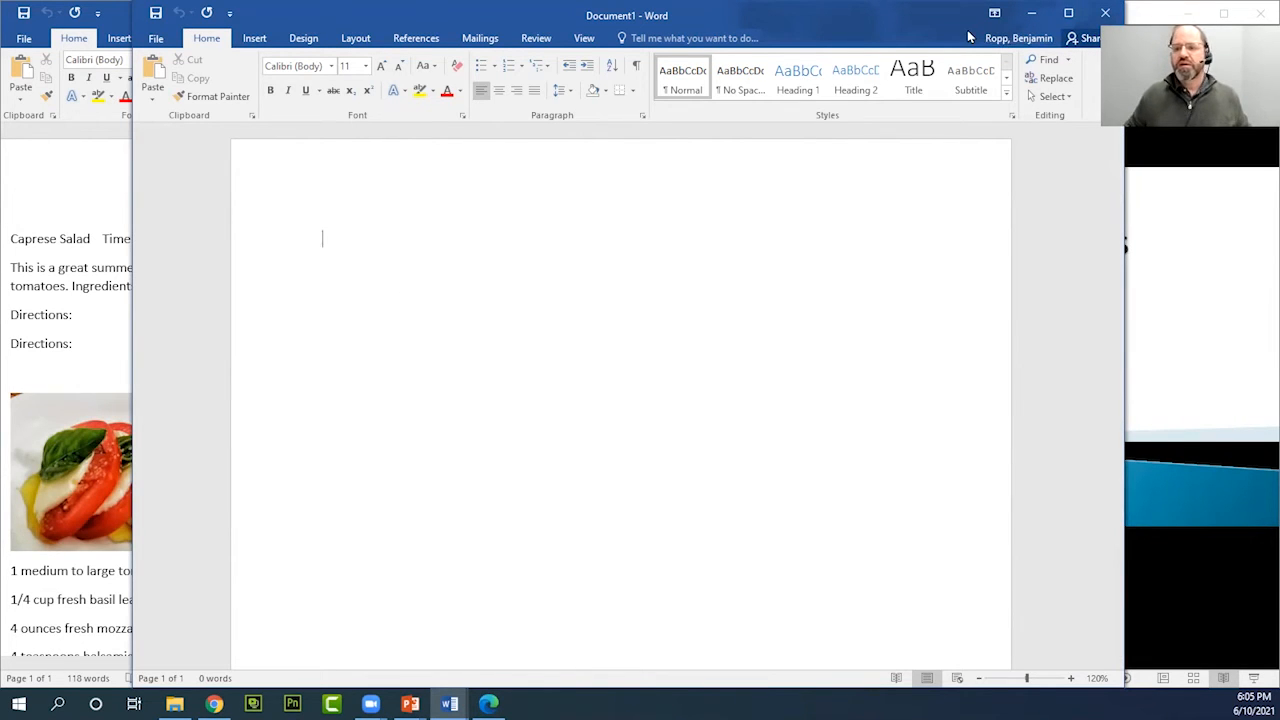
Shift the blank document window over the open recipe document and widen it
left_click_drag(968, 36, 846, 36)
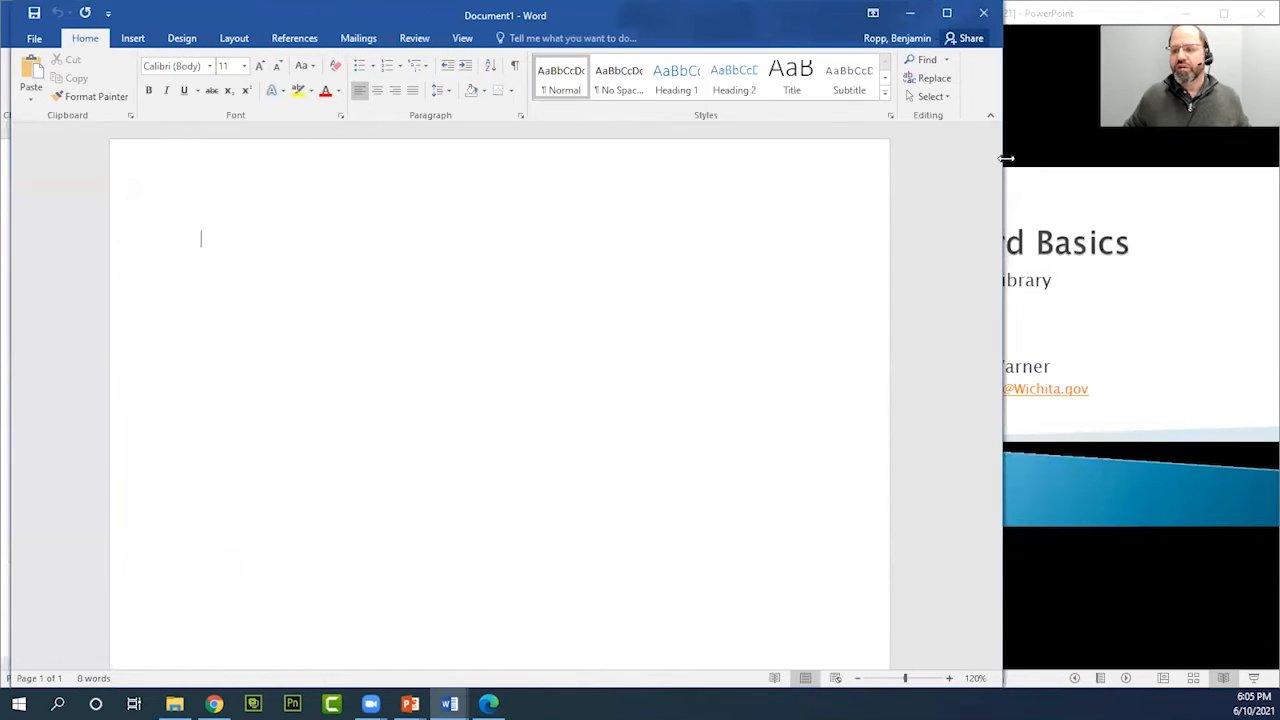
left_click_drag(1006, 158, 1082, 158)
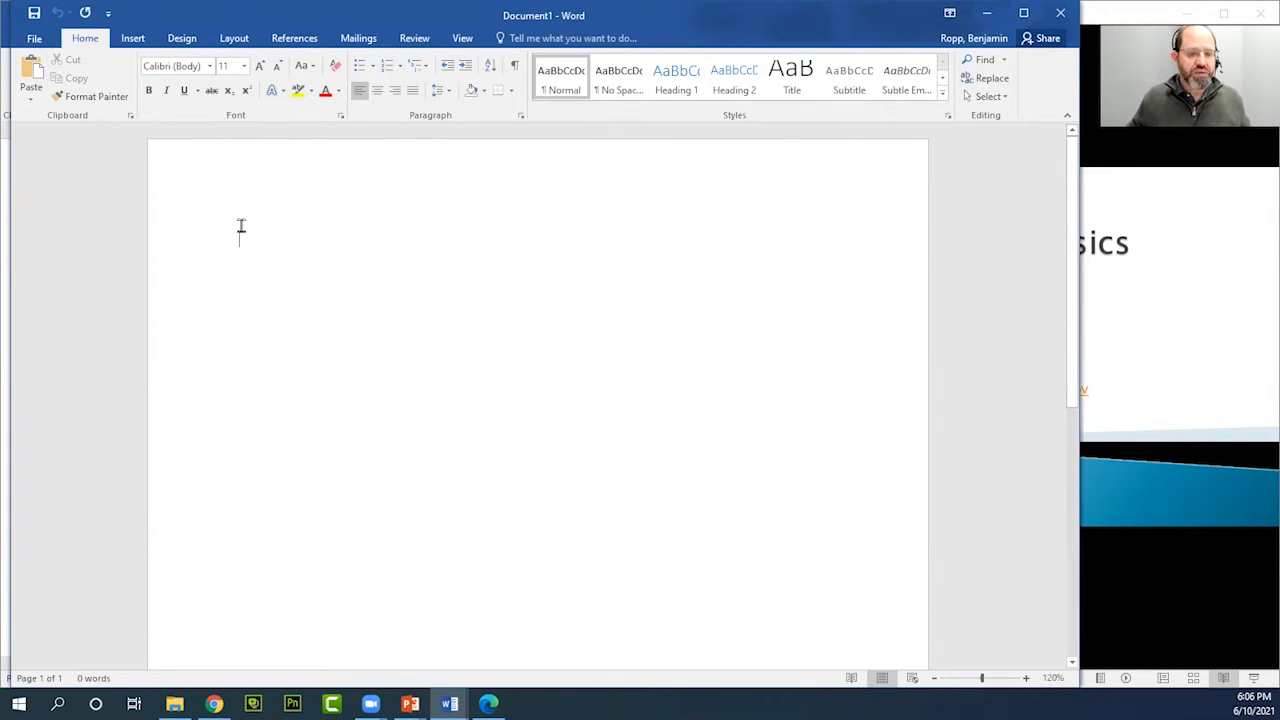
left_click(35, 40)
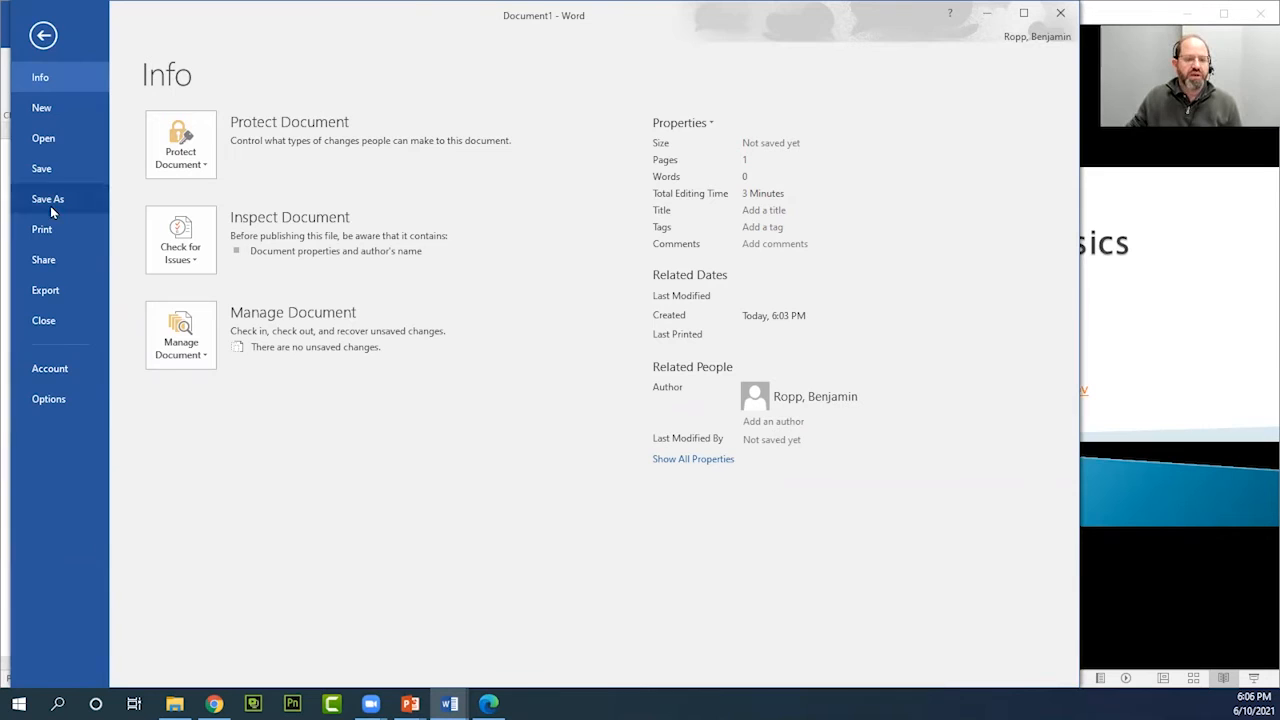
left_click(44, 37)
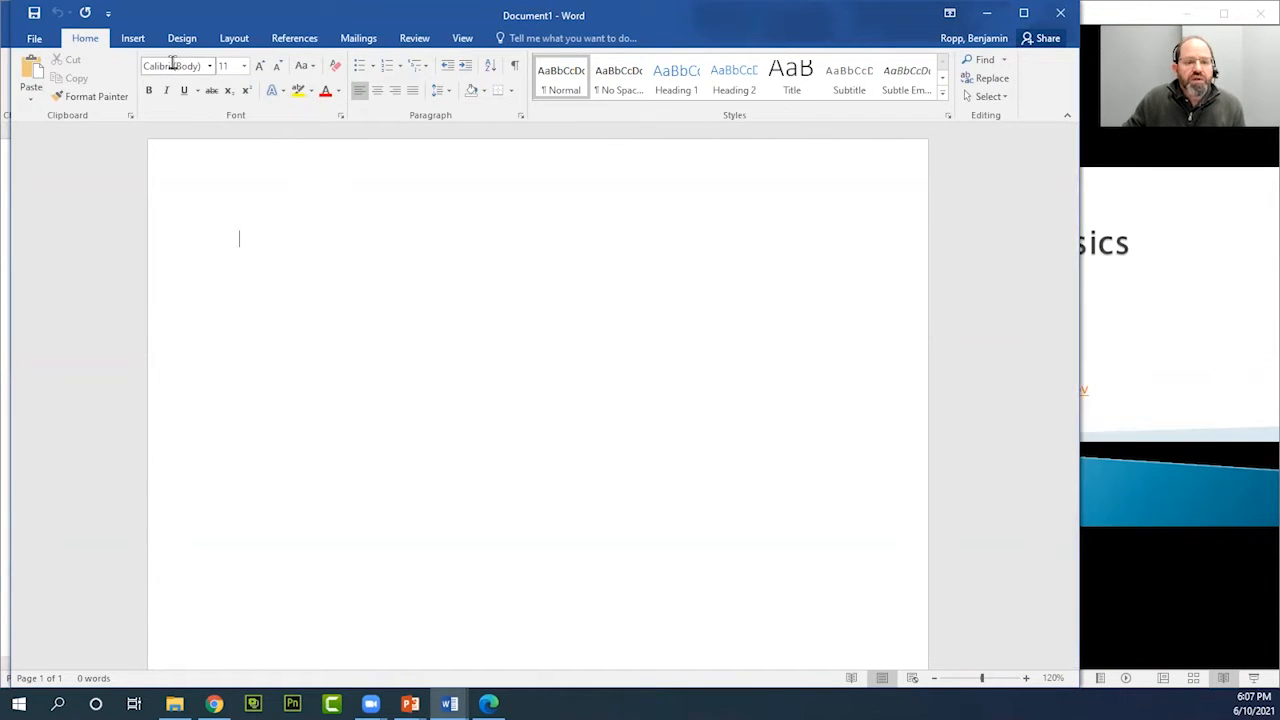
left_click(236, 40)
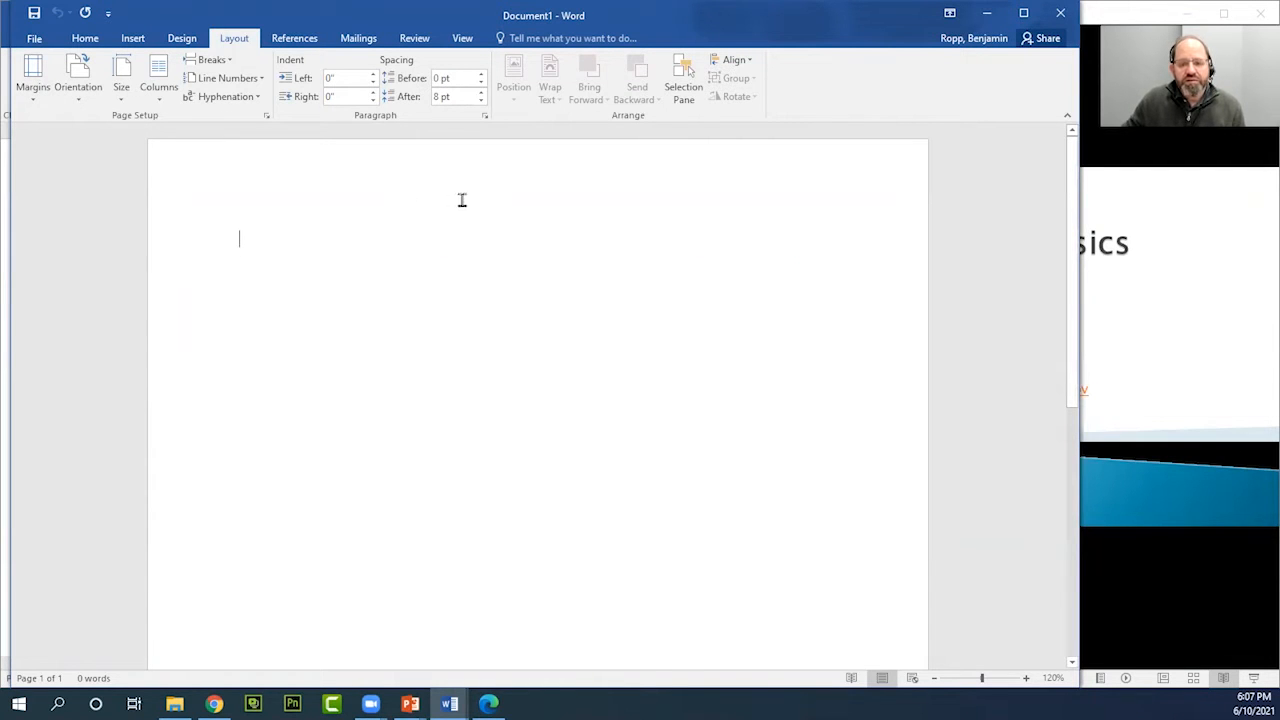
left_click(416, 40)
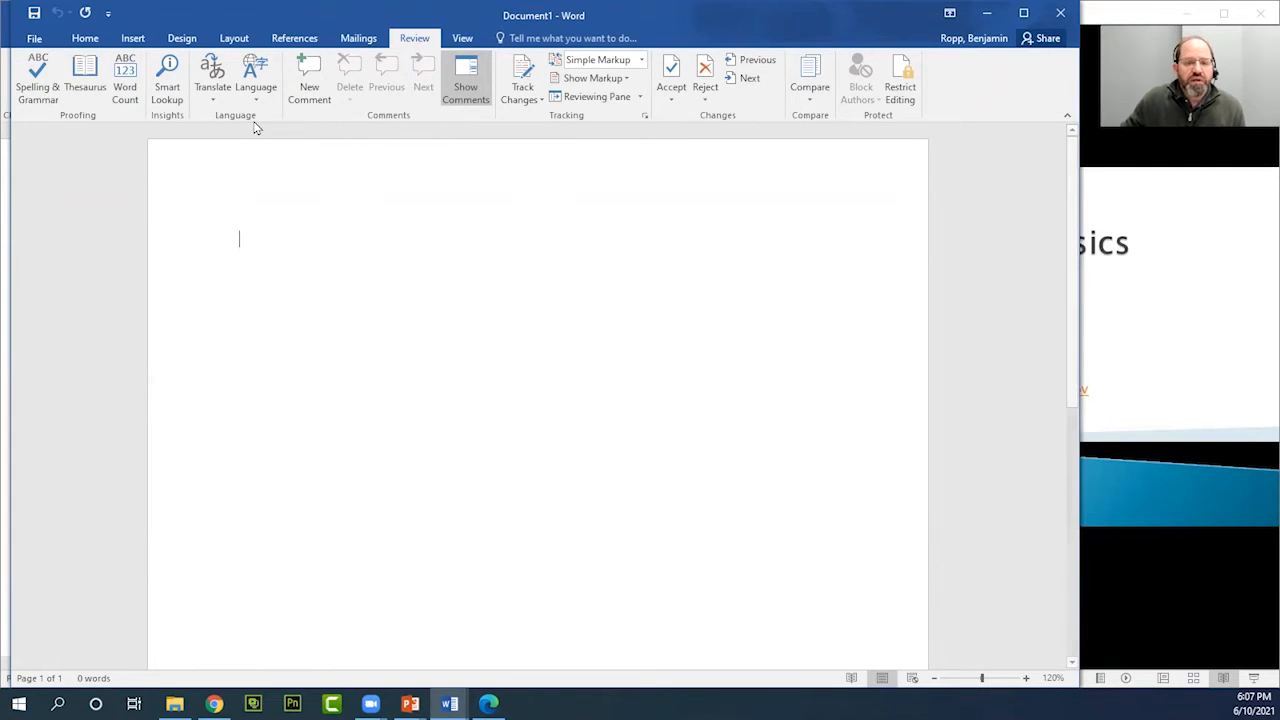
left_click(85, 40)
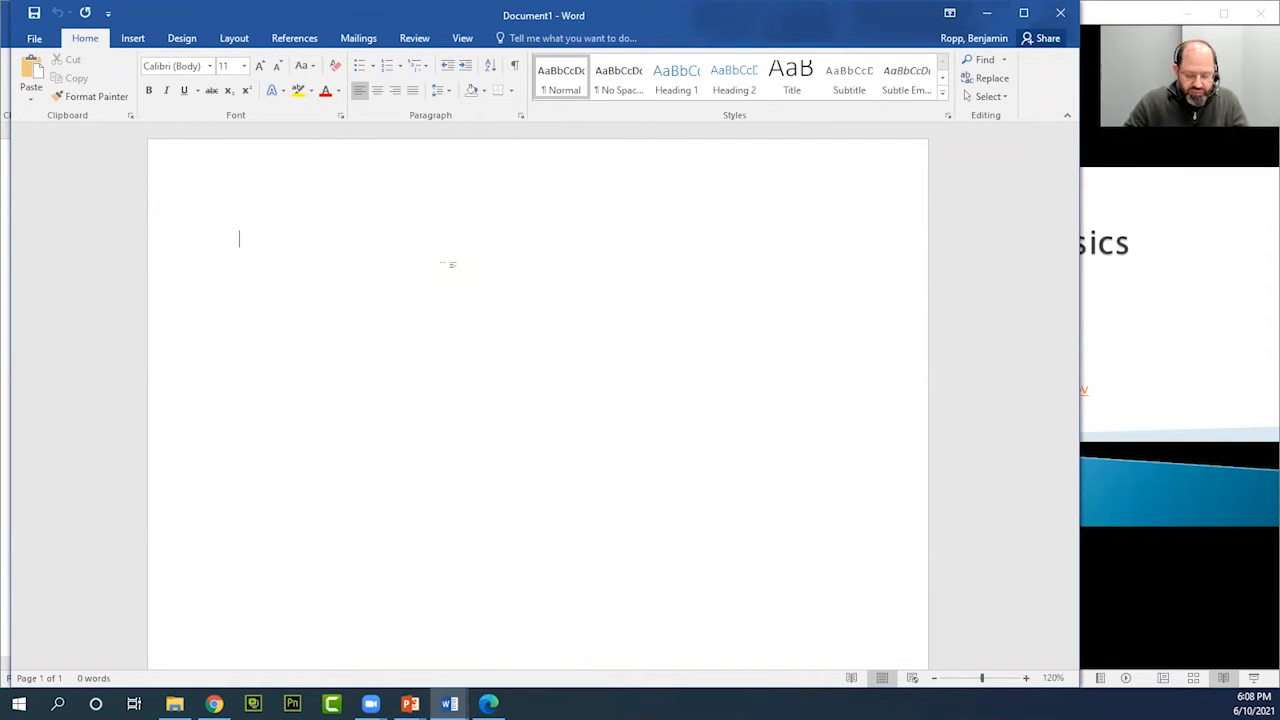
Enter the filler line "'[phi zs=", a tab, and "24t'odnsf;kHOZXdvk;lnsdf'Pausd lxkzjfg ;lkhdcg v,mnhvasdkuyfzxdv';.,mghj" in the blank document
type("'[phi zs=")
key("Tab")
type("24t'odnsf;kHOZXdvk;lnsdf'pAU")
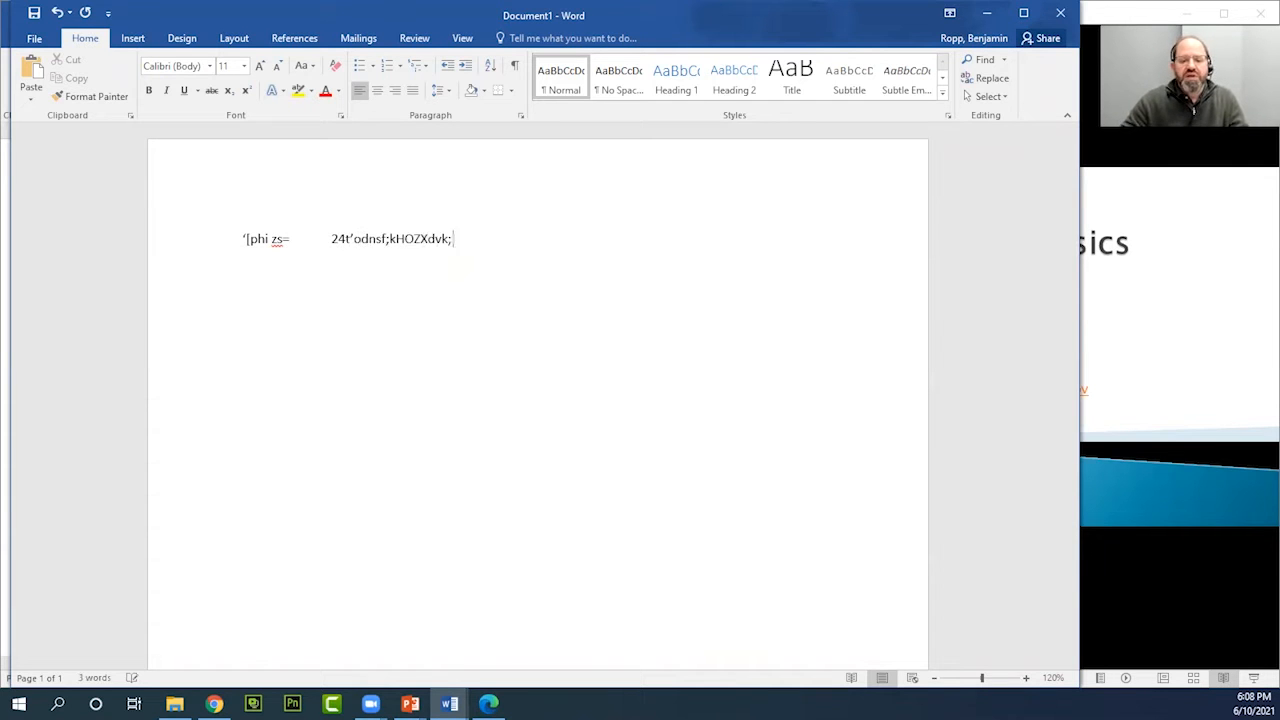
type("sd lxkzjfg ;lkhdcg v,mnh")
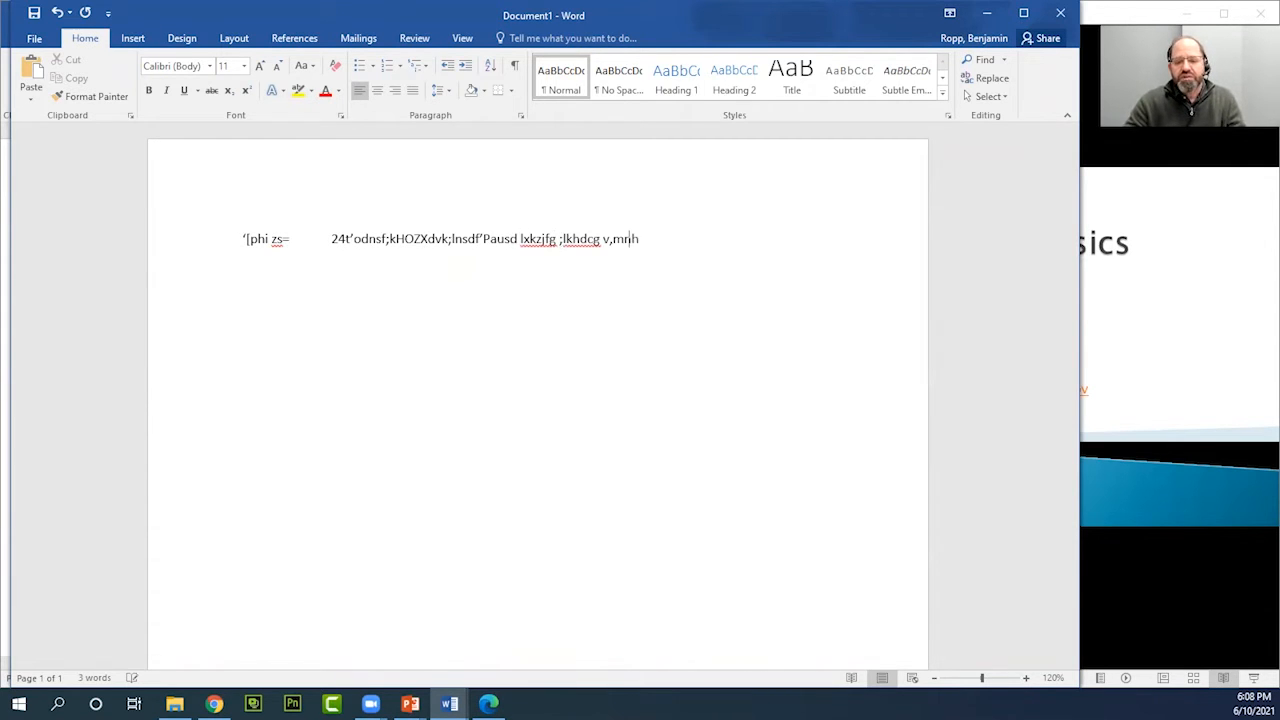
type("vasdkuyfzxdv';.,mghj")
Add a second paragraph "[kserytkmlnzbxdflihysgalknhfsdh-0[9uqwer:T><Gmsnd" and a third paragraph ";lbhejkr60[9ursthfjh"
key("Return")
type("[kserytkmln")
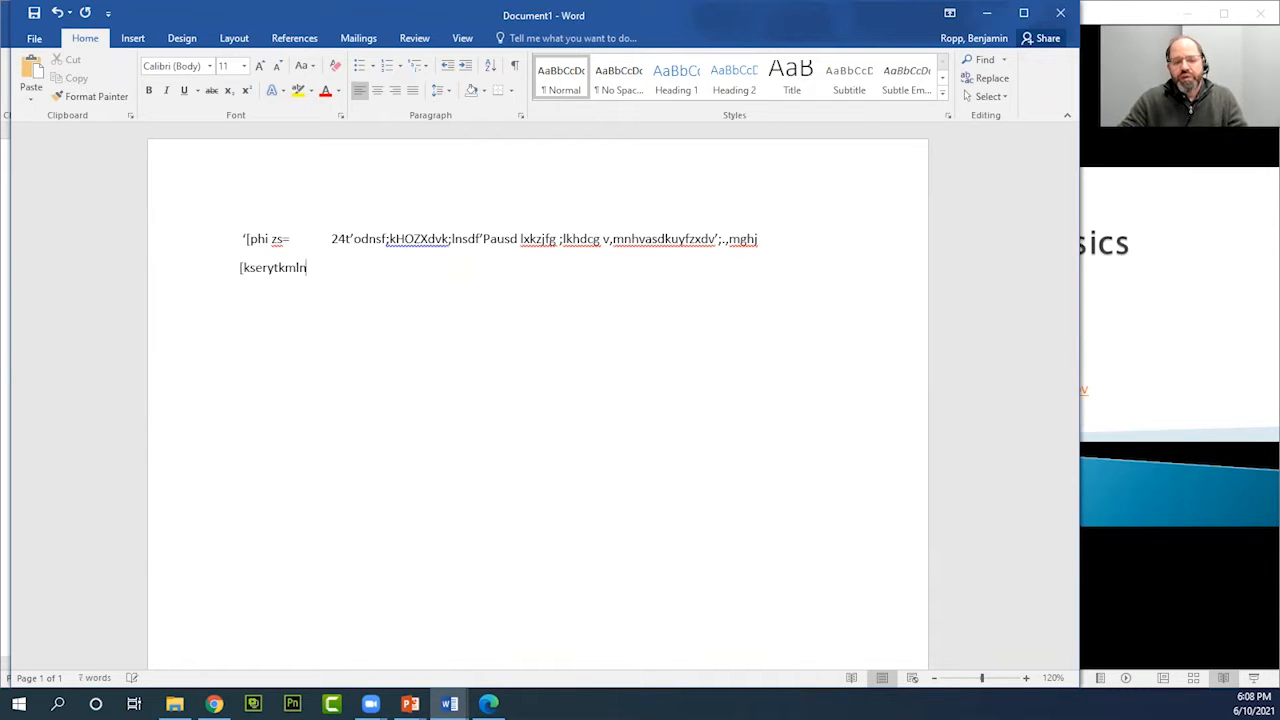
type("zbxdflihysgalknhfsdh-0[9uqwer:T><Gmsnd")
key("Return")
type(";lbhejkr60[9ursthfjh")
Insert "x/fgh654dzfg;'kjsdflkjdbhsf;kjghasdlfk'jasdfg" at the very start of the document
key("ctrl+Home")
type("x/fgh654dzfg;'k")
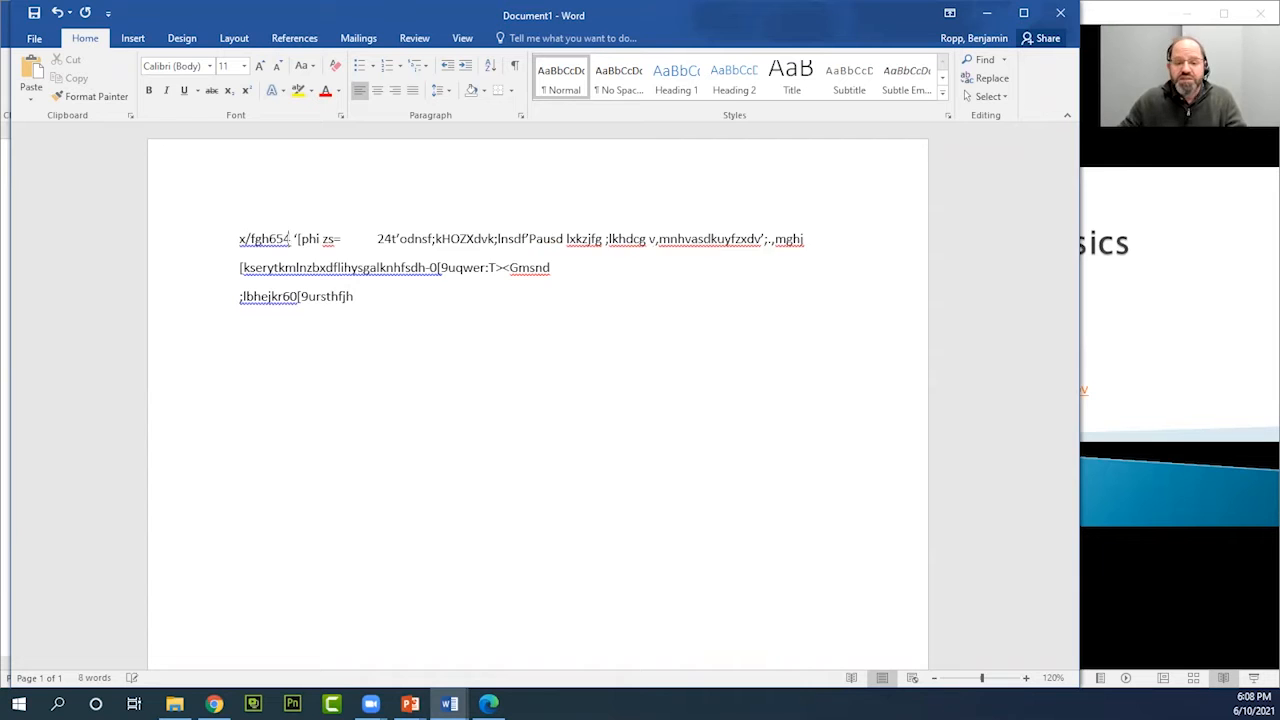
type("jsdflkjdbhsf;kjghasdlfk'jasdfg '[phi zs=     24t'odnsf;kHOZXdvk;lnsdf'P")
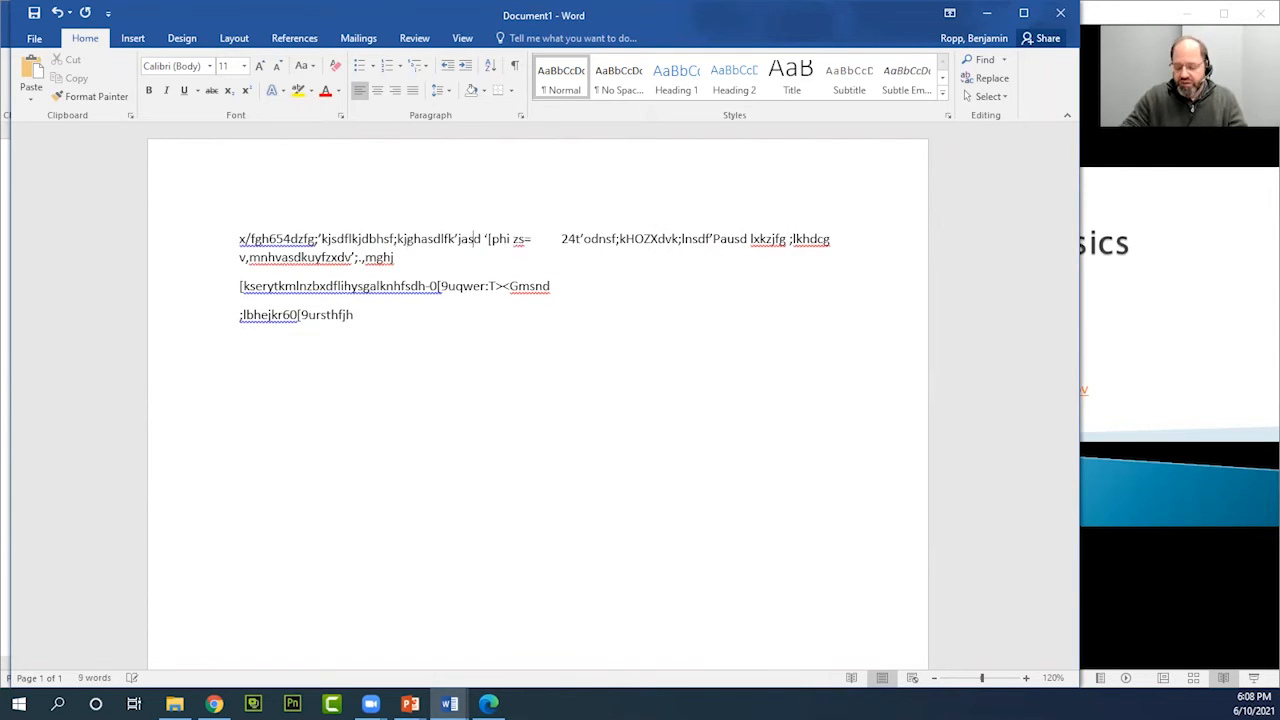
Append "a" to the first paragraph, insert "f" within the second, and append "asdf'h" to the third
type("a")
key("Down")
type("f")
key("Down")
type("asdf'h")
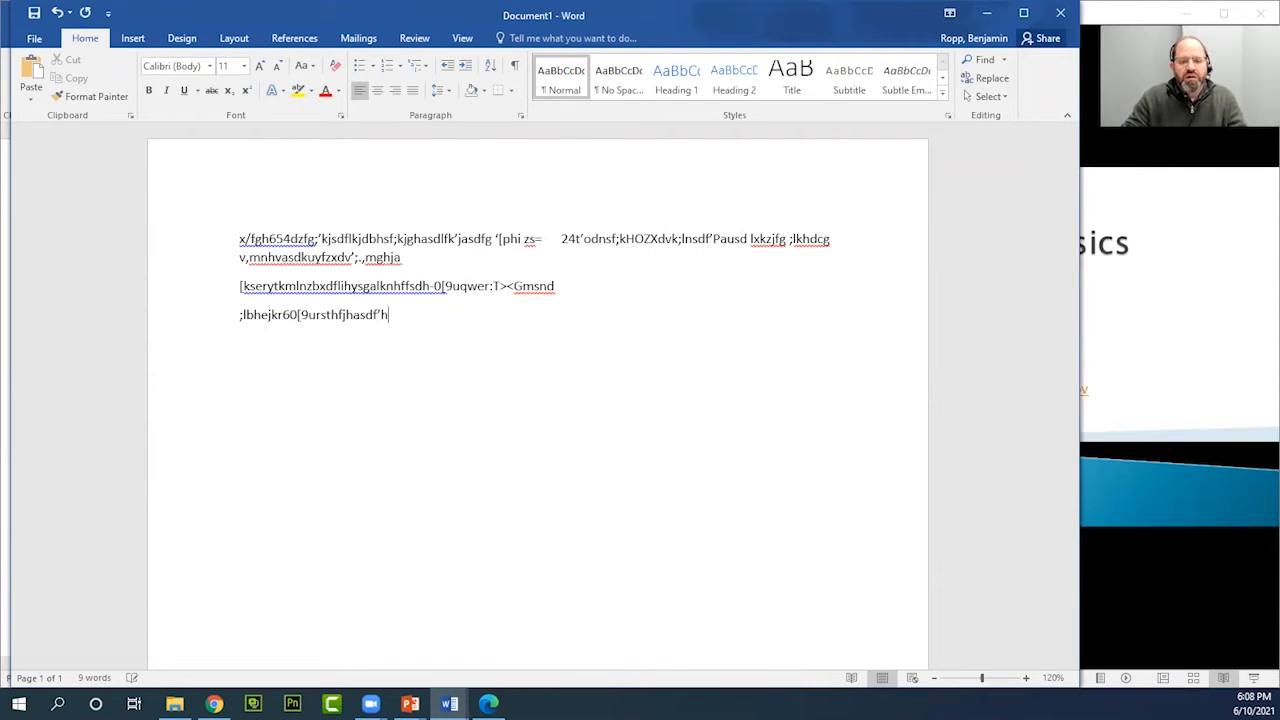
Extend the third paragraph with "fadsjbhsdfkljawertc;klhsaef;oi h oidi ow oiwoi wopi fv;lkzdfghj p90876"
type("fadsjbhscdfkljawertc;klhsaef;oi h ")
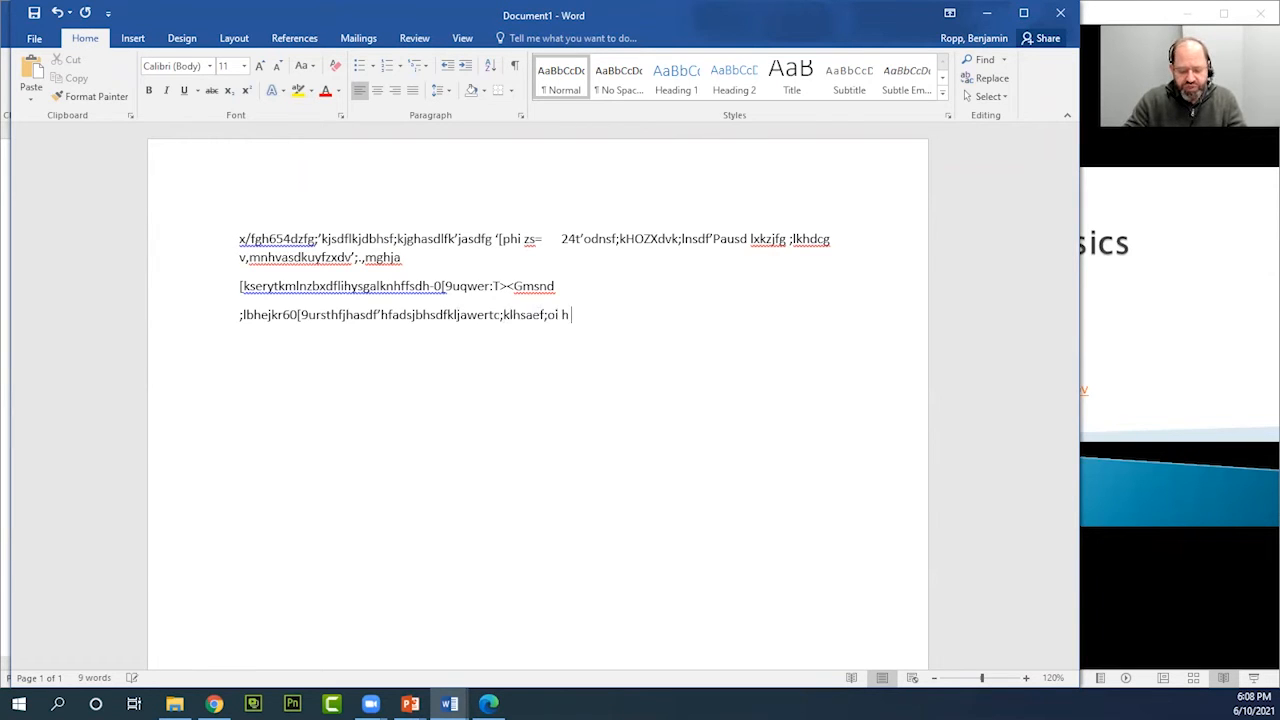
type("oidi ow  oiwoi ")
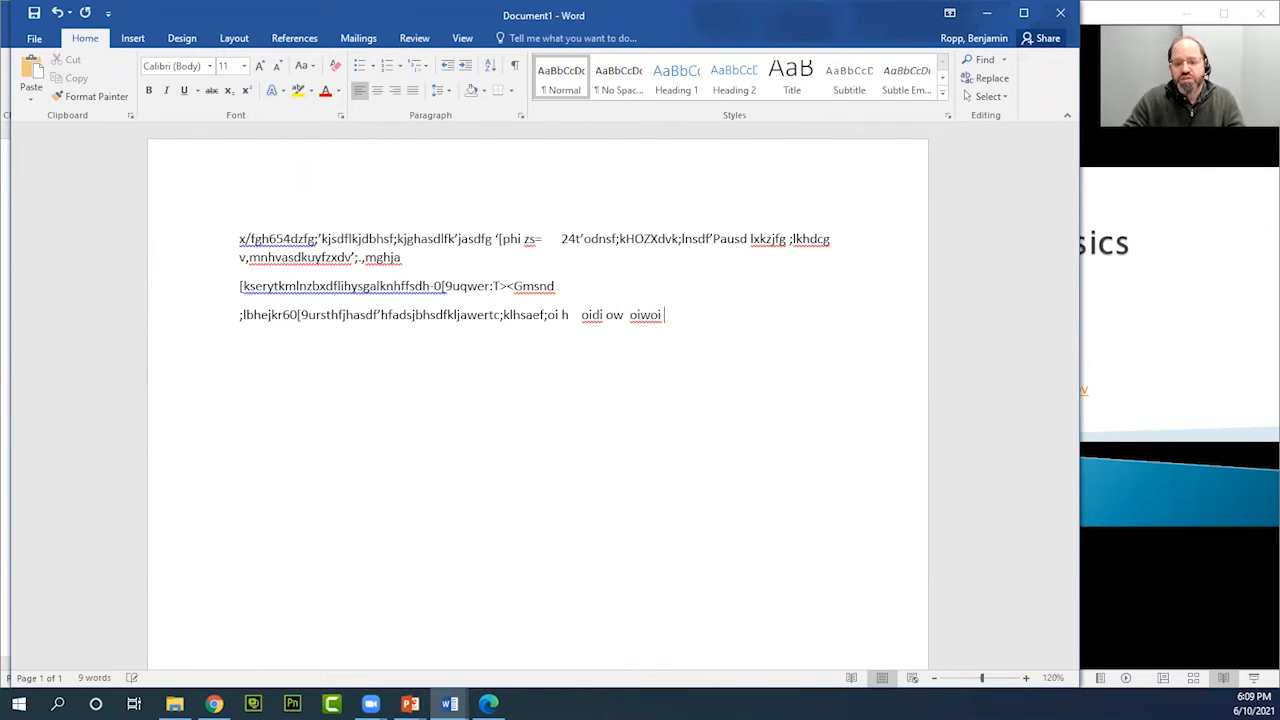
type("wopi fv;lkzdfghj p90876")
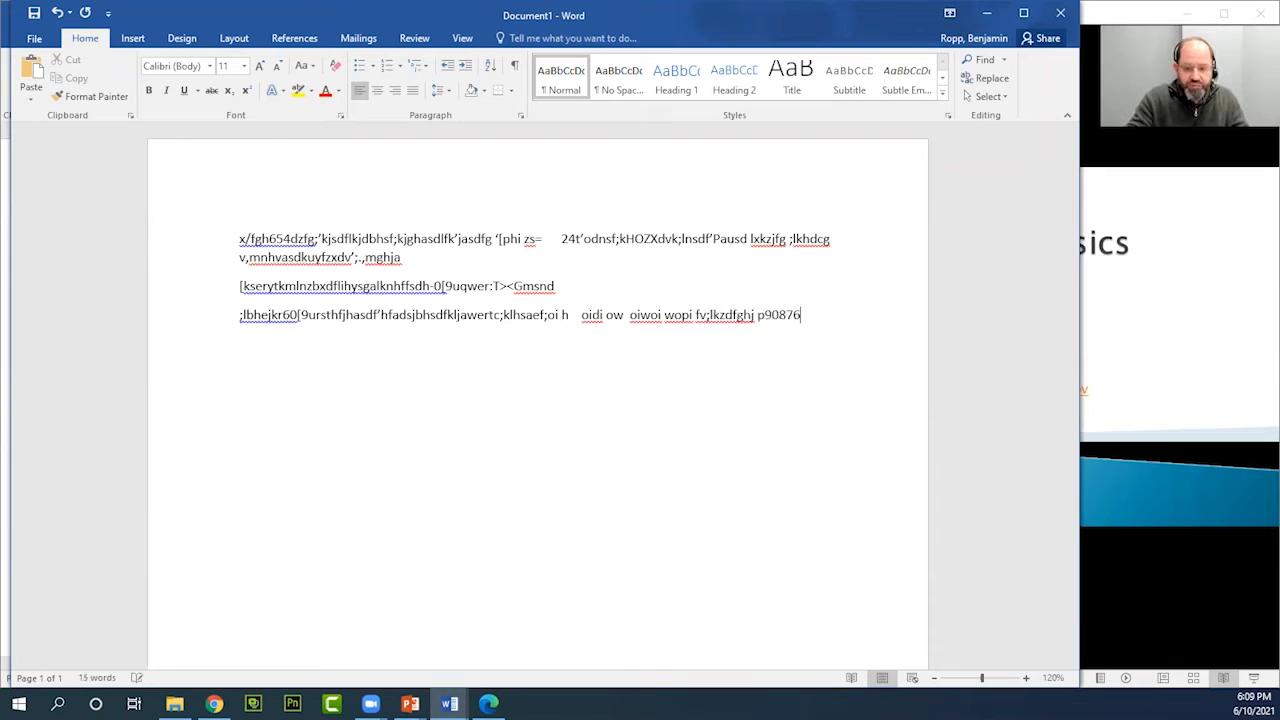
Continue the third paragraph with mixed symbols and letters, from "(*%^)O&(*^DKJDFLIFDH" through "sldkfng,mf/dng", until it wraps onto a third line
type("(*%^)O&(*^DKJDFLIFDH>LNMD:Kjshzdg")
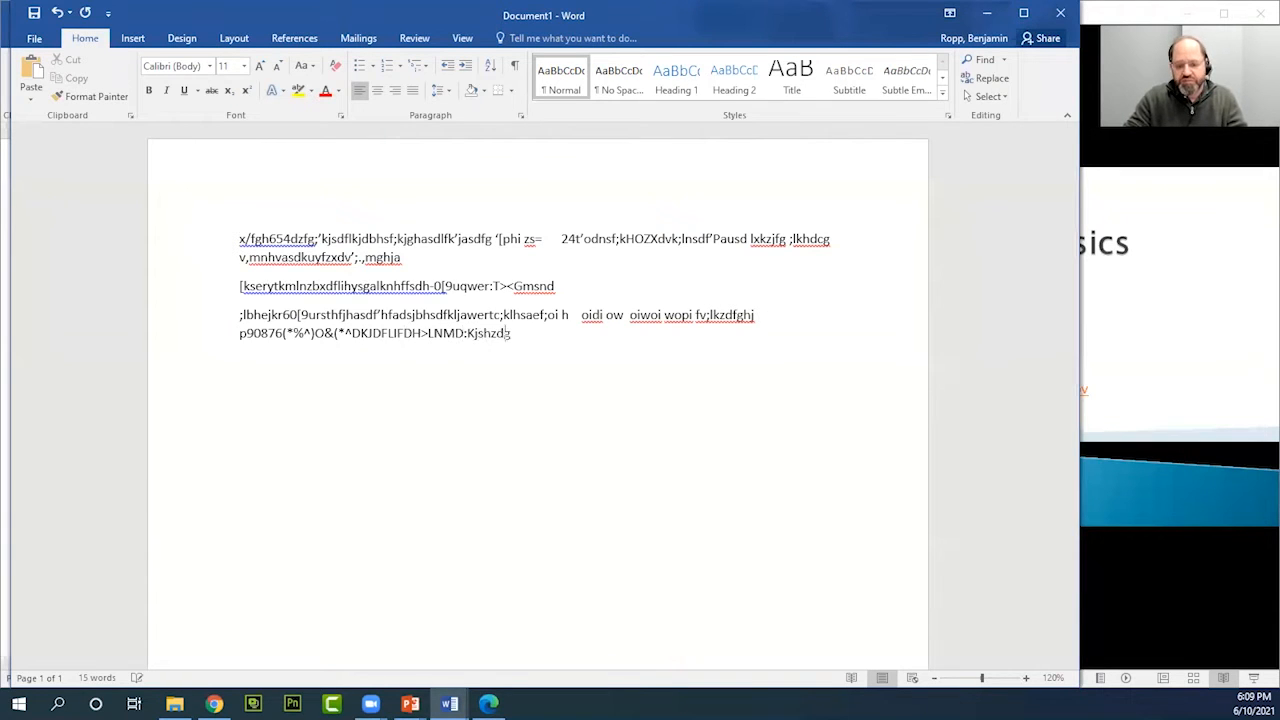
type("/f.,sdfhjKLFGJDFL.G")
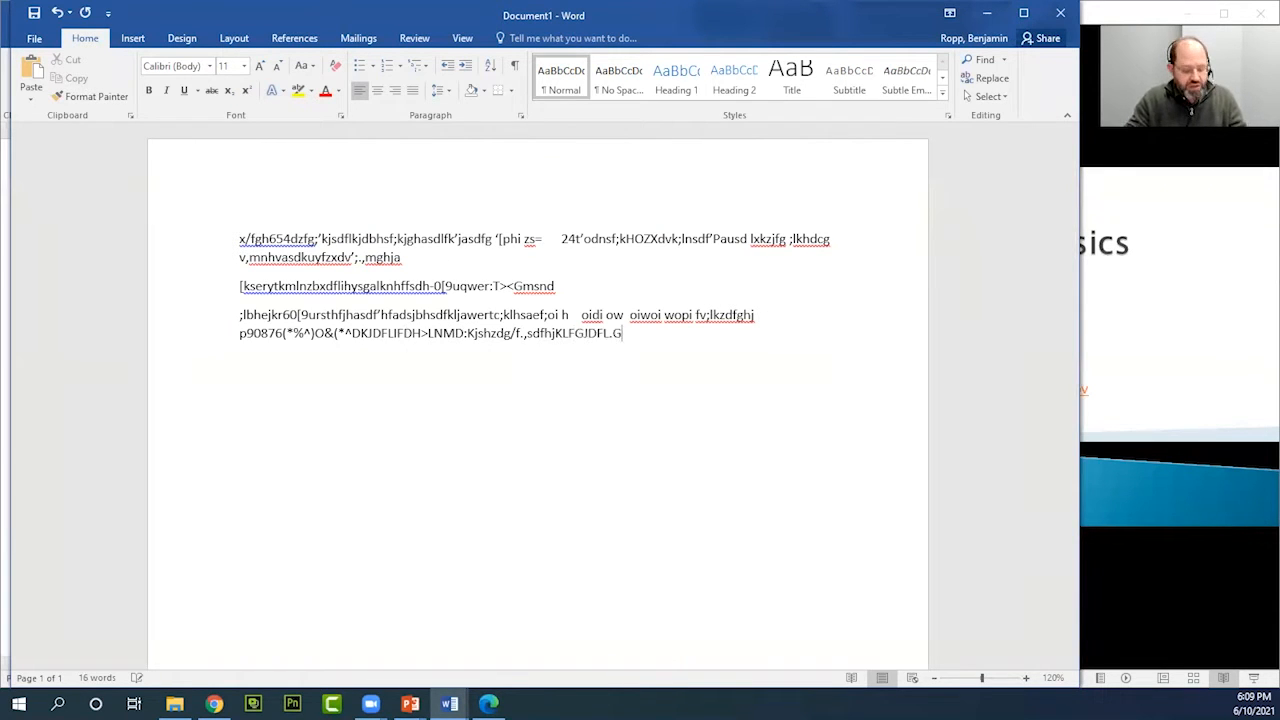
type("mdfg;dfhgo;gjmn;gh.lkdfj")
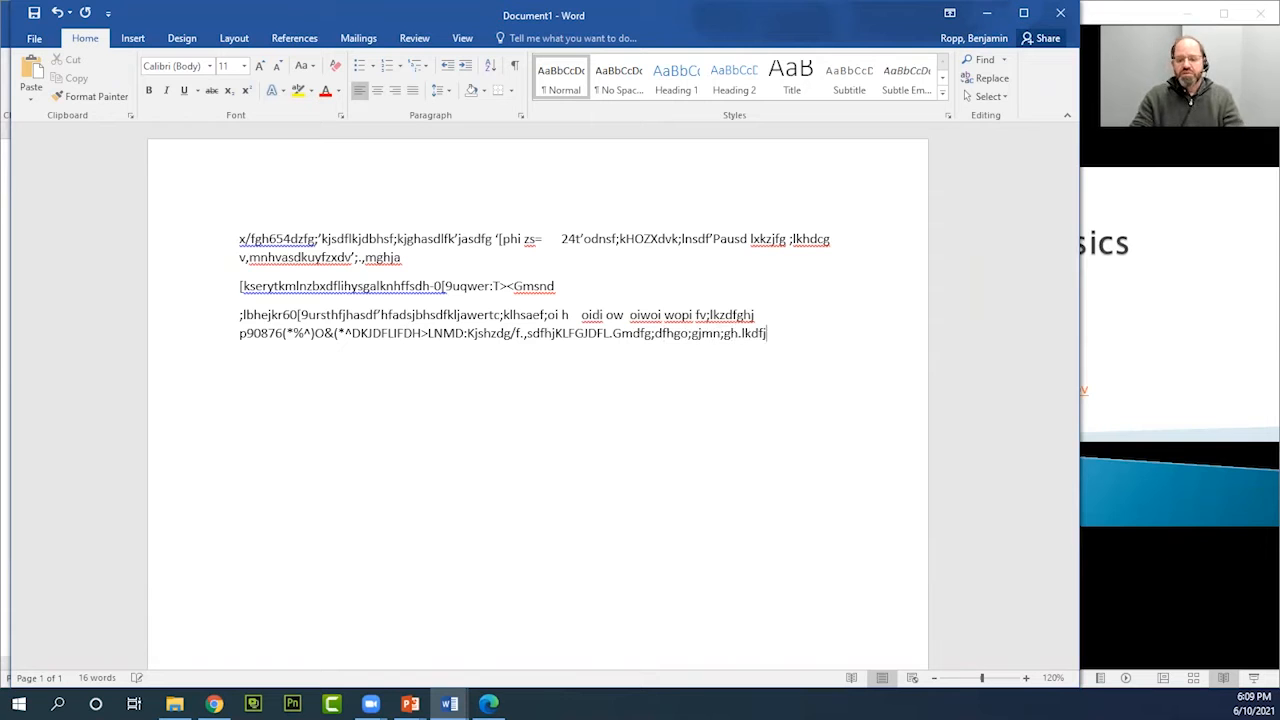
type("l;dskhj;sdlfkhjds;lfjkghsdf'lkgjsd;lfkgjkdfjglksd")
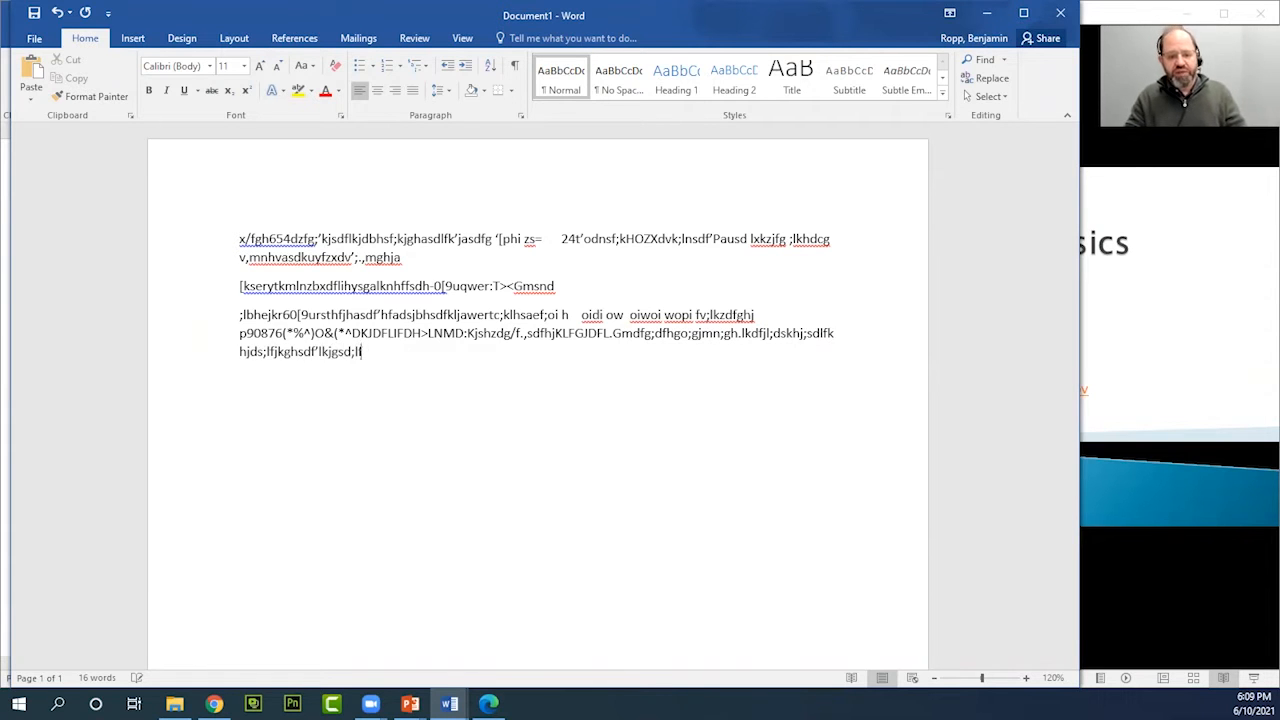
type("nfg;sldkfng,mf/dng")
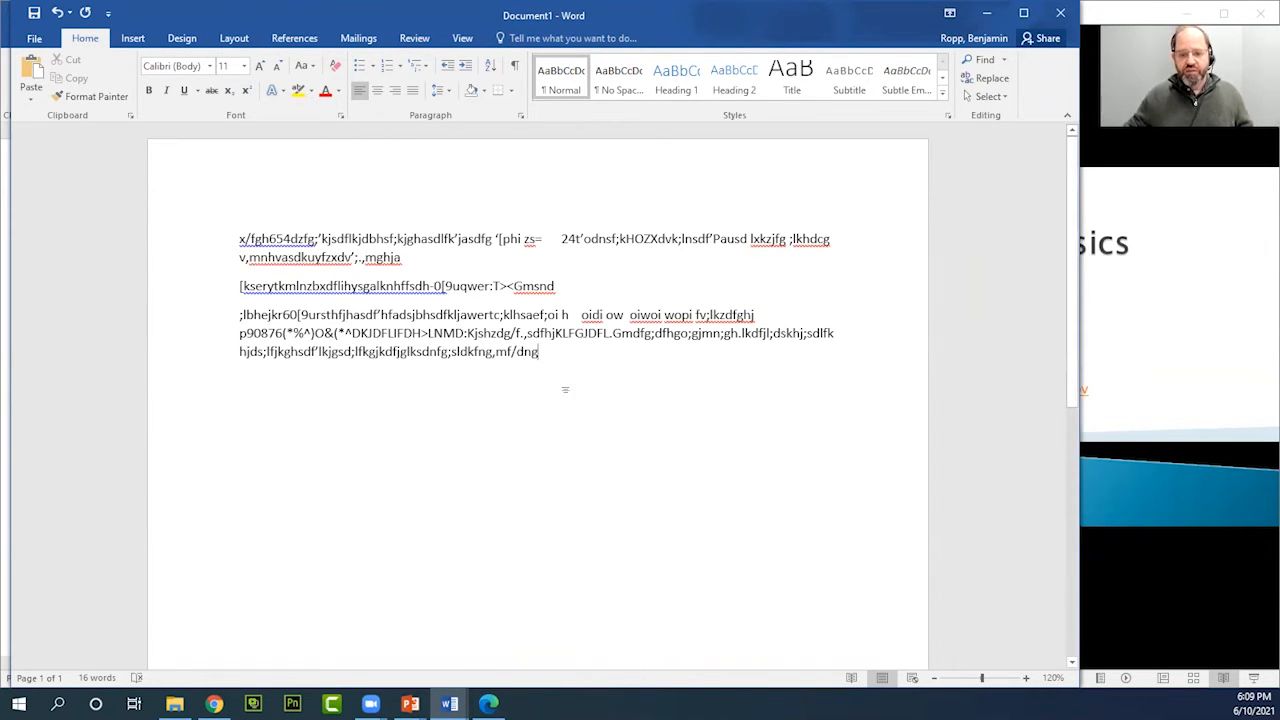
Add a new last paragraph "jdfbg" and append "fgdfg" to the end of the second paragraph
key("Return")
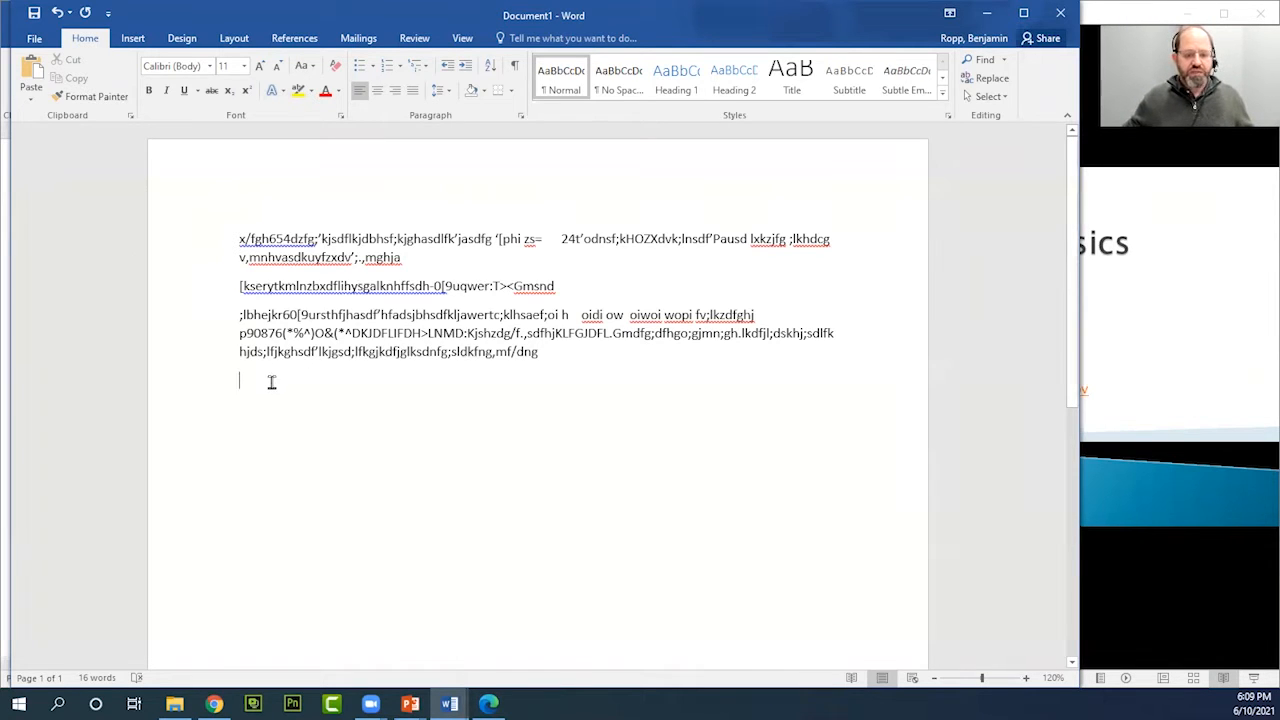
type("jdfbg")
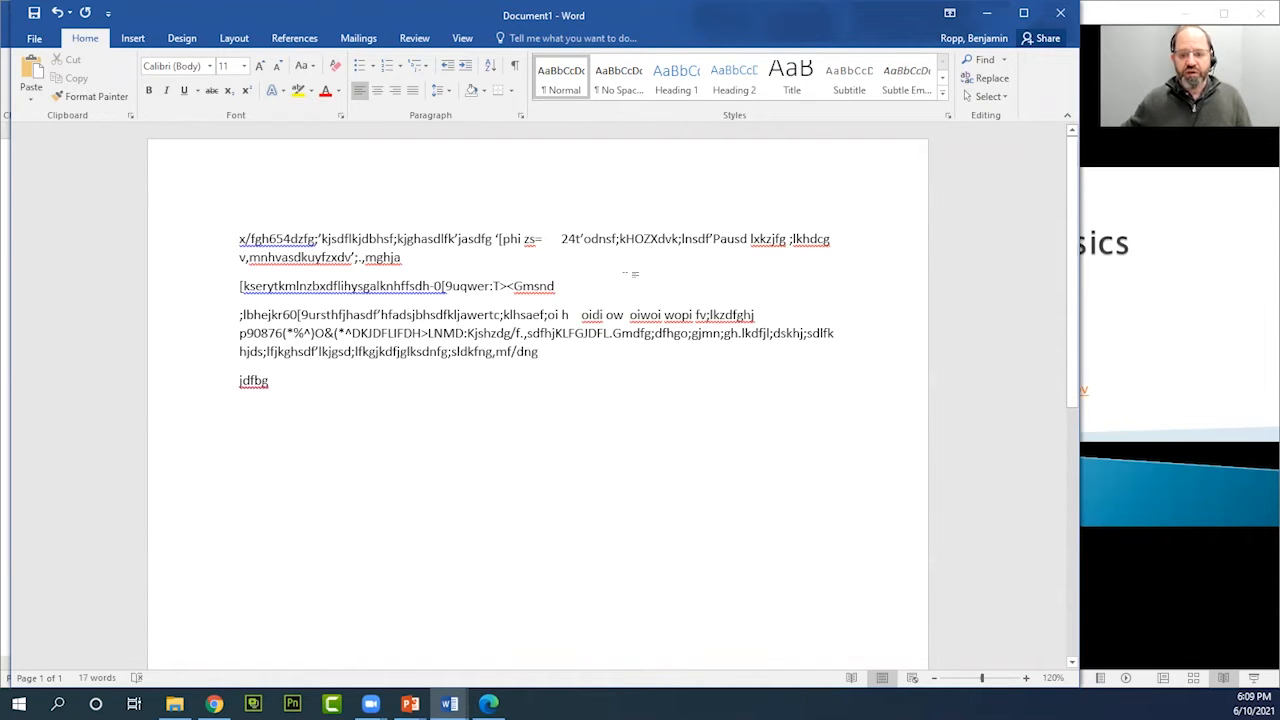
type("fgdfg")
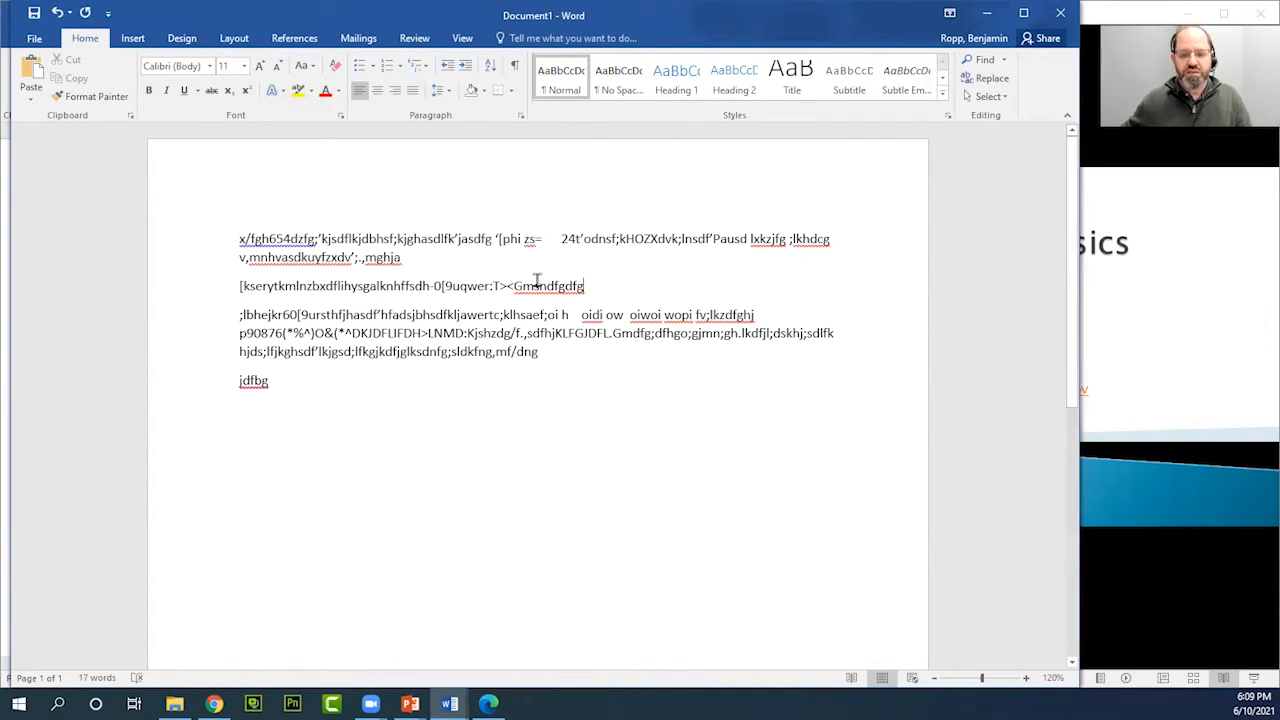
Append "dfgdfg" to the end of the first paragraph, separated from the existing text by tab spacing
left_click(518, 258)
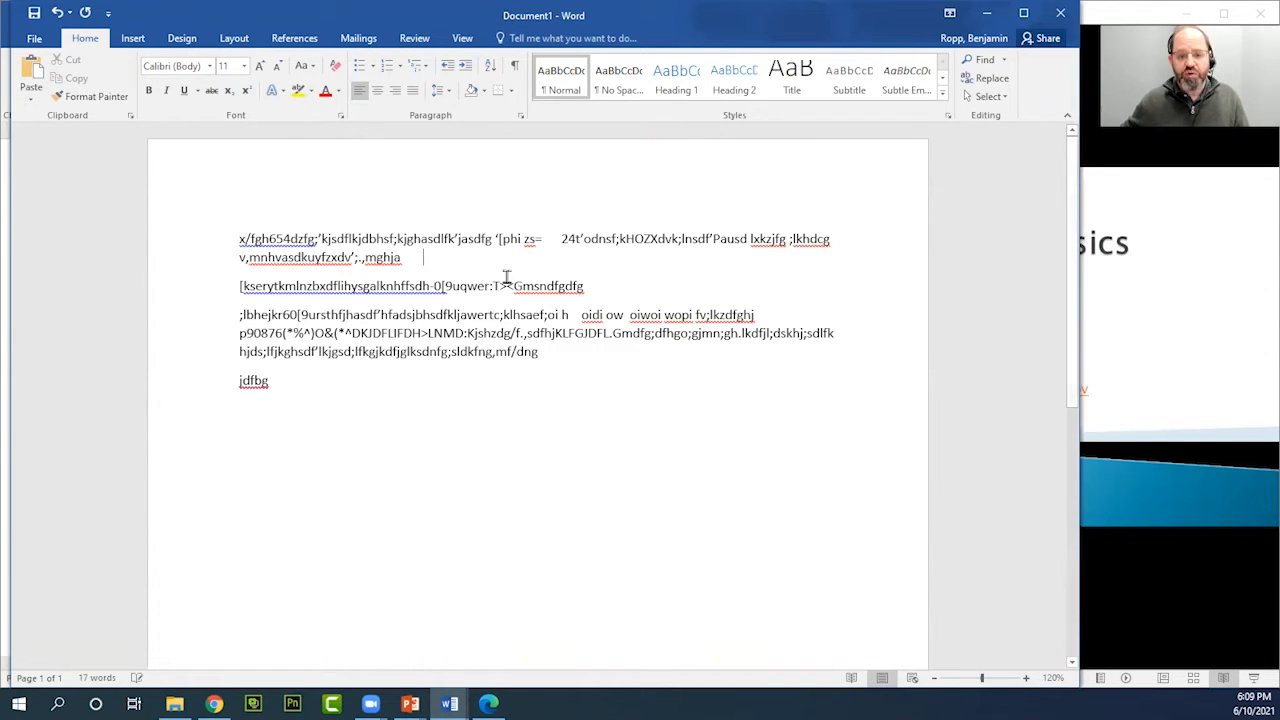
key("Tab")
key("Tab")
type("dfgdfg")
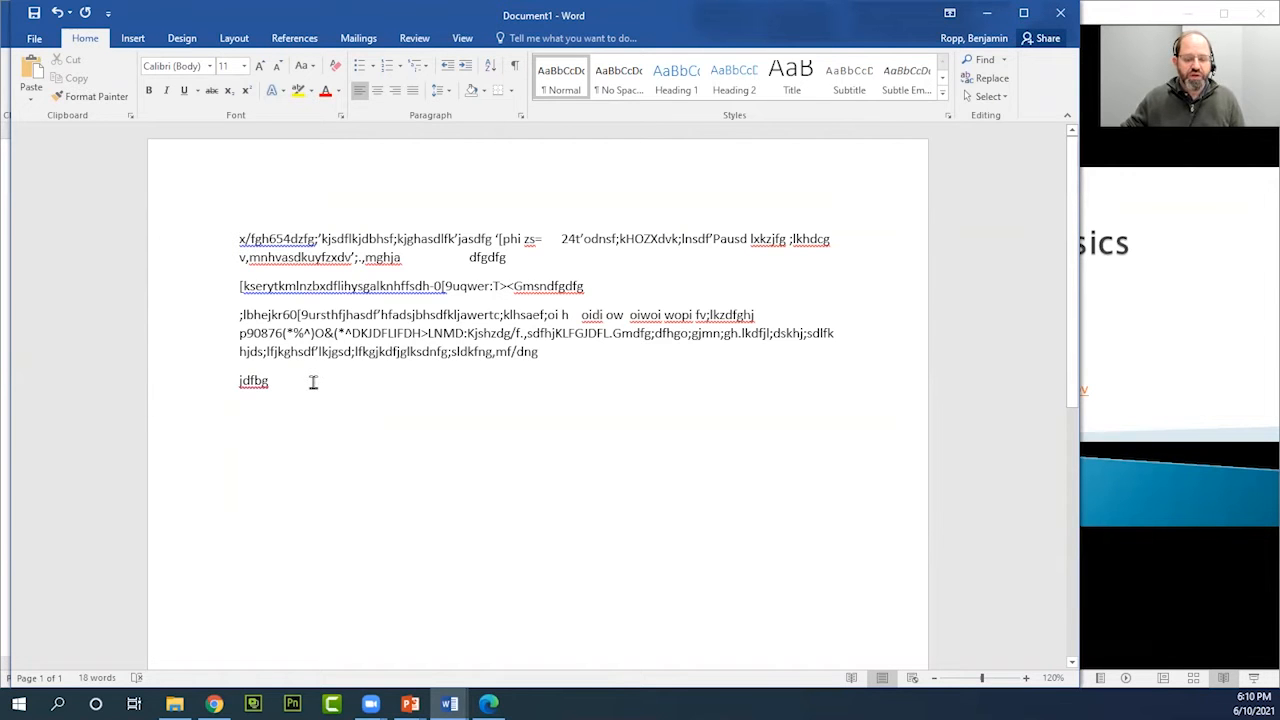
Move the insertion point from the last line up through the paragraphs and back down to the end of the third paragraph
left_click(383, 451)
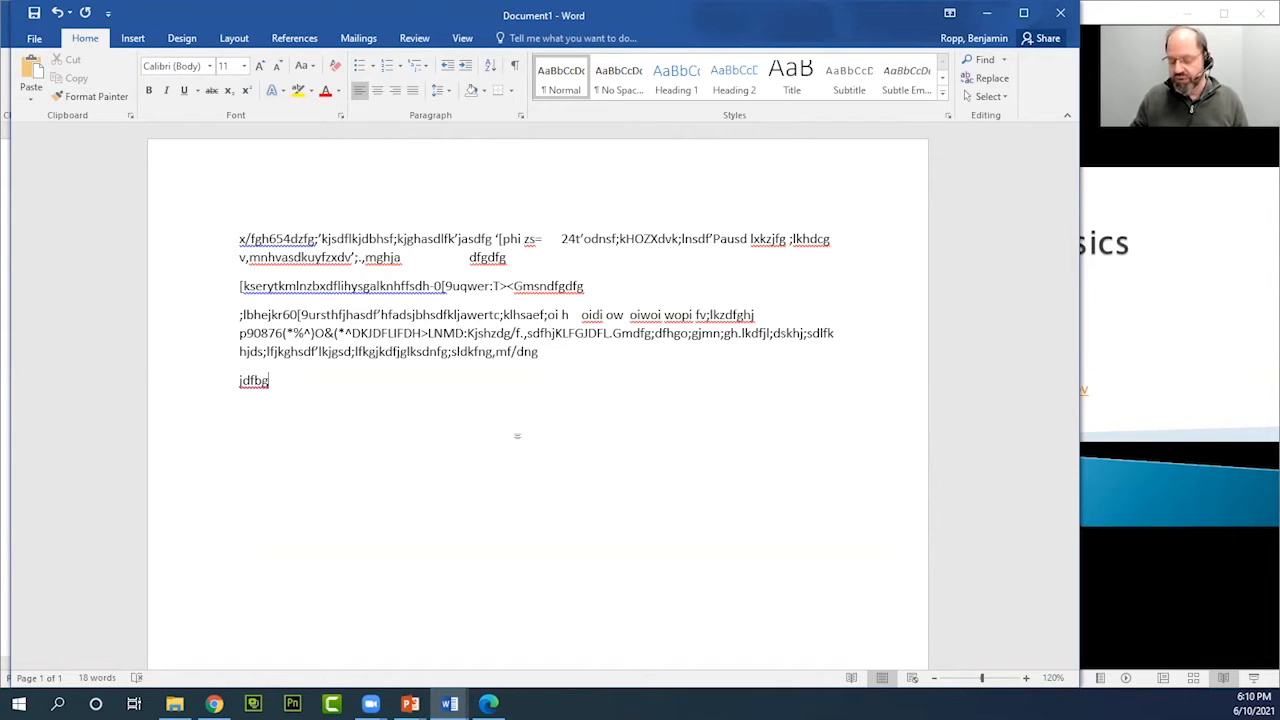
key("Up")
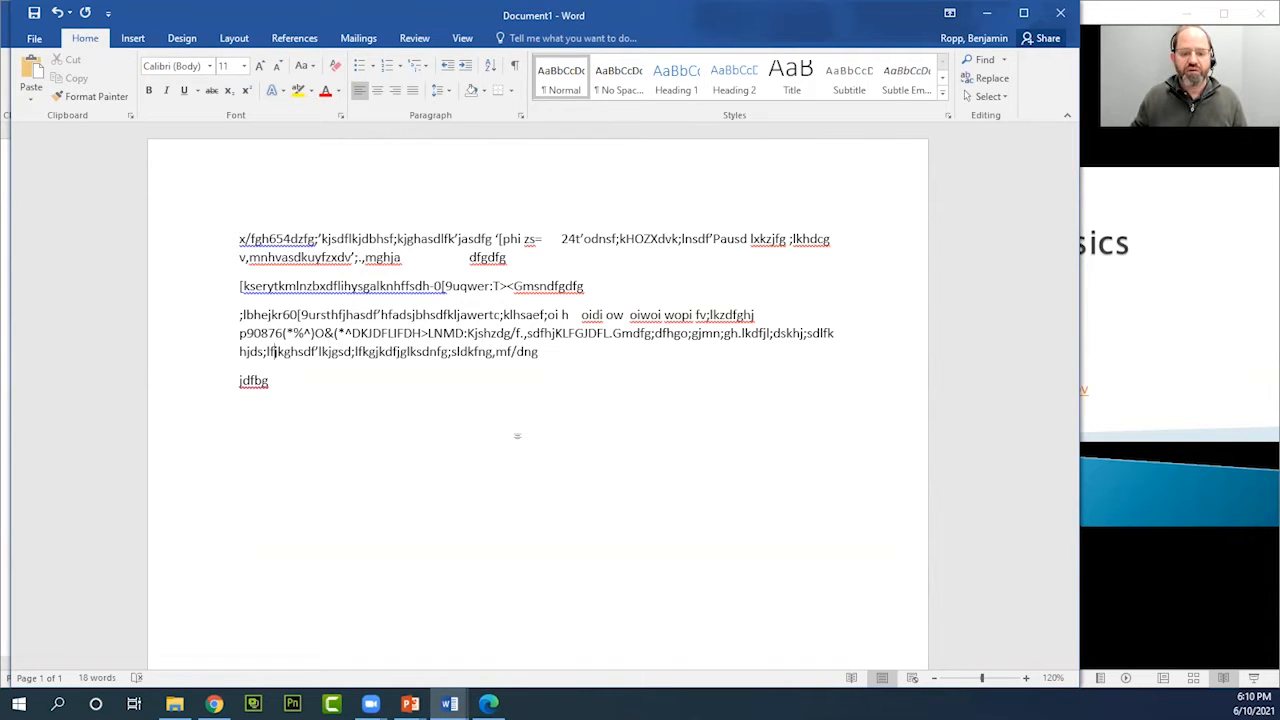
key("Right")
key("Right")
key("Right")
key("Right")
key("Right")
key("Right")
key("Right")
key("Right")
key("Right")
key("Right")
key("Up")
key("Up")
key("Right")
key("Right")
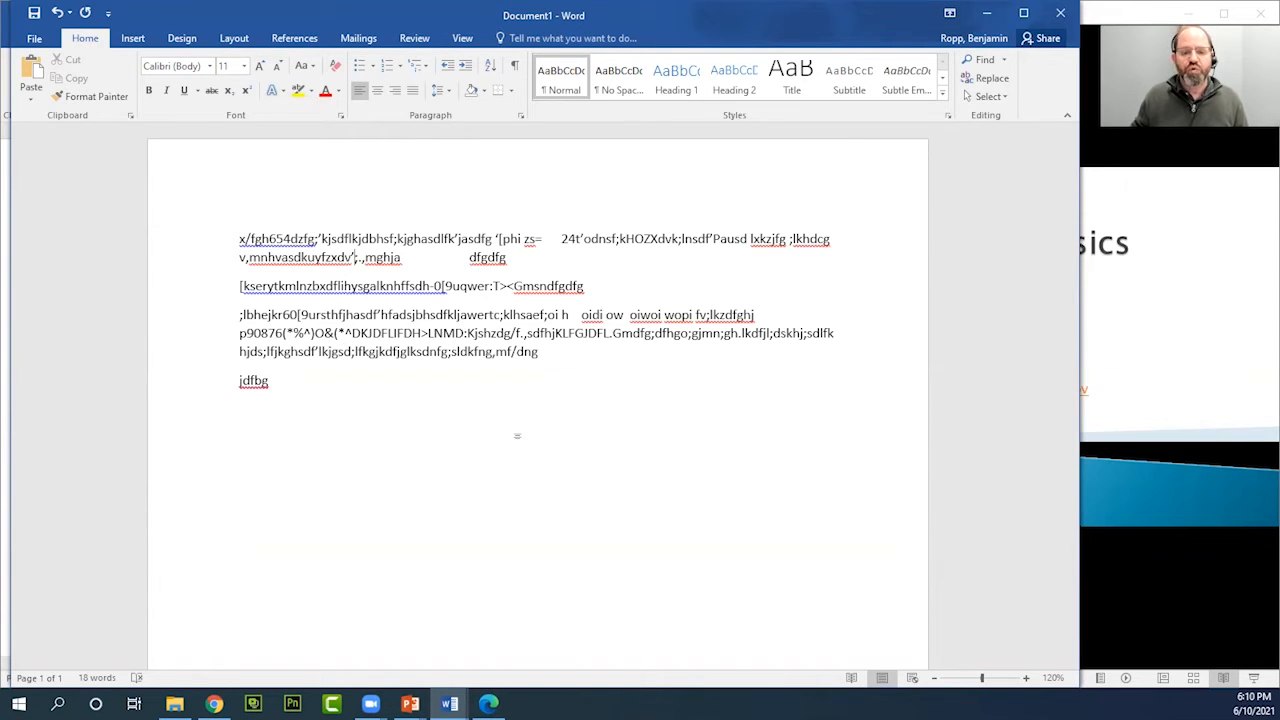
key("Right")
key("Right")
key("Right")
key("Right")
key("Right")
key("Right")
key("Right")
key("Right")
key("Right")
key("Right")
key("Right")
key("Right")
key("Right")
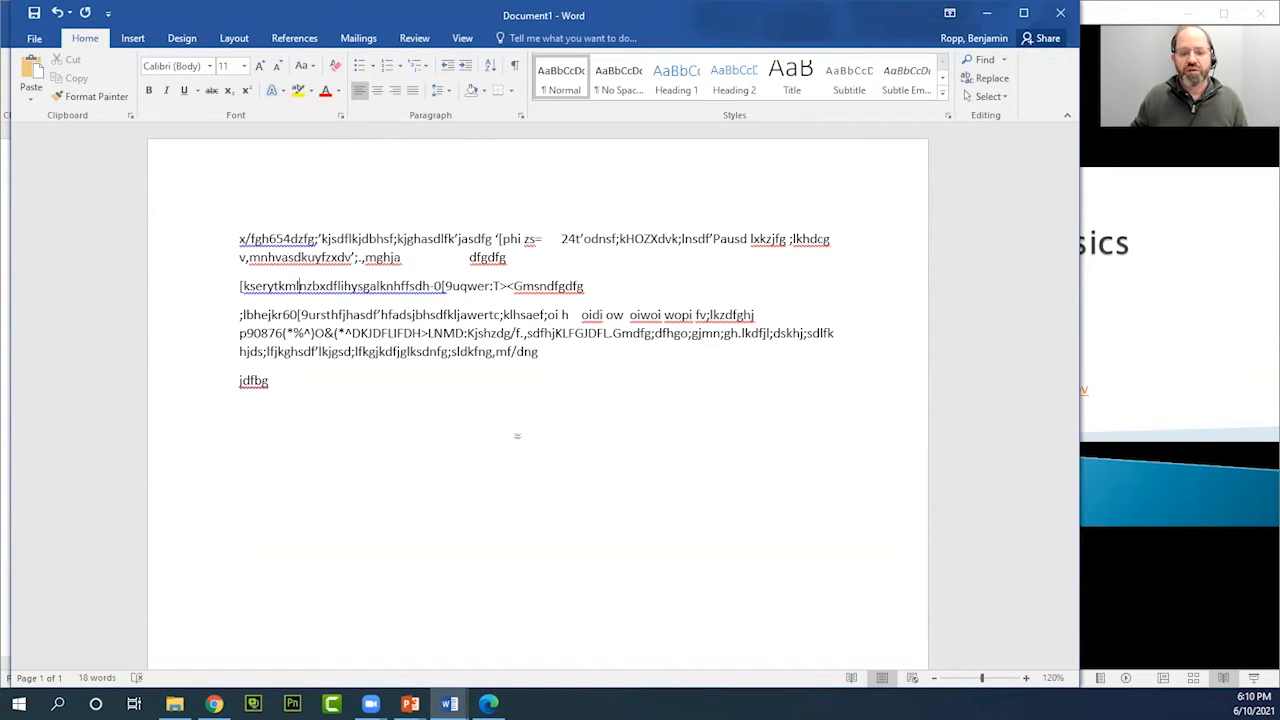
key("Up")
key("Up")
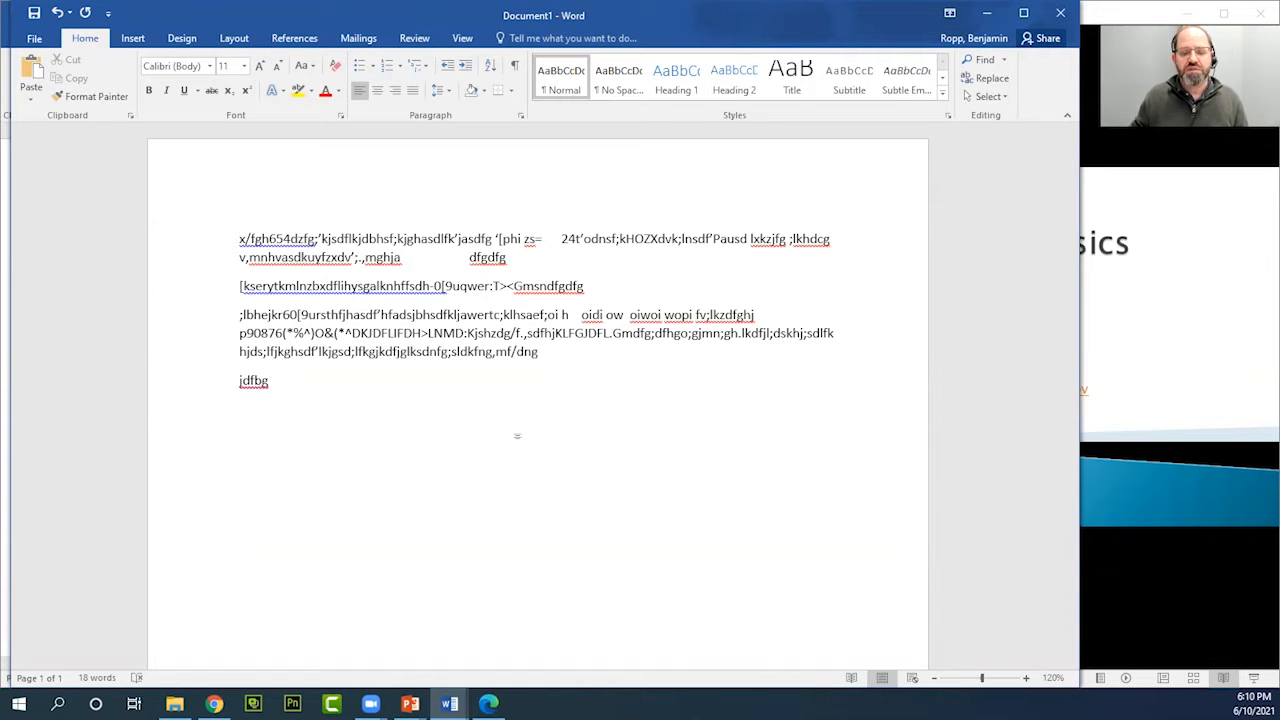
key("Left")
key("Right")
key("Right")
key("Right")
key("Right")
key("Right")
key("Right")
key("Right")
key("Right")
key("Right")
key("Right")
key("Down")
key("Down")
key("Down")
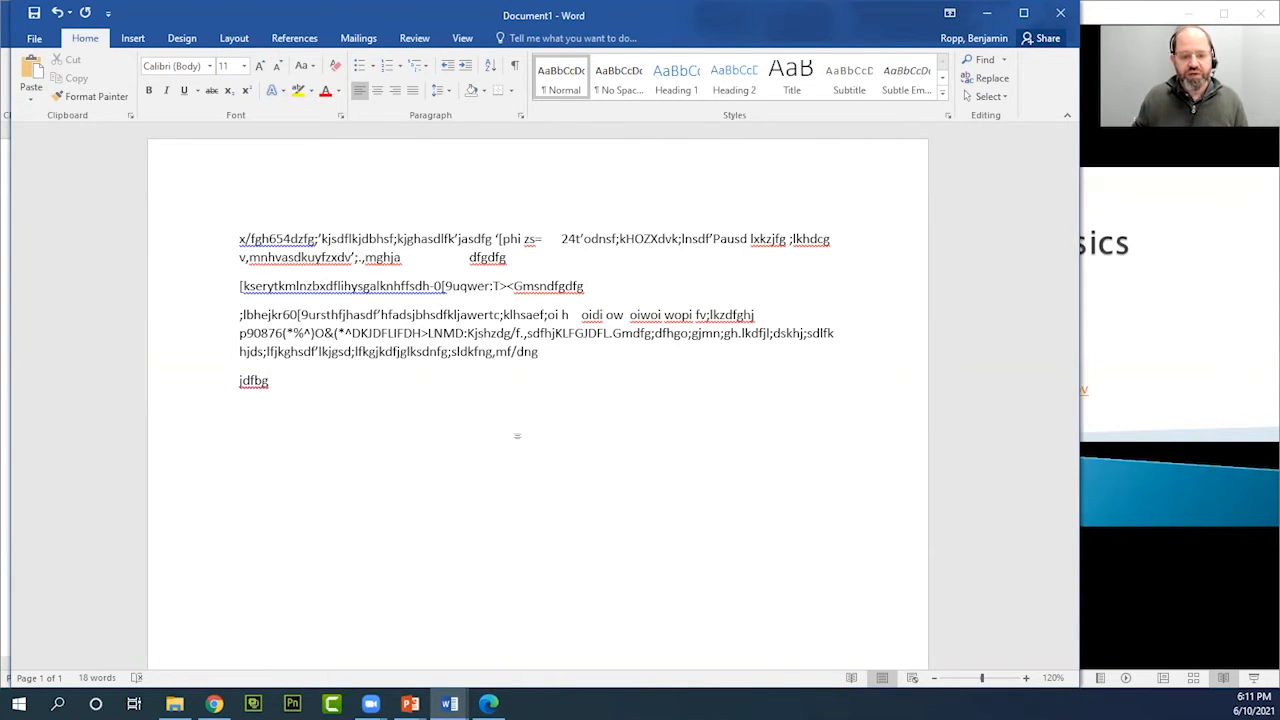
Add blank spaces after "mf/dng" at the end of the third paragraph and delete some of them
key("Left")
key("Left")
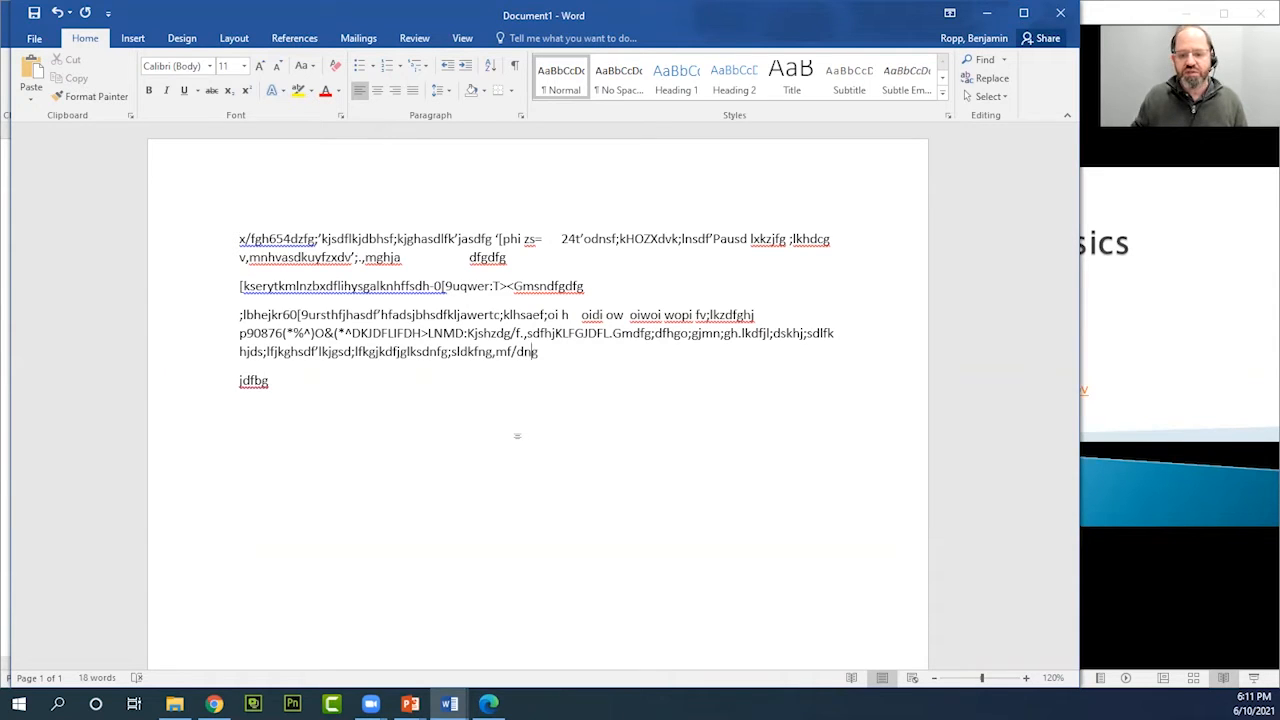
key("Right")
key("Right")
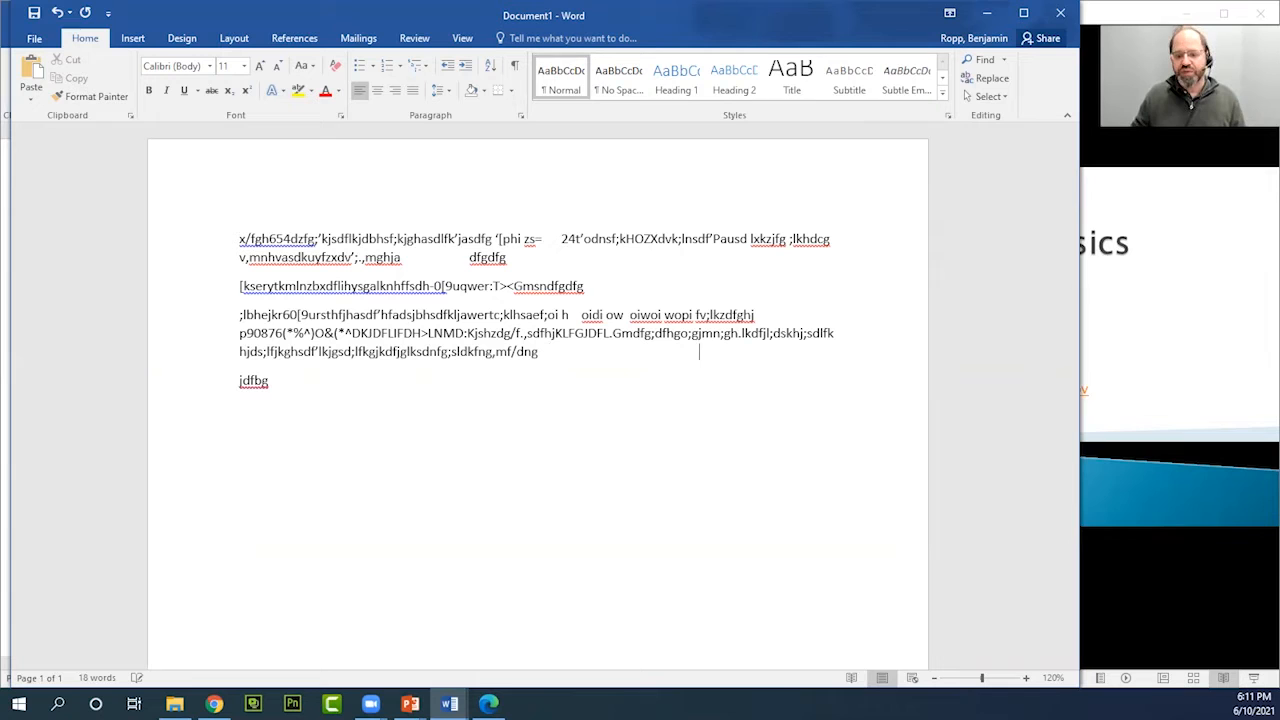
key("BackSpace")
key("BackSpace")
key("BackSpace")
key("BackSpace")
key("BackSpace")
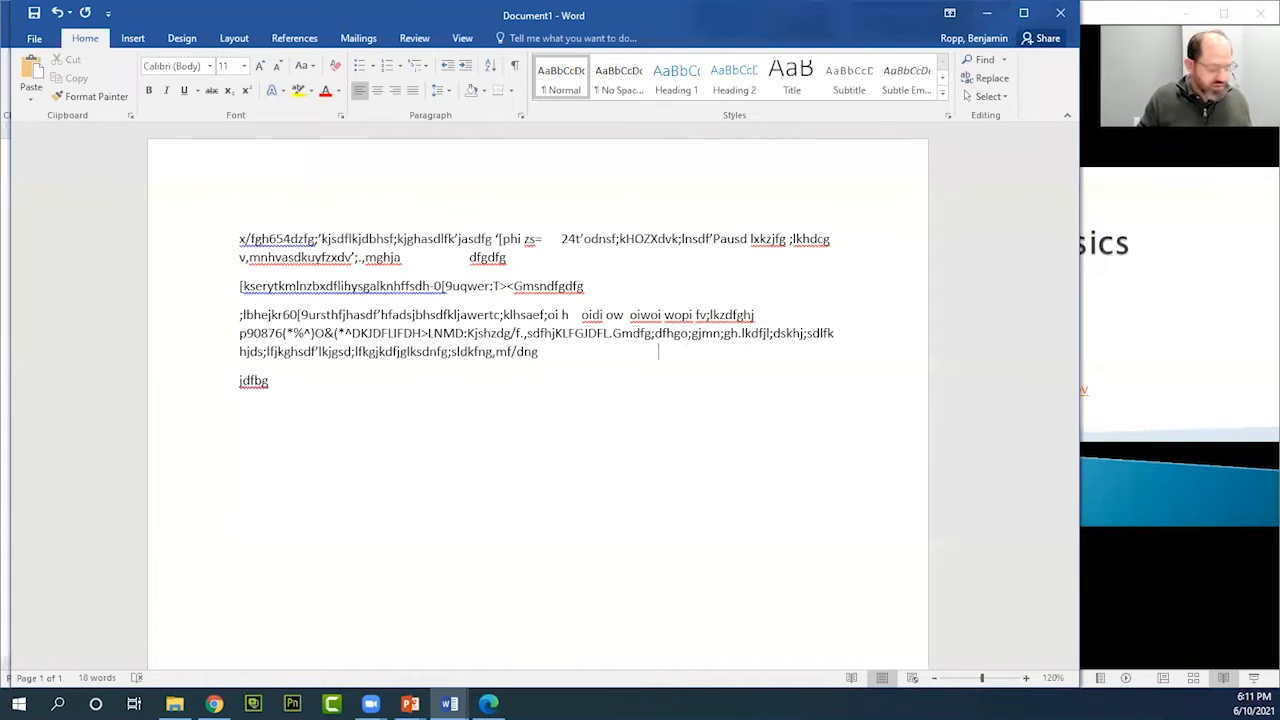
Split the third paragraph right after "LNMD:Kjshzdg/f.,sdf" so that "hjKLFGJDFL" starts a new paragraph
left_click(646, 286)
left_click(634, 348)
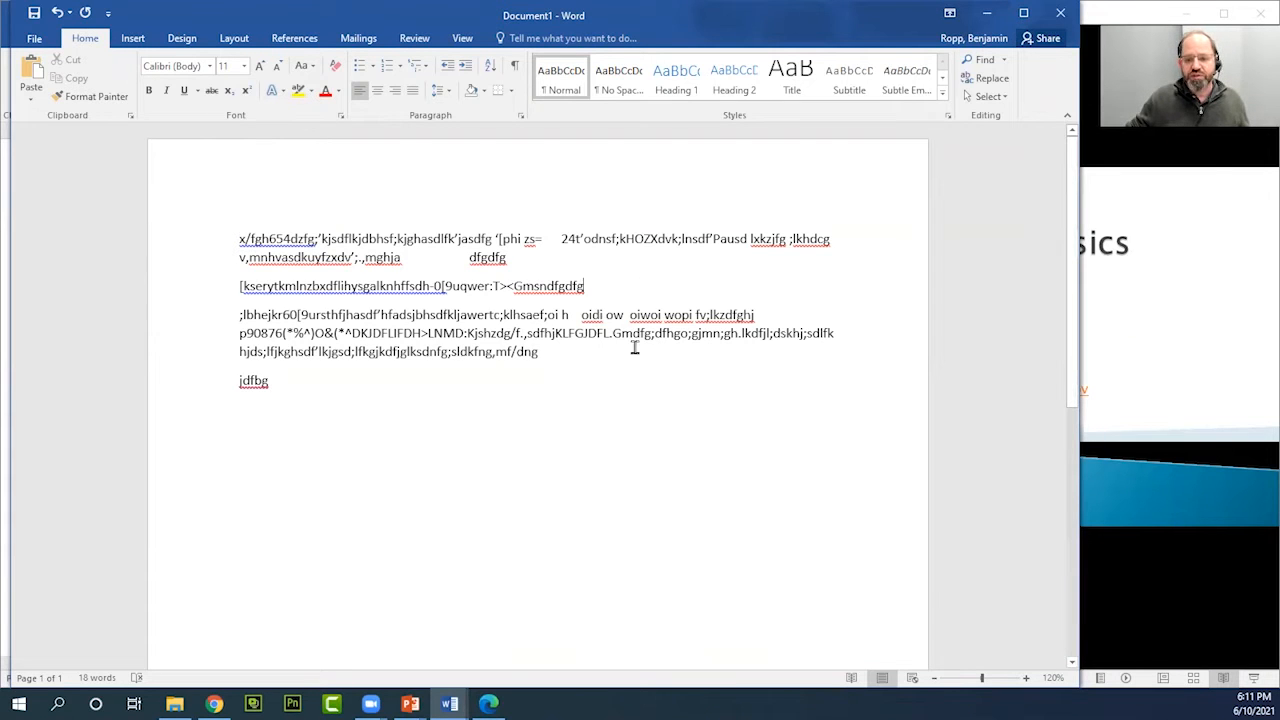
left_click(604, 350)
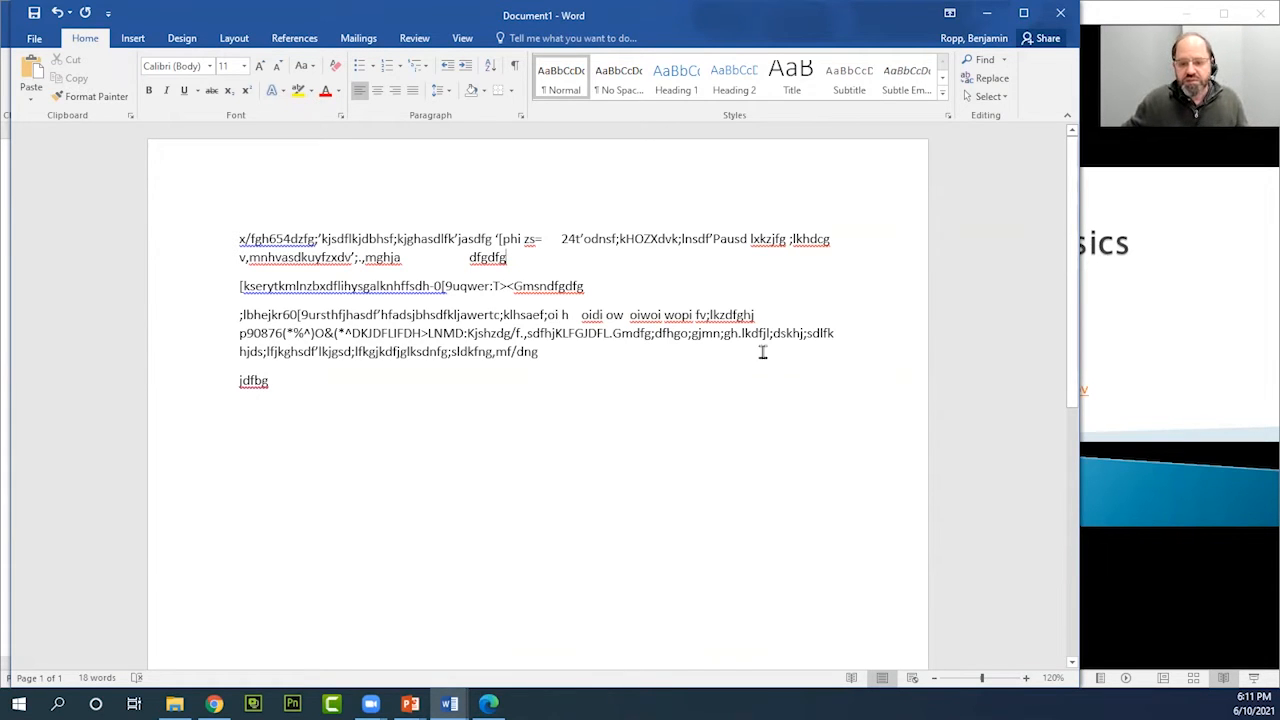
left_click(850, 333)
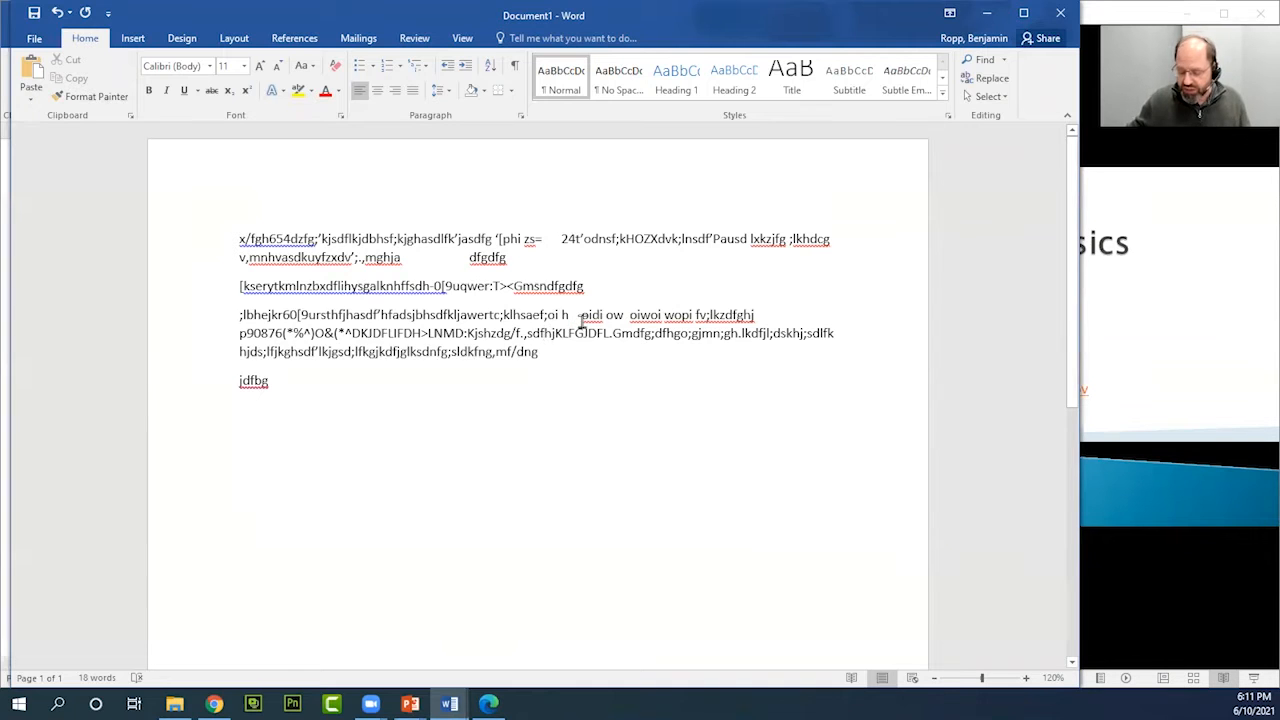
key("Return")
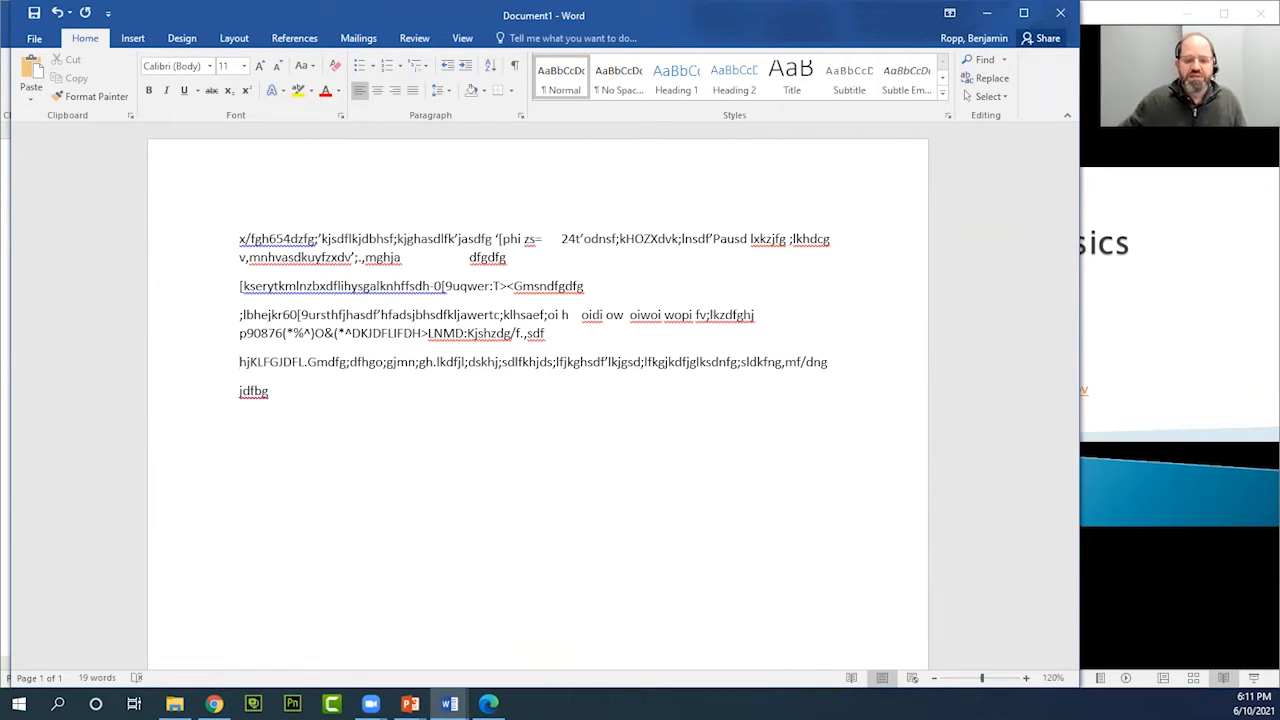
Insert three blank lines after the end of the third paragraph, behind "f.,sdf"
left_click_drag(512, 334, 241, 322)
left_click(320, 356)
left_click_drag(801, 362, 262, 345)
left_click(306, 346)
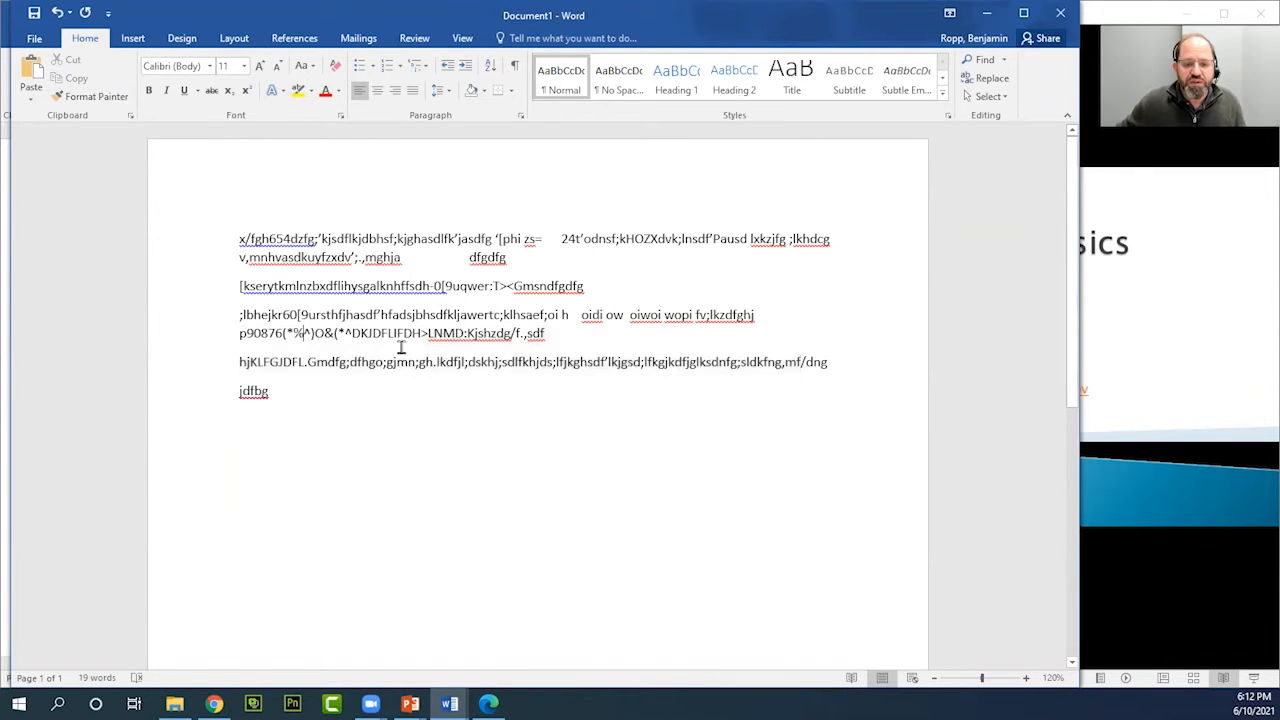
left_click(577, 336)
key("Return")
key("Return")
key("Return")
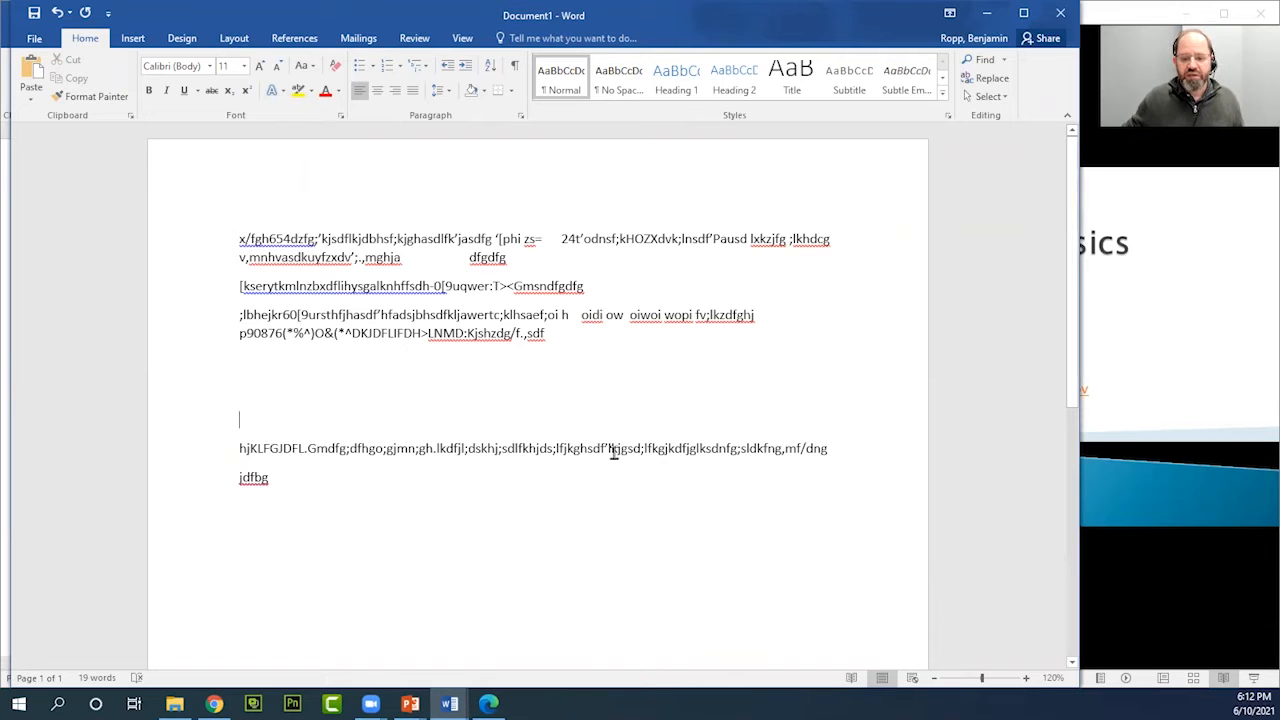
Delete the characters ";dskhj;sdlfkhjds;lfjkghsdf'l" before "kjgsd" in the paragraph beginning "hjKLFGJDFL"
key("BackSpace")
key("BackSpace")
key("BackSpace")
key("BackSpace")
key("BackSpace")
key("BackSpace")
key("BackSpace")
key("BackSpace")
key("BackSpace")
key("BackSpace")
key("BackSpace")
key("BackSpace")
key("BackSpace")
key("BackSpace")
key("BackSpace")
key("BackSpace")
key("BackSpace")
key("BackSpace")
key("BackSpace")
key("BackSpace")
key("BackSpace")
key("BackSpace")
key("BackSpace")
key("BackSpace")
key("BackSpace")
key("BackSpace")
key("BackSpace")
key("BackSpace")
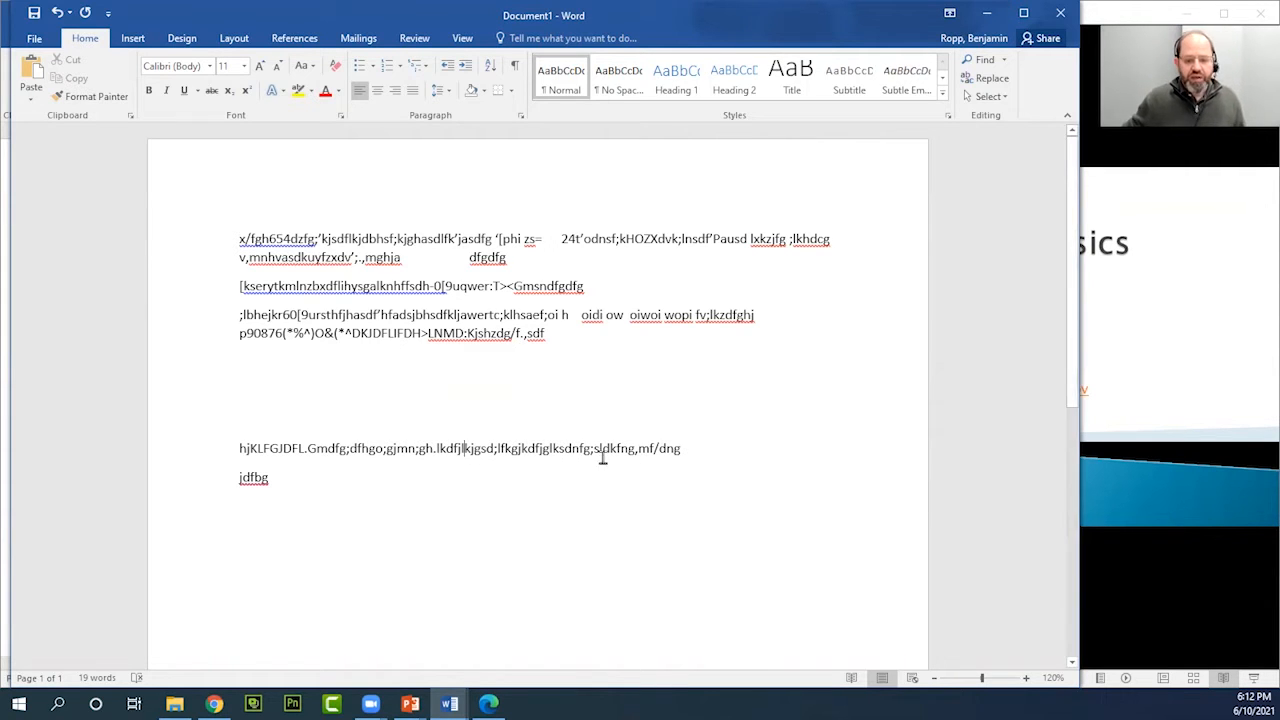
Remove two of the blank lines above the paragraph beginning "hjKLFGJDFL"
left_click(450, 404)
left_click(377, 425)
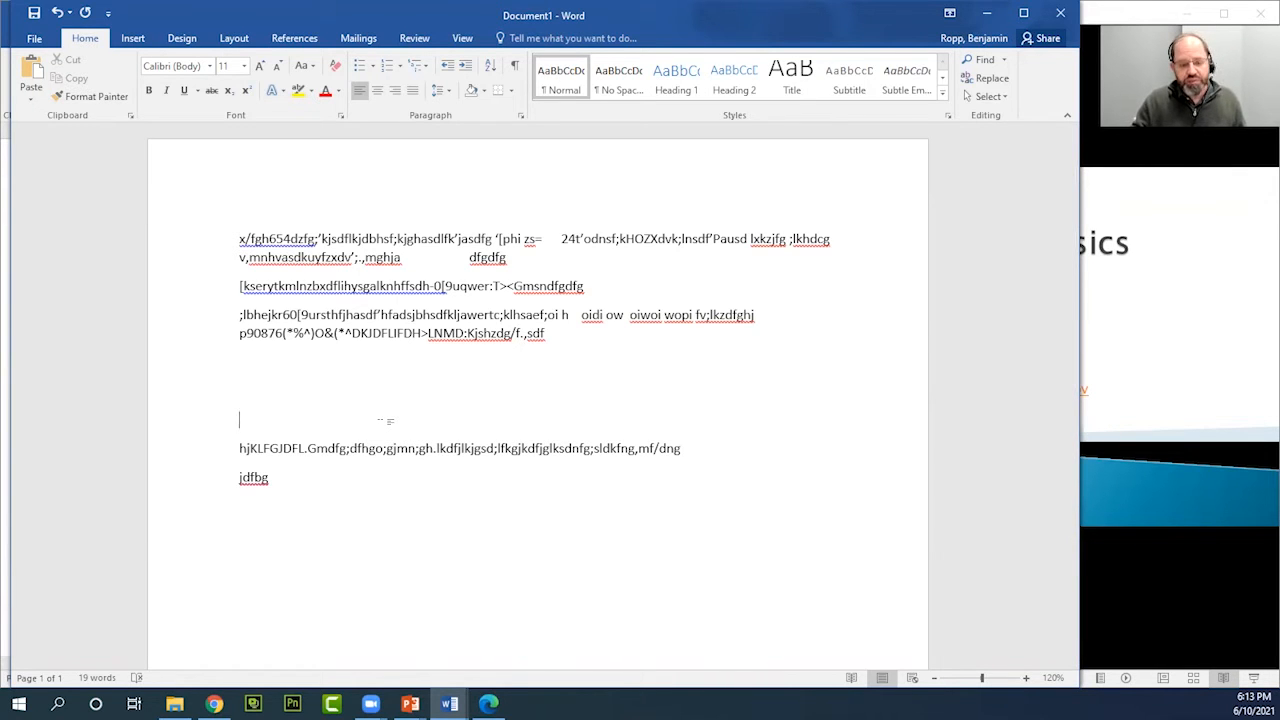
key("BackSpace")
key("BackSpace")
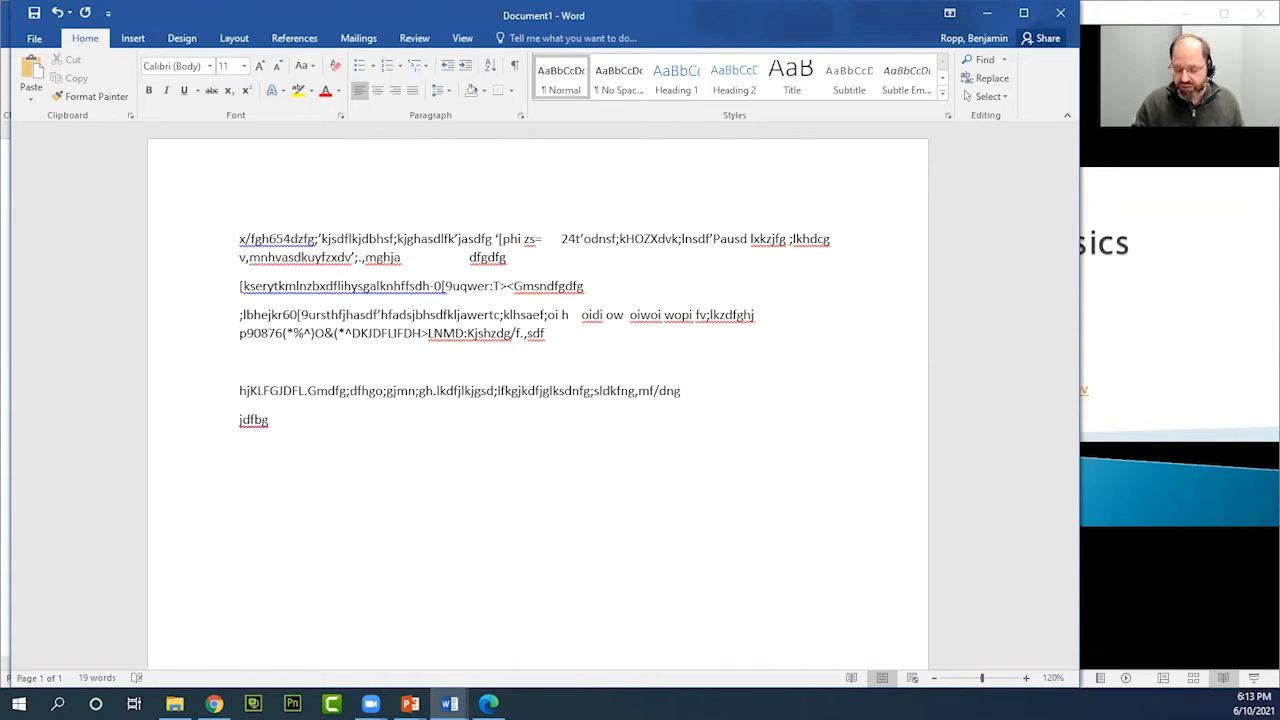
Add two blank lines after the third paragraph and remove them again
key("Return")
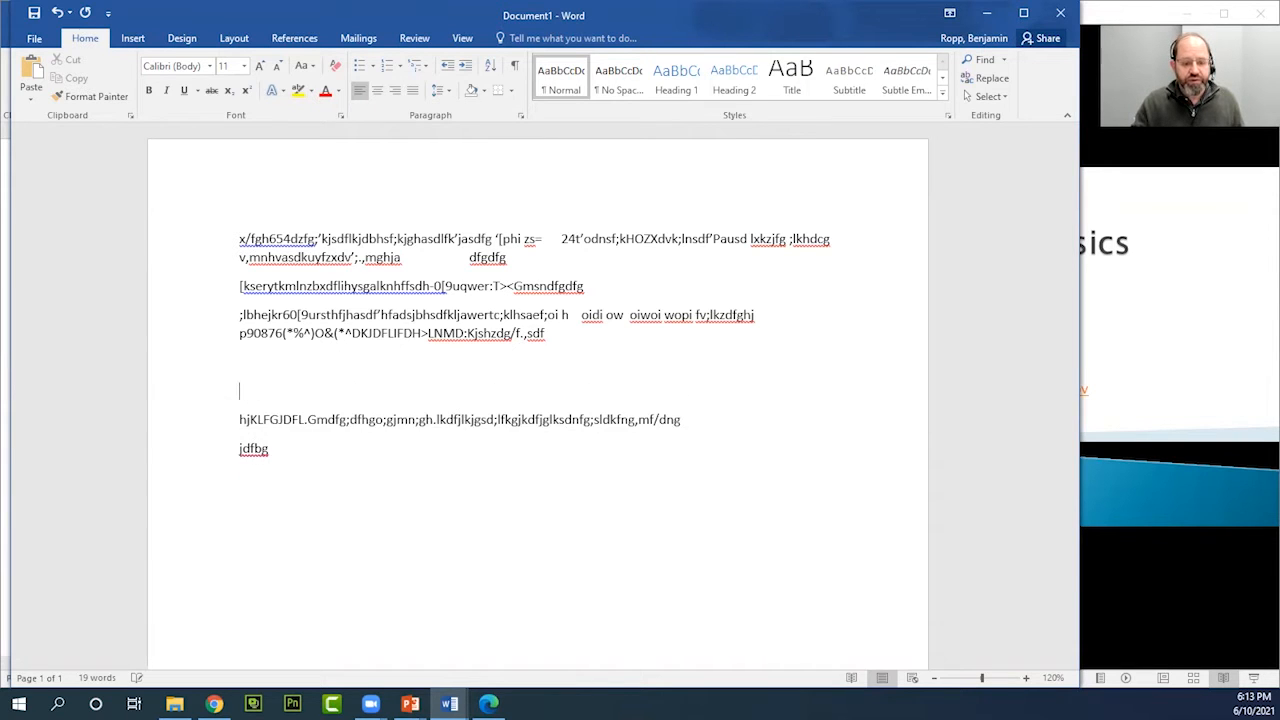
key("Return")
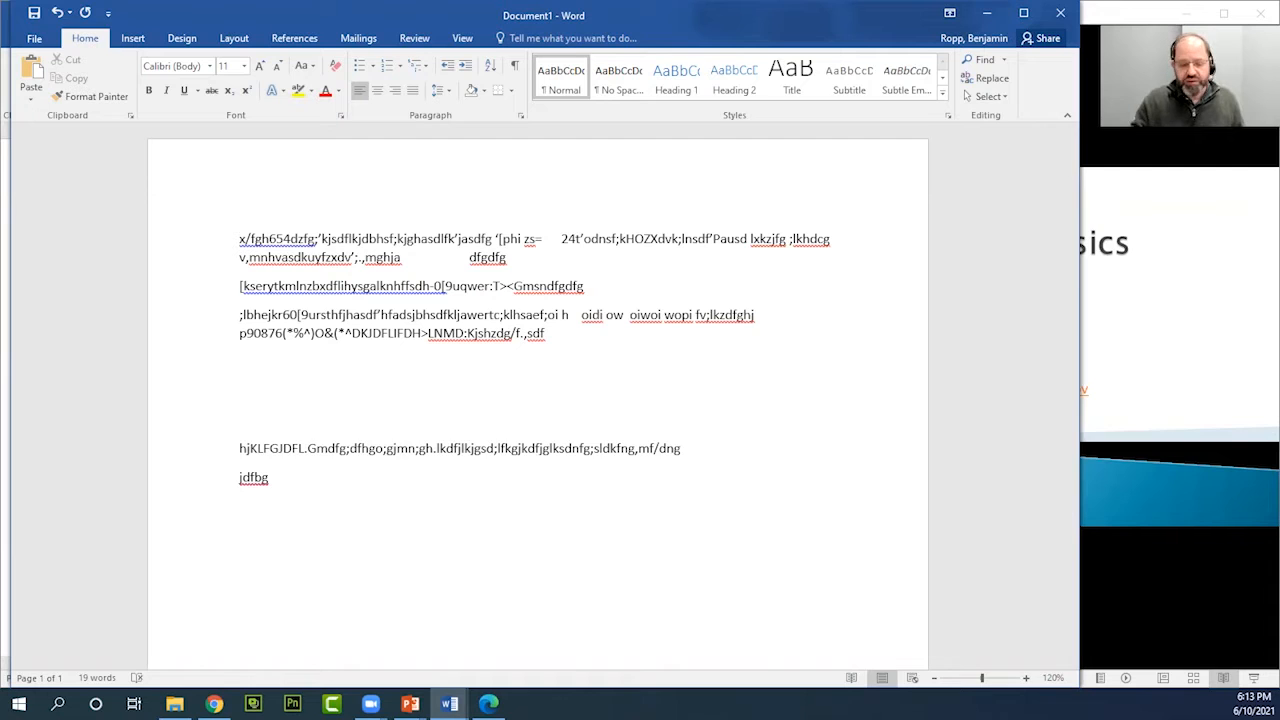
key("BackSpace")
key("BackSpace")
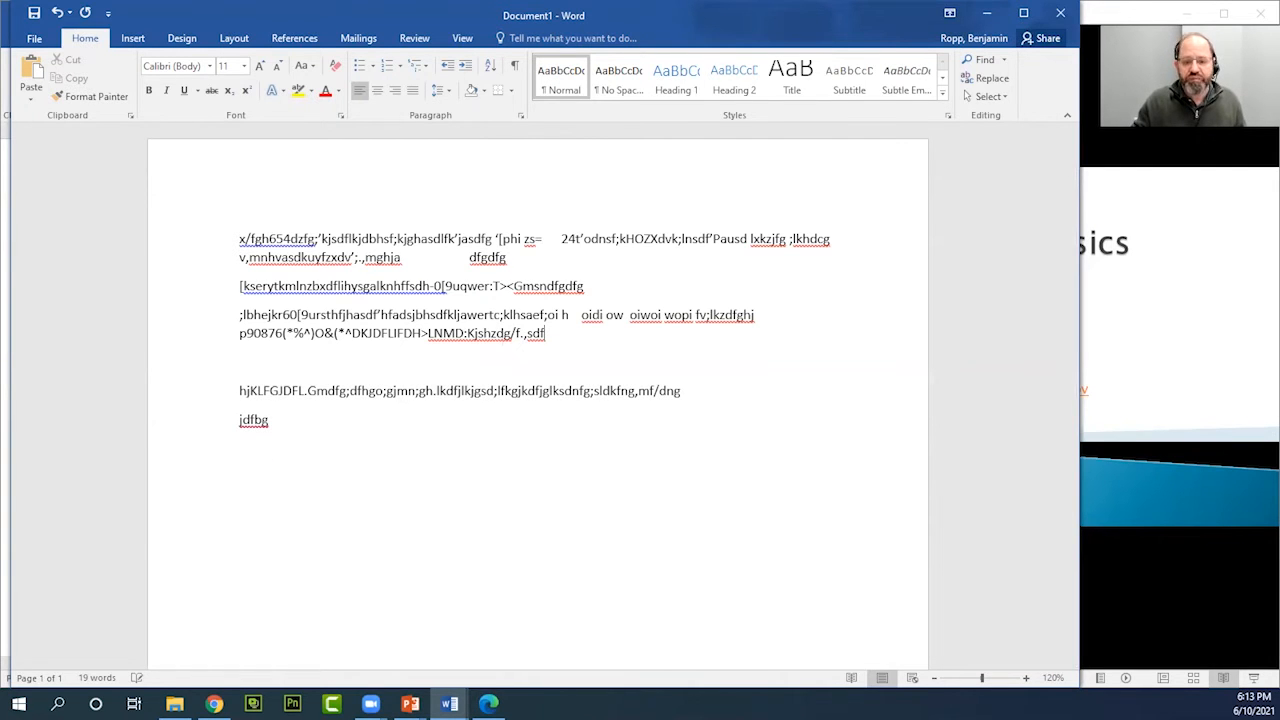
Delete the characters "H>LNMD:Kjshzdg/f.,sdf" from the end of the third paragraph
key("BackSpace")
key("BackSpace")
key("BackSpace")
key("BackSpace")
key("BackSpace")
key("BackSpace")
key("BackSpace")
key("BackSpace")
key("BackSpace")
key("BackSpace")
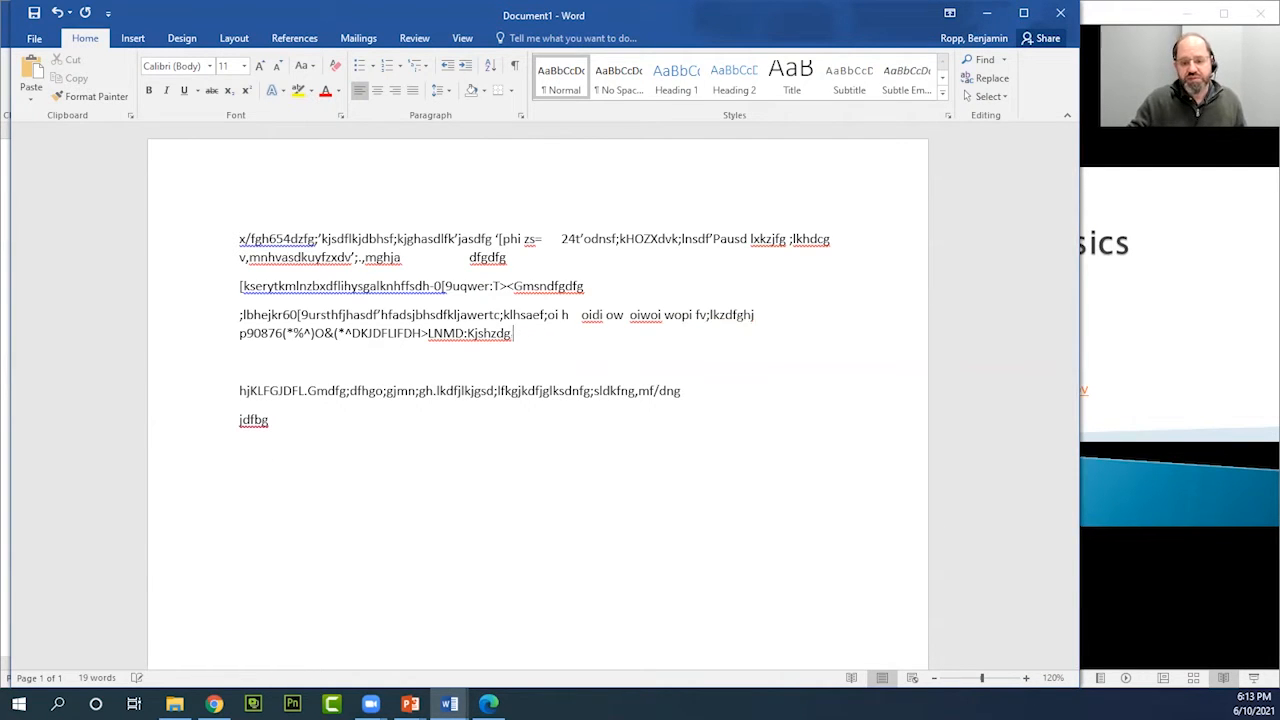
key("BackSpace")
key("BackSpace")
key("BackSpace")
key("BackSpace")
key("BackSpace")
key("BackSpace")
key("BackSpace")
key("BackSpace")
key("BackSpace")
key("BackSpace")
key("BackSpace")
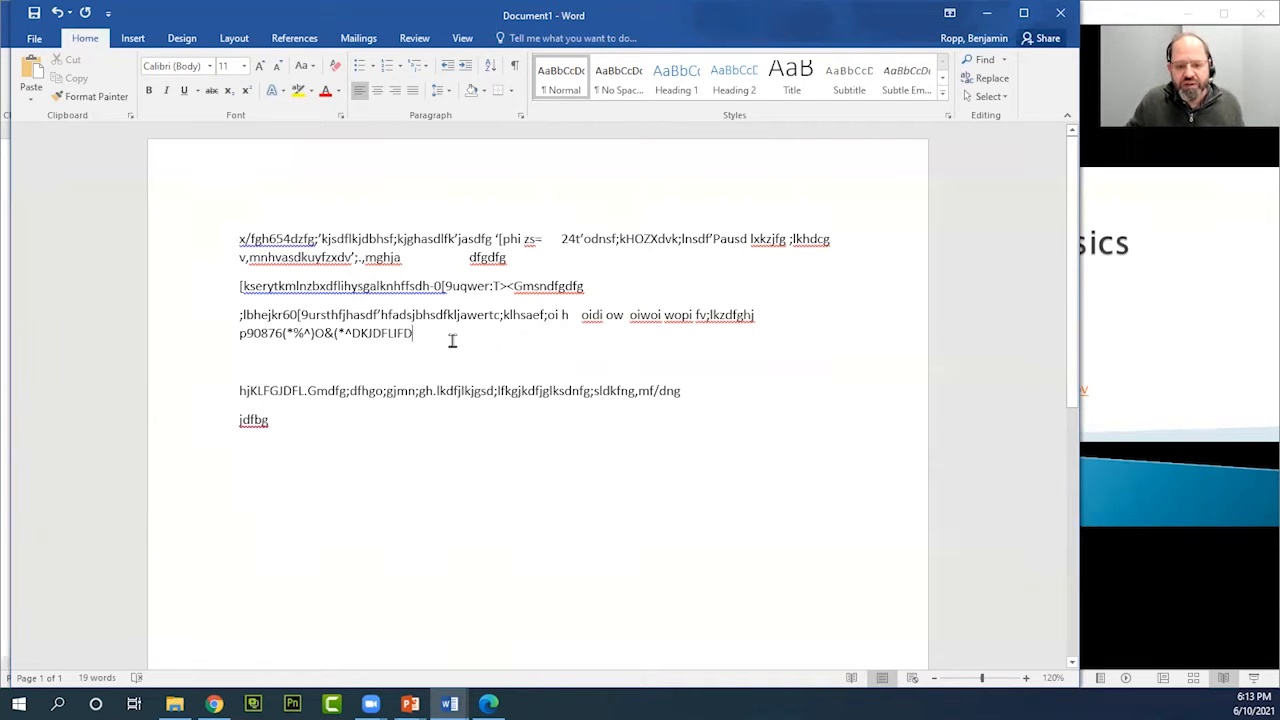
Select "DKJDFLIFD" in the third paragraph and "msndfgdfg" in the second, and clear the selection at the third paragraph's end
left_click_drag(413, 336, 352, 336)
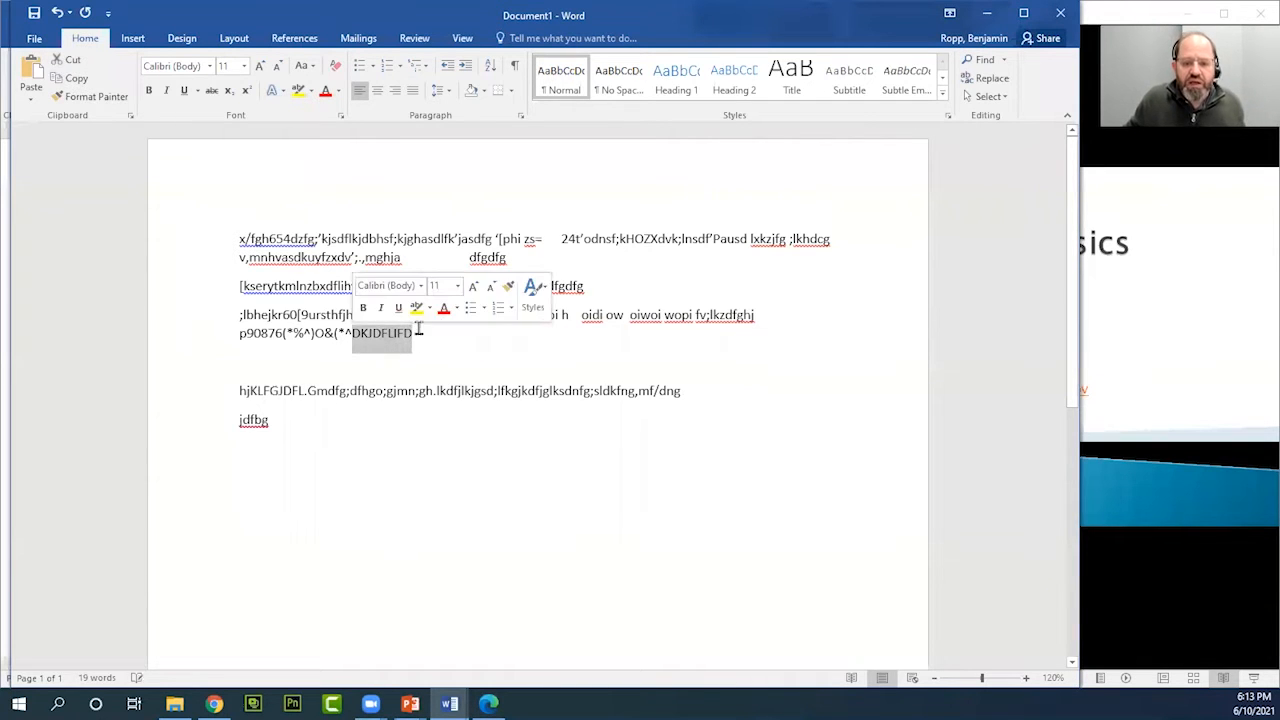
left_click_drag(613, 290, 517, 290)
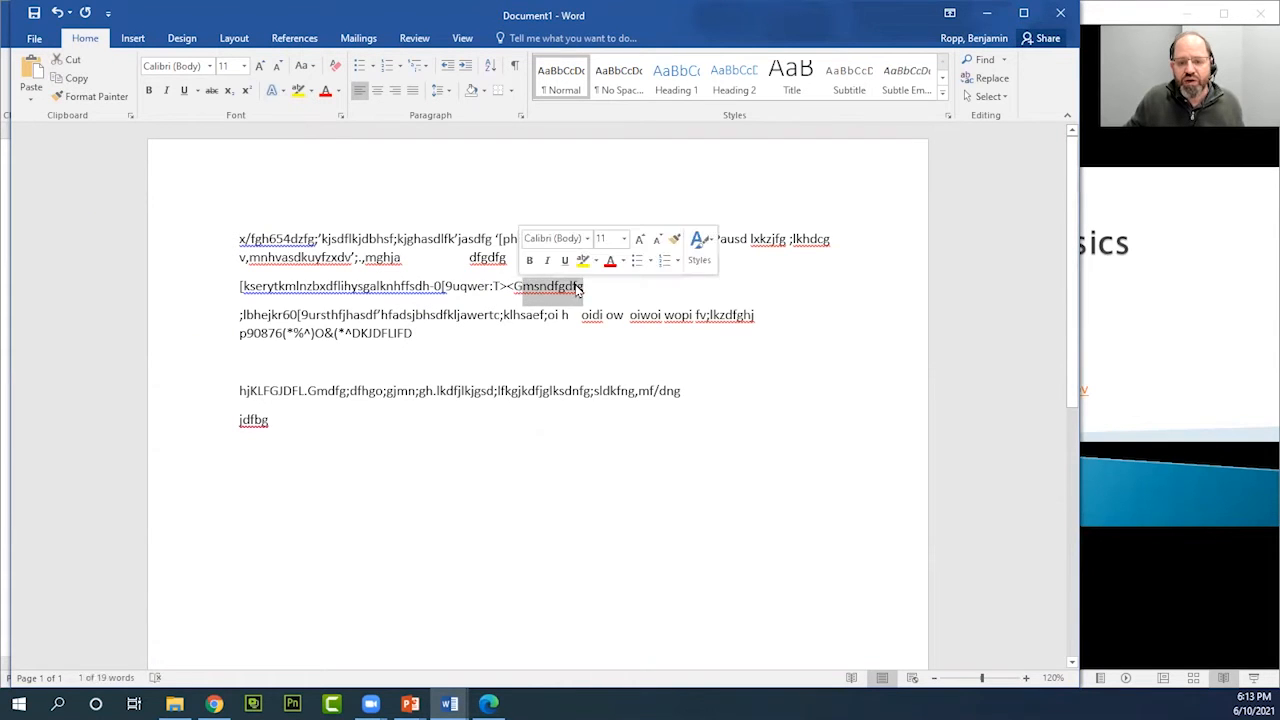
left_click(431, 336)
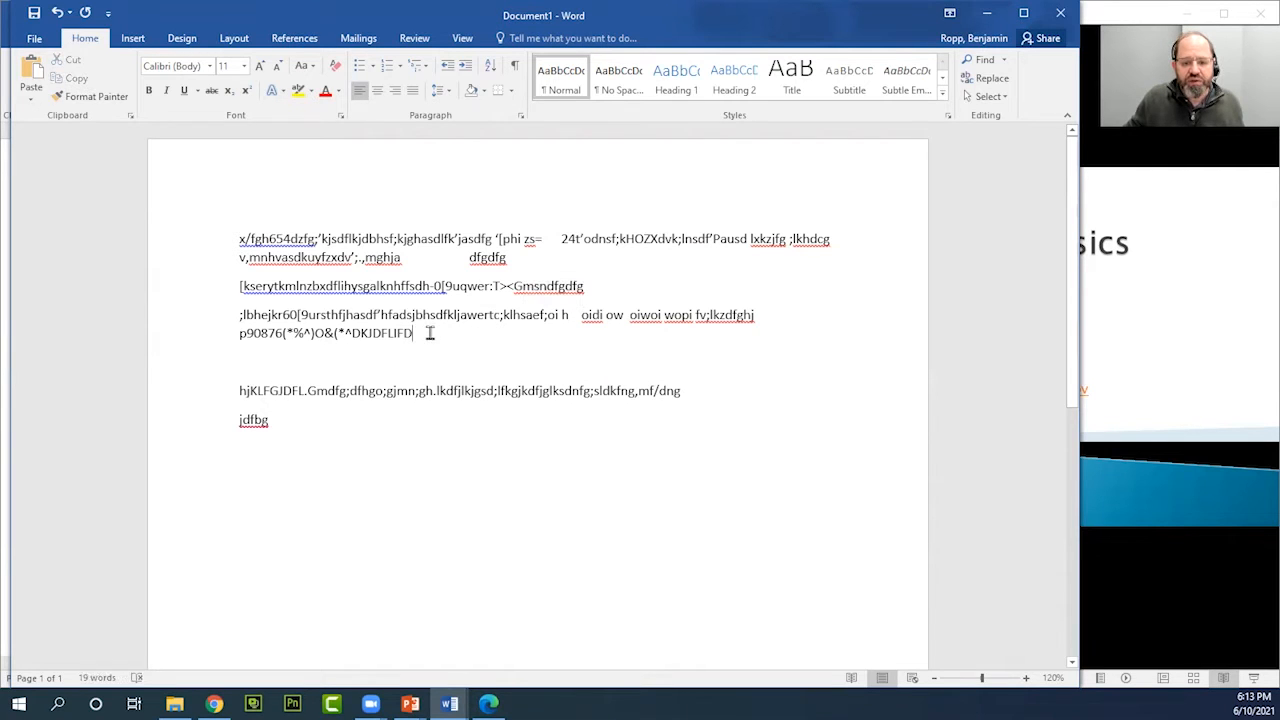
Copy the text "^DKJDFLIFD" at the end of the third paragraph and make it bold
left_click_drag(430, 333, 347, 338)
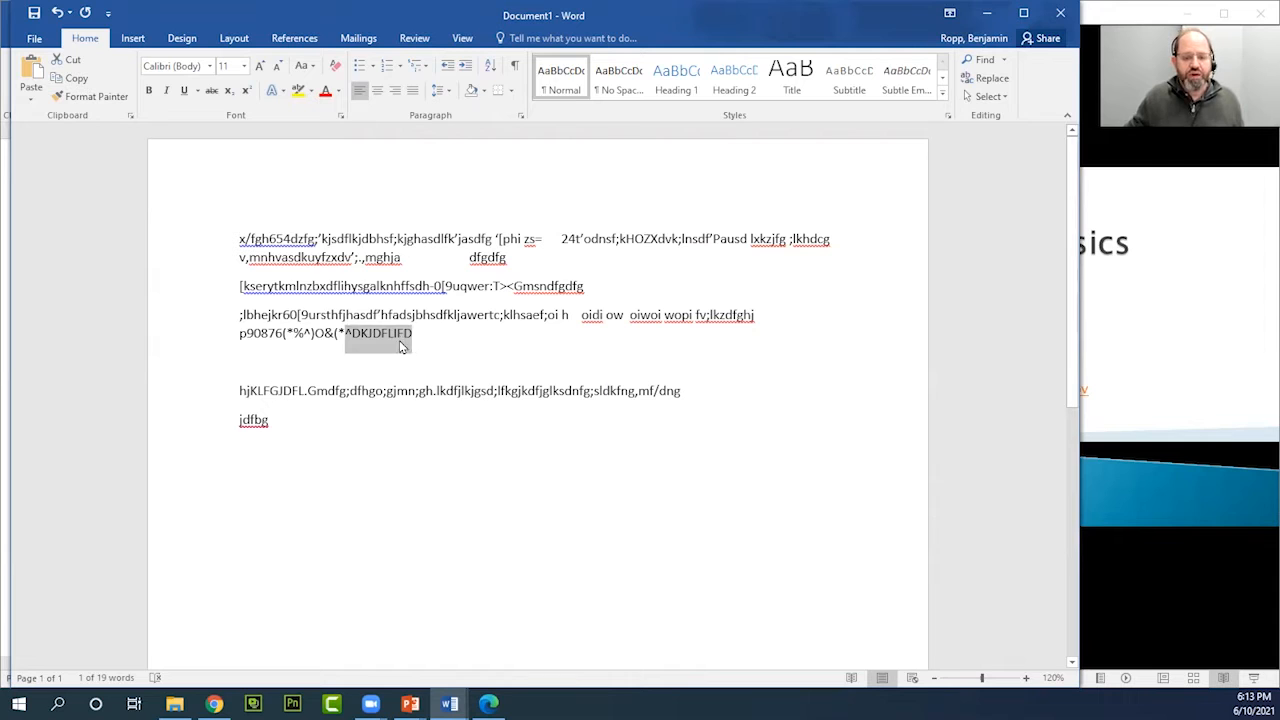
key("ctrl+c")
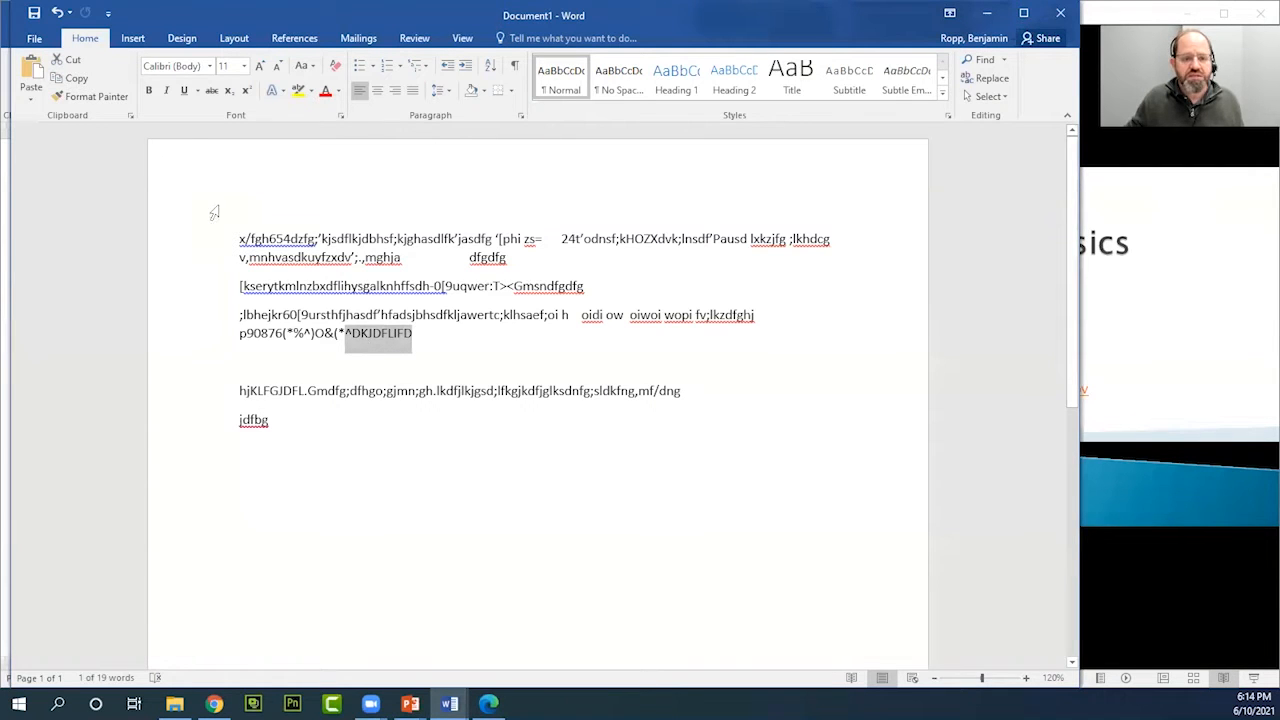
left_click(148, 90)
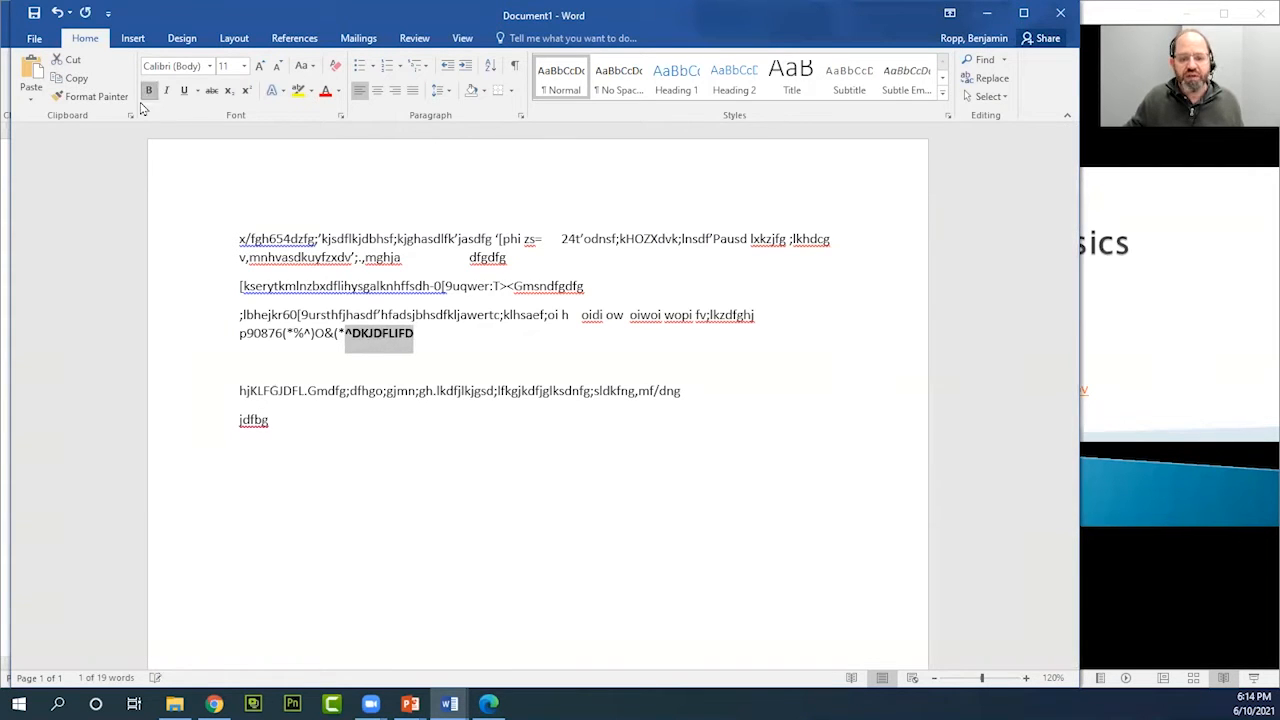
left_click(396, 343)
Select all the text from the last line up to the start of the document twice, clearing the selection each time
left_click_drag(596, 285, 432, 453)
left_click(243, 241)
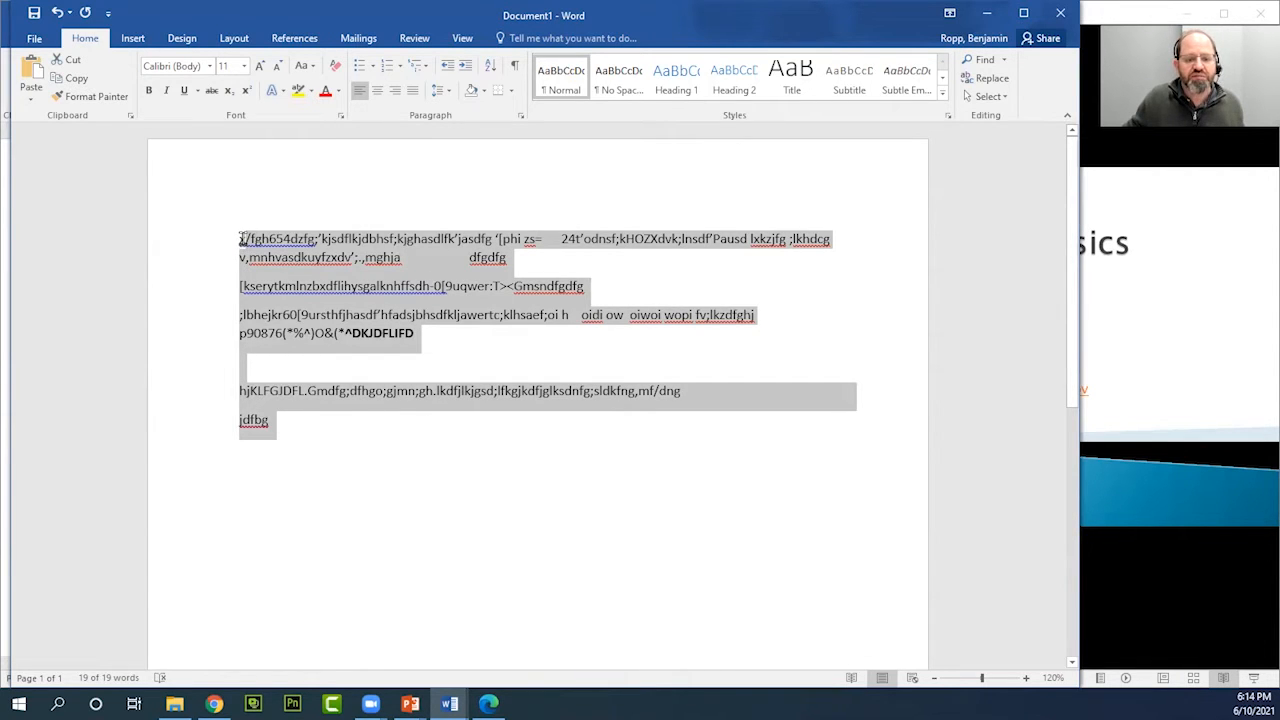
left_click(356, 449)
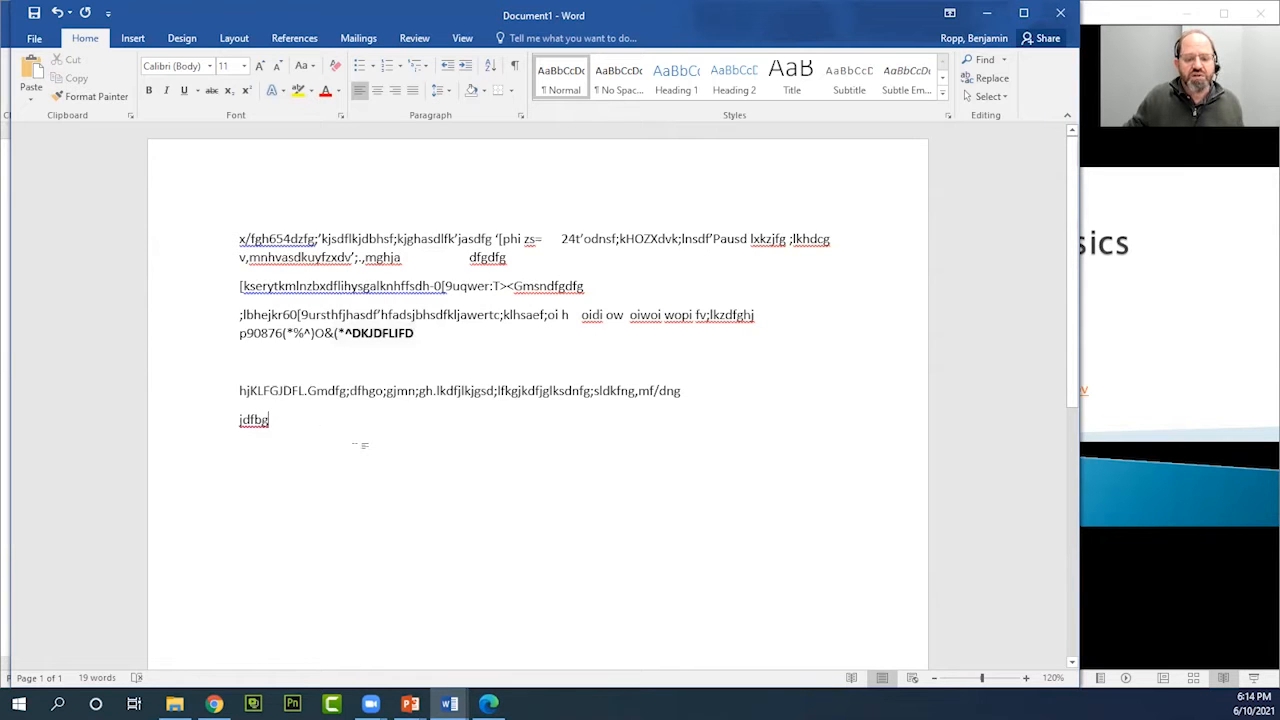
left_click_drag(360, 445, 242, 205)
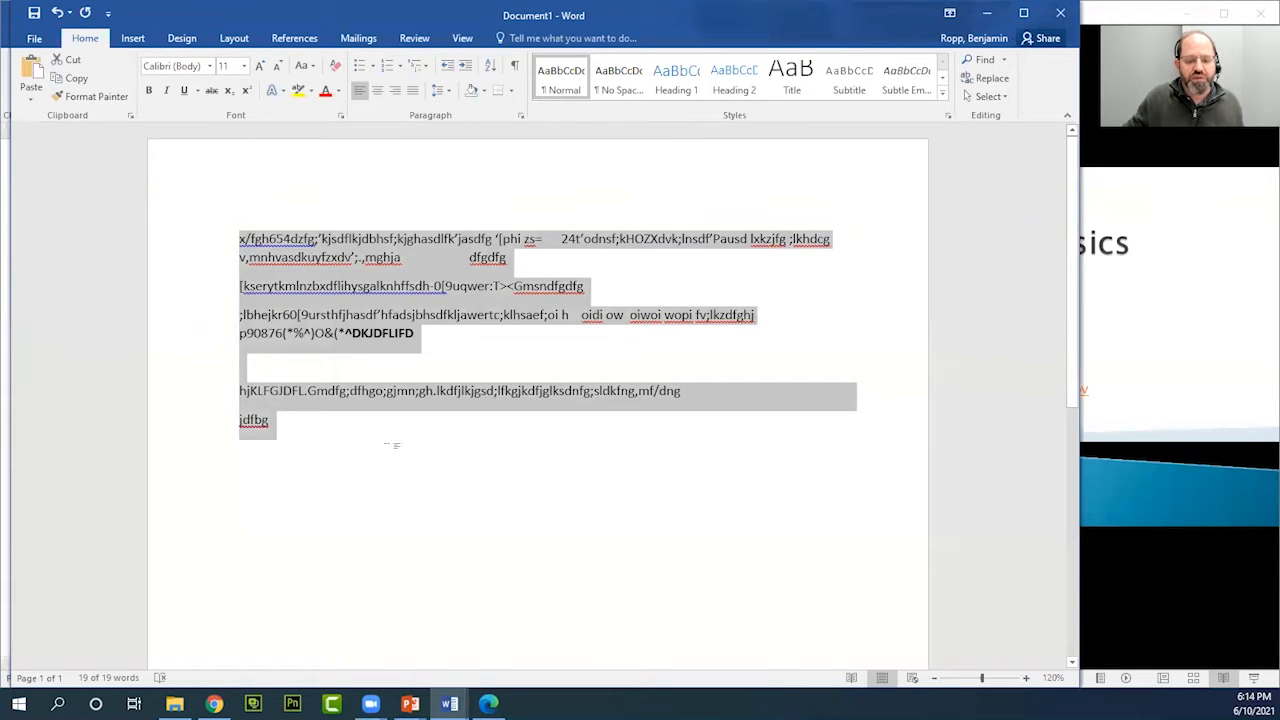
left_click(384, 257)
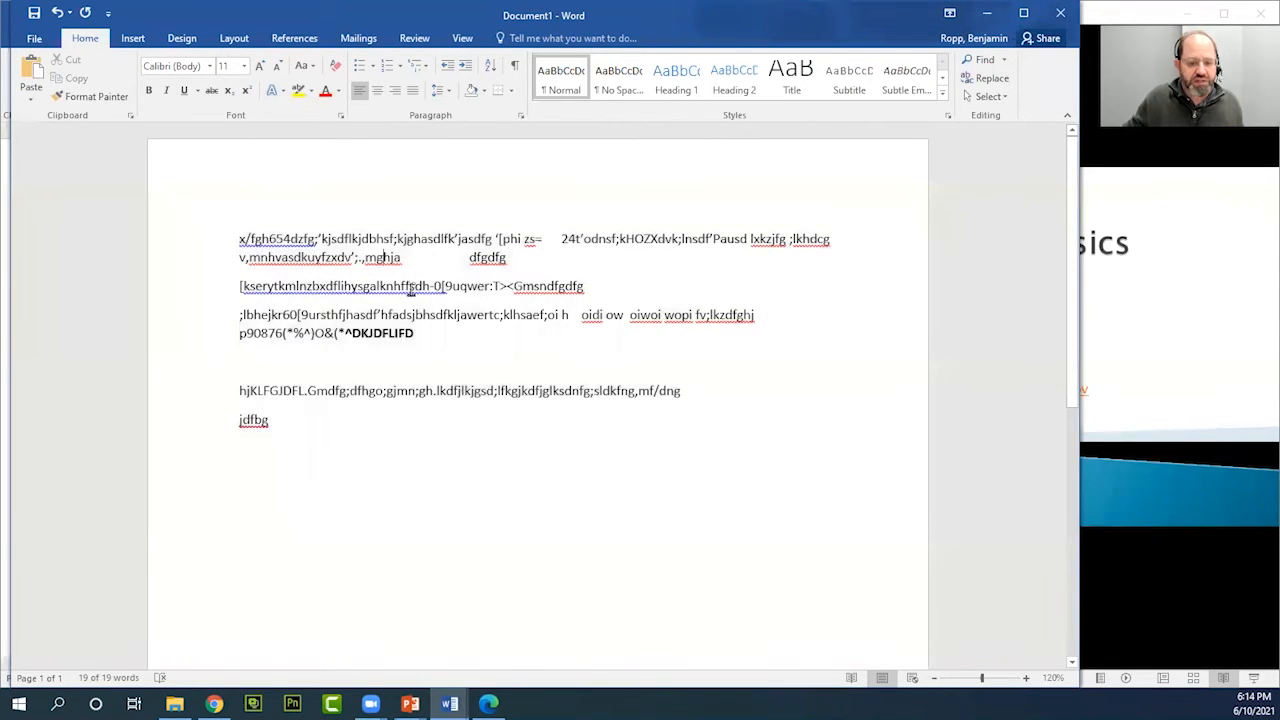
Add a new bold paragraph "HJIIHGBJJHGVBHNHHGG" directly below the third paragraph
left_click(471, 340)
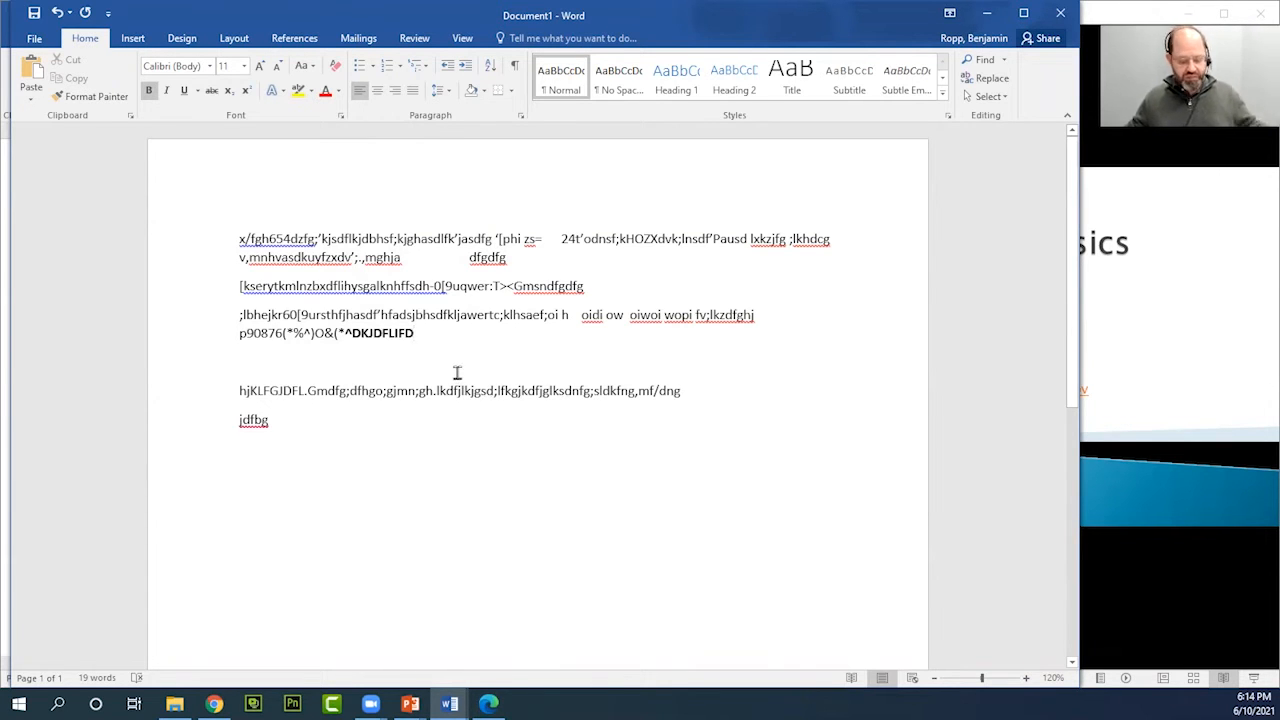
key("Return")
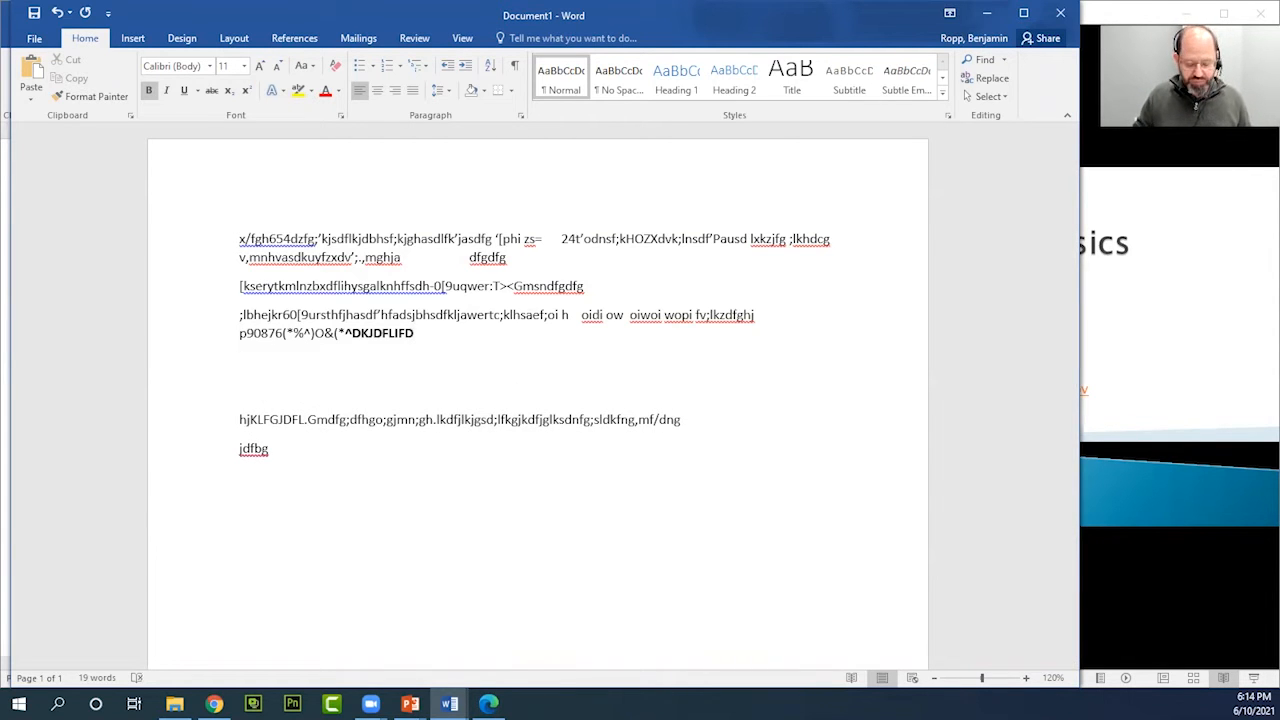
type("H")
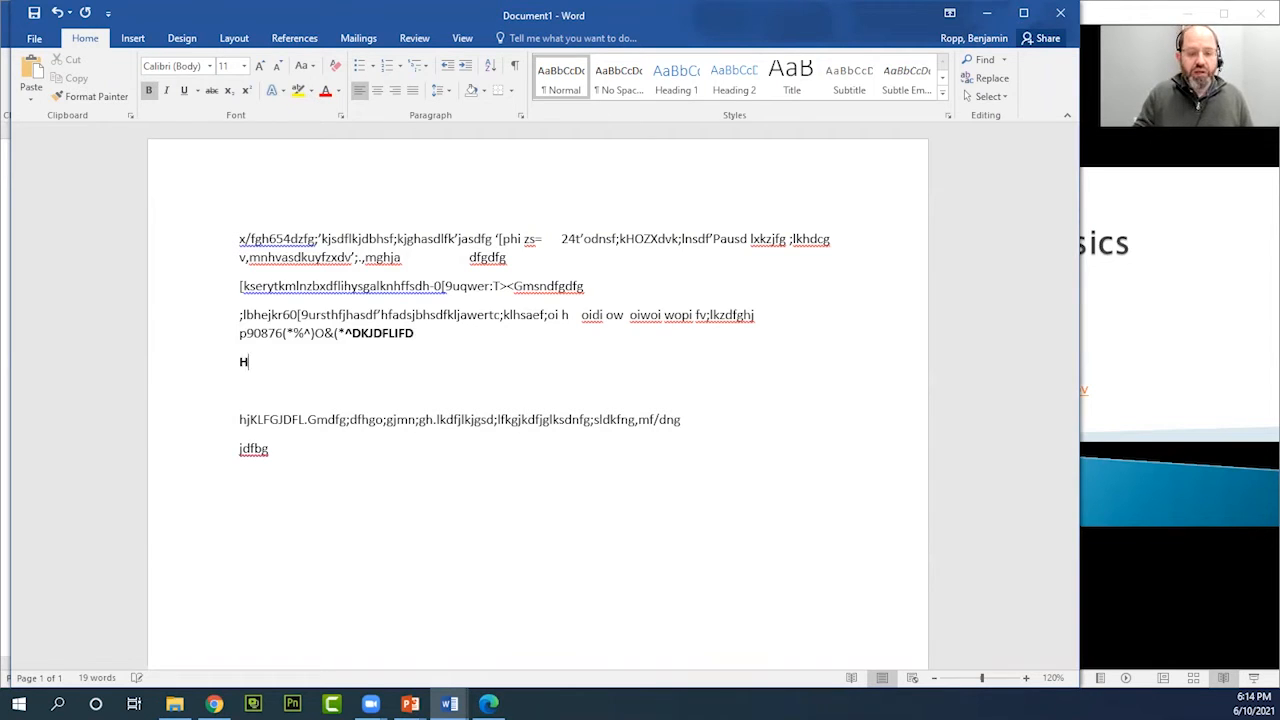
type("JIIHGBJJH")
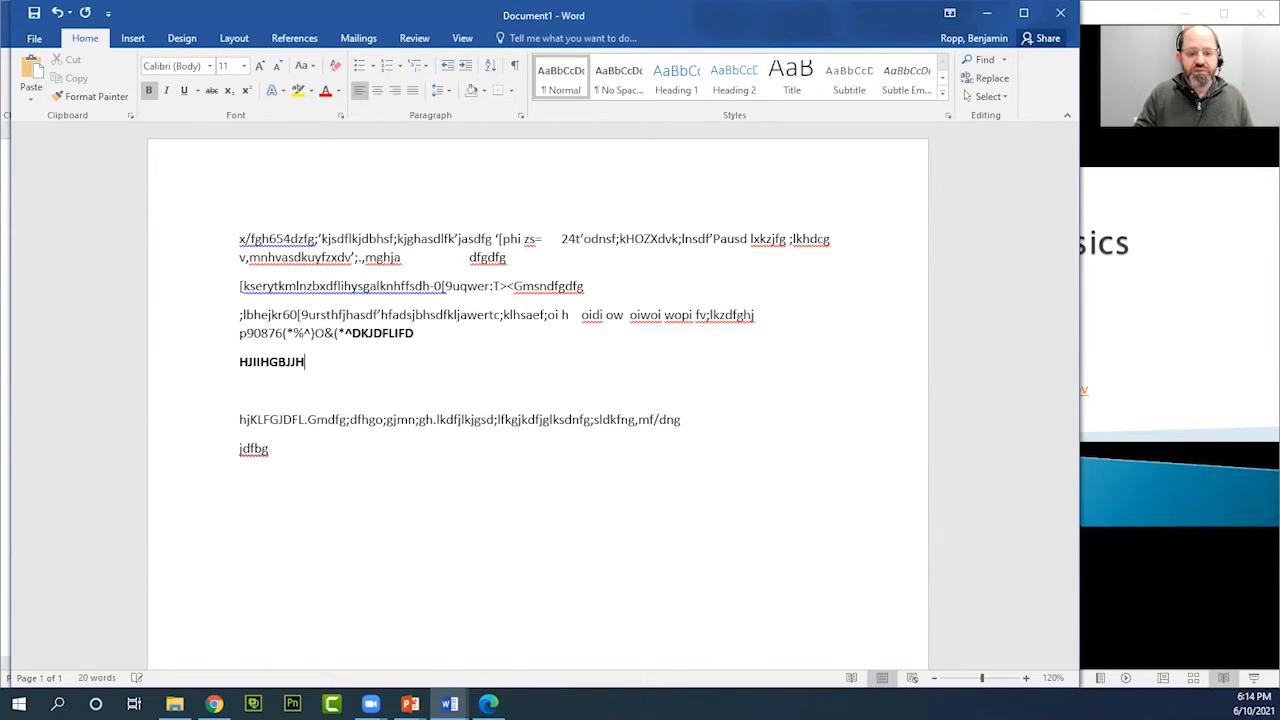
type("GVBHNHHGG")
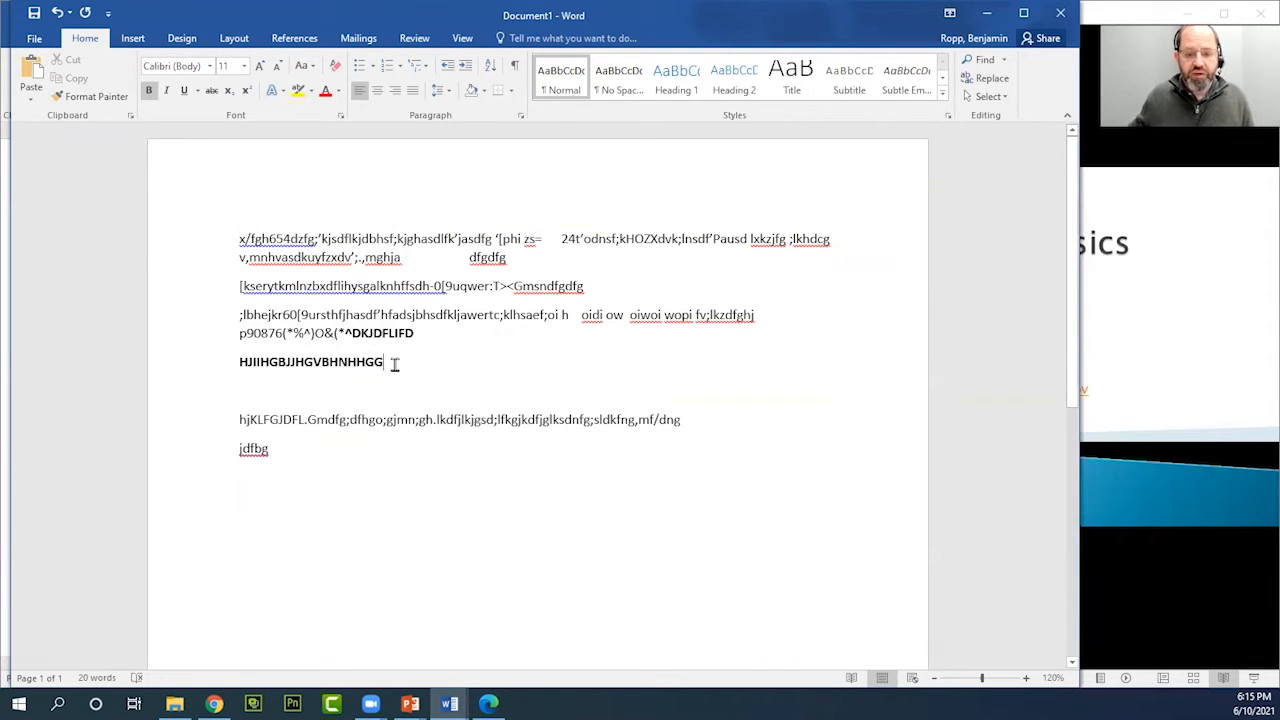
left_click(149, 90)
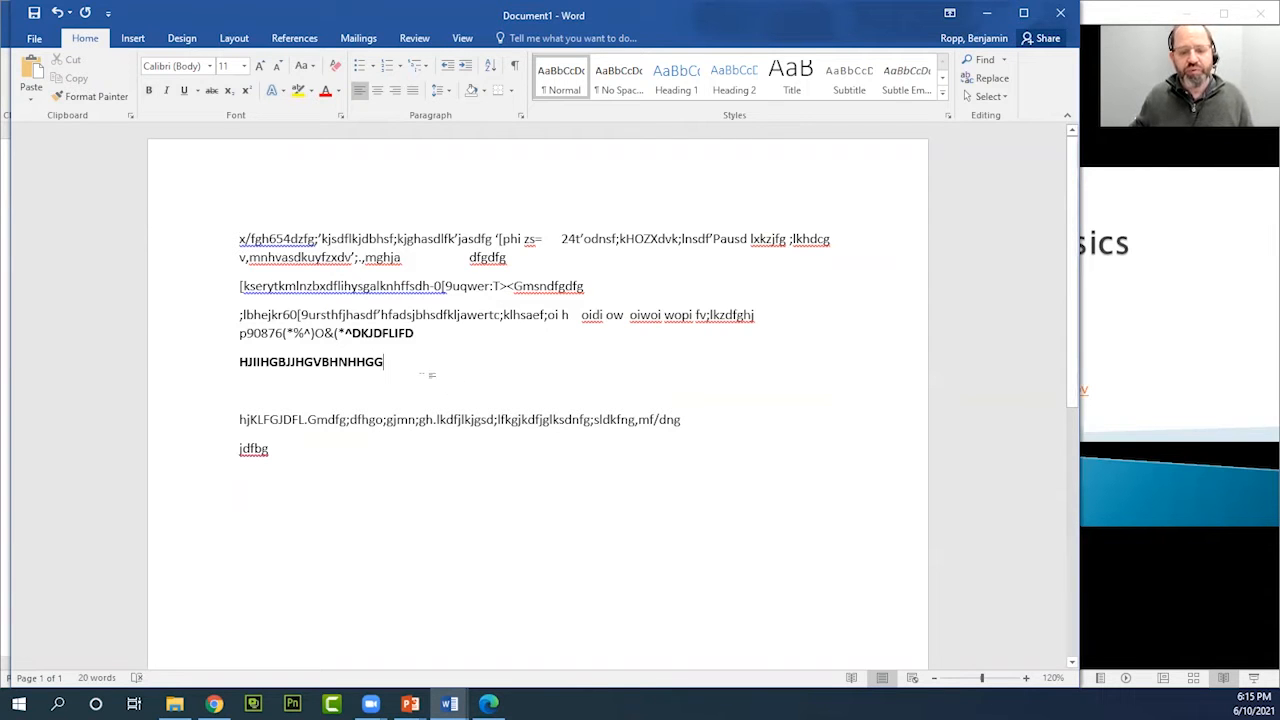
key("Return")
type("ffskkdjfhlkjgLLKJHFHK<LL")
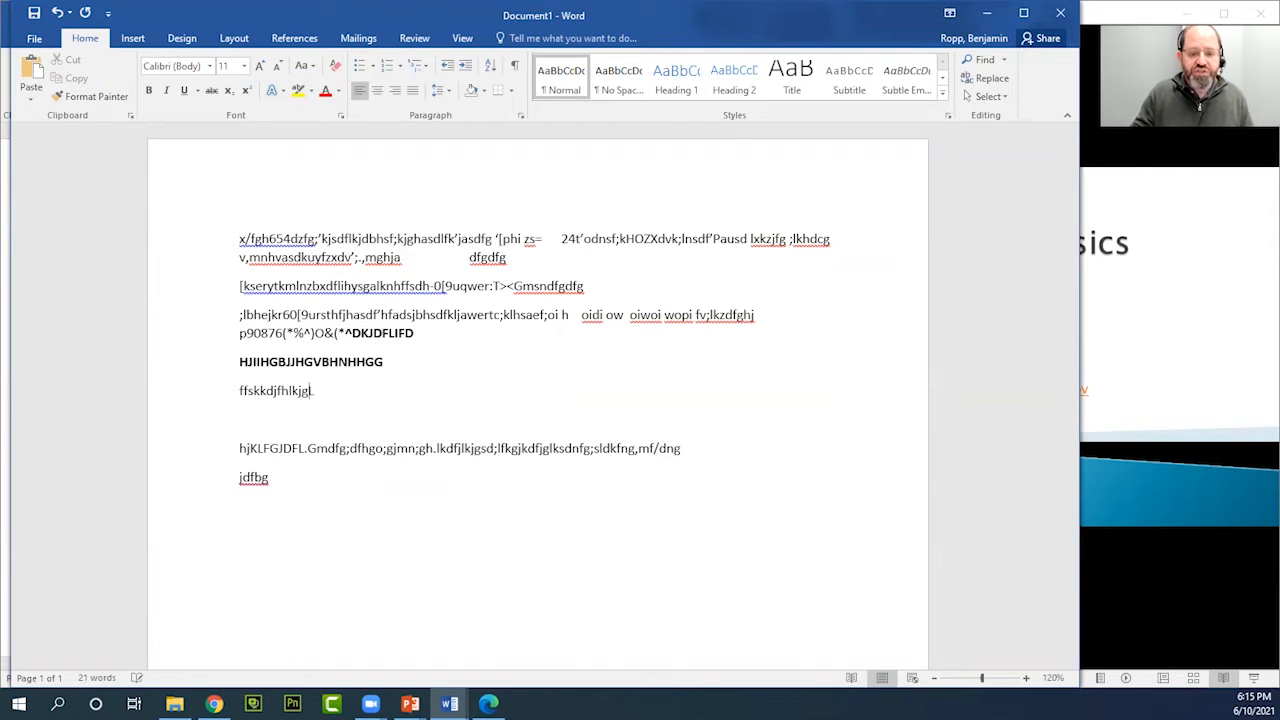
type("UJ")
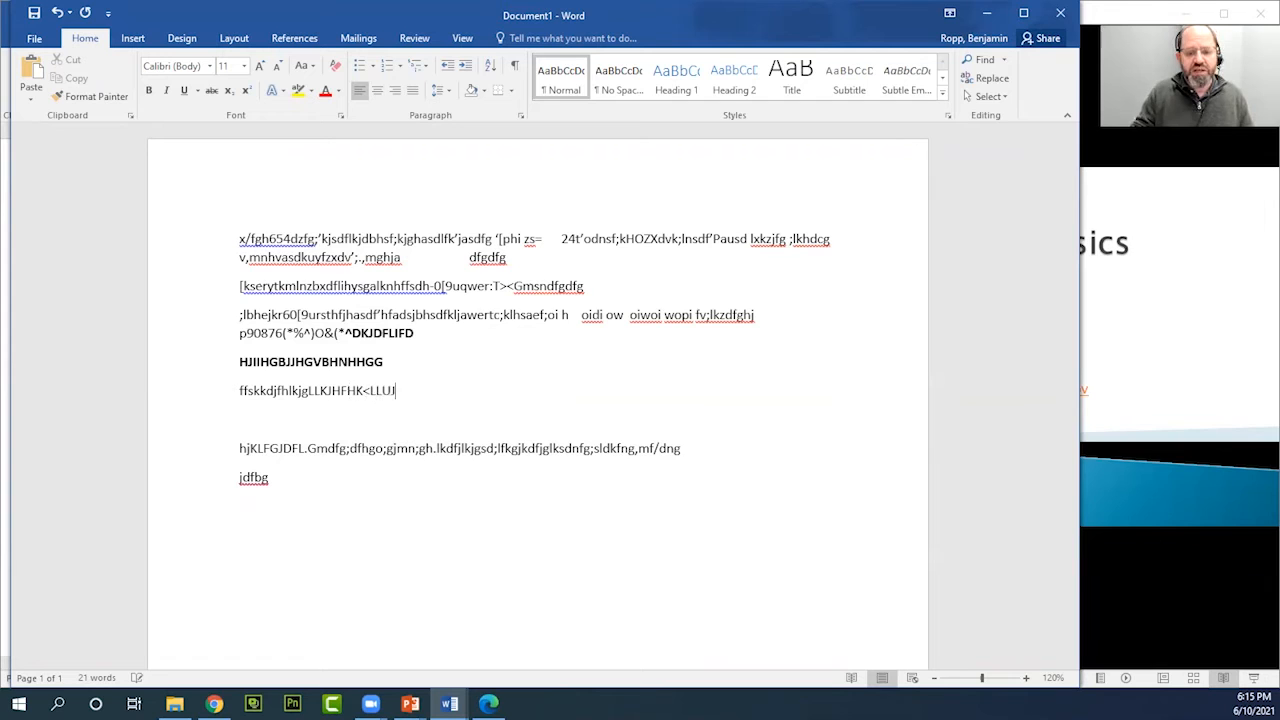
type("JK324578934958734598")
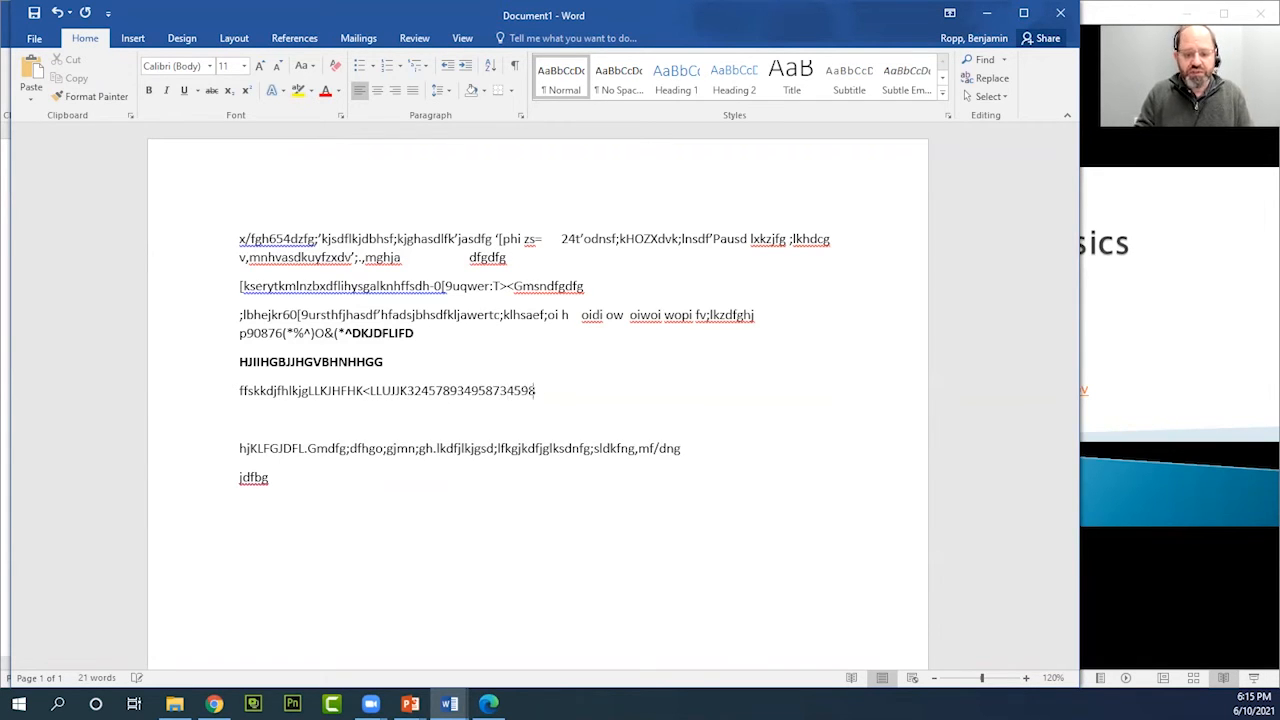
type("7(*&^(*&^%$^%@#$^%@&@$*(&#((")
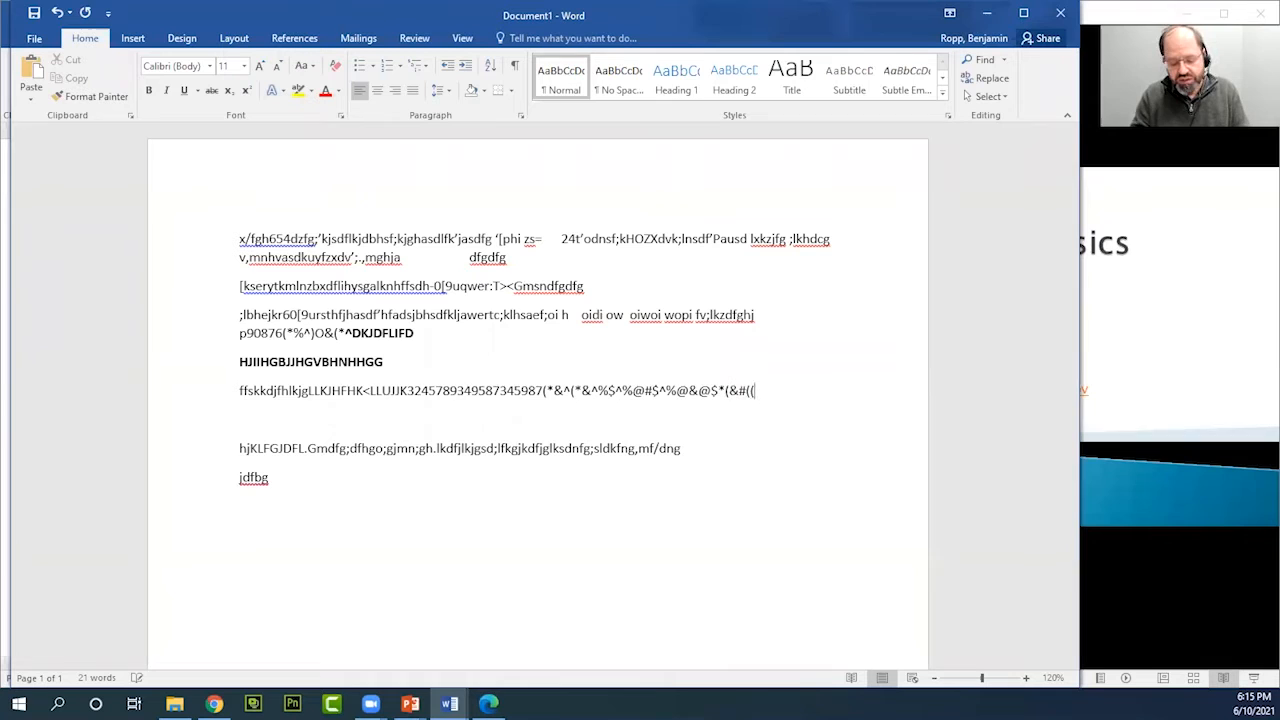
type("$@(@")
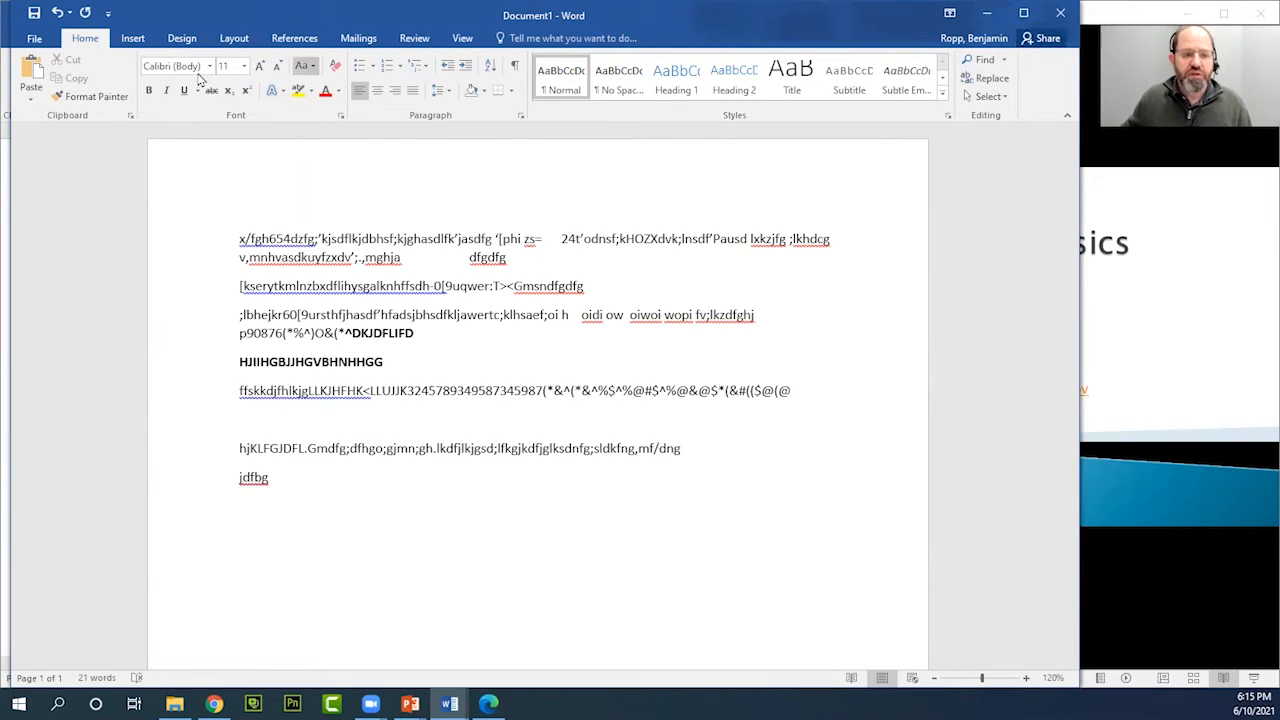
Close the practice document without saving its changes and widen the Basics Example Recipe window
left_click(1060, 14)
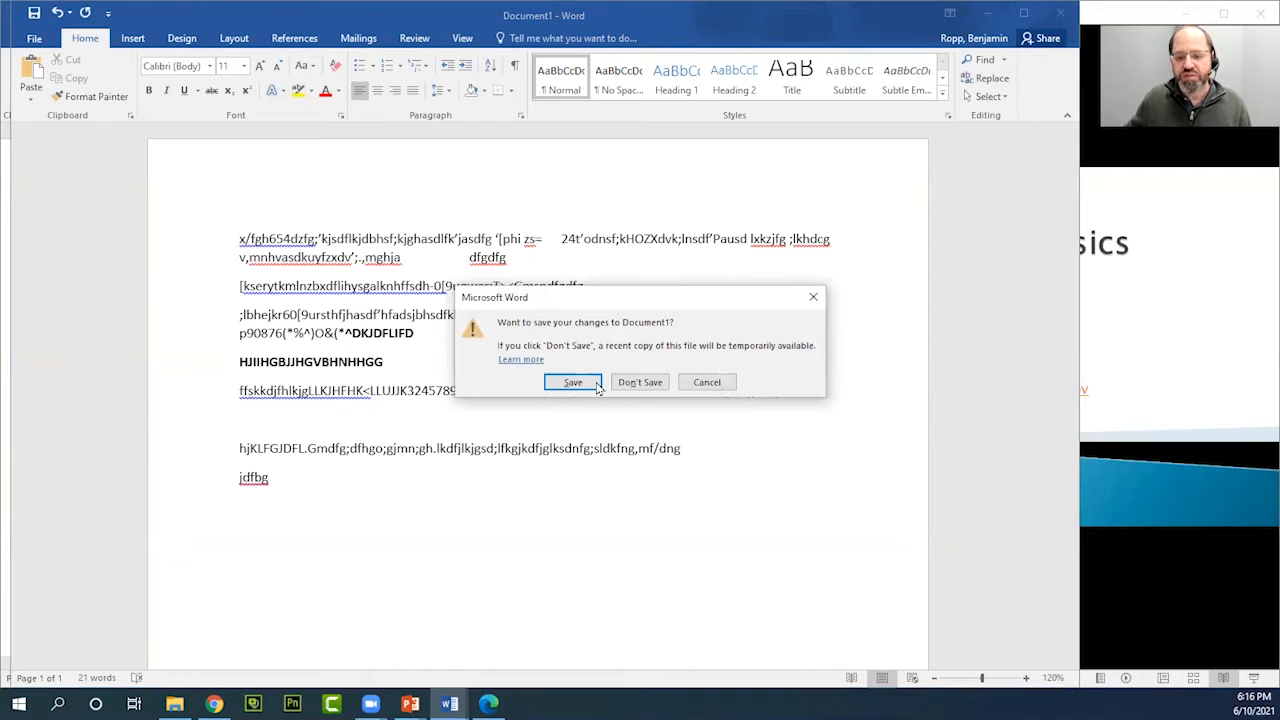
left_click(642, 383)
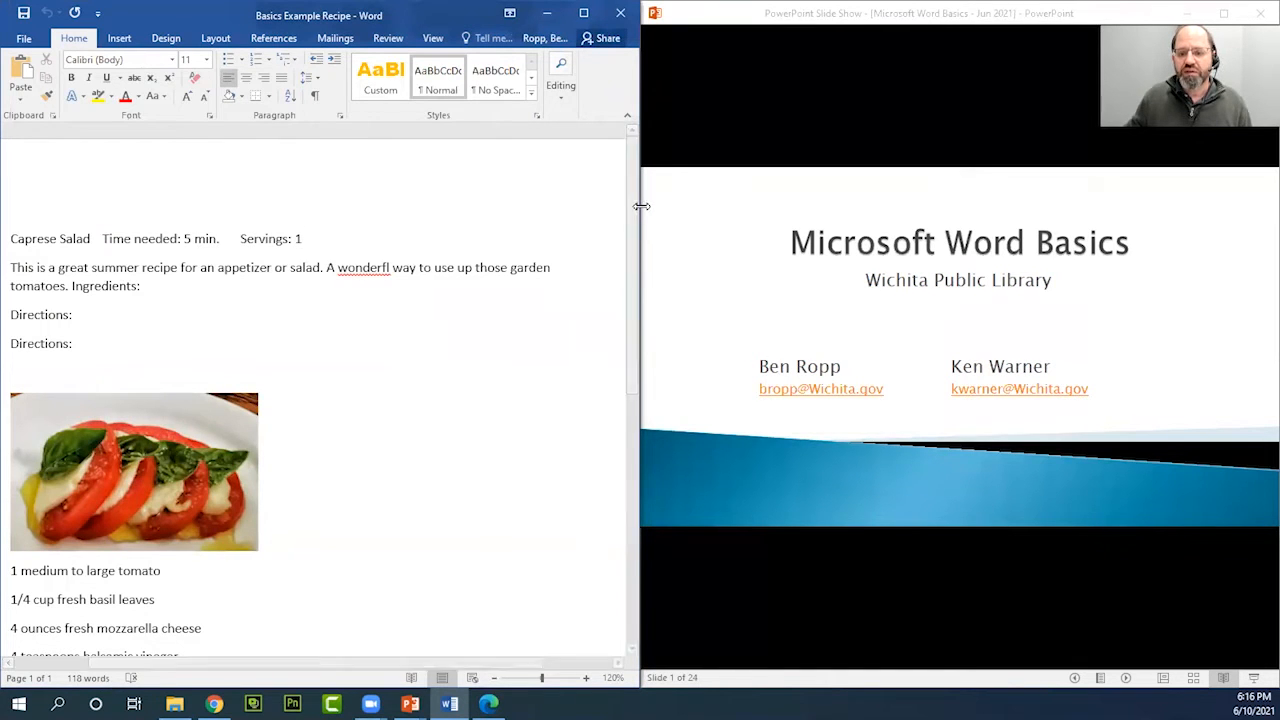
left_click_drag(641, 206, 925, 210)
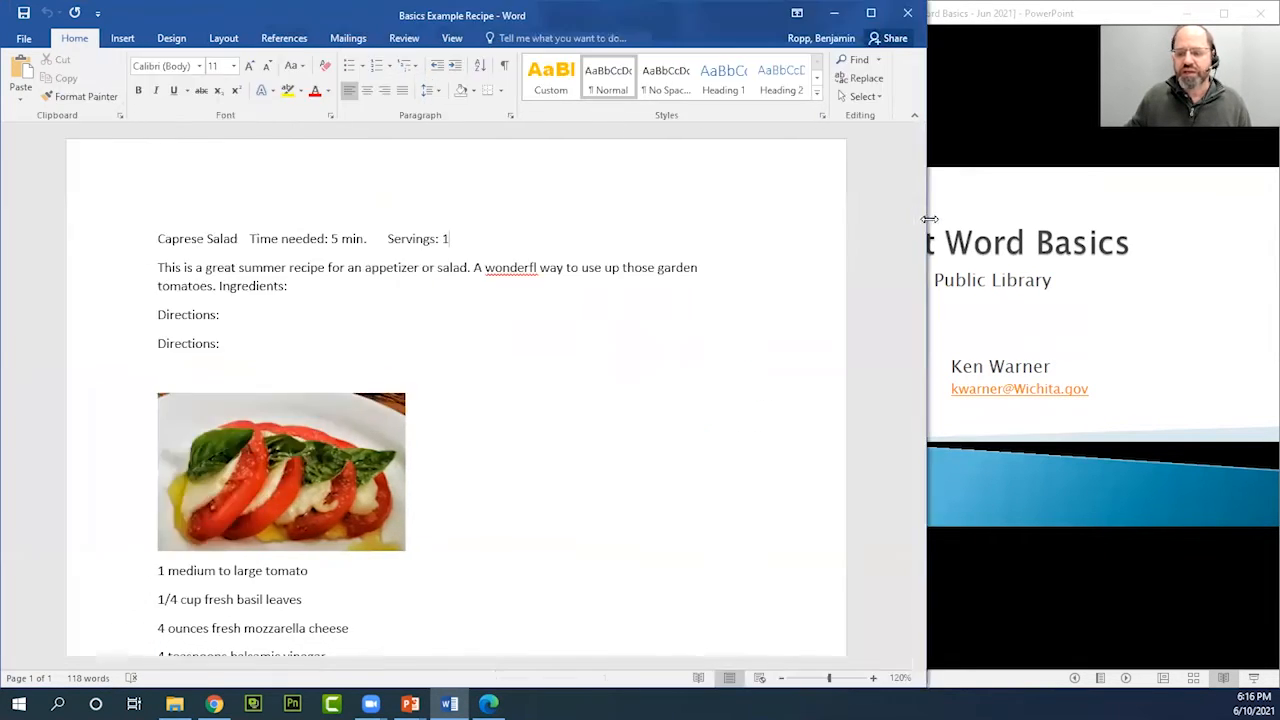
Switch to the PowerPoint slide show, widen its window, and show slide 2 with the labelled parts of the Word window
left_click(1165, 368)
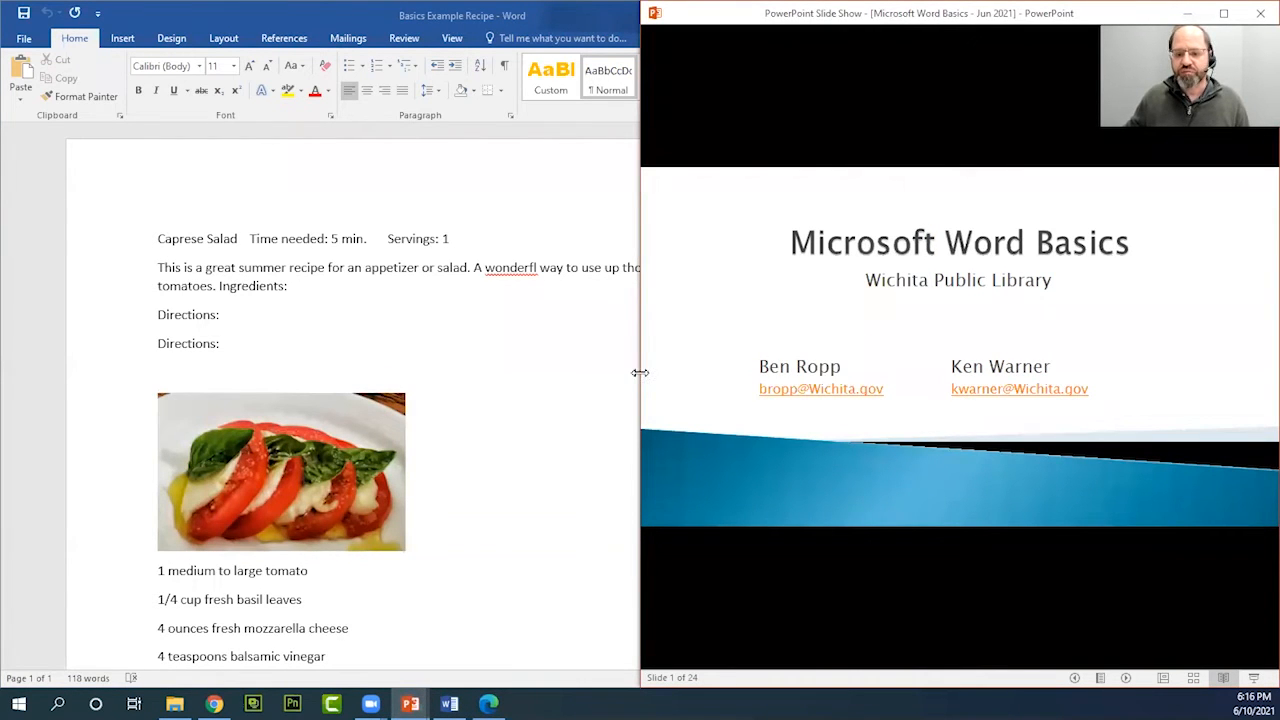
left_click_drag(640, 372, 436, 370)
left_click(766, 388)
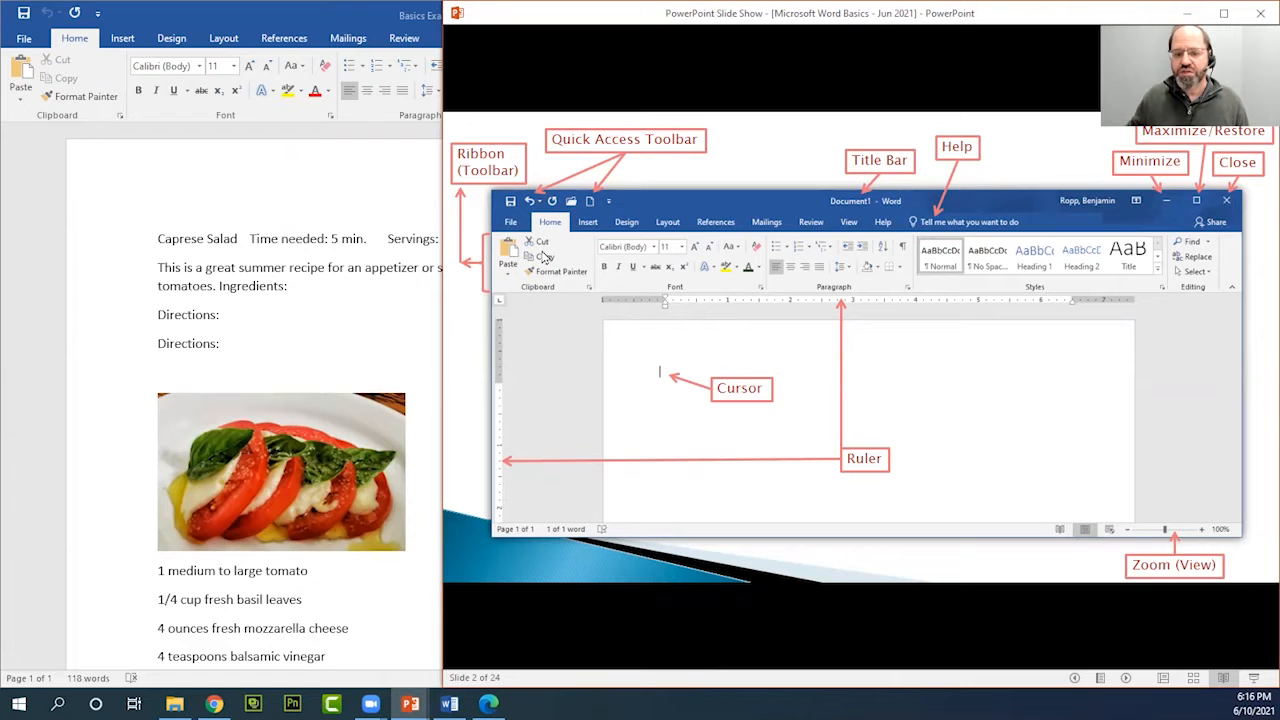
left_click(949, 416)
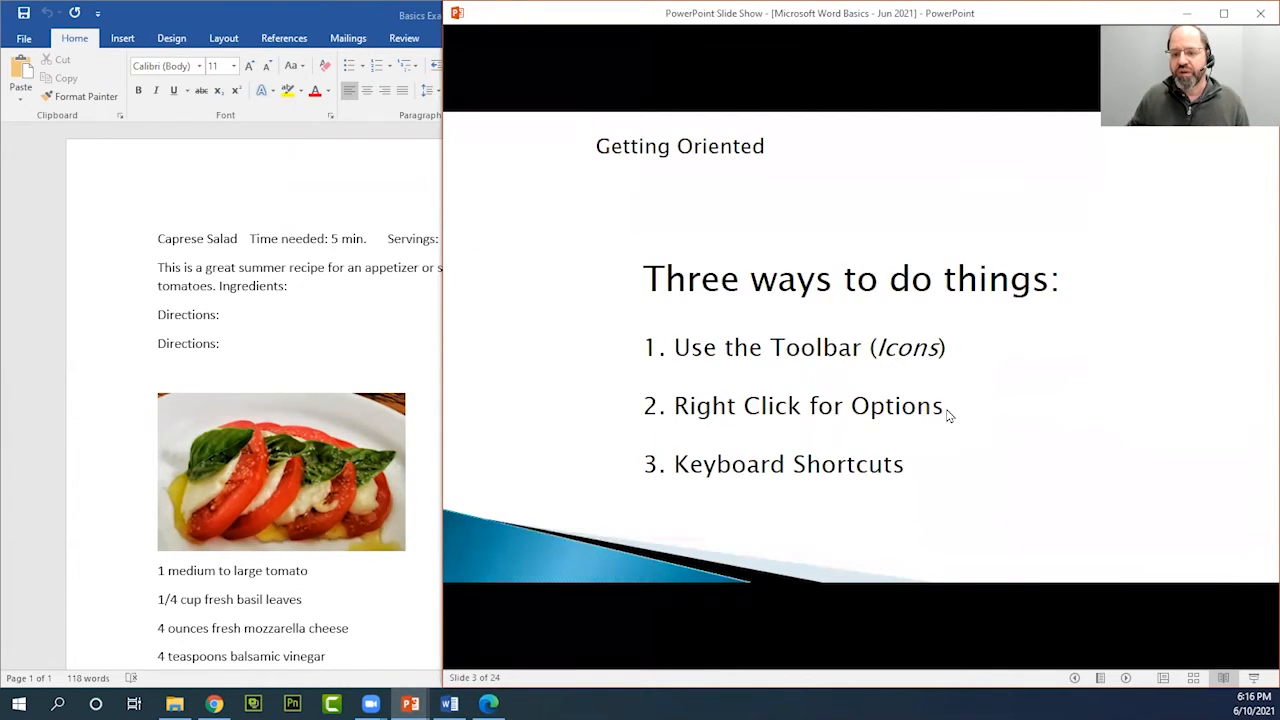
key("Left")
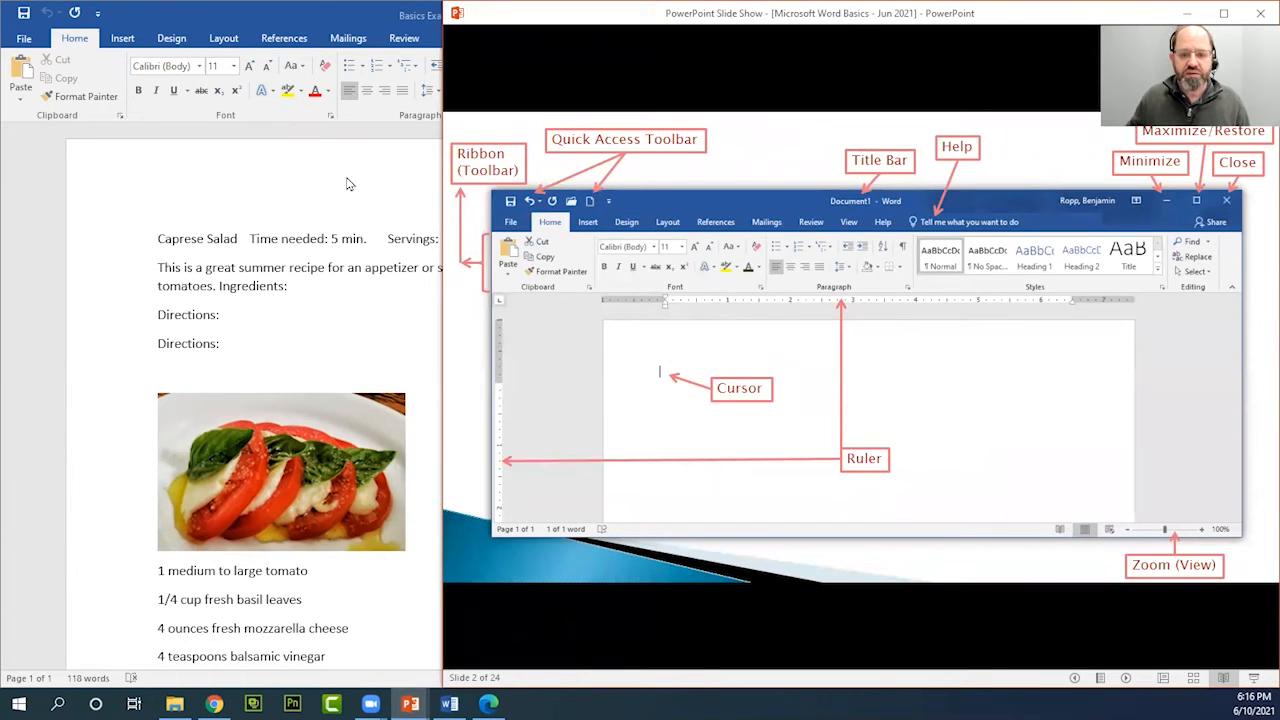
Switch to the recipe document in Word, minimize and restore its window, and bring it in front of the slide show again
left_click(349, 184)
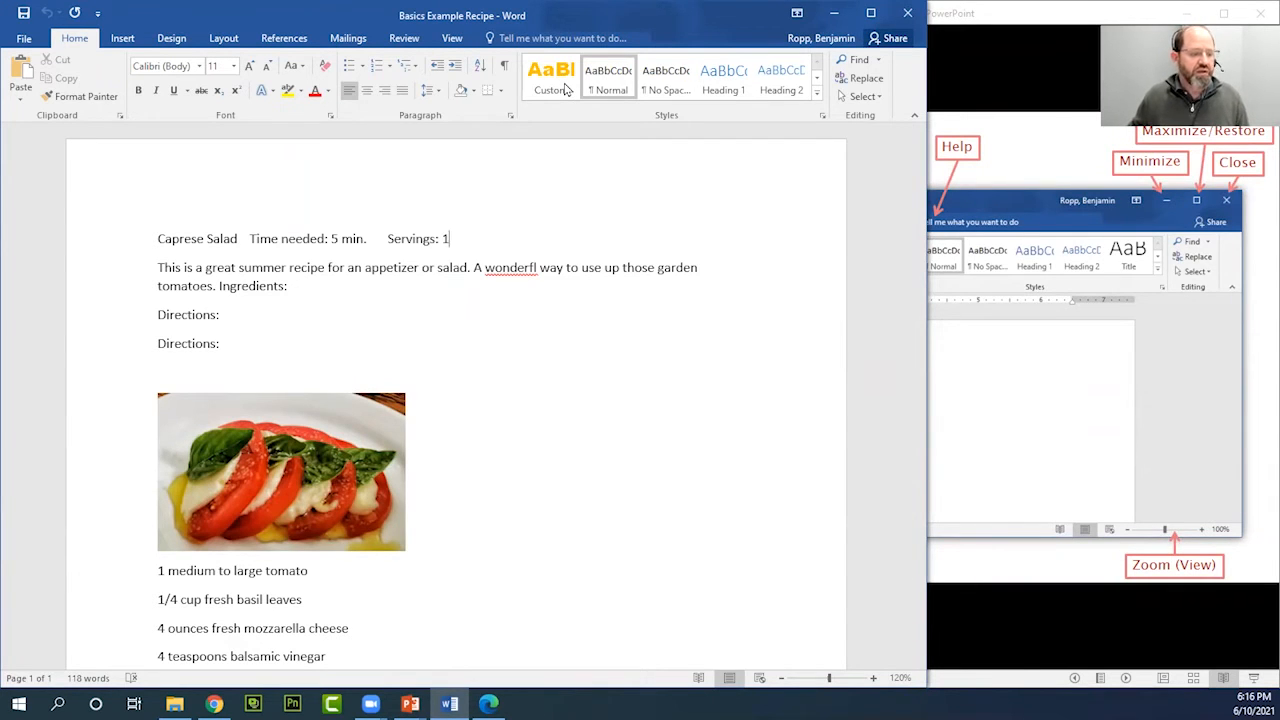
left_click(833, 12)
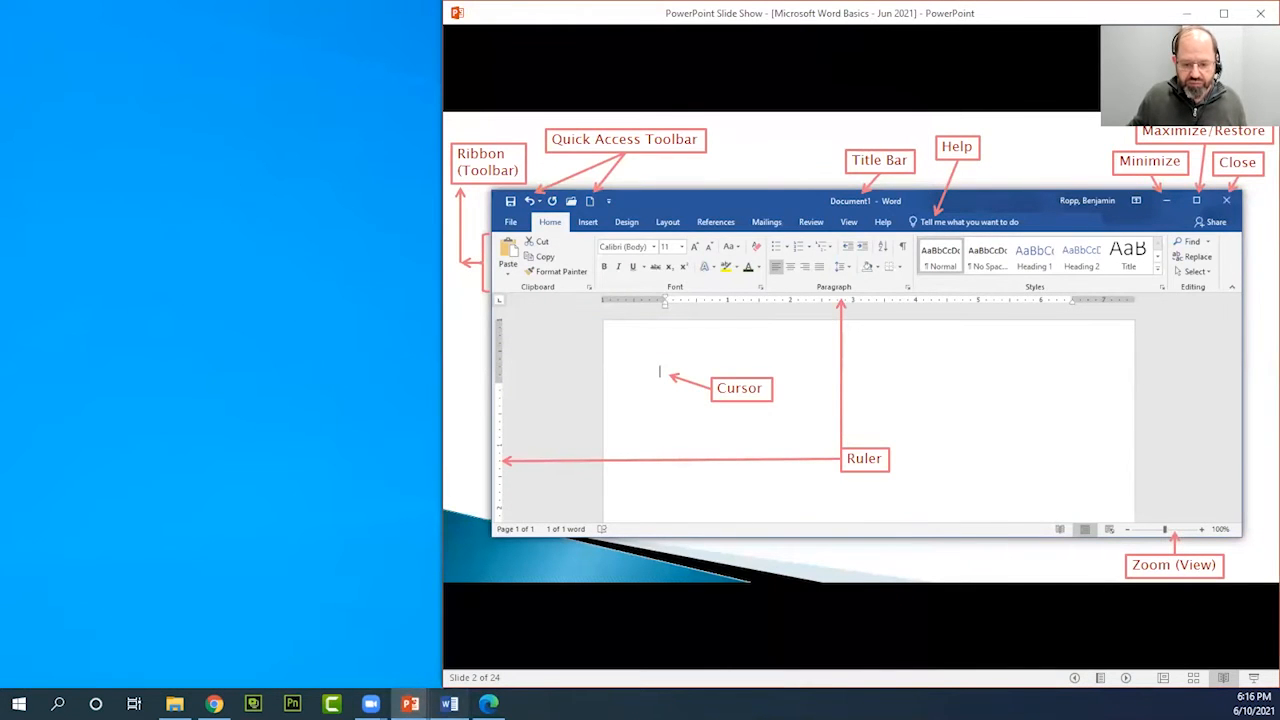
left_click(449, 704)
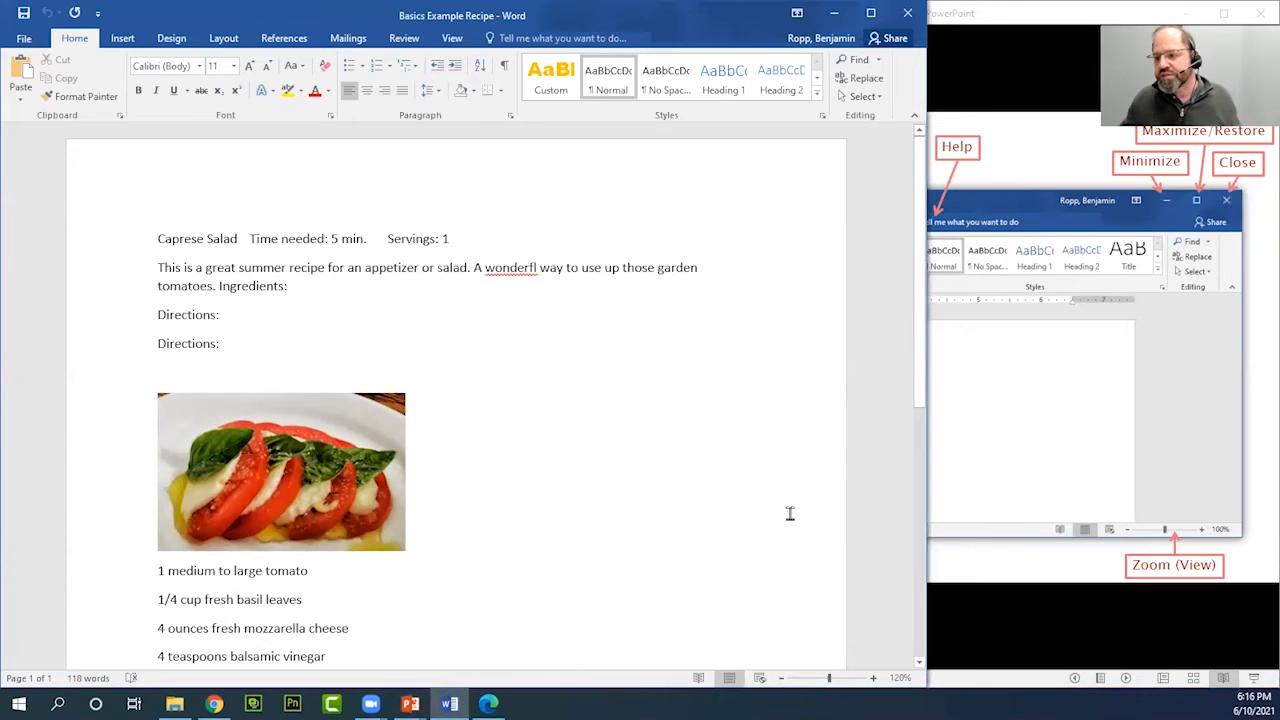
left_click(1068, 437)
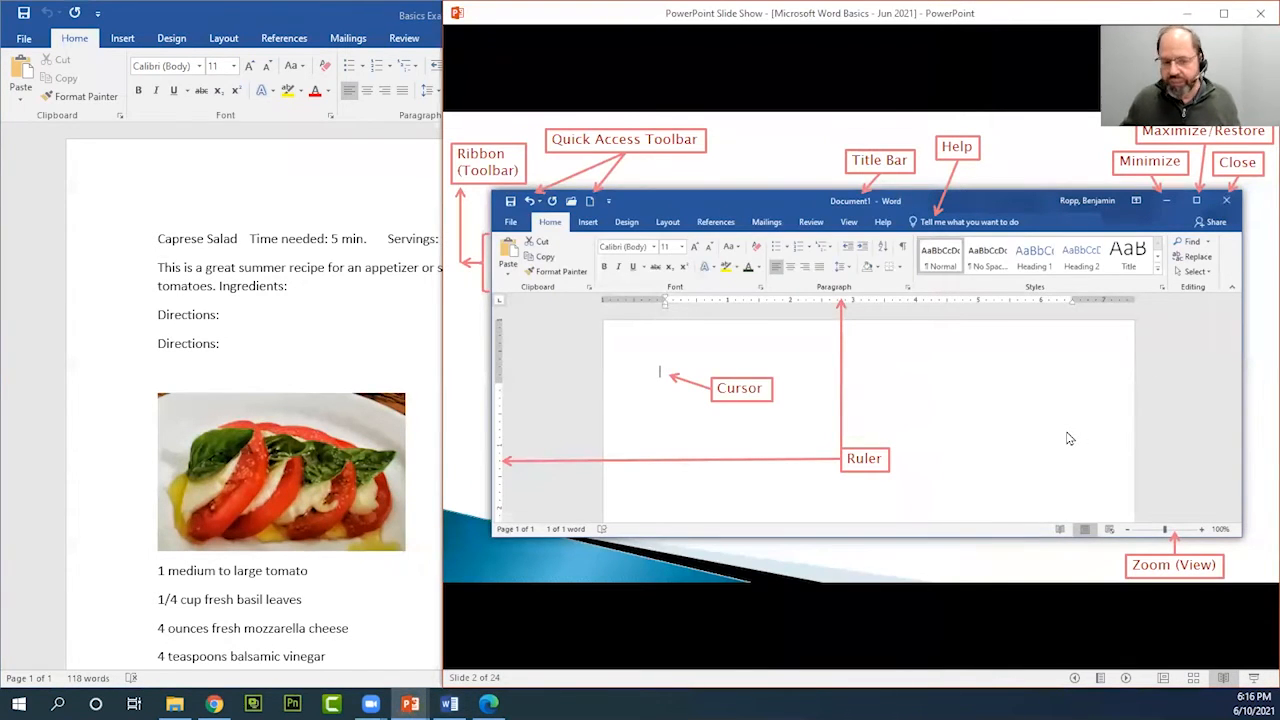
left_click(349, 335)
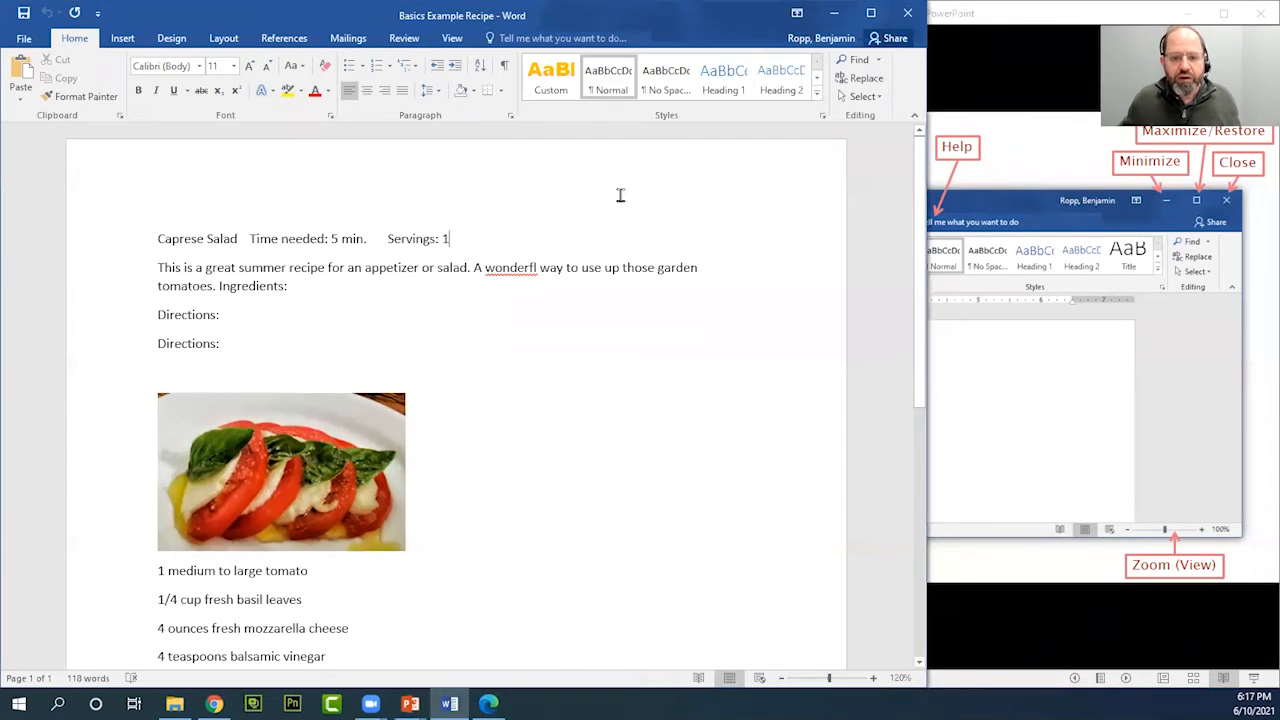
Maximize the recipe document's window and set its zoom level to 130%
left_click(874, 13)
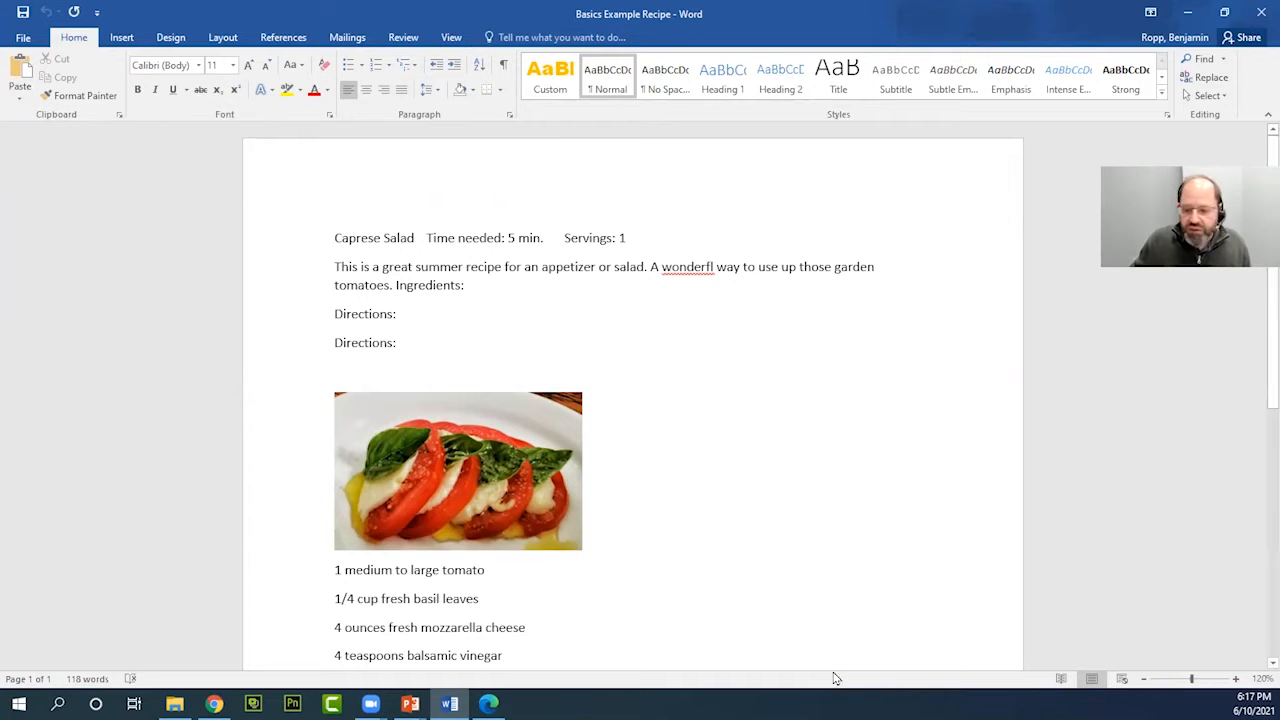
left_click(1238, 680)
left_click(1238, 680)
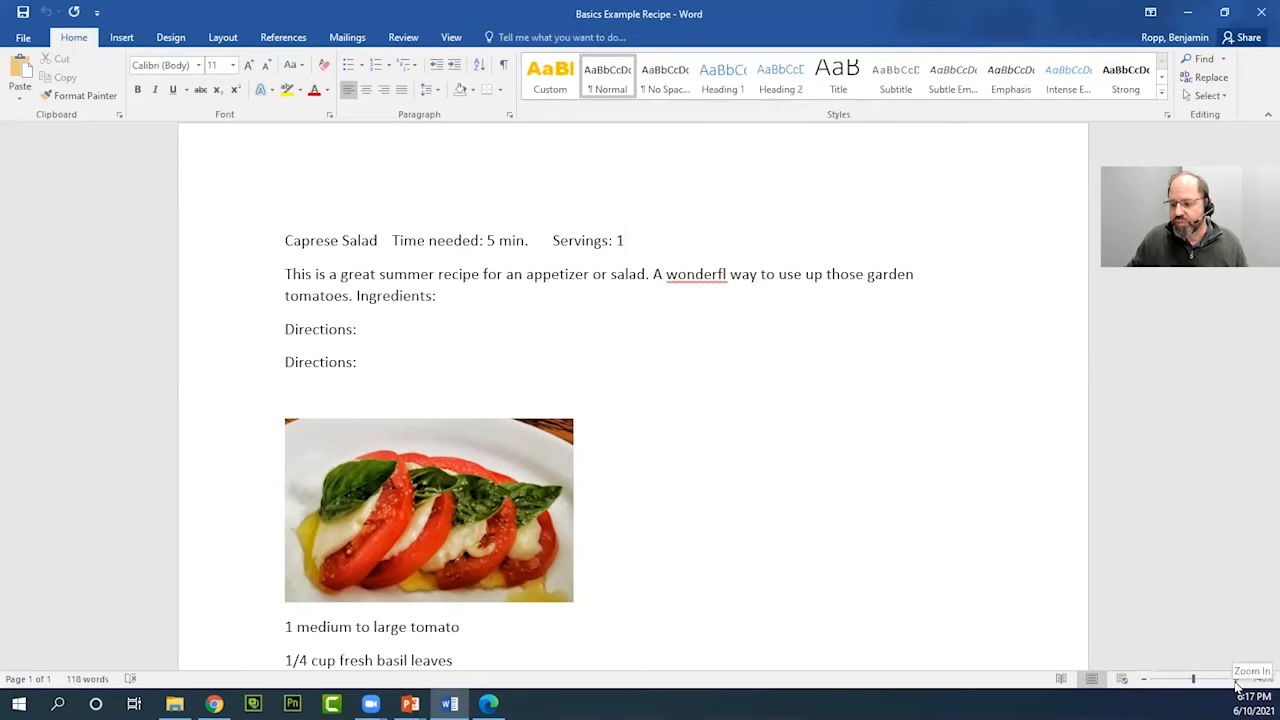
left_click(1147, 679)
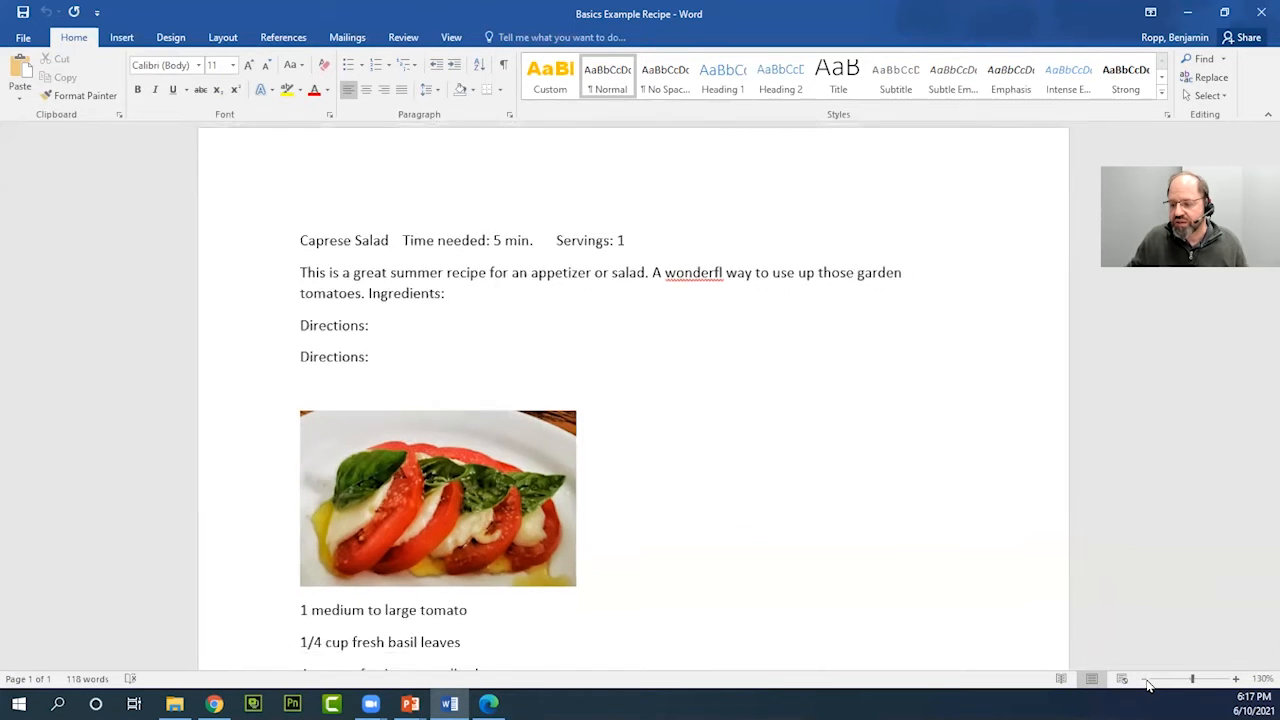
left_click(1147, 679)
left_click(1147, 679)
left_click(1147, 679)
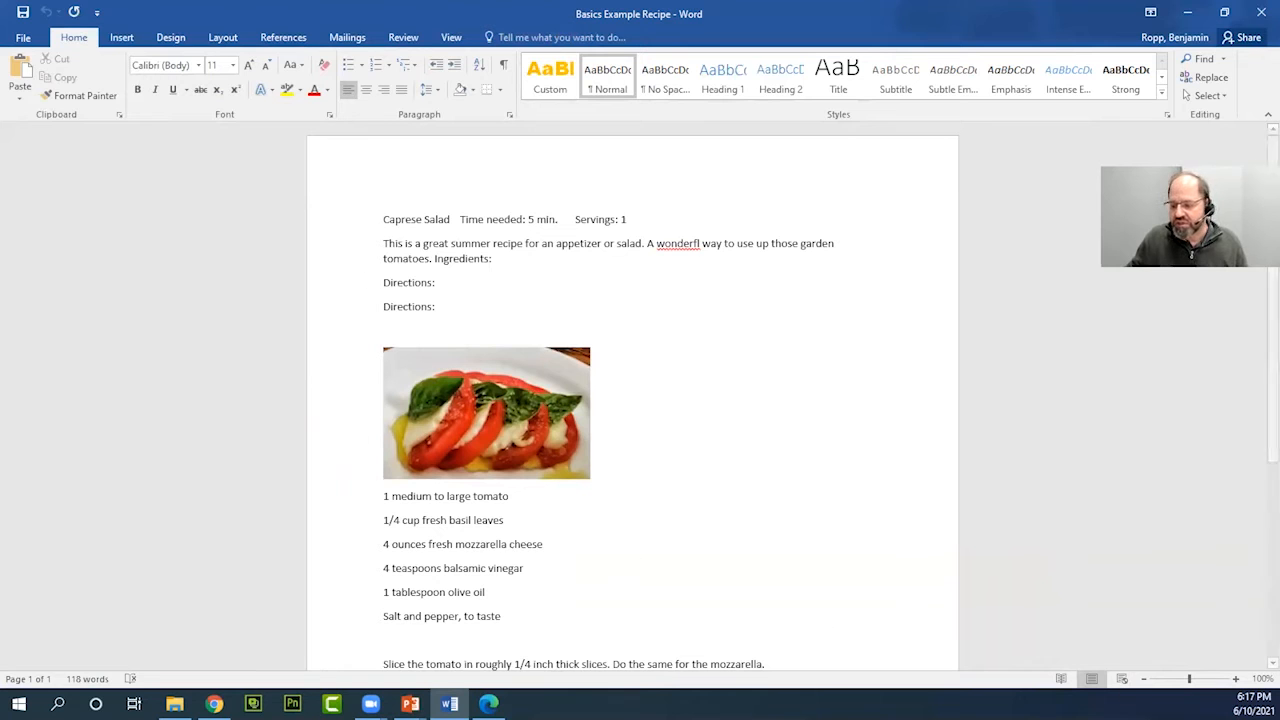
left_click(1236, 679)
left_click(1236, 679)
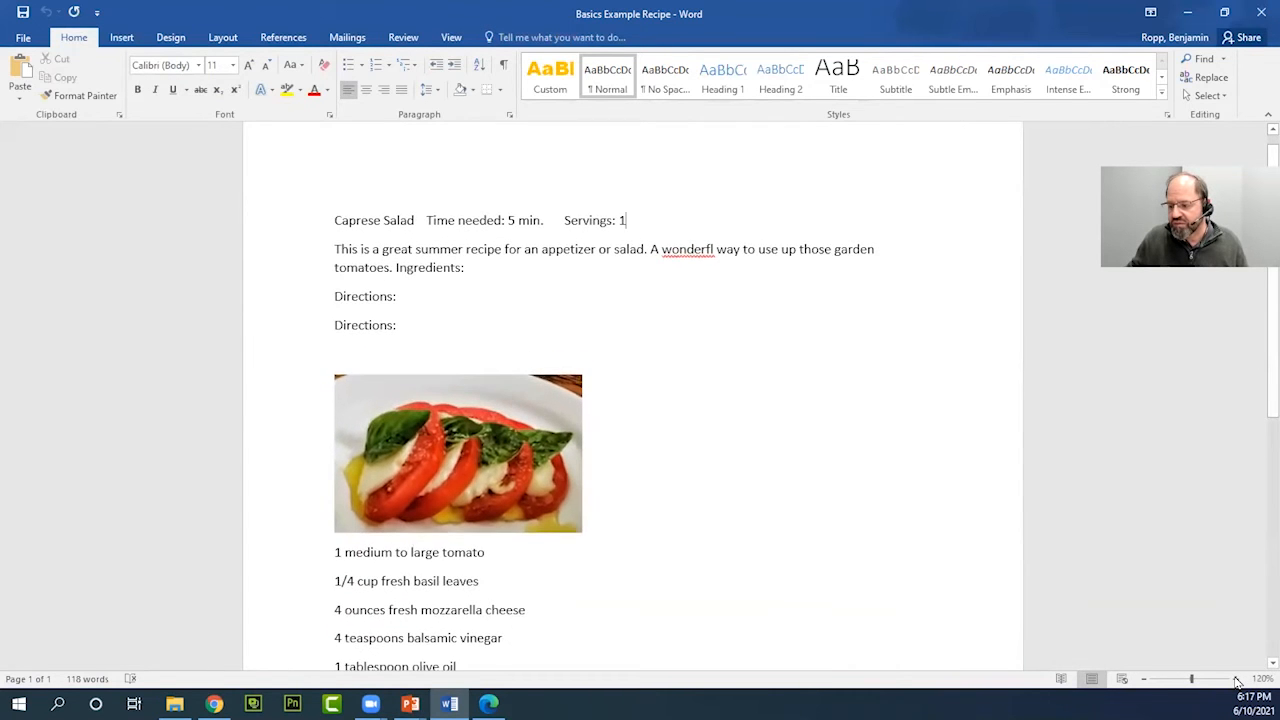
left_click(1236, 679)
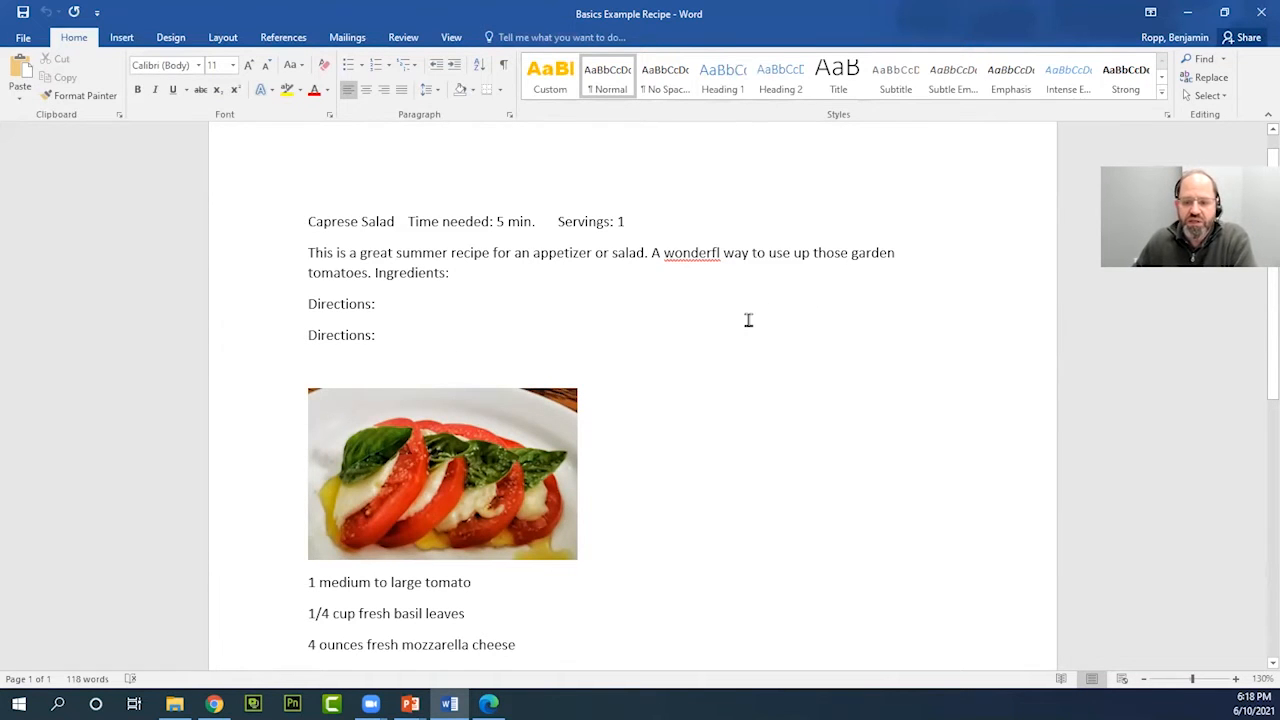
Look through the whole Caprese Salad recipe, from the title to the source and update lines
scroll(748, 320, "down", 4)
scroll(748, 320, "down", 2)
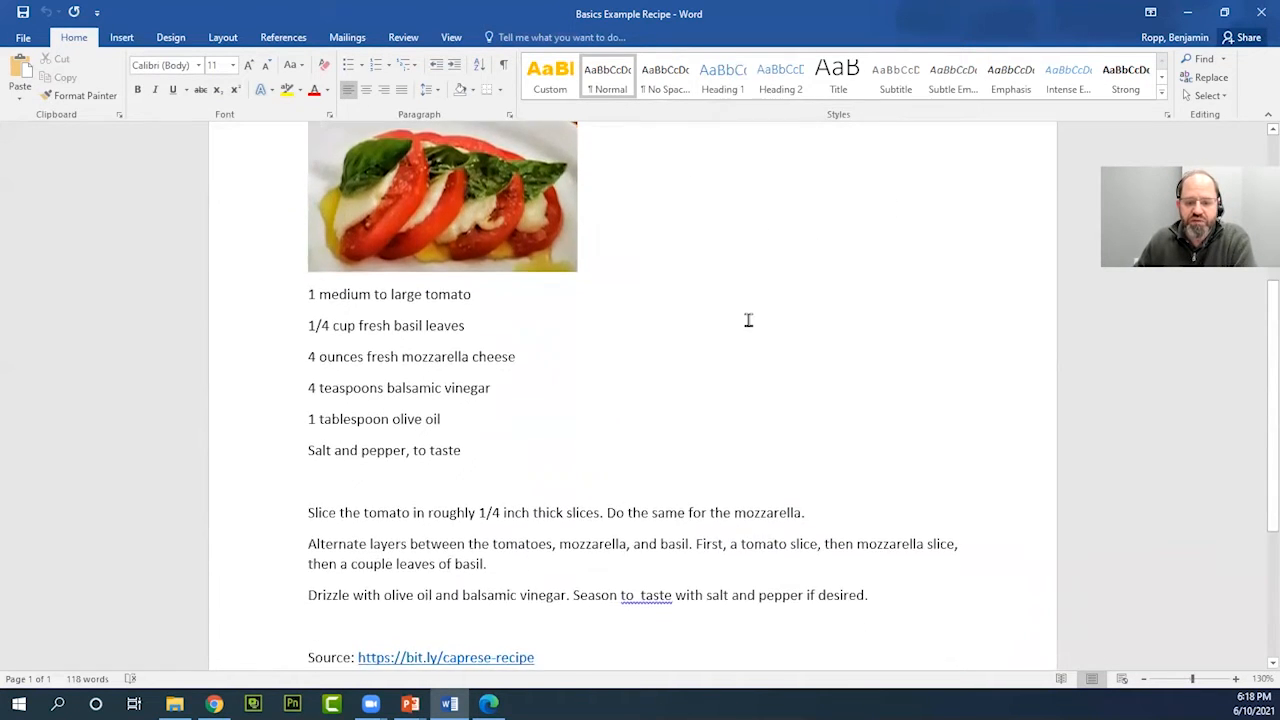
scroll(748, 320, "up", 7)
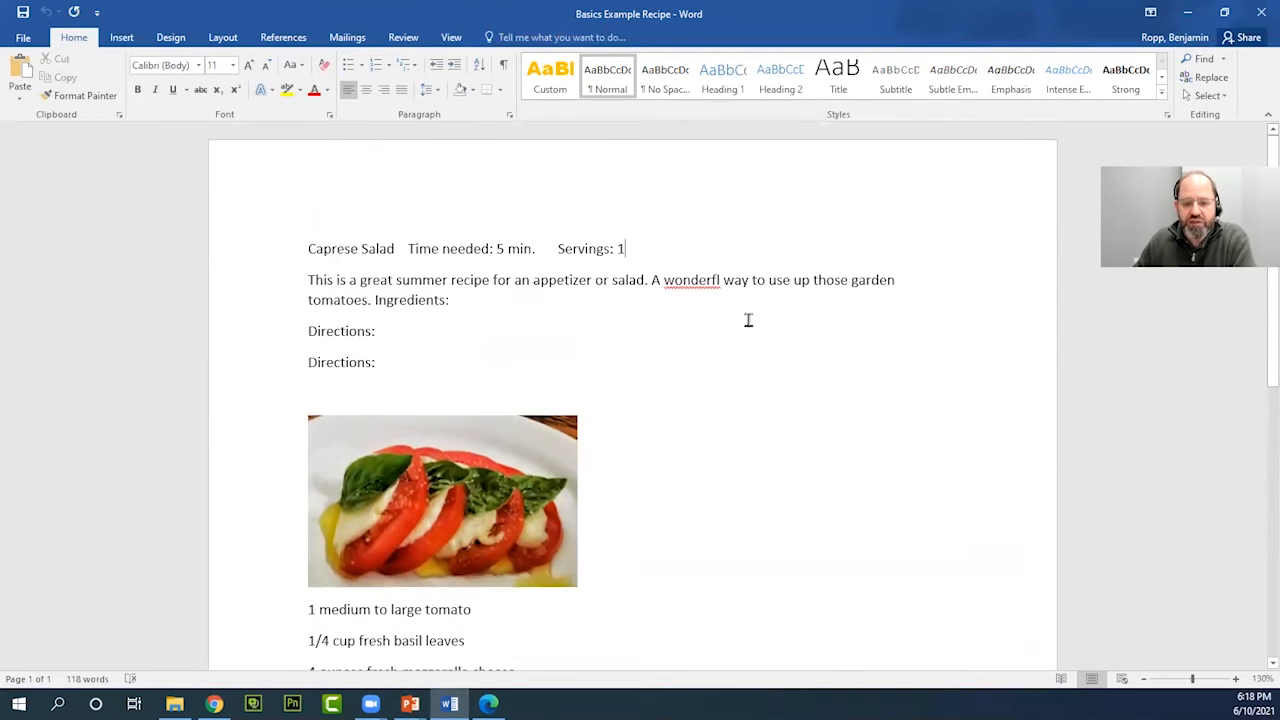
scroll(748, 320, "down", 10)
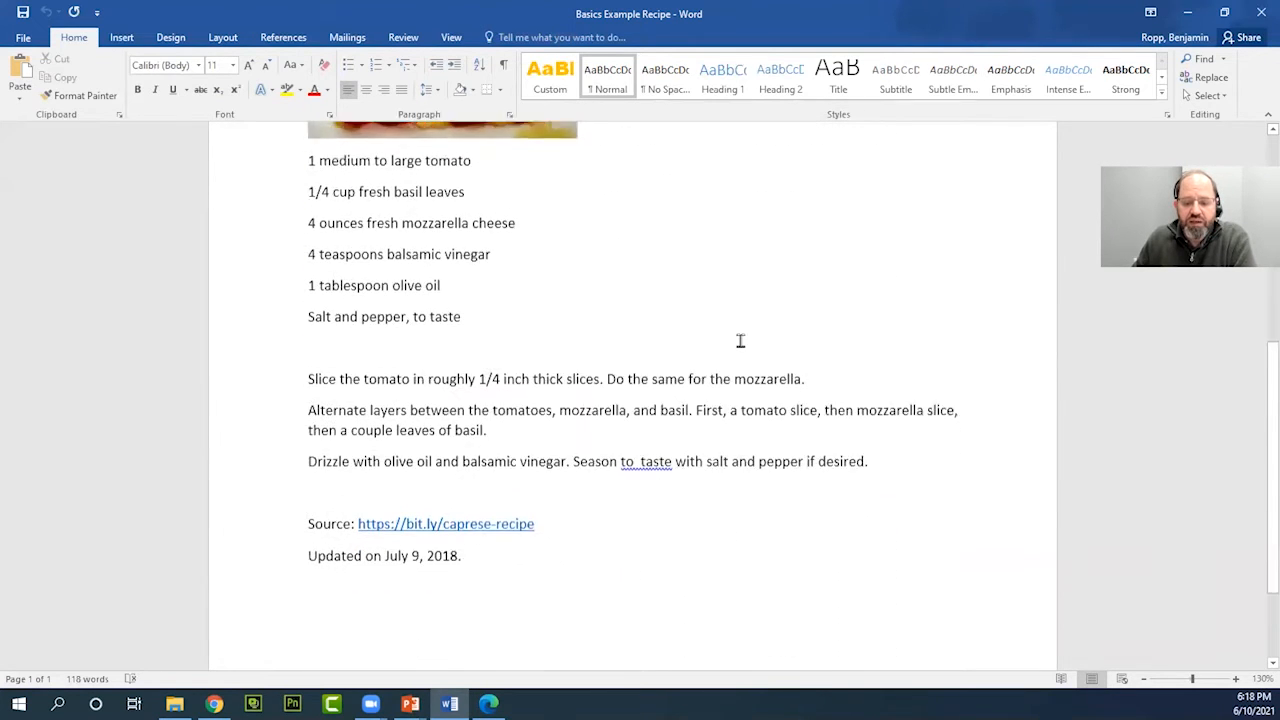
scroll(740, 341, "down", 2)
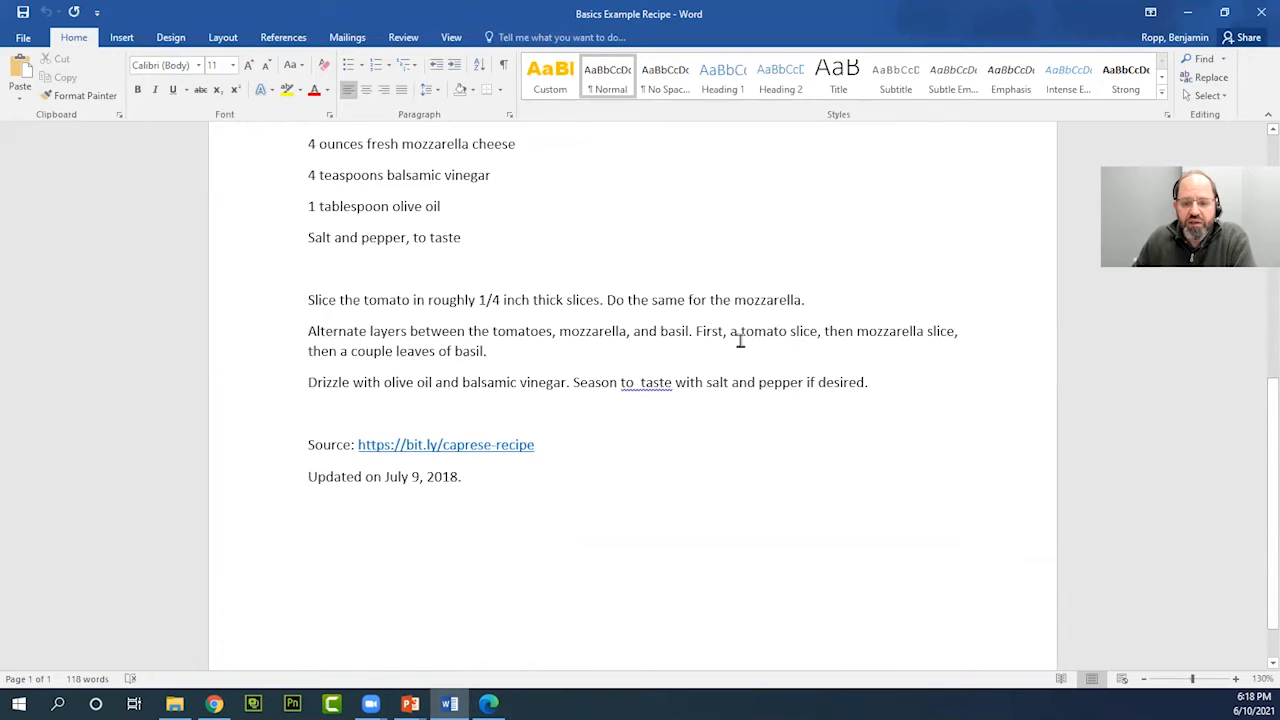
scroll(740, 341, "up", 12)
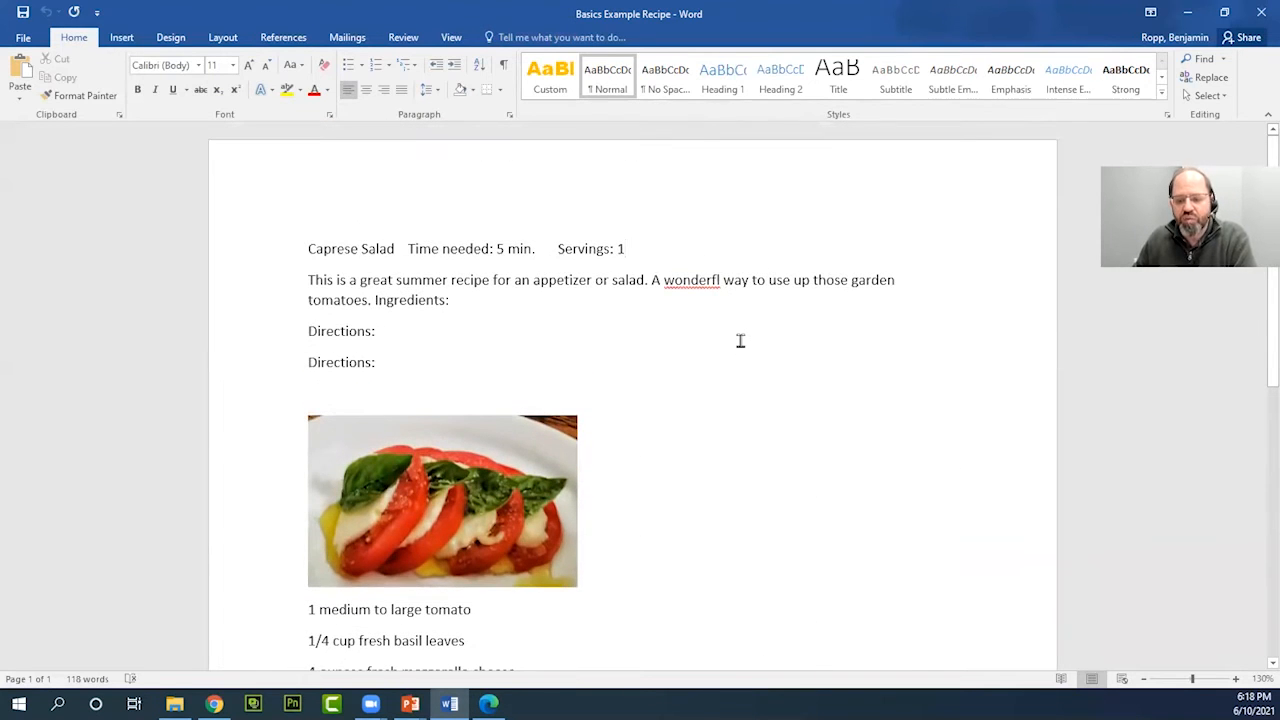
scroll(740, 341, "down", 8)
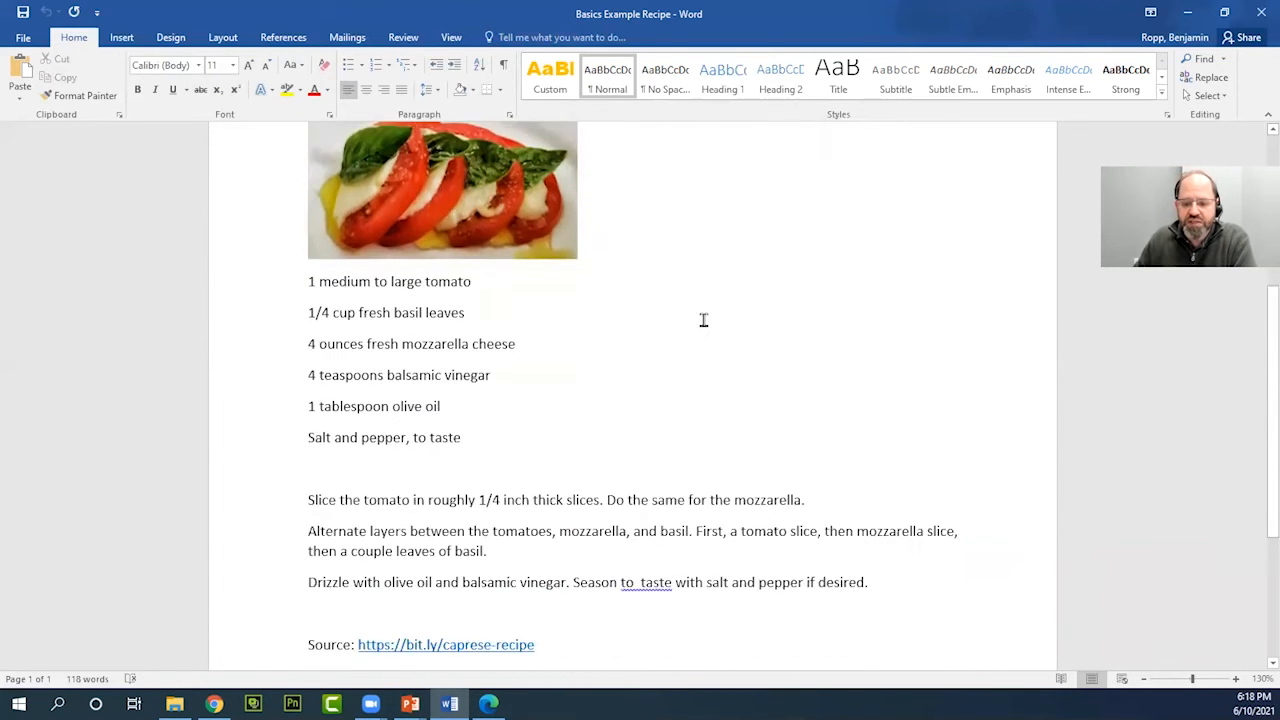
scroll(703, 320, "up", 8)
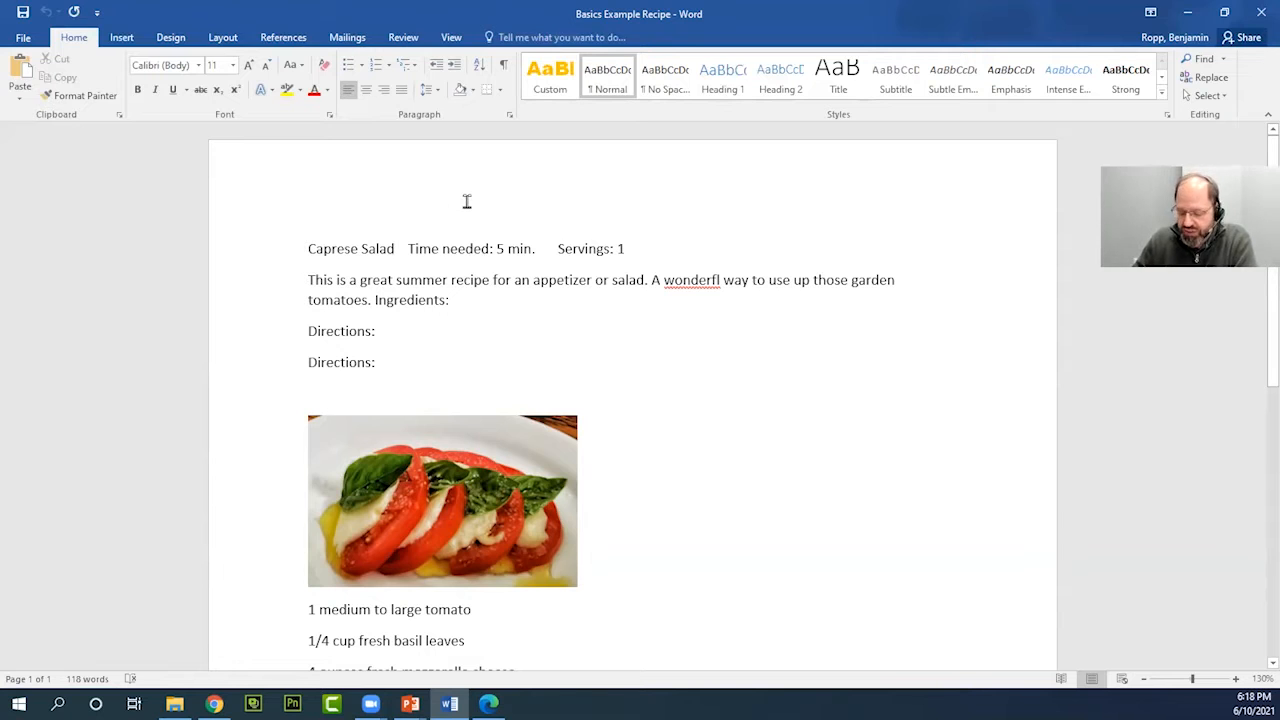
Put "Time needed: 5 min. Servings: 1" on its own line without an indent and "Ingredients:" on a separate line below the description
key("Return")
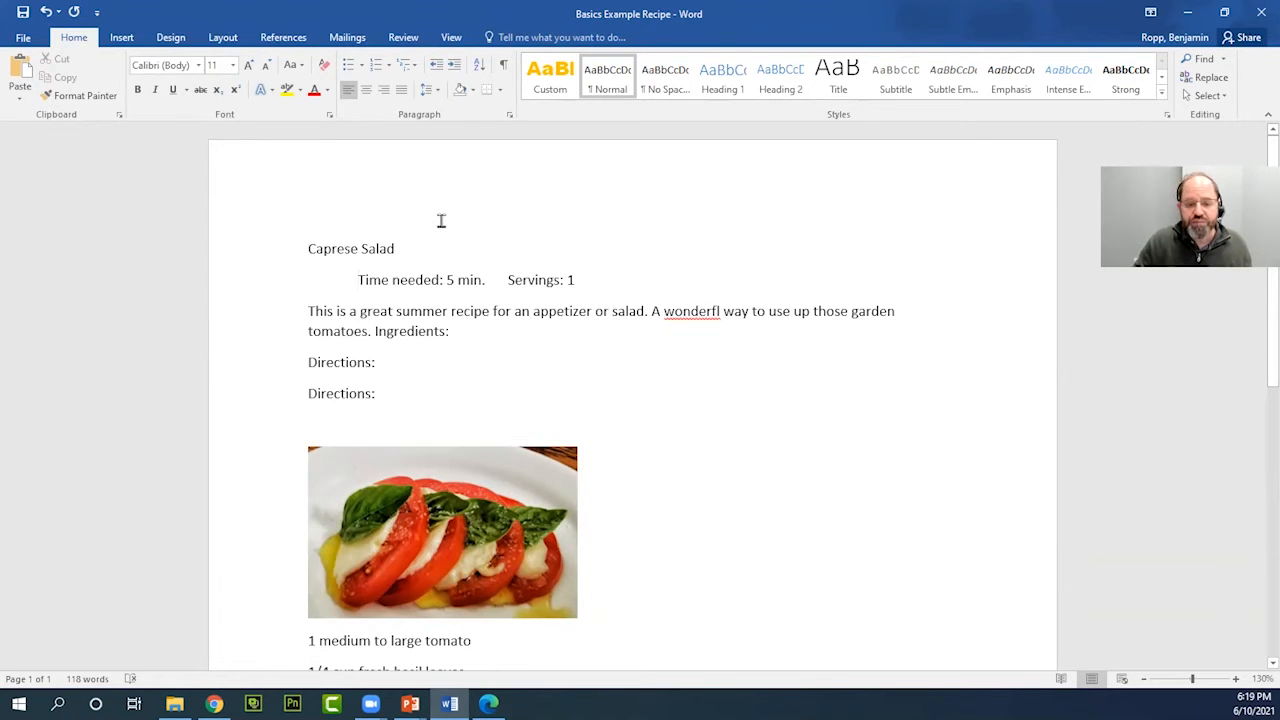
key("BackSpace")
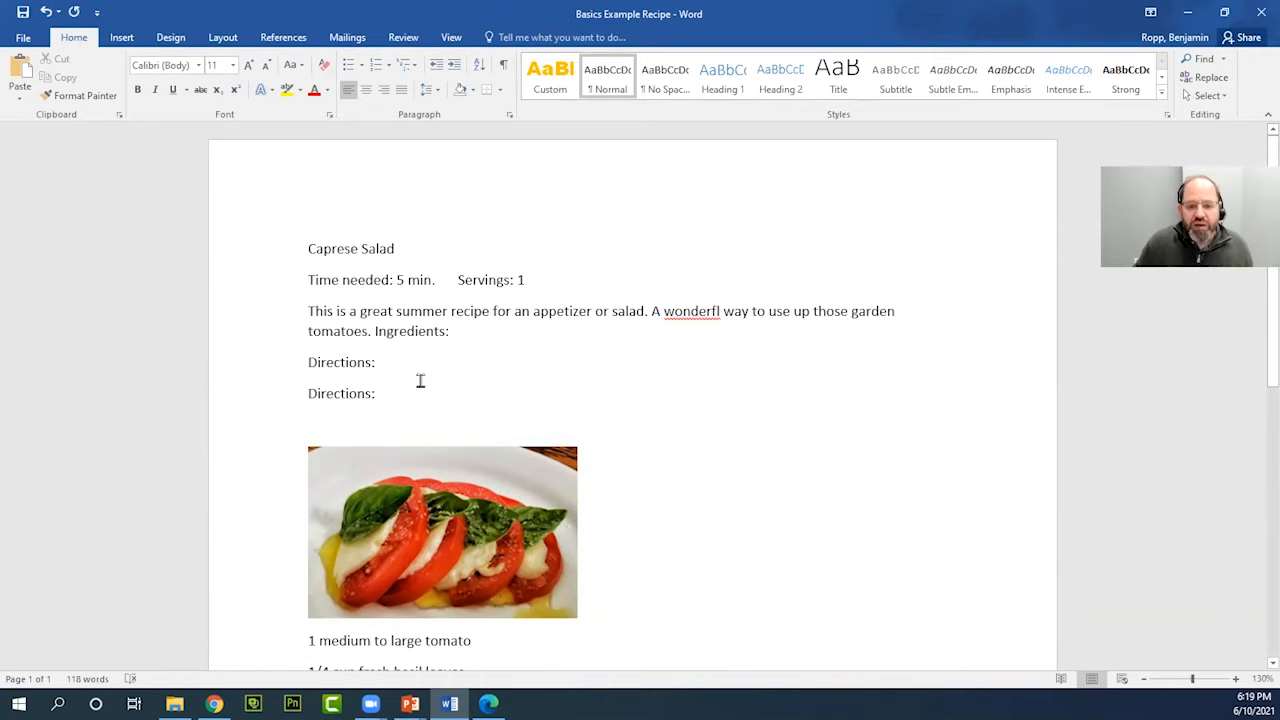
left_click(373, 331)
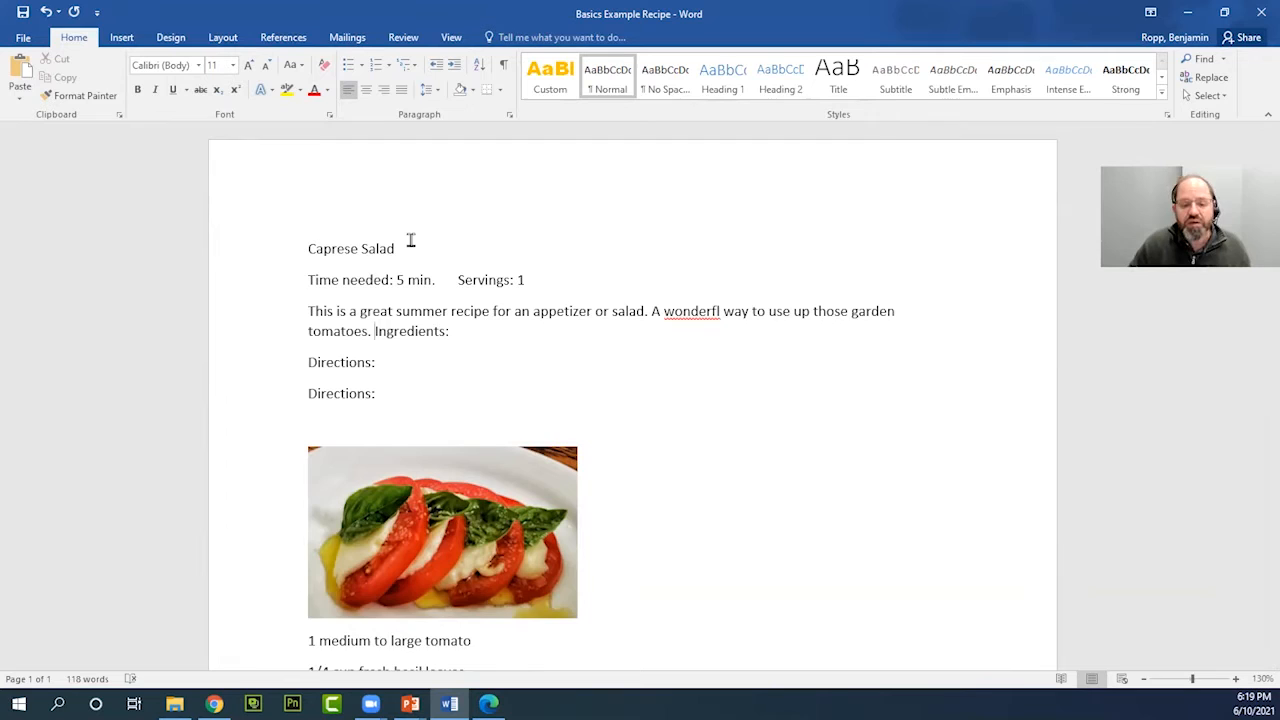
key("Return")
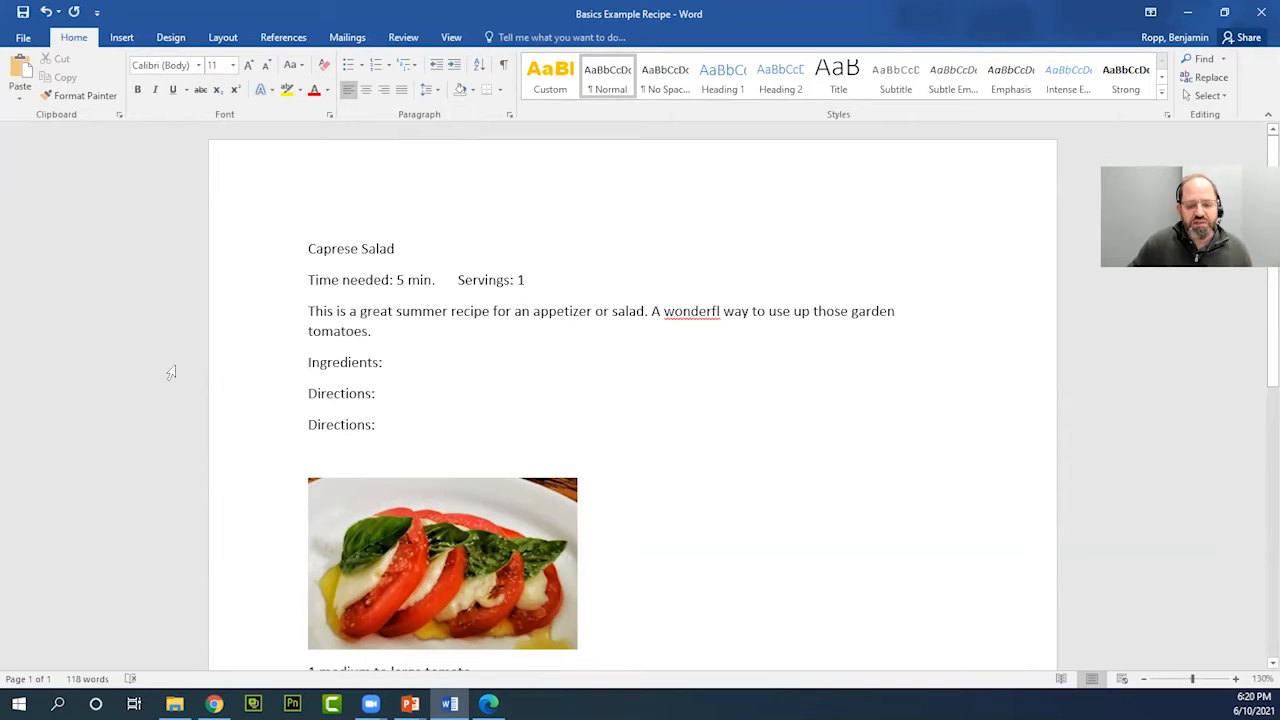
Delete the text of the first "Directions:" heading, keeping an empty line below "Ingredients:"
left_click(452, 395)
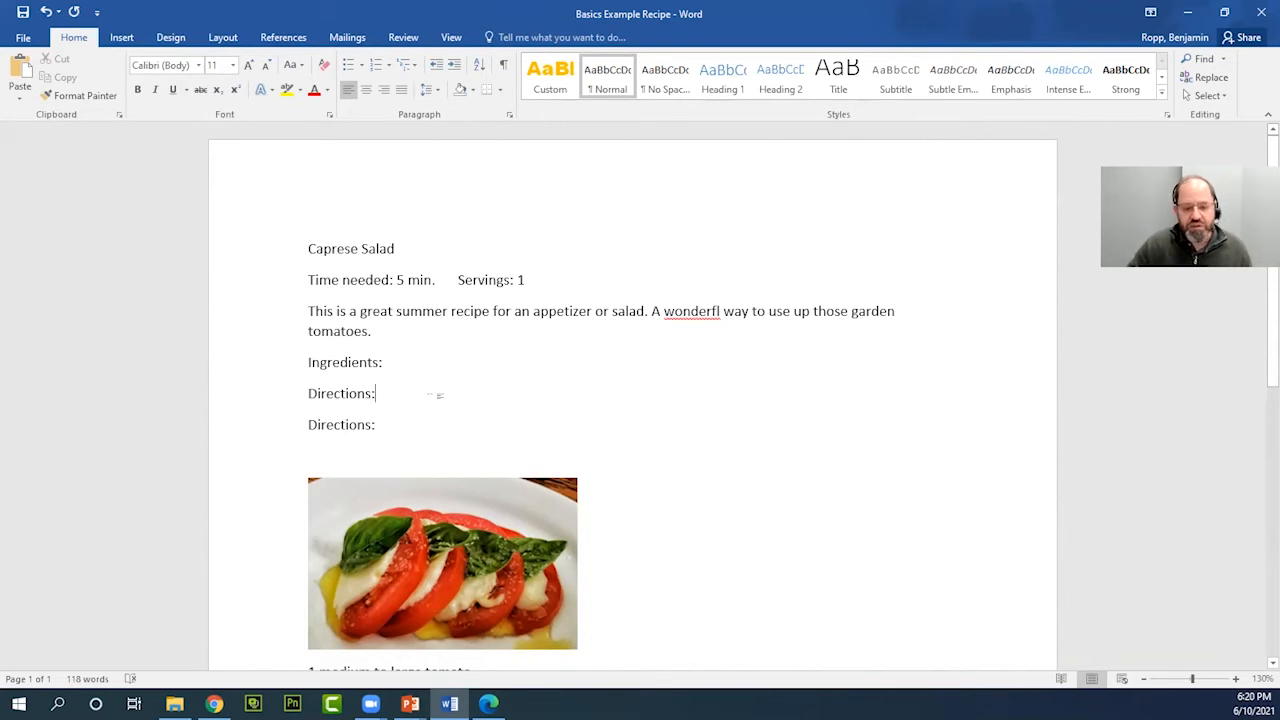
key("BackSpace")
key("BackSpace")
key("BackSpace")
key("BackSpace")
key("BackSpace")
key("BackSpace")
key("BackSpace")
key("BackSpace")
key("BackSpace")
key("BackSpace")
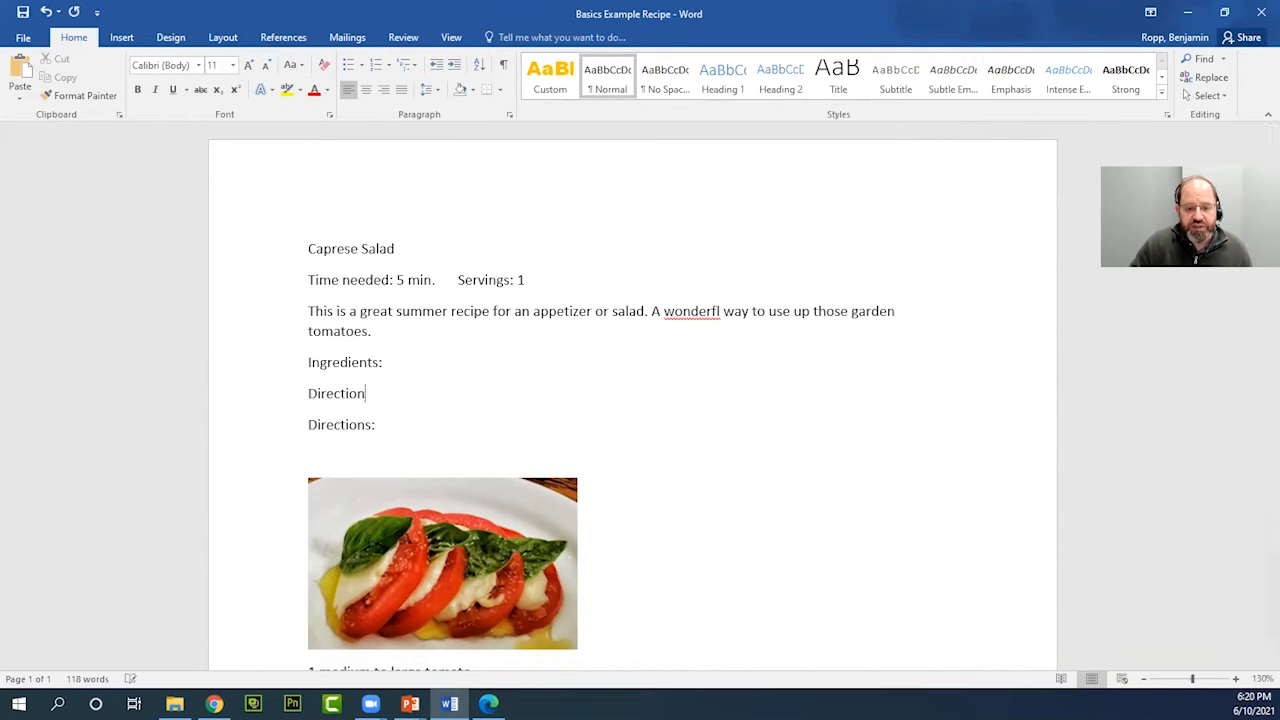
key("BackSpace")
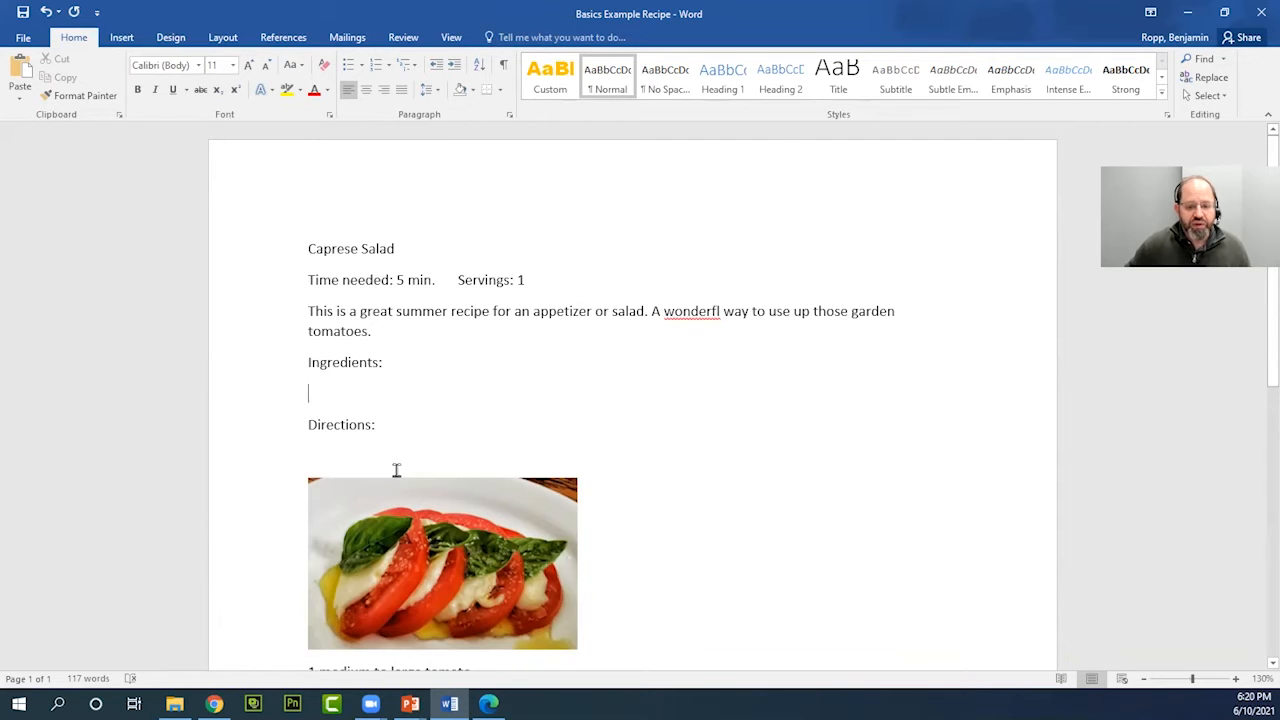
scroll(396, 469, "down", 7)
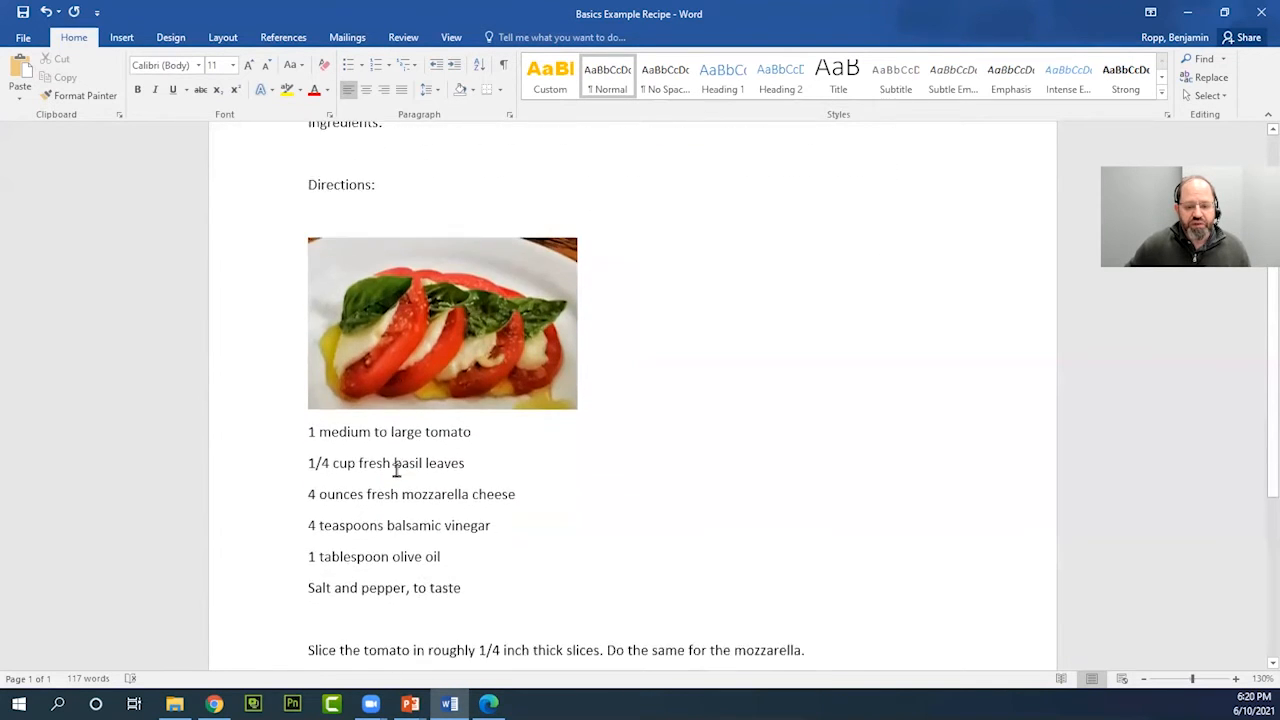
scroll(397, 470, "down", 2)
scroll(430, 462, "up", 3)
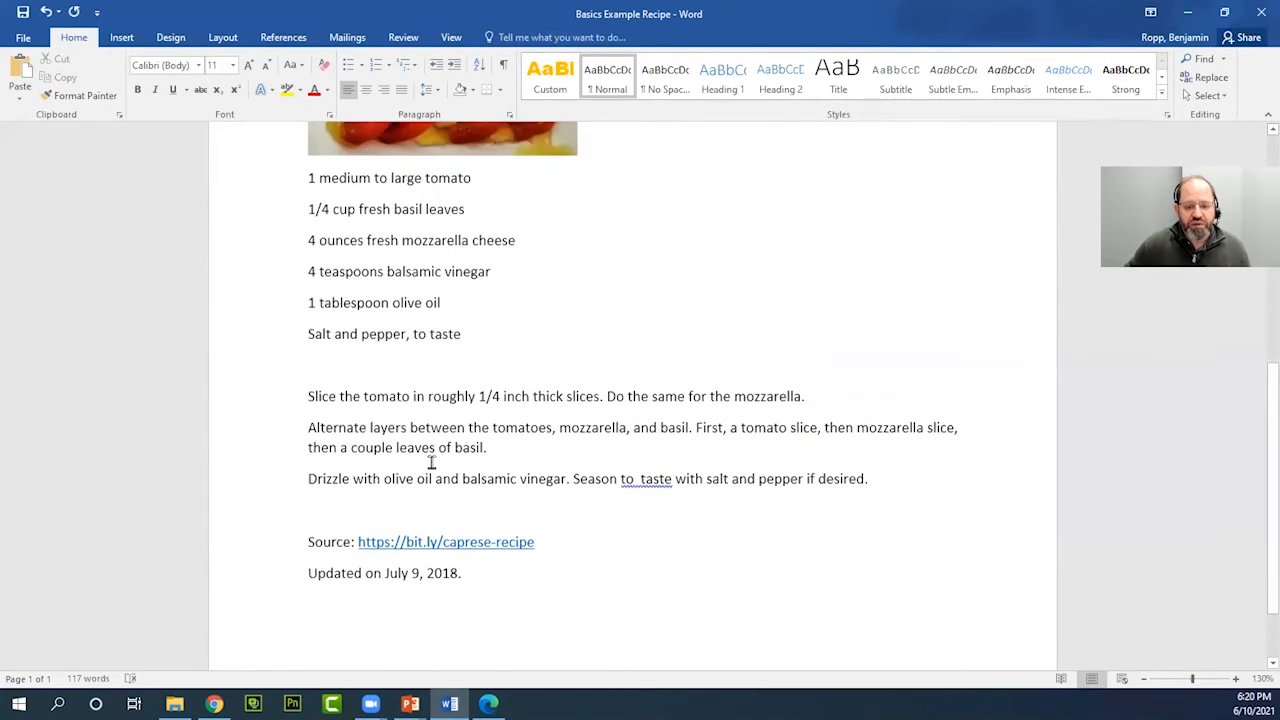
scroll(432, 461, "up", 5)
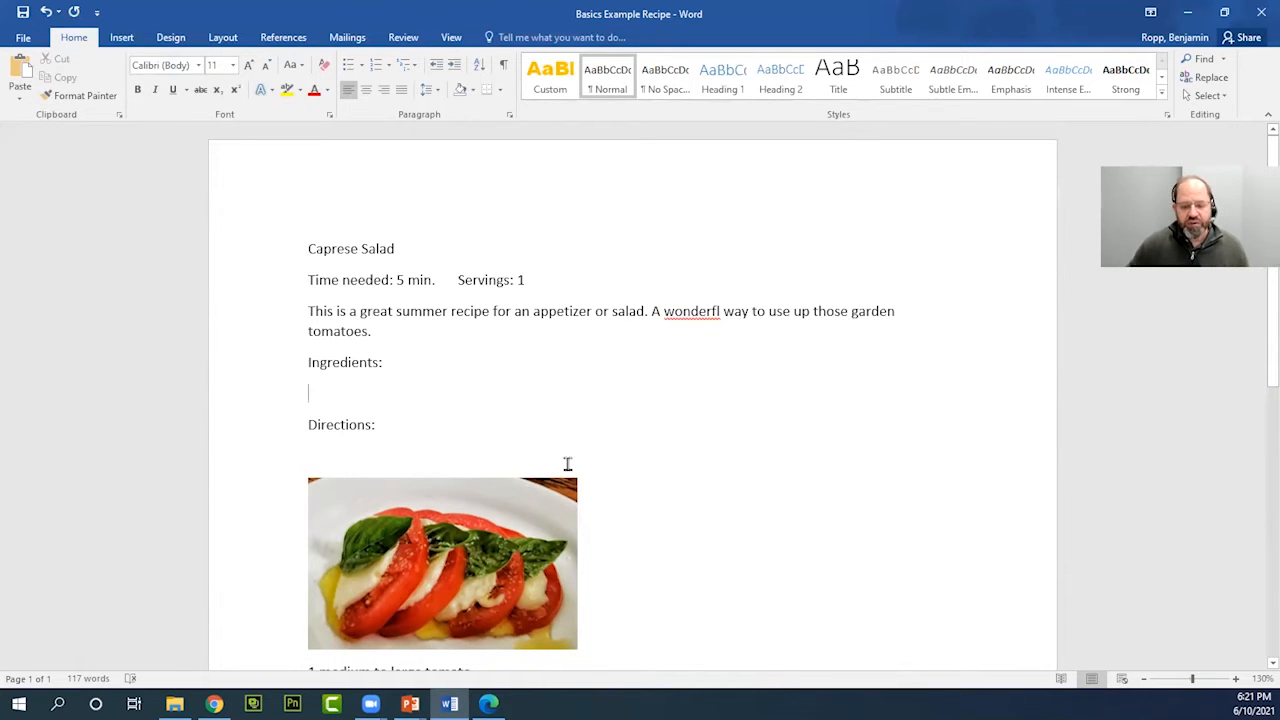
Review the Caprese Salad recipe from the title through the ingredients, directions, source and update lines
scroll(564, 465, "down", 3)
scroll(563, 469, "up", 3)
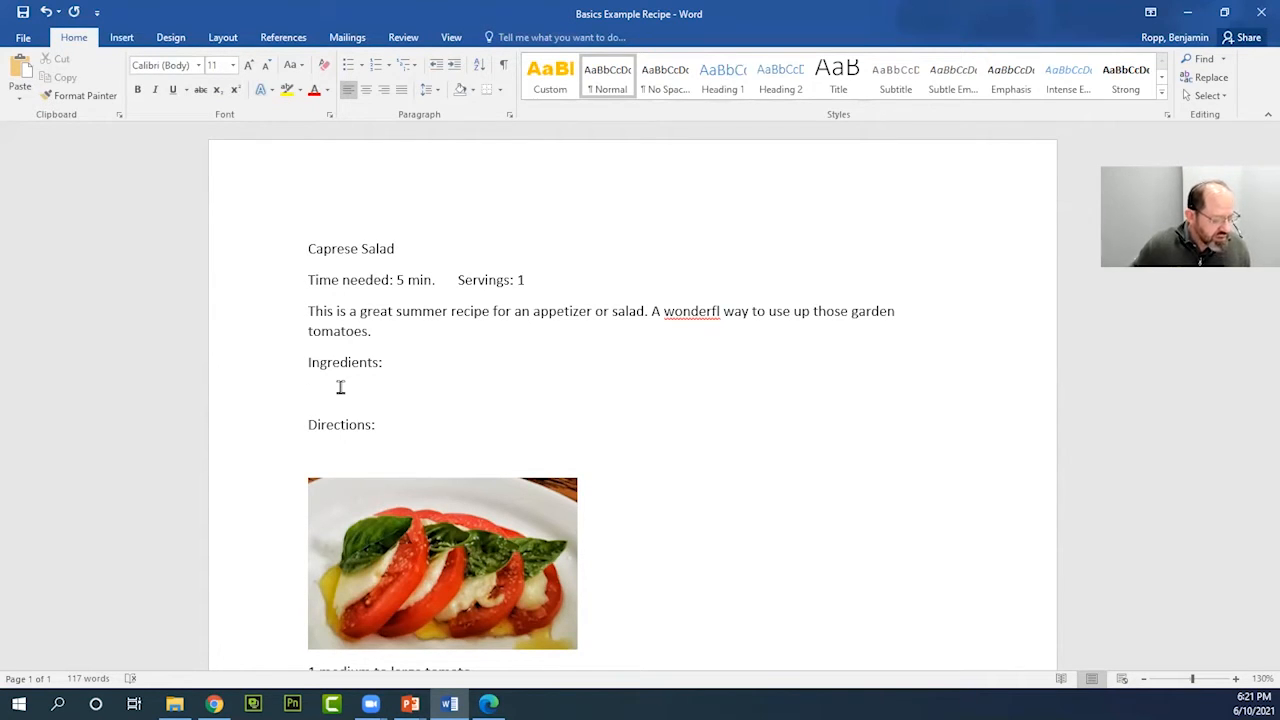
scroll(391, 399, "down", 3)
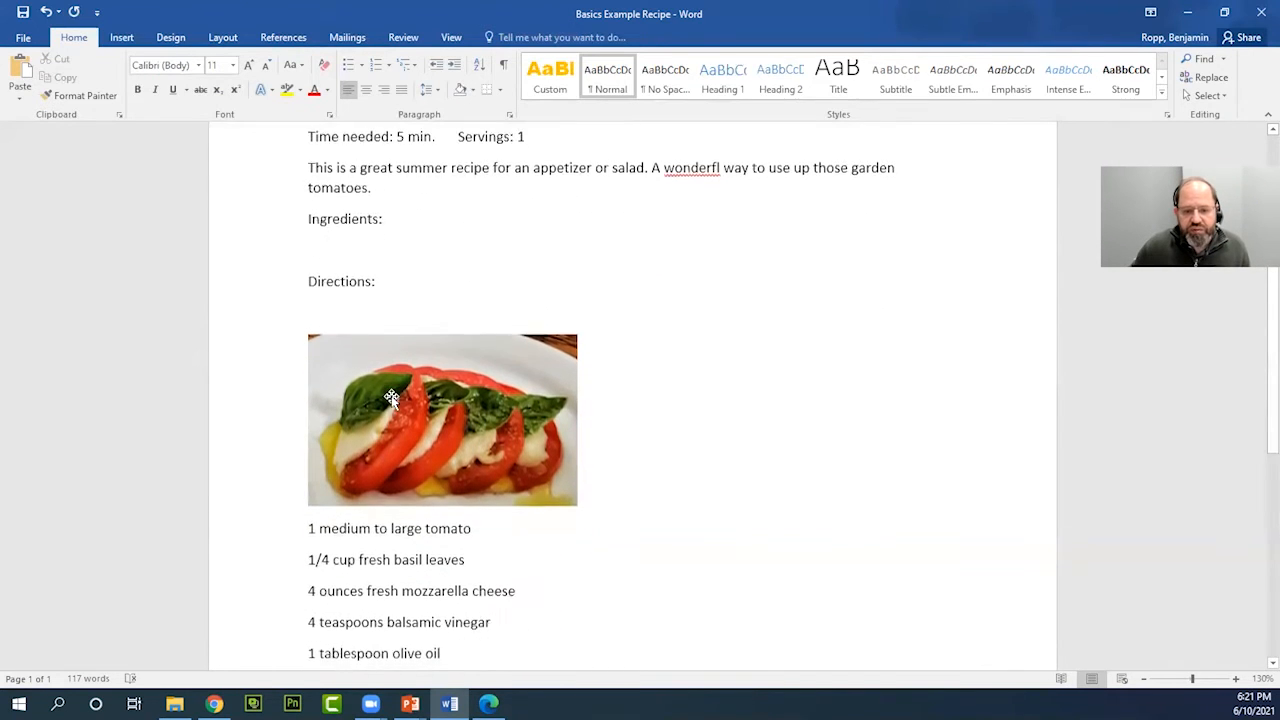
scroll(391, 399, "down", 1)
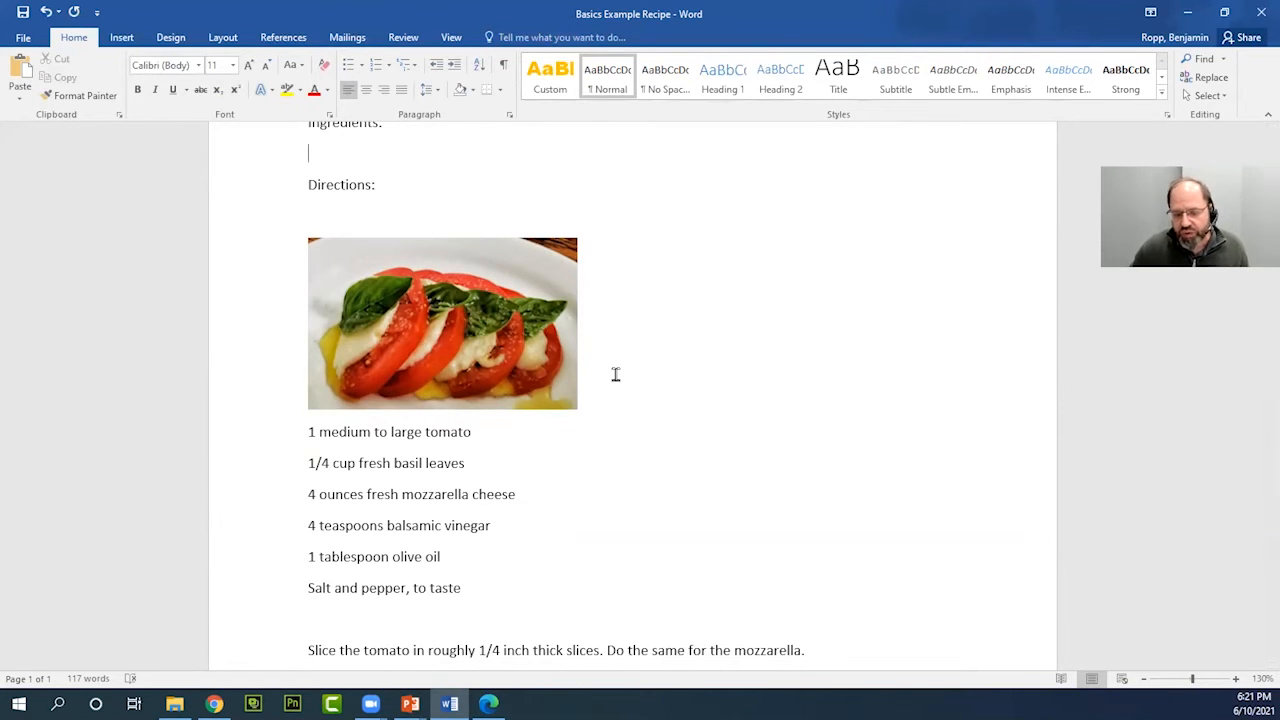
scroll(616, 374, "down", 3)
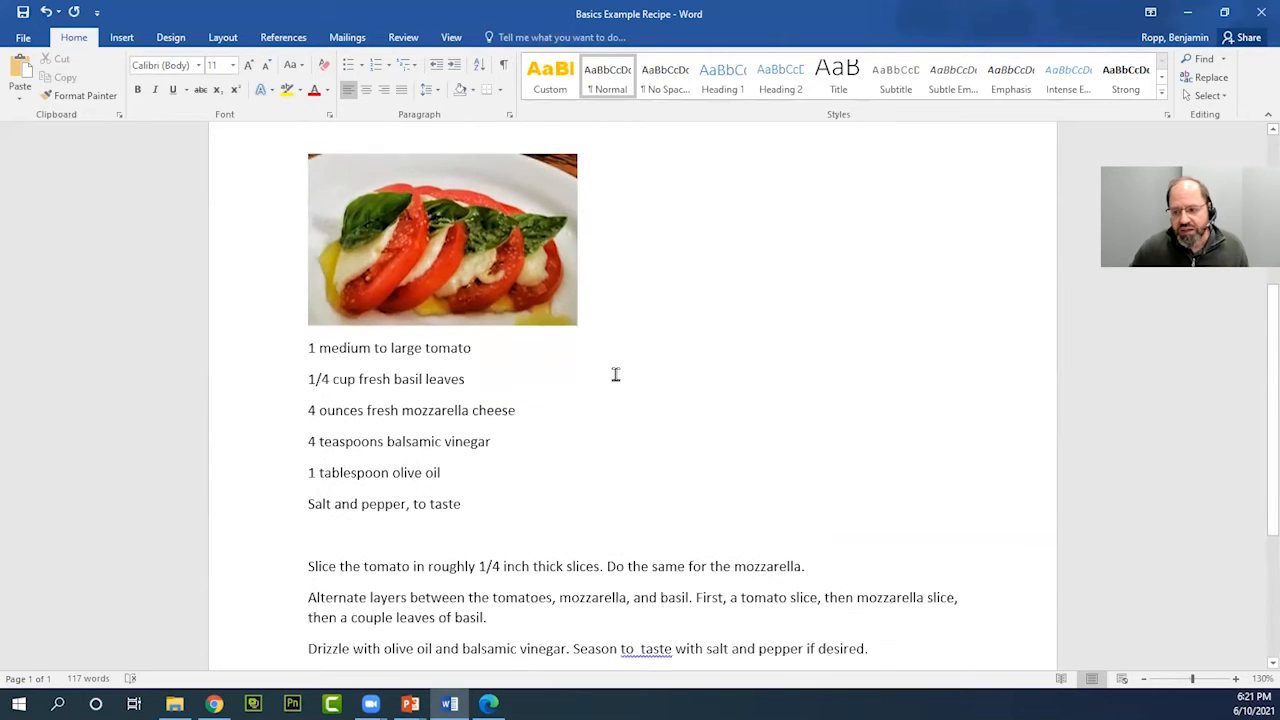
scroll(616, 374, "down", 1)
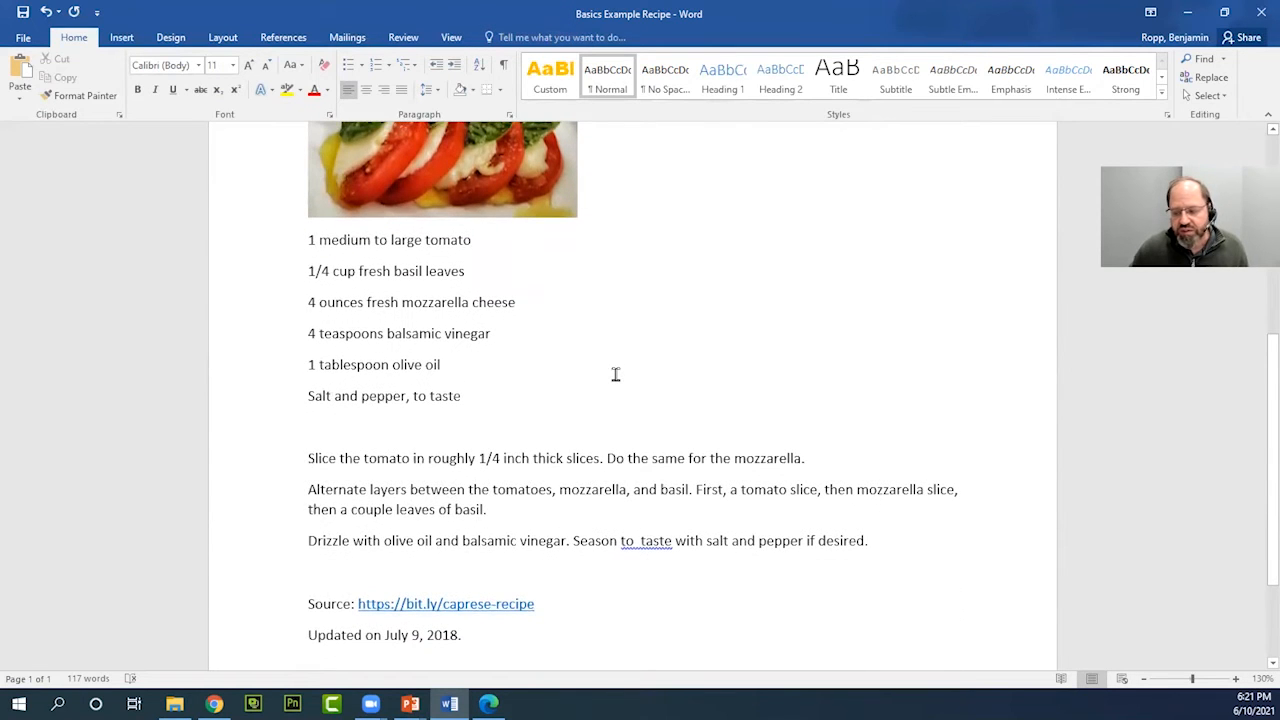
scroll(616, 374, "down", 1)
scroll(616, 374, "up", 3)
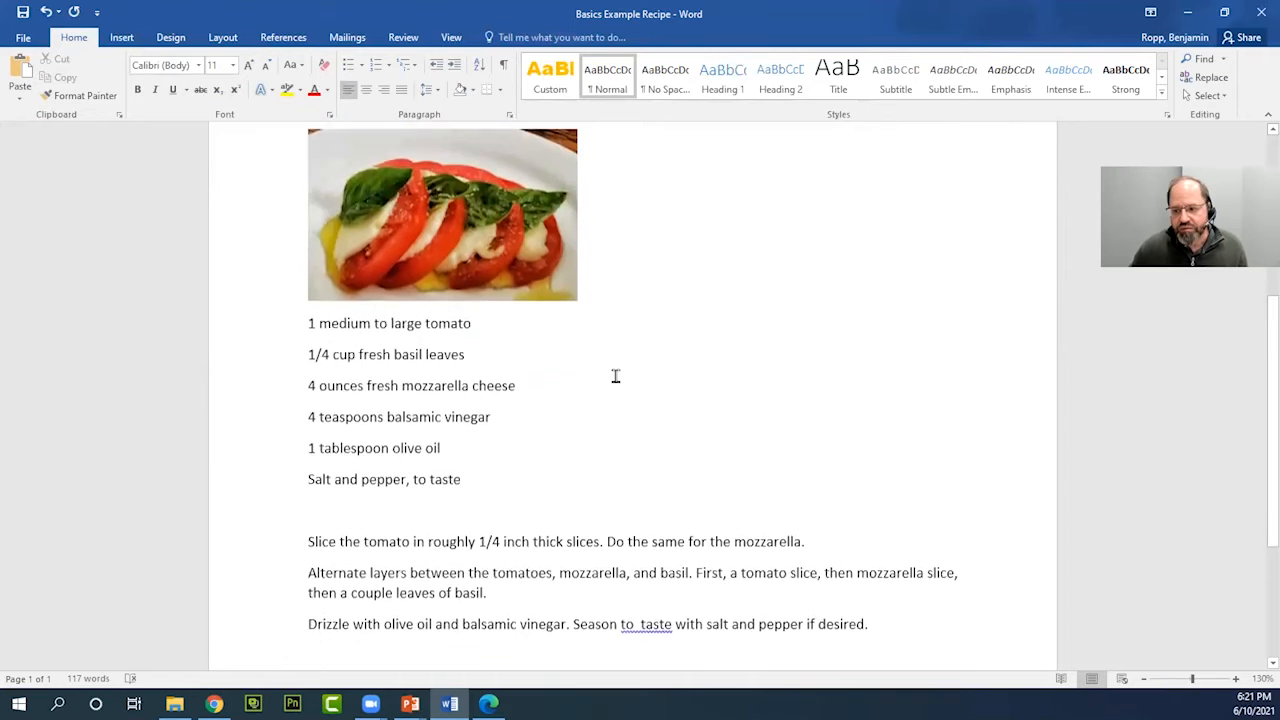
scroll(616, 375, "up", 3)
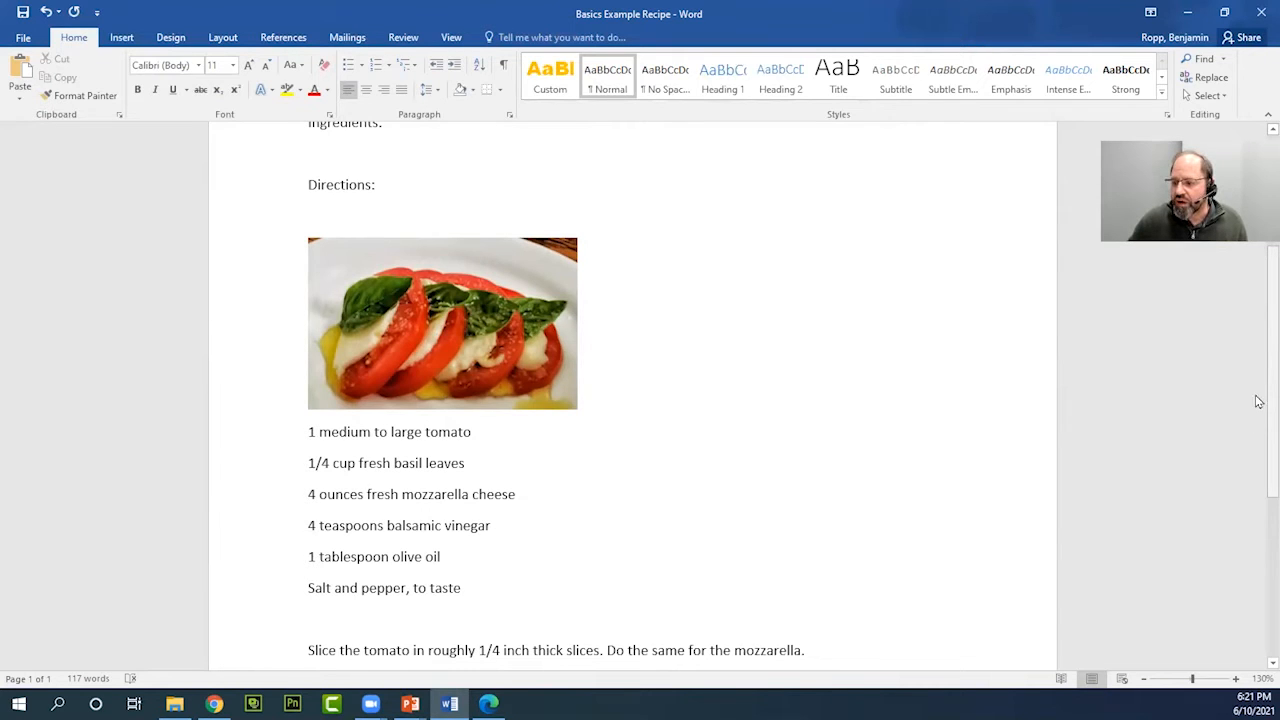
mouse_move(1270, 378)
left_mouse_down()
mouse_move(1257, 300)
mouse_move(1257, 400)
left_mouse_up()
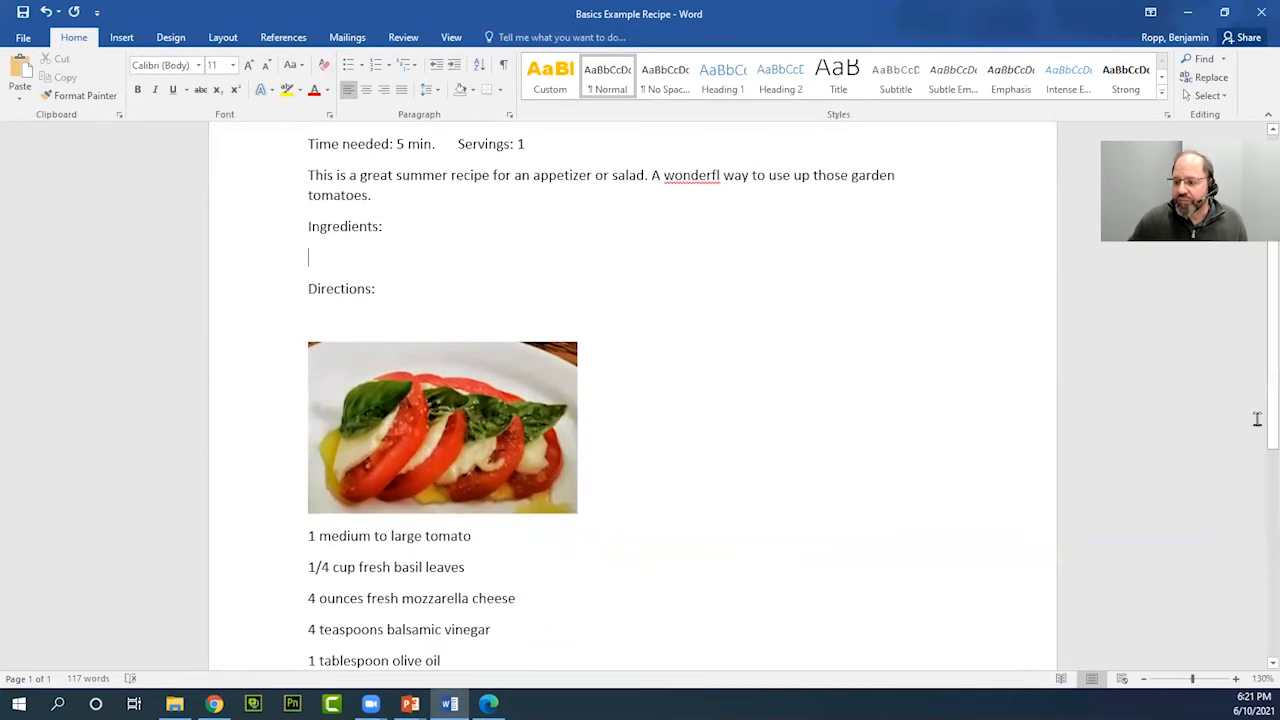
Replace the date in the "Updated on" line at the end of the recipe with June 10, 2021
left_click(1258, 668)
left_click_drag(1258, 668, 1258, 668)
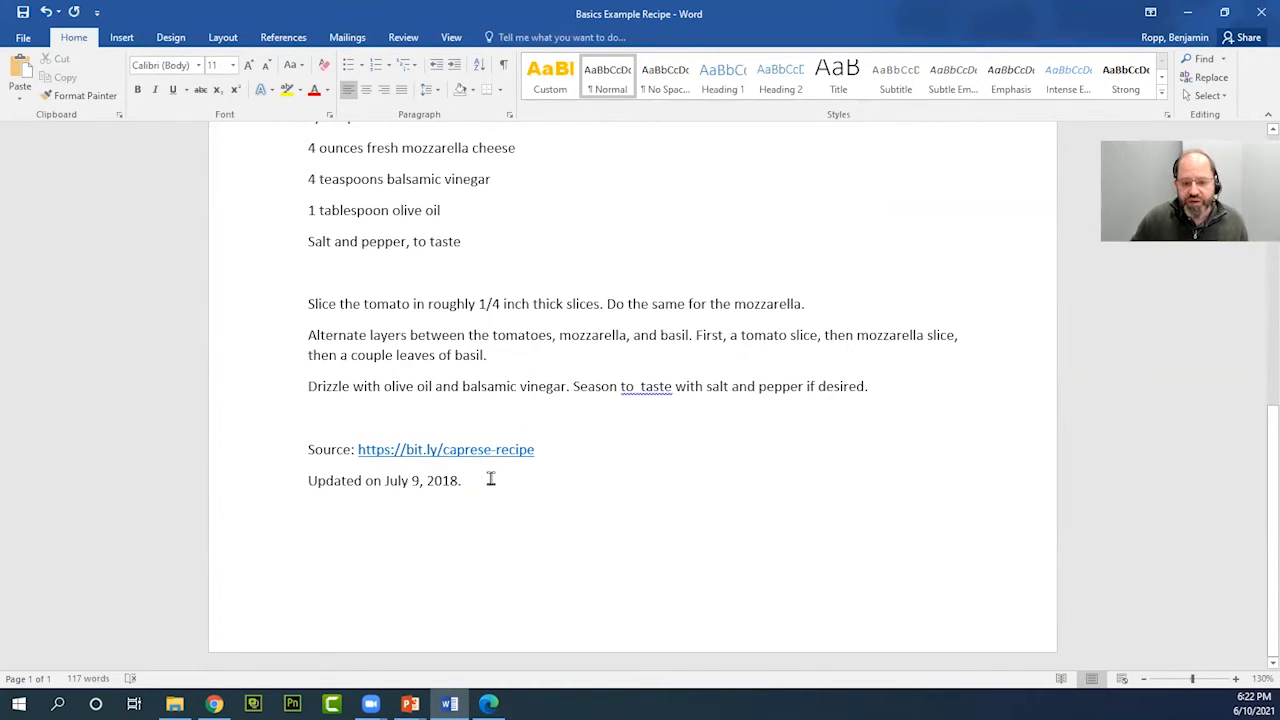
key("BackSpace")
key("BackSpace")
key("BackSpace")
key("BackSpace")
key("BackSpace")
key("BackSpace")
key("BackSpace")
key("BackSpace")
key("BackSpace")
key("BackSpace")
key("BackSpace")
key("BackSpace")
key("BackSpace")
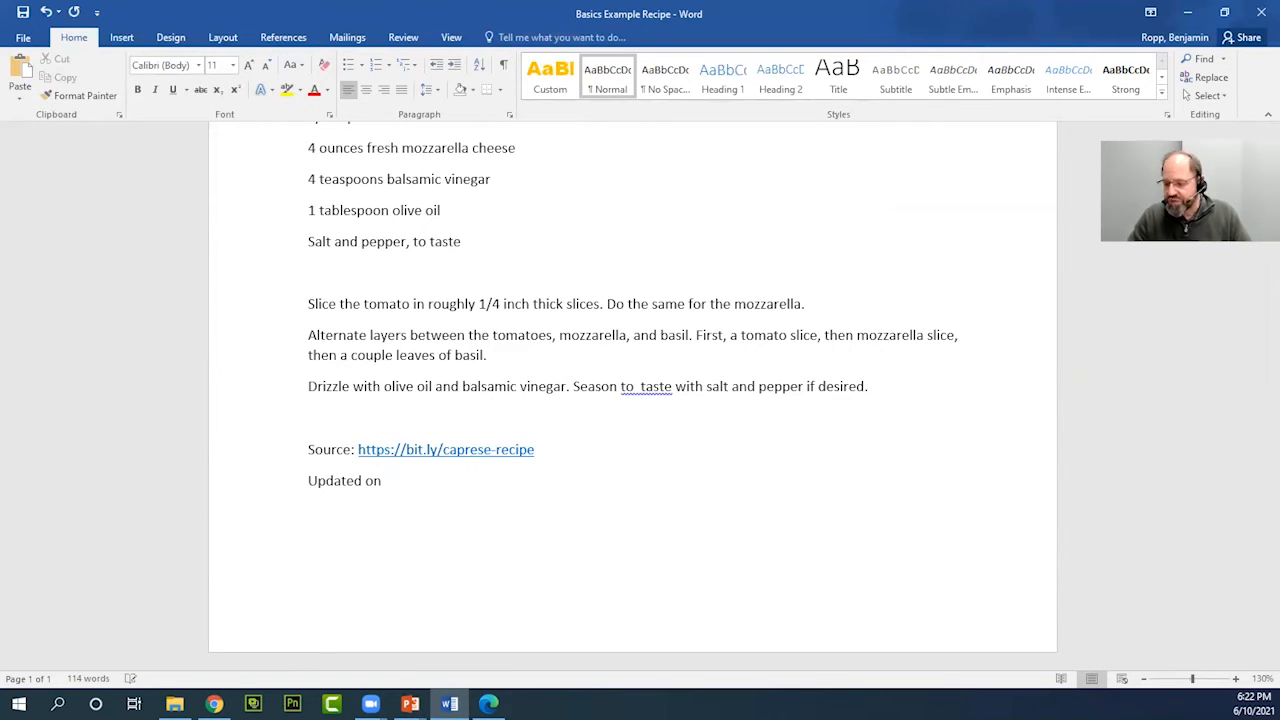
type("Jun")
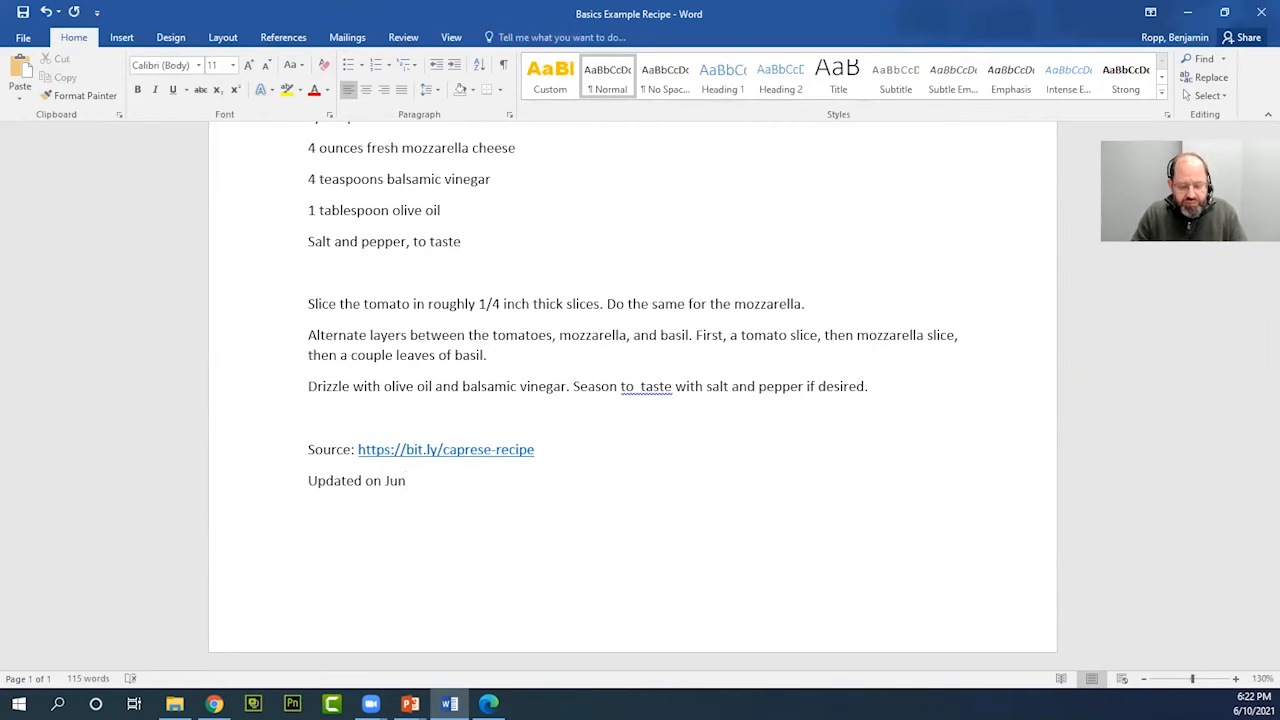
type("e")
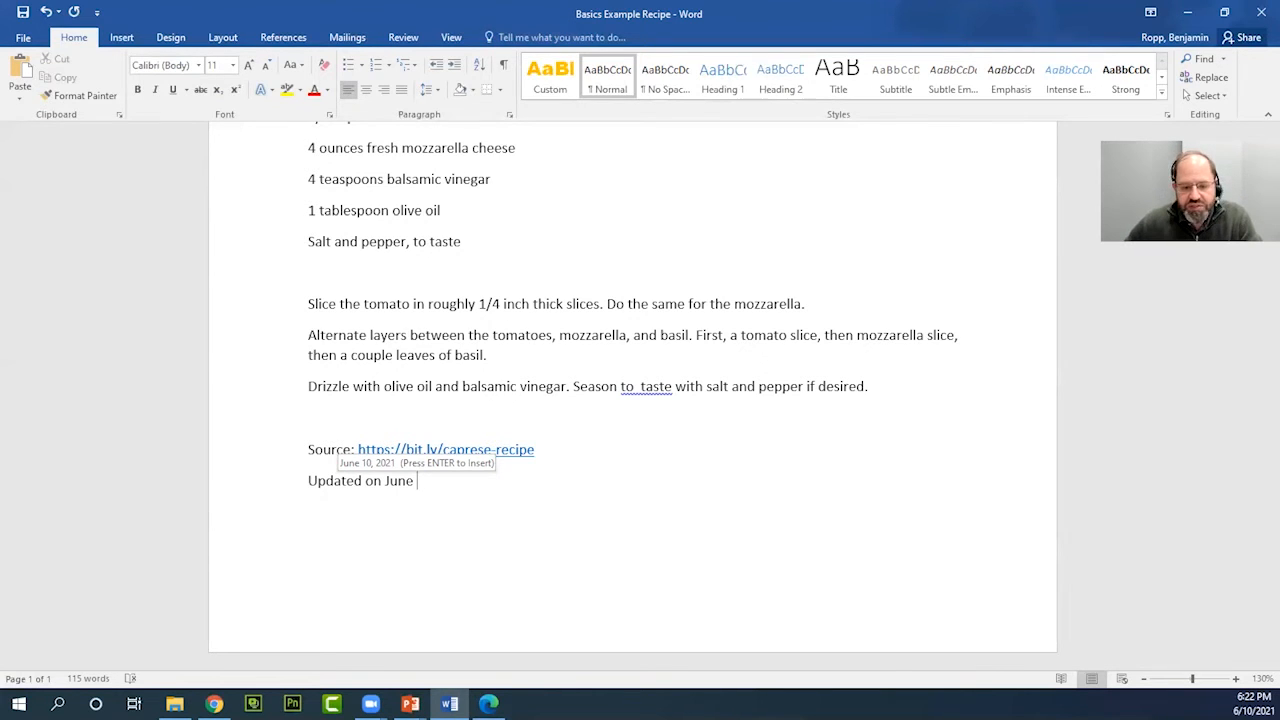
key("Return")
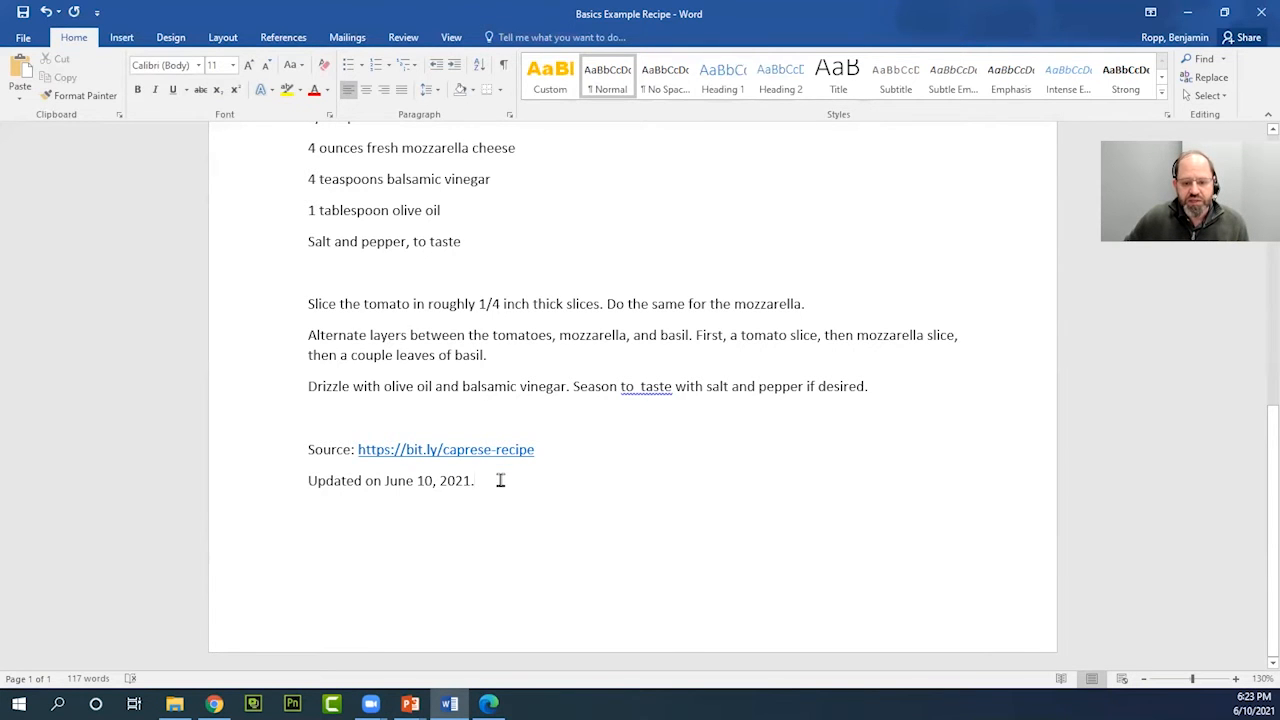
Copy the "1 medium to large tomato" line below the photo
scroll(500, 480, "up", 5)
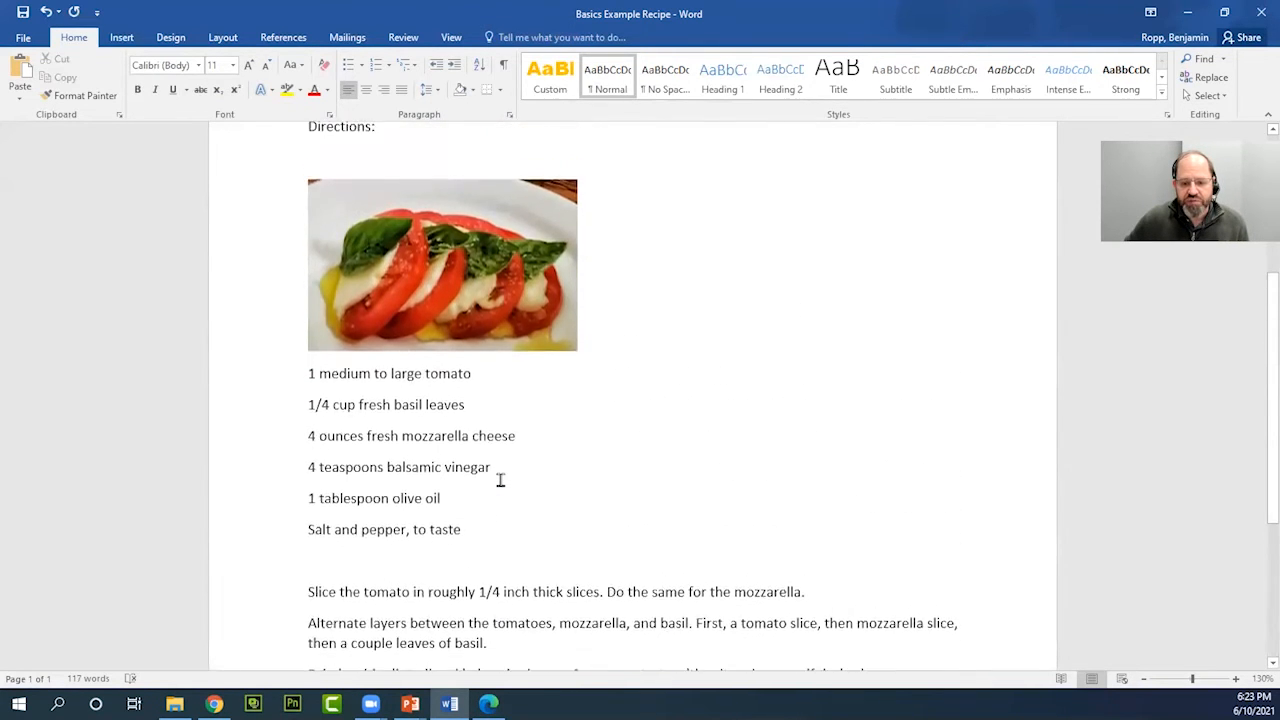
scroll(500, 480, "up", 5)
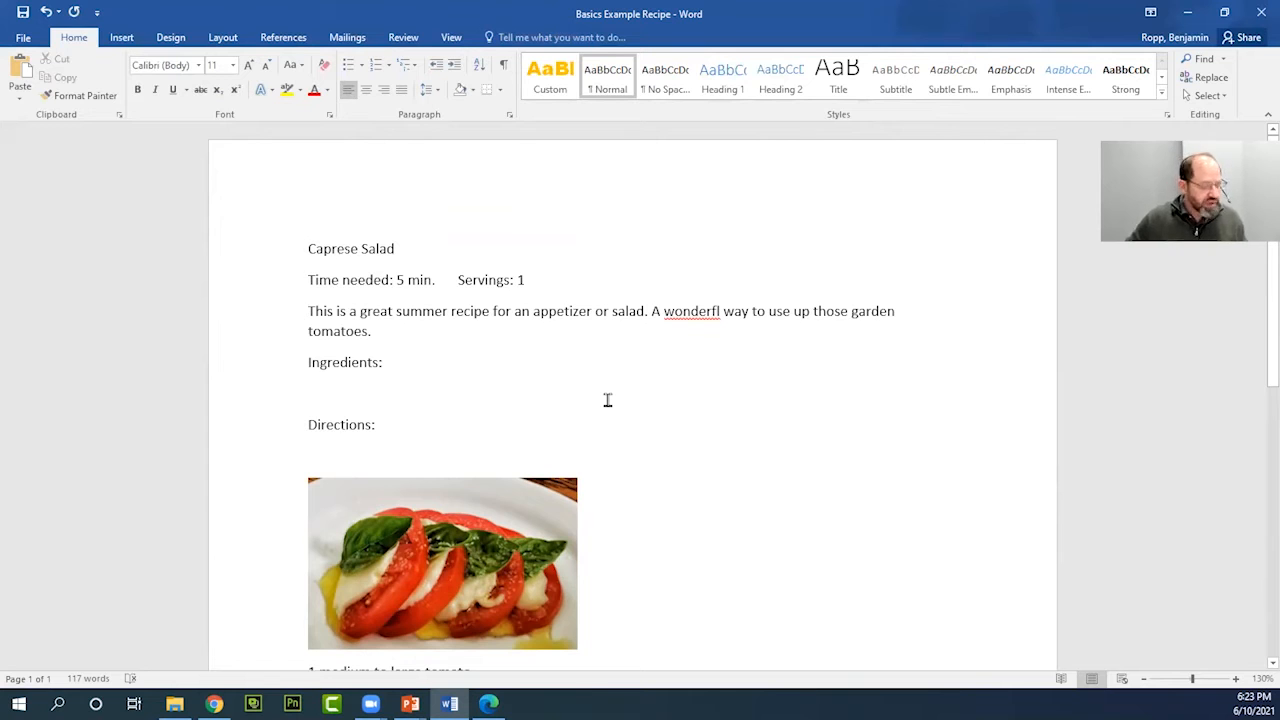
scroll(651, 391, "down", 3)
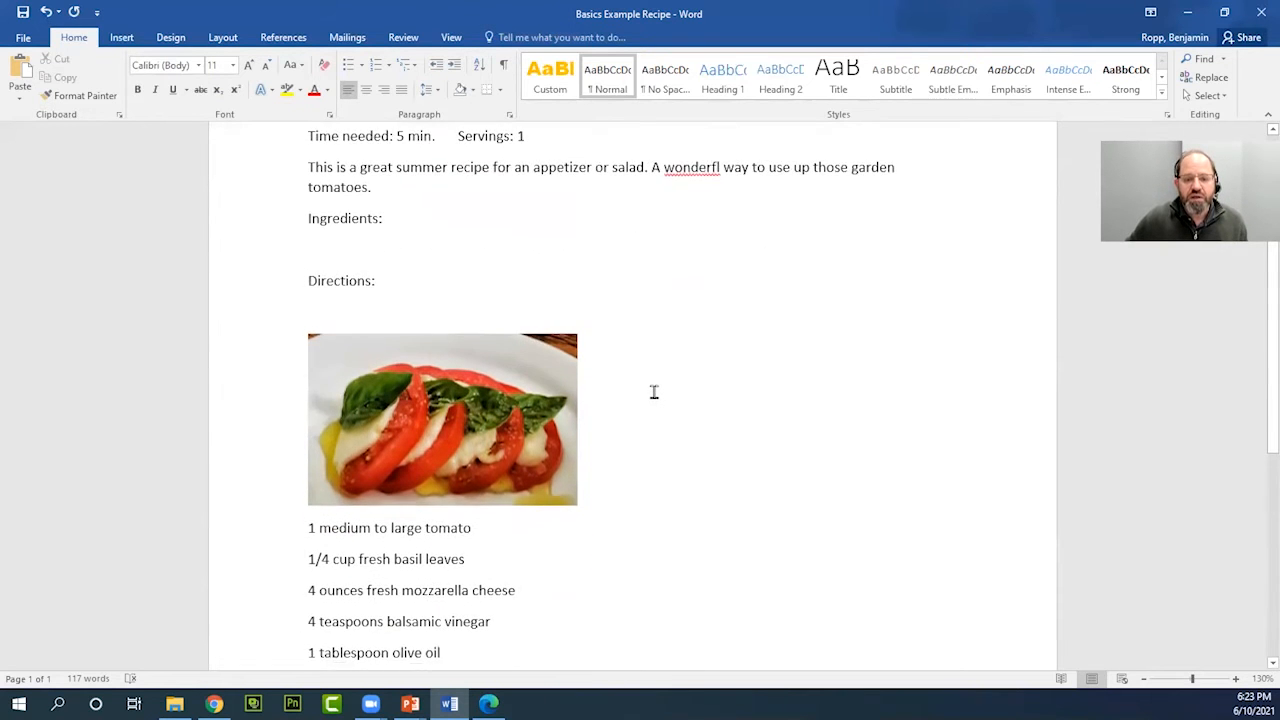
scroll(654, 392, "down", 1)
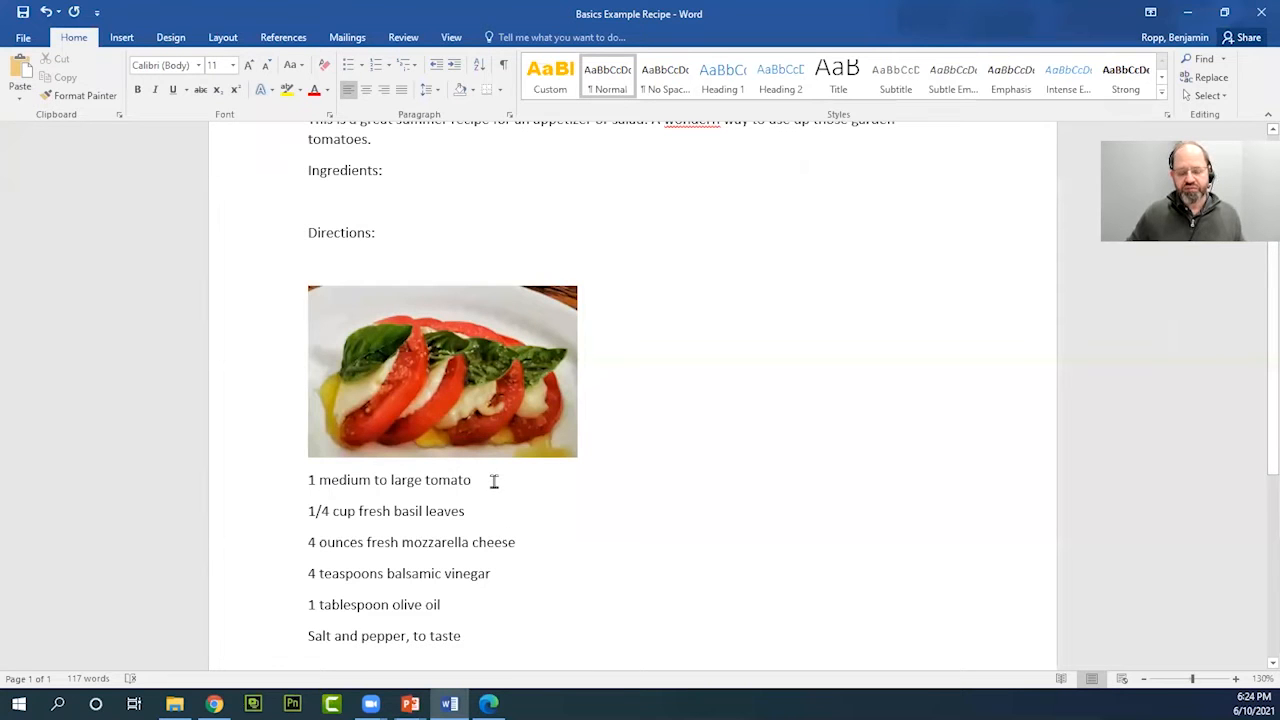
left_click_drag(490, 481, 308, 472)
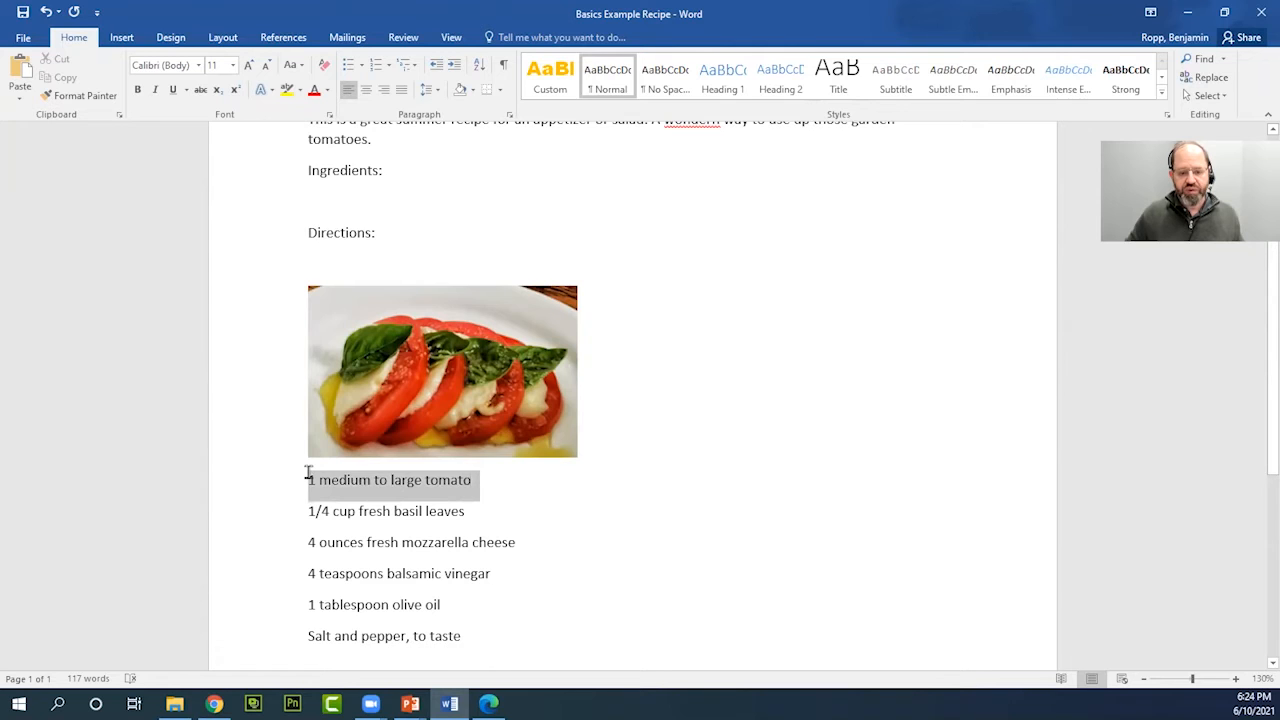
left_click(526, 476)
left_click_drag(476, 479, 320, 479)
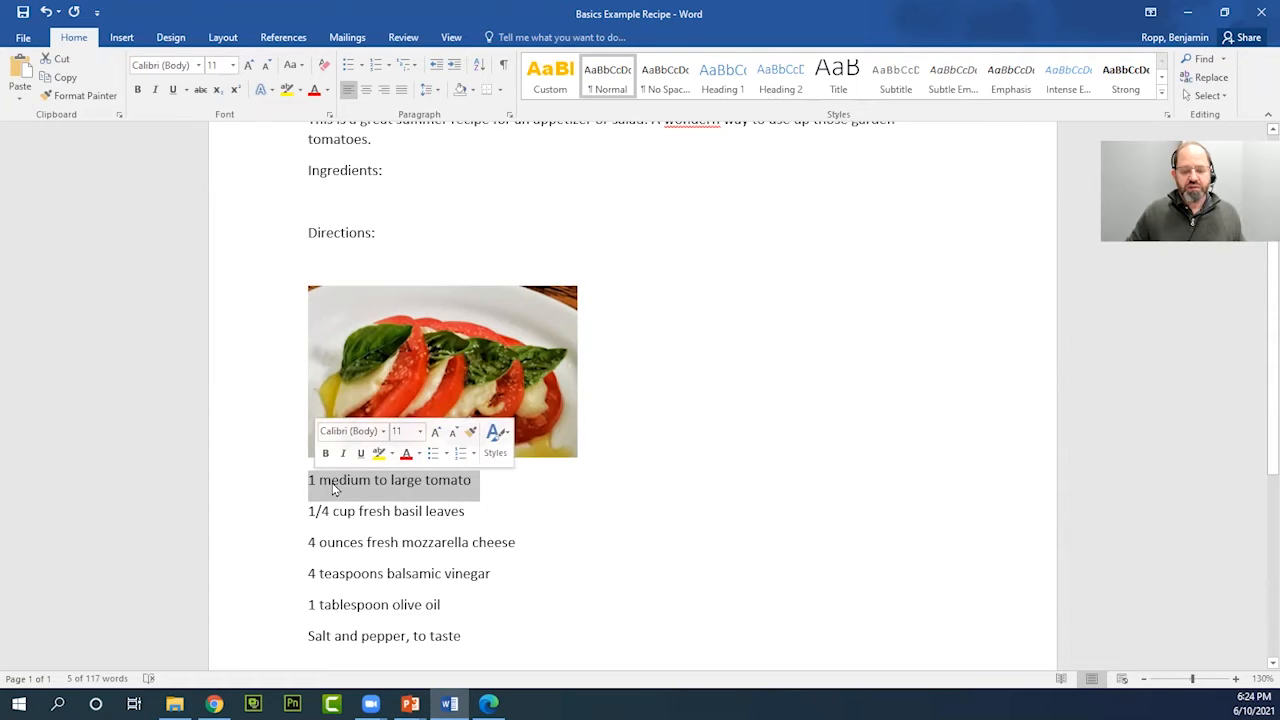
right_click(390, 492)
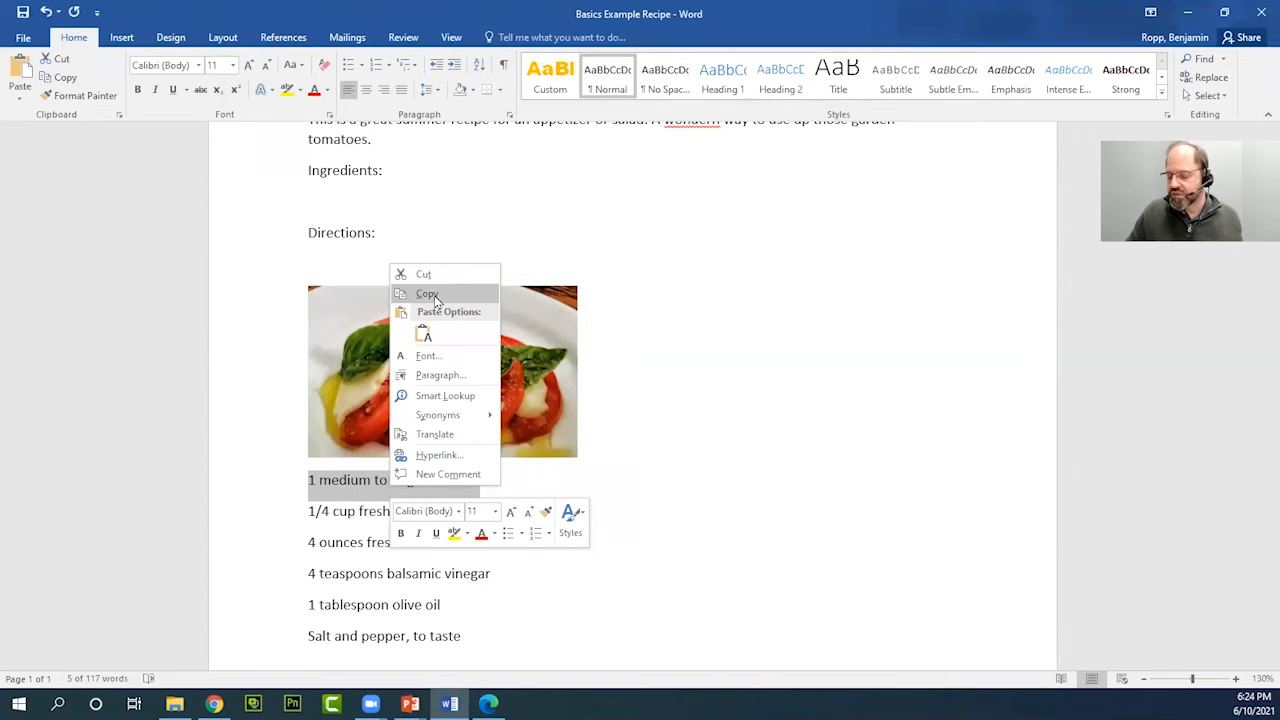
left_click(343, 493)
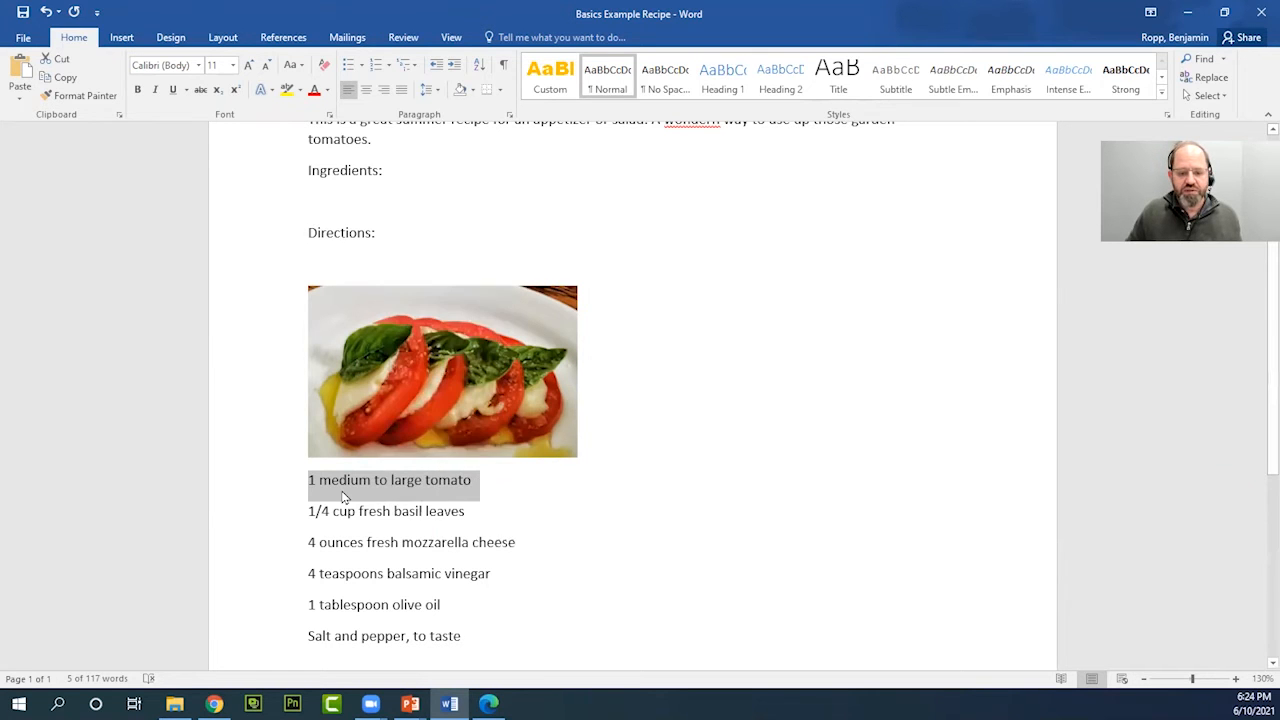
right_click(396, 491)
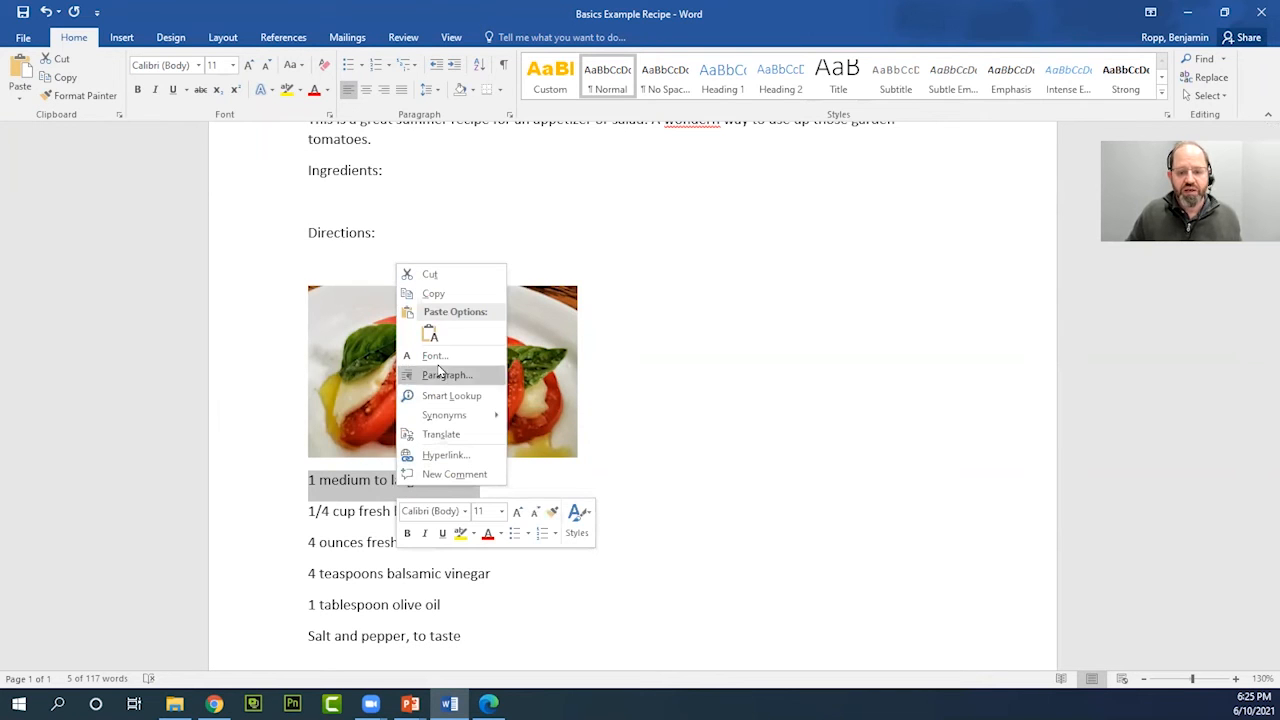
left_click(433, 294)
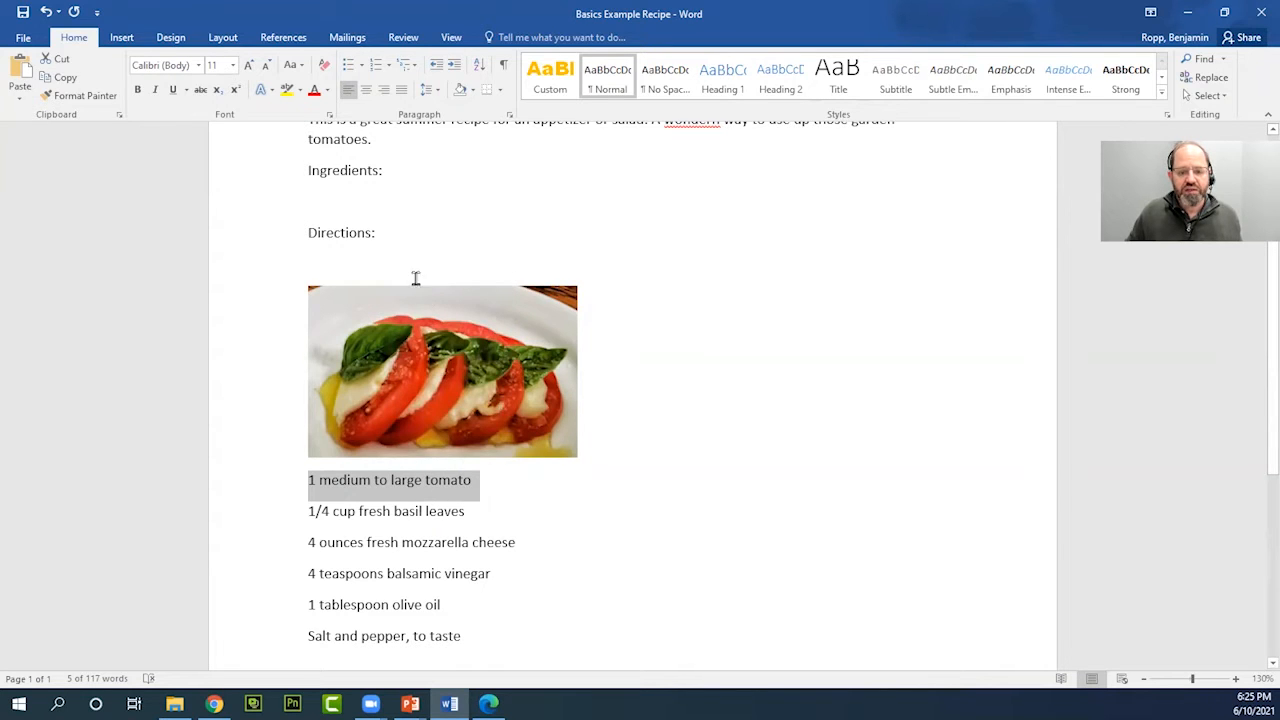
Paste the copied tomato line on the empty line under "Ingredients:", keeping its source formatting
left_click(319, 197)
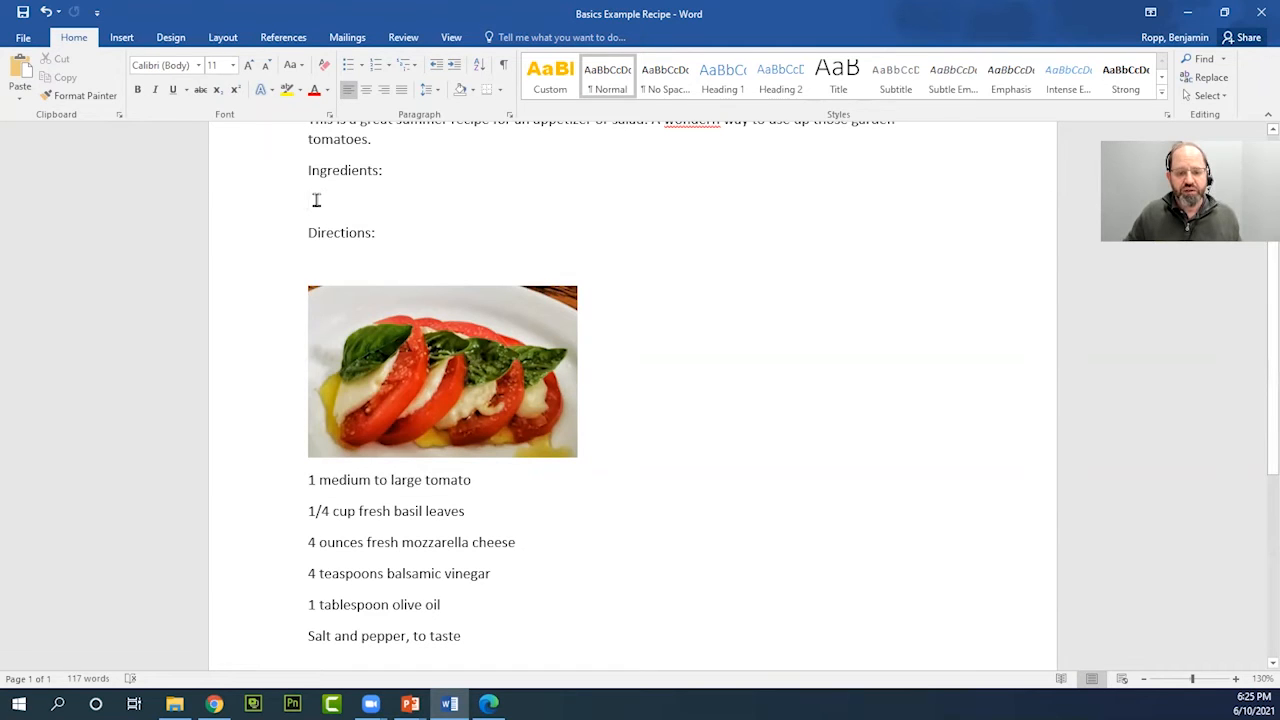
right_click(316, 203)
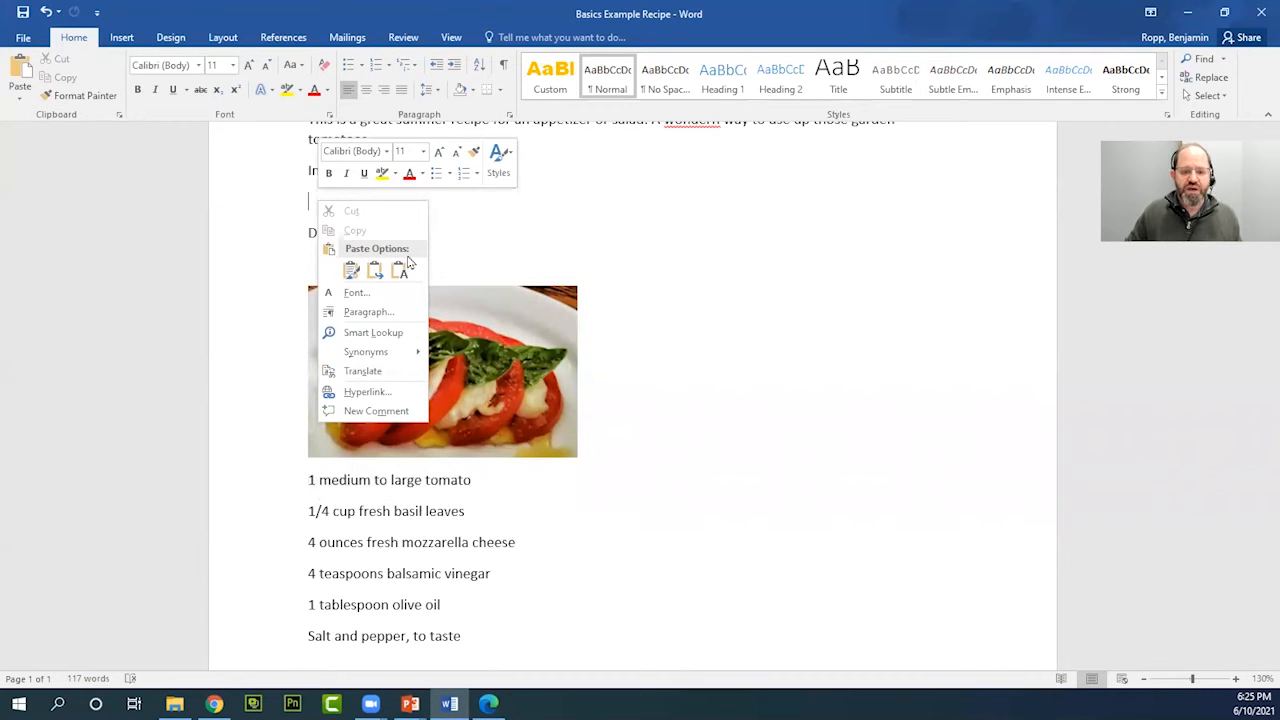
left_click(350, 272)
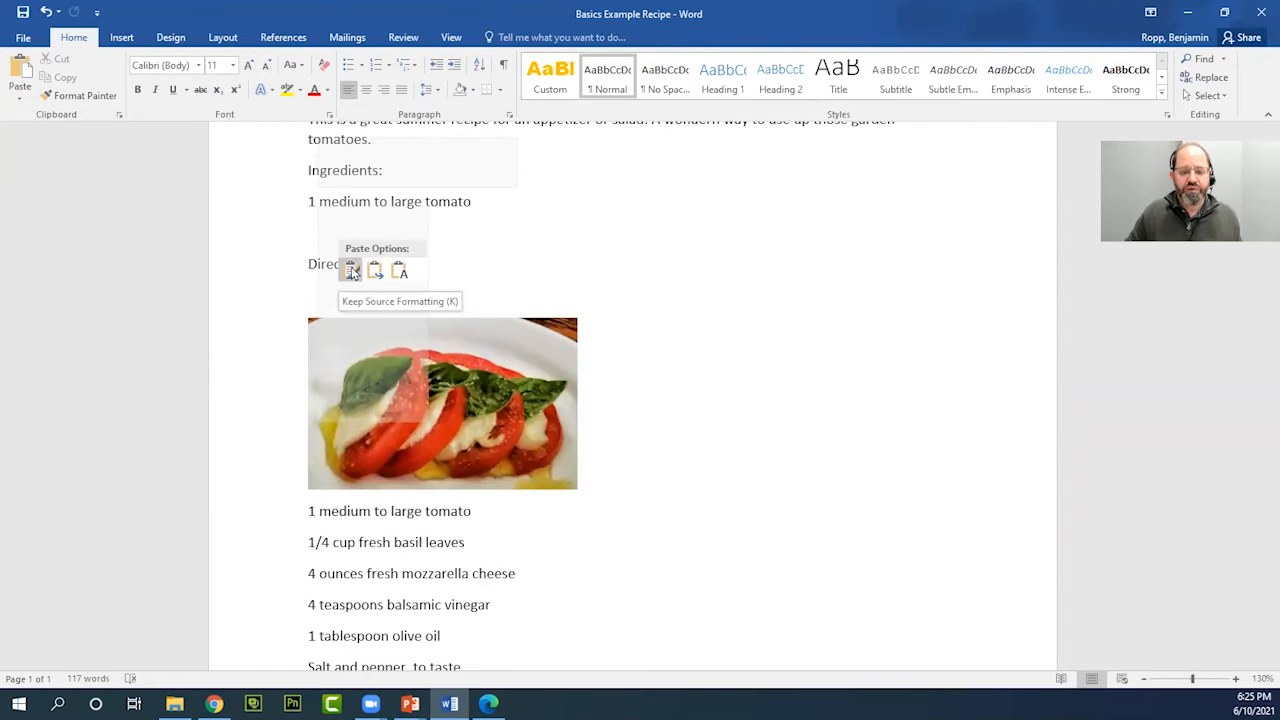
left_click(350, 272)
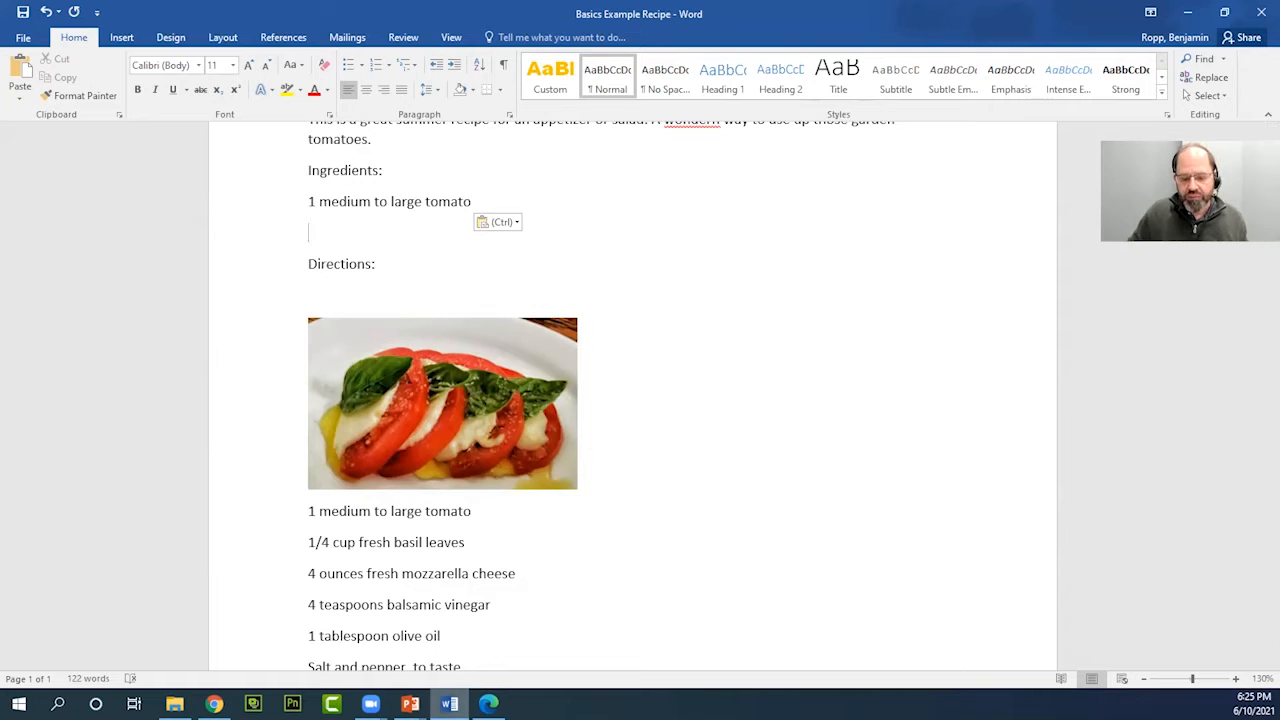
Switch to the PowerPoint slide show and advance to the "Three ways to do things" slide
mouse_move(410, 704)
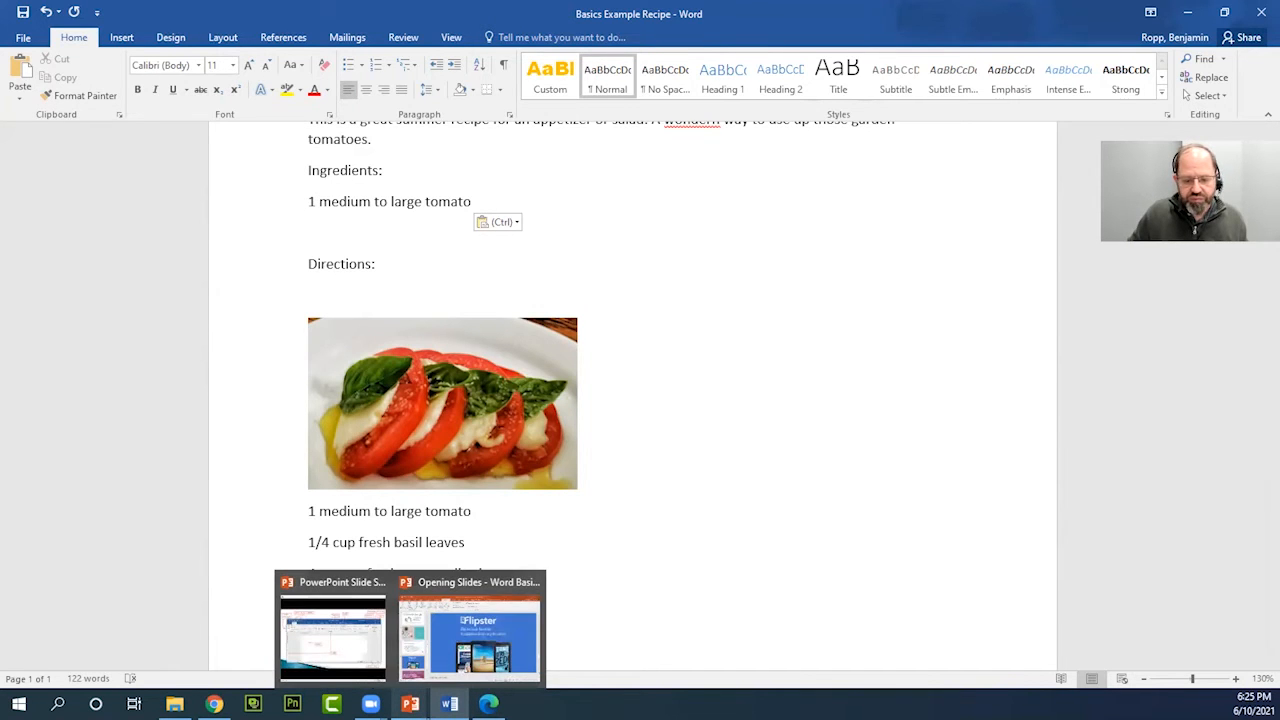
left_click(358, 665)
left_click(1230, 14)
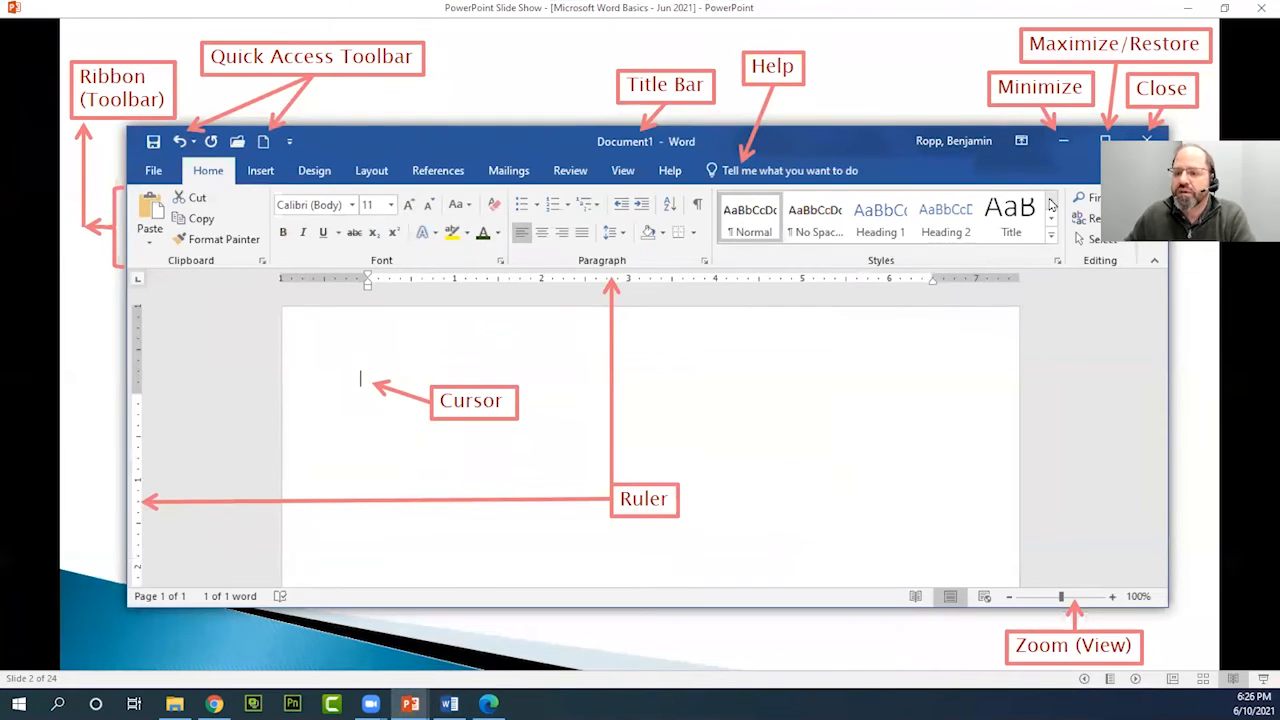
left_click(1063, 334)
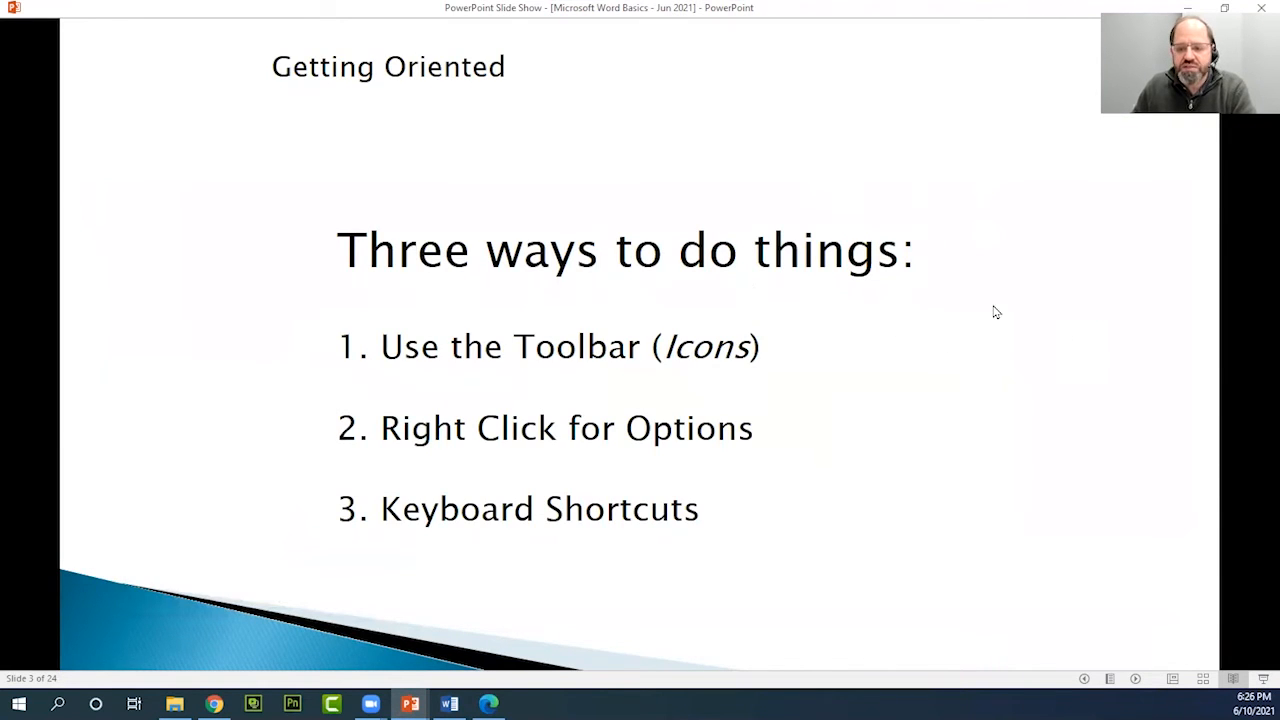
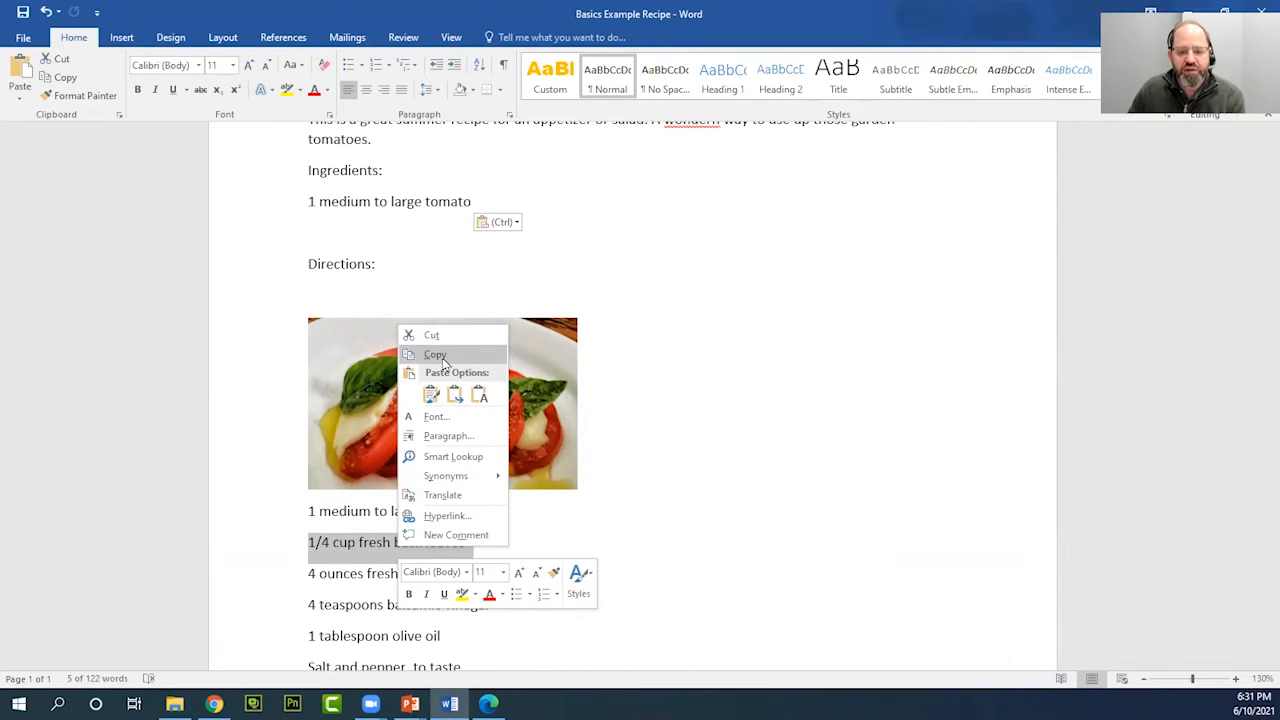
Copy the "1/4 cup fresh basil leaves" line and paste it below the tomato line under "Ingredients:", keeping source formatting
left_click(443, 360)
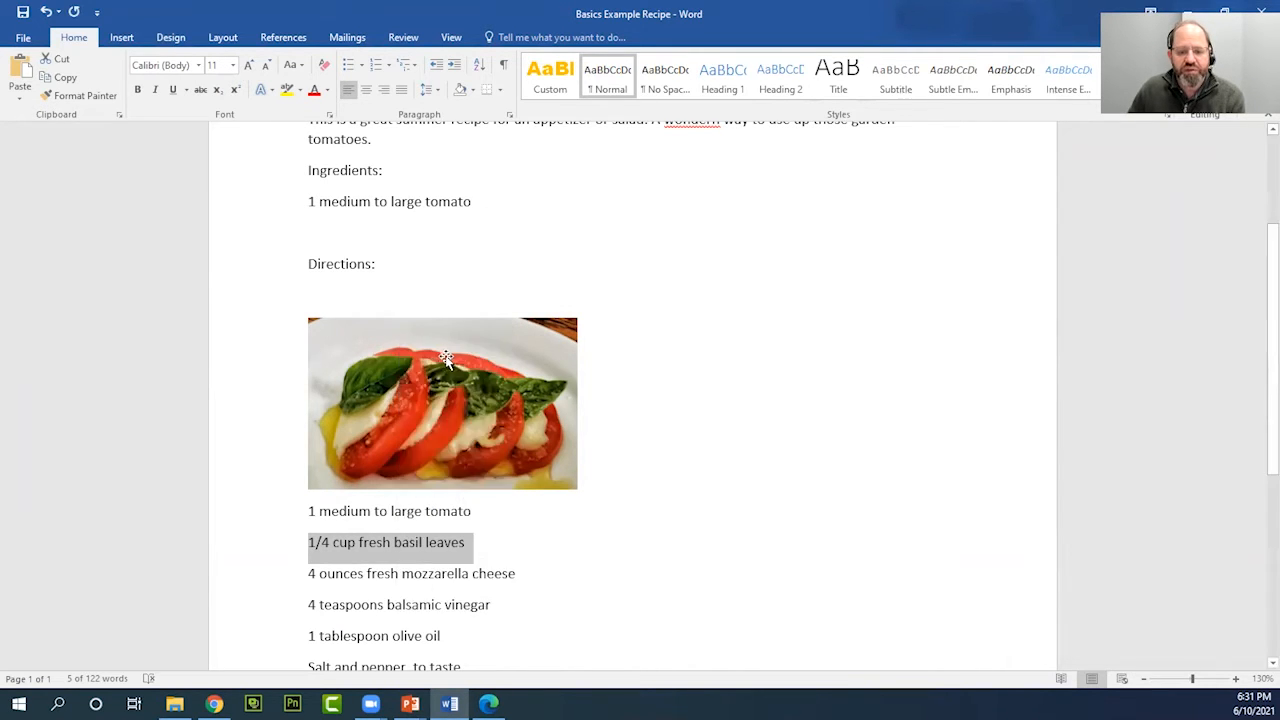
left_click(314, 227)
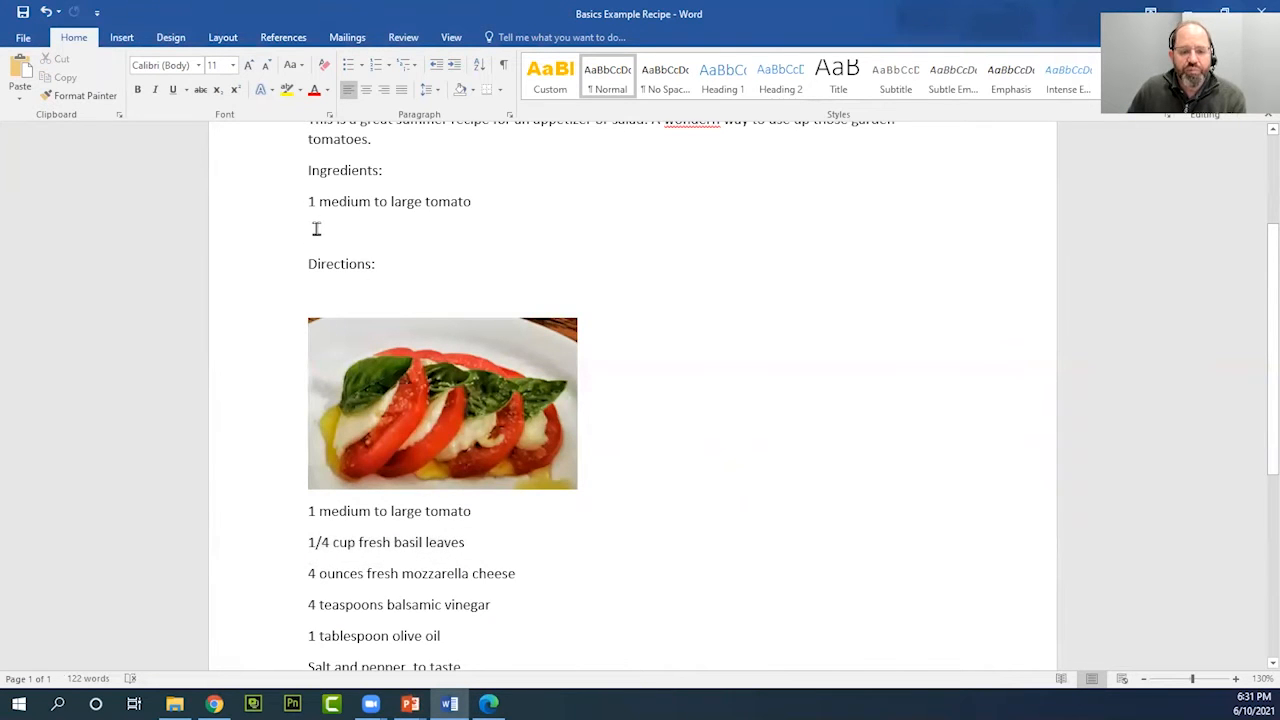
right_click(316, 231)
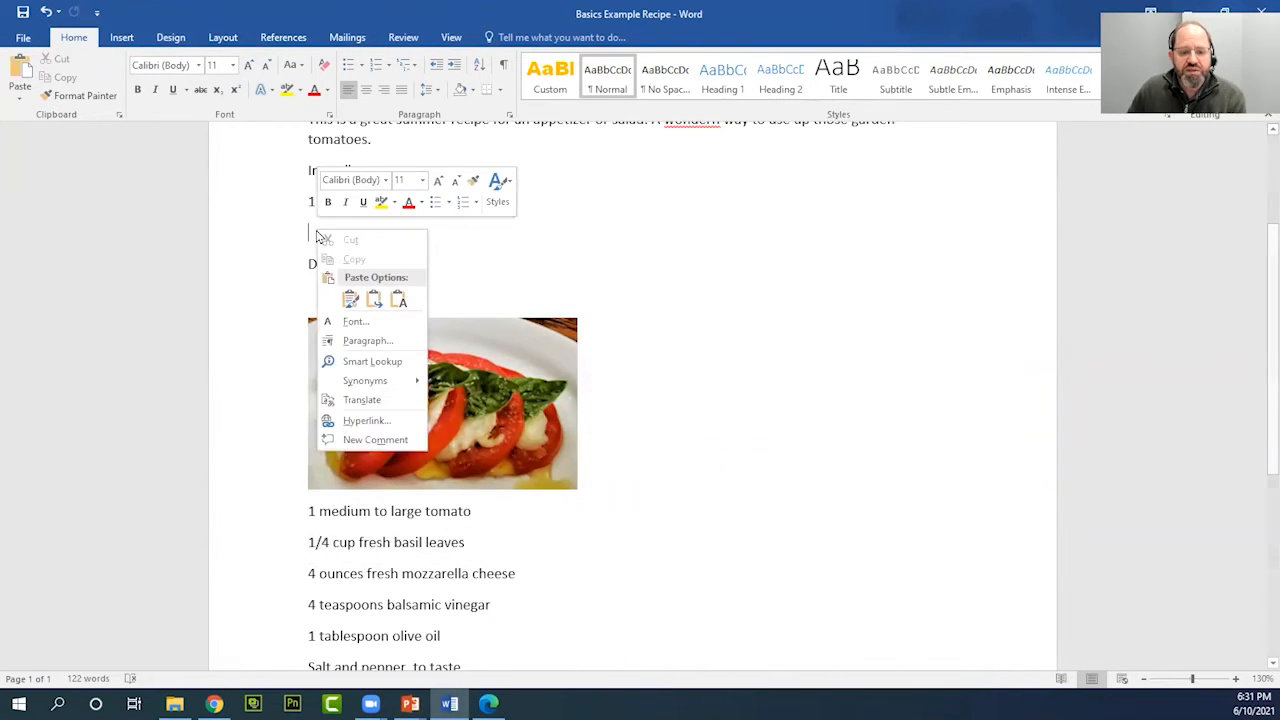
left_click(350, 302)
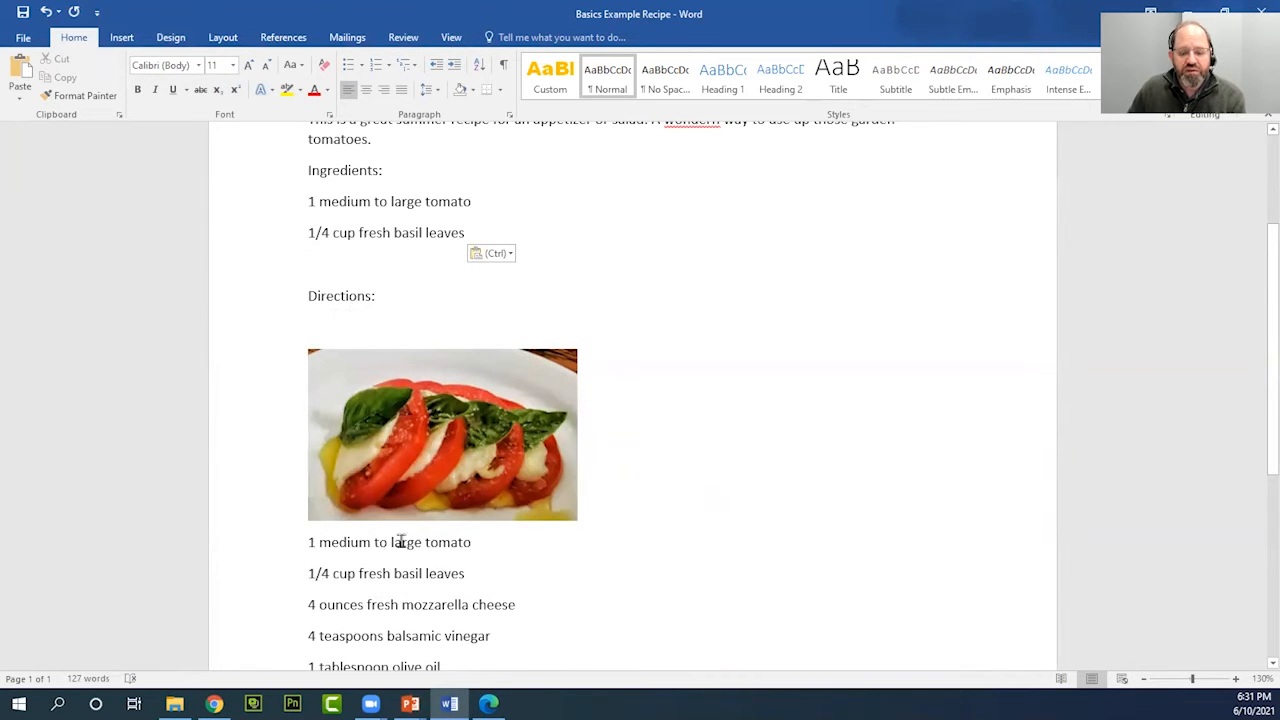
Copy the "4 ounces fresh mozzarella cheese" line and paste it below the basil line under "Ingredients:", keeping source formatting
left_click_drag(517, 605, 303, 611)
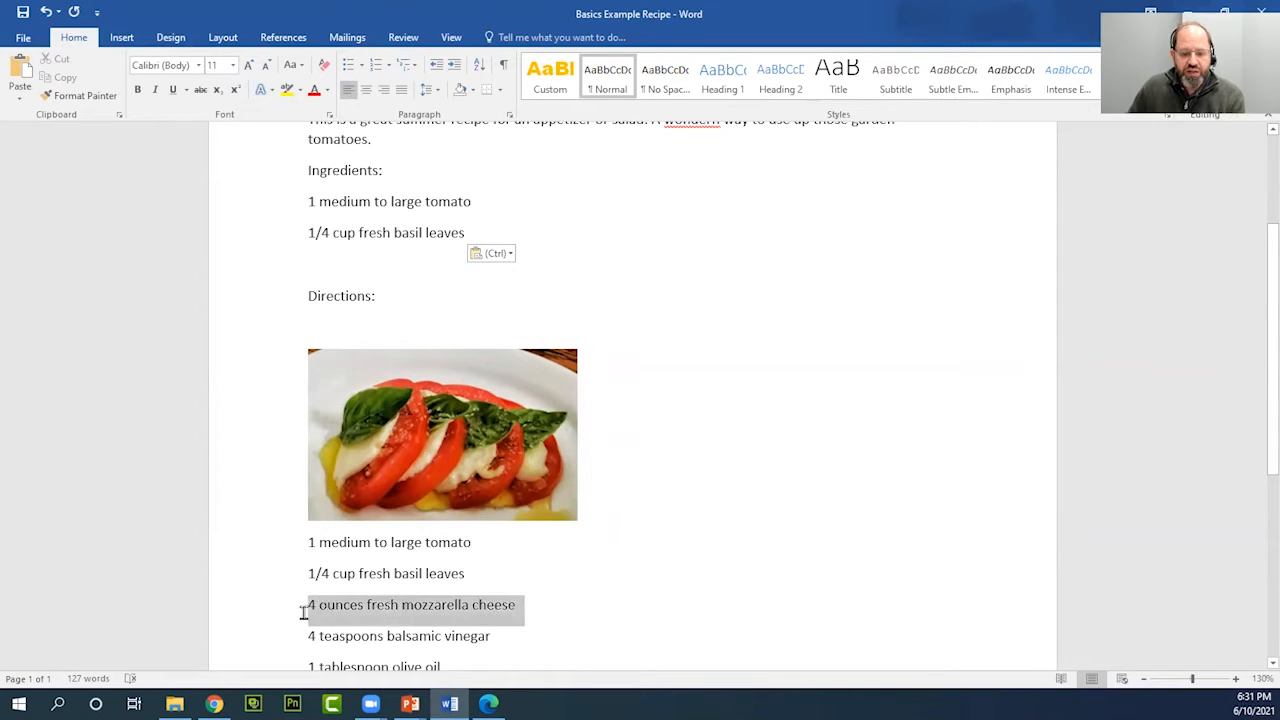
right_click(338, 614)
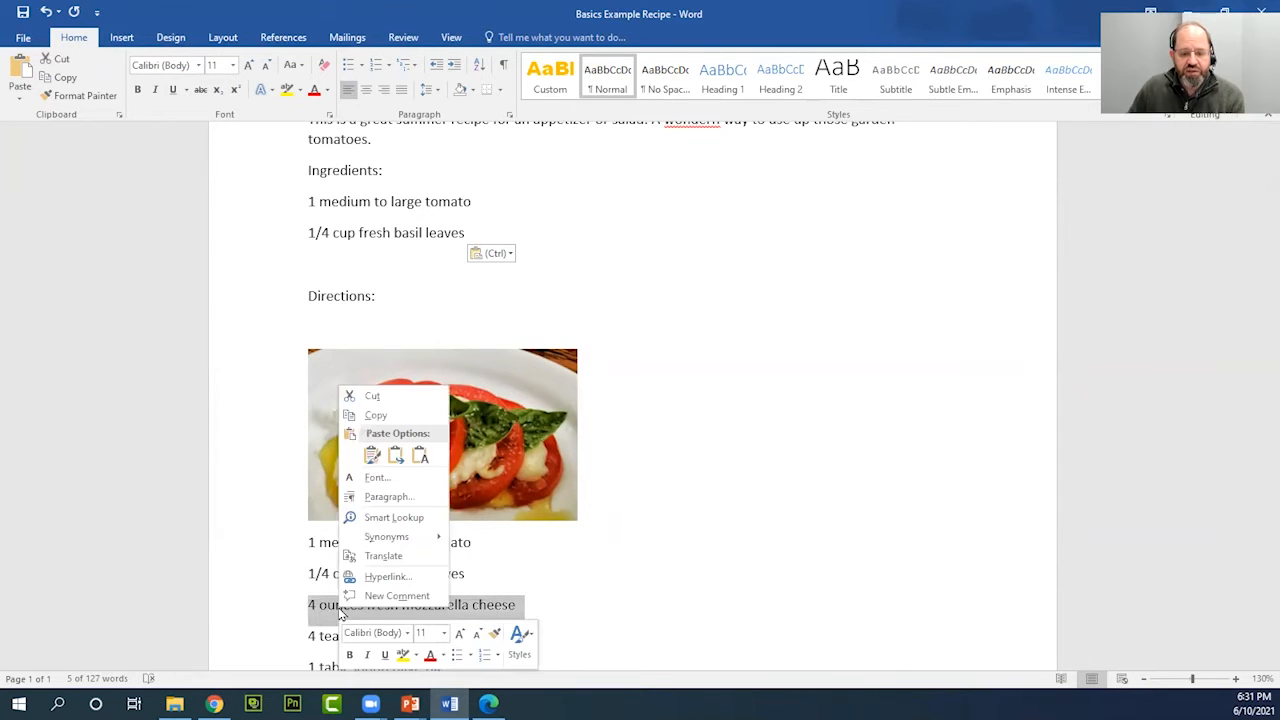
left_click(372, 414)
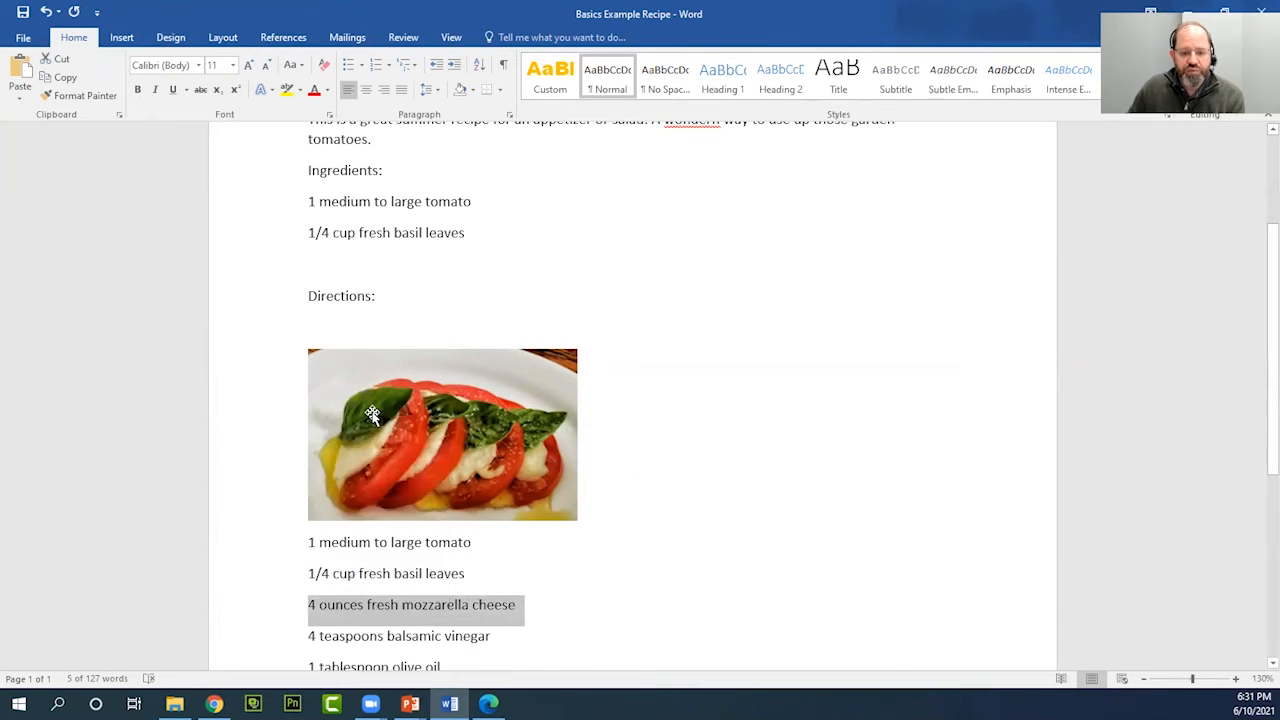
left_click(330, 263)
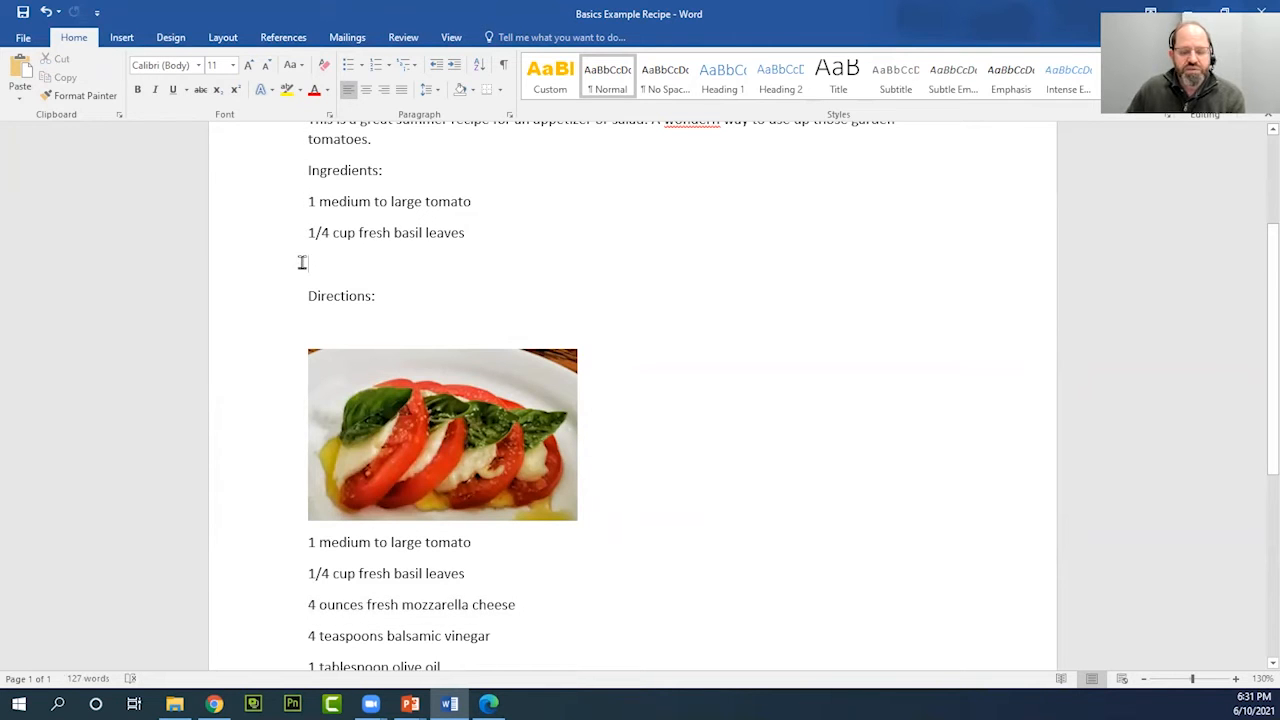
right_click(320, 261)
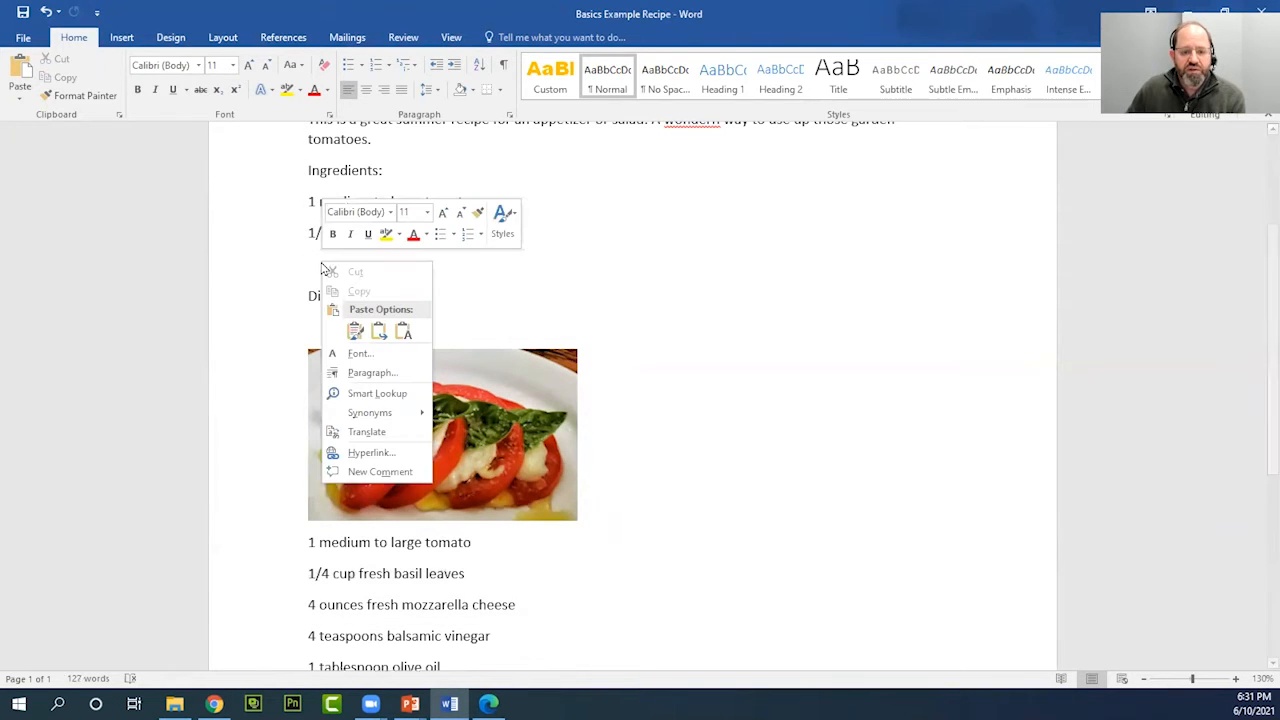
left_click(352, 332)
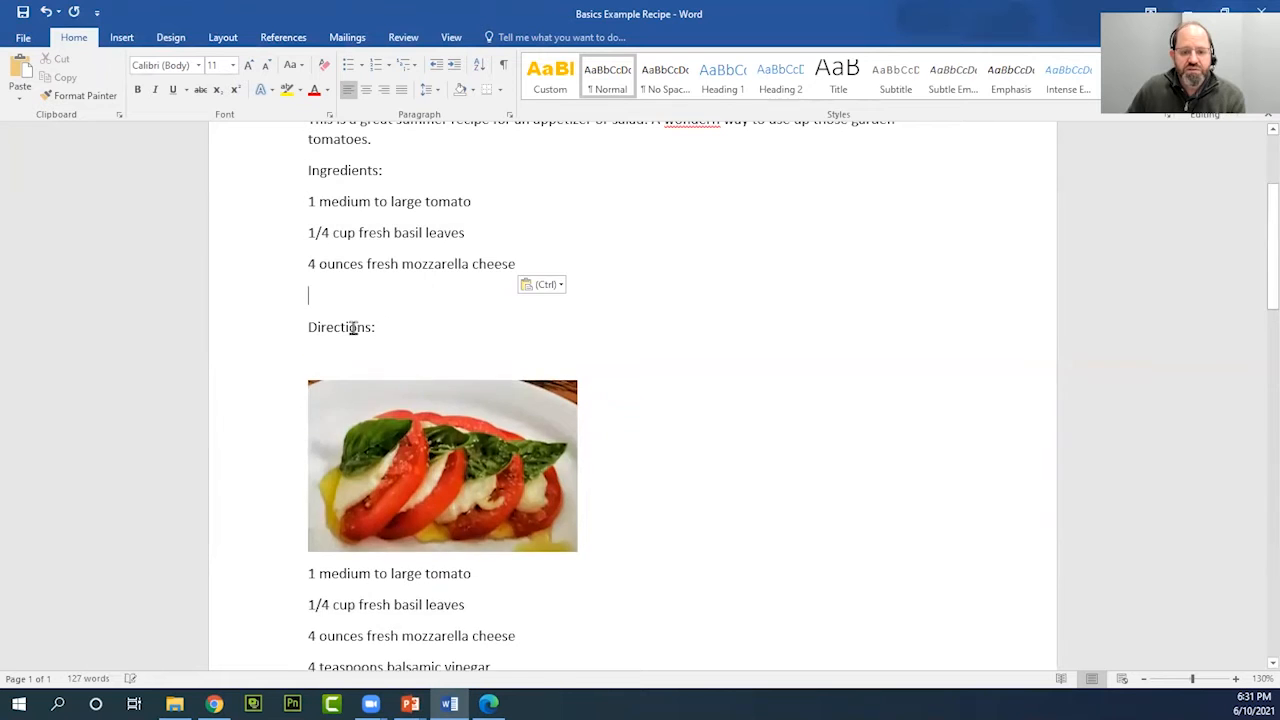
Copy the "1 tablespoon olive oil" line below the photo and paste it under the mozzarella line in the ingredients
scroll(570, 485, "down", 1)
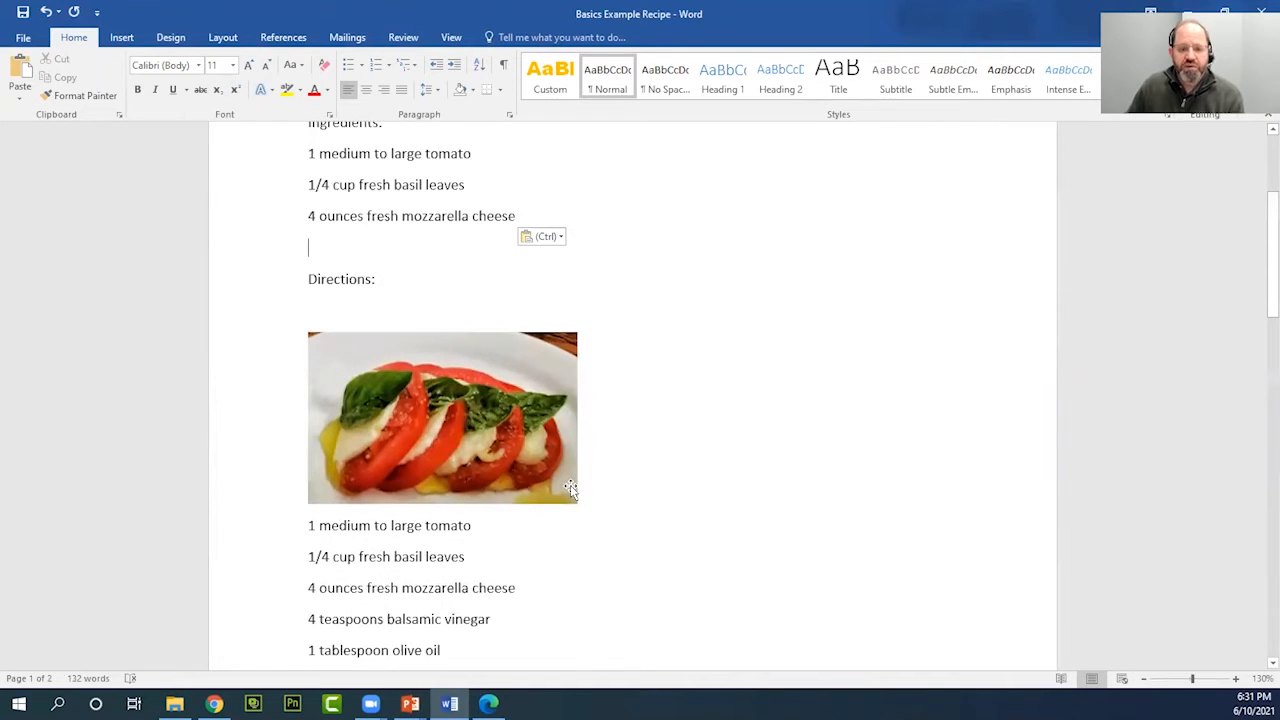
scroll(565, 490, "down", 1)
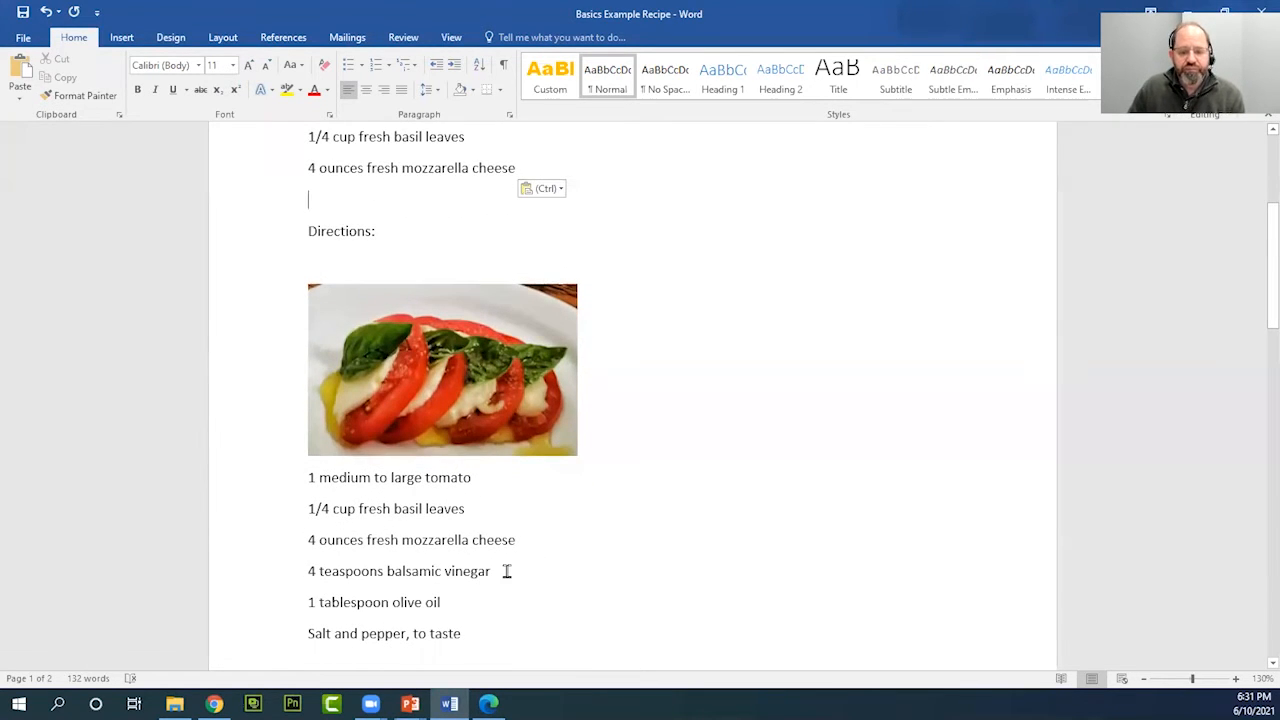
left_click_drag(462, 603, 308, 603)
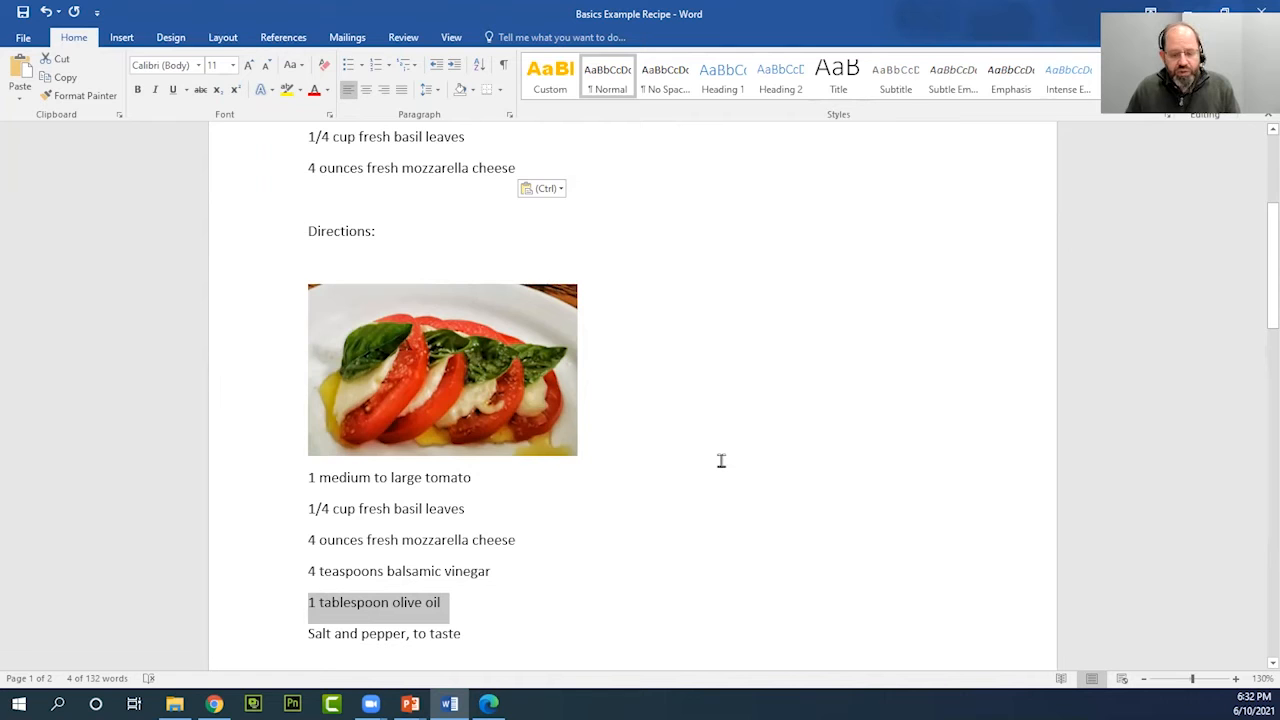
key("ctrl+c")
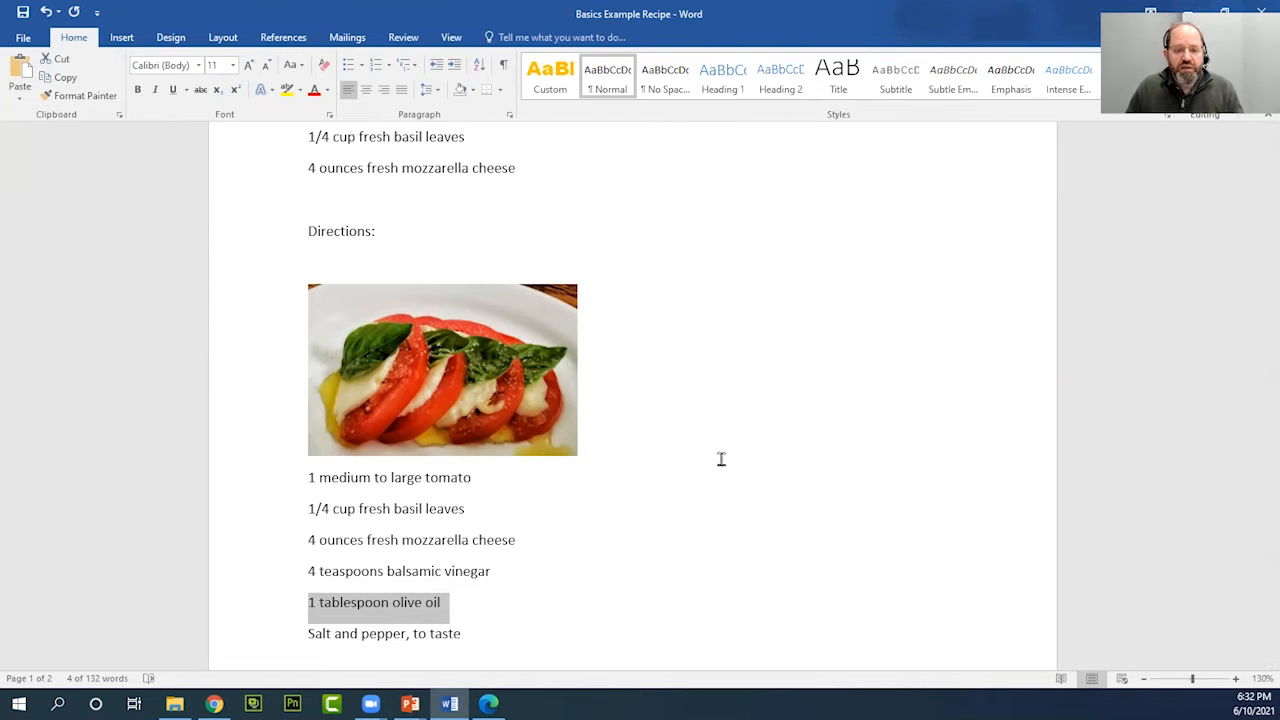
left_click(350, 200)
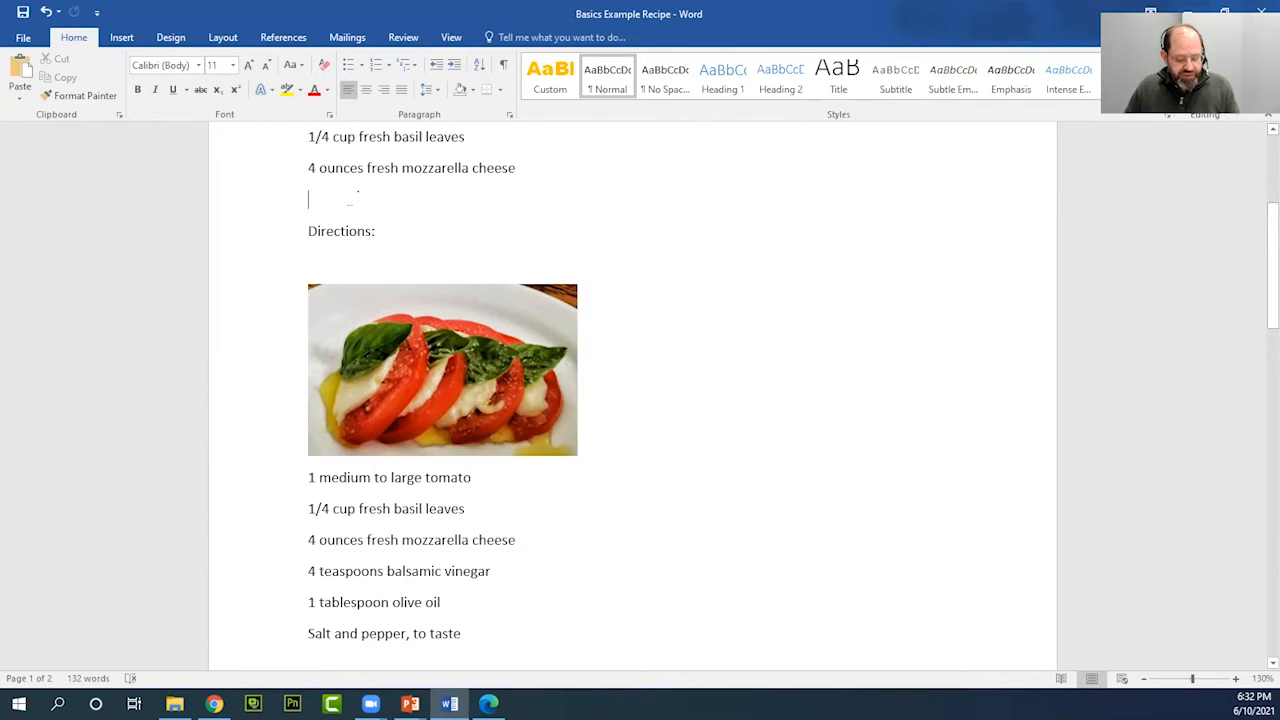
key("ctrl+v")
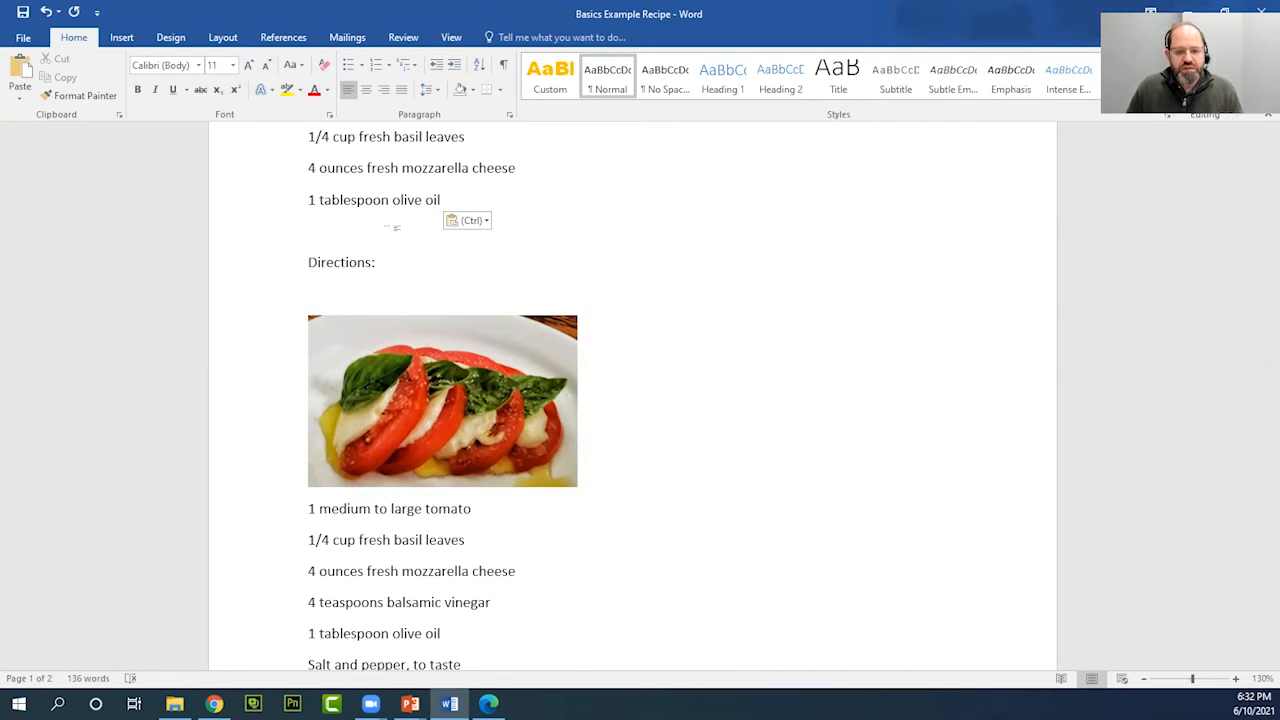
Copy the "Salt and pepper, to taste" line and paste it below the olive oil line under "Ingredients:", keeping source formatting
scroll(486, 643, "down", 2)
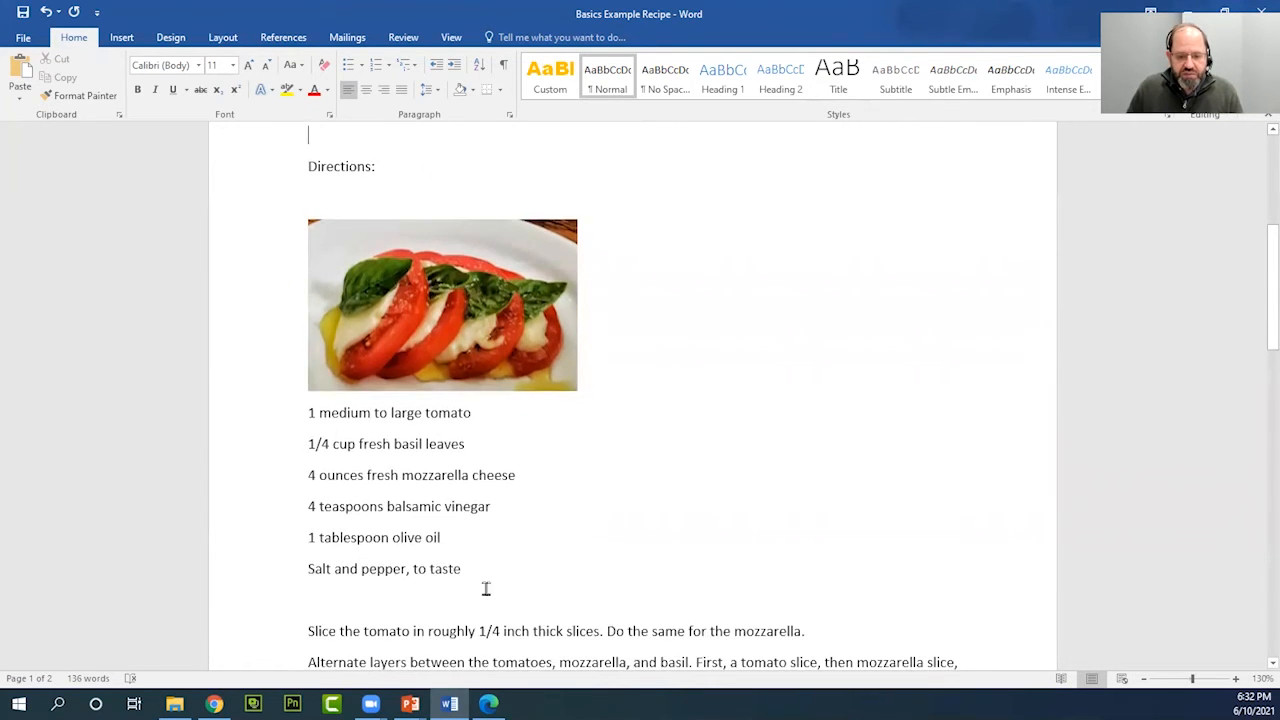
scroll(486, 494, "up", 1)
scroll(545, 594, "down", 1)
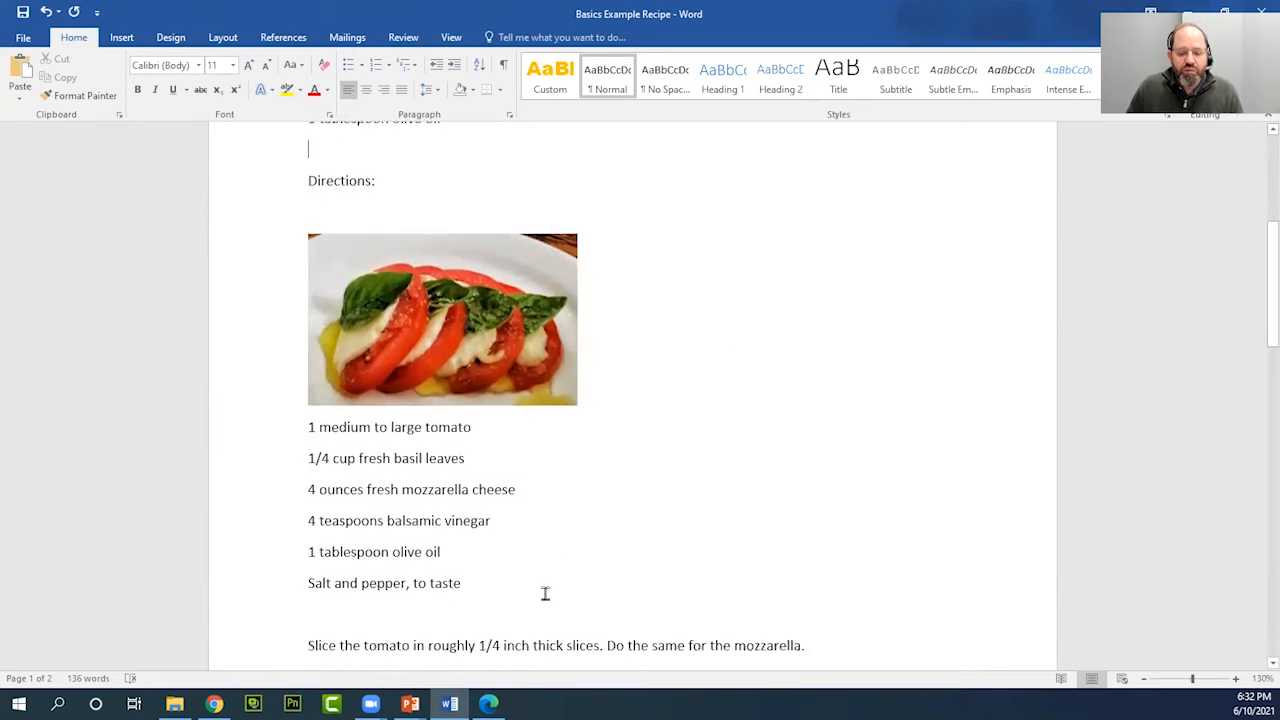
scroll(545, 594, "down", 1)
left_click_drag(486, 571, 316, 575)
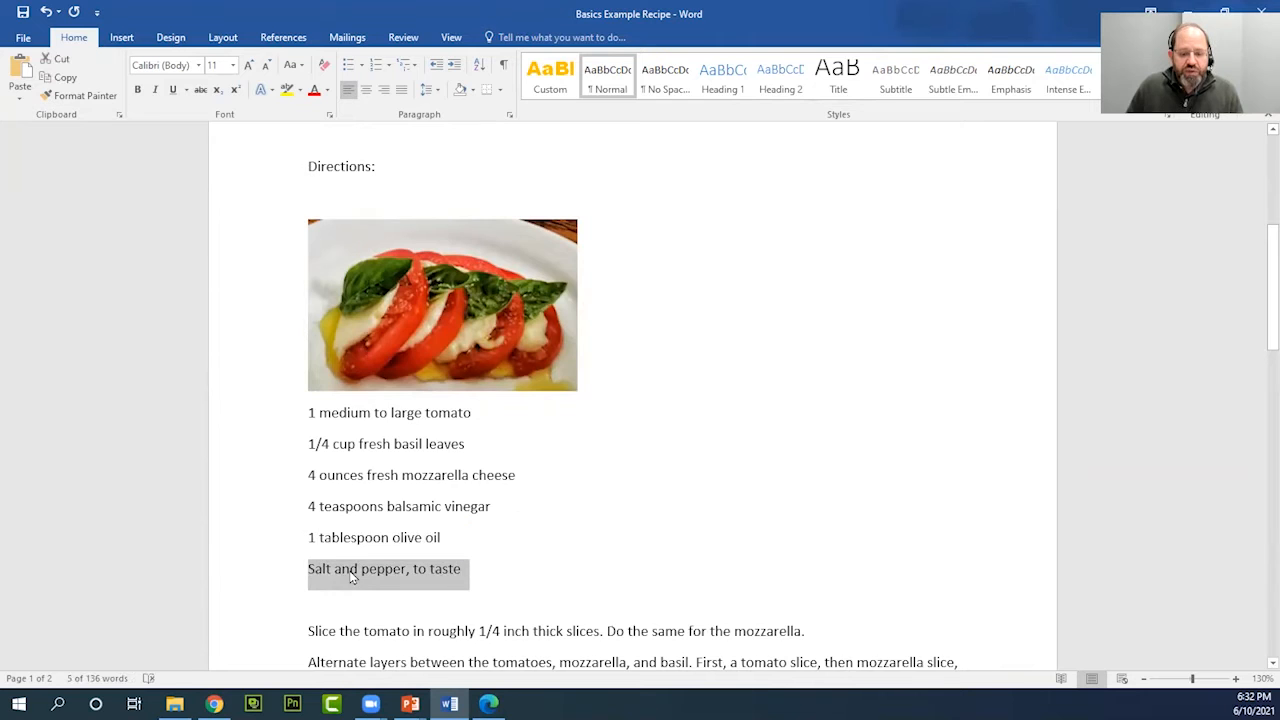
right_click(355, 577)
left_click(392, 381)
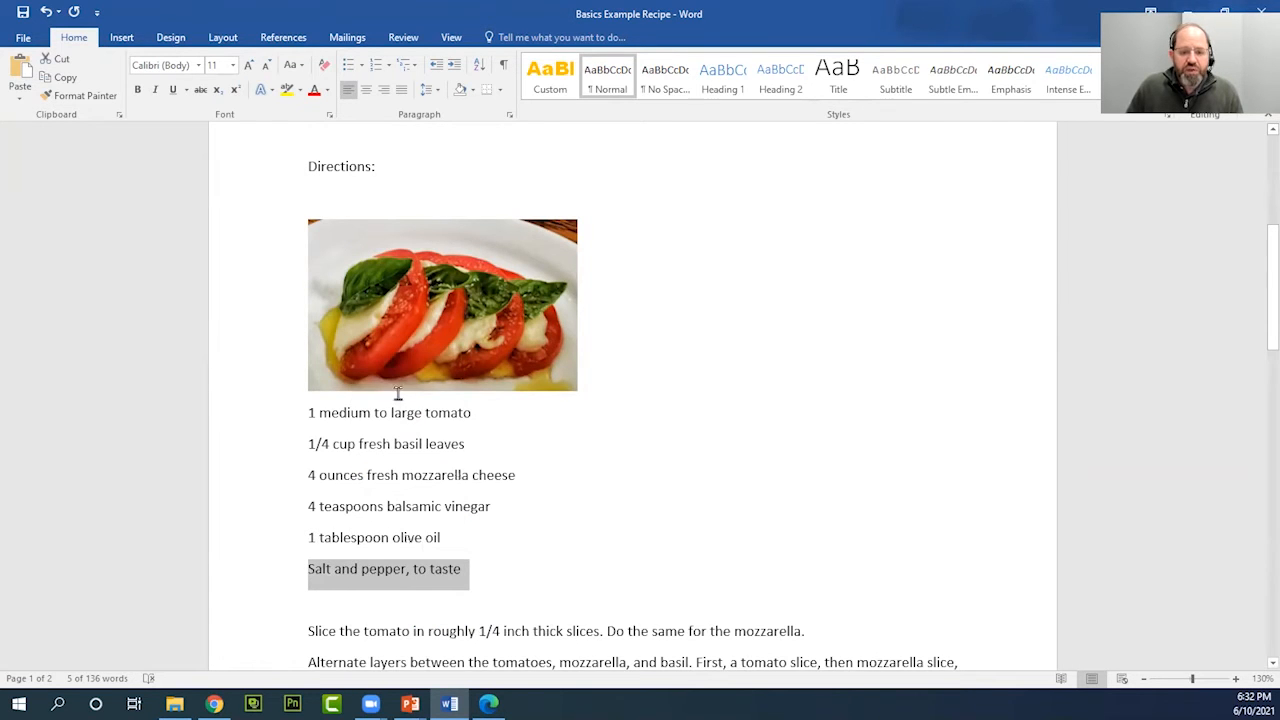
scroll(370, 206, "up", 3)
left_click(332, 280)
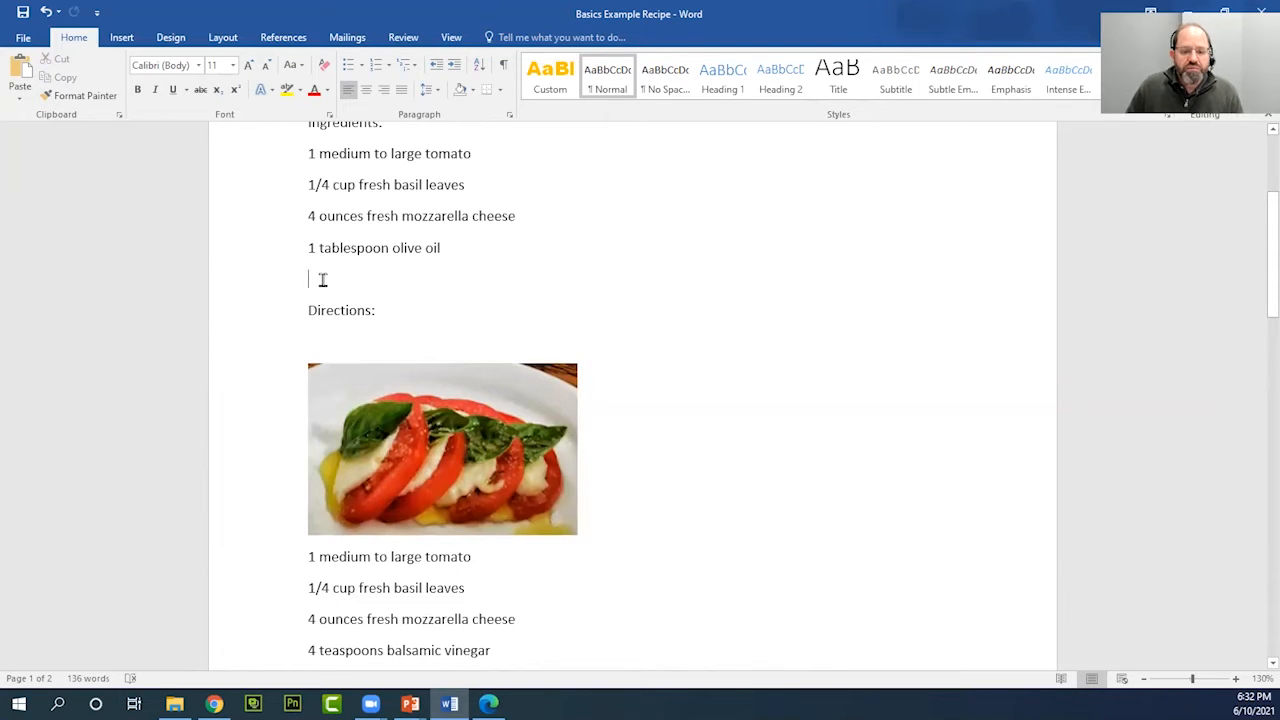
right_click(322, 279)
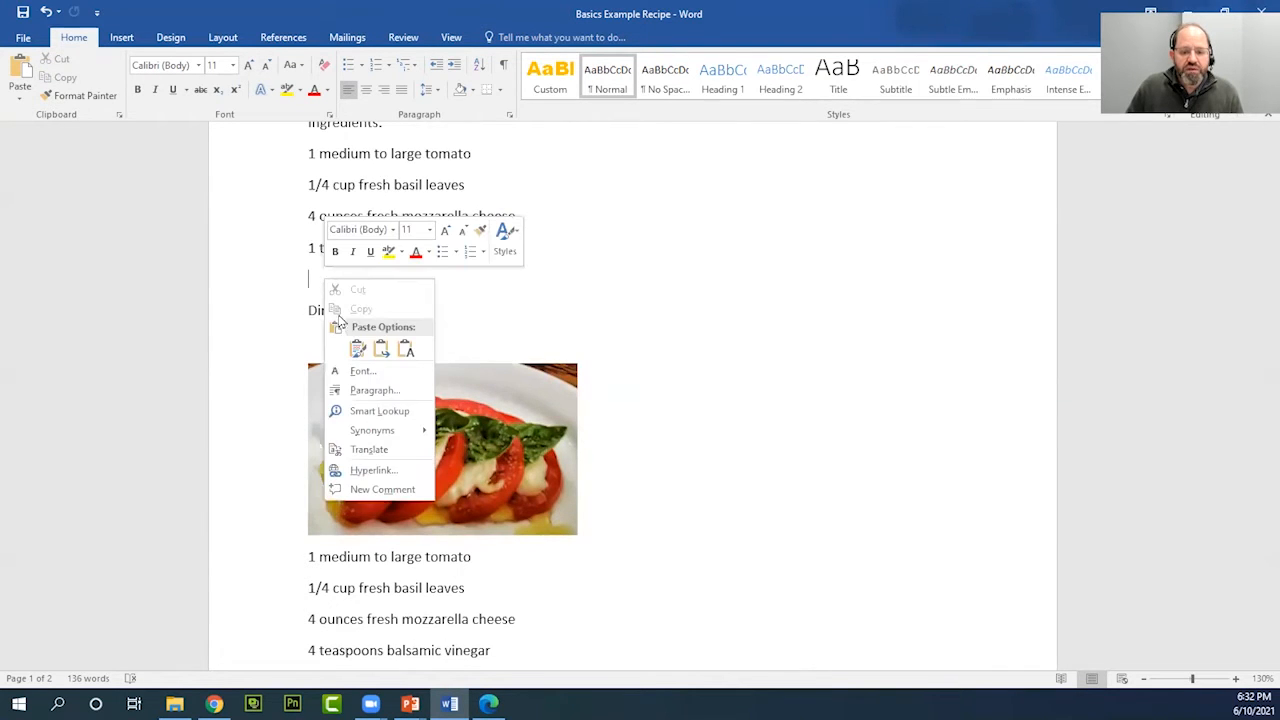
left_click(359, 346)
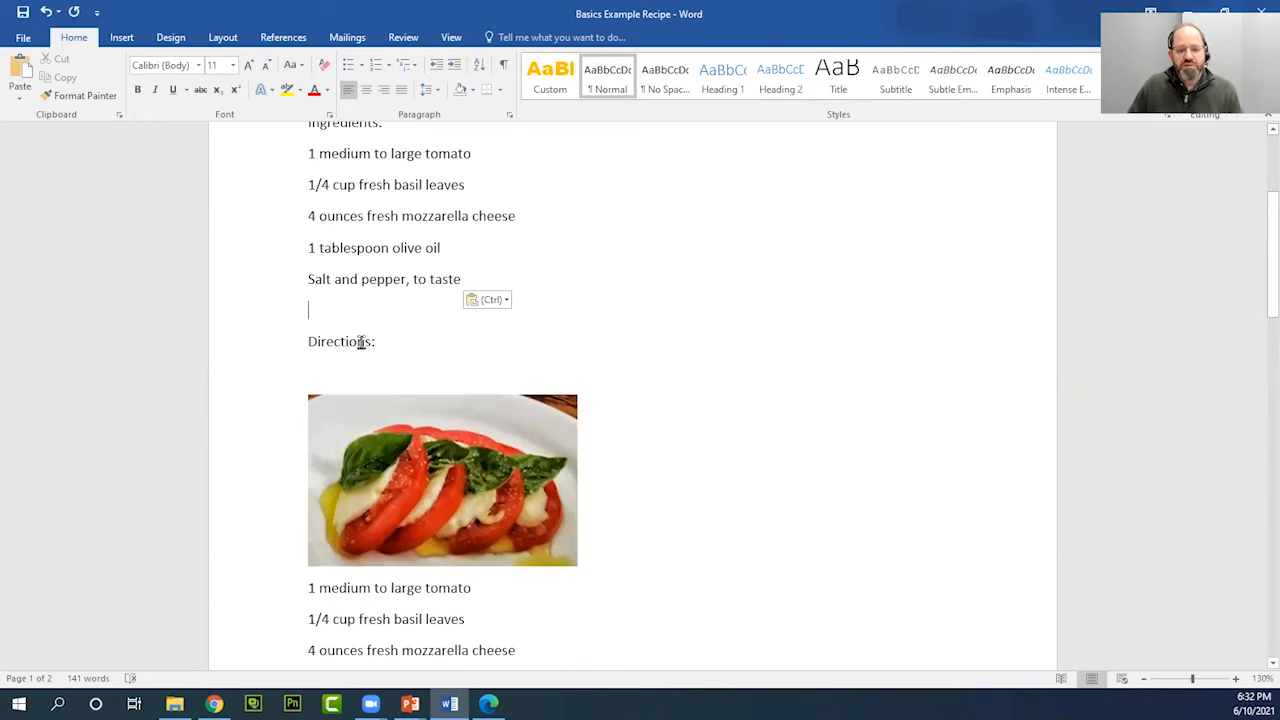
Delete the original ingredient lines below the photo, from "1 medium to large tomato" through "Salt and pepper, to taste"
scroll(361, 340, "up", 2)
scroll(362, 344, "down", 5)
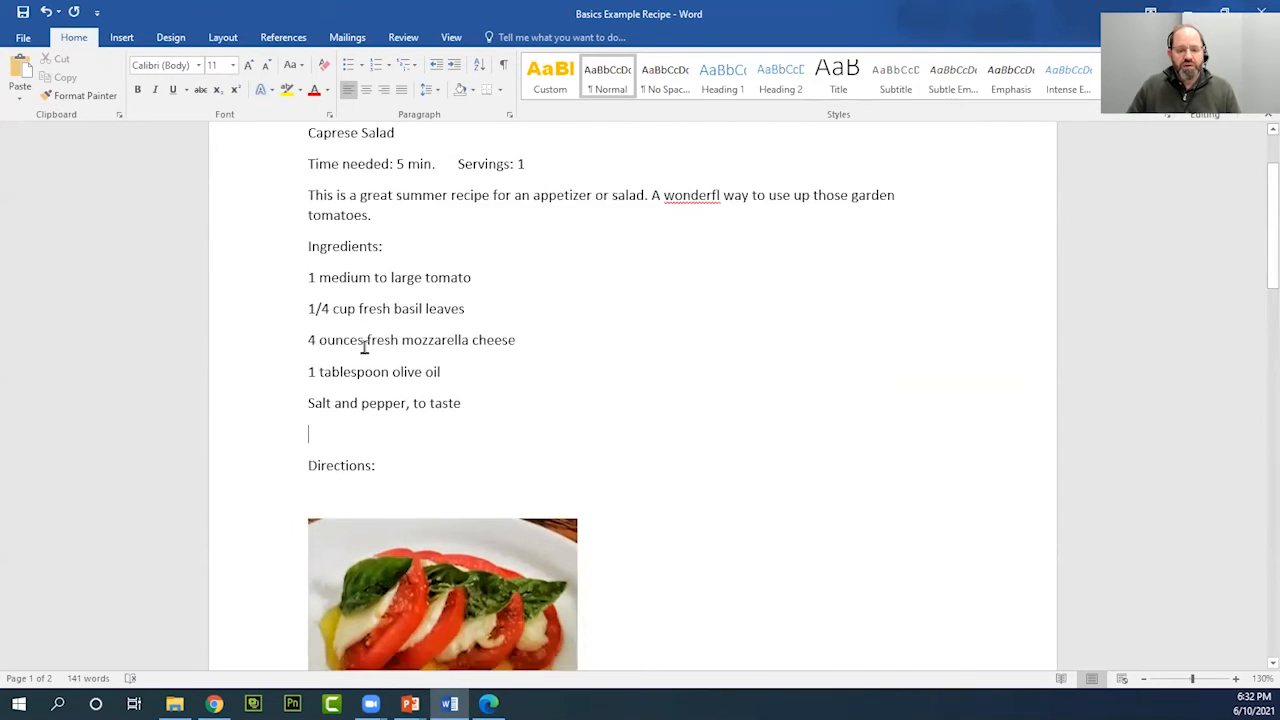
scroll(364, 348, "down", 3)
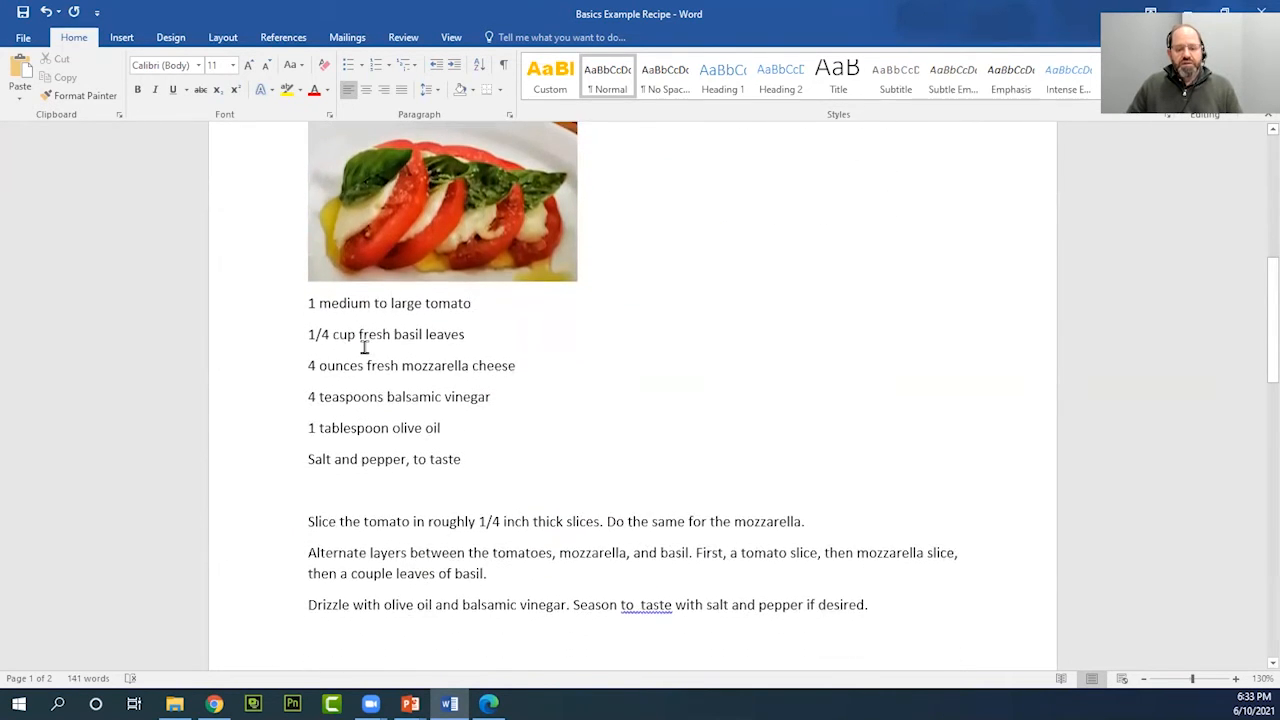
left_click_drag(449, 451, 305, 312)
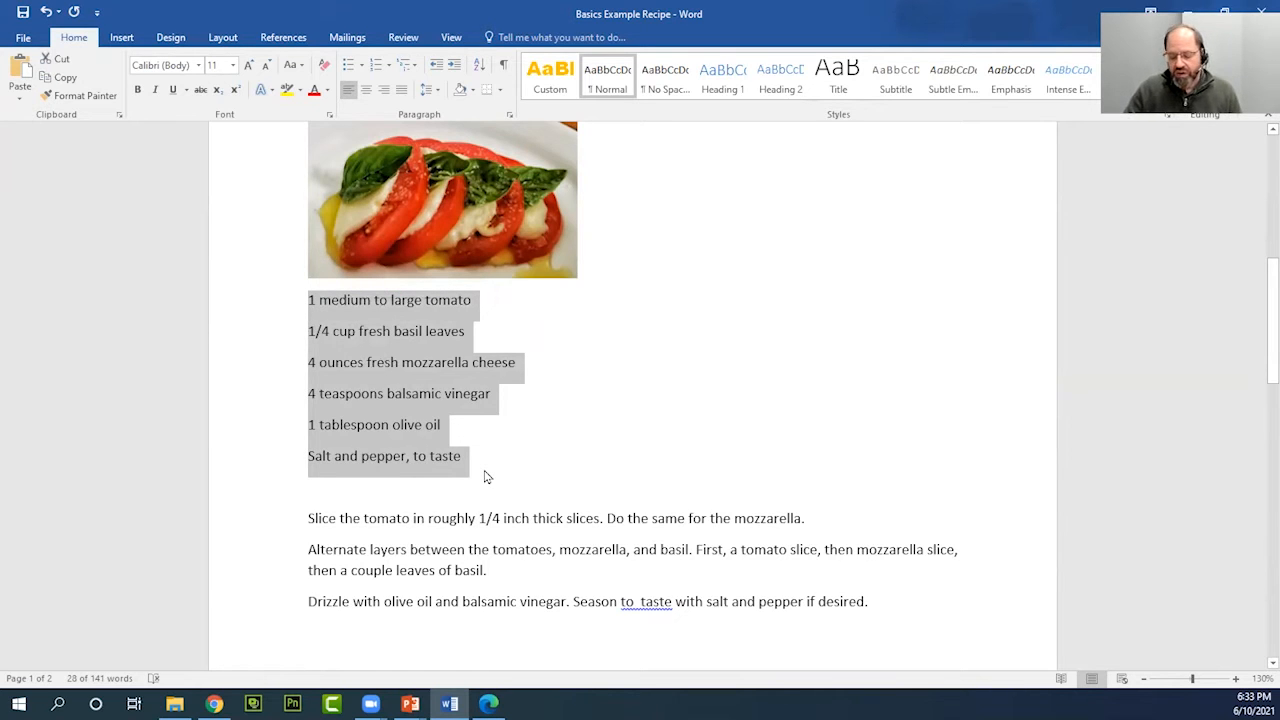
key("Delete")
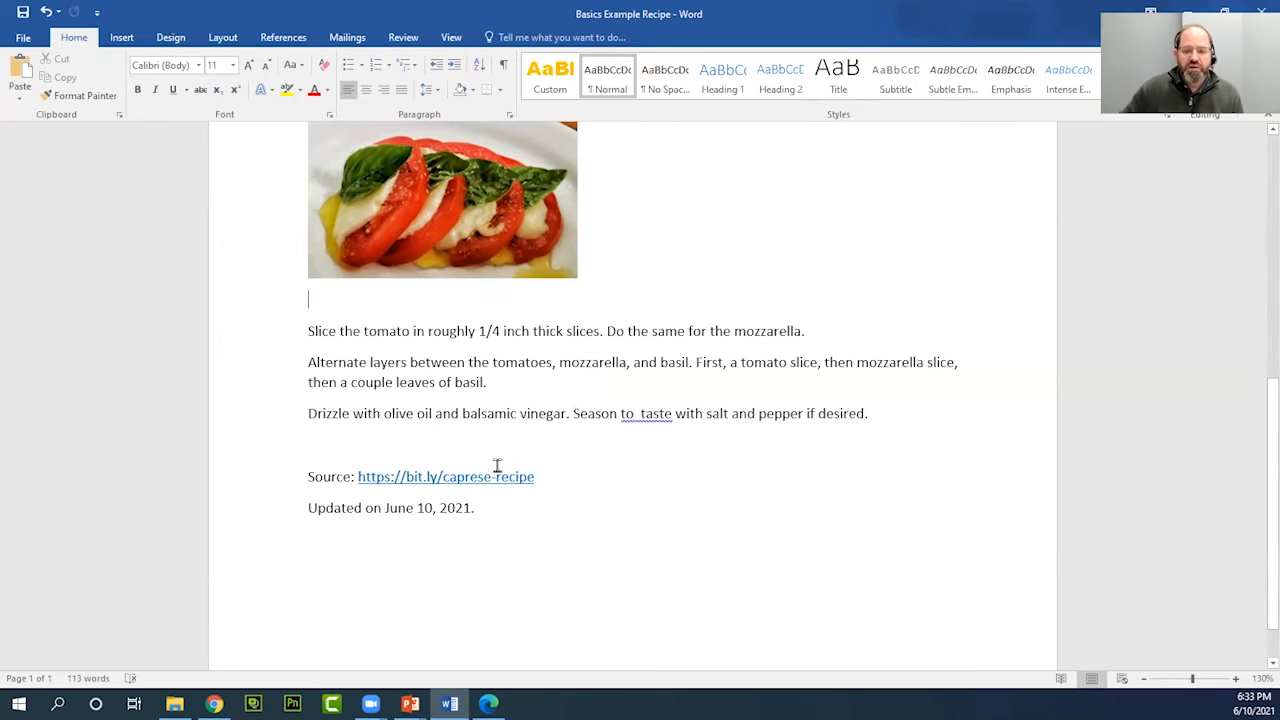
Review the ingredient list, the empty line under "Directions:" and the instruction paragraphs below the photo
scroll(485, 467, "up", 5)
scroll(487, 464, "up", 3)
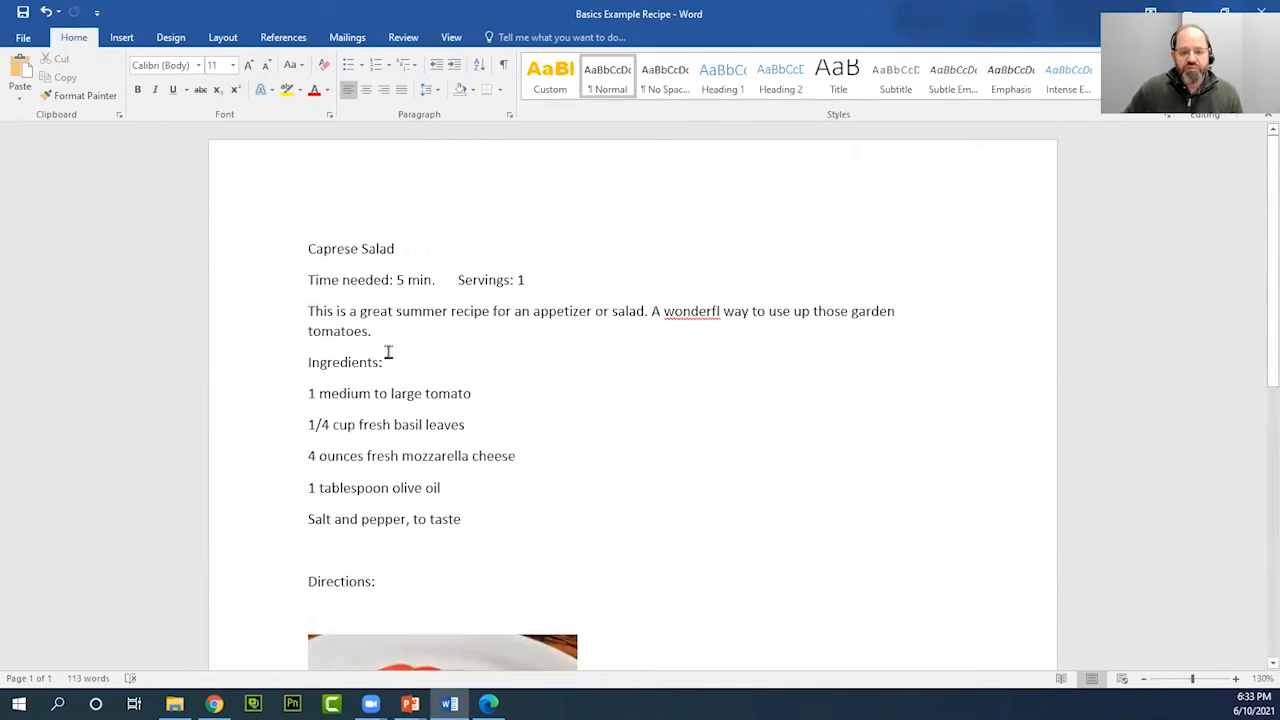
scroll(385, 460, "down", 1)
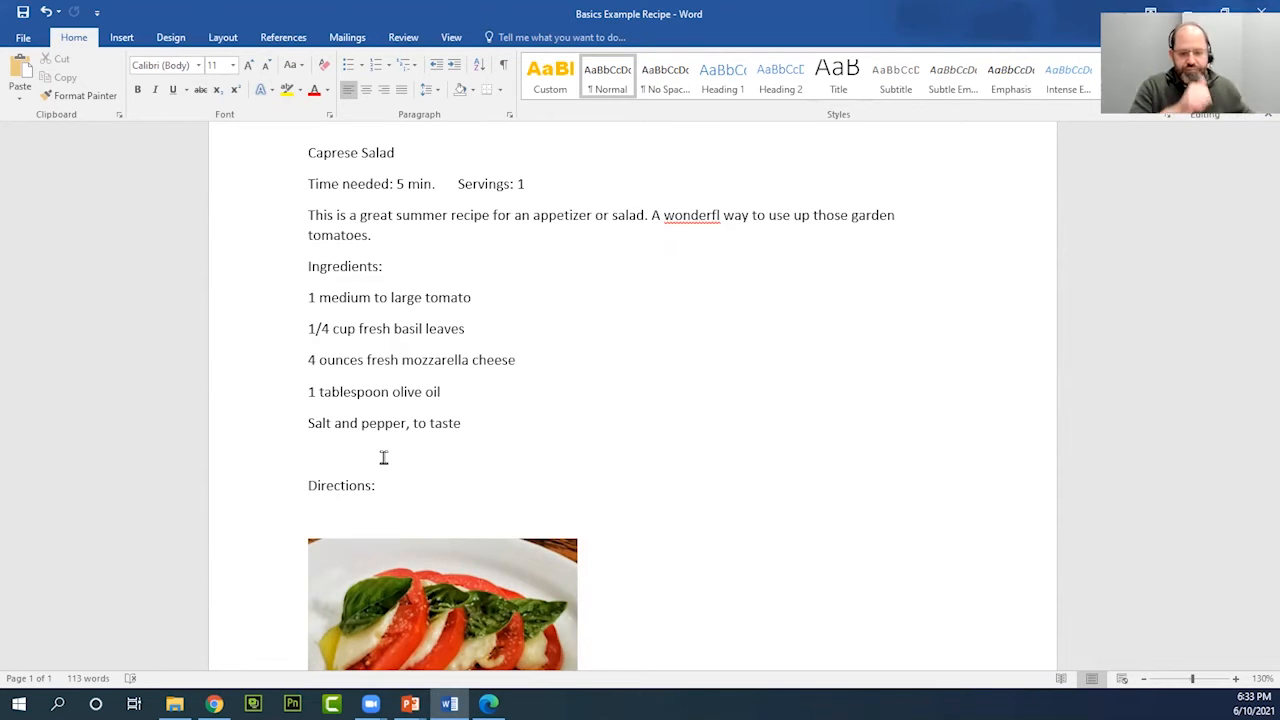
scroll(375, 445, "down", 5)
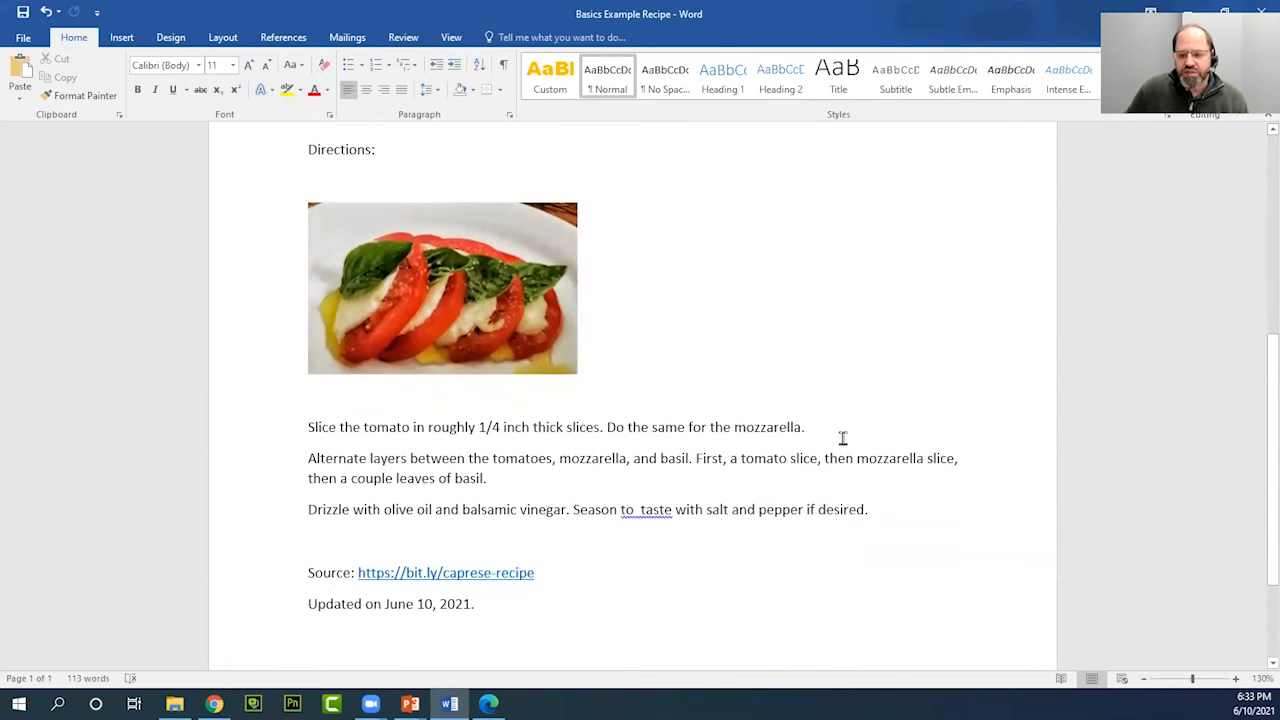
scroll(410, 314, "up", 2)
scroll(409, 314, "up", 2)
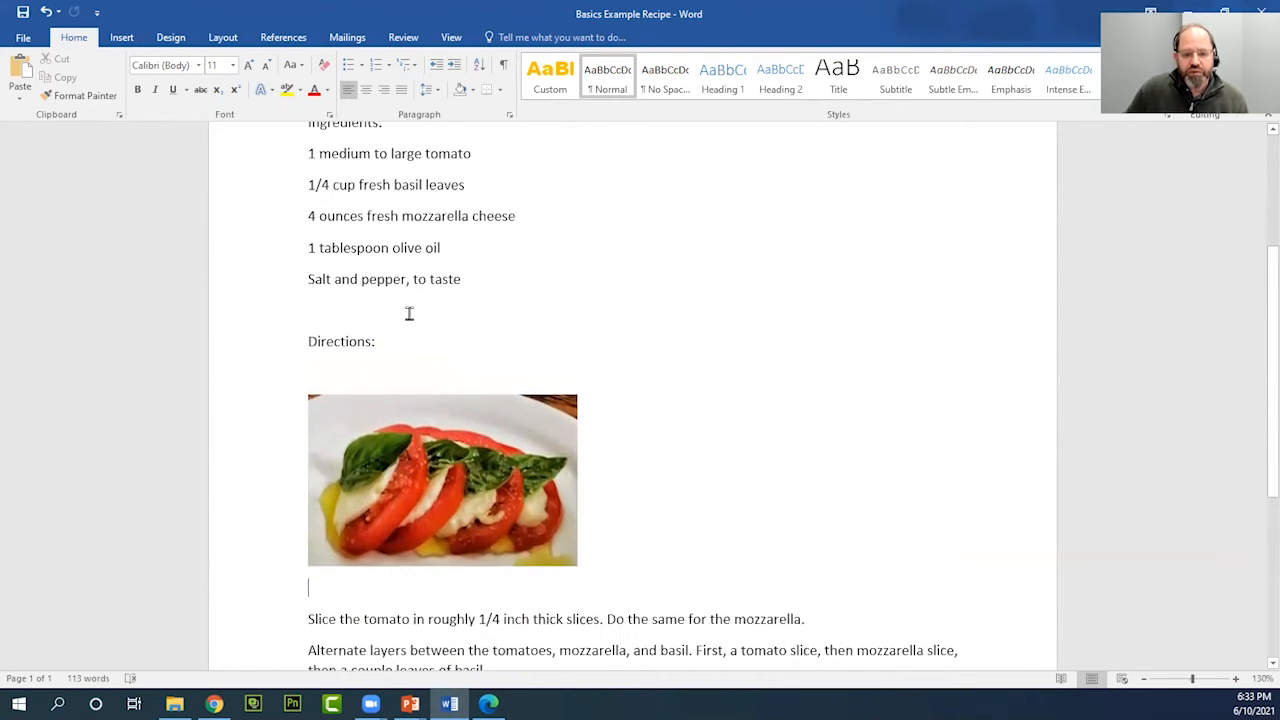
scroll(343, 379, "down", 1)
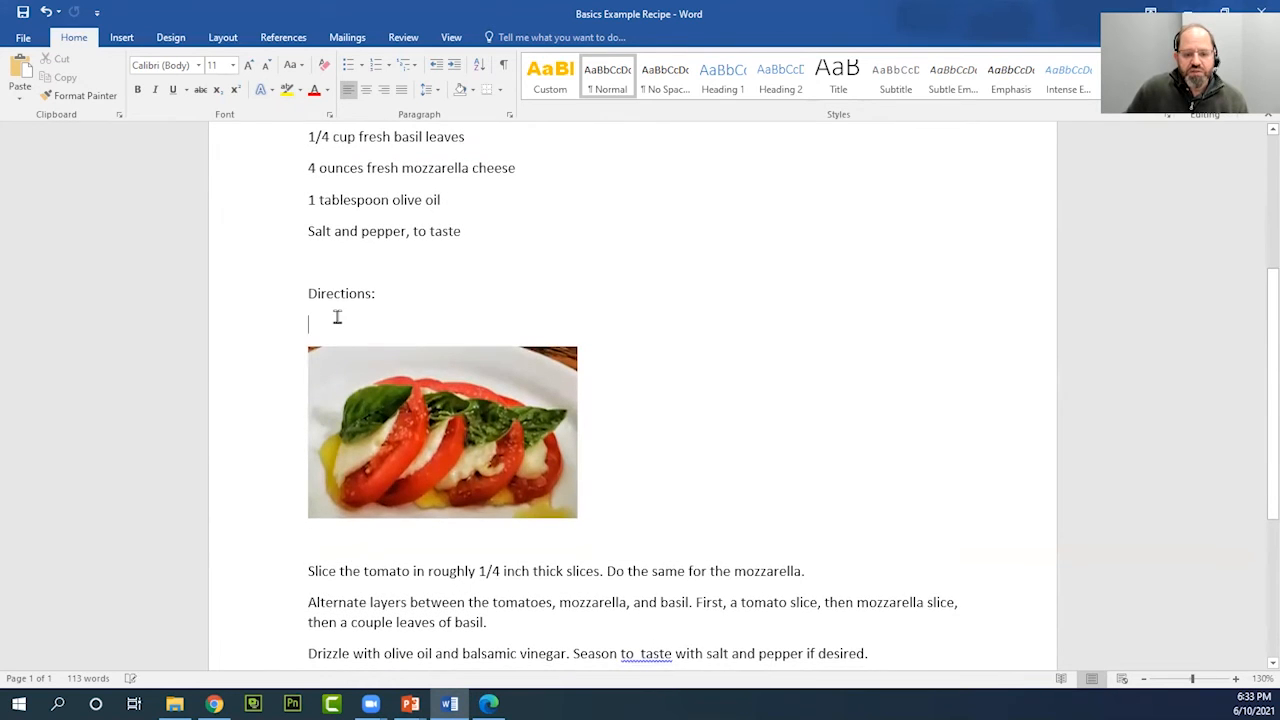
scroll(340, 560, "down", 2)
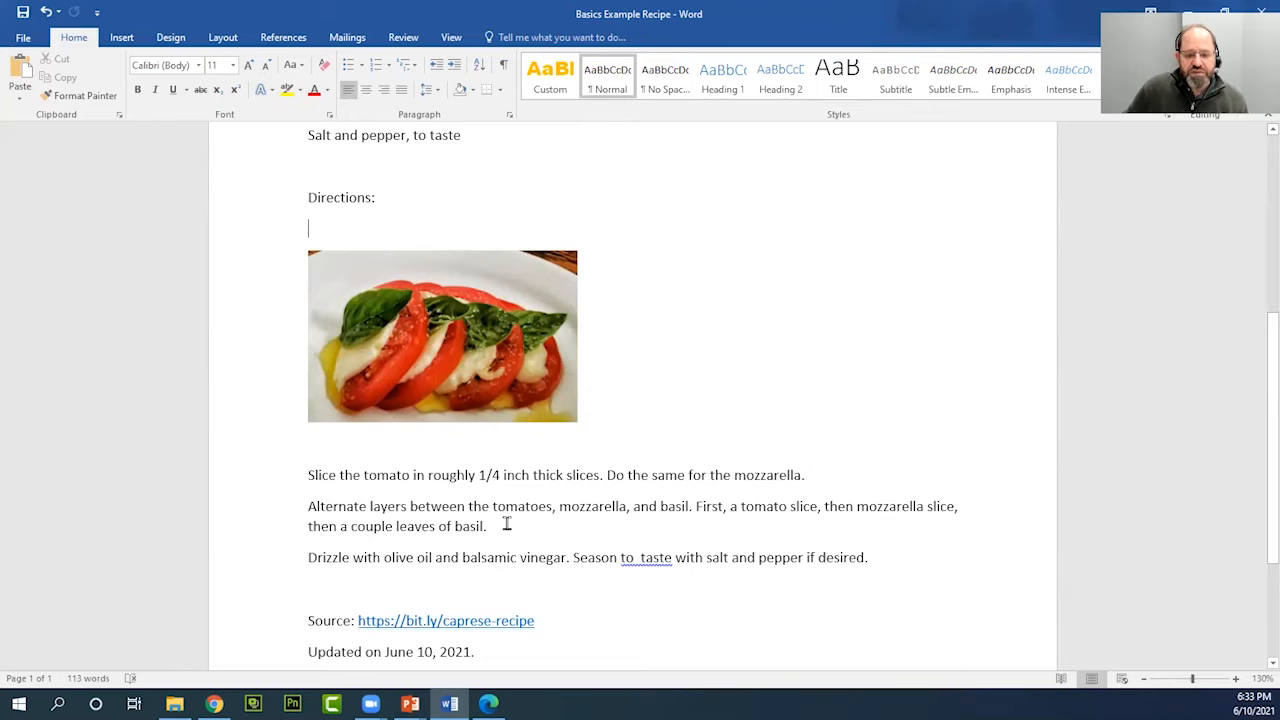
left_click_drag(505, 525, 301, 511)
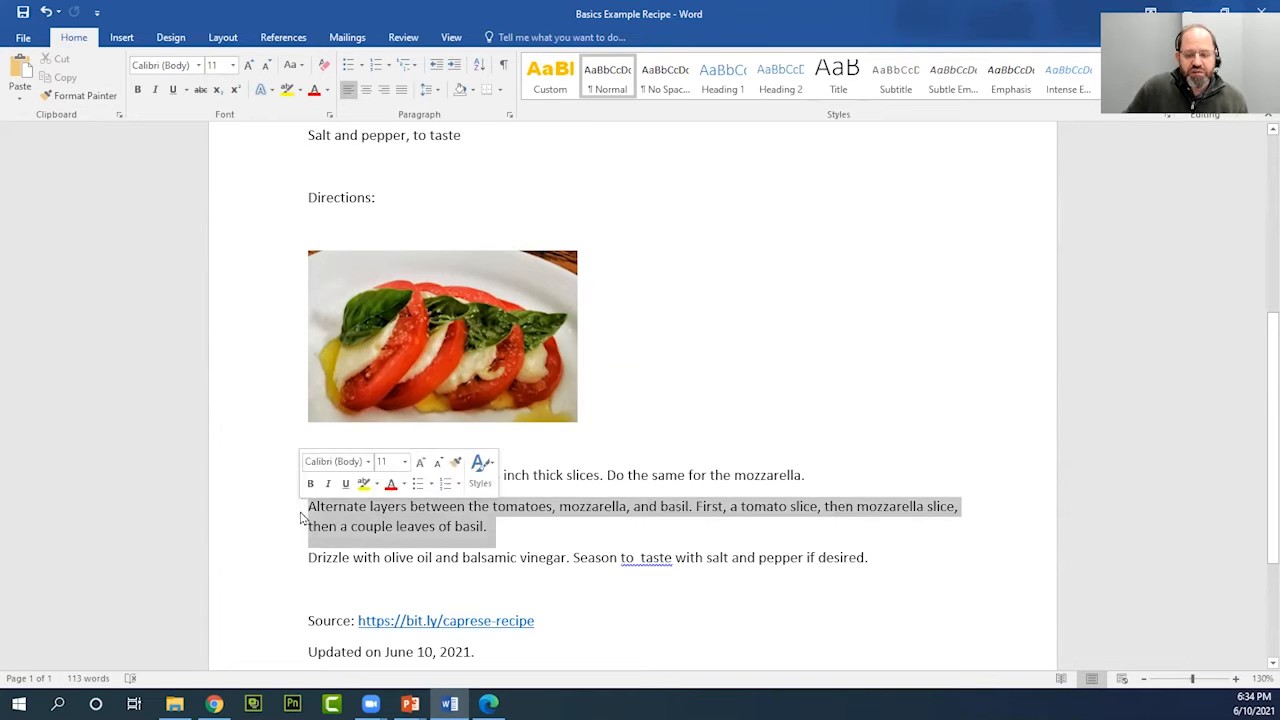
left_click(364, 508)
left_click_drag(309, 474, 958, 506)
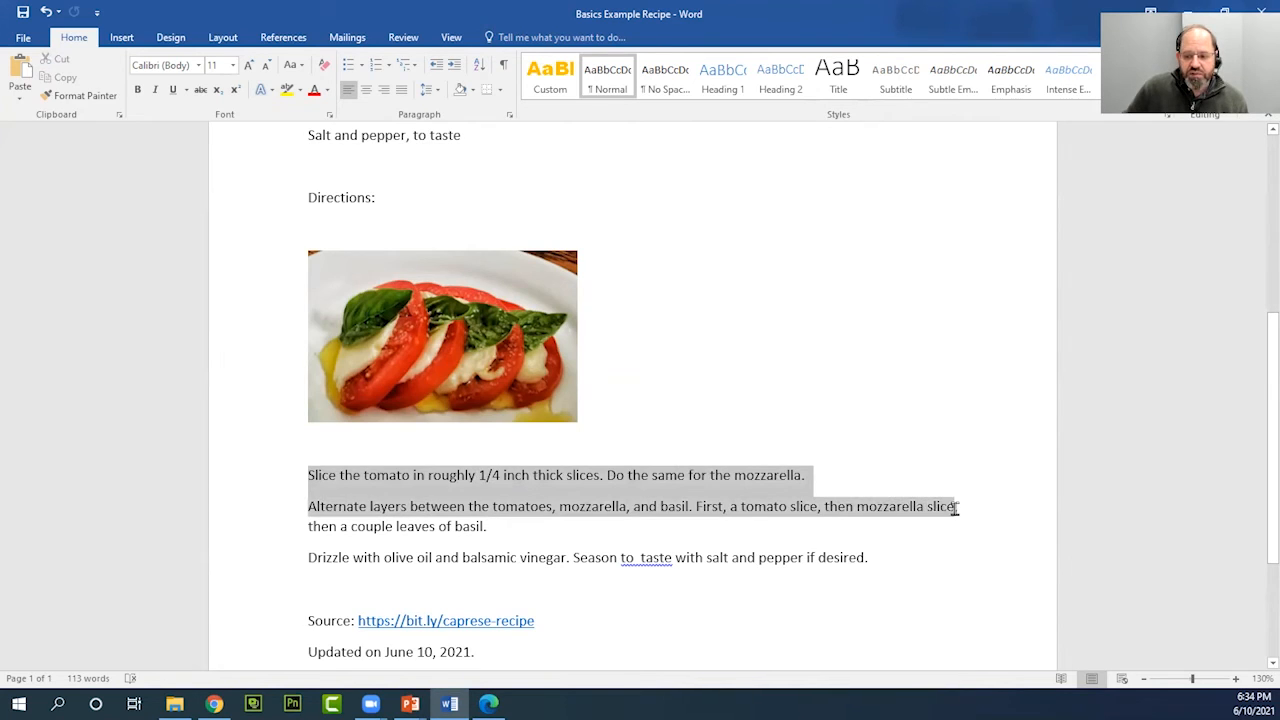
left_click(335, 489)
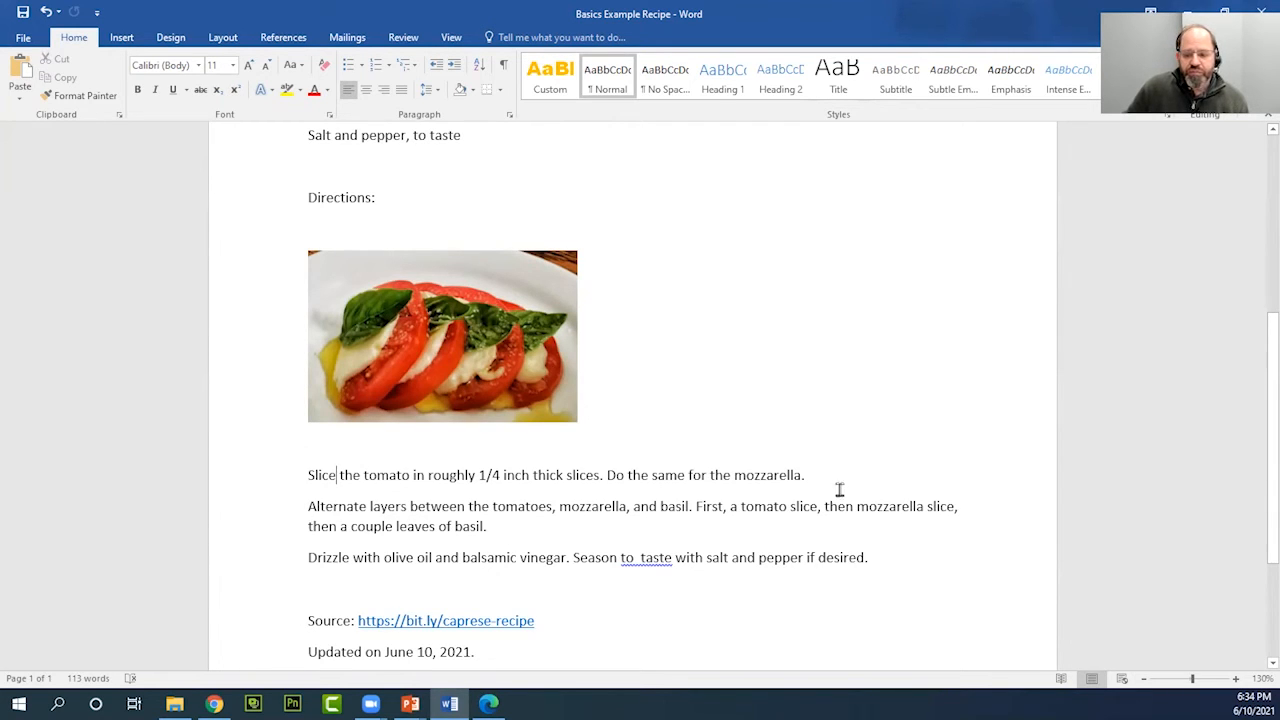
Copy the "Slice the tomato" paragraph below the photo and paste it on the empty line under "Directions:", keeping source formatting
left_click_drag(833, 475, 291, 474)
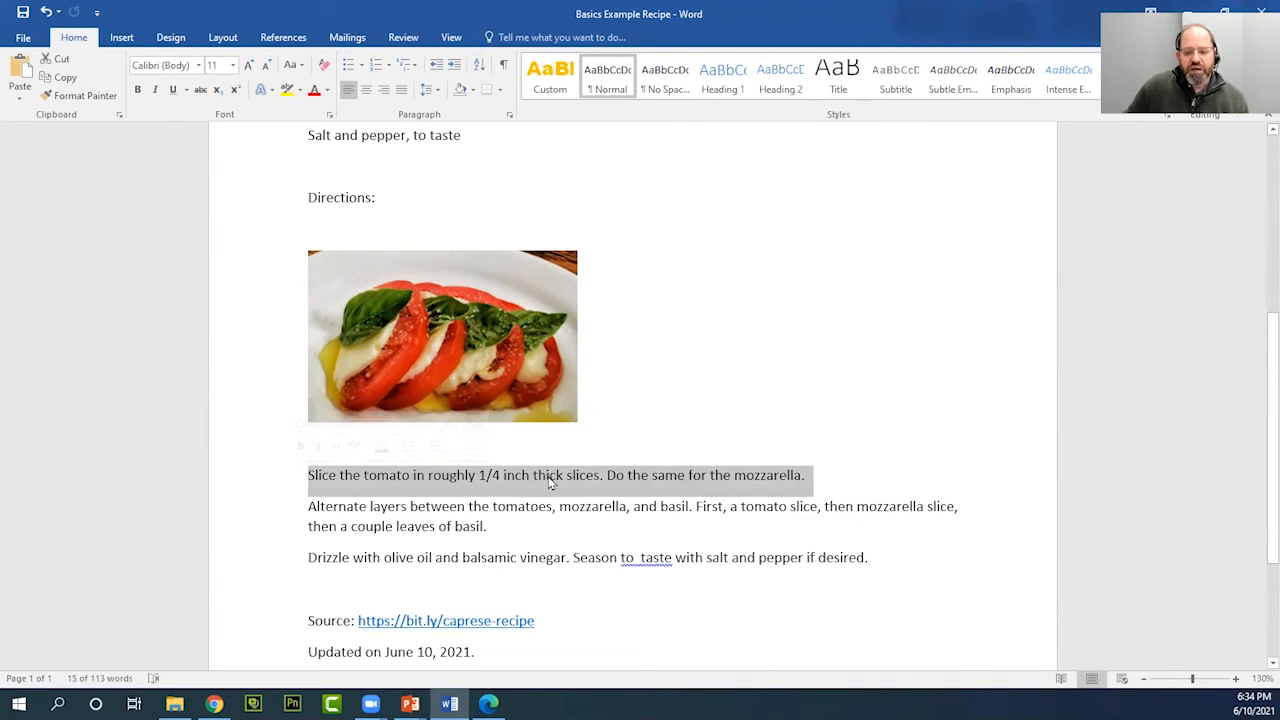
right_click(410, 488)
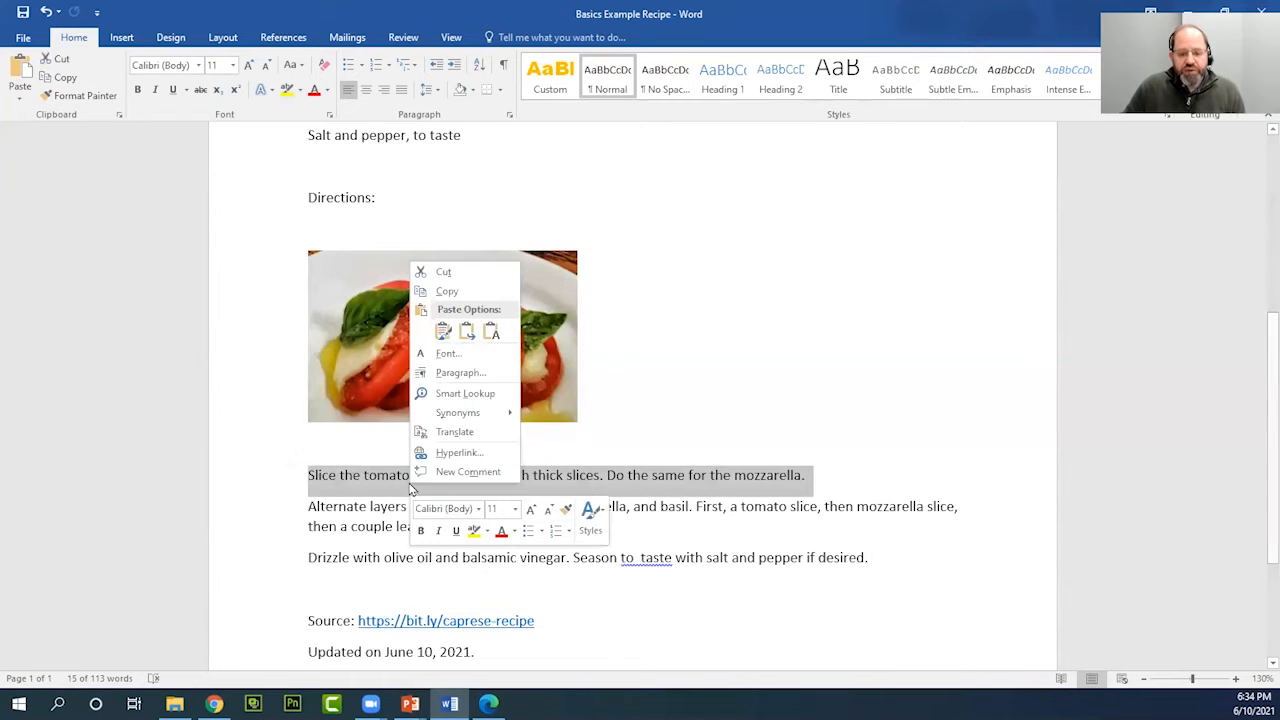
left_click(447, 292)
left_click(330, 226)
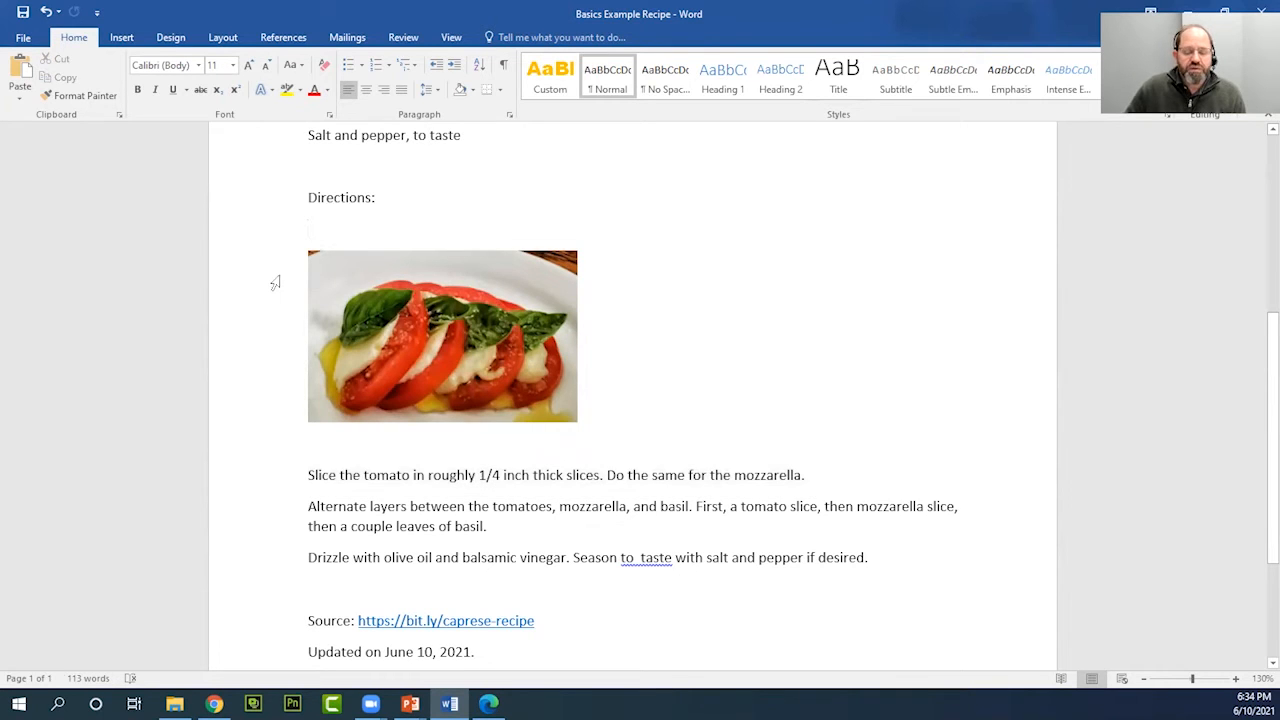
right_click(329, 229)
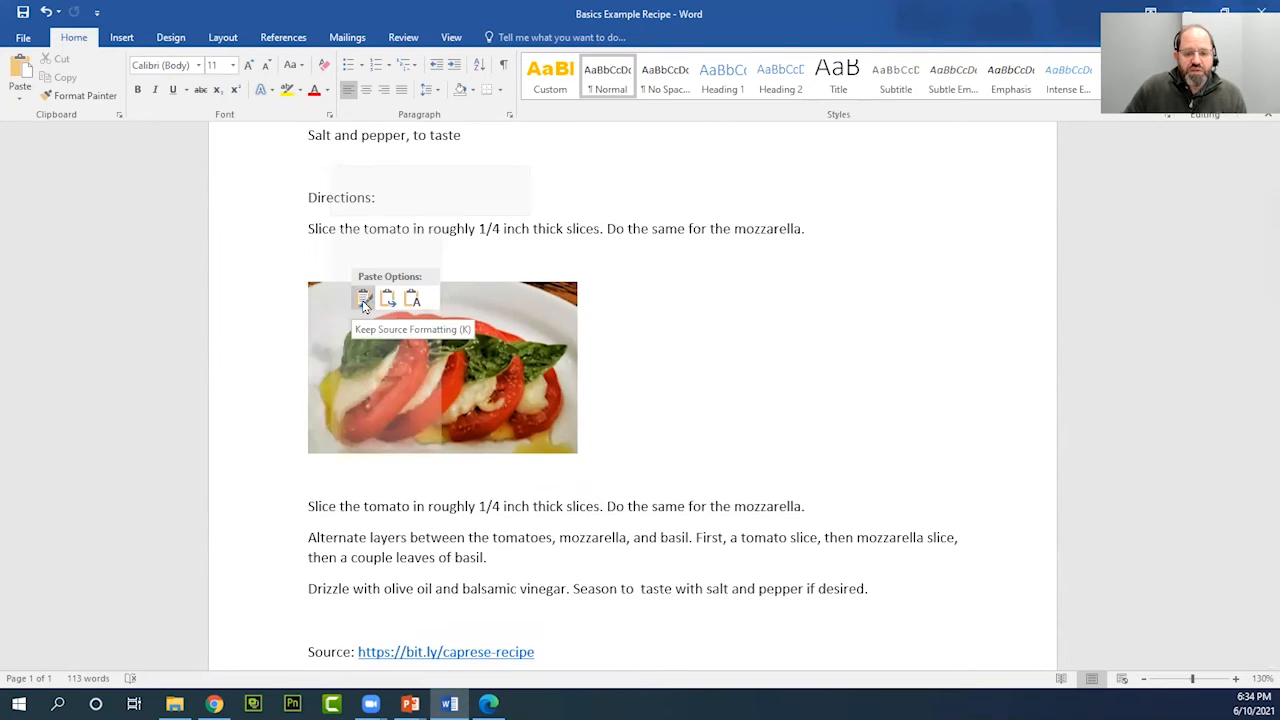
left_click(363, 300)
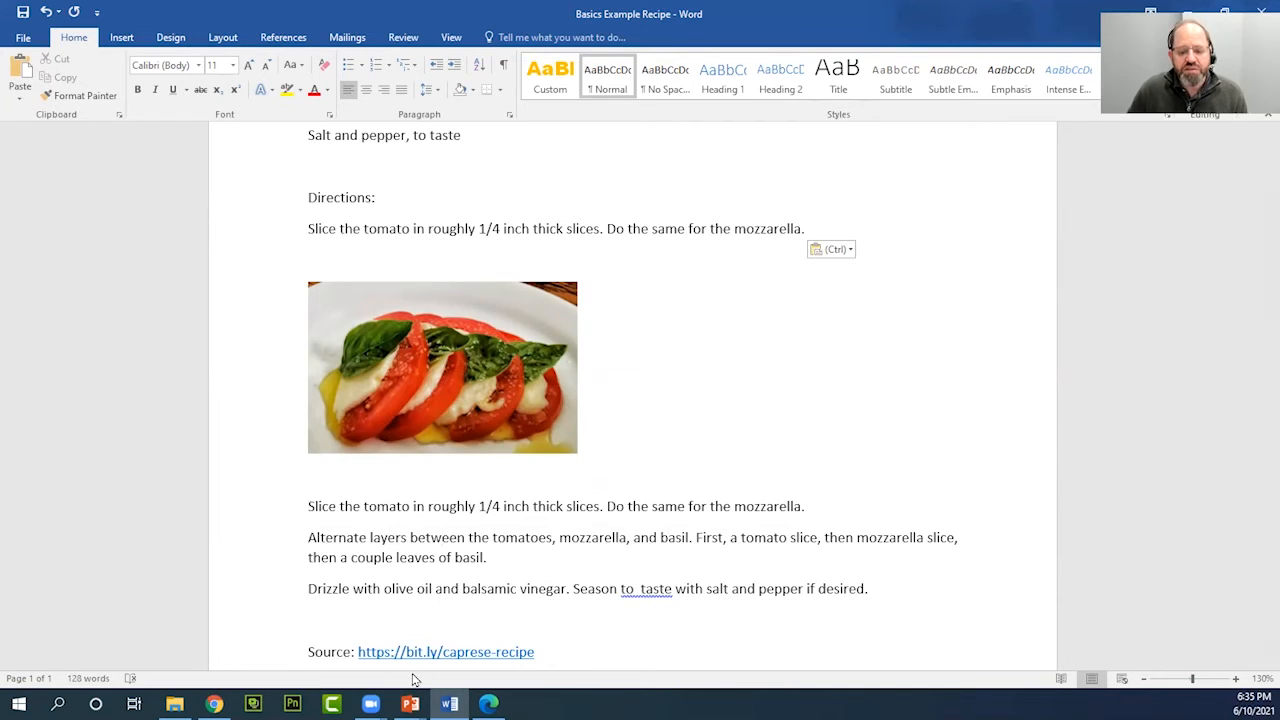
Select individual words in the "Alternate layers" paragraph: "between", "tomatoes", "mozzarella" and "tomato"
double_click(433, 540)
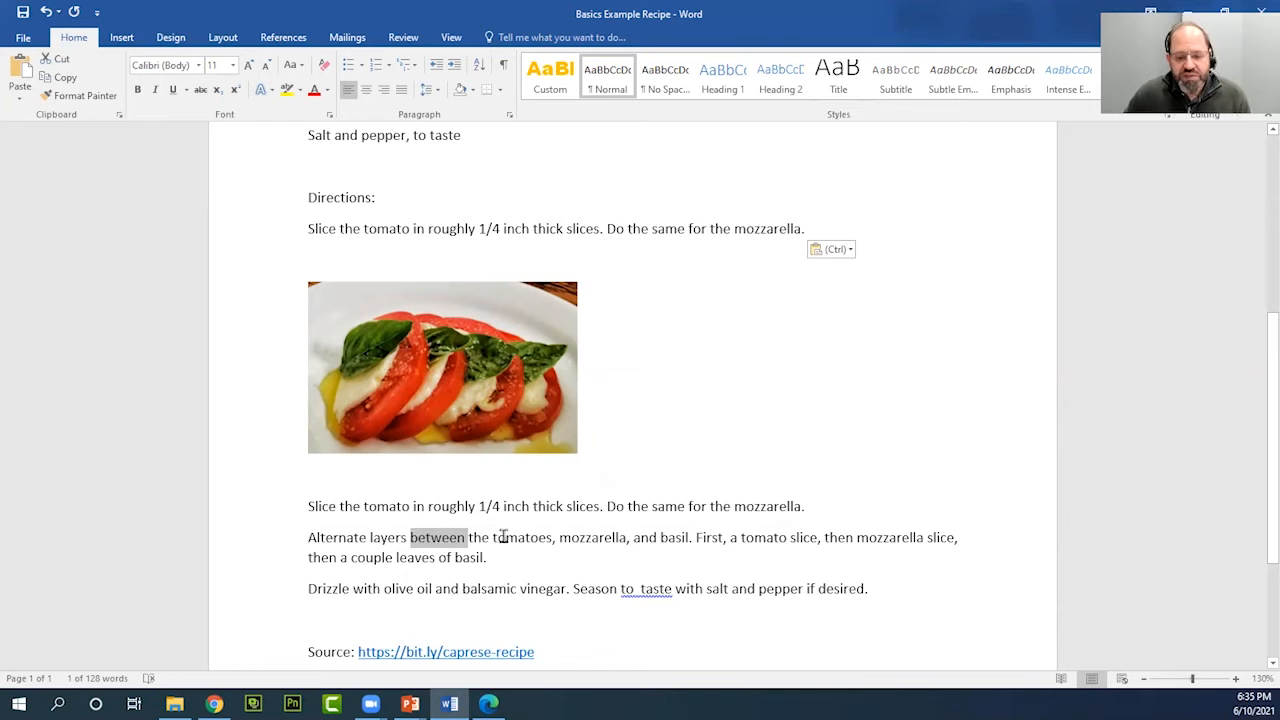
left_click_drag(492, 538, 545, 540)
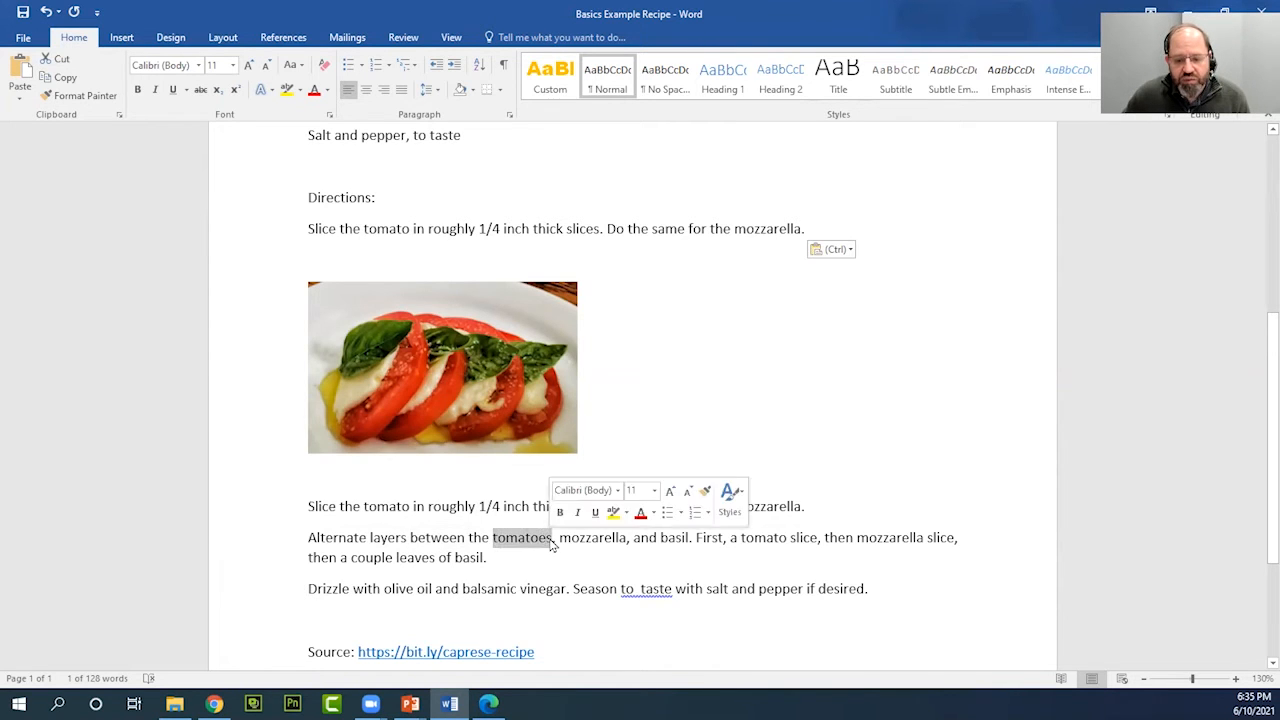
left_click(603, 538)
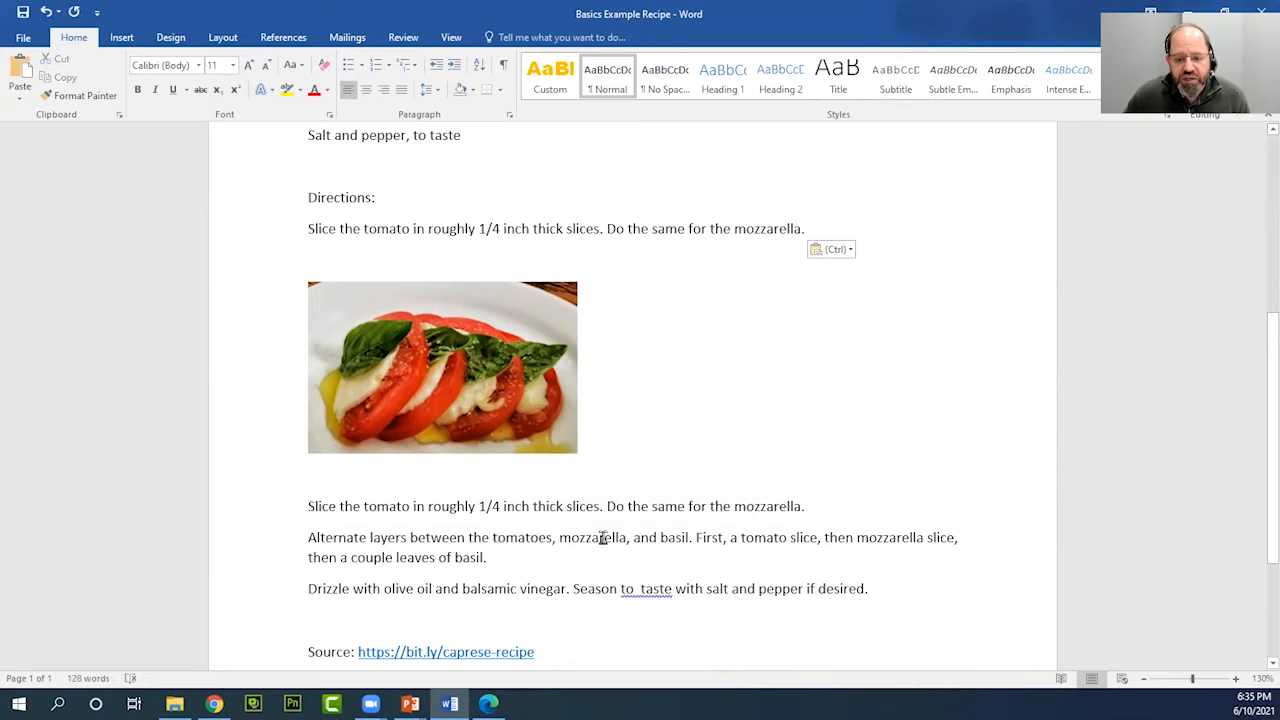
double_click(508, 538)
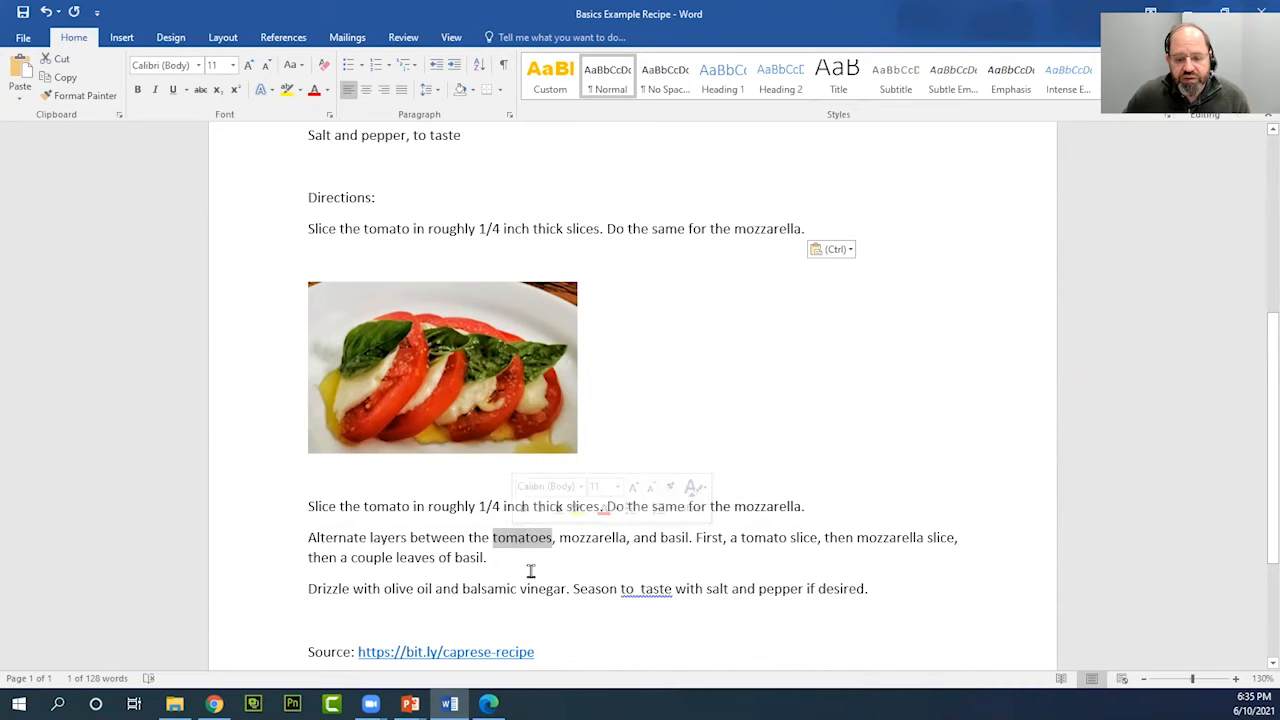
double_click(596, 545)
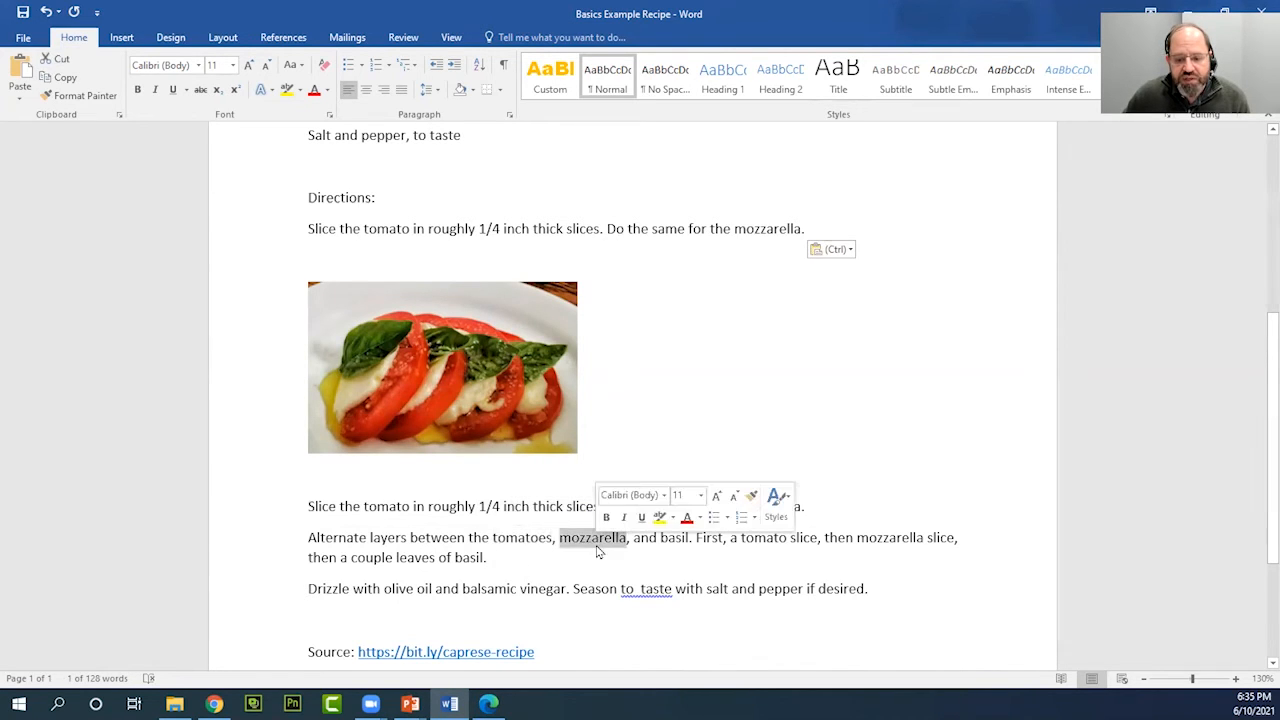
double_click(758, 546)
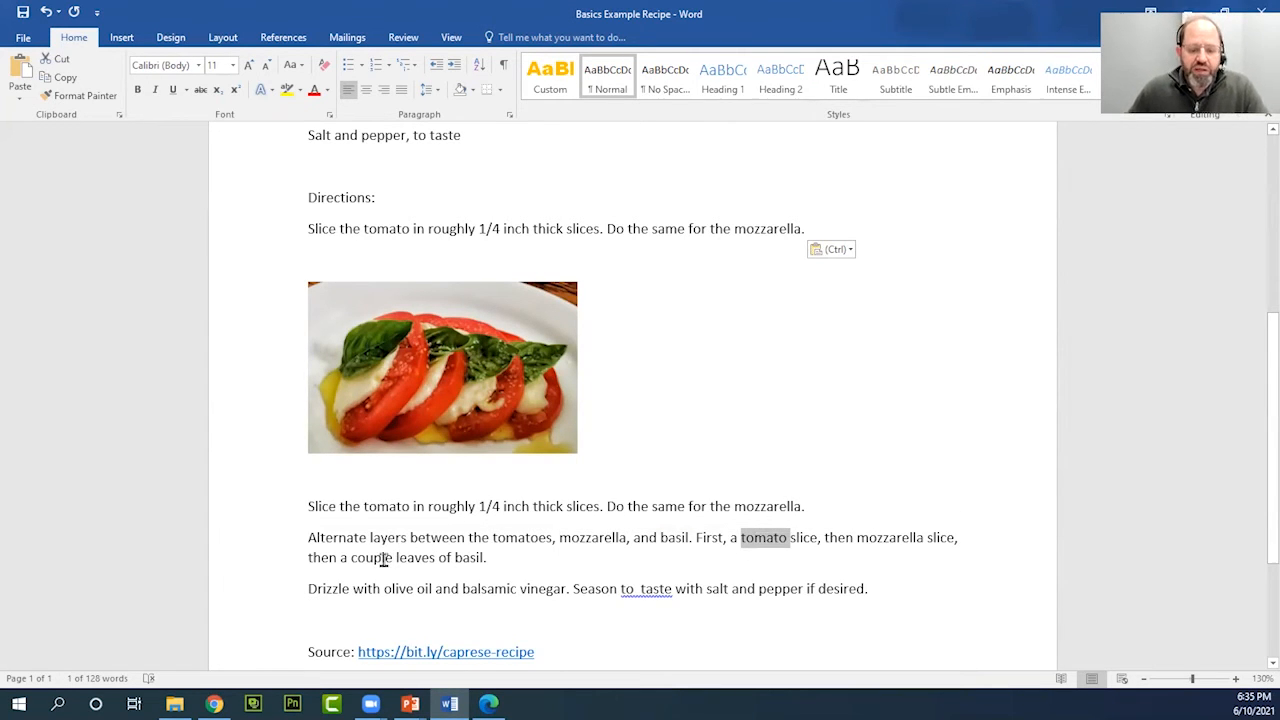
Select the first line of the "Alternate layers" paragraph, and the phrase "the tomato in" in the paragraph above it, clearing each selection
left_click(260, 540)
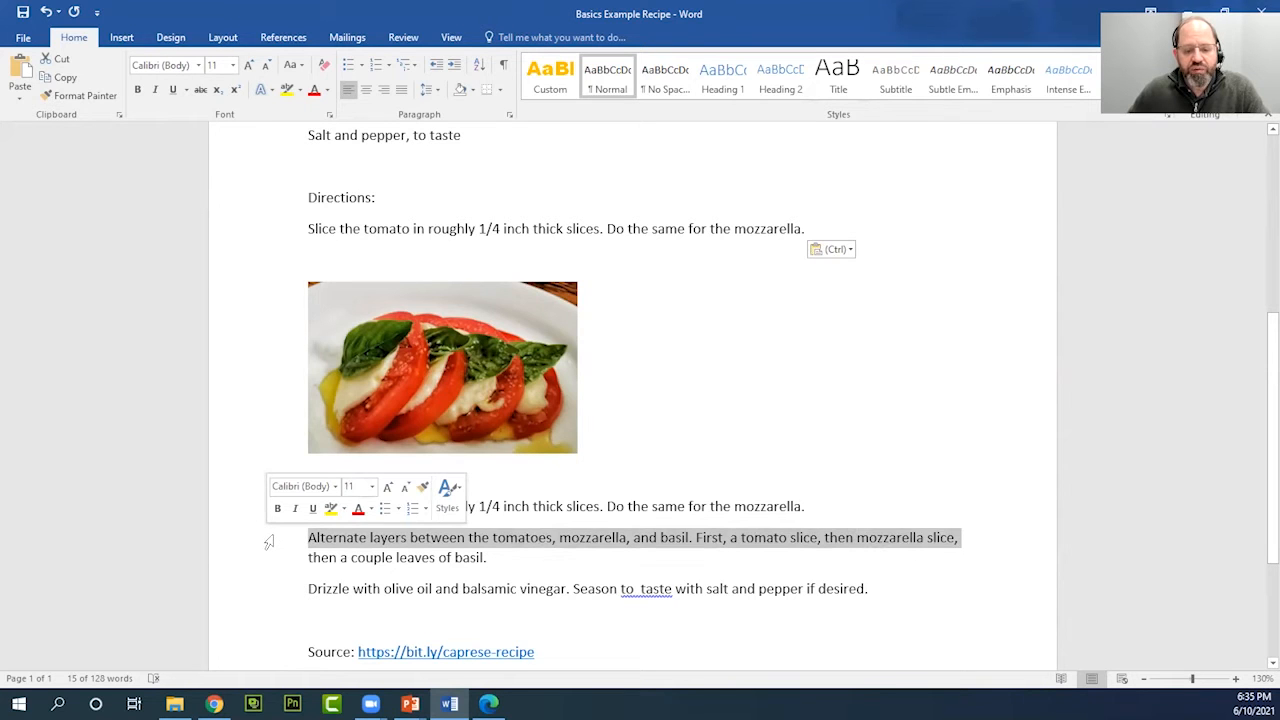
left_click(338, 541)
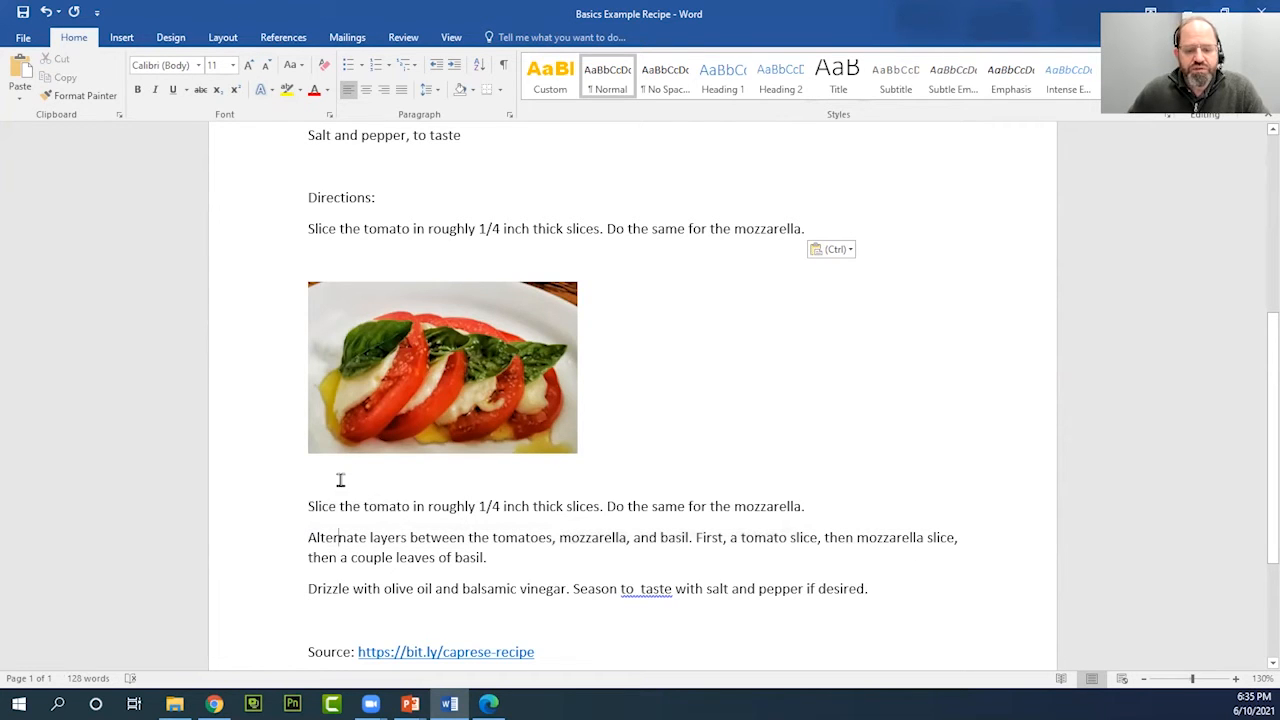
left_click_drag(339, 506, 420, 503)
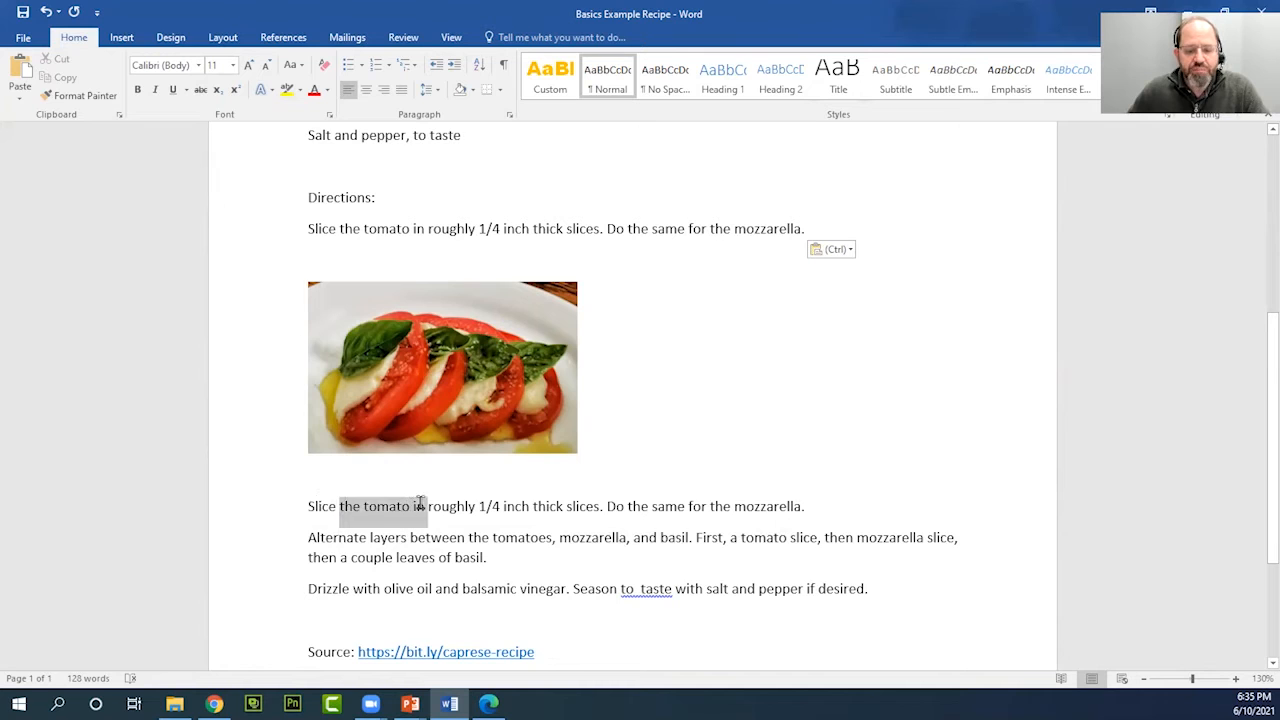
left_click_drag(337, 504, 422, 506)
left_click(347, 500)
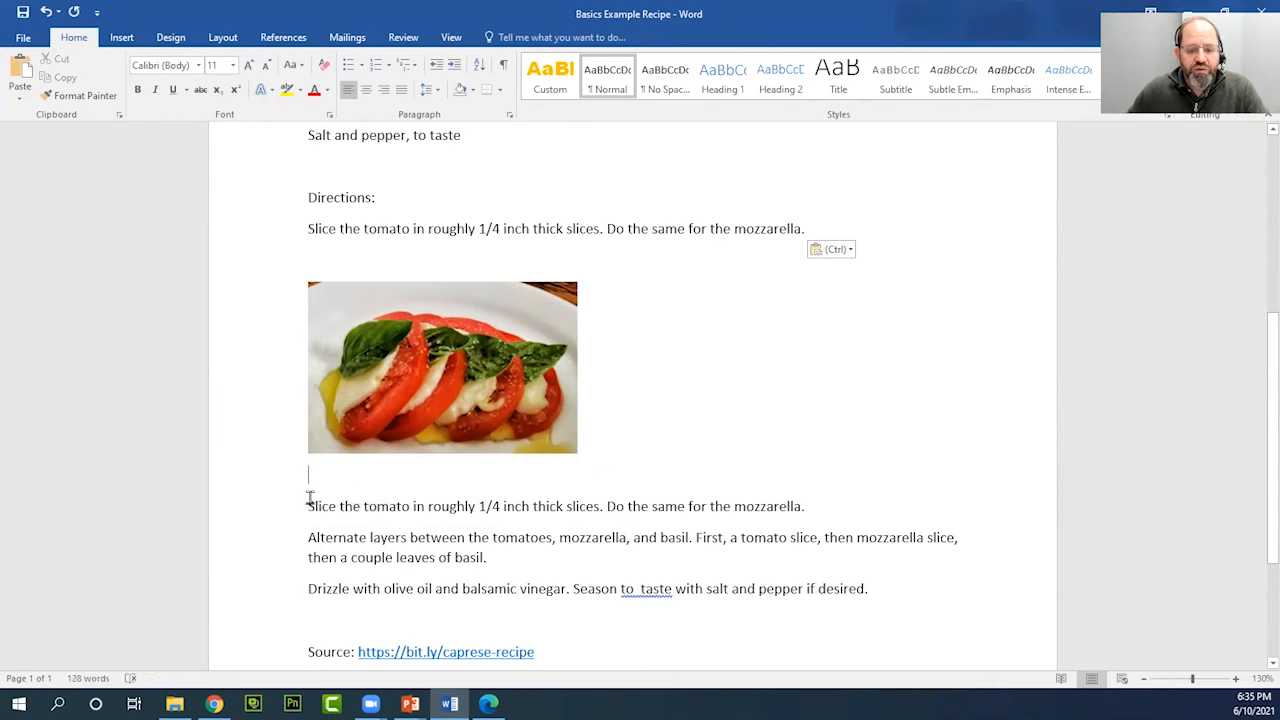
Select the two lines of the "Alternate layers" paragraph one at a time, then clear the selection
left_click(269, 543)
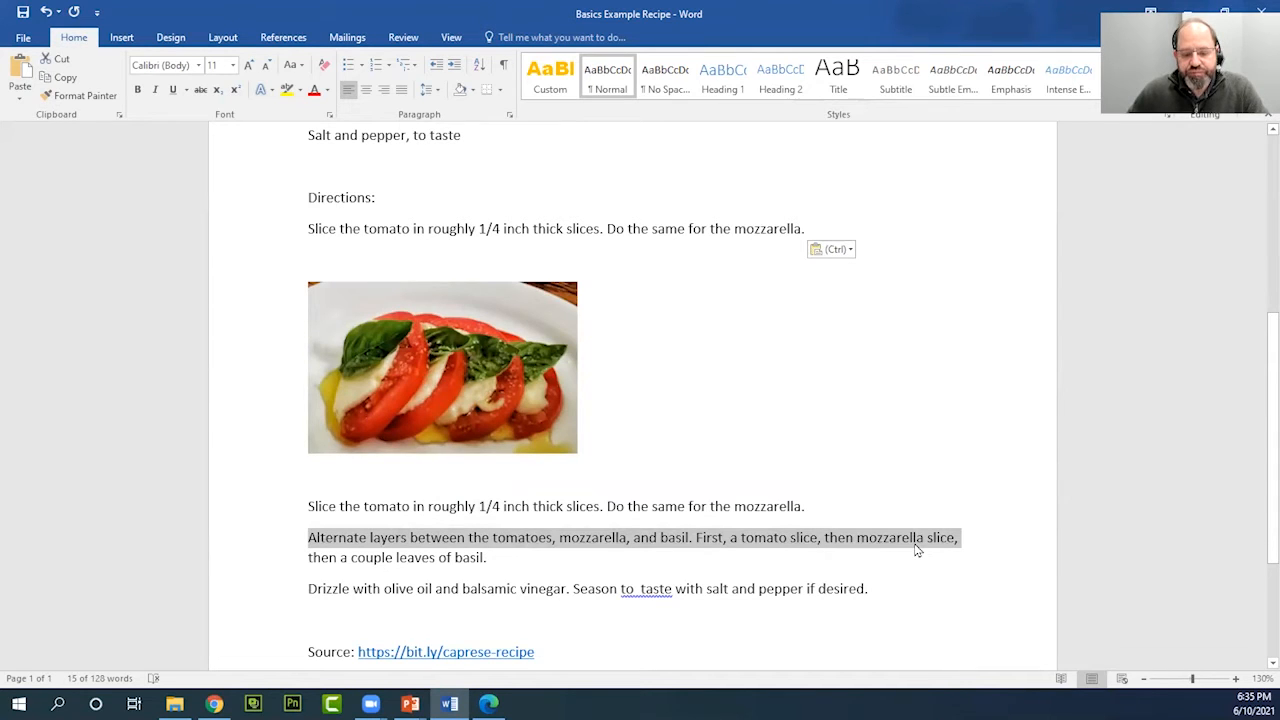
left_click(263, 563)
left_click(249, 543)
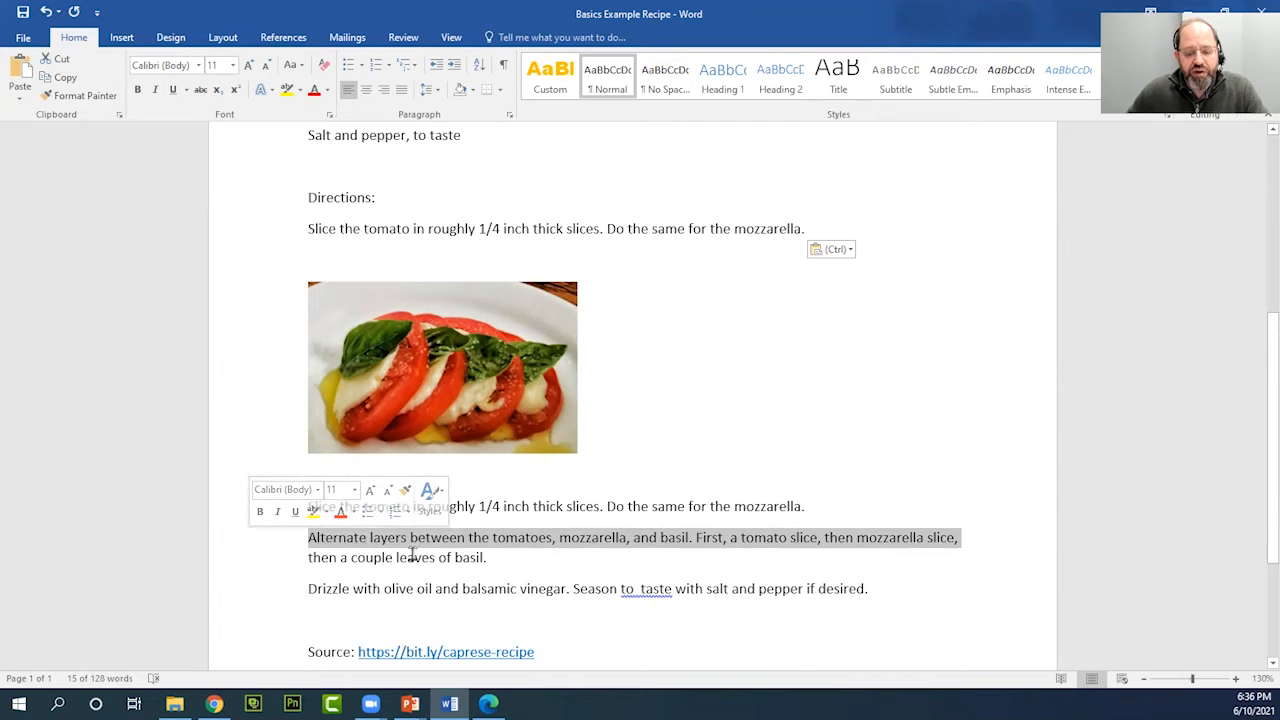
left_click(357, 553)
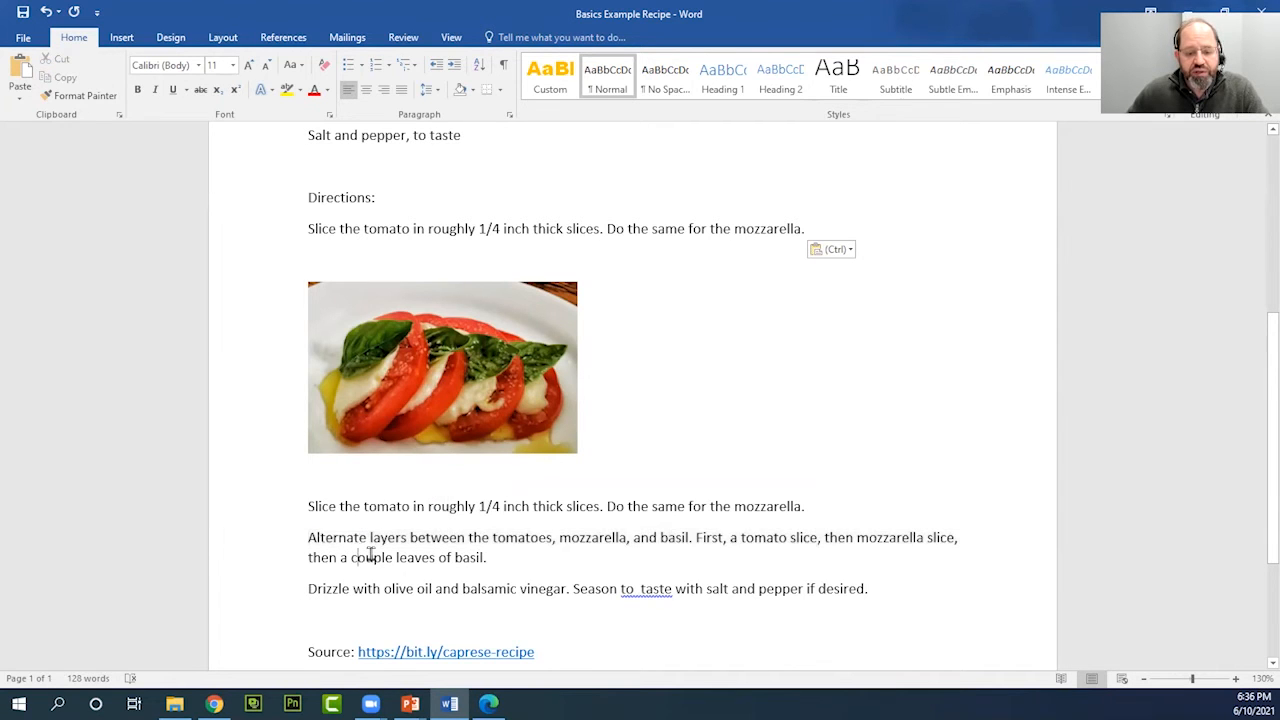
Select the entire two-line "Alternate layers" paragraph below the photo
left_click(288, 543)
double_click(251, 558)
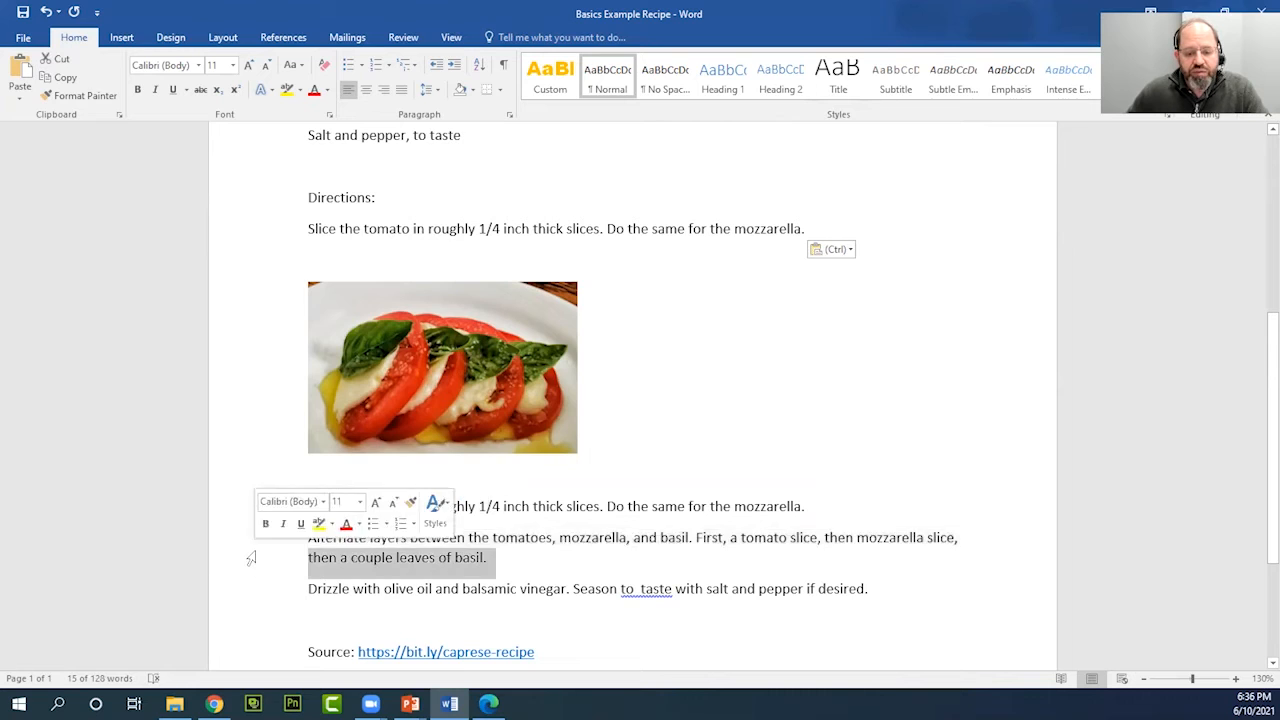
left_click(263, 543)
left_click(313, 557)
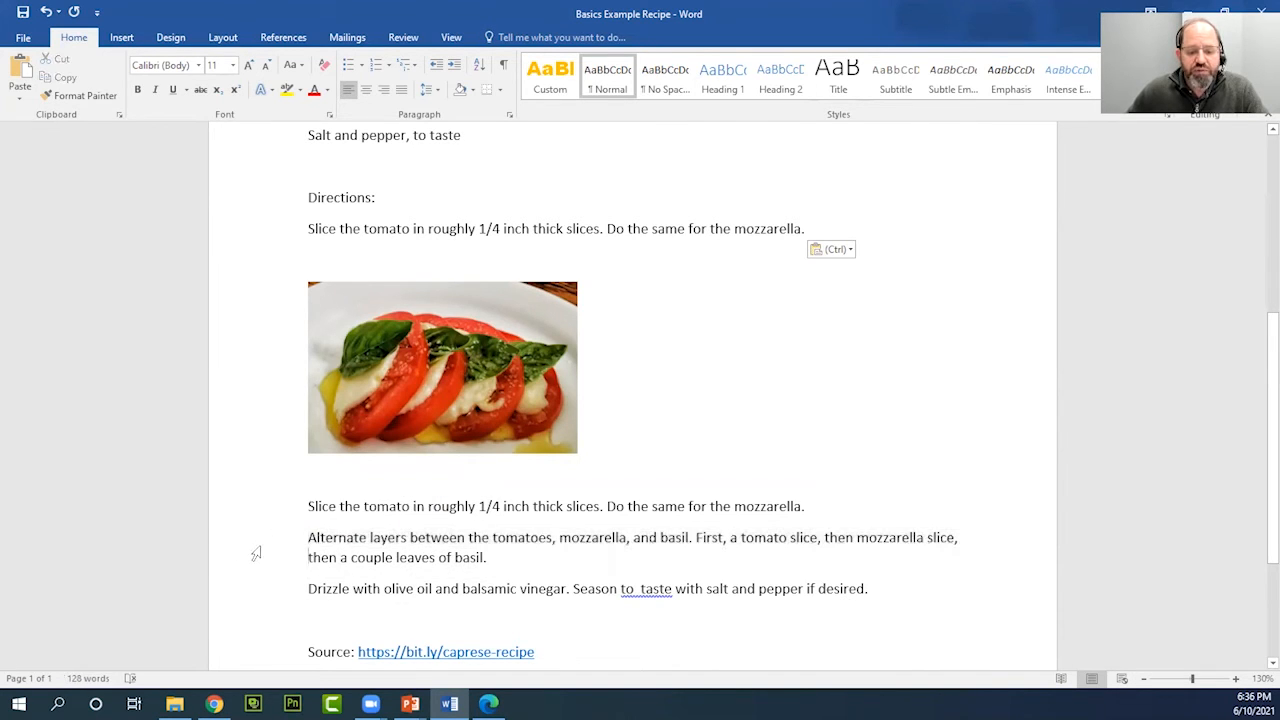
double_click(256, 553)
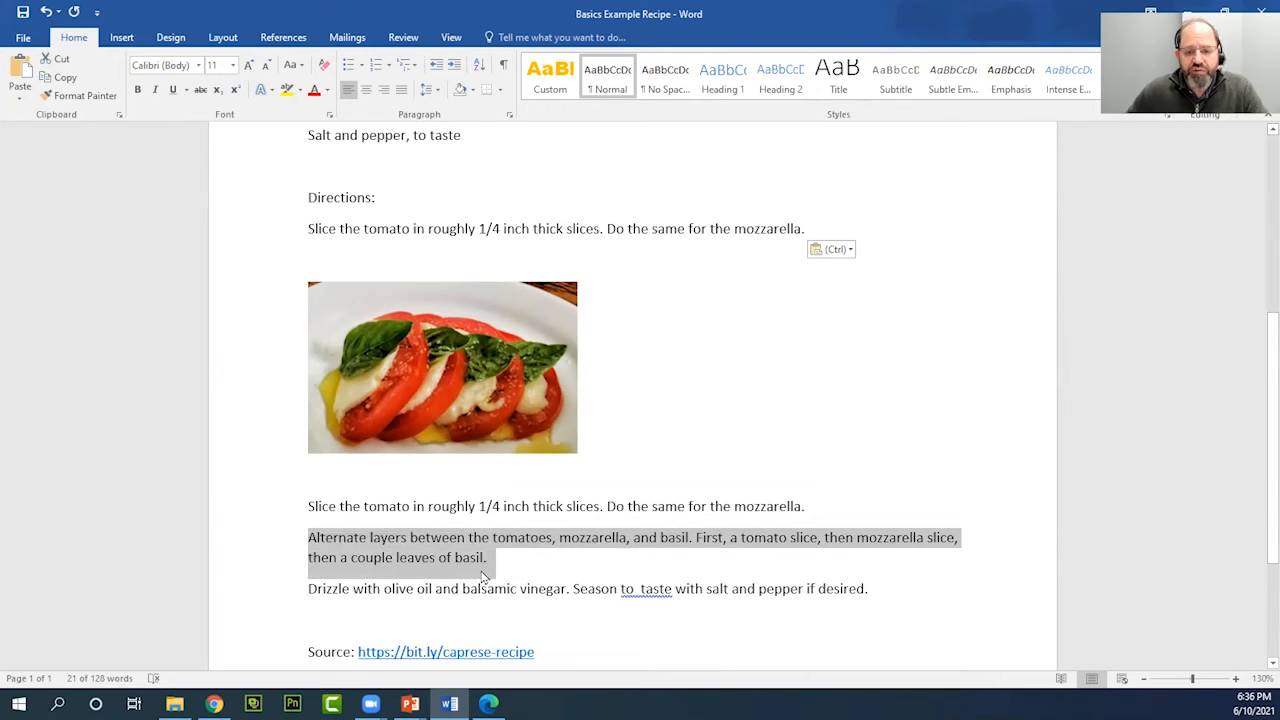
Select the "Time needed" line, the "1 medium to large tomato" line and the whole "This is a great summer recipe" paragraph one after another
scroll(463, 556, "down", 2)
scroll(460, 554, "up", 6)
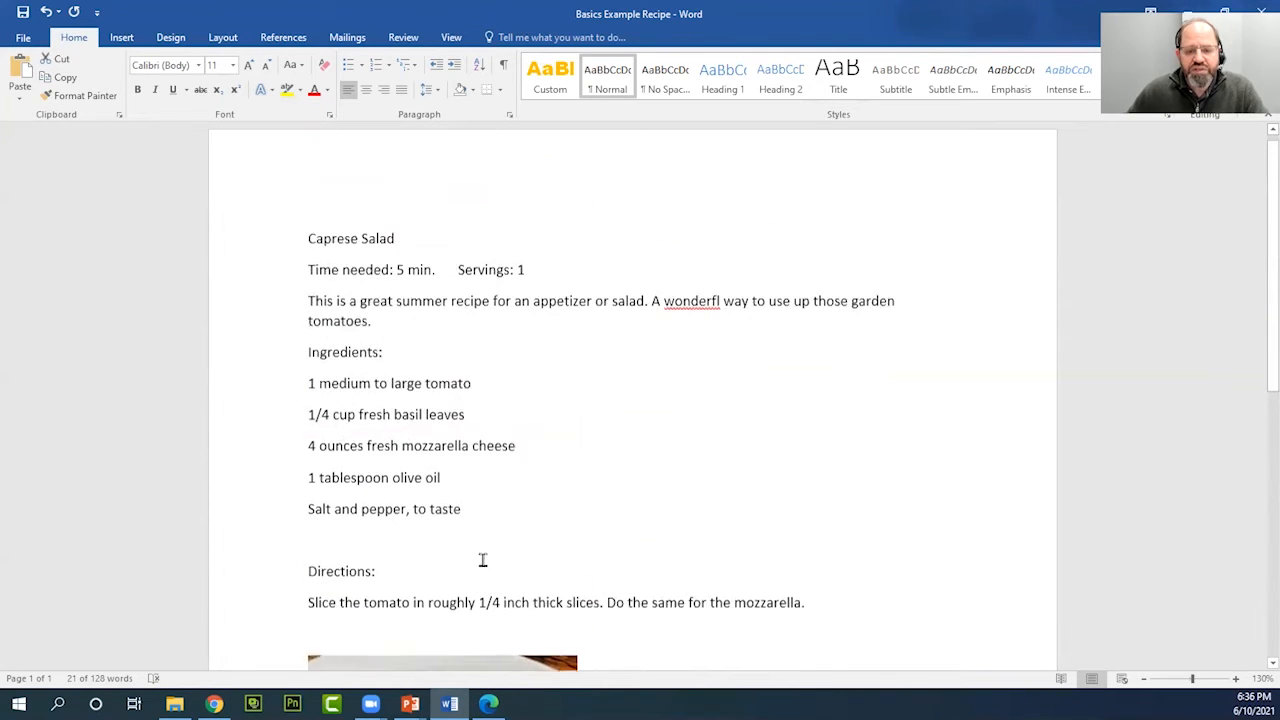
scroll(560, 380, "down", 1)
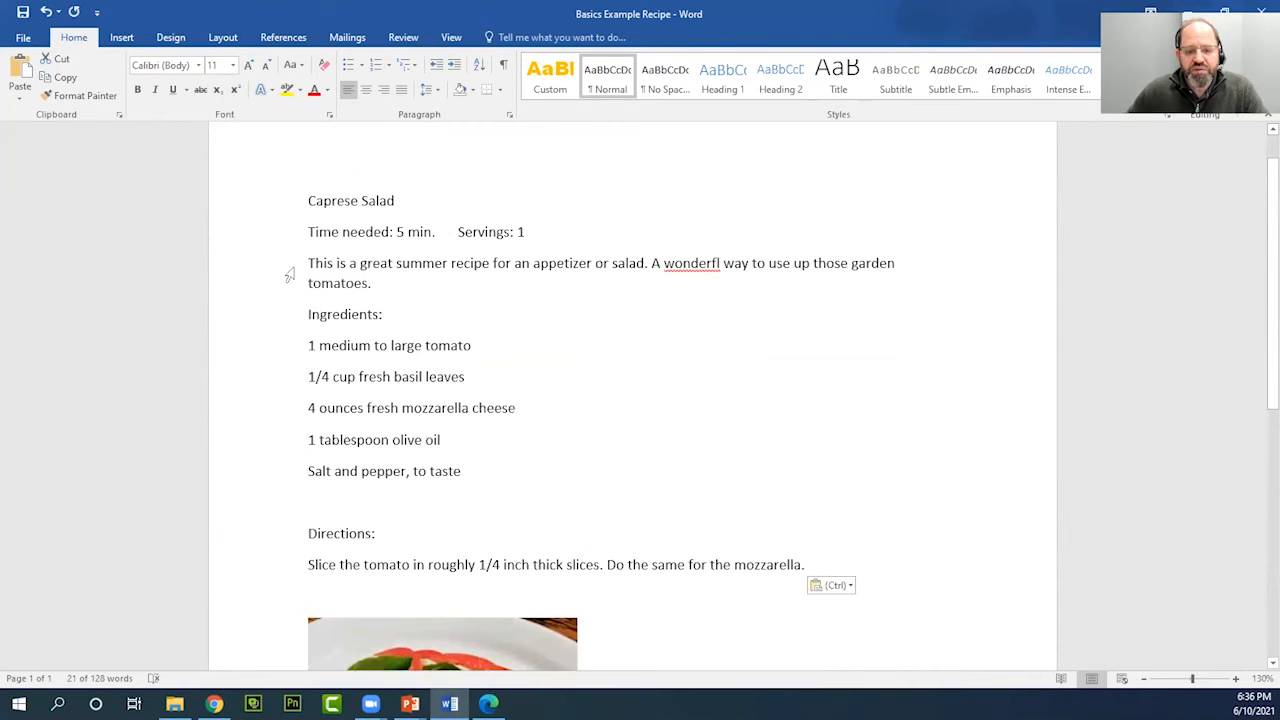
left_click(271, 273)
left_click(245, 233)
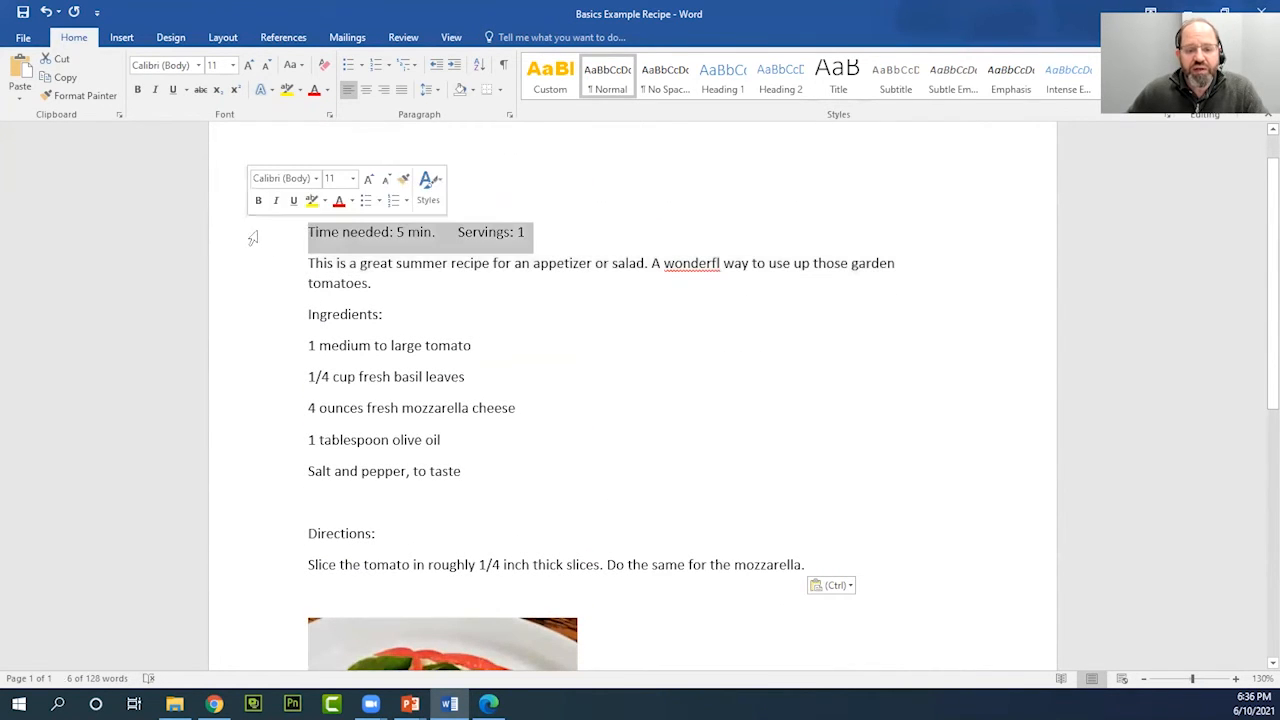
left_click(245, 353)
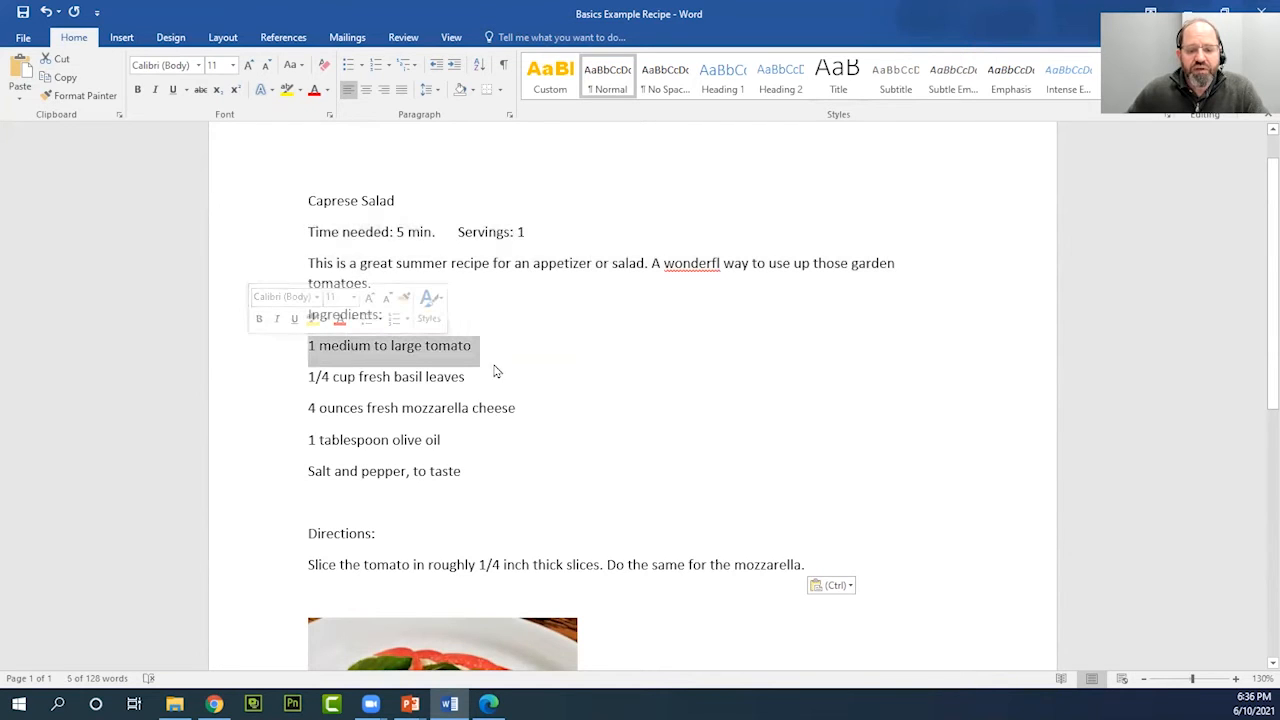
left_click(385, 355)
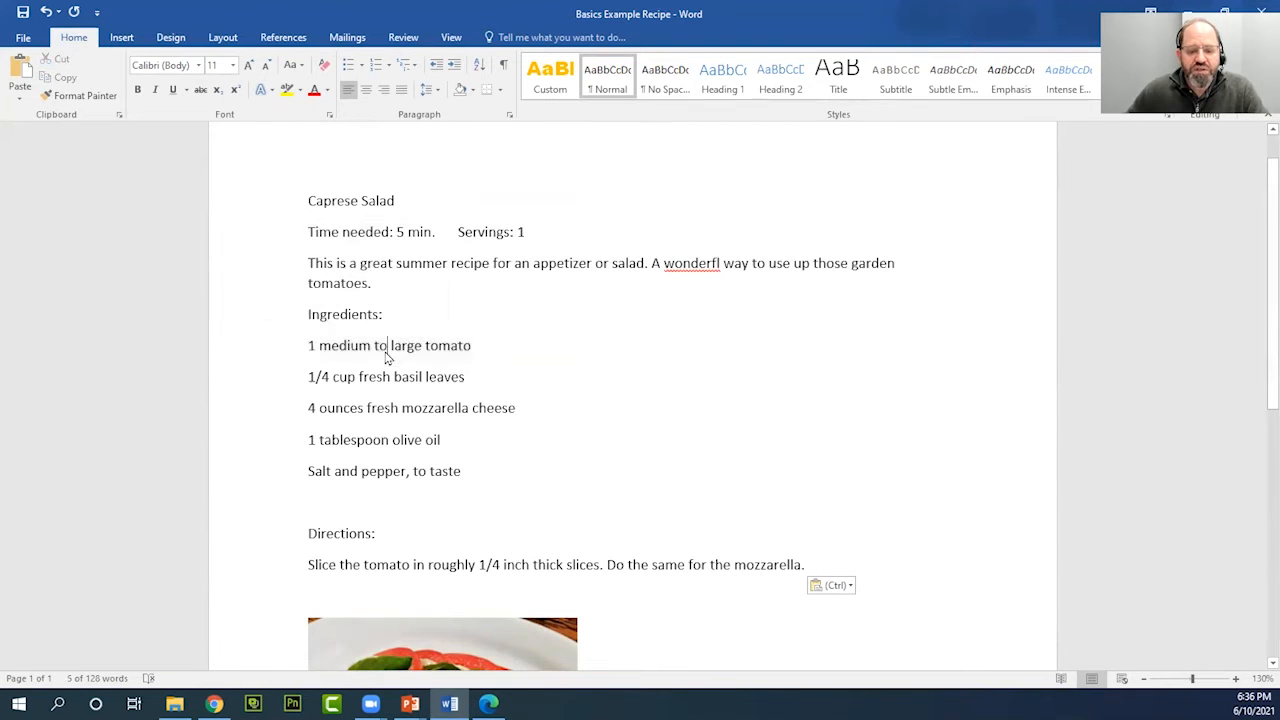
left_click(252, 357)
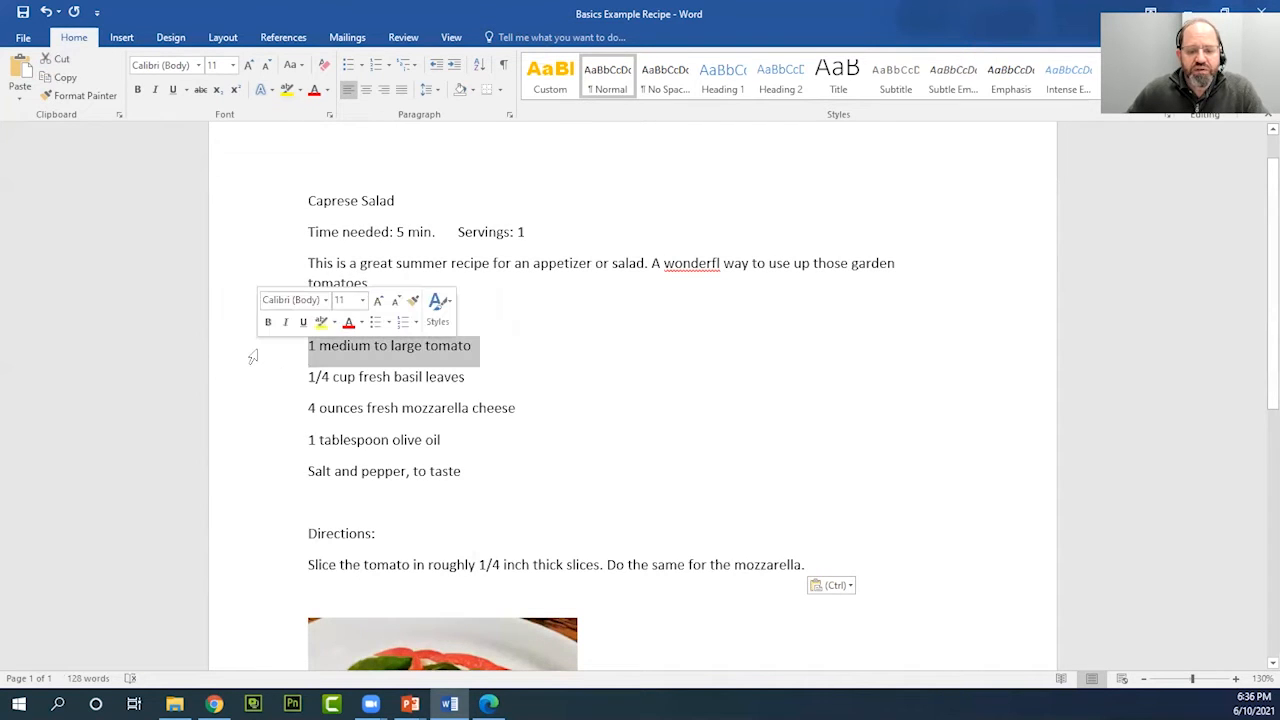
left_click(250, 272)
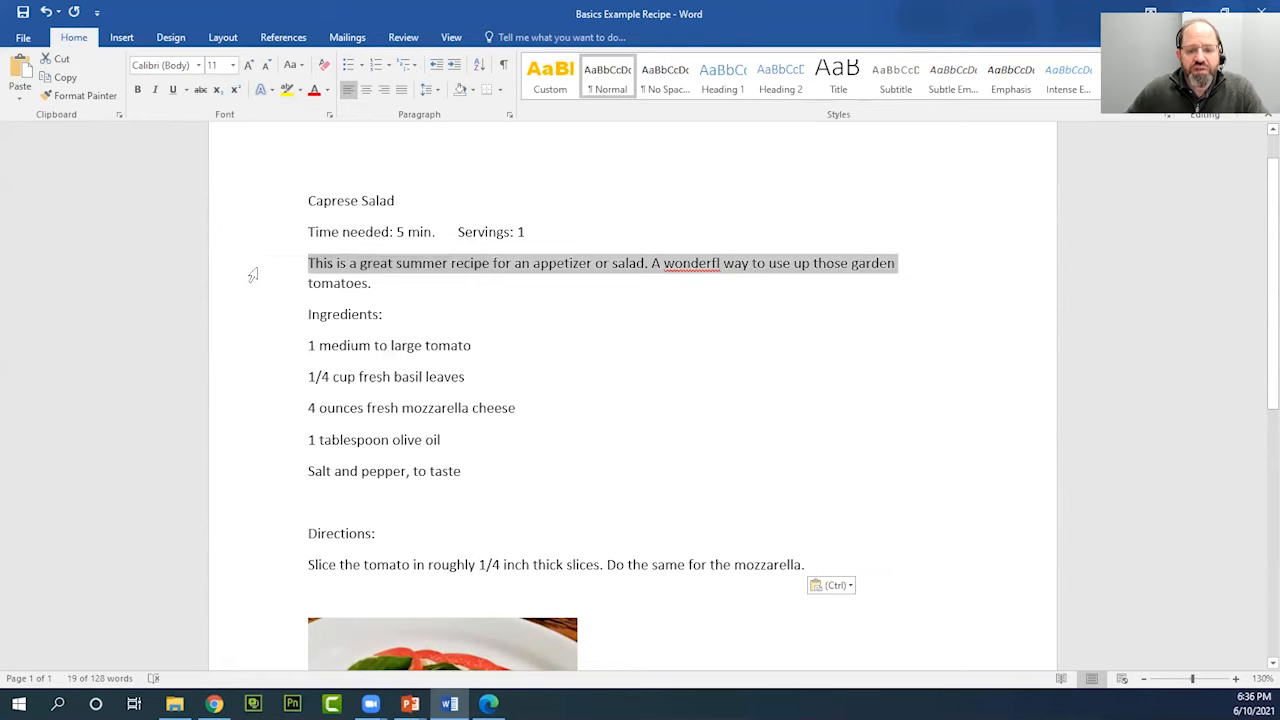
double_click(253, 275)
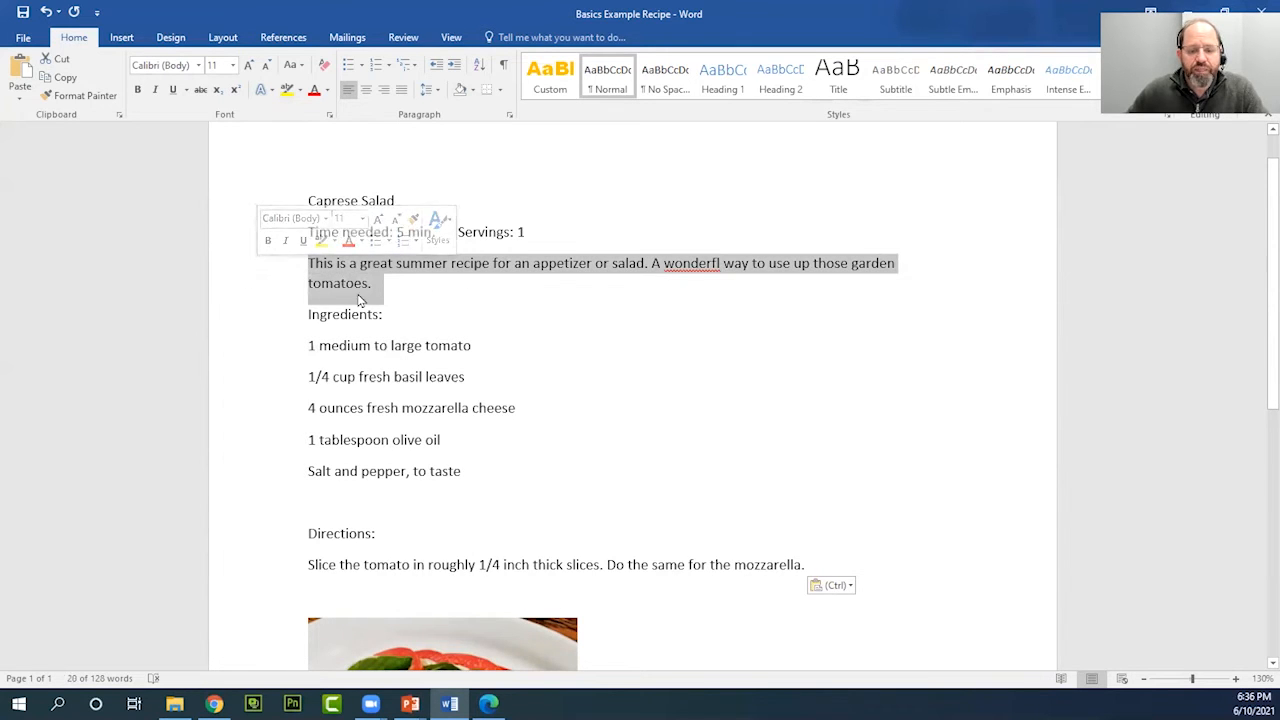
Copy the "Alternate layers" paragraph from below the photo and paste it under the "Slice the tomato" line in Directions, keeping source formatting
scroll(360, 300, "down", 4)
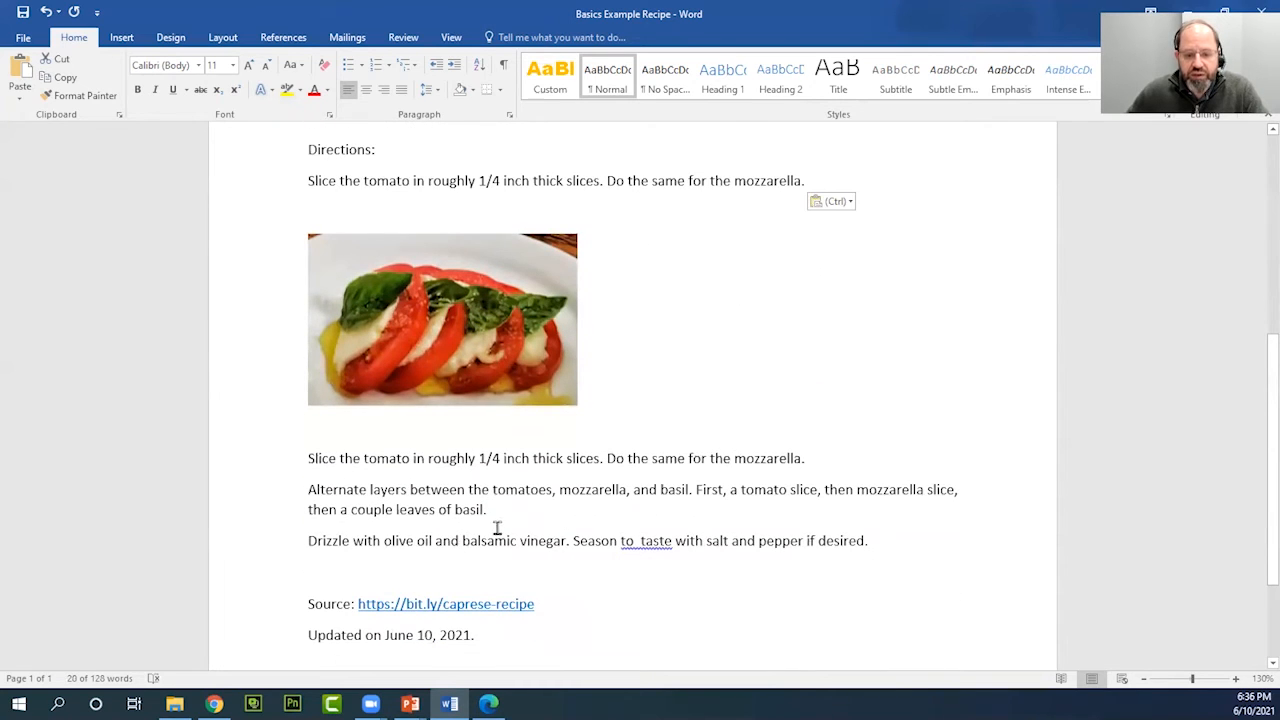
double_click(240, 500)
key("ctrl+c")
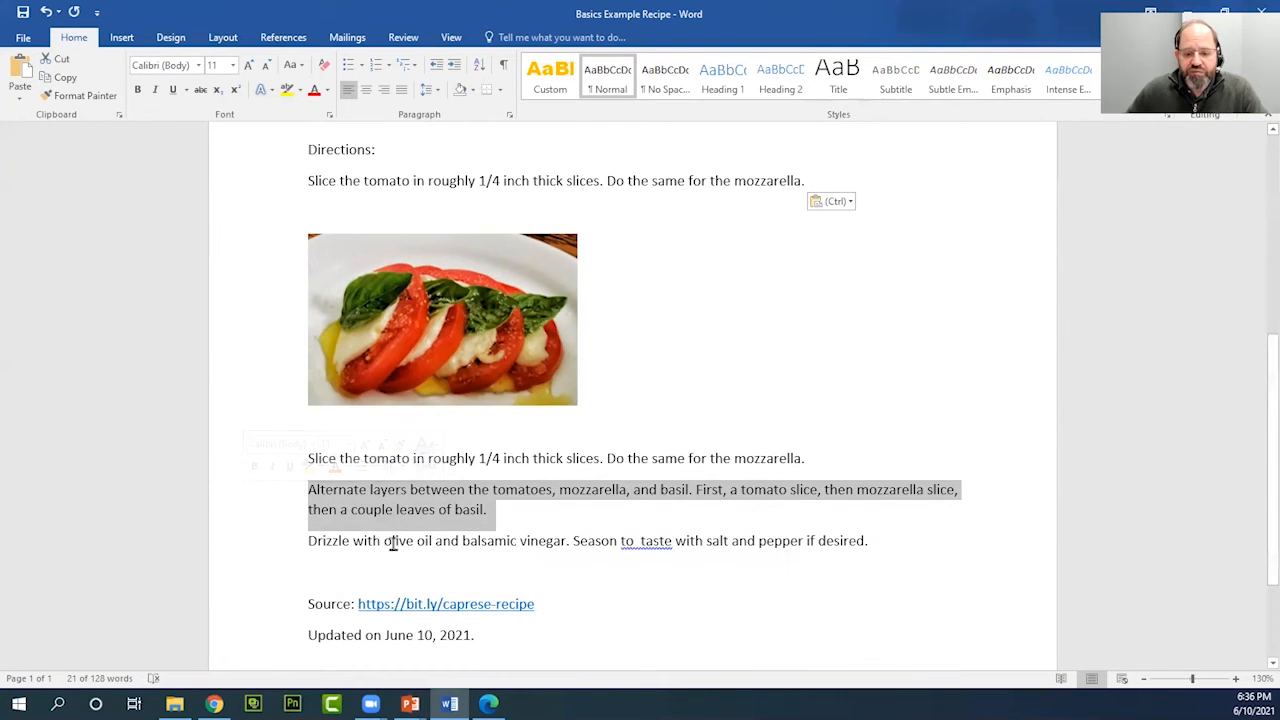
right_click(401, 521)
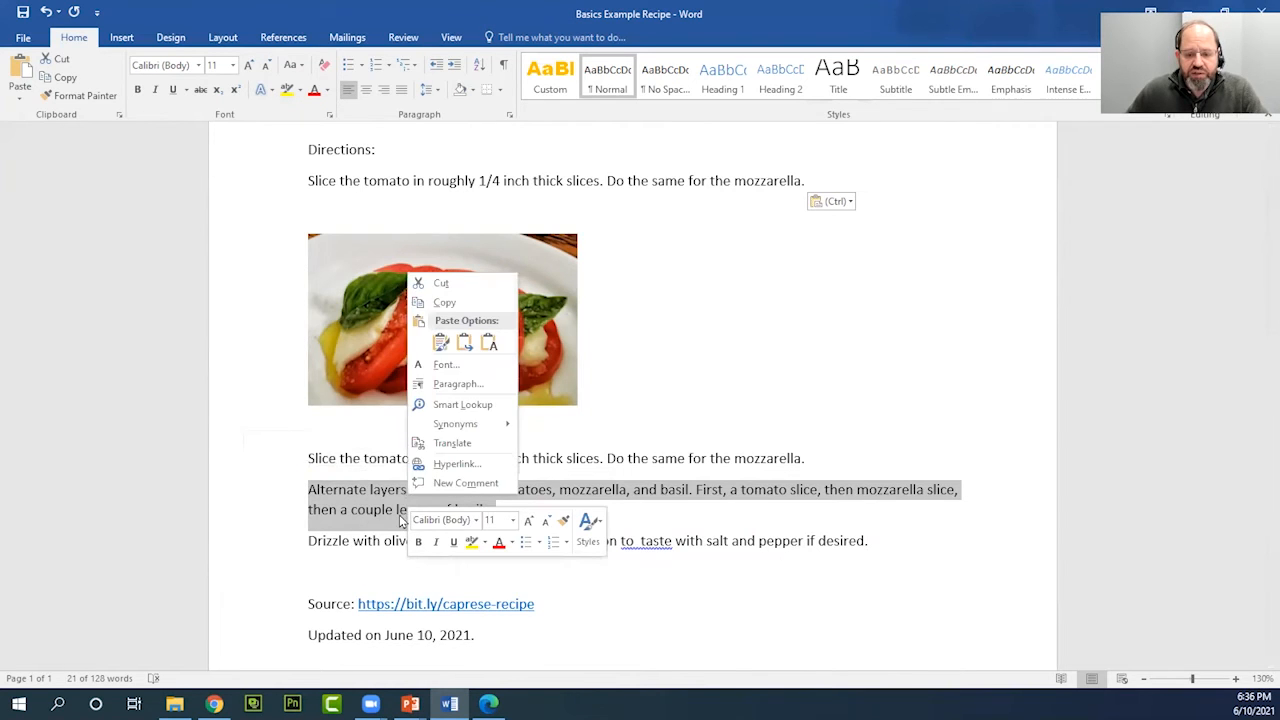
left_click(444, 302)
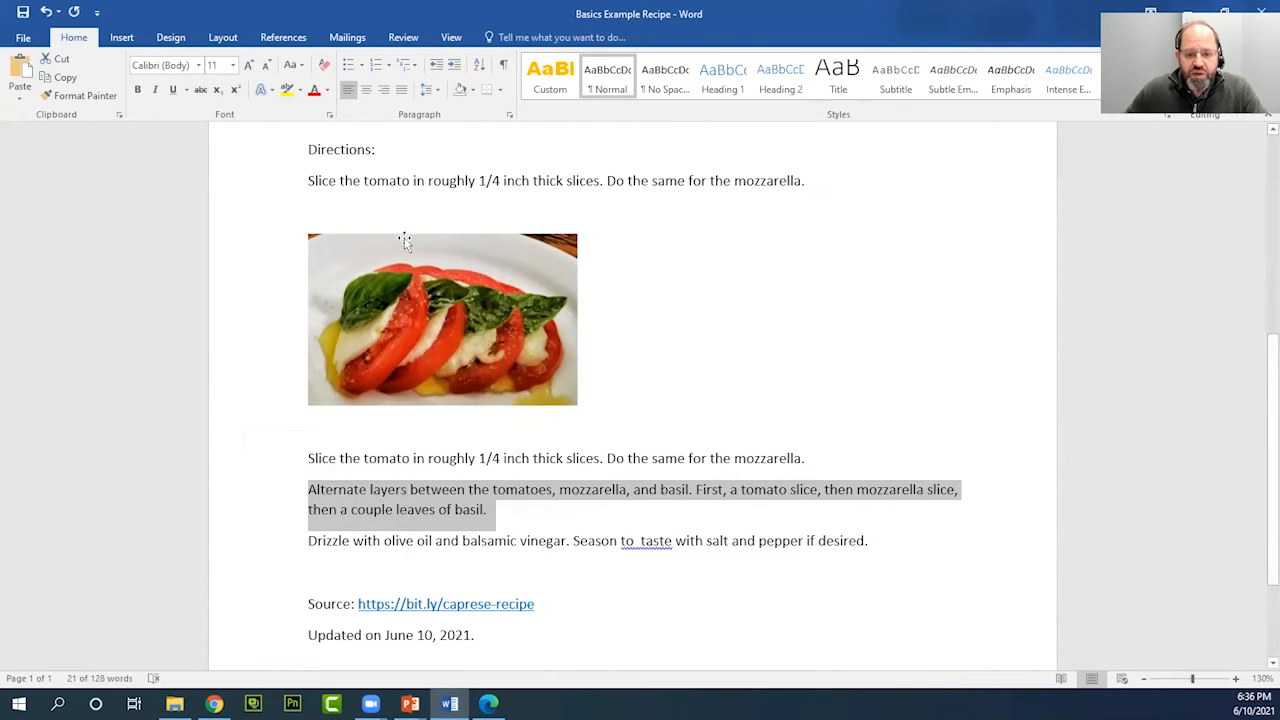
right_click(354, 202)
key("Escape")
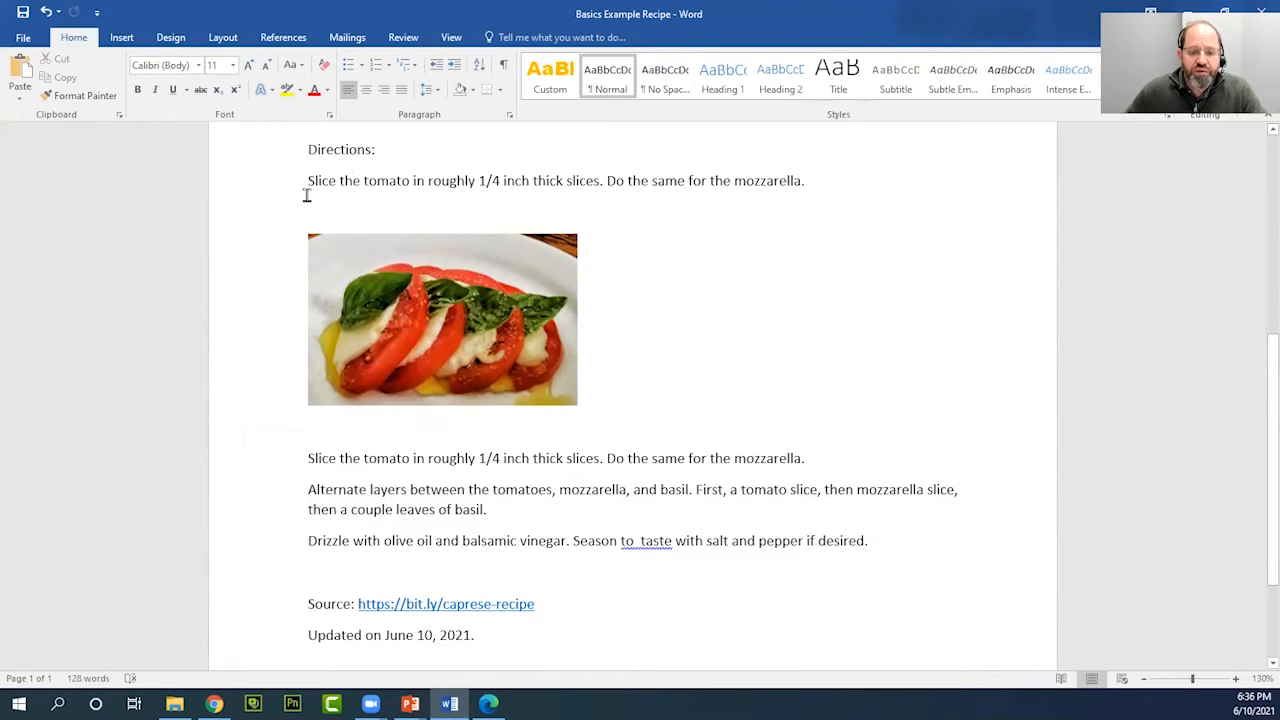
right_click(318, 205)
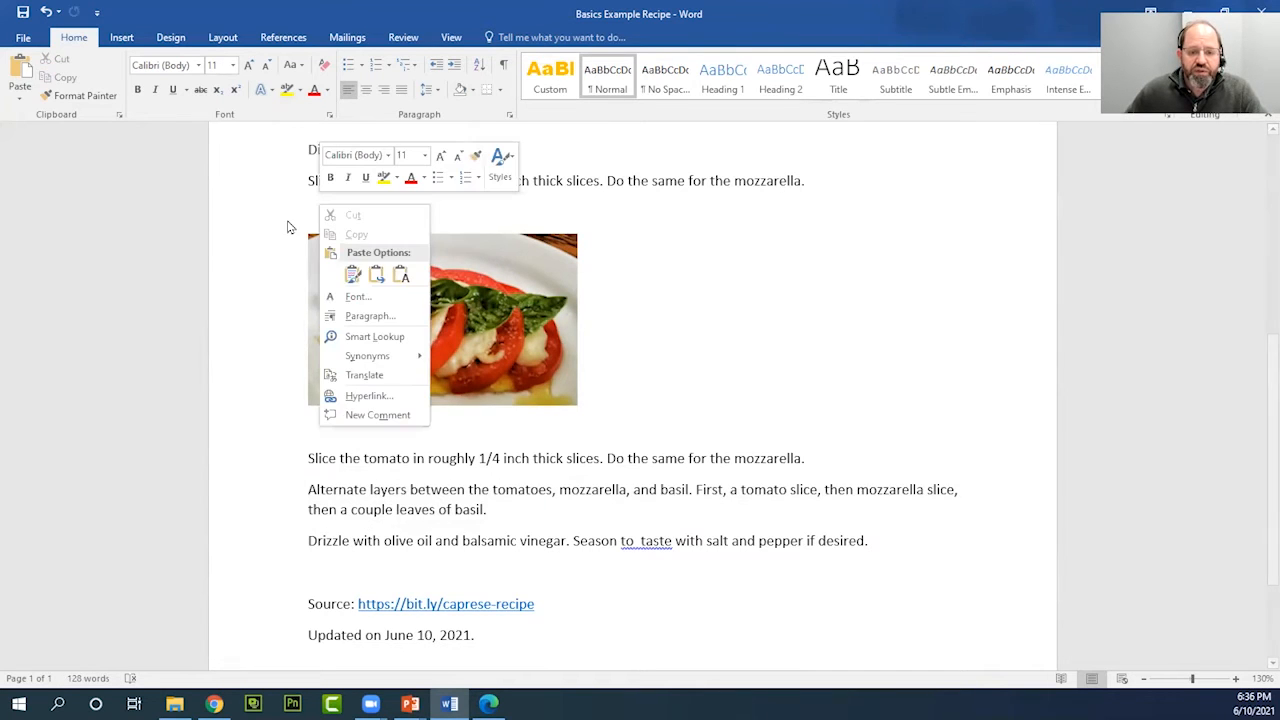
left_click(353, 275)
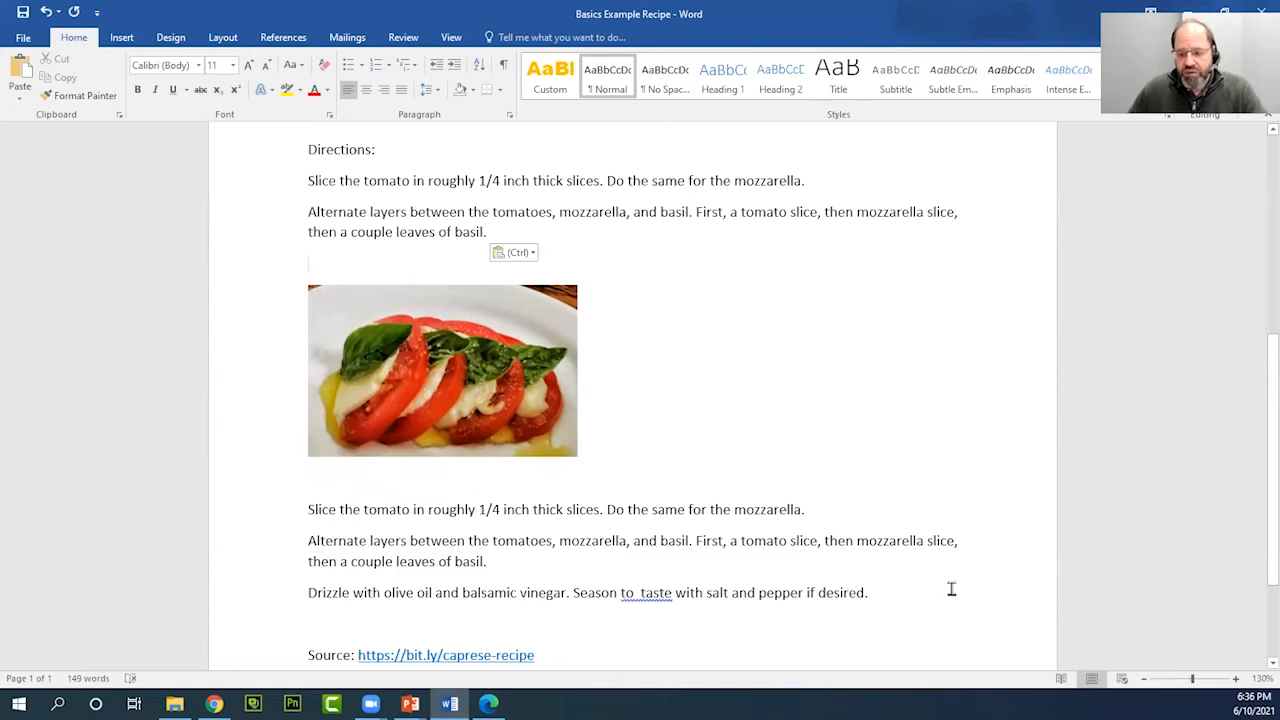
Copy the "Drizzle with olive oil" line from below the photo and paste it, keeping source formatting, after the "Alternate layers" paragraph in Directions
left_click_drag(901, 594, 321, 601)
left_click(578, 510)
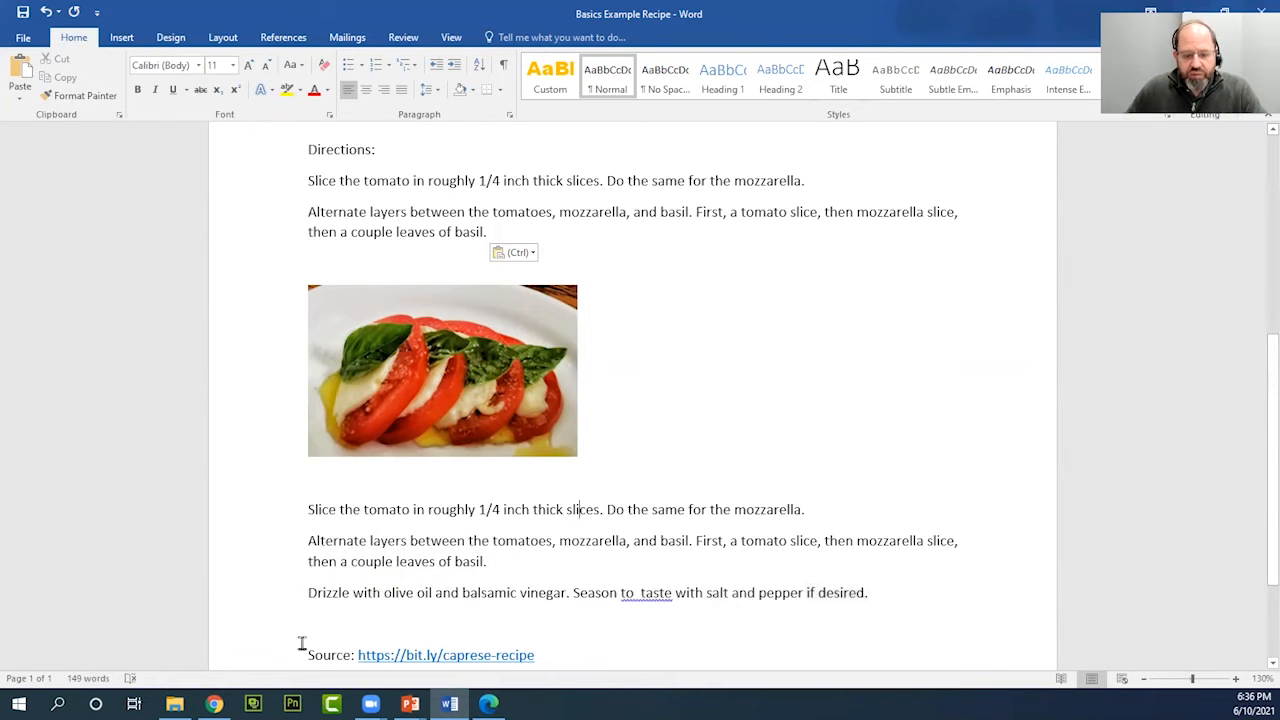
left_click(251, 603)
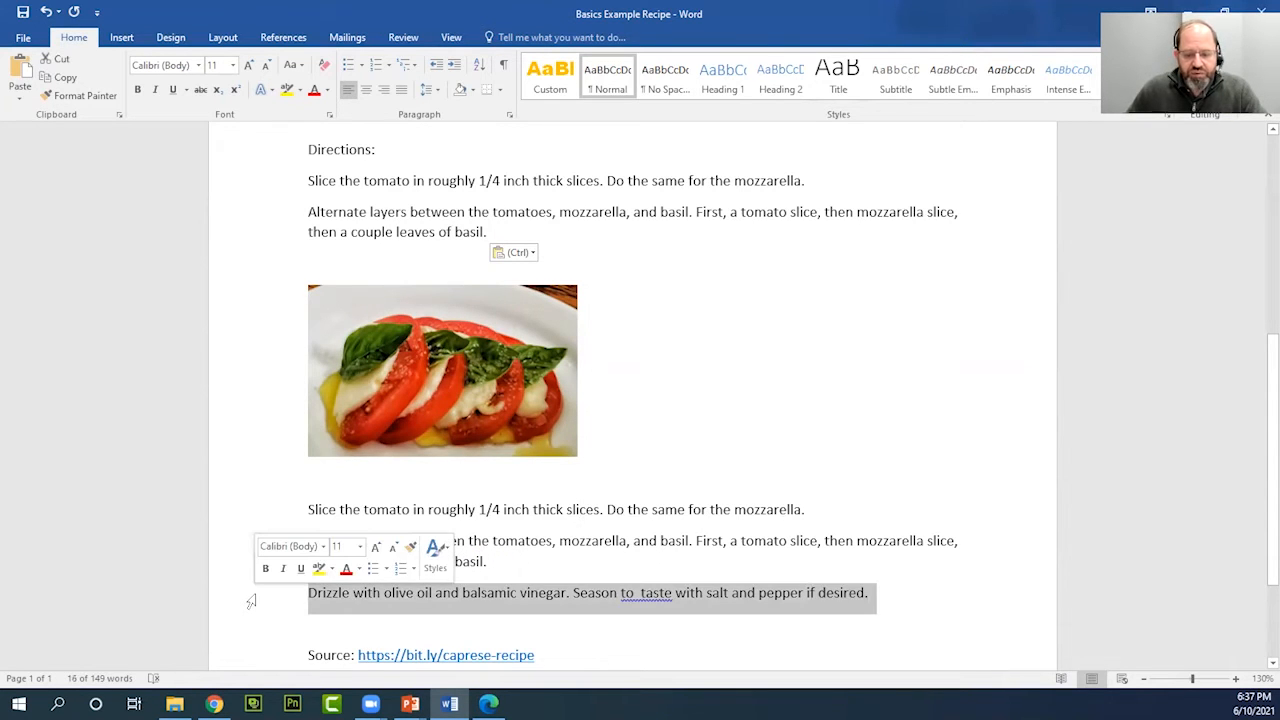
right_click(526, 607)
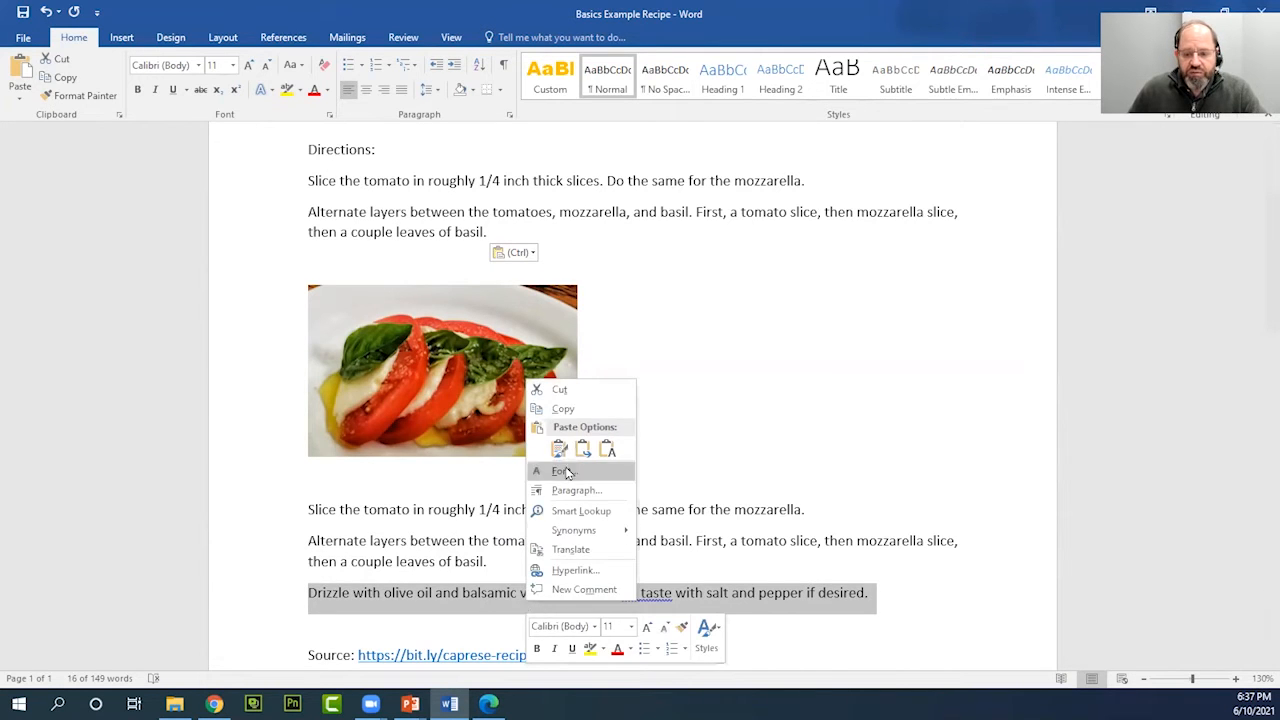
left_click(569, 411)
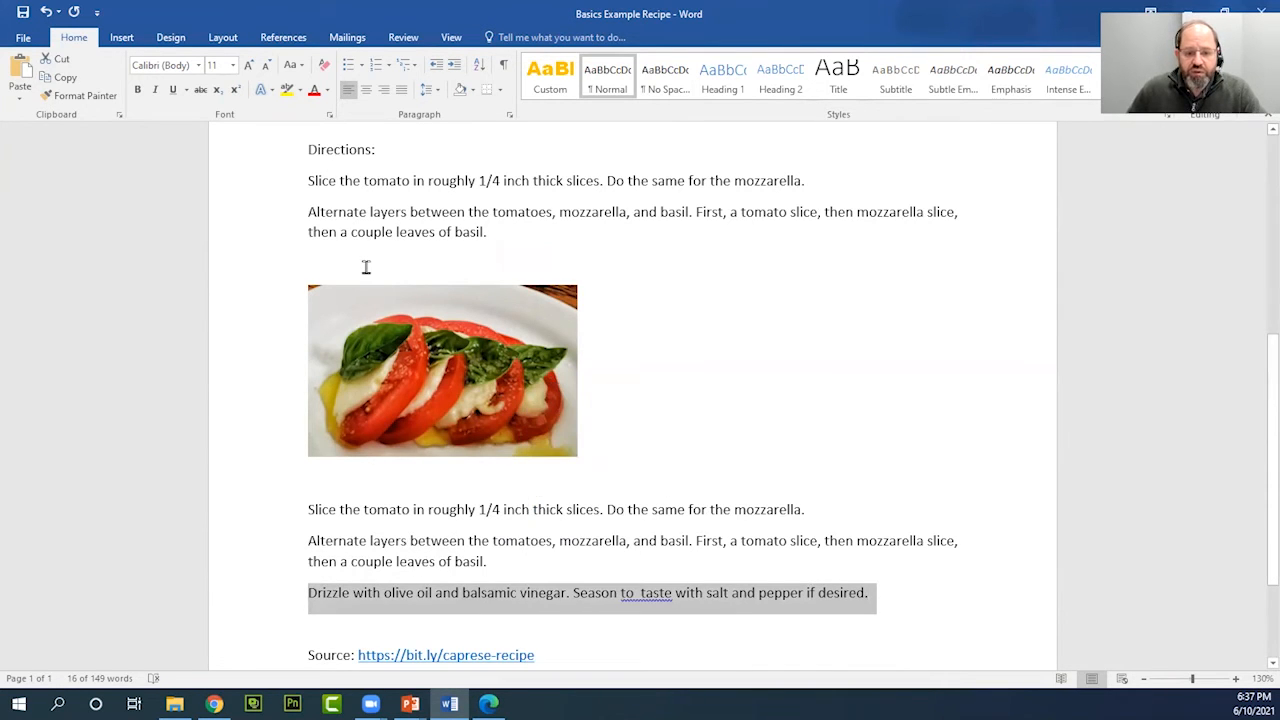
left_click(366, 268)
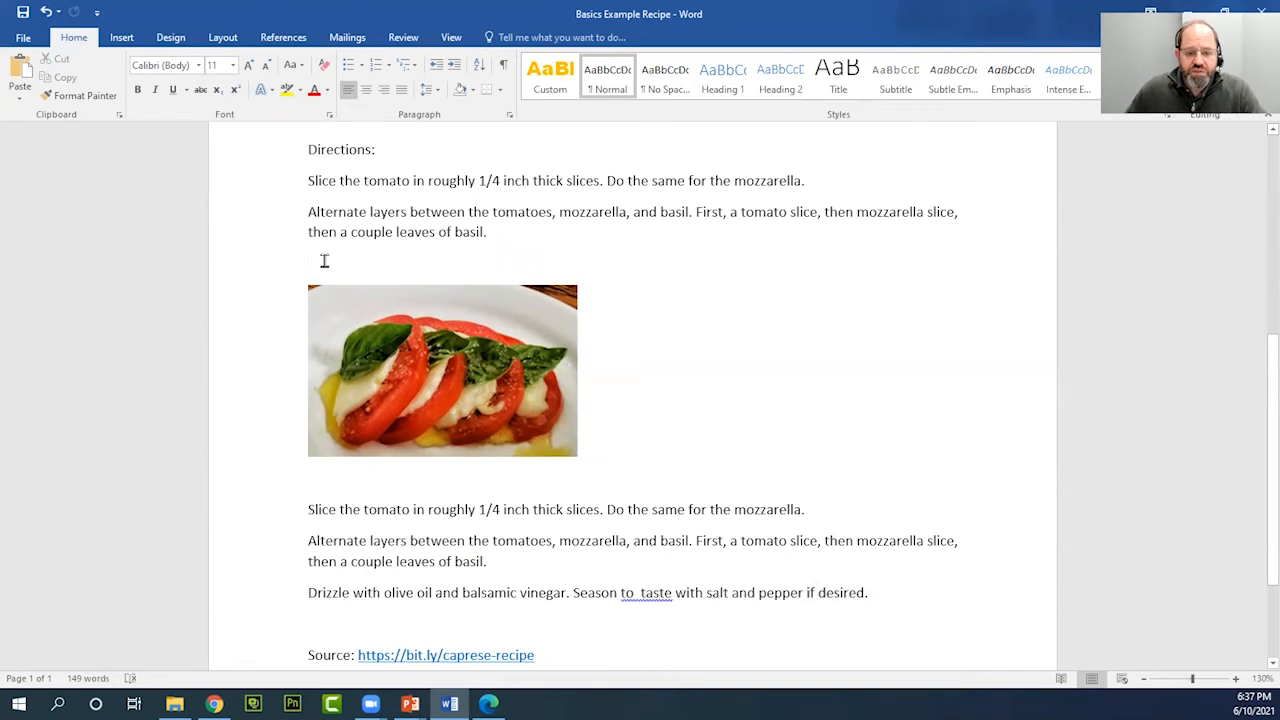
right_click(324, 262)
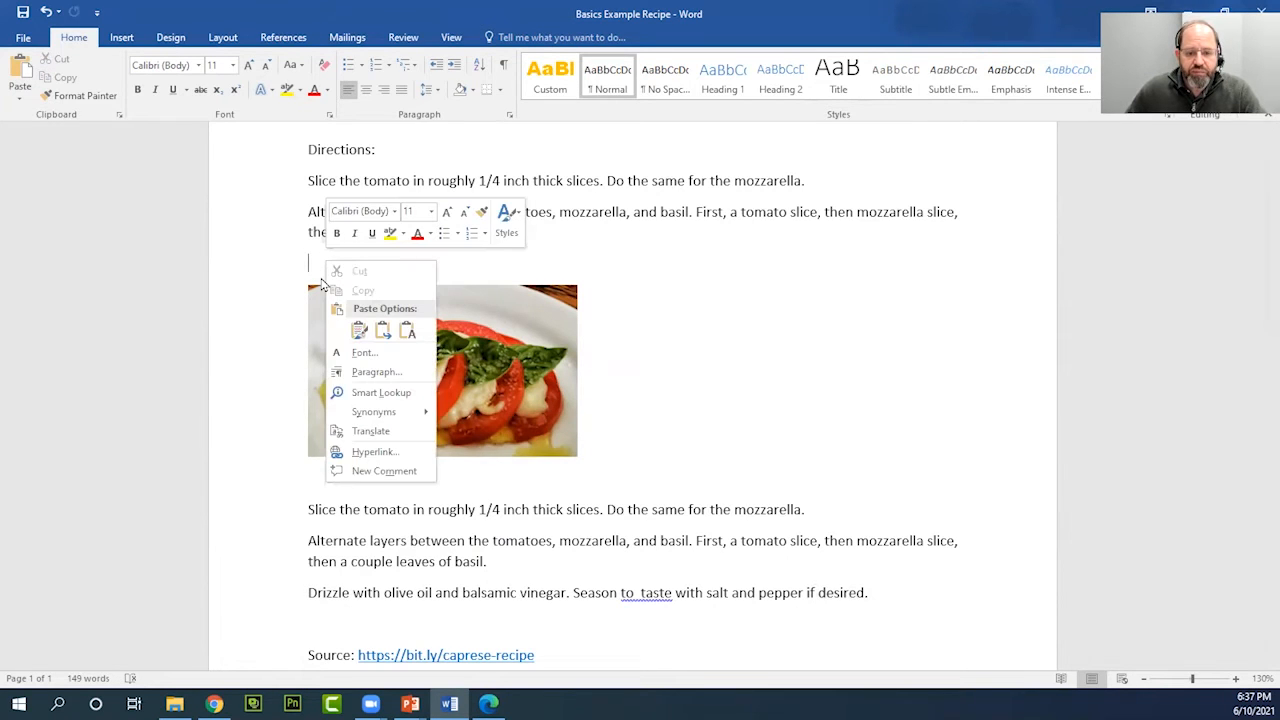
left_click(359, 330)
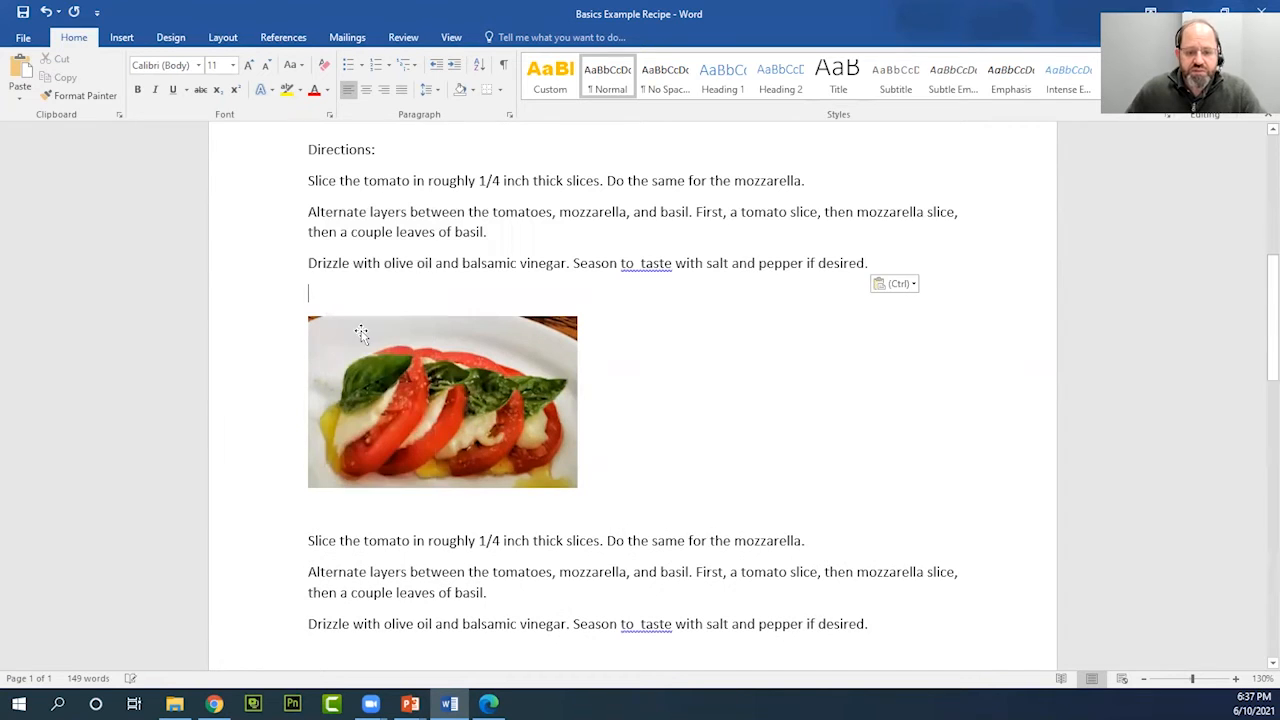
Delete the three original direction paragraphs below the photo, from "Slice the tomato" through "Drizzle with olive oil"
scroll(731, 623, "down", 2)
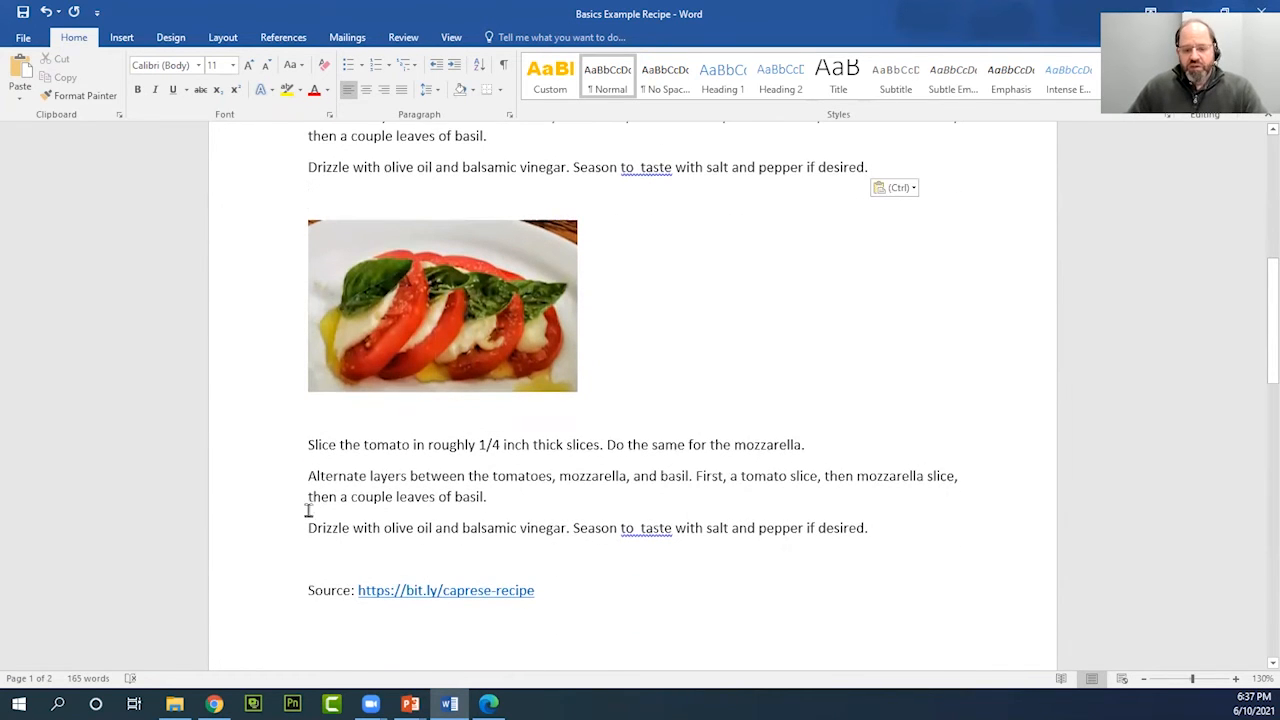
left_click_drag(253, 453, 248, 550)
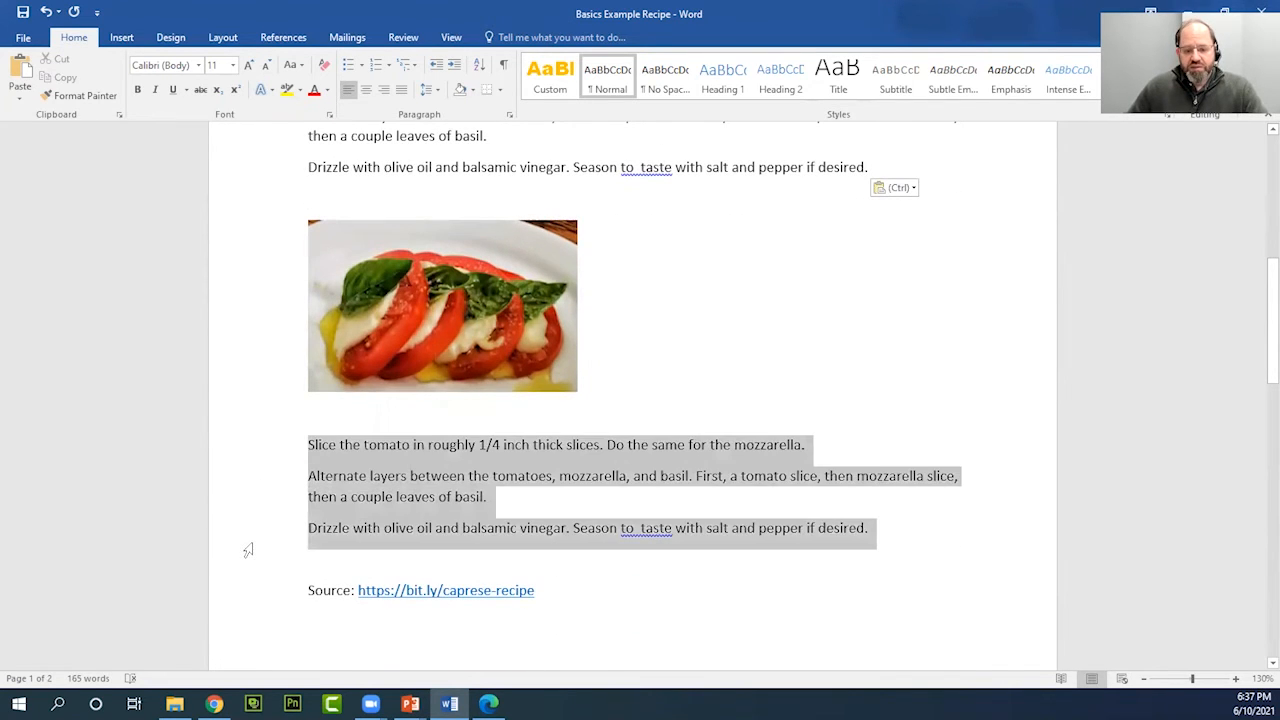
left_click(570, 512)
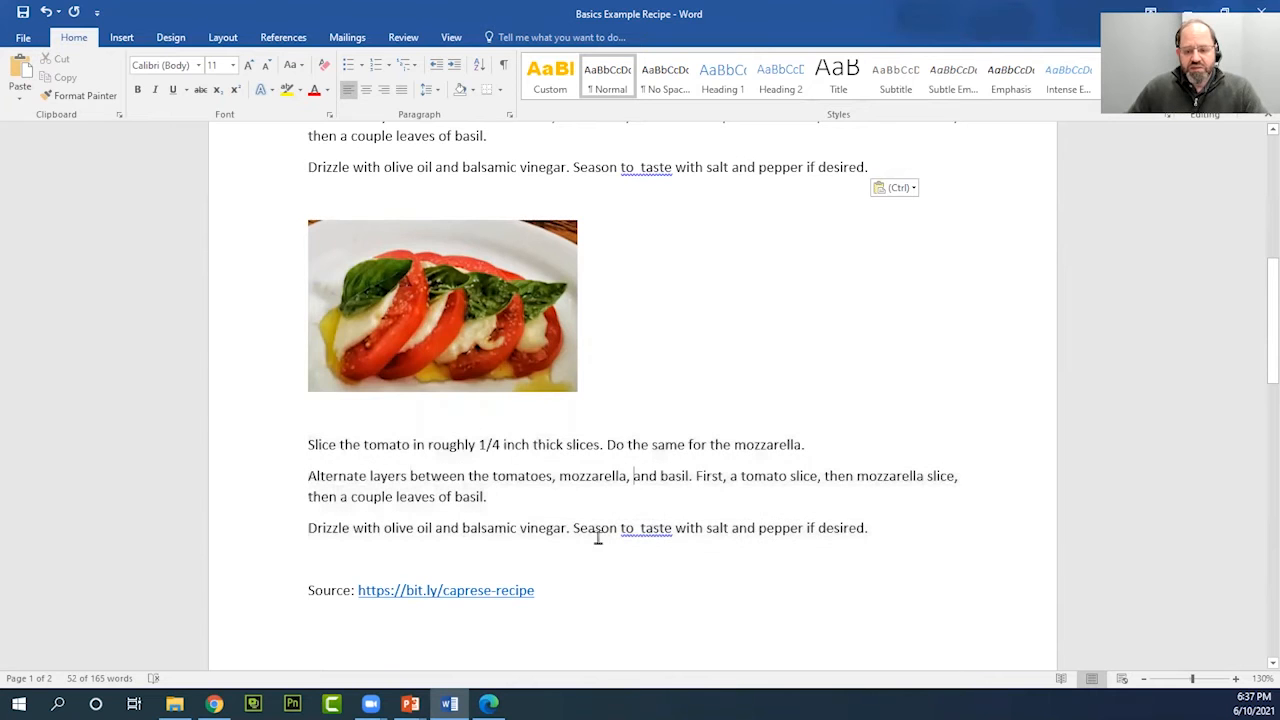
left_click(257, 447)
left_click_drag(256, 483, 254, 533)
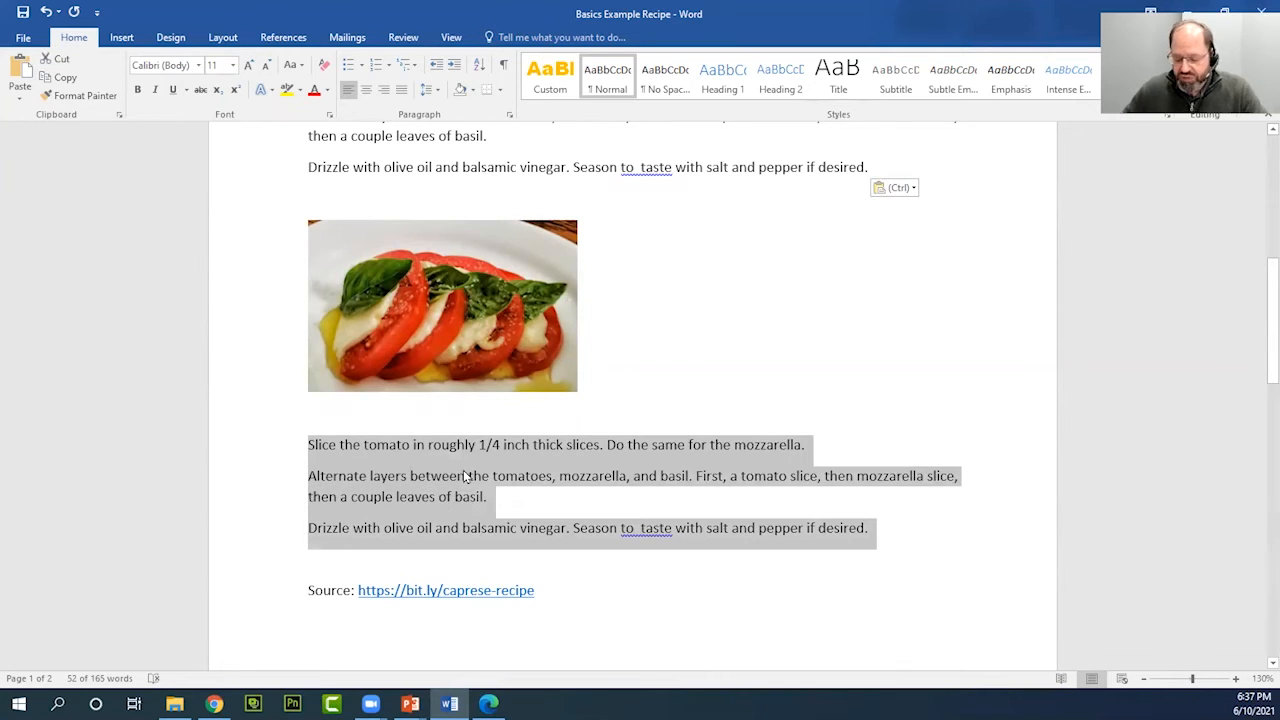
key("Delete")
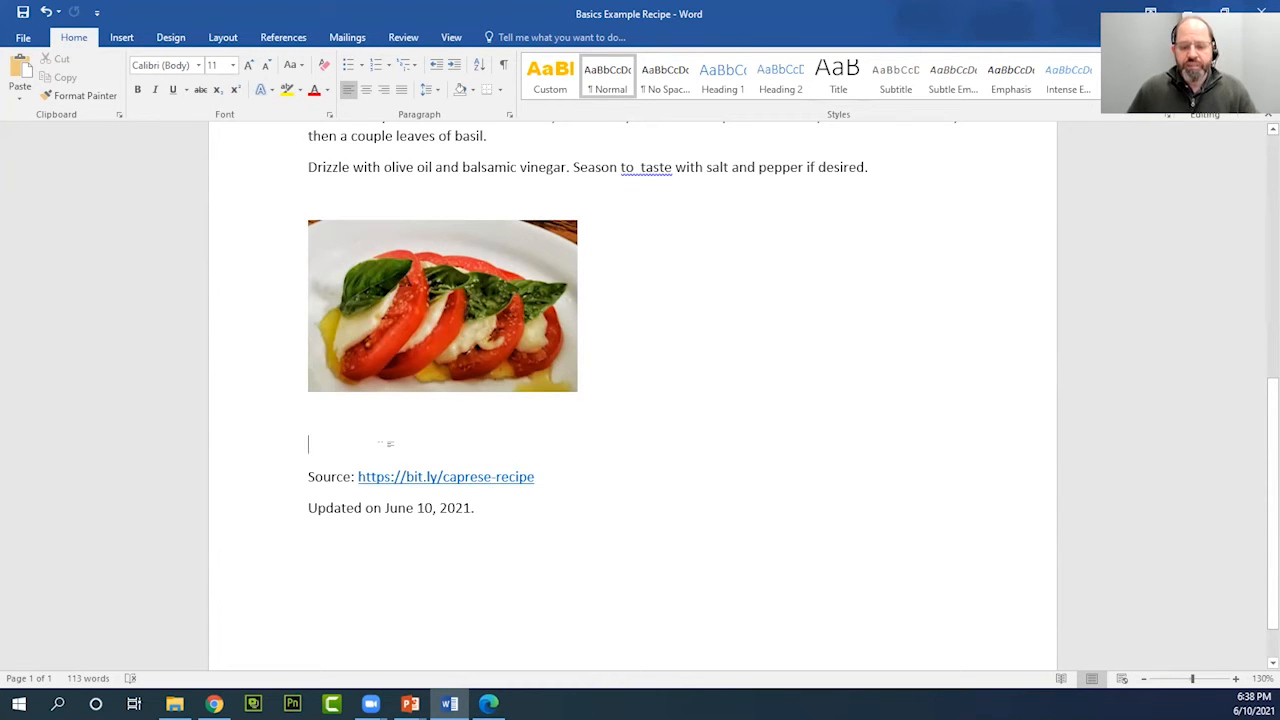
Review the cleaned-up recipe and select the whole "Caprese Salad" title line
scroll(380, 447, "up", 3)
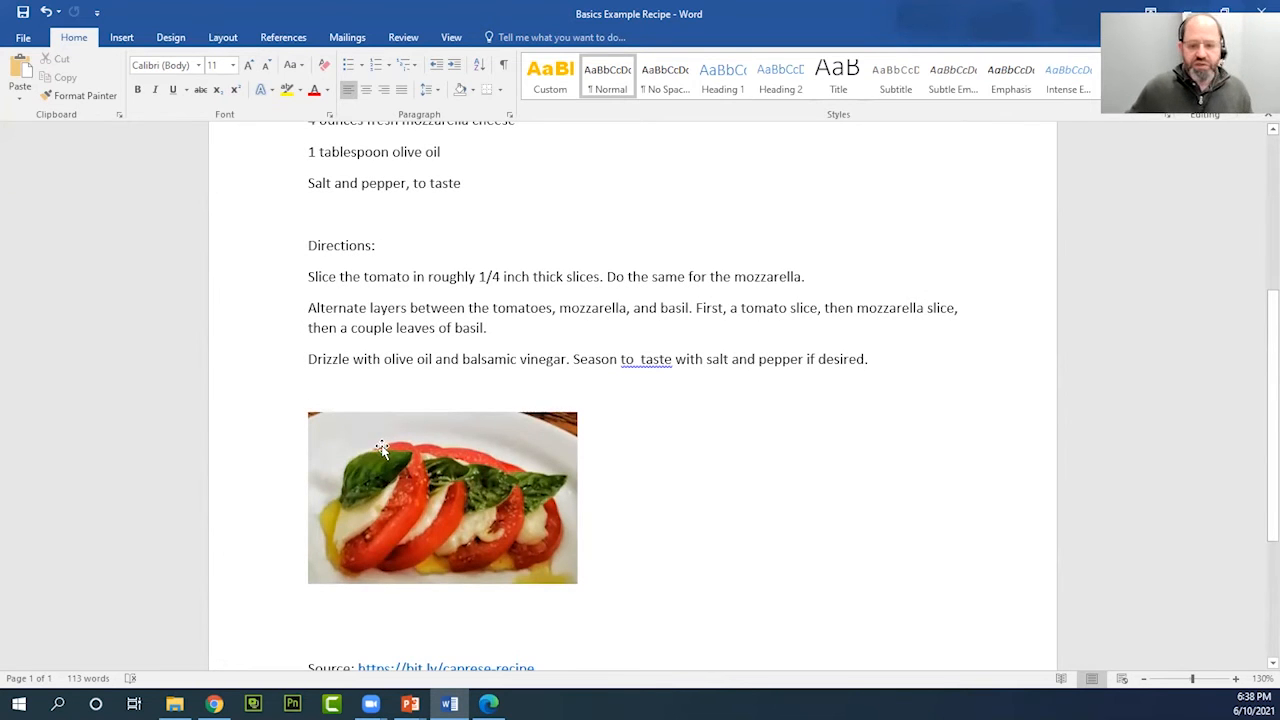
scroll(378, 448, "up", 5)
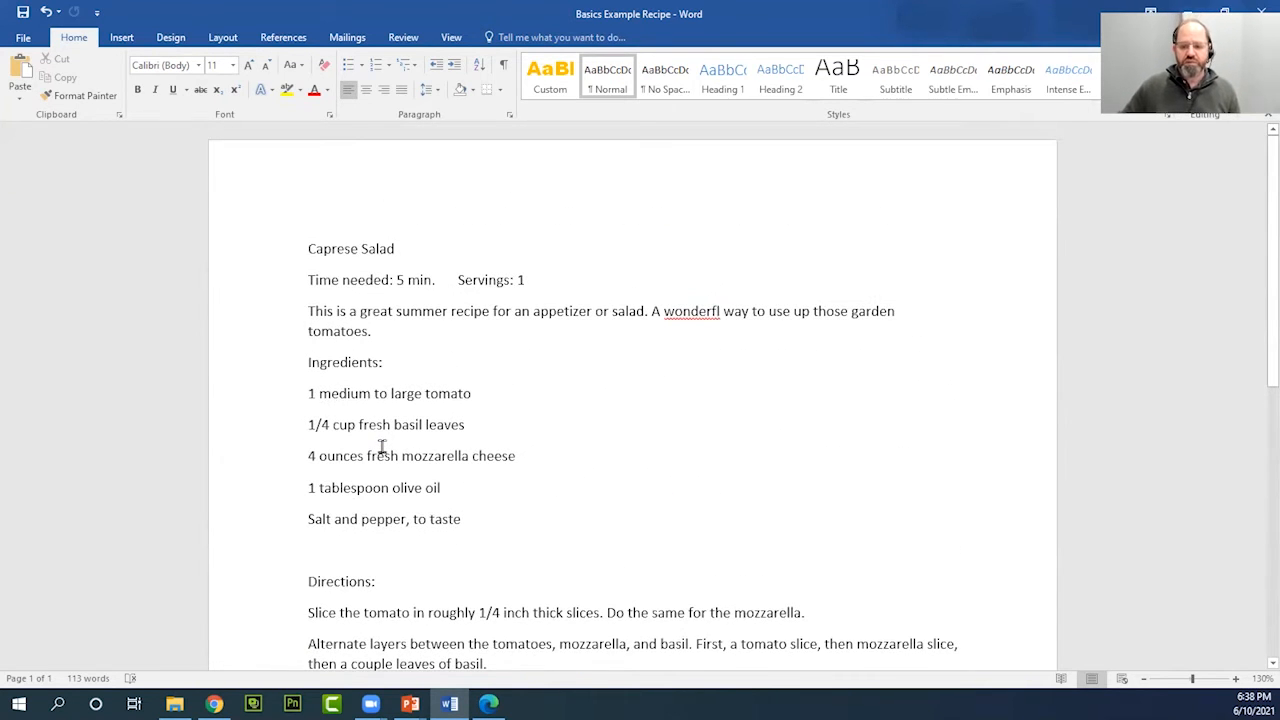
scroll(392, 580, "down", 3)
scroll(393, 527, "up", 3)
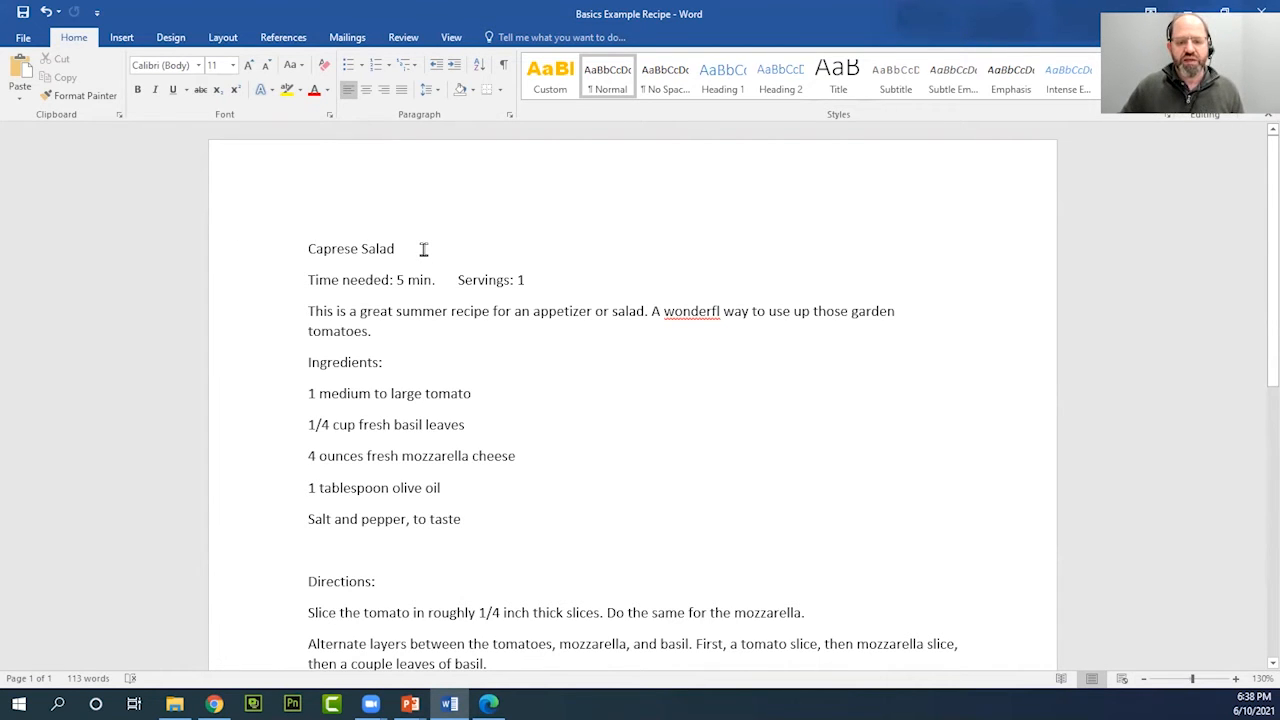
left_click_drag(426, 247, 315, 246)
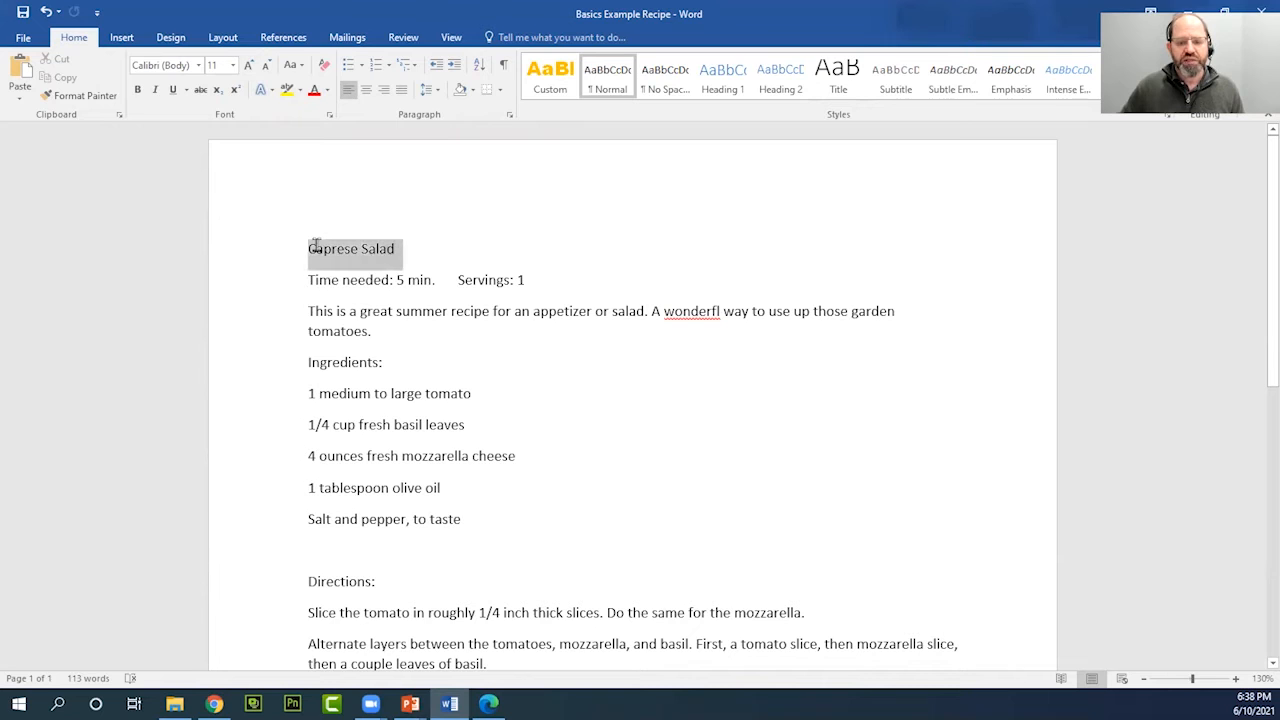
left_click(448, 248)
left_click(299, 246)
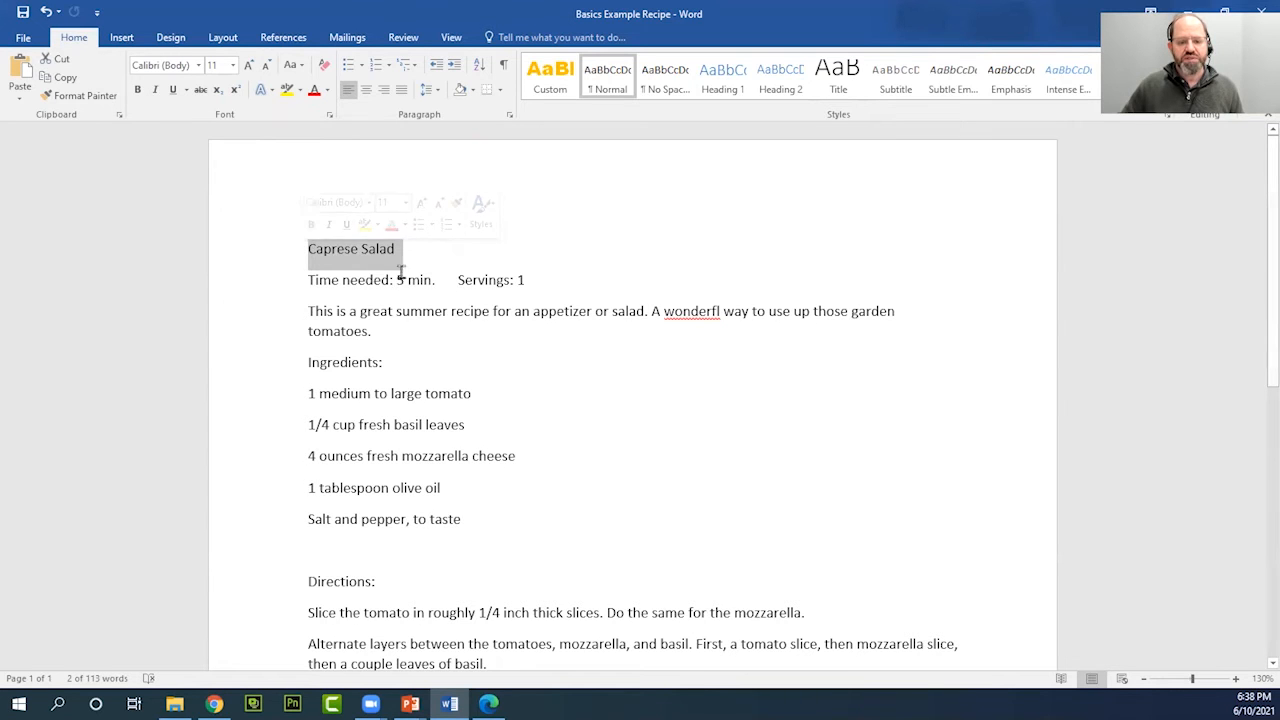
left_click(244, 257)
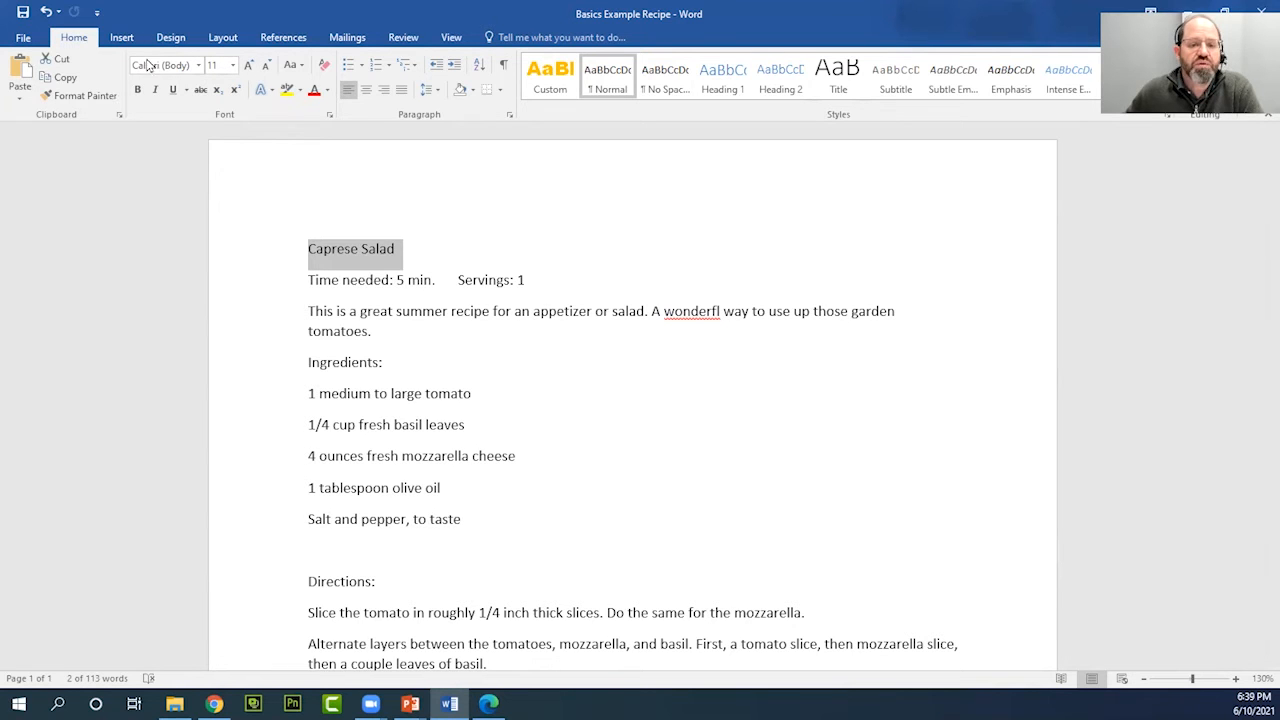
Browse the available fonts for the selected "Caprese Salad" title, previewing options such as Britannic Bold and Copperplate Gothic Bold
left_click(199, 66)
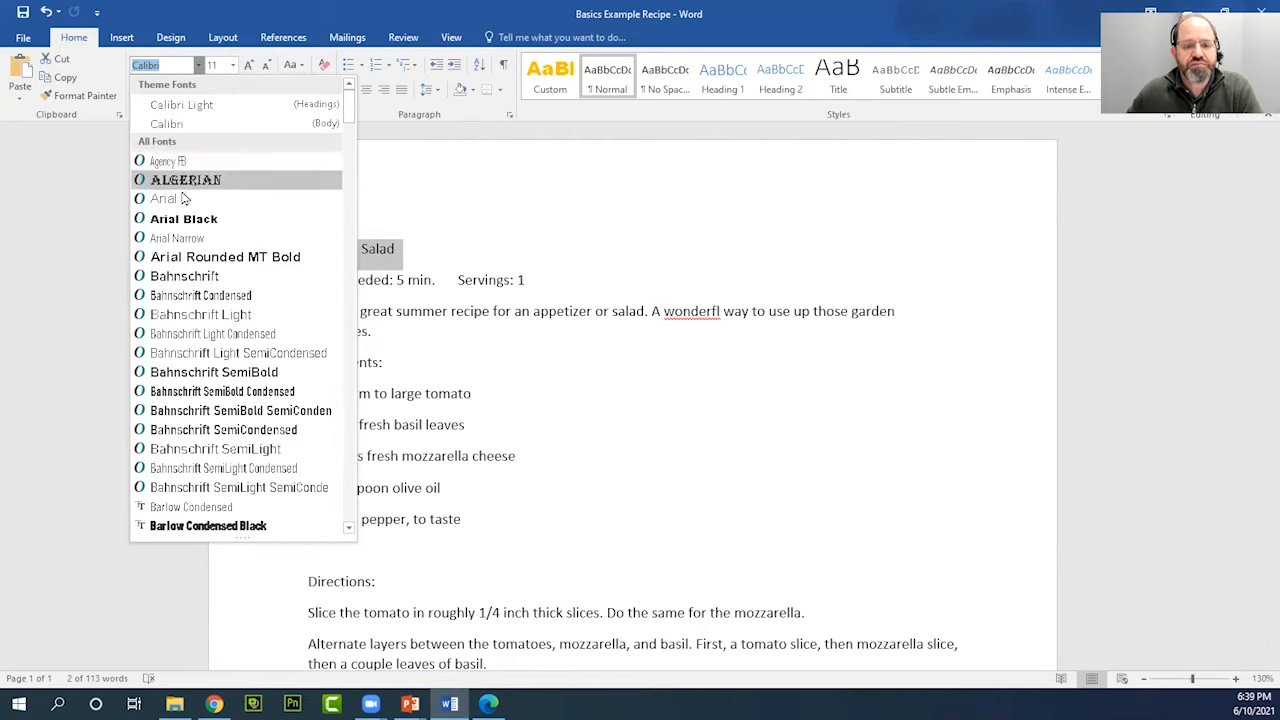
left_click(448, 230)
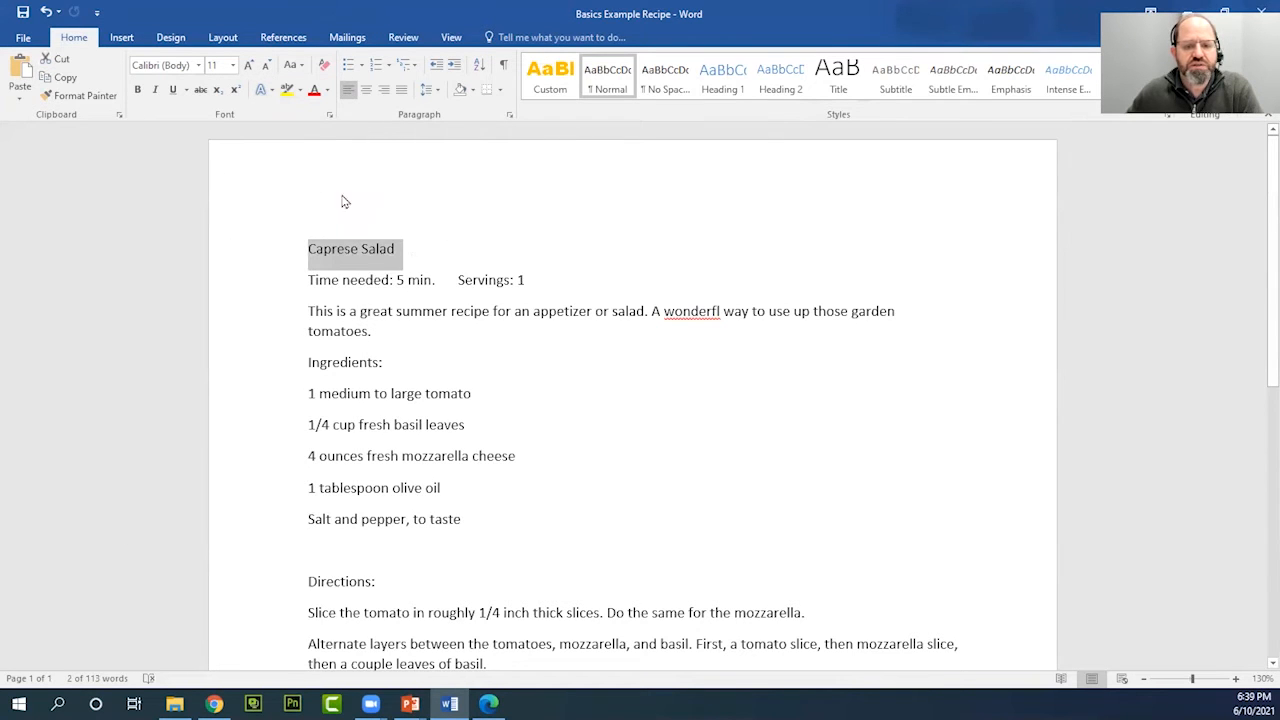
left_click(198, 65)
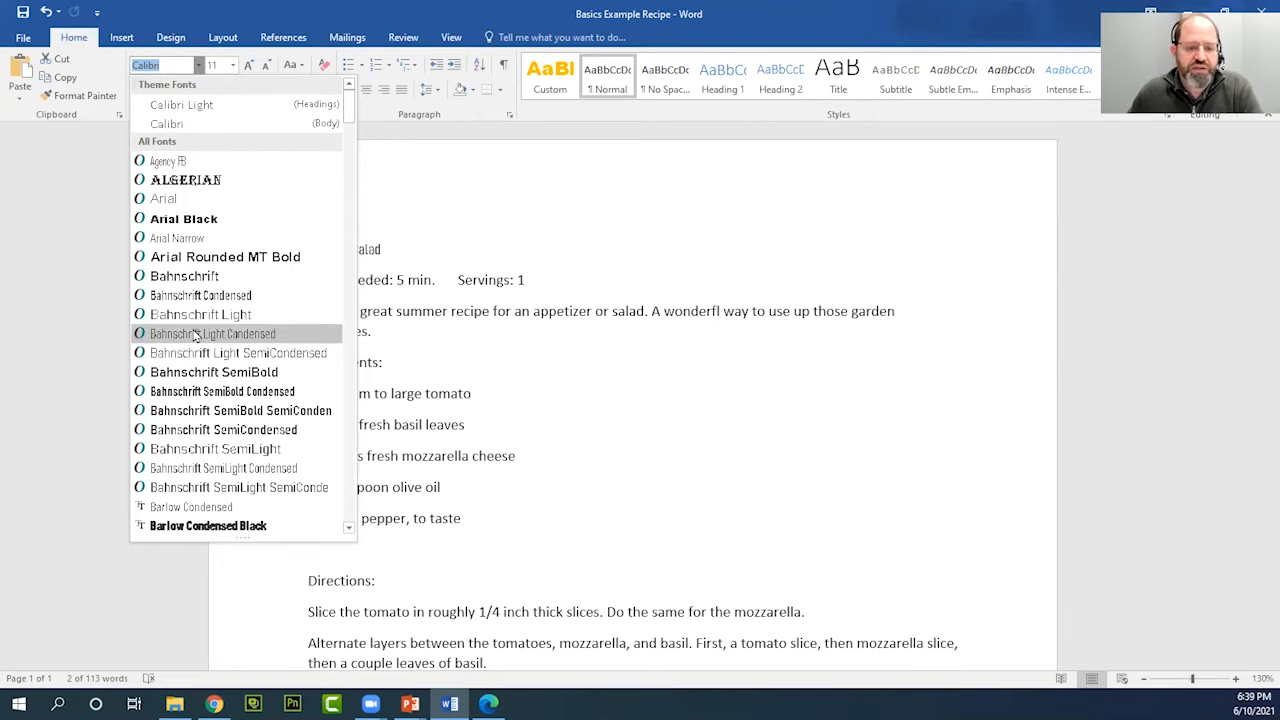
scroll(196, 340, "down", 9)
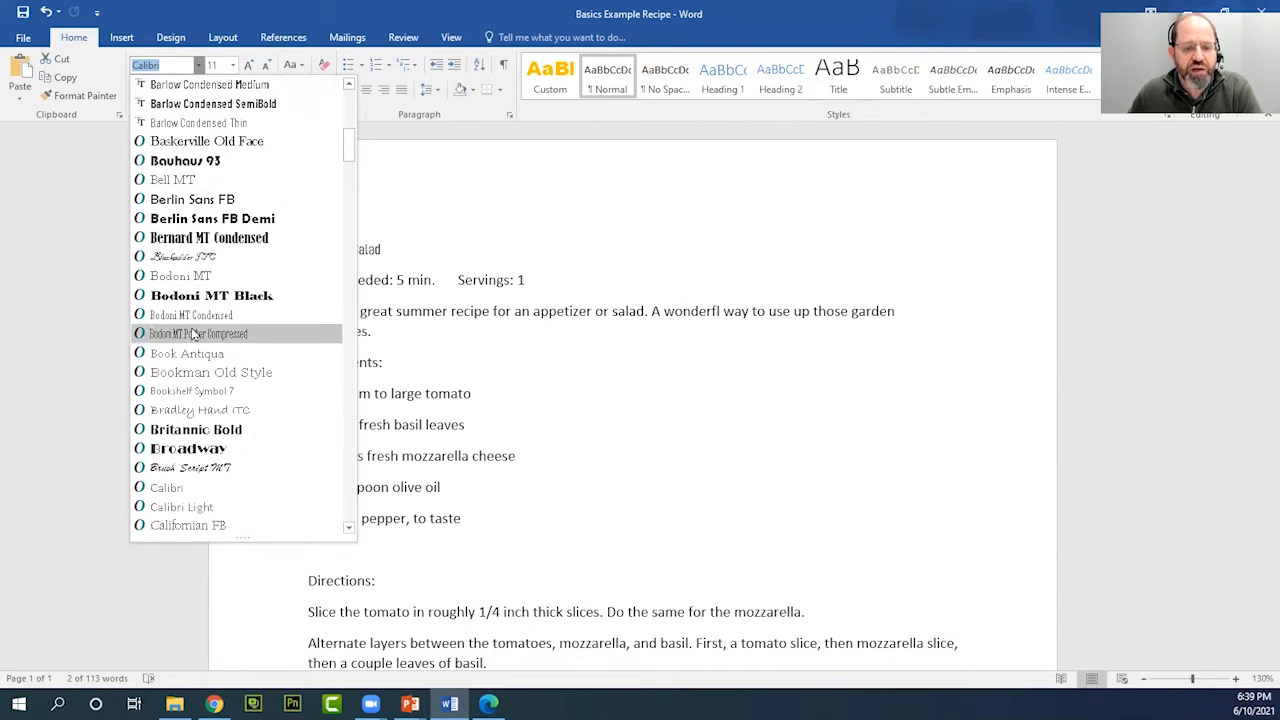
scroll(196, 337, "down", 1)
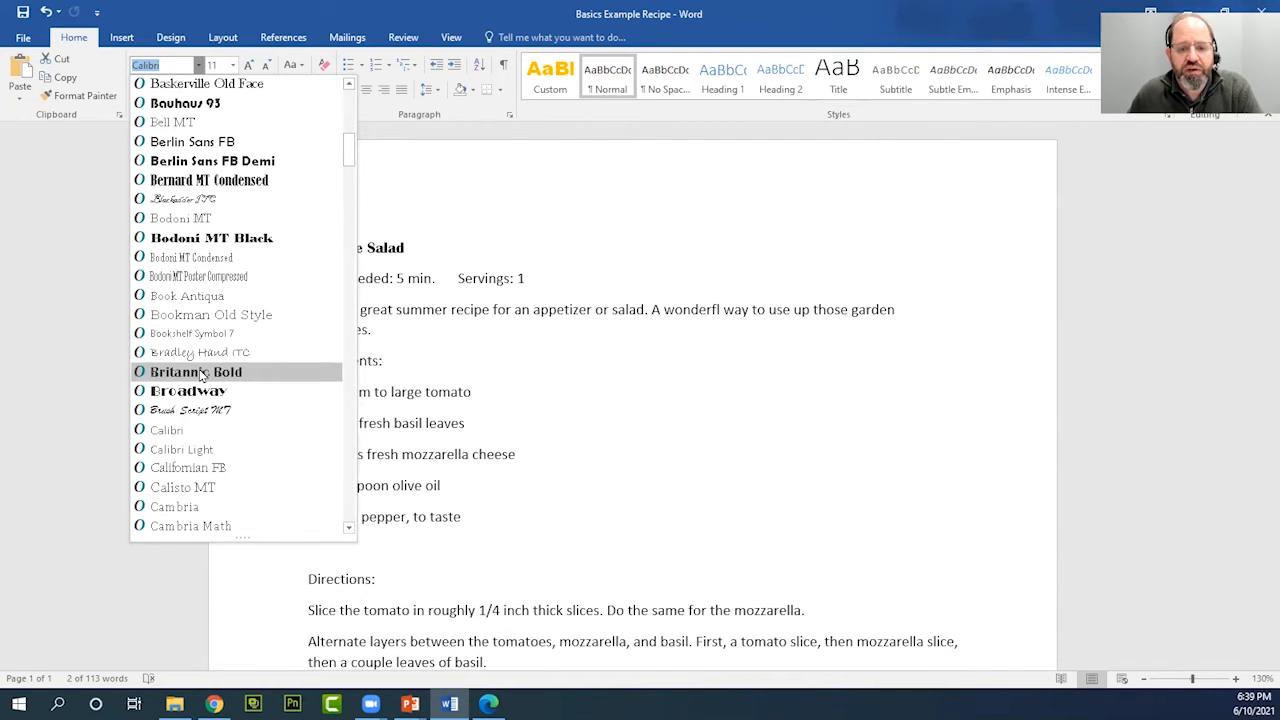
scroll(198, 370, "down", 10)
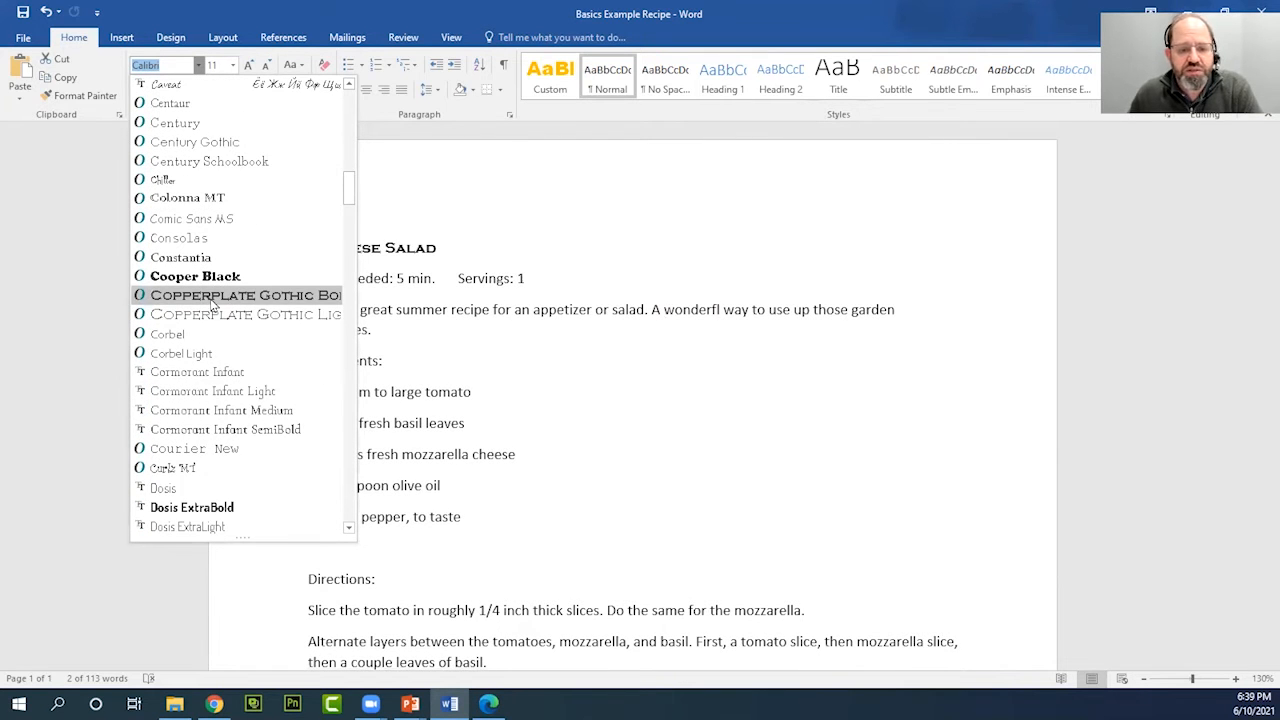
scroll(212, 305, "down", 3)
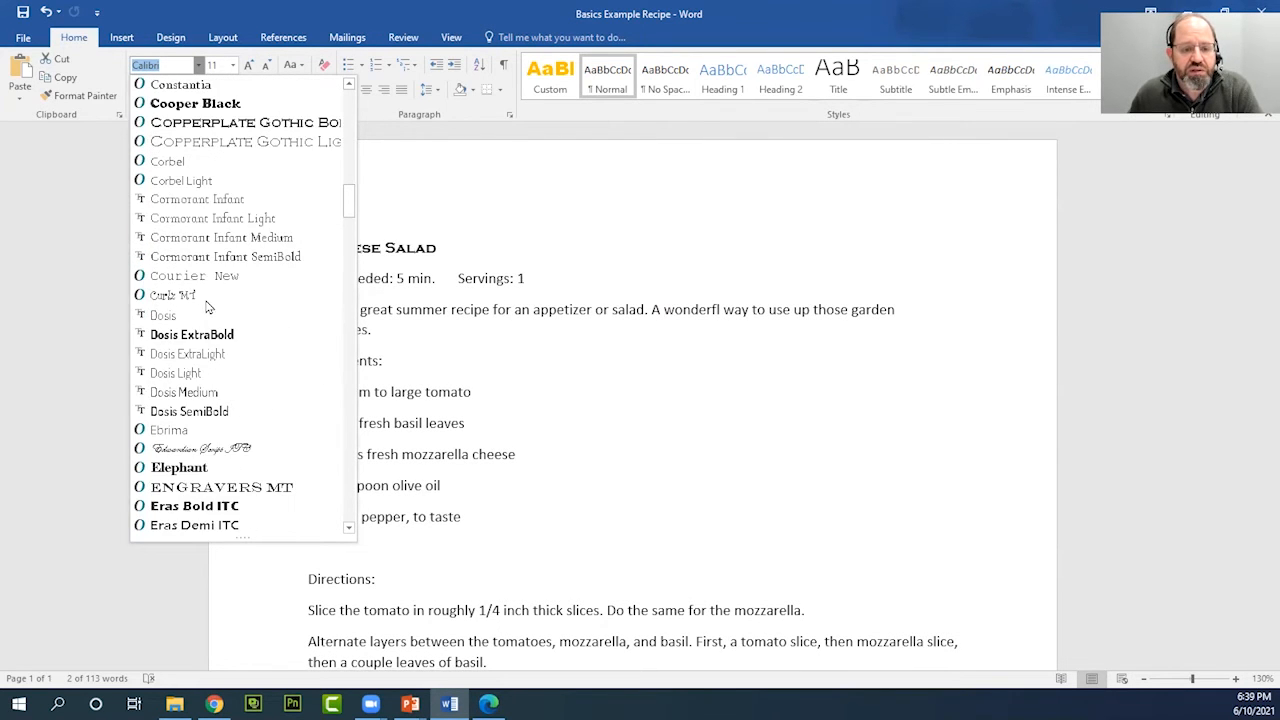
Set the font of the Caprese Salad title to Cormorant Infant SemiBold
scroll(208, 308, "up", 1)
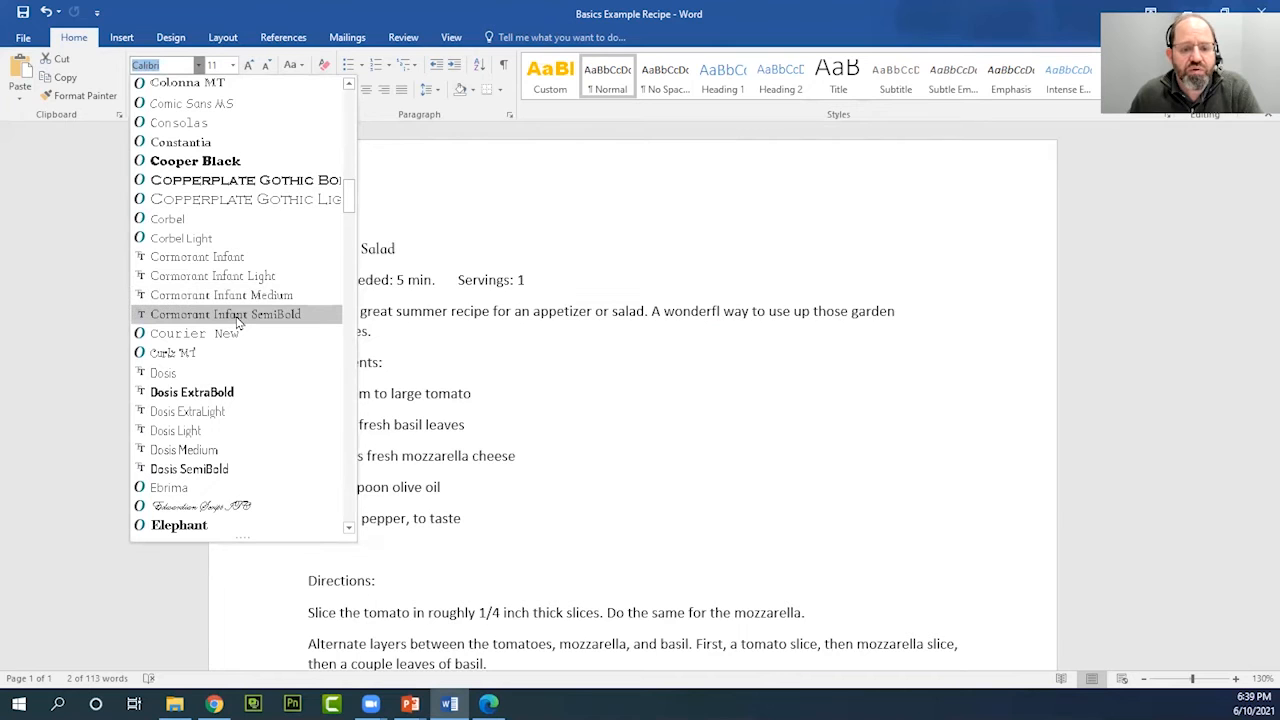
left_click(237, 316)
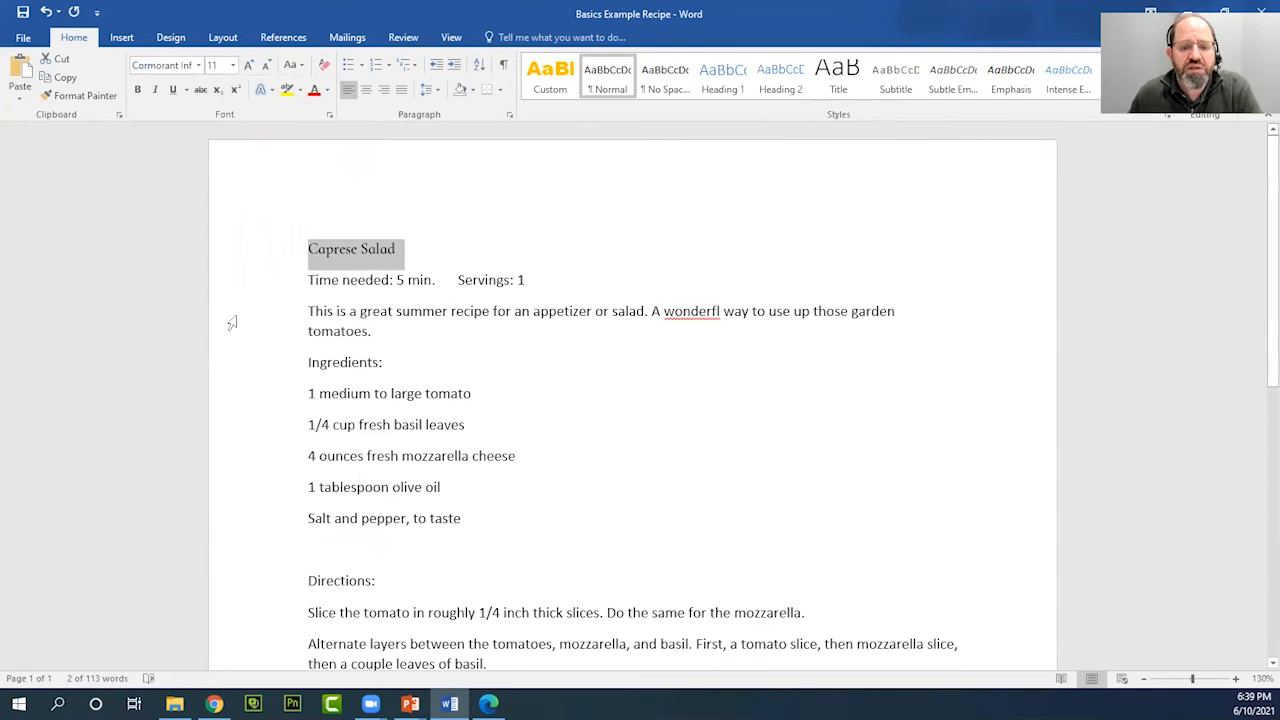
left_click(200, 68)
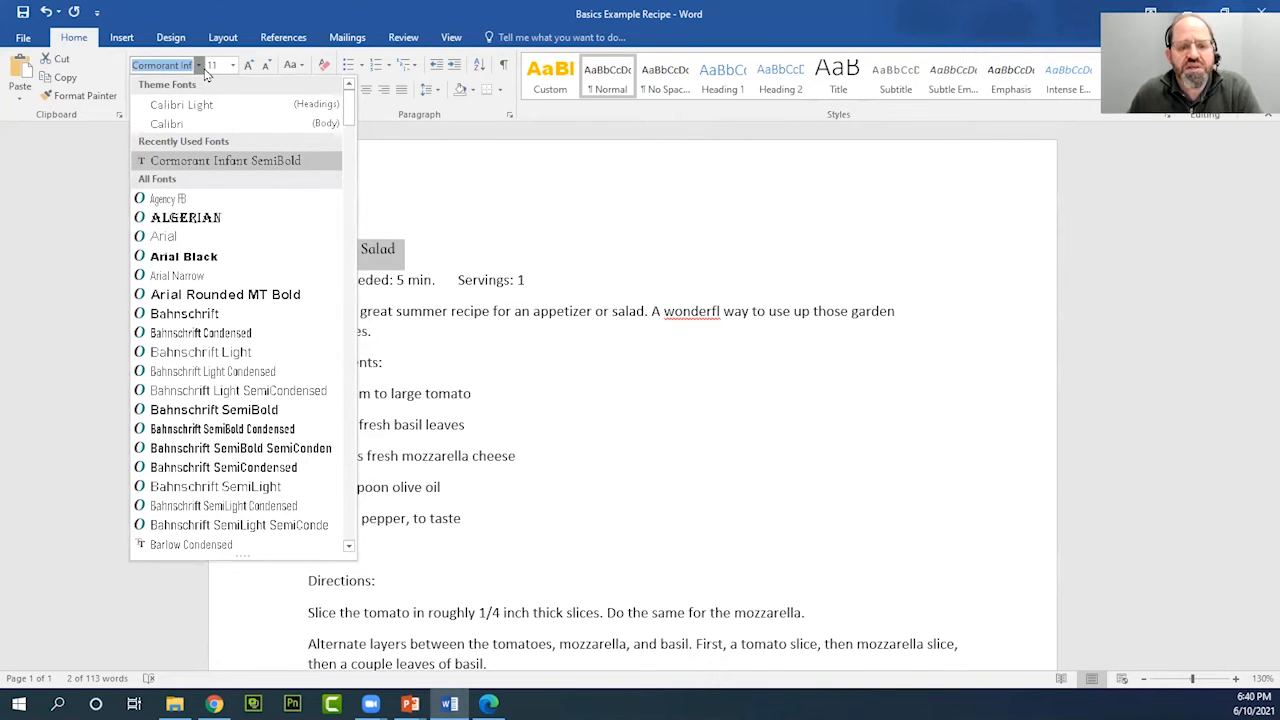
left_click(437, 262)
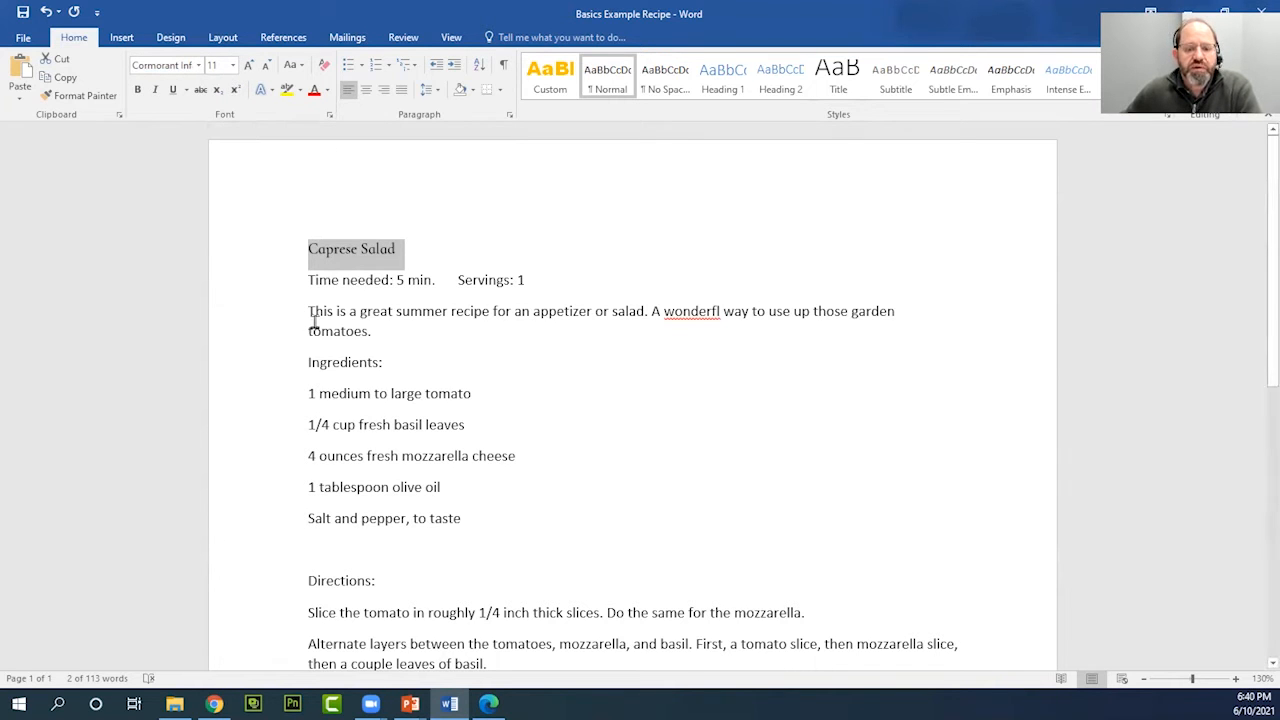
Increase the font size of the Caprese Salad title to 28
left_click(234, 68)
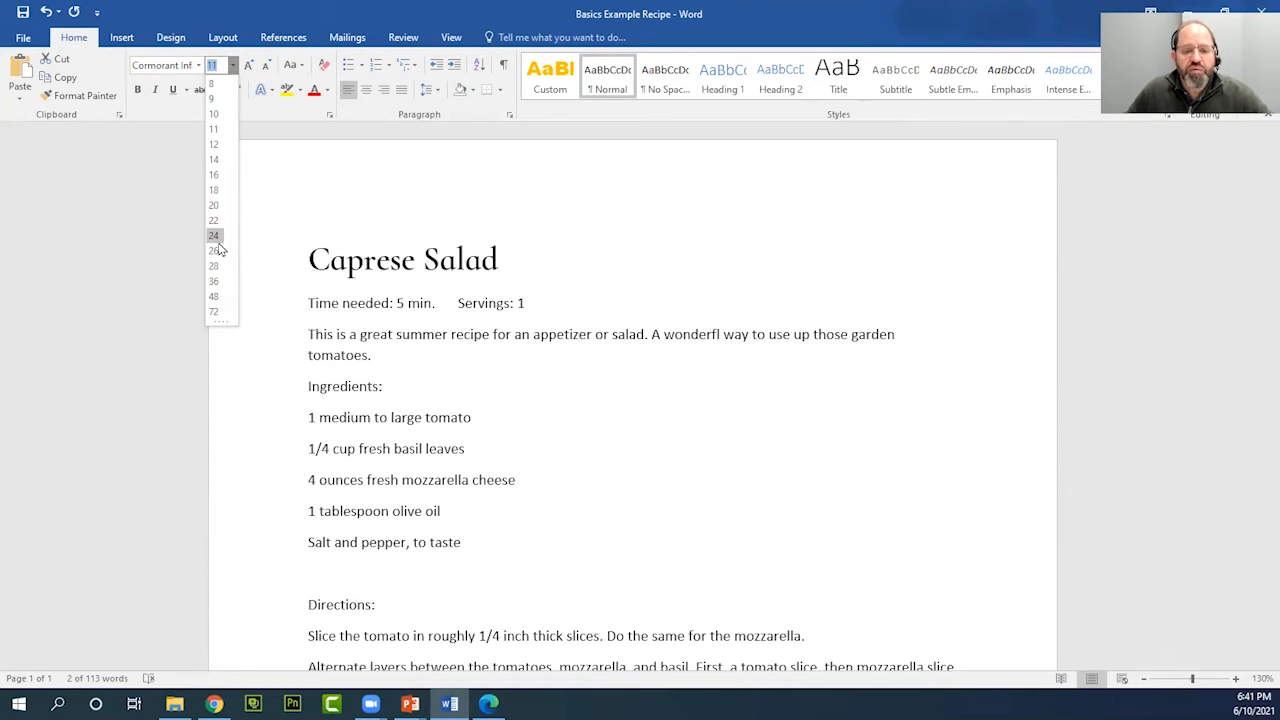
left_click(234, 68)
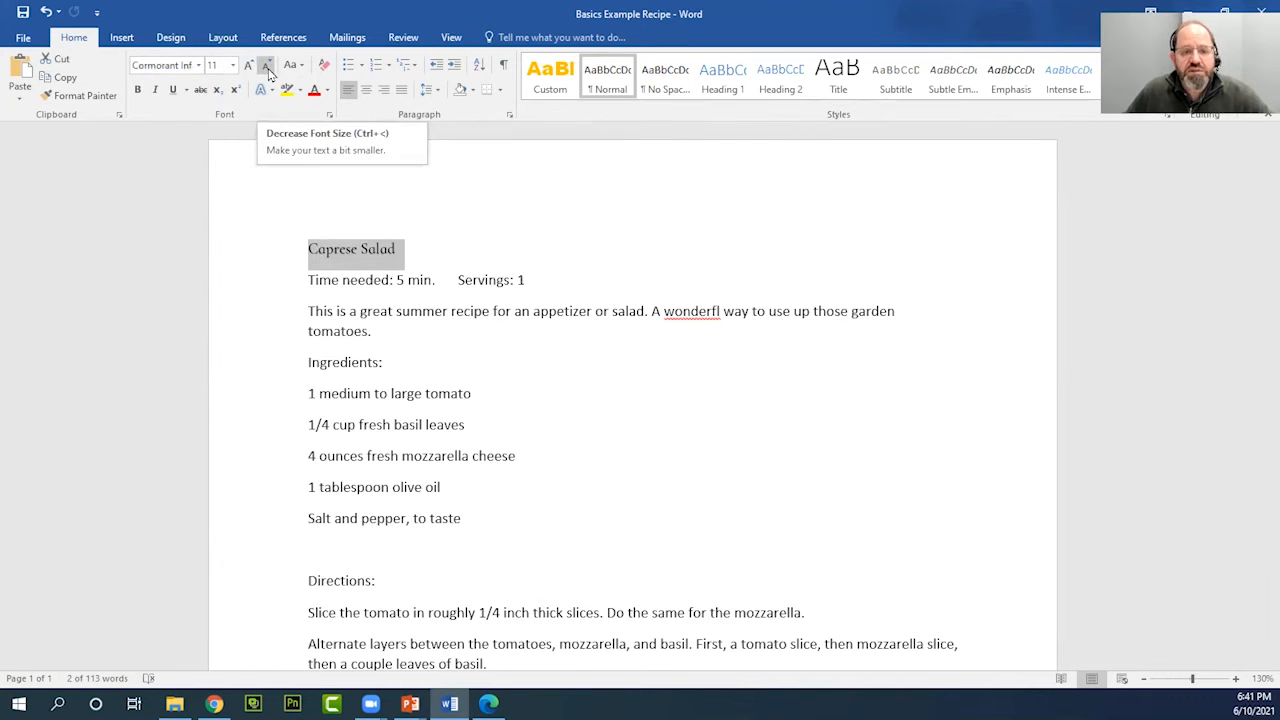
left_click(248, 66)
left_click(248, 66)
left_click(248, 66)
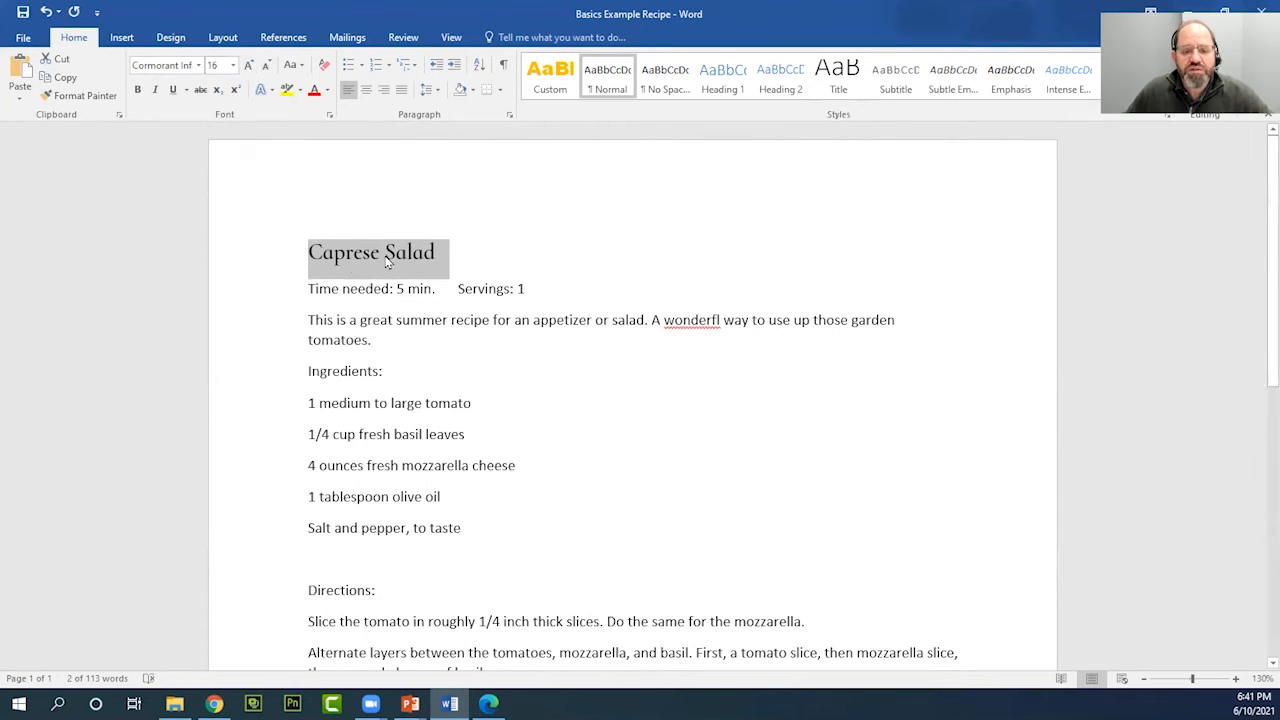
left_click(249, 66)
left_click(249, 66)
left_click(249, 66)
left_click(249, 66)
left_click(249, 66)
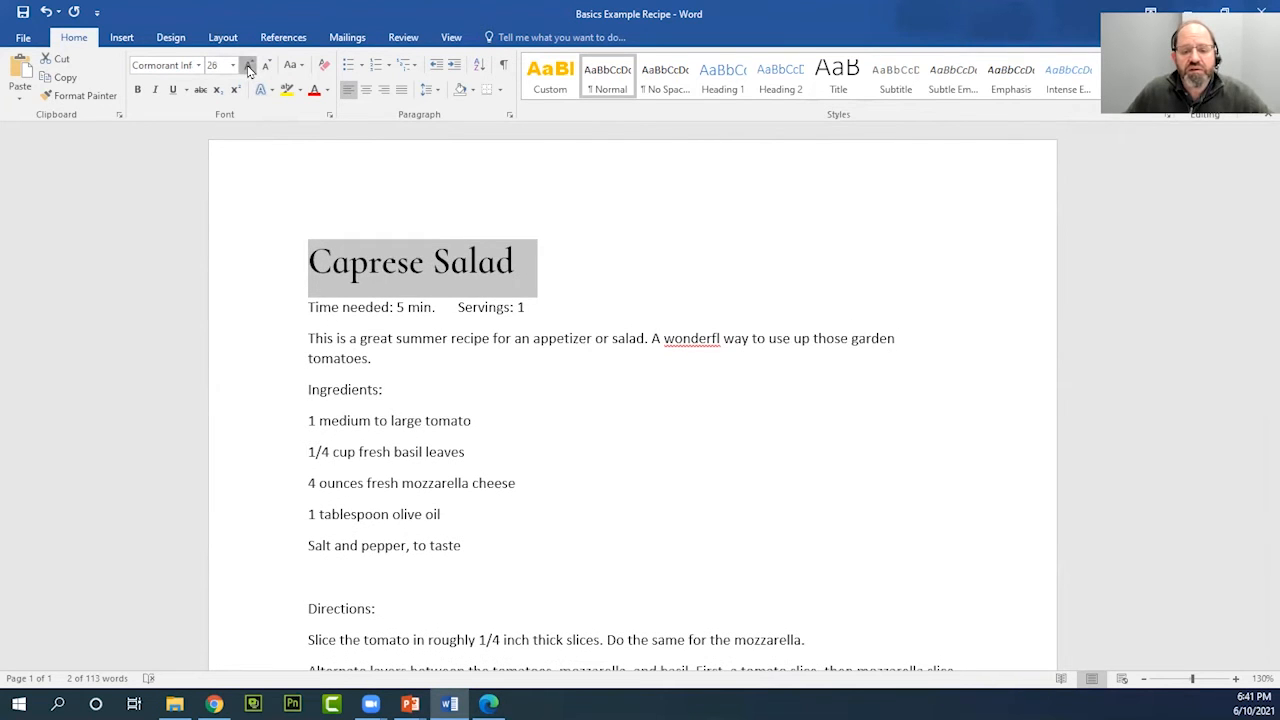
left_click(249, 66)
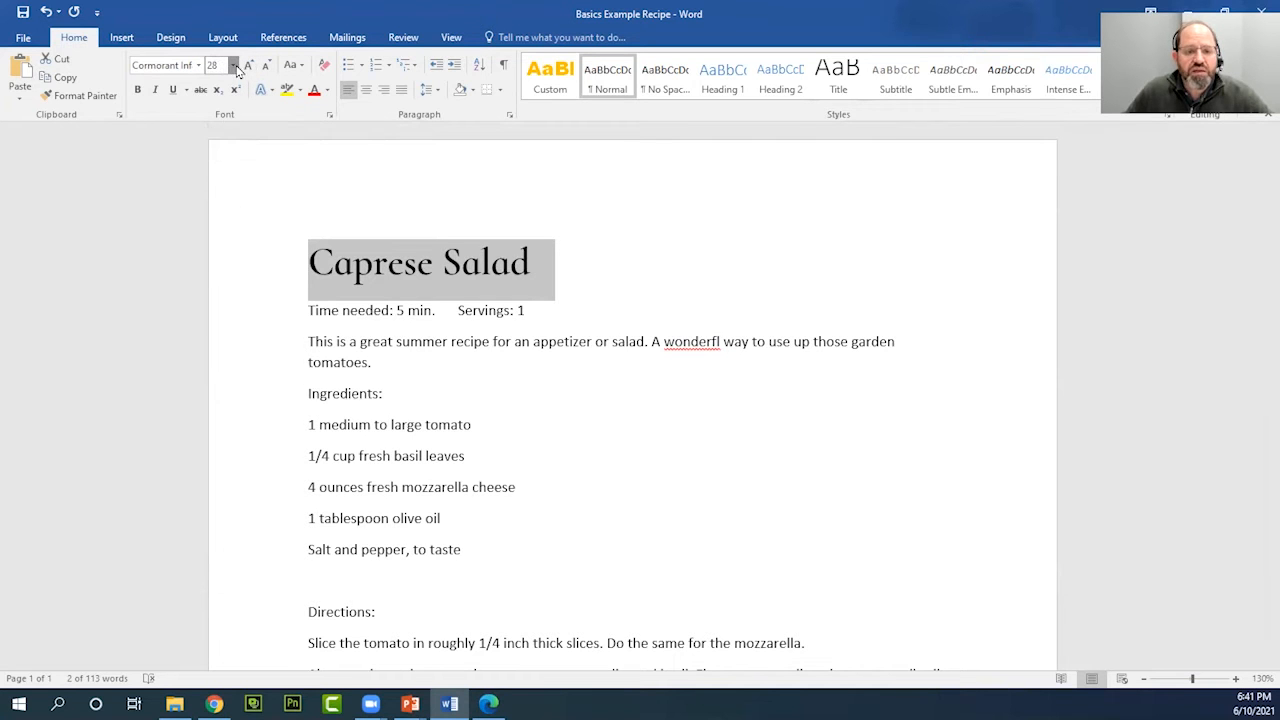
left_click(231, 65)
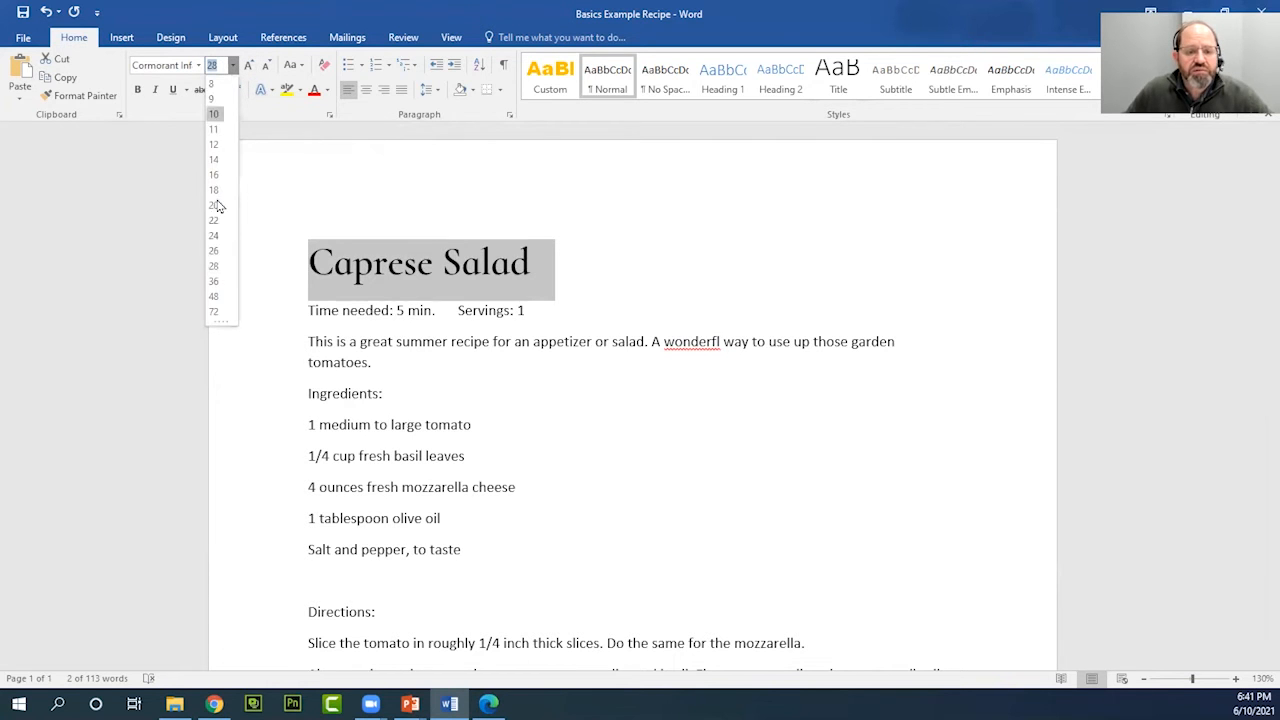
left_click(215, 268)
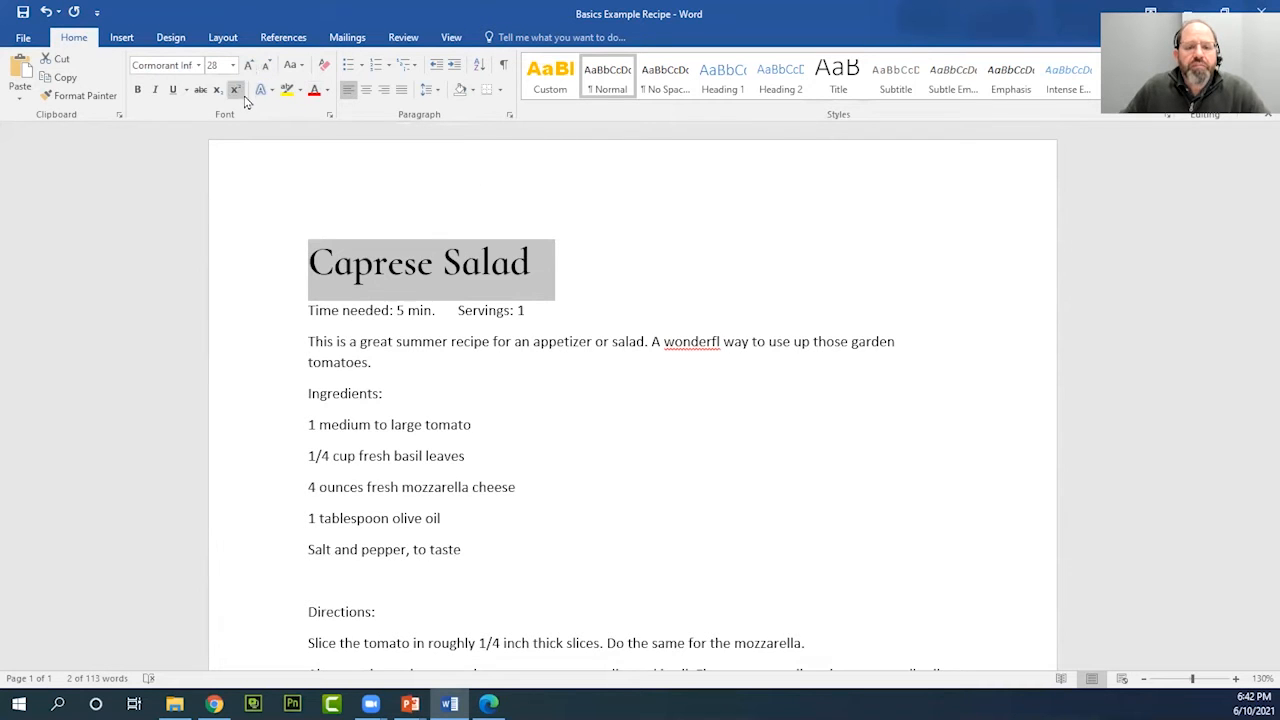
Color the recipe title with the darkest theme green and make it bold
left_click(327, 92)
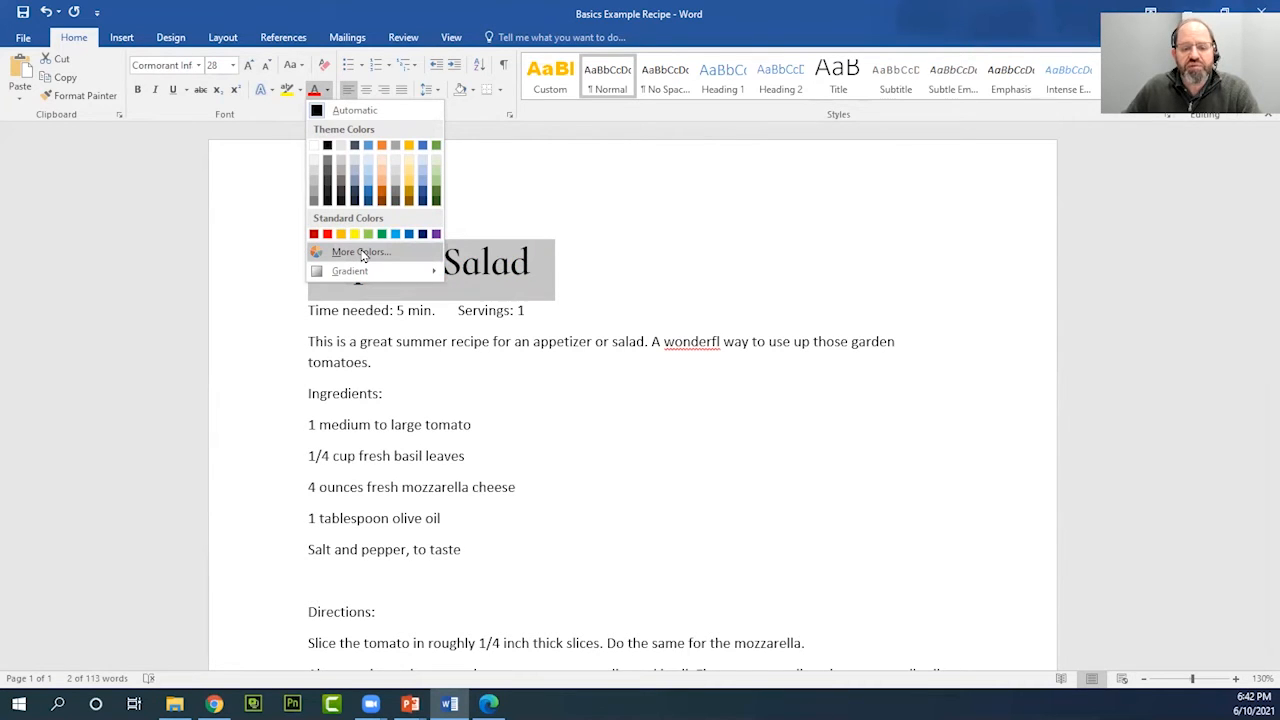
mouse_move(358, 274)
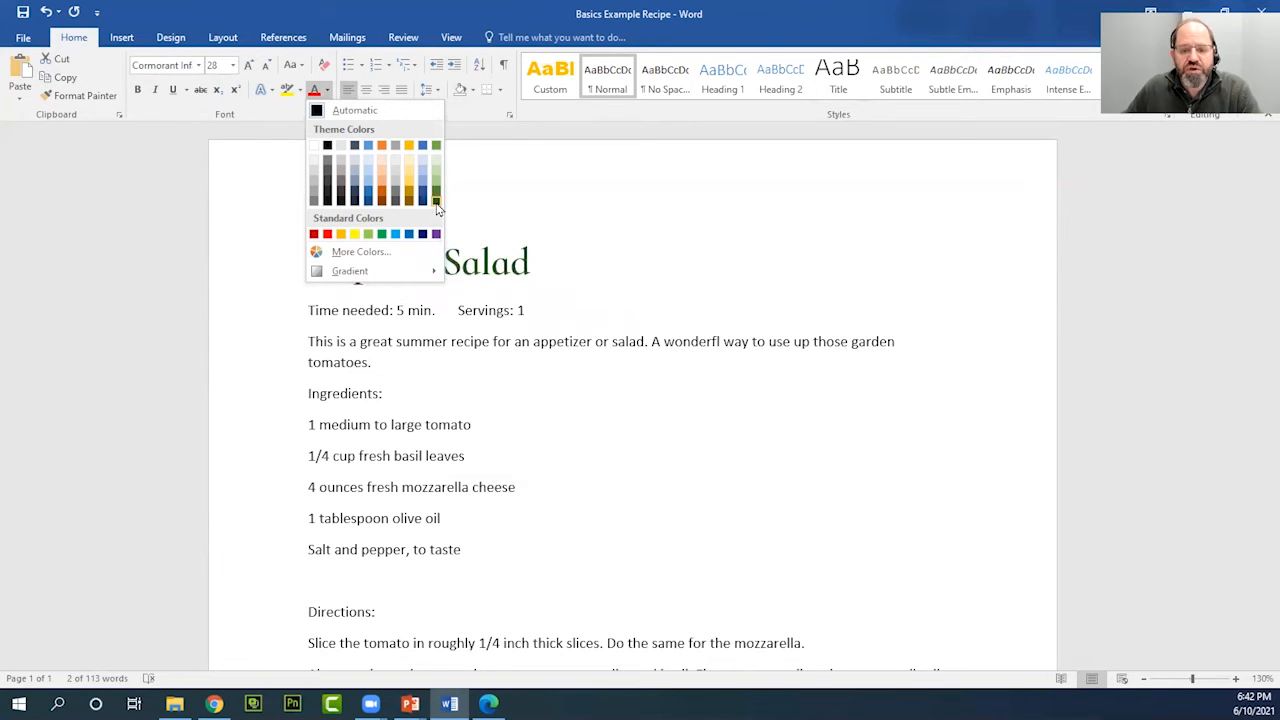
left_click(436, 201)
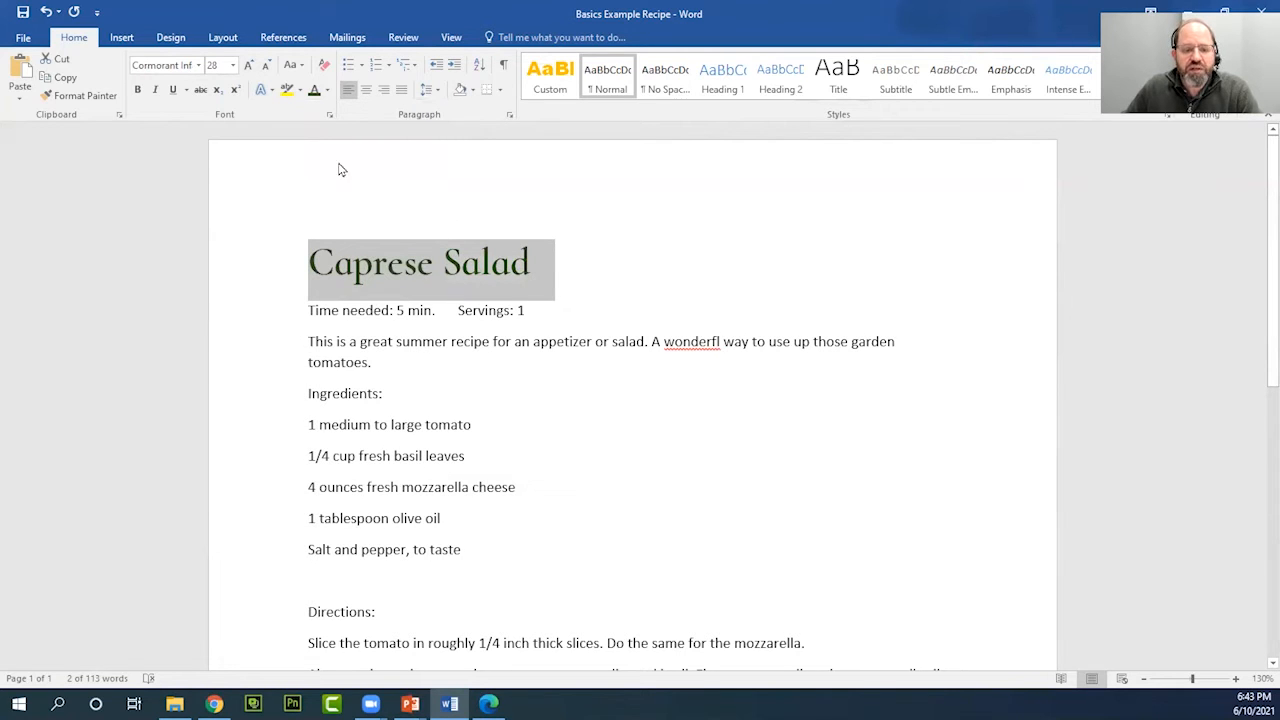
left_click(140, 92)
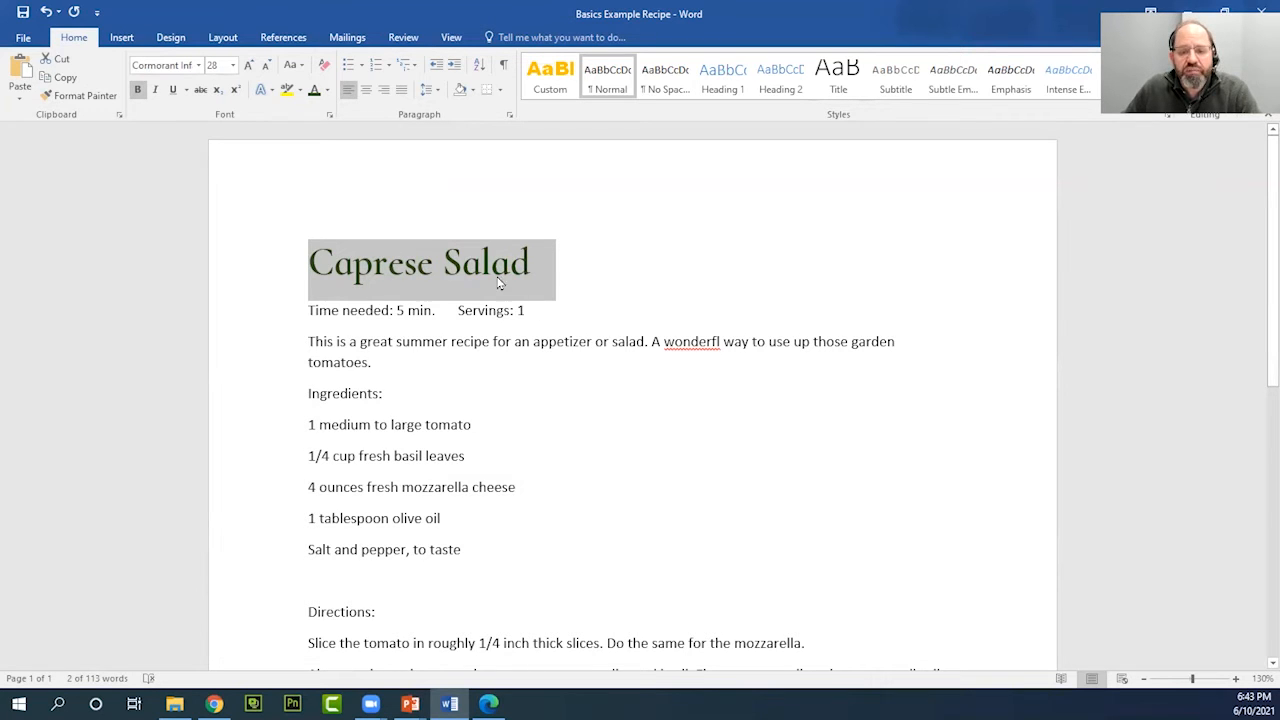
Try the Arial font on the recipe title in place of Cormorant Infant SemiBold
left_click(199, 65)
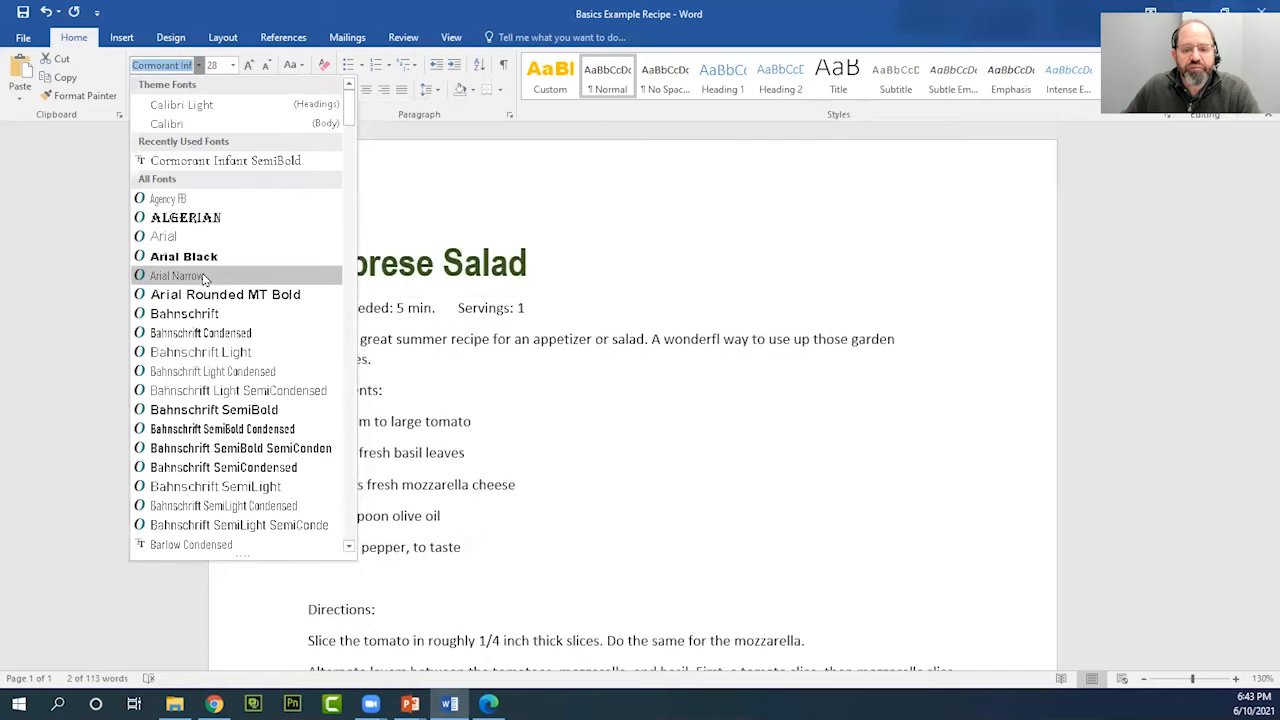
left_click(210, 160)
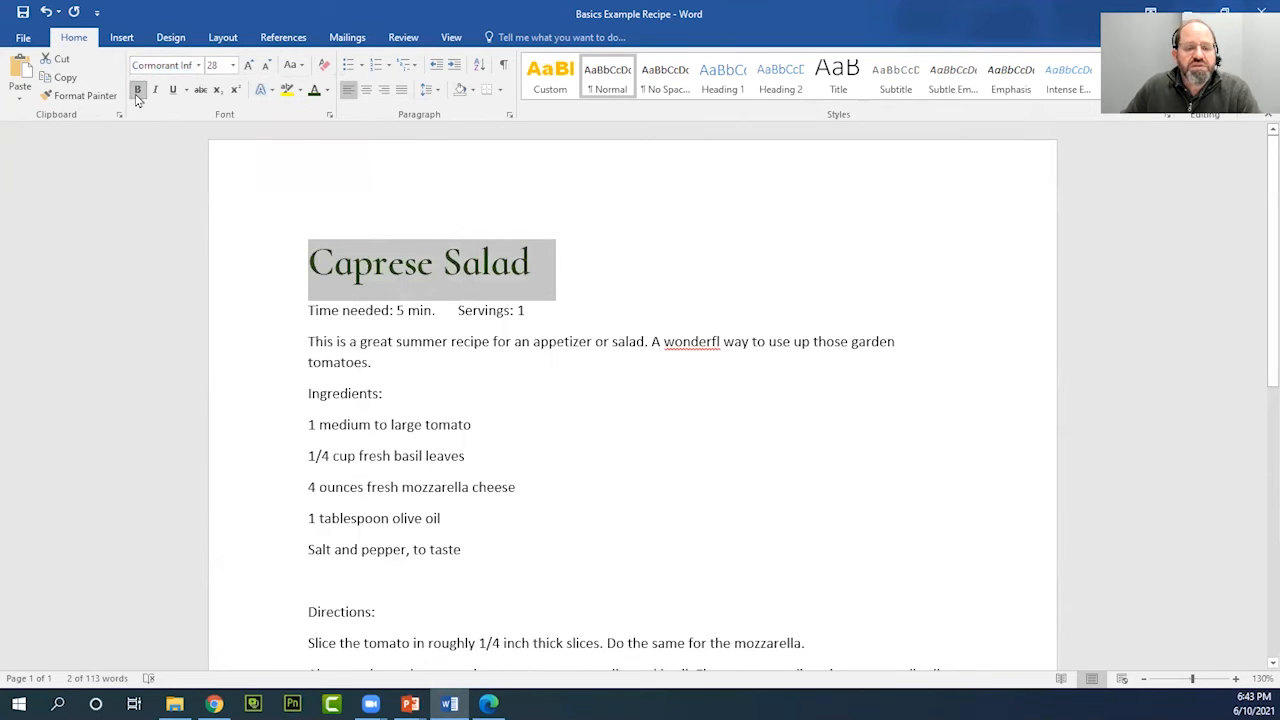
left_click(198, 65)
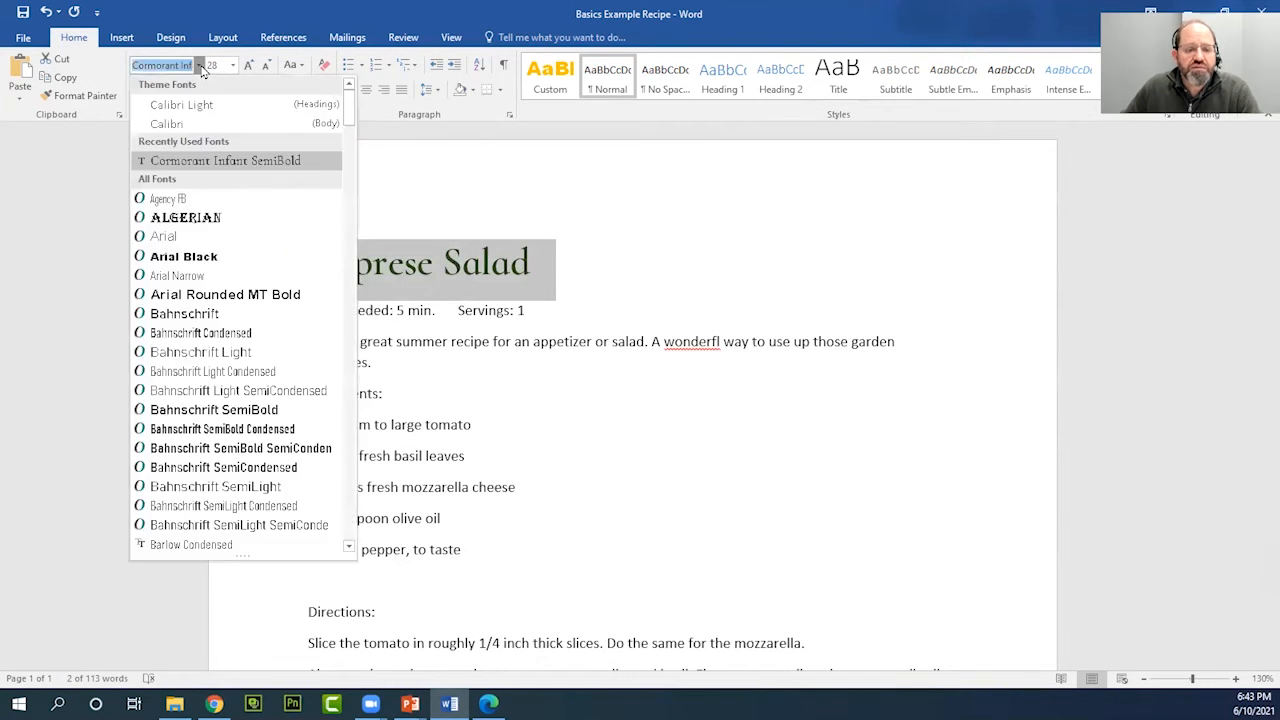
left_click(186, 238)
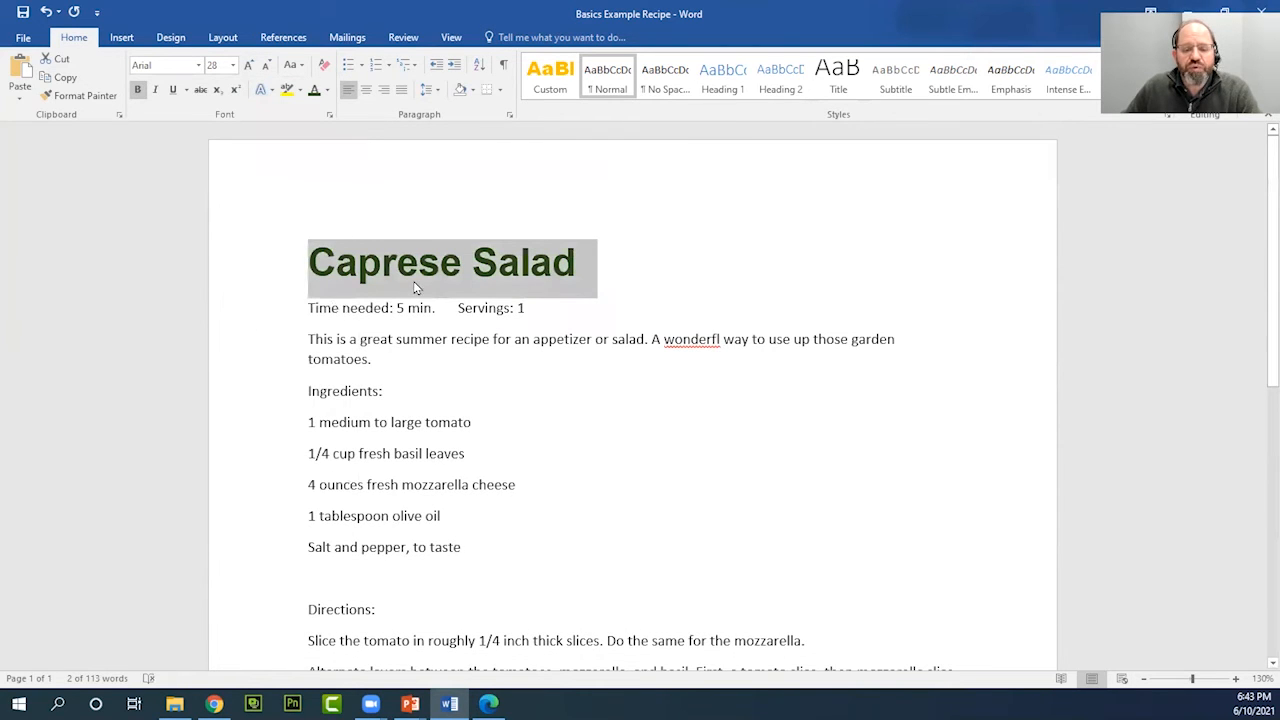
Turn the Arial title's bold formatting off and back on to compare the two weights
left_click(137, 89)
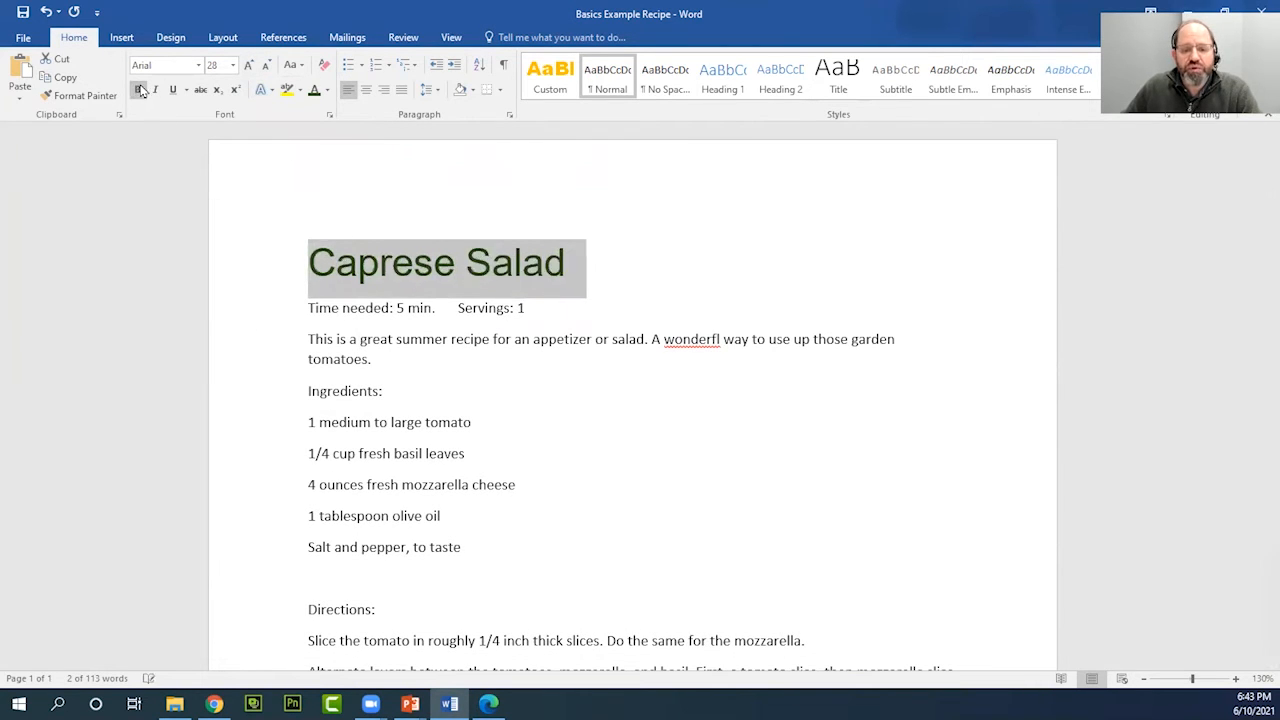
left_click(477, 309)
left_click_drag(576, 262, 308, 262)
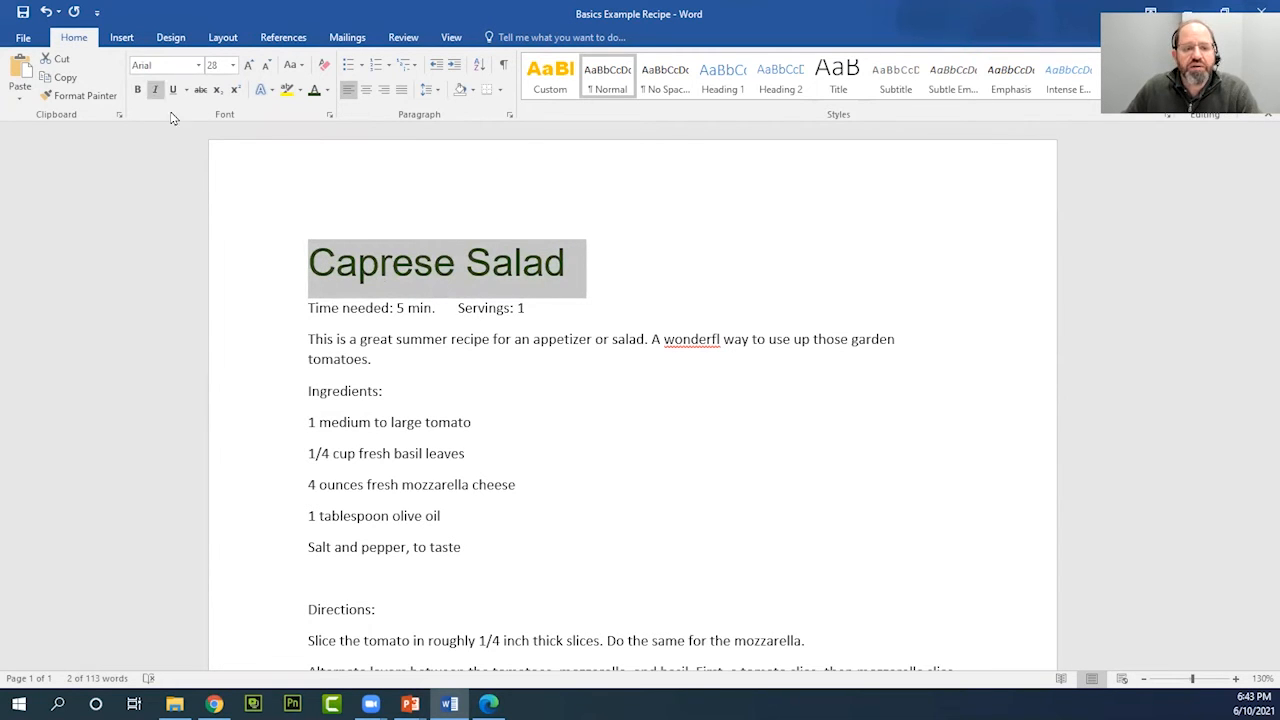
left_click(138, 89)
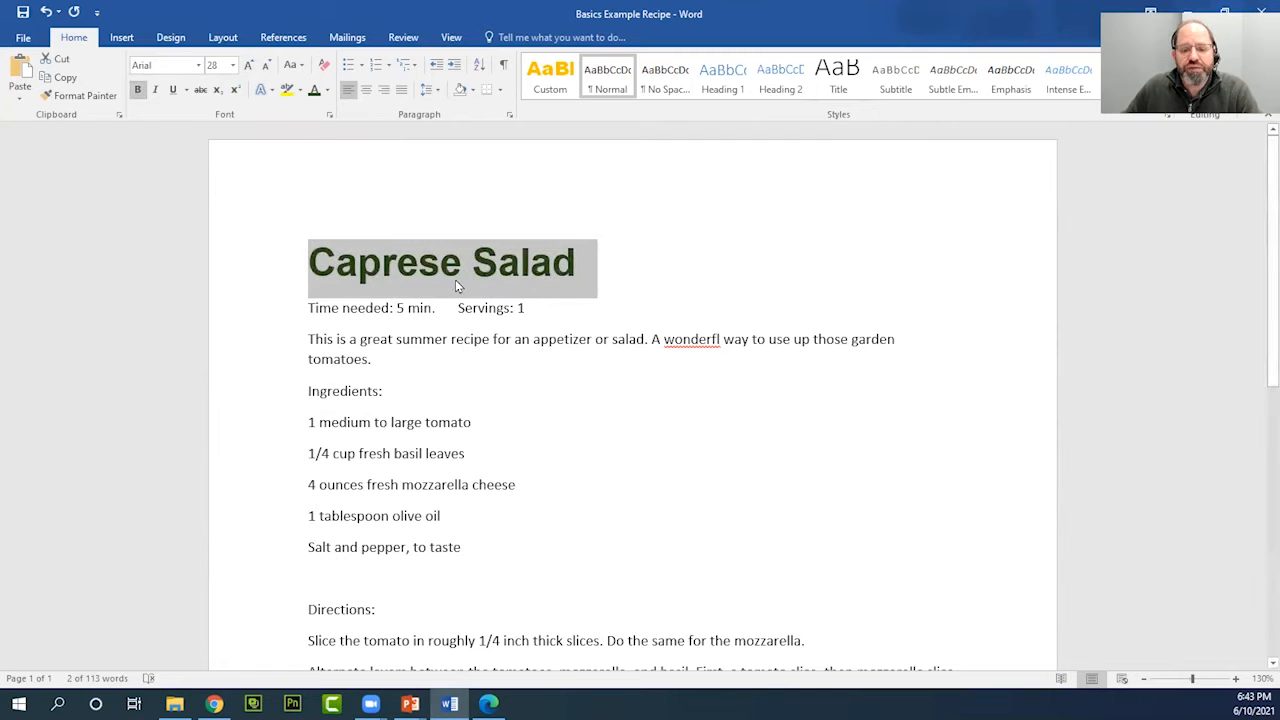
Change the recipe title's font back to Cormorant Infant SemiBold
left_click(199, 65)
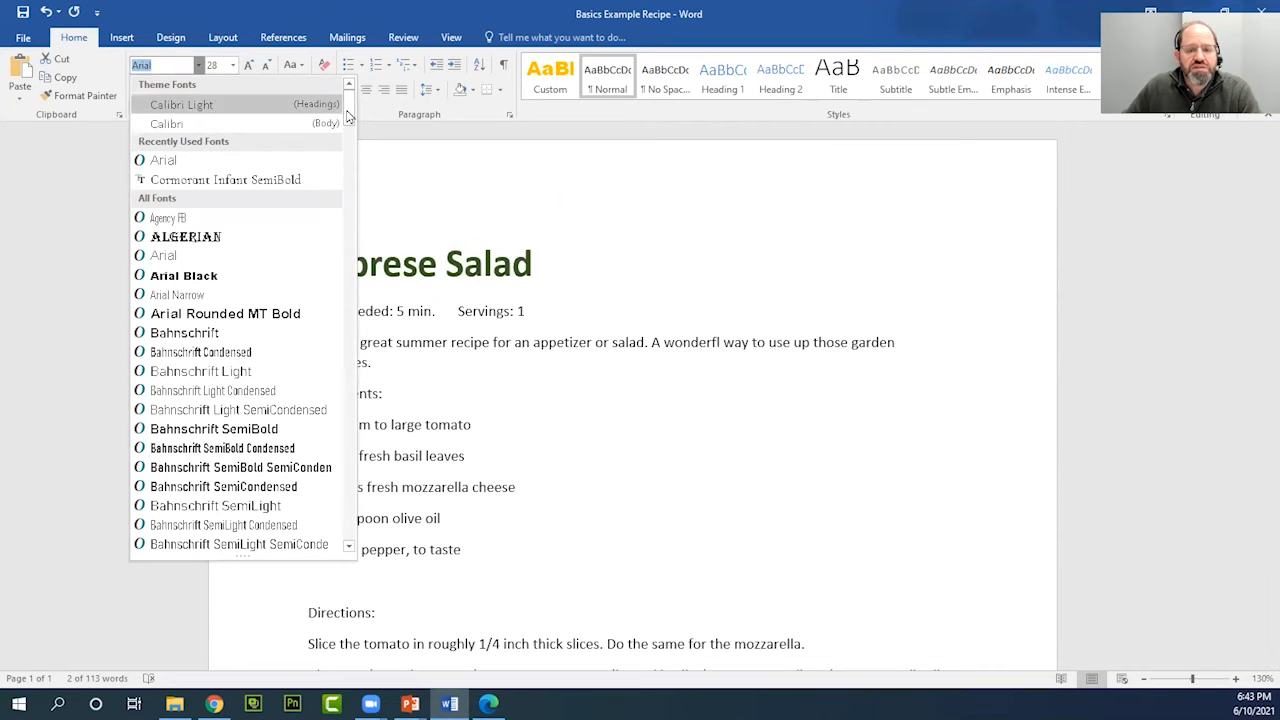
scroll(340, 387, "down", 20)
scroll(340, 387, "up", 20)
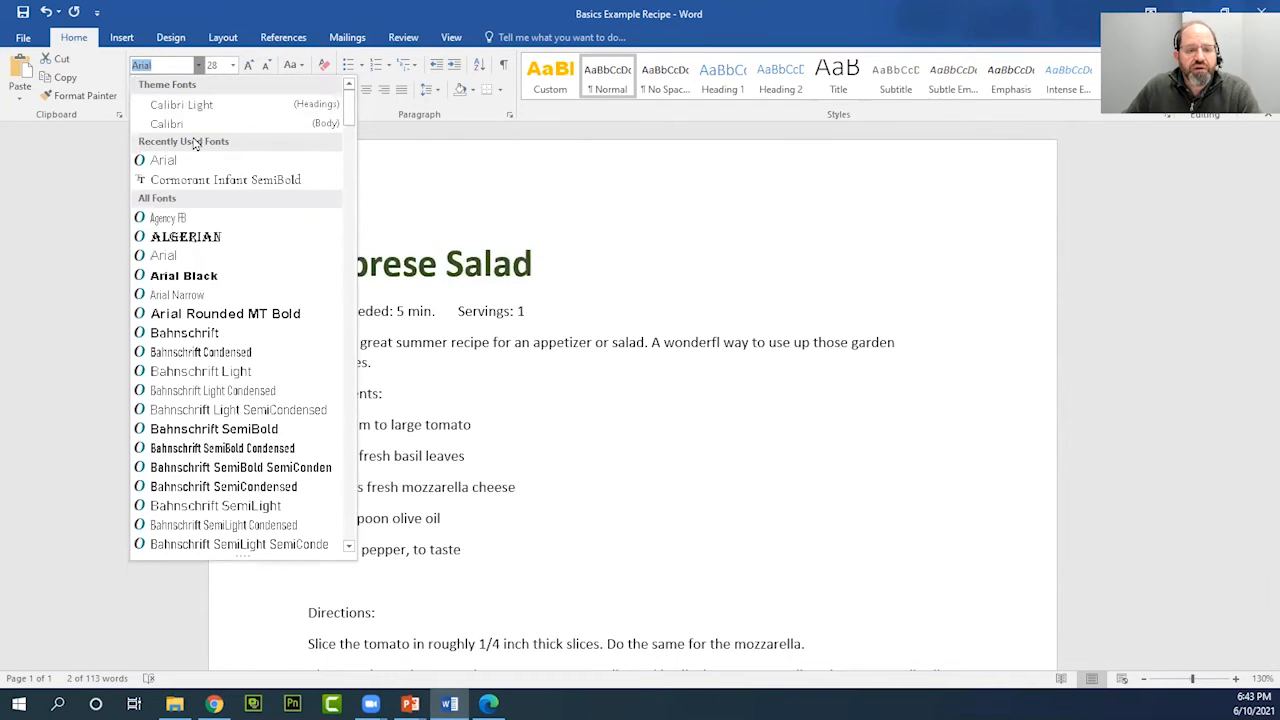
left_click(235, 182)
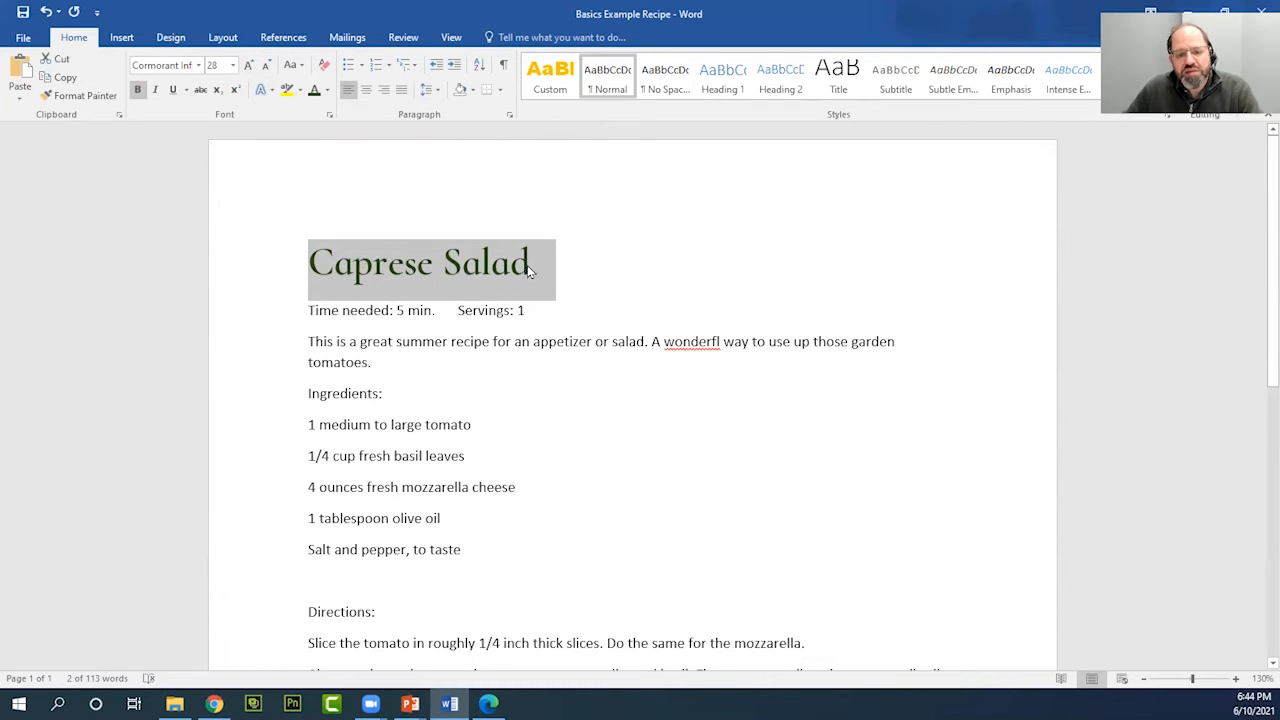
Enlarge the recipe title to font size 36, trying size 48 for comparison
left_click(249, 65)
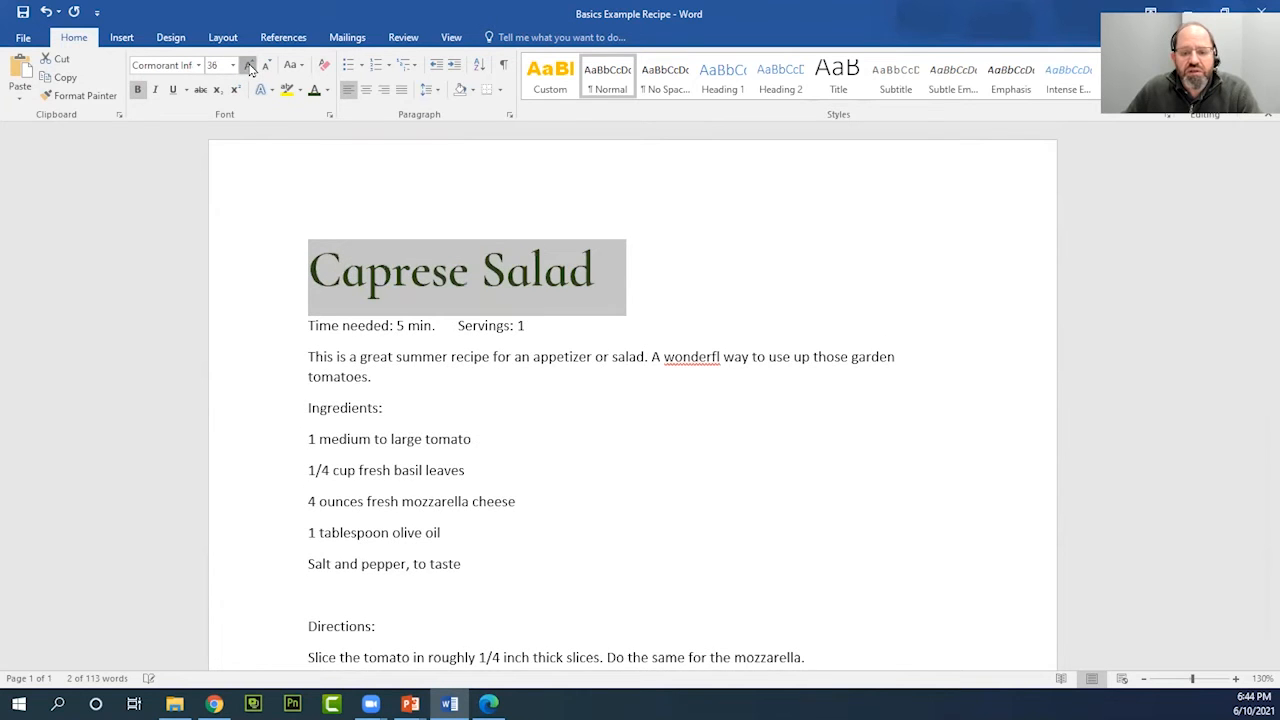
left_click(249, 65)
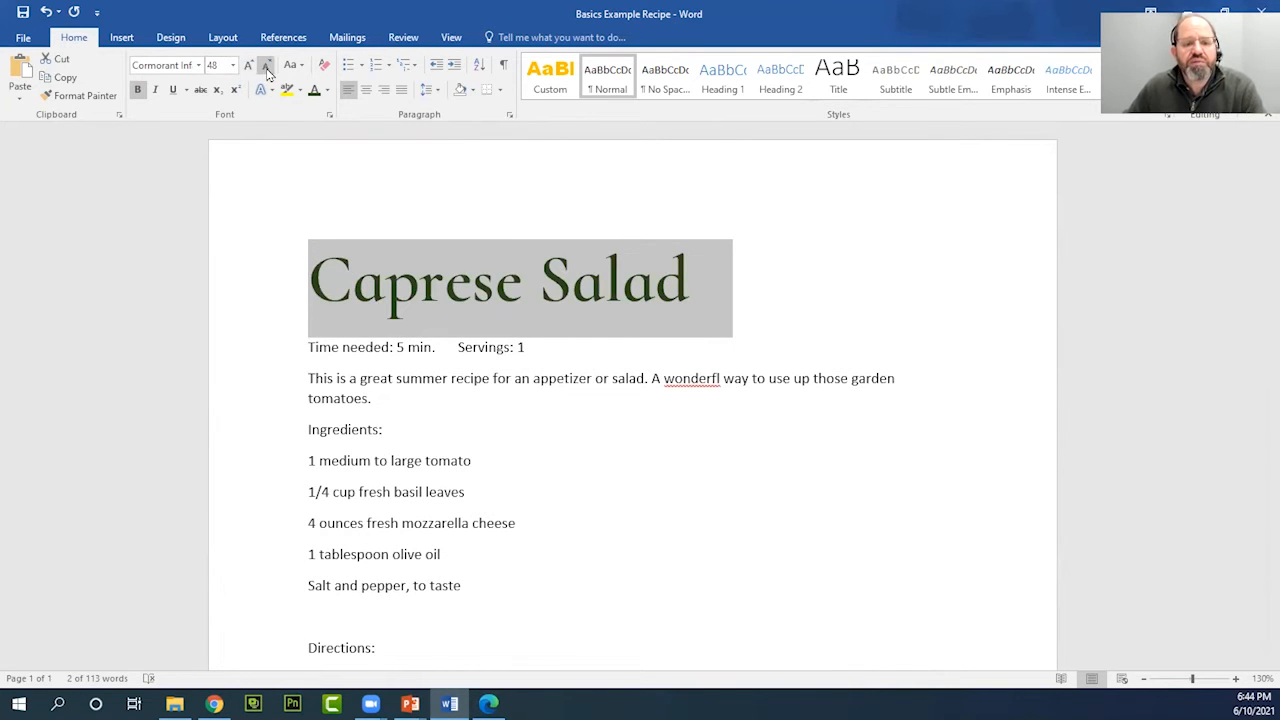
left_click(266, 66)
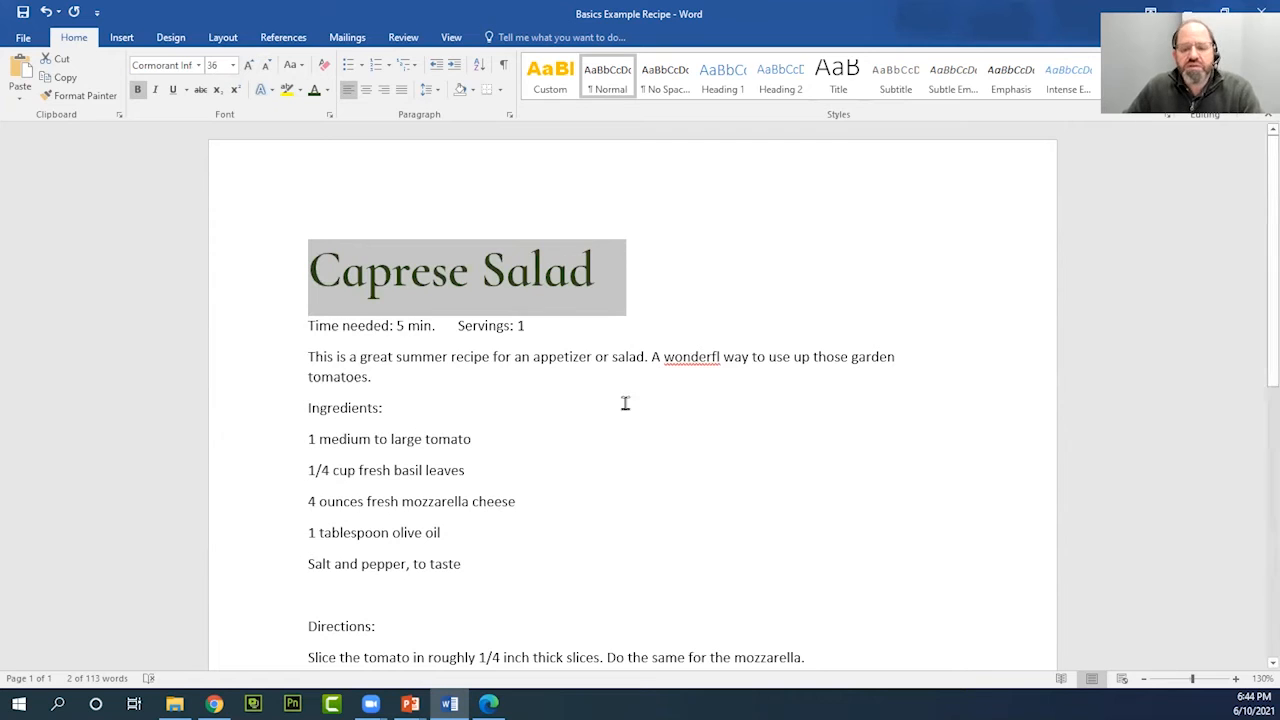
left_click(548, 362)
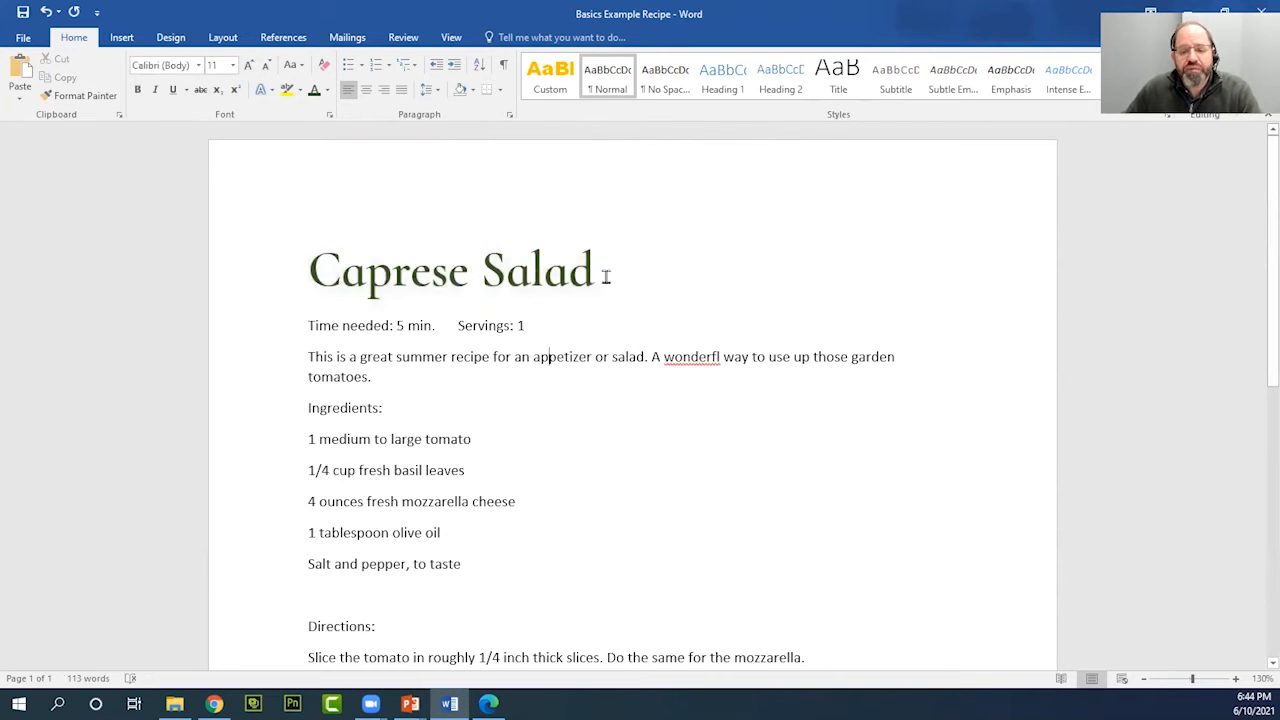
triple_click(420, 252)
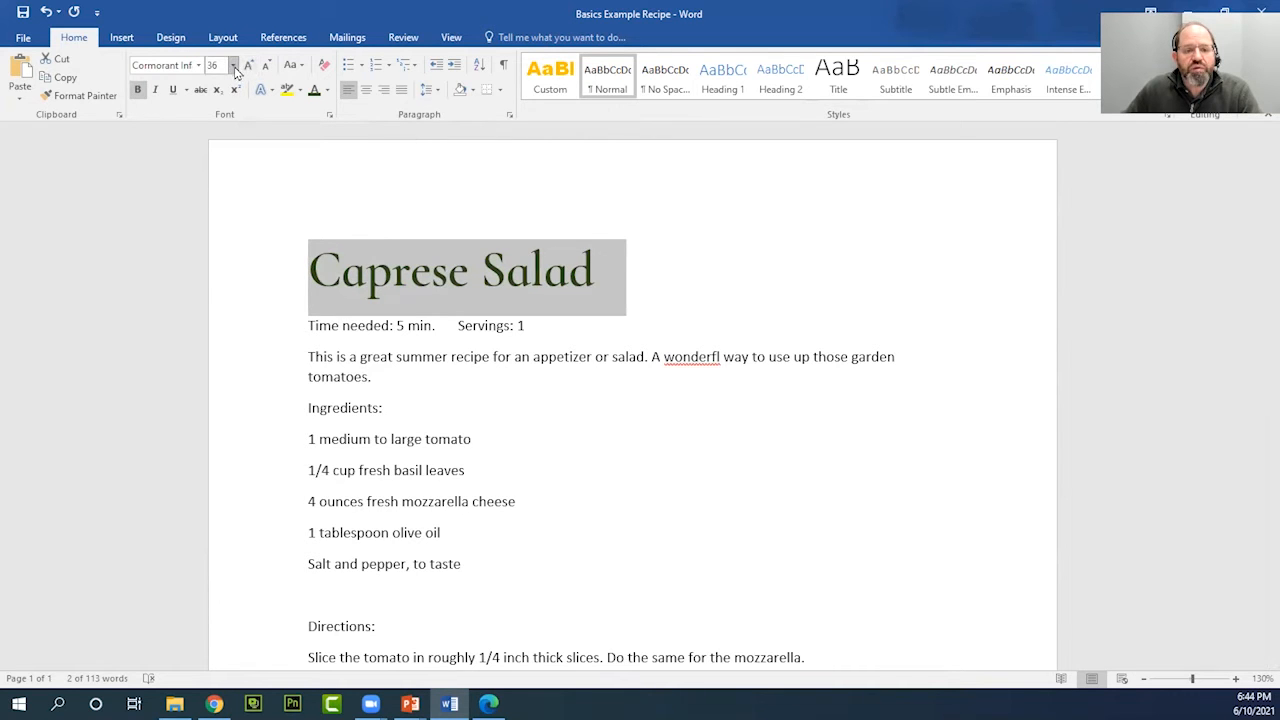
left_click(232, 65)
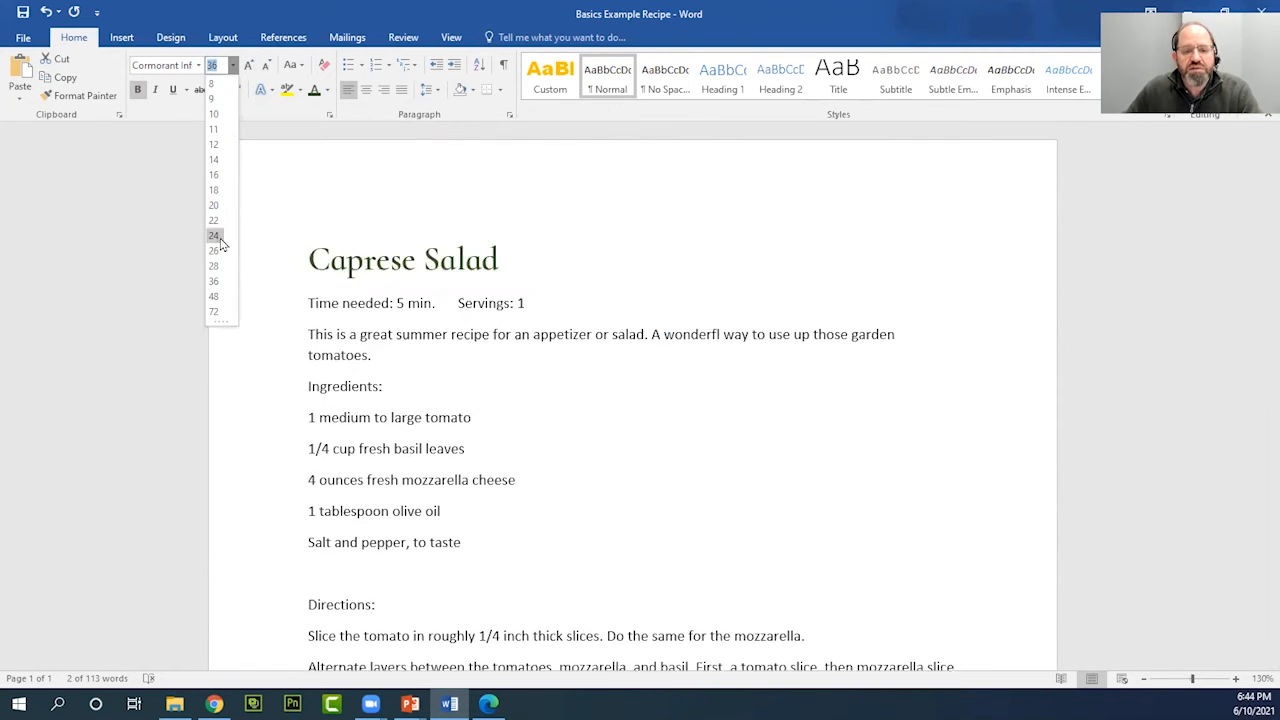
left_click(231, 473)
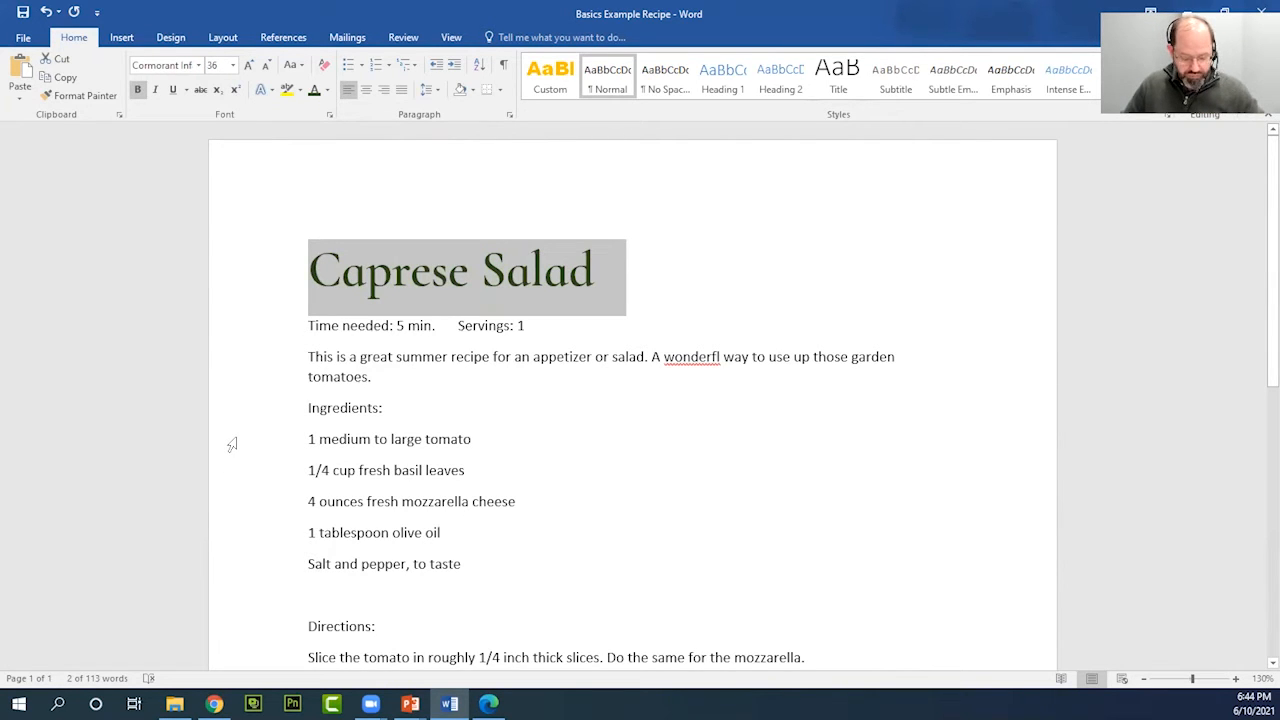
Compare the font and size settings of the recipe description, the title and the Time needed line
left_click(346, 357)
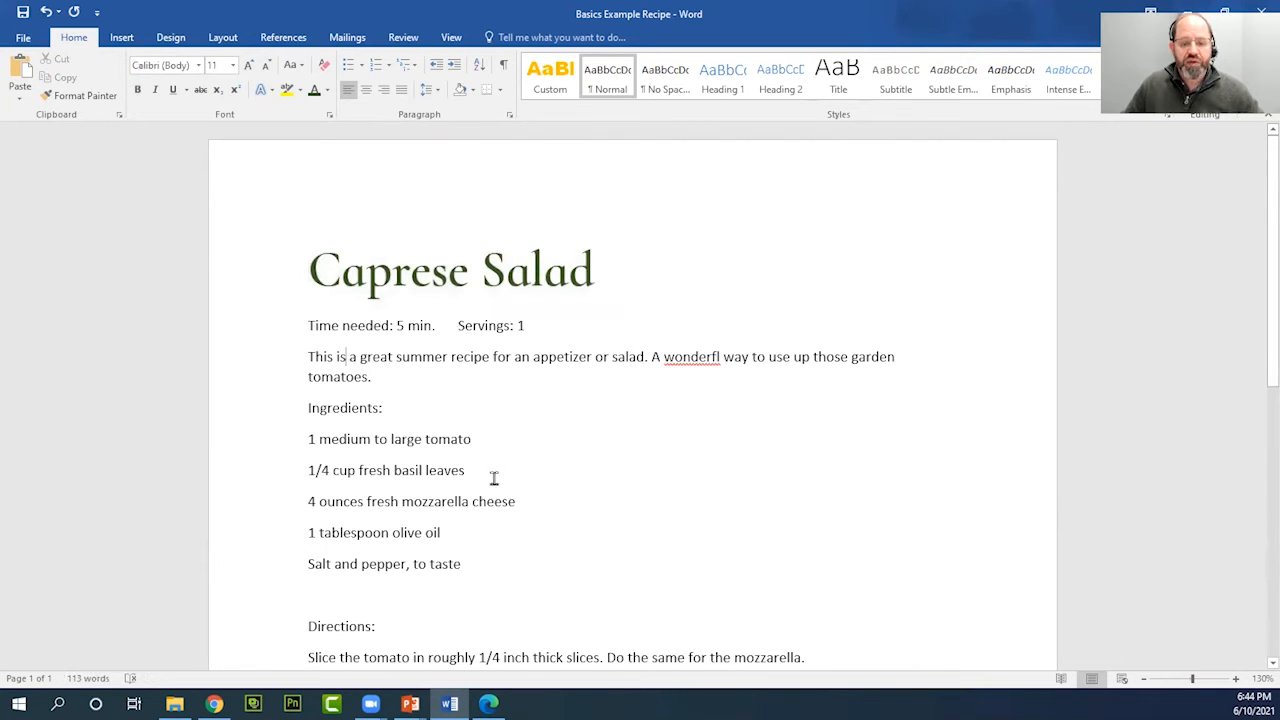
left_click(410, 270)
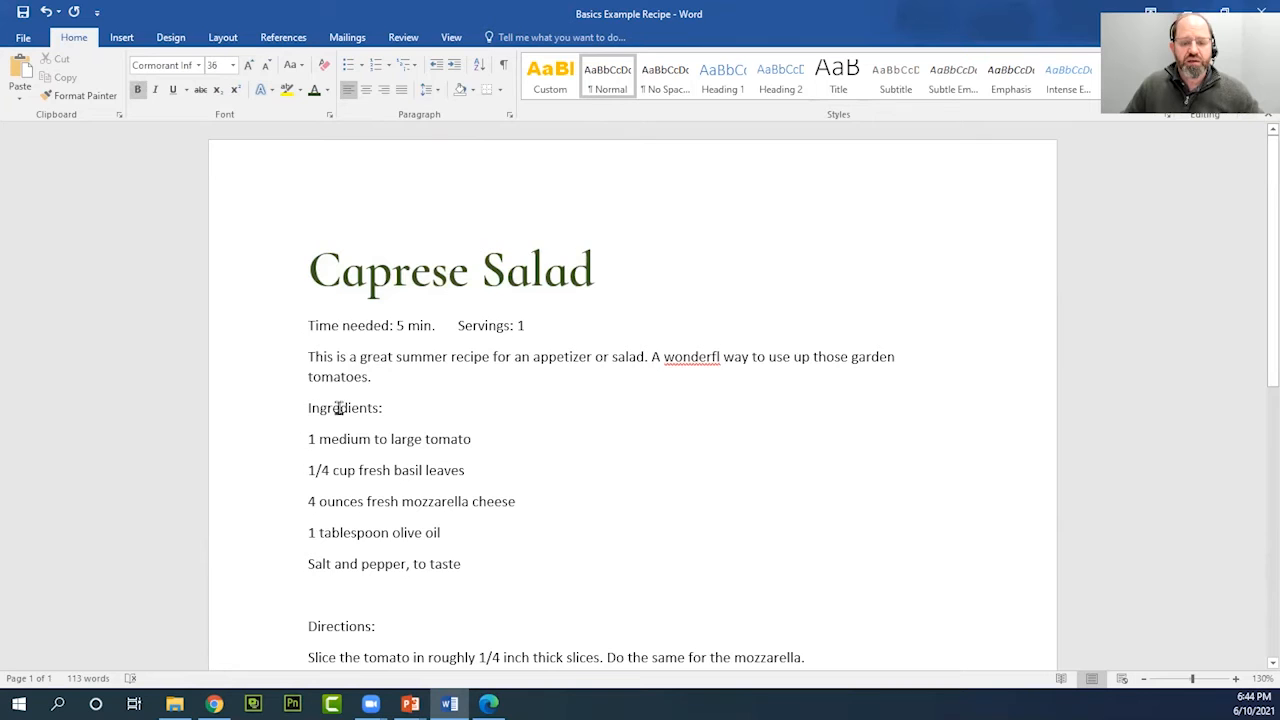
left_click(334, 340)
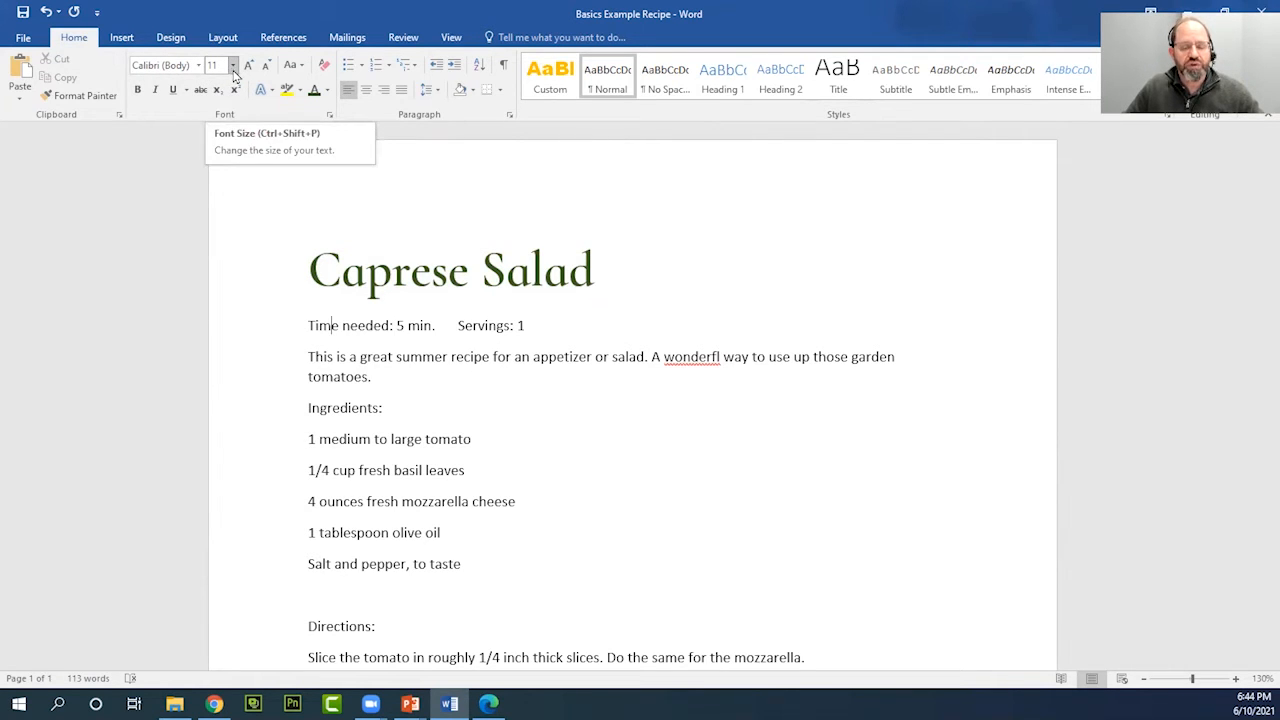
Review the font and font size choices offered for the Time needed line without changing them
left_click(199, 66)
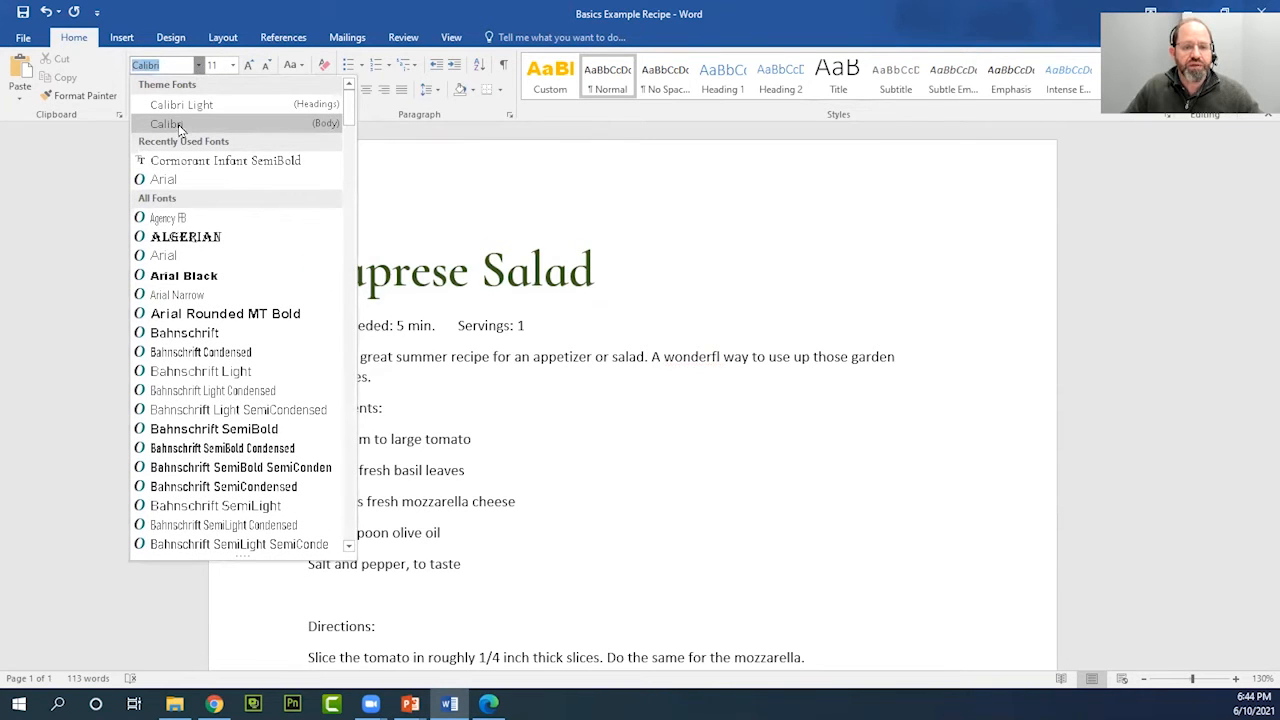
left_click(232, 65)
left_click(232, 65)
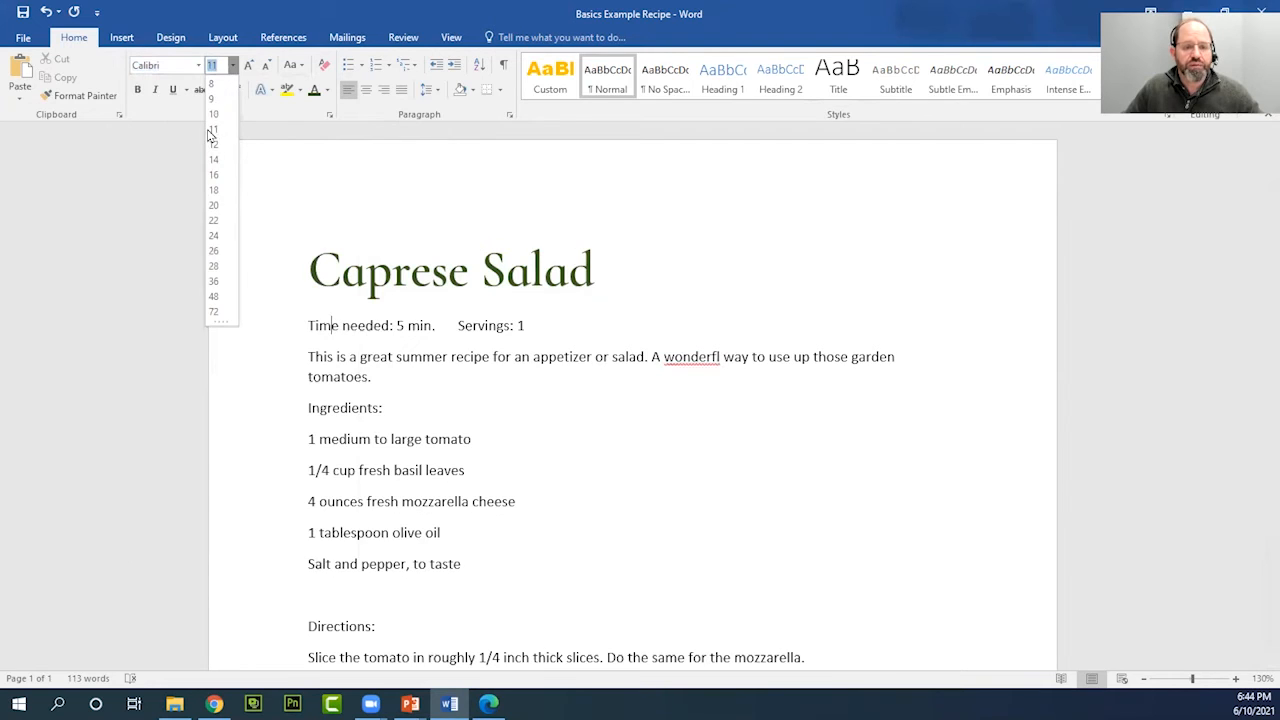
left_click(421, 350)
left_click(535, 326)
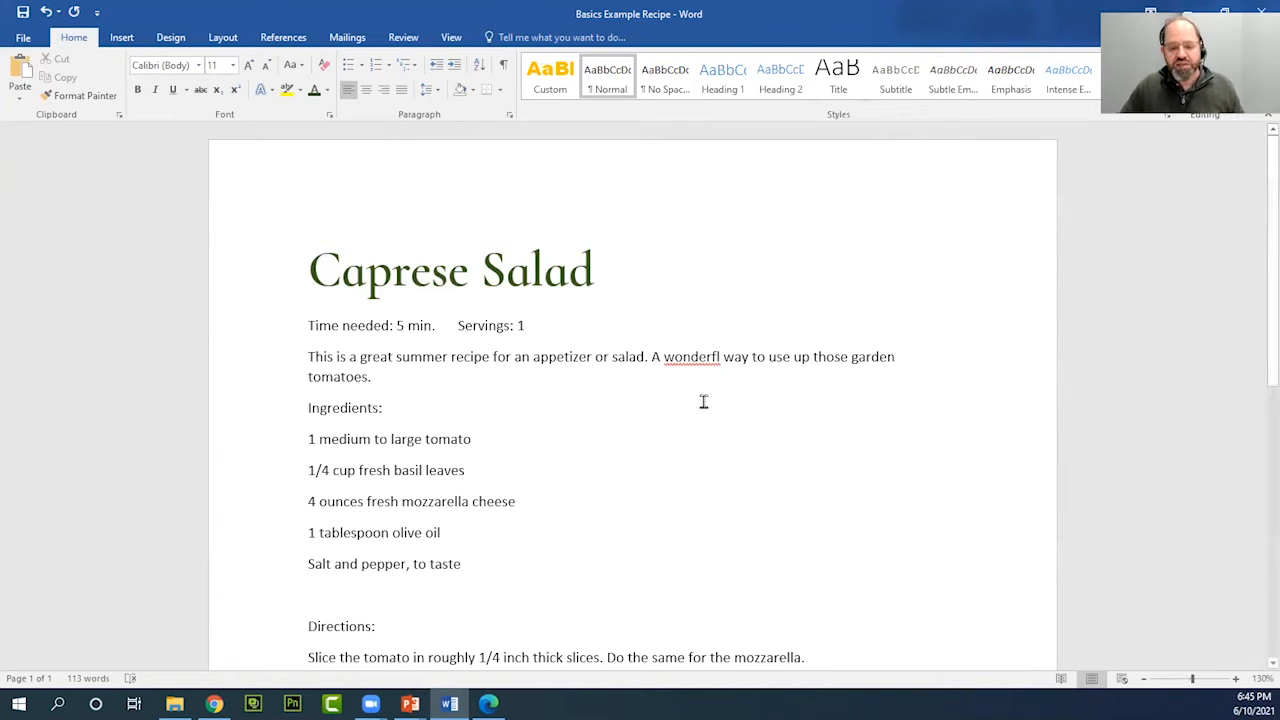
scroll(700, 395, "down", 1)
scroll(697, 384, "down", 3)
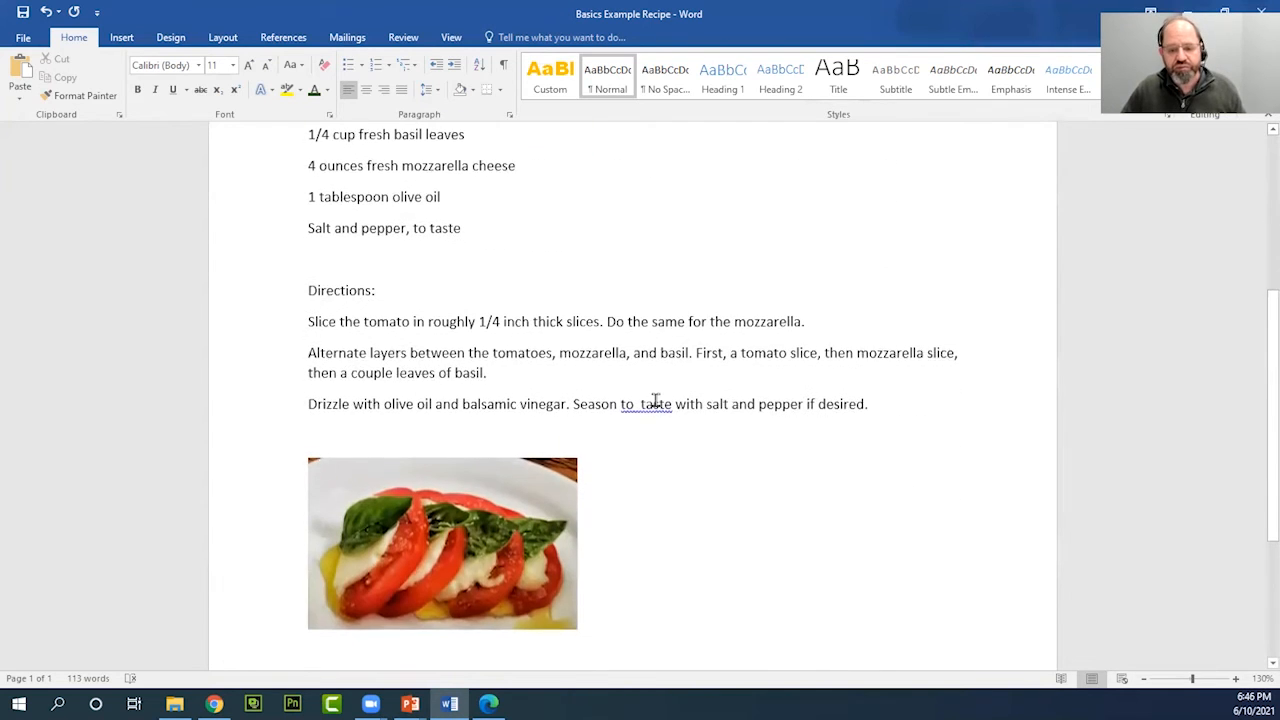
scroll(660, 395, "up", 1)
scroll(663, 381, "up", 3)
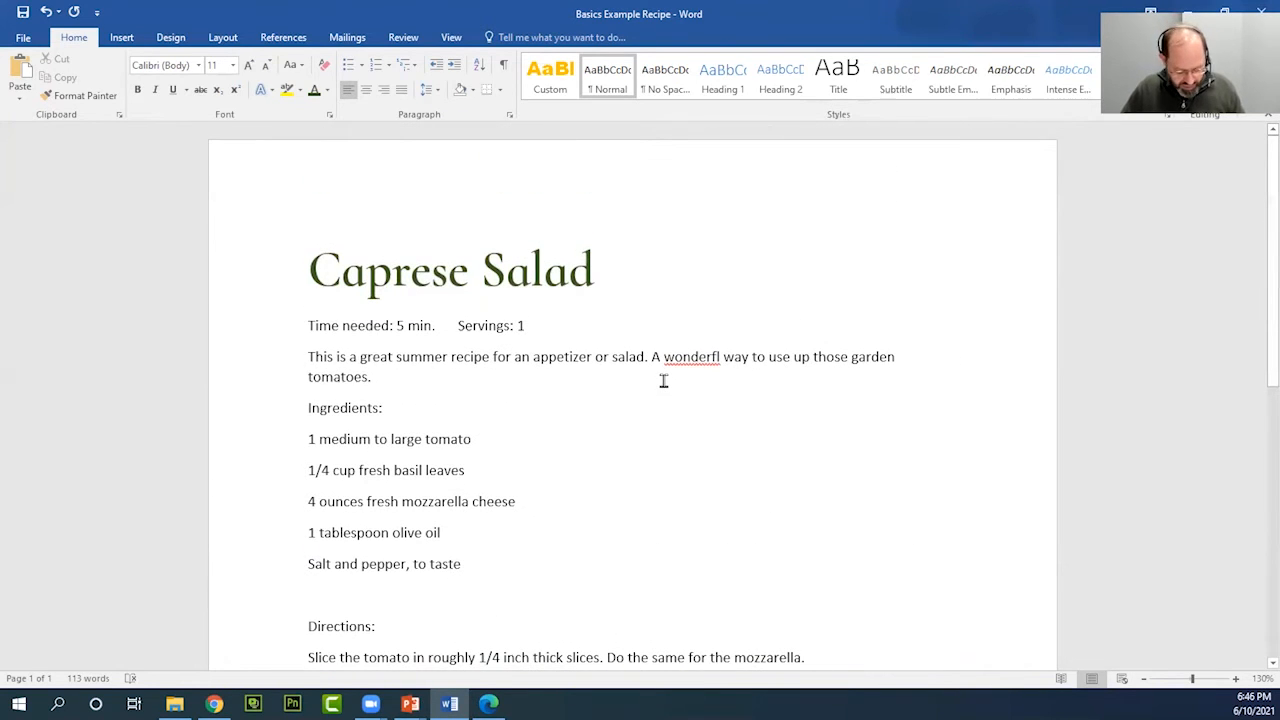
scroll(483, 386, "down", 4)
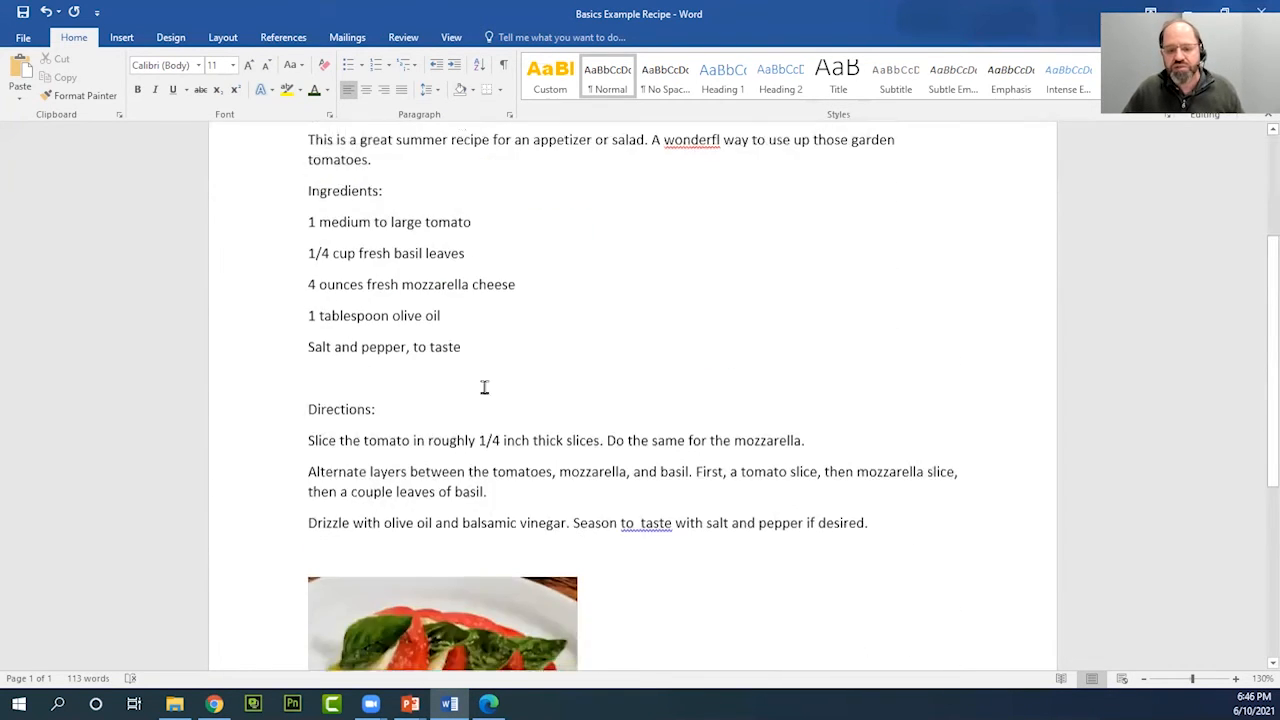
scroll(541, 424, "up", 4)
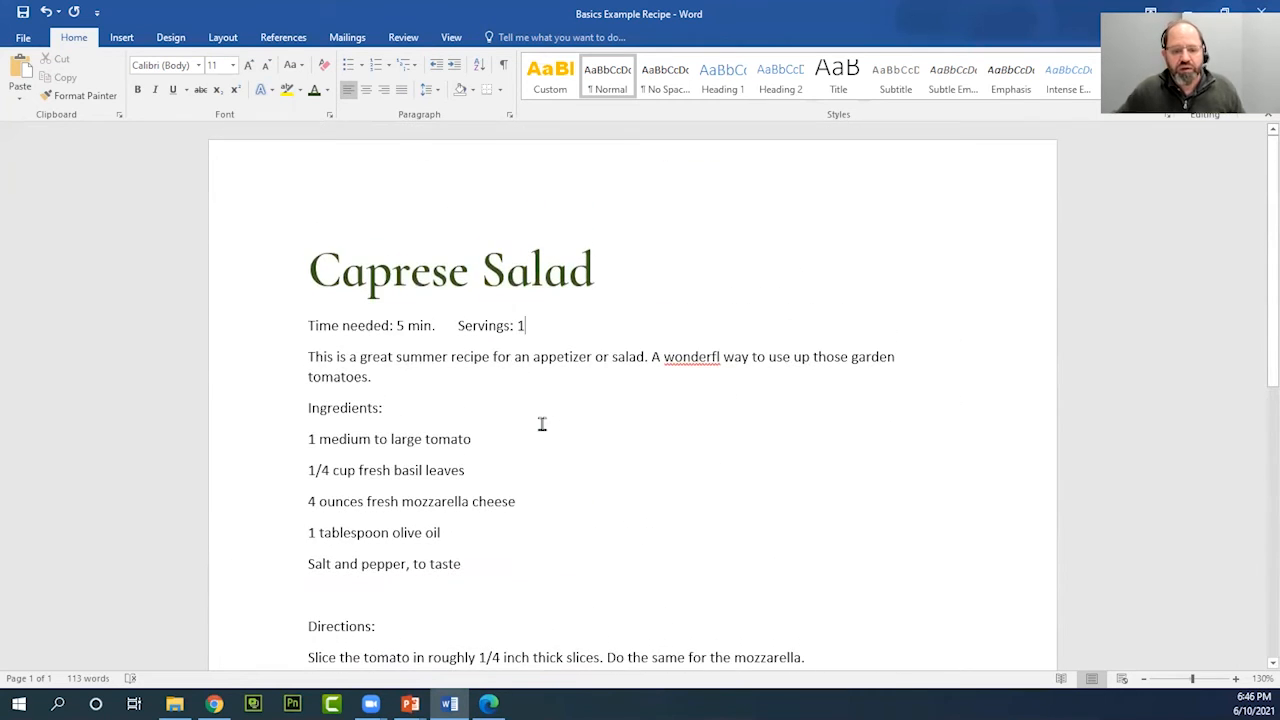
Change the font of the Ingredients heading to Cormorant Infant SemiBold
scroll(457, 409, "down", 1)
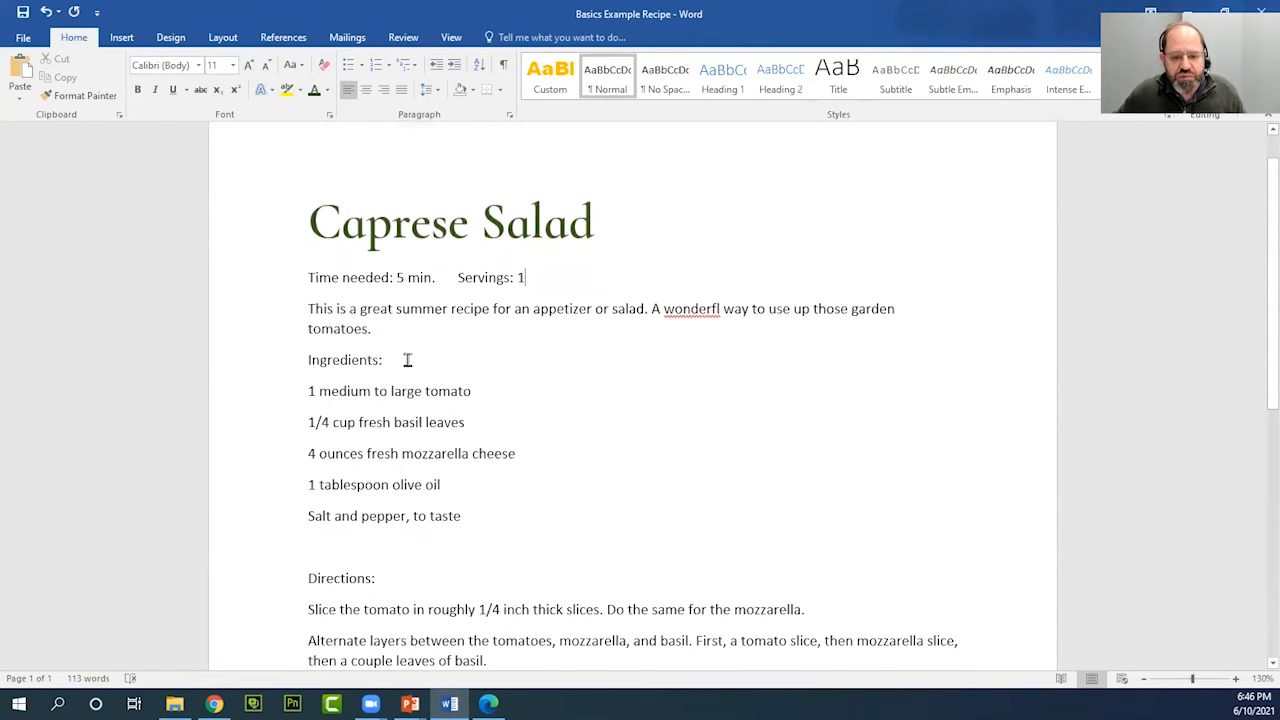
left_click_drag(406, 360, 343, 360)
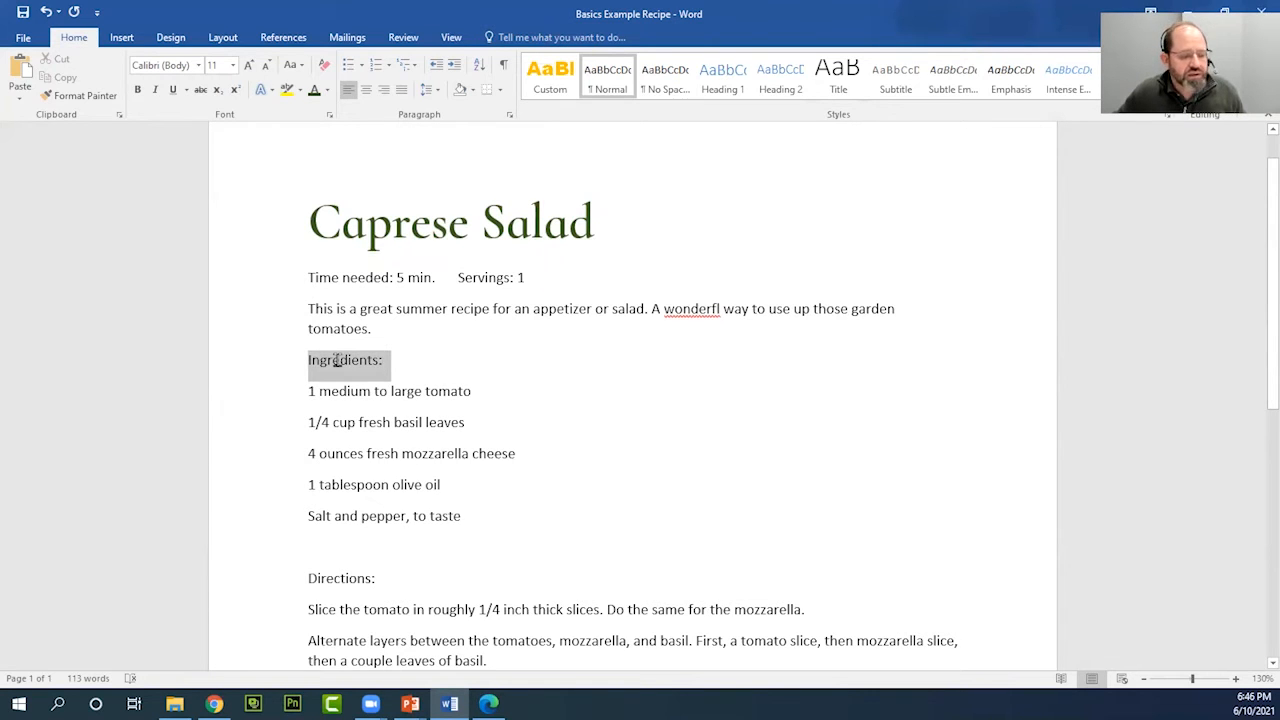
left_click(366, 364)
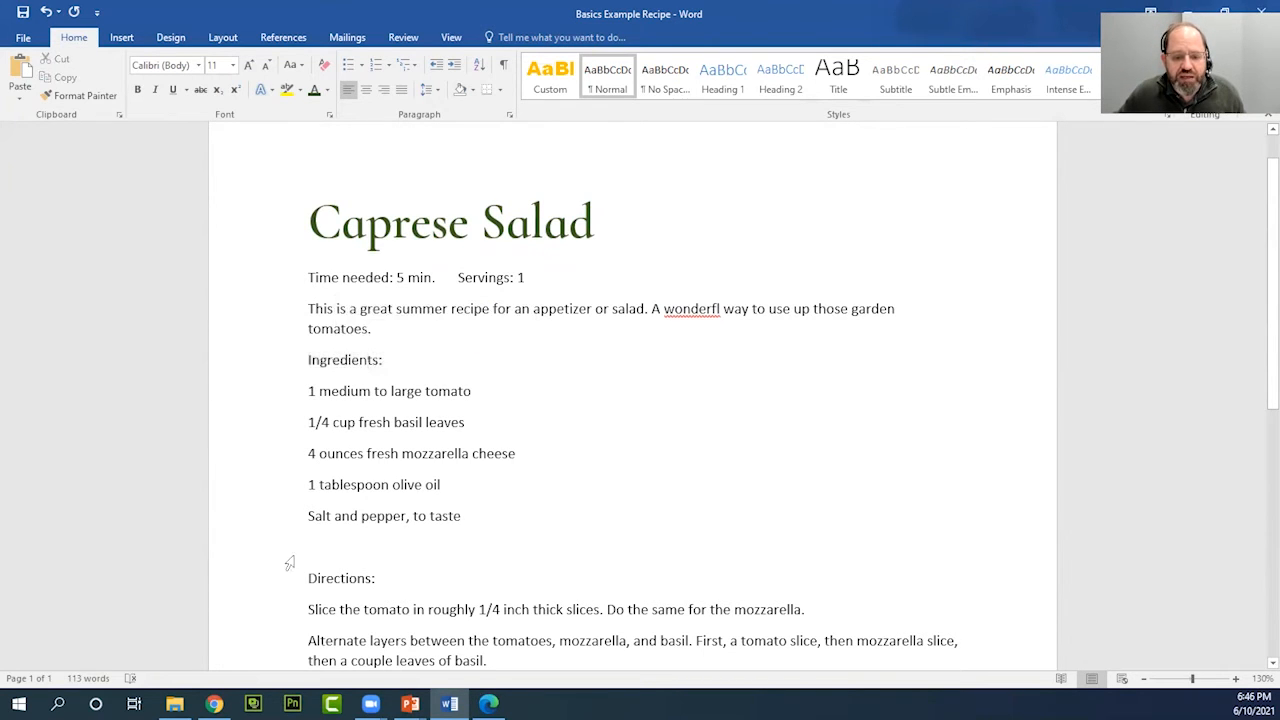
left_click_drag(398, 356, 309, 356)
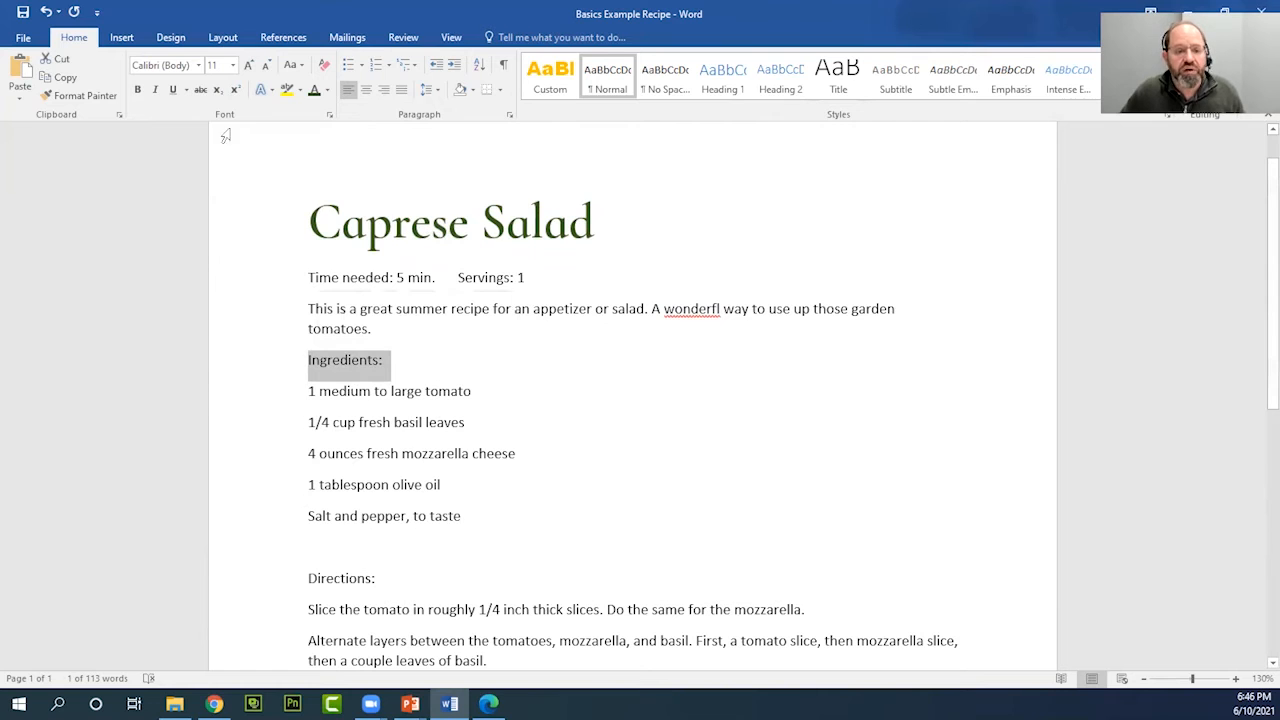
left_click(198, 65)
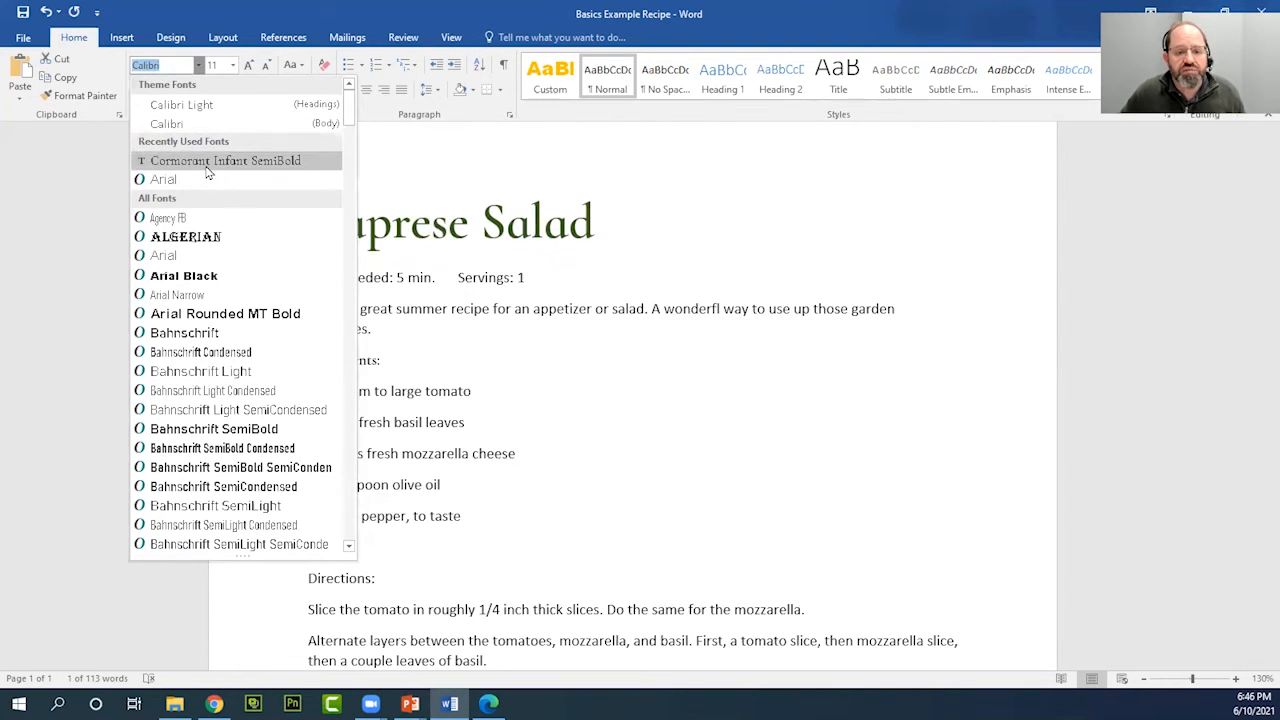
left_click(207, 163)
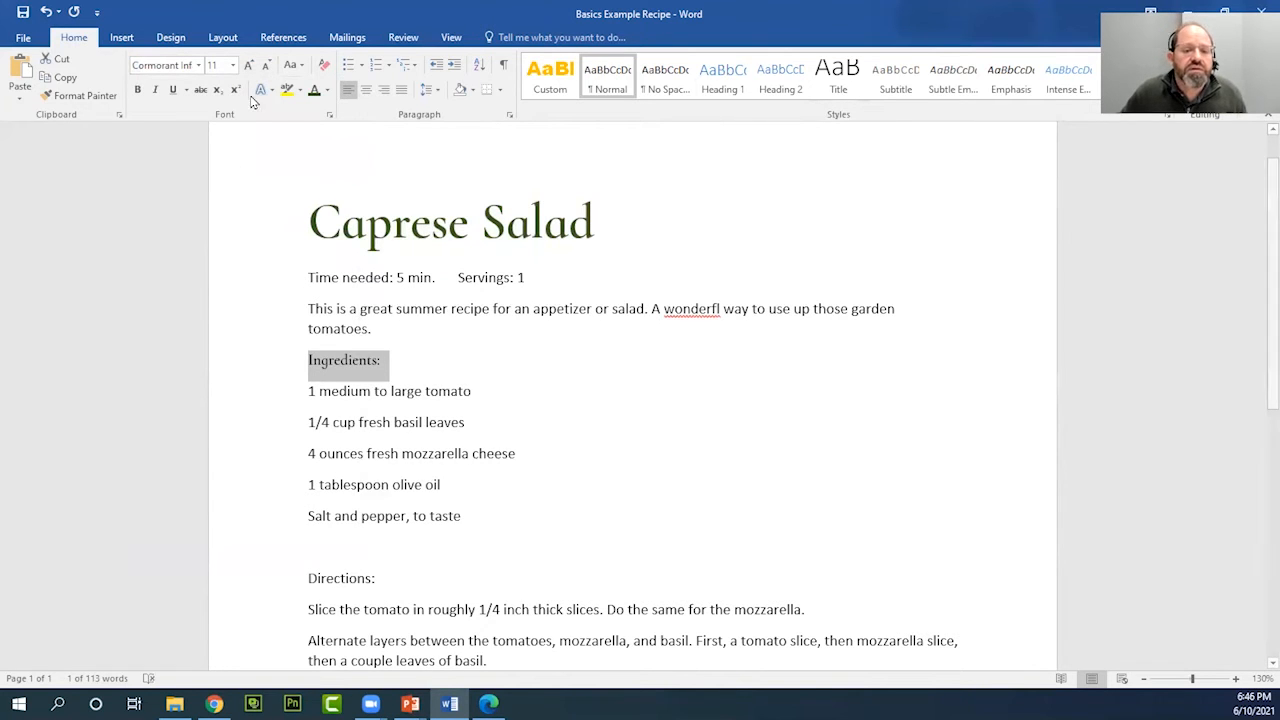
Increase the Ingredients heading's font size stepwise to 18
left_click(249, 66)
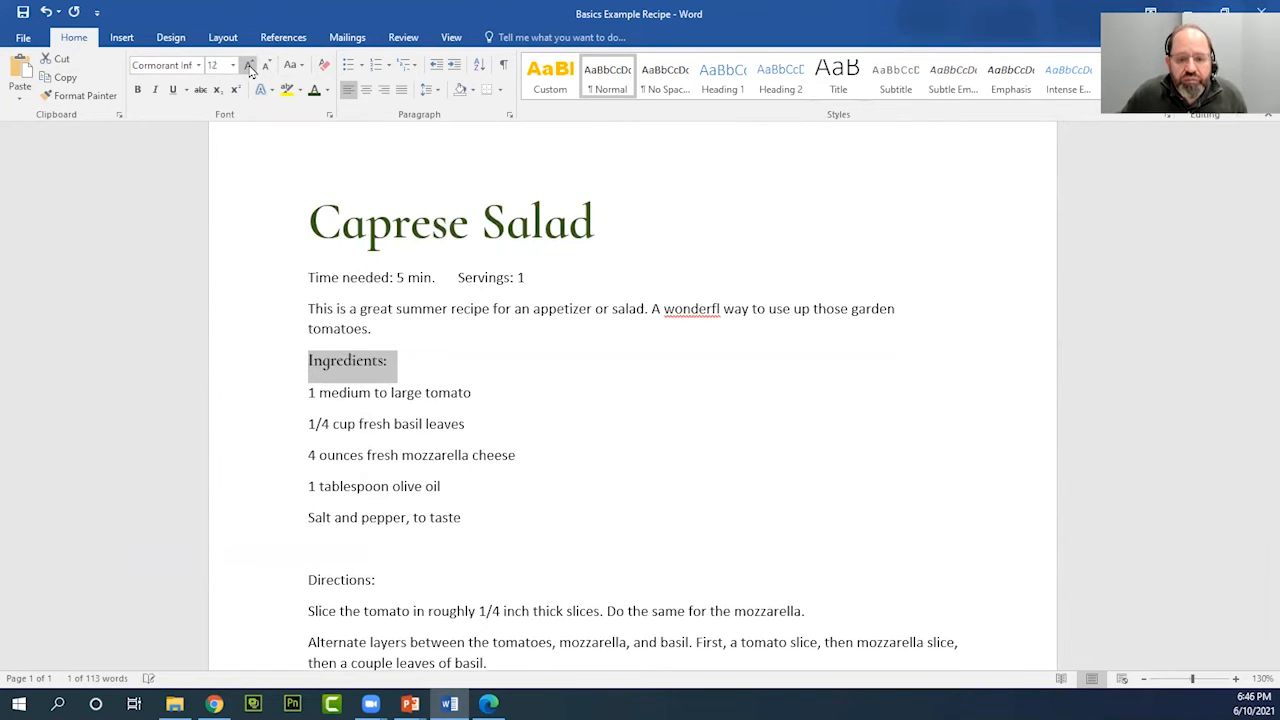
left_click(249, 66)
left_click(249, 66)
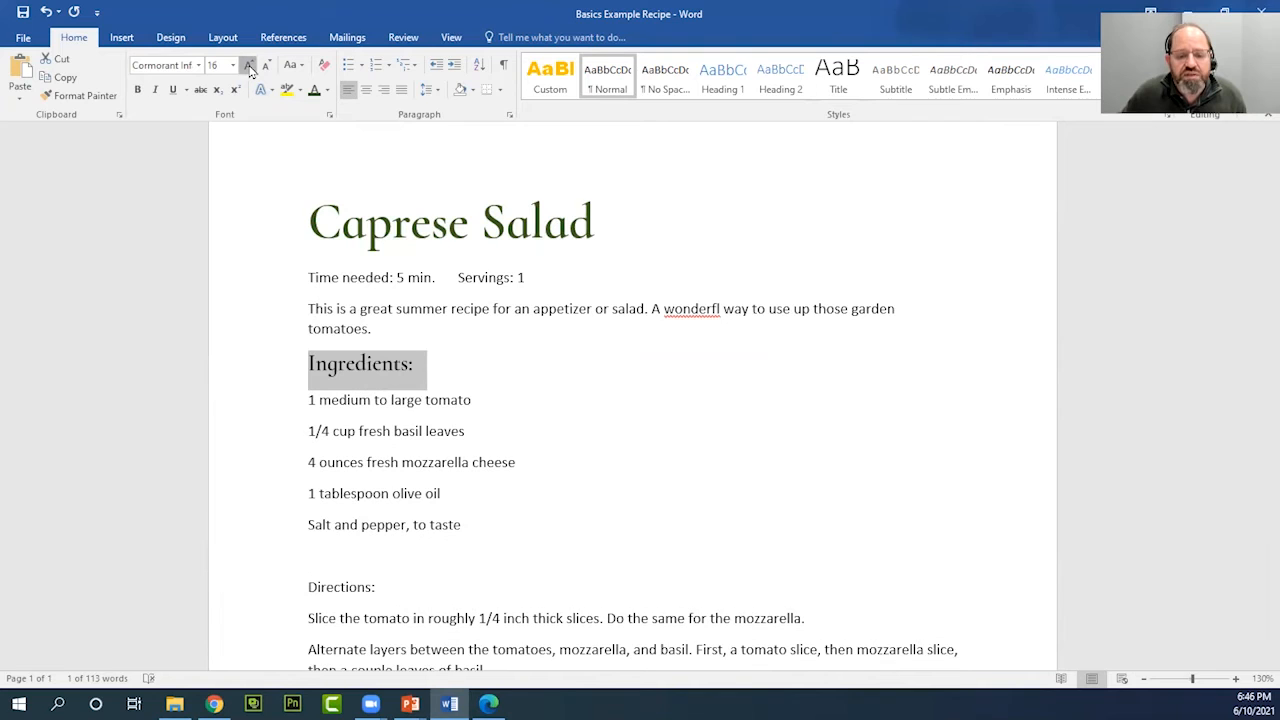
left_click(249, 66)
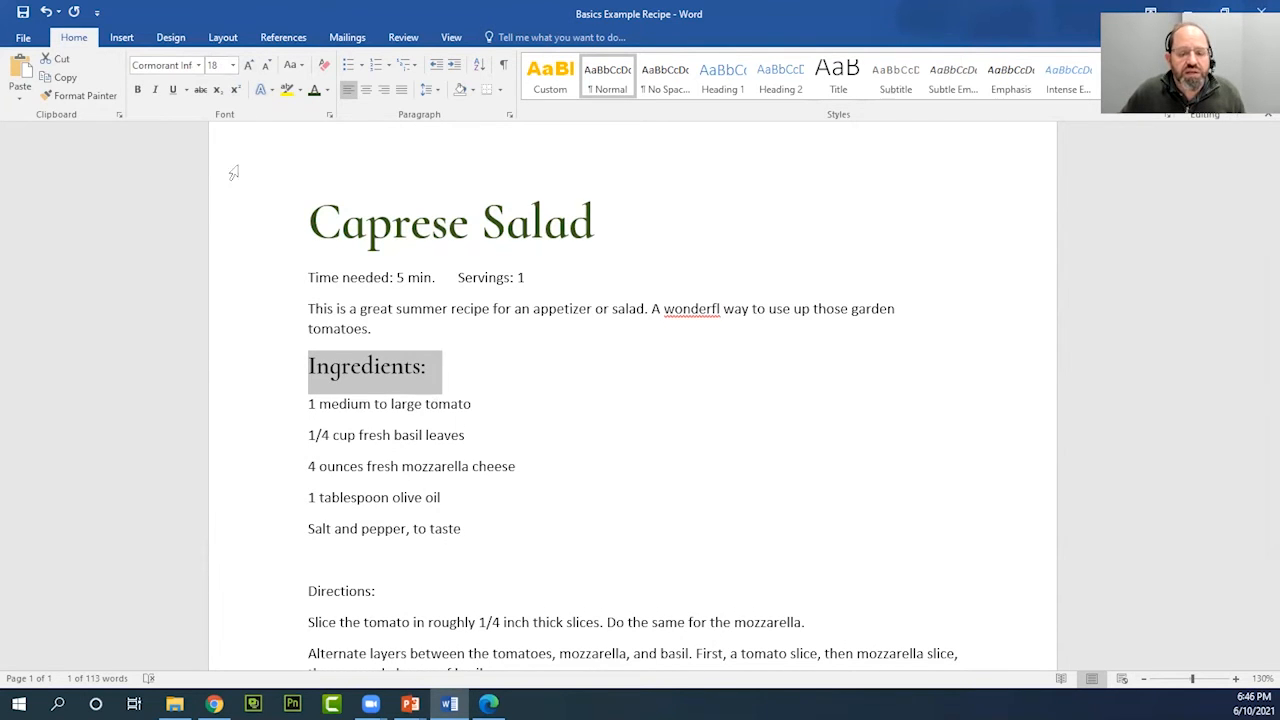
Format the Directions heading in Cormorant Infant SemiBold at font size 18
left_click(393, 591)
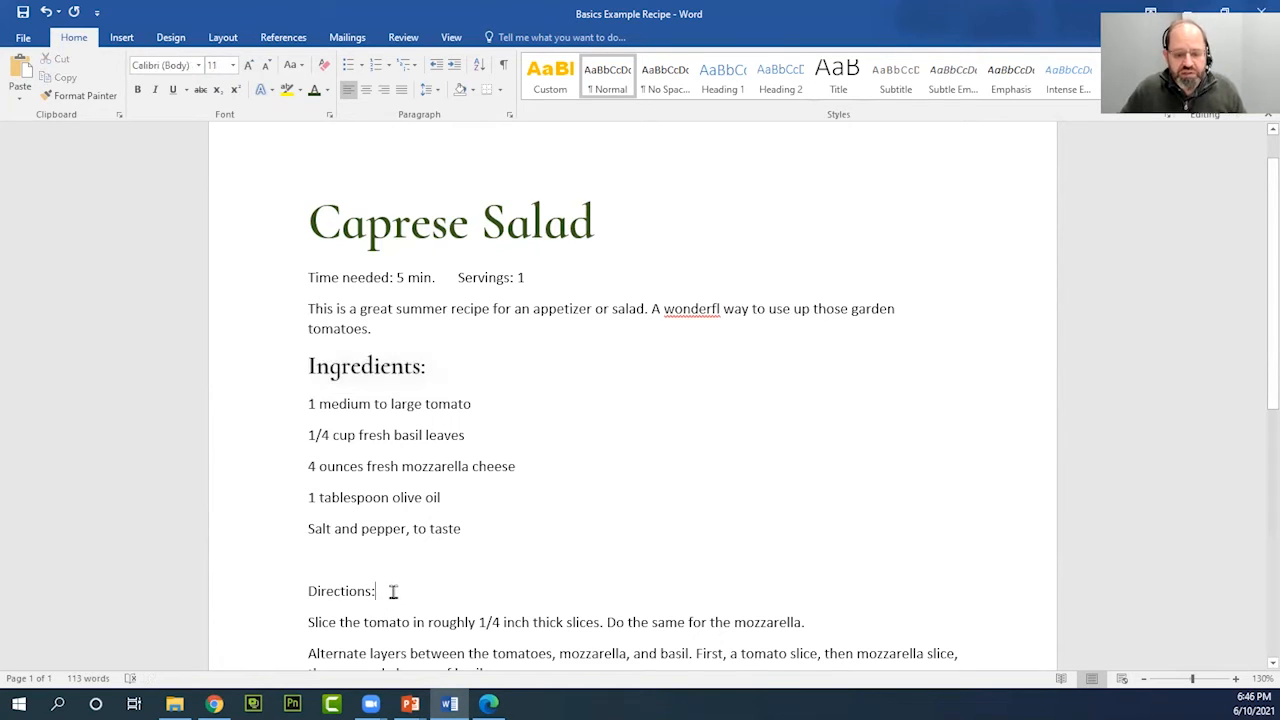
triple_click(337, 591)
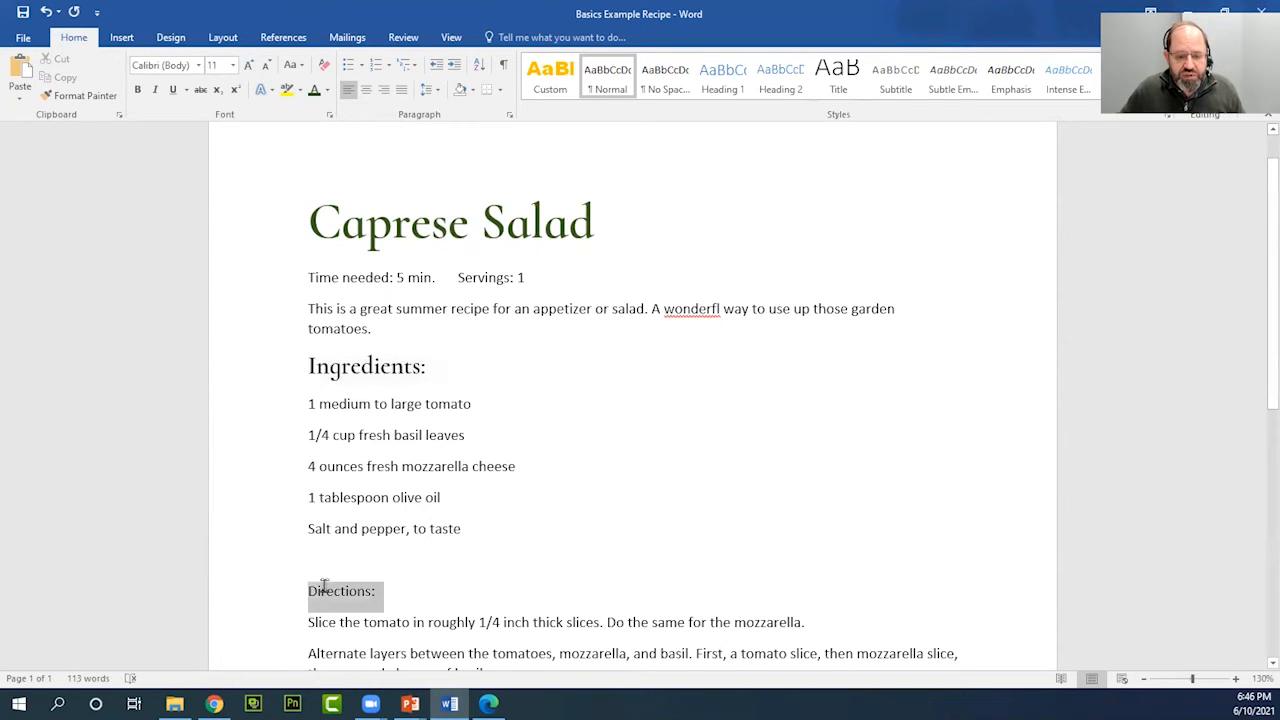
left_click(232, 66)
left_click(232, 66)
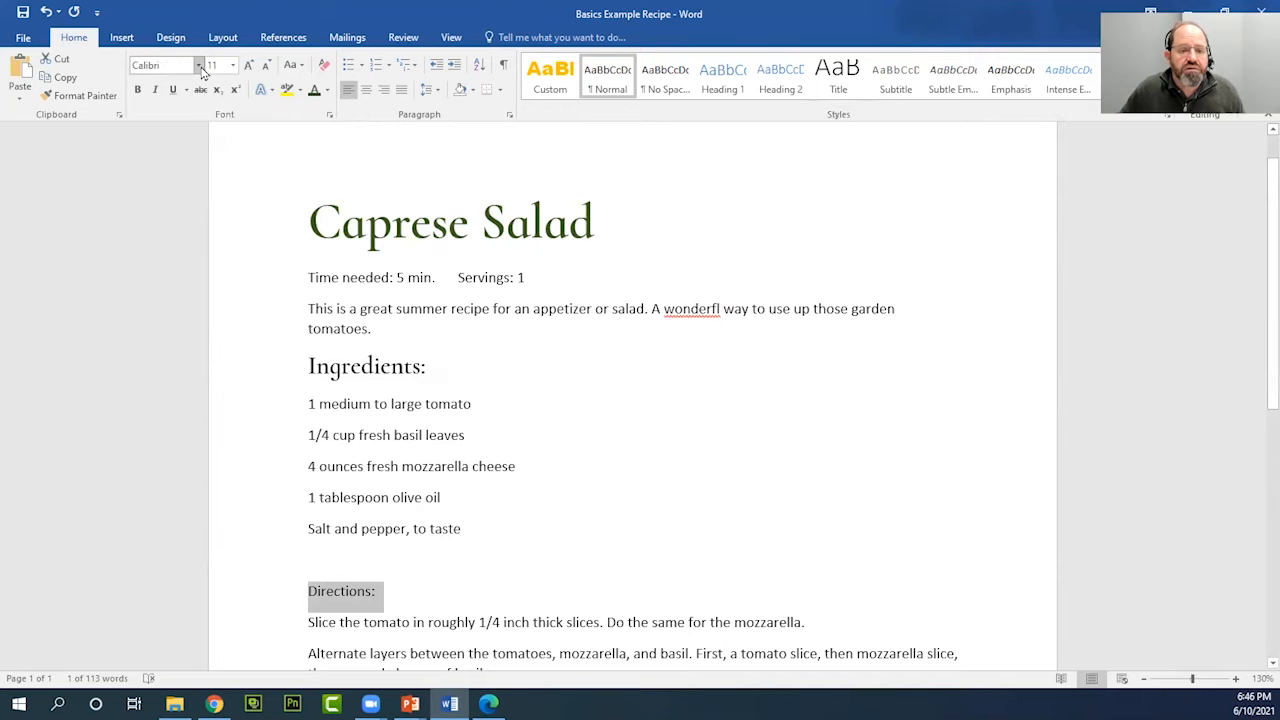
left_click(198, 65)
left_click(197, 163)
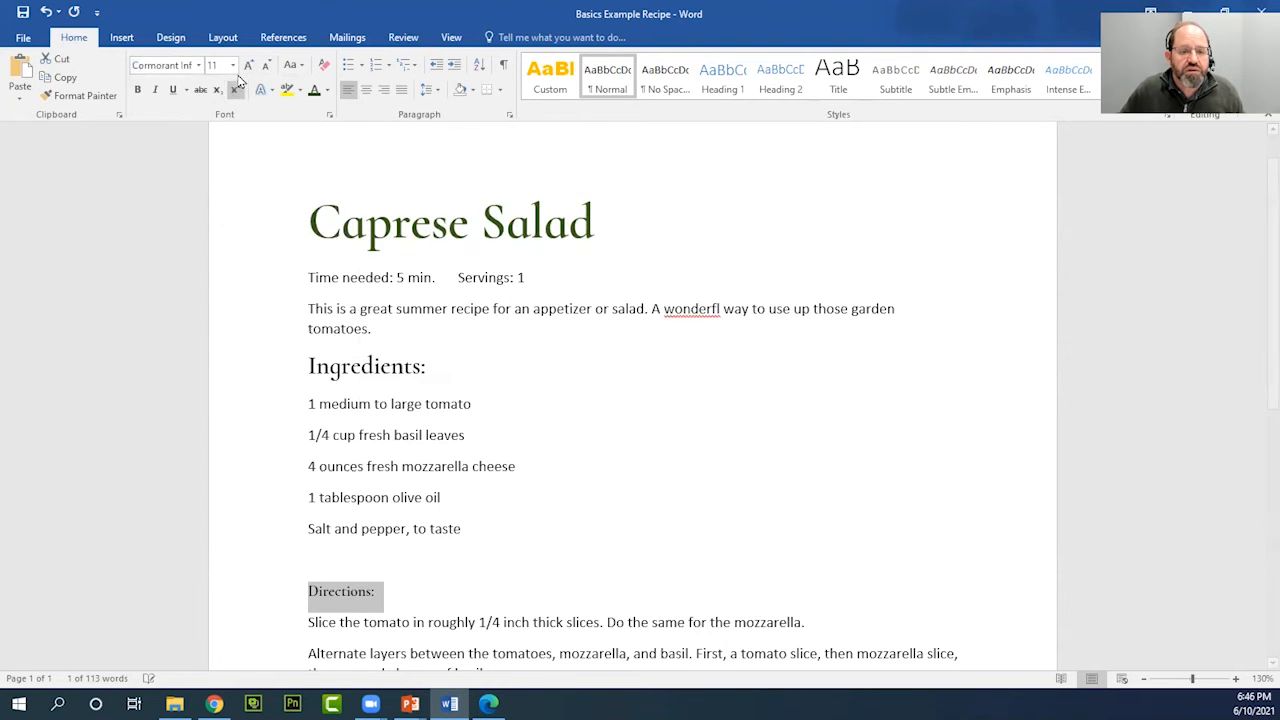
left_click(232, 66)
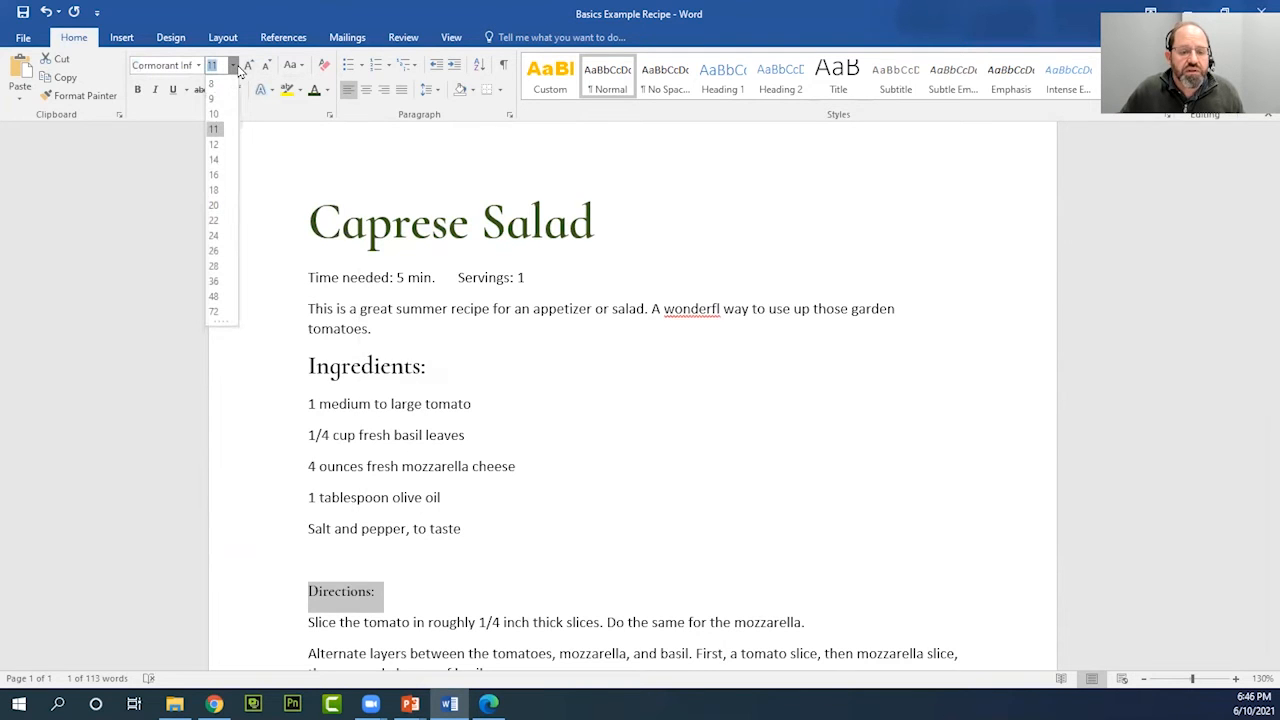
left_click(214, 190)
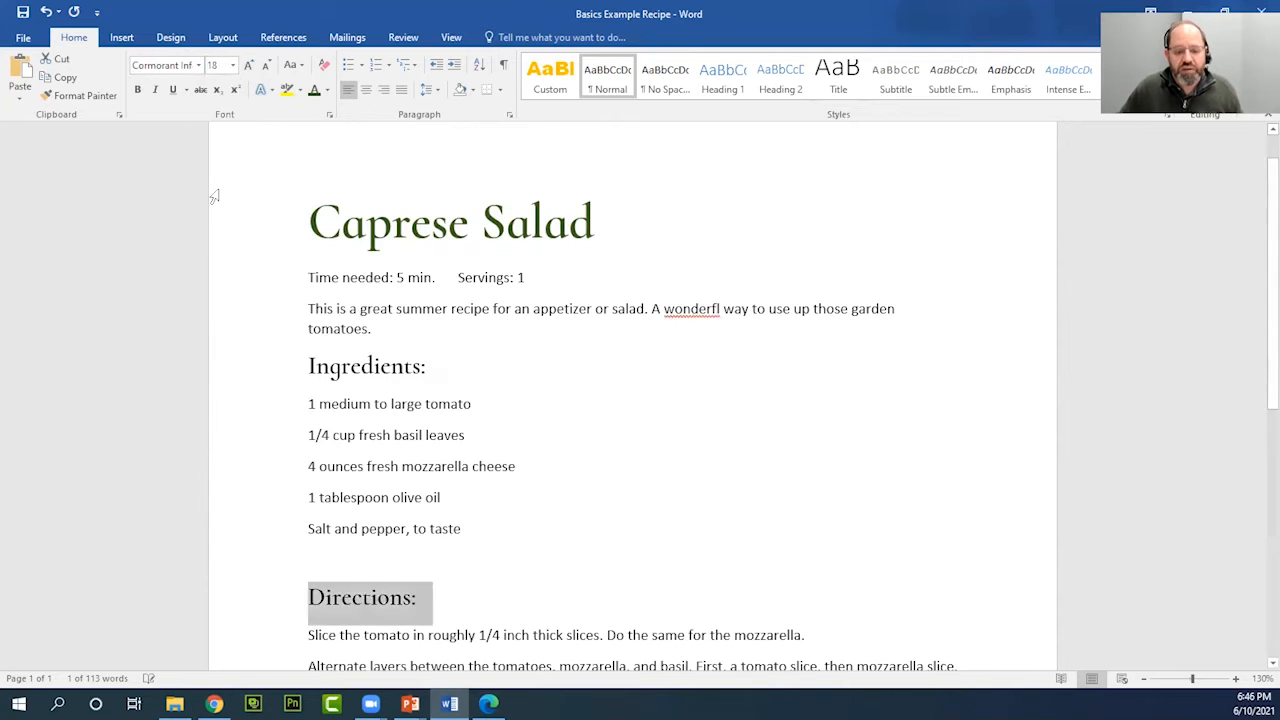
Apply the title's dark green font color to the Ingredients and Directions headings
triple_click(370, 365)
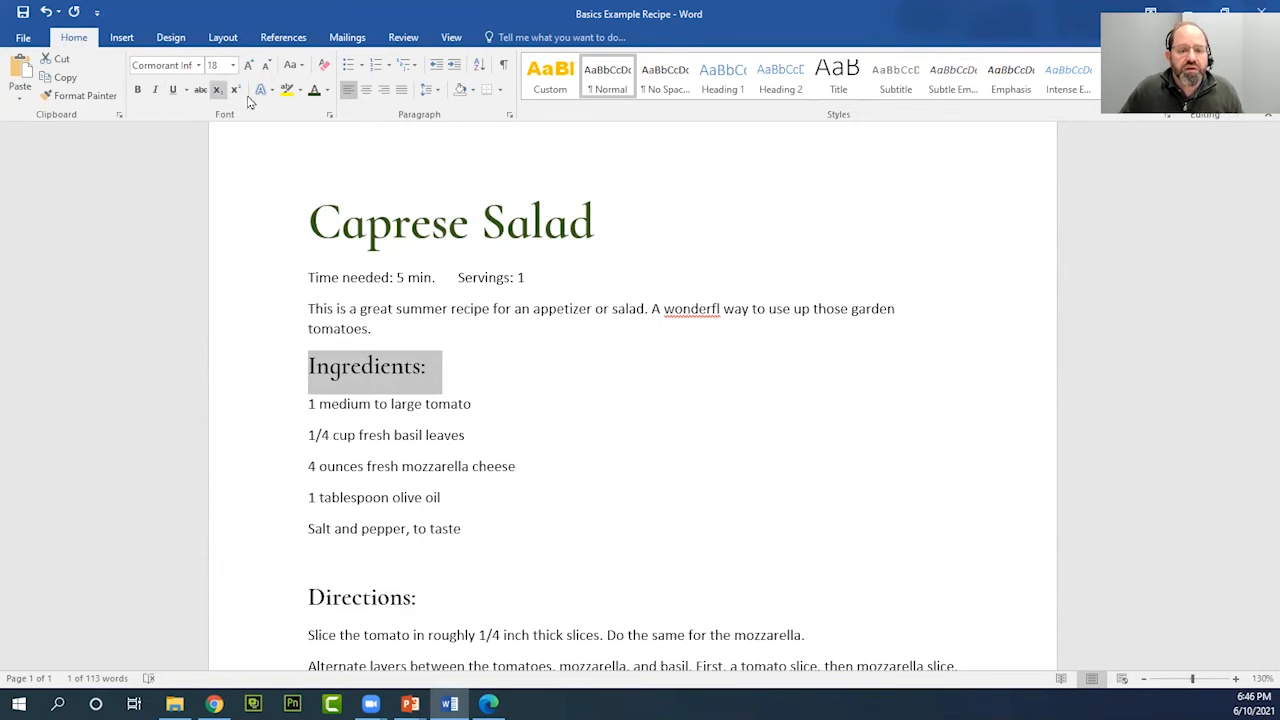
left_click(315, 93)
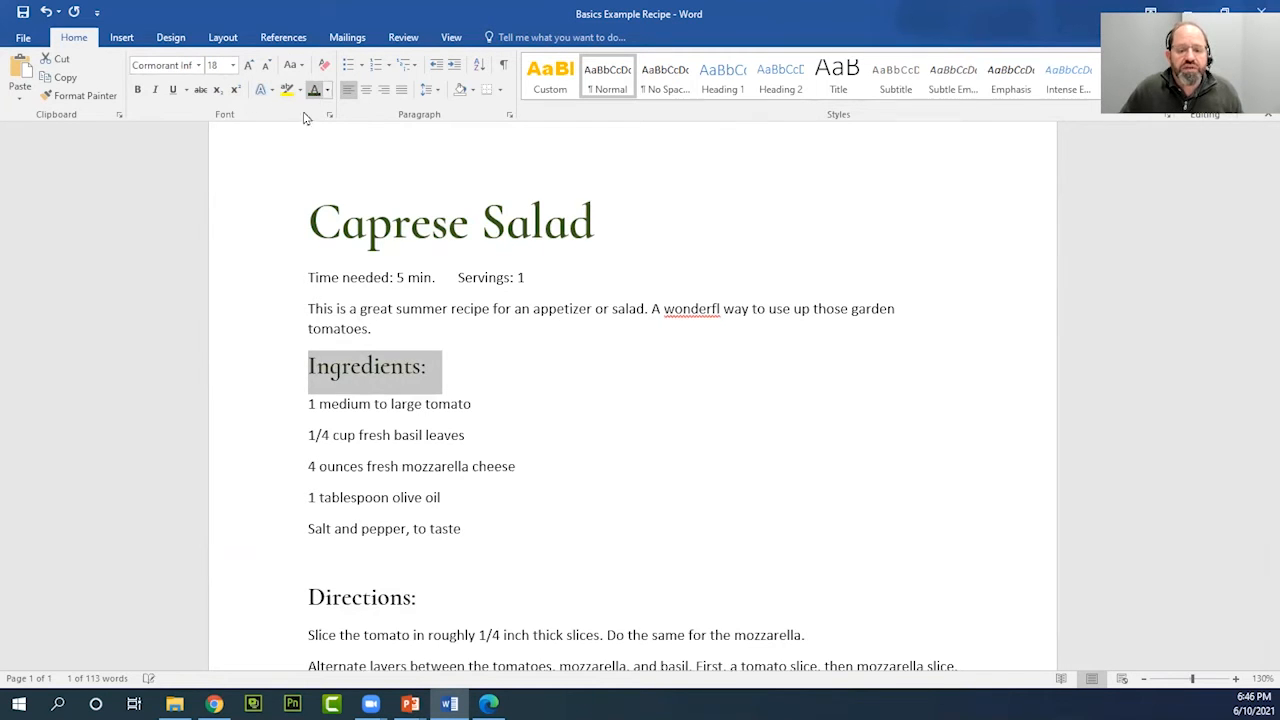
triple_click(313, 595)
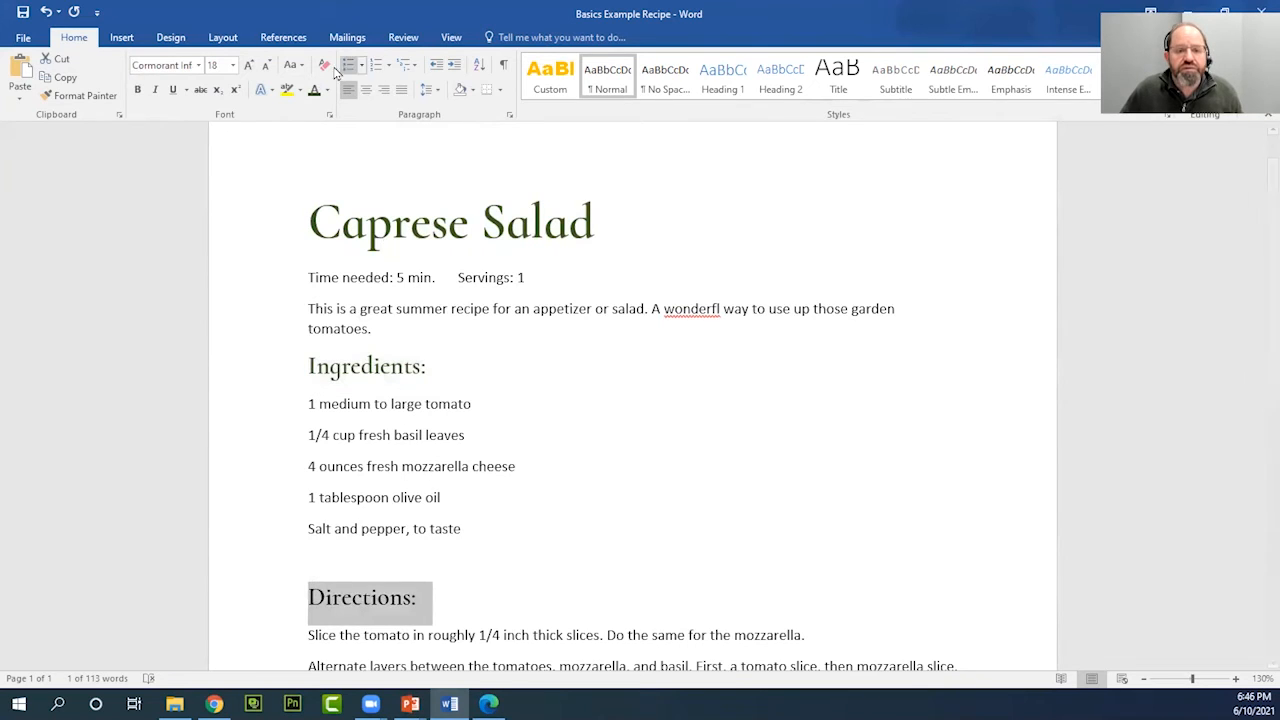
left_click(315, 92)
left_click(472, 516)
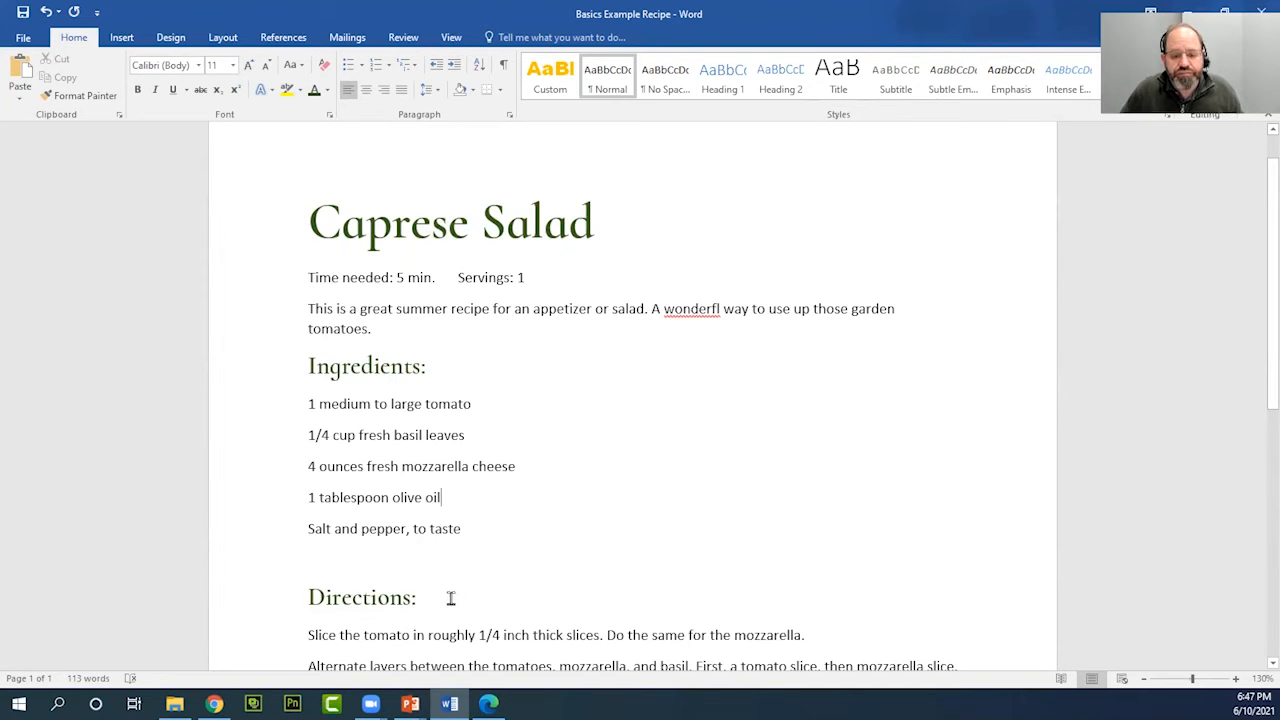
Make the Directions and Ingredients headings bold
left_click_drag(418, 598, 308, 562)
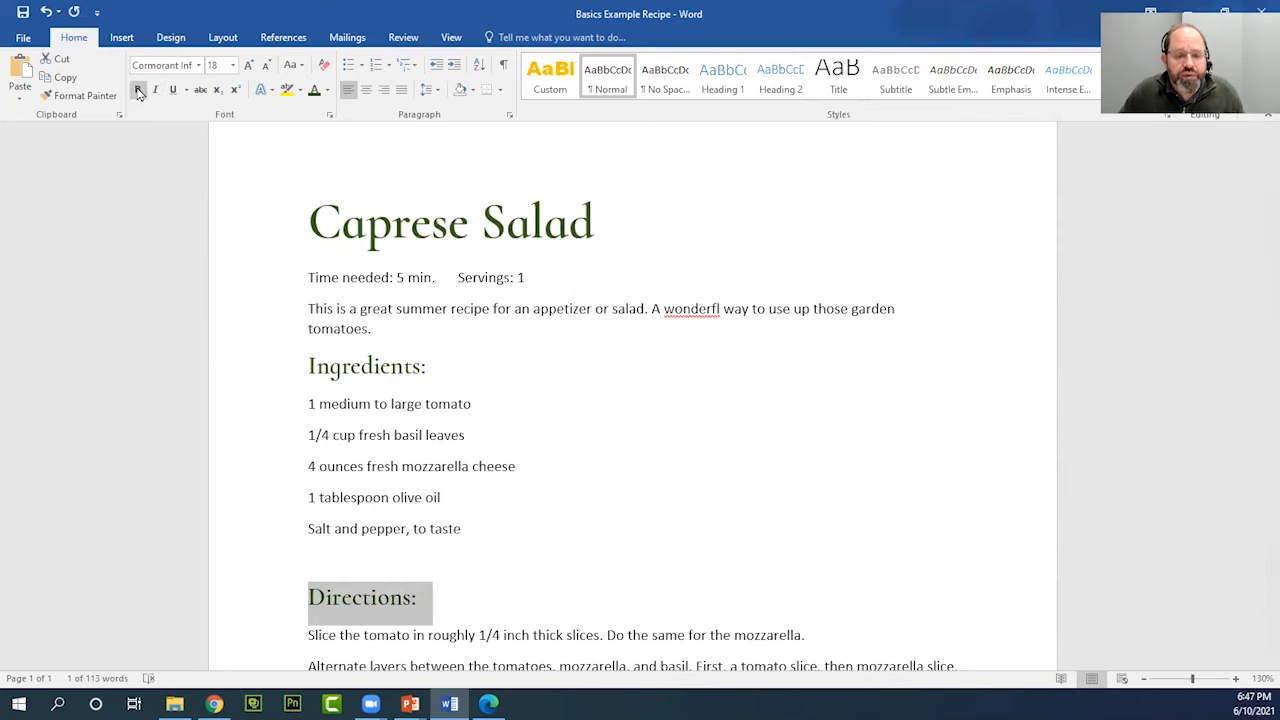
left_click_drag(440, 367, 329, 369)
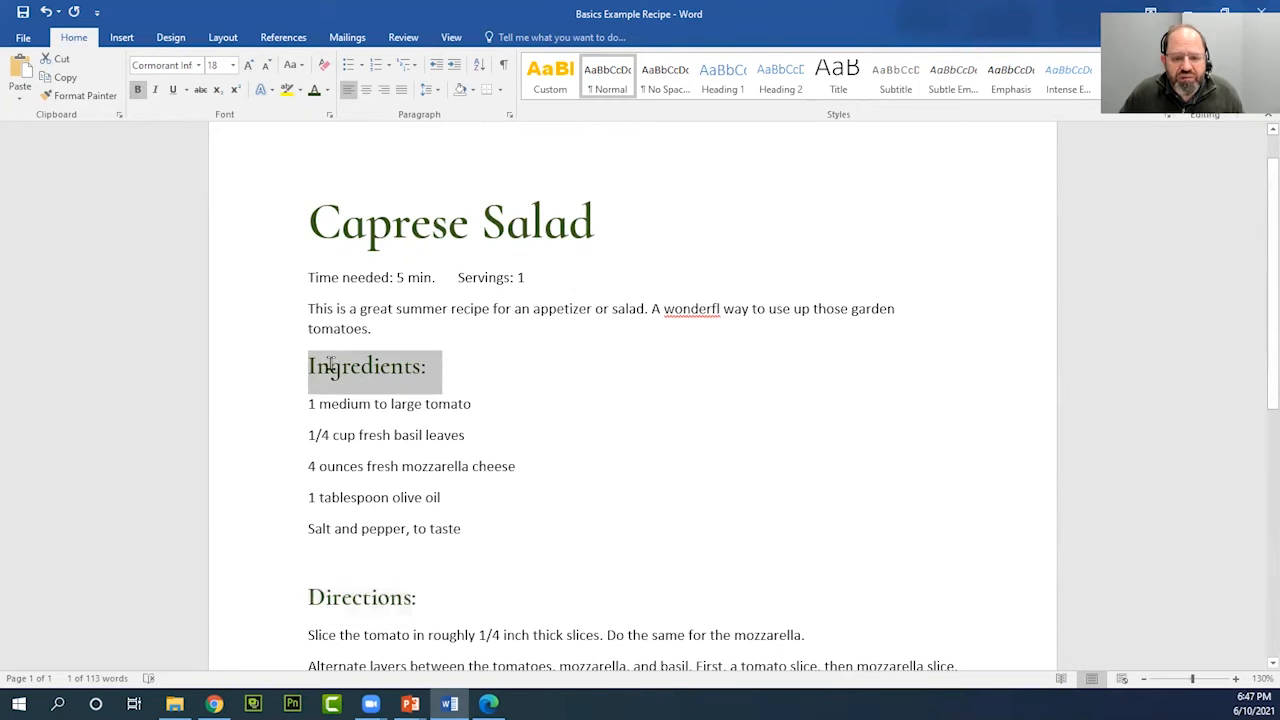
left_click(428, 433)
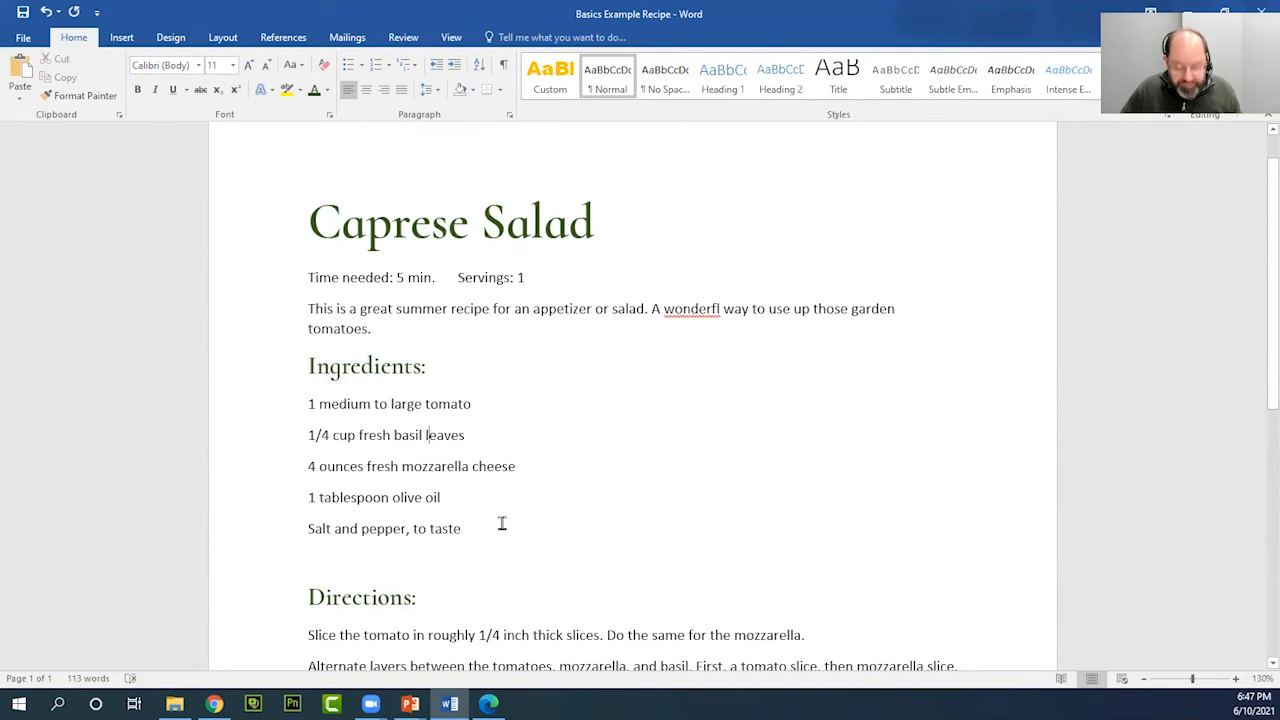
Look over the formatted recipe and compare the formatting of the Ingredients heading with that of the title
scroll(637, 526, "down", 5)
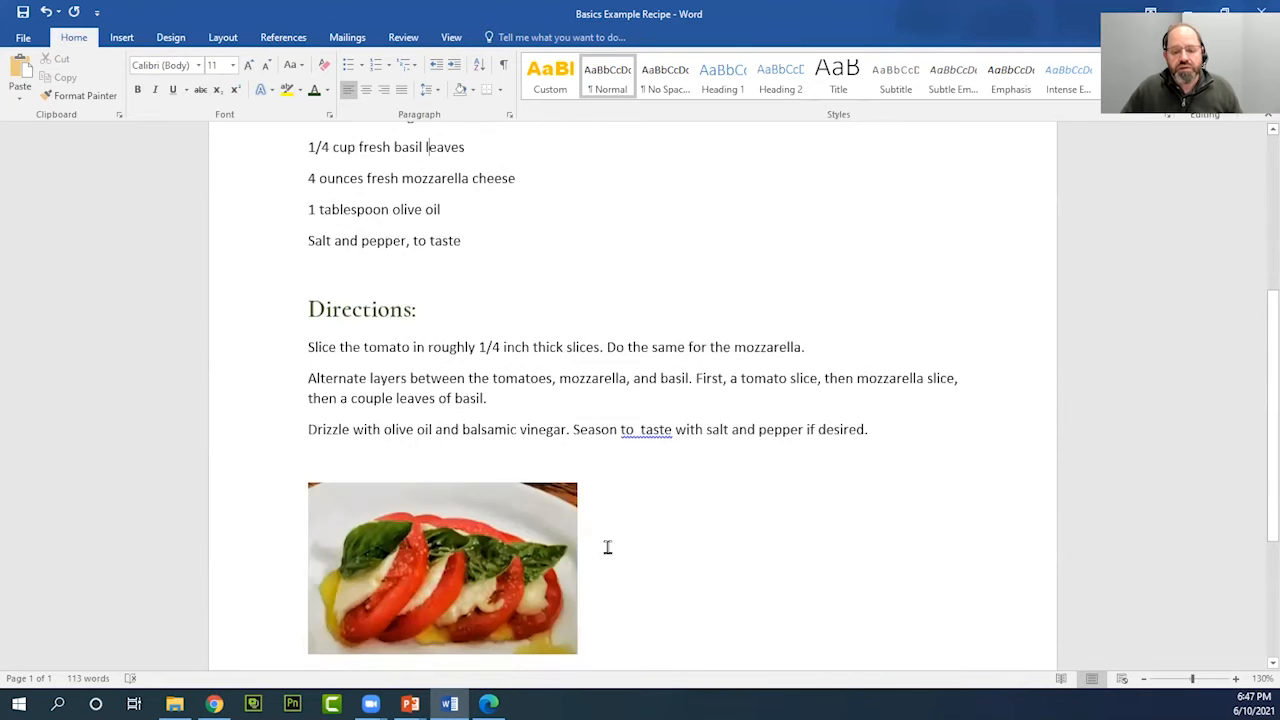
scroll(590, 550, "down", 4)
scroll(575, 557, "up", 10)
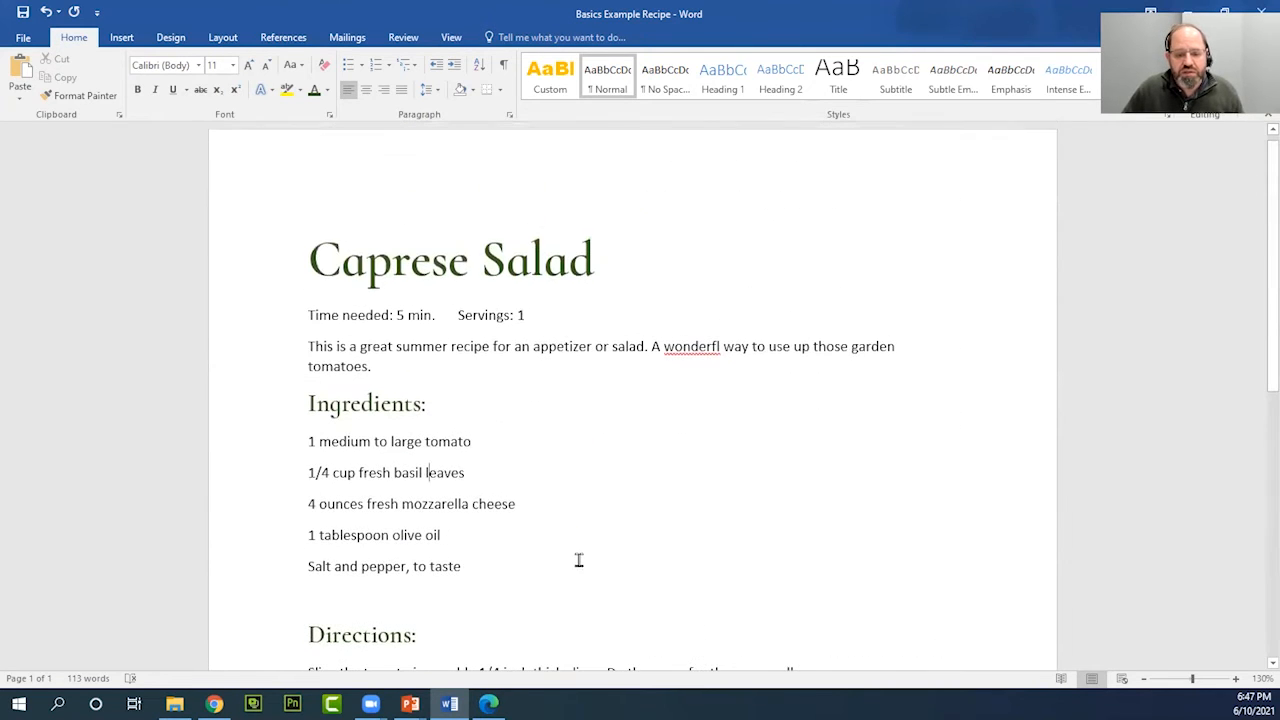
left_click(300, 400)
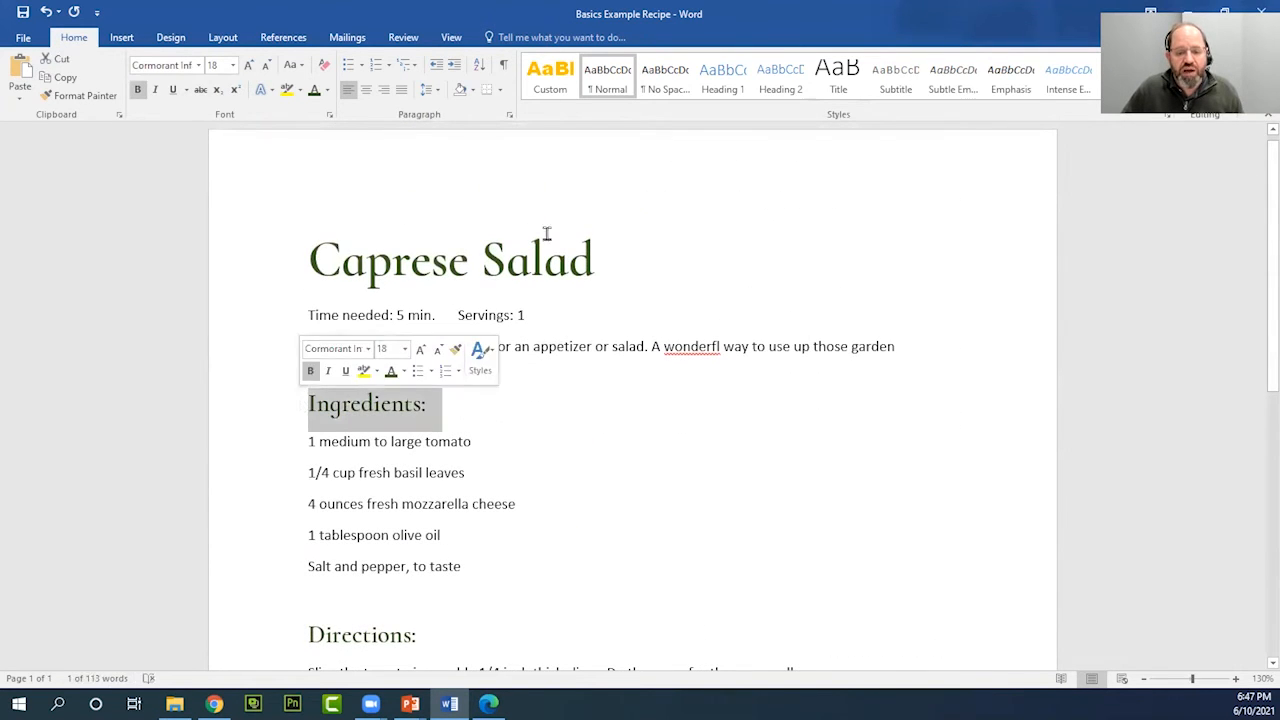
triple_click(609, 272)
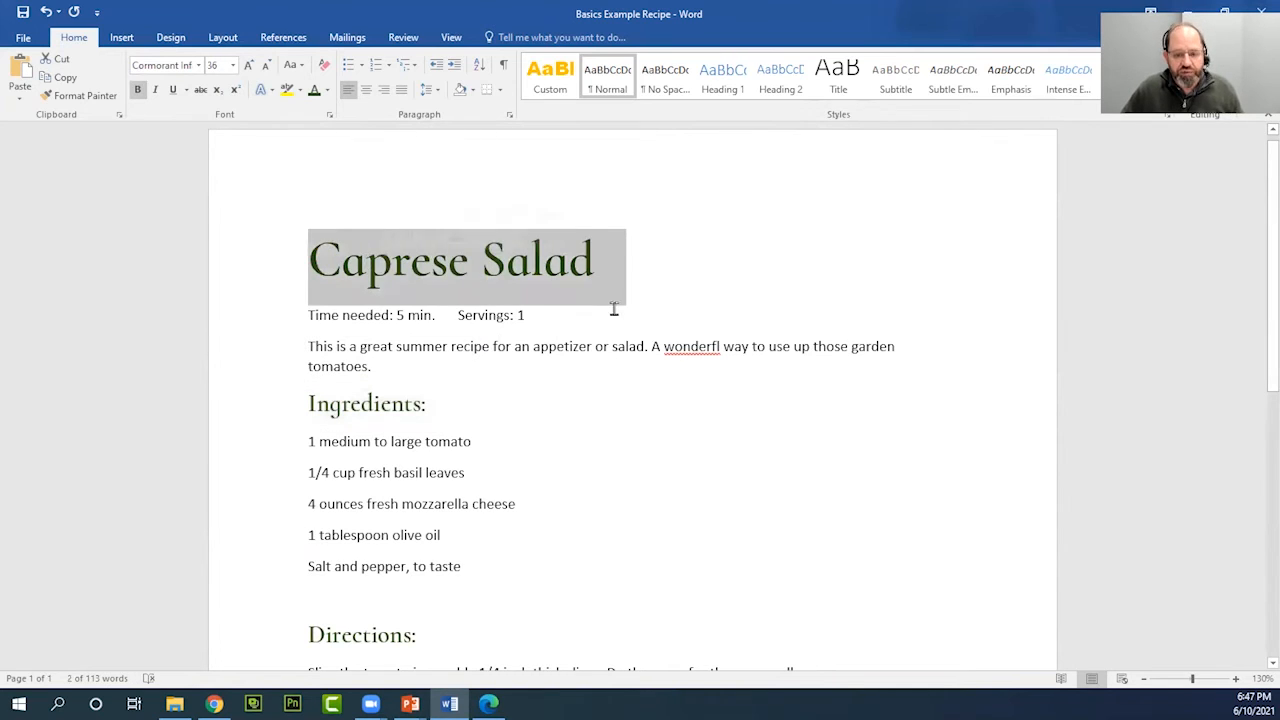
Center the Caprese Salad title horizontally on the page
left_click(664, 289)
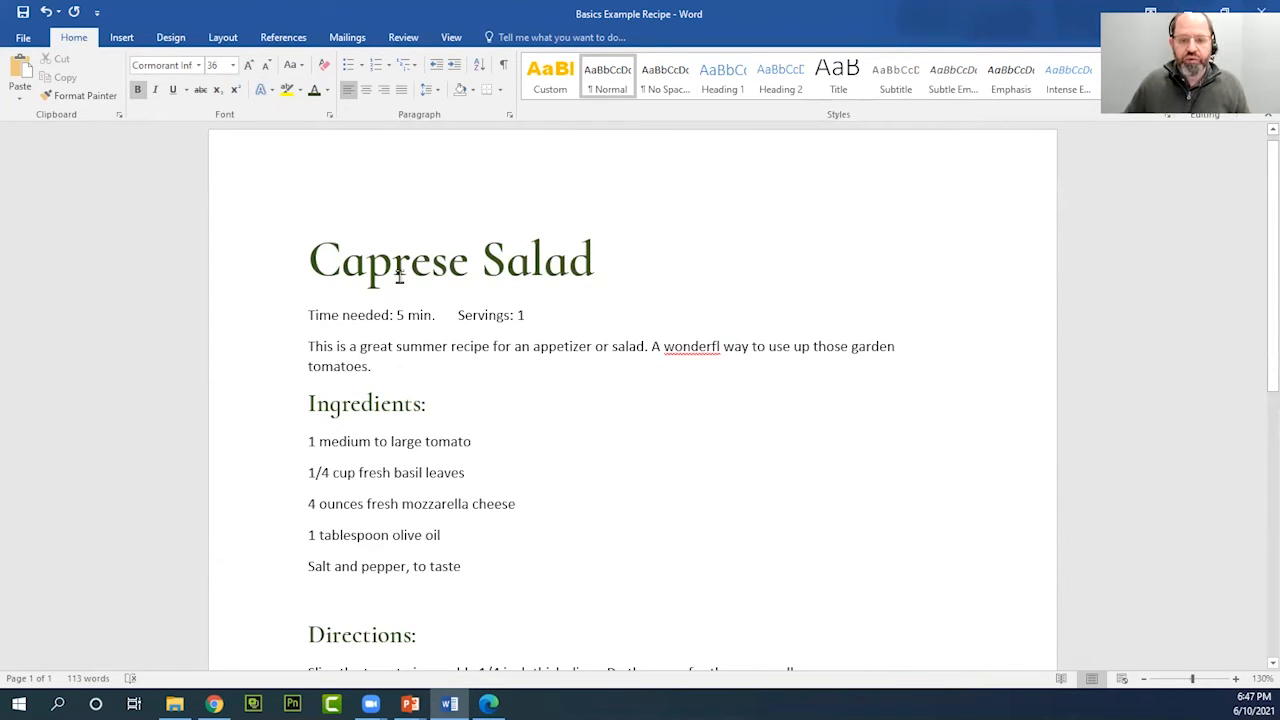
left_click(312, 260)
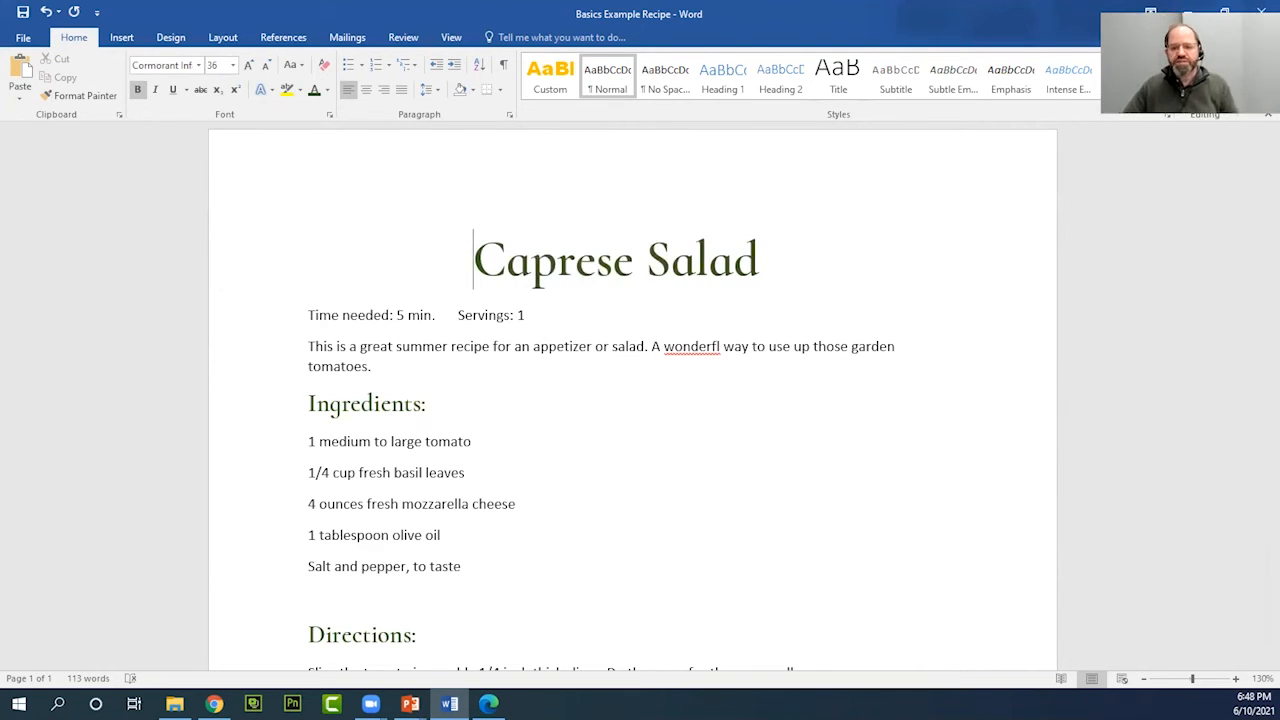
Remove the leading spaces typed before the Caprese Salad title so that it starts at the left margin
left_click(842, 258)
left_click(484, 263)
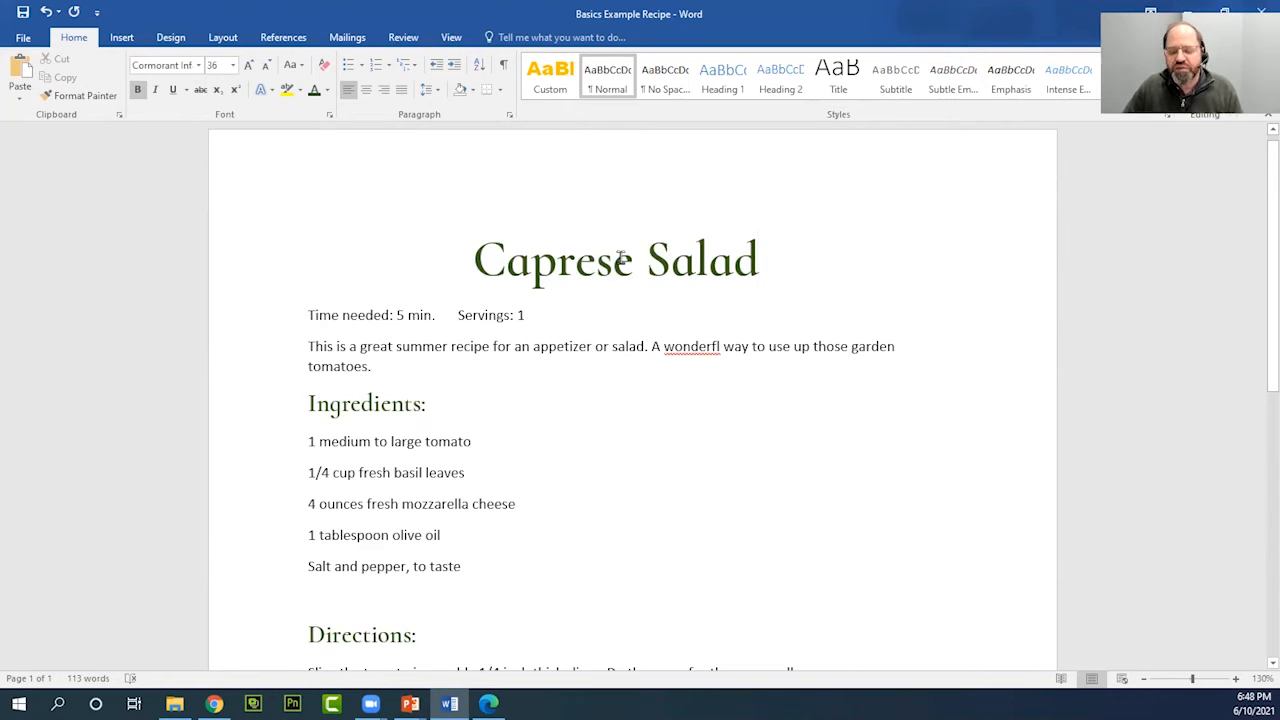
key("BackSpace")
key("BackSpace")
key("BackSpace")
key("BackSpace")
key("BackSpace")
key("BackSpace")
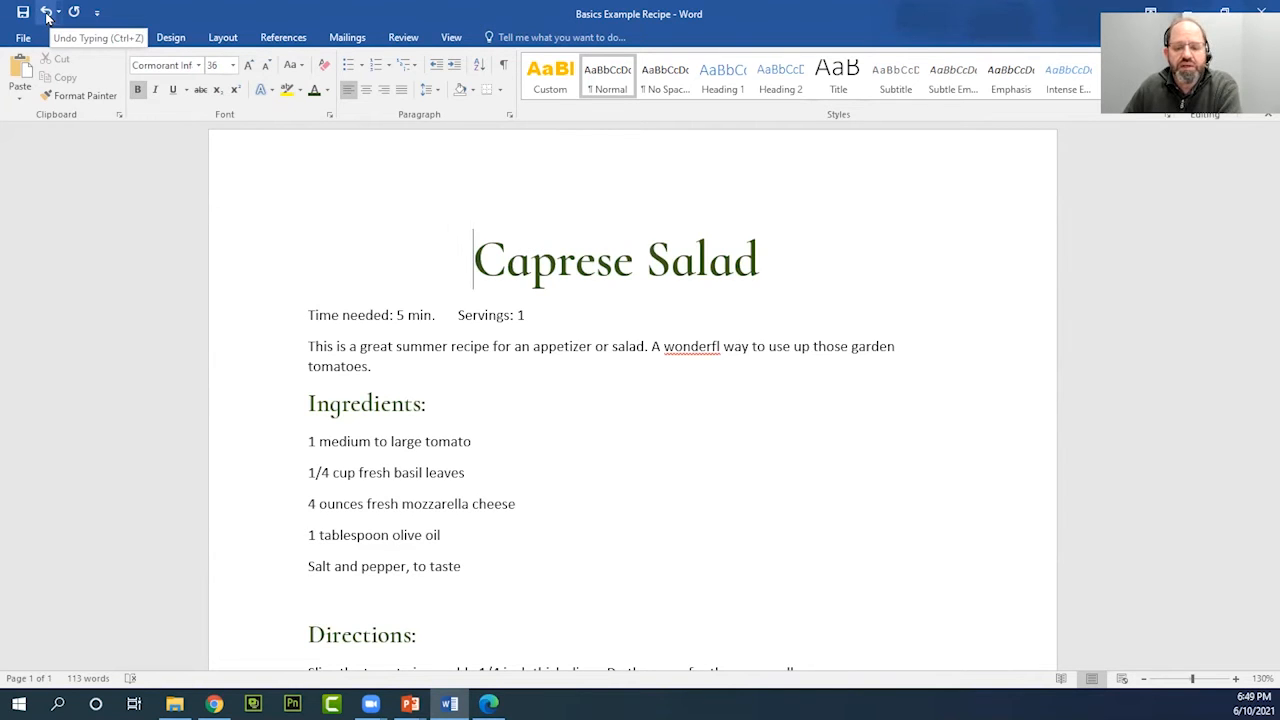
left_click(46, 12)
left_click(46, 12)
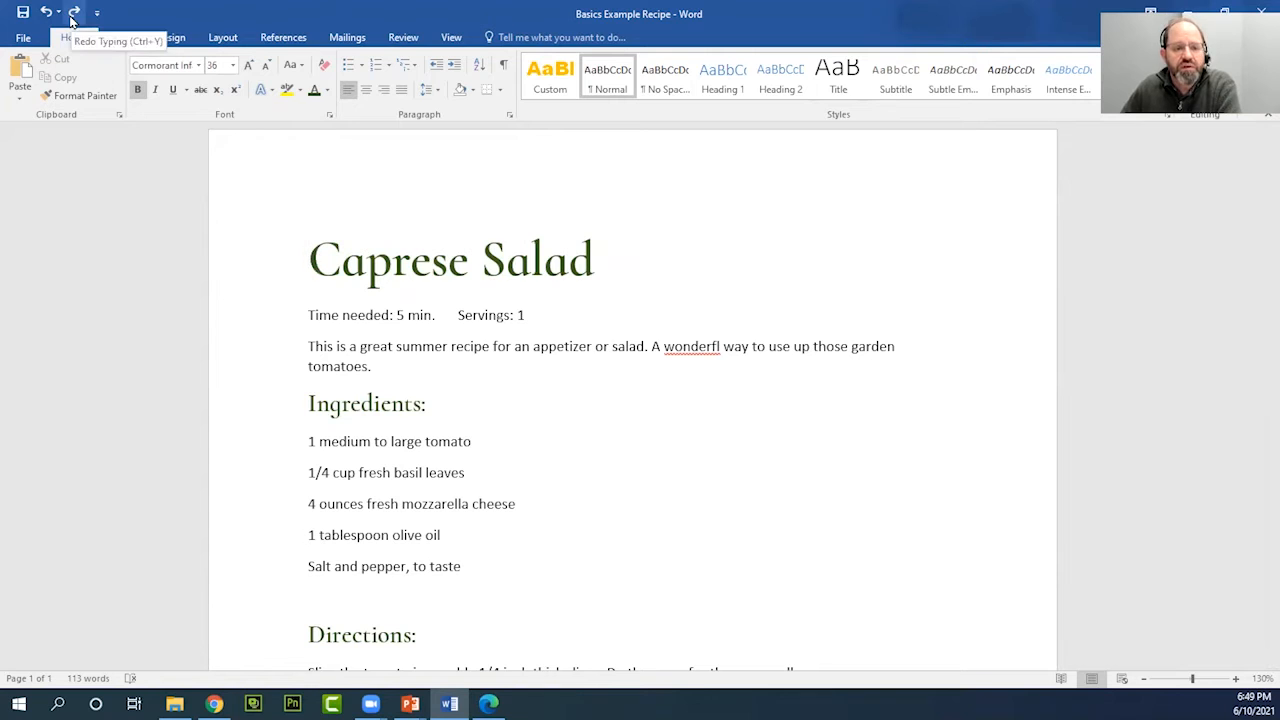
left_click(73, 13)
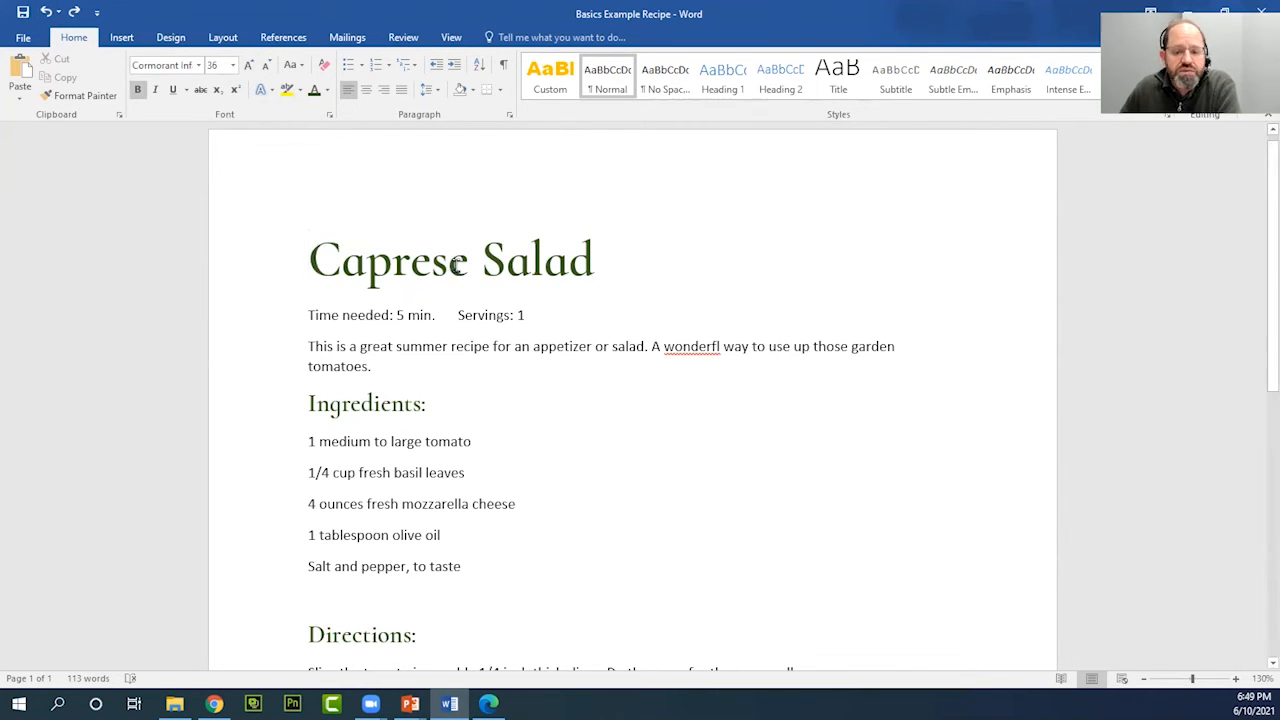
Apply center alignment to the Caprese Salad title
left_click_drag(592, 258, 388, 242)
left_click(530, 250)
left_click_drag(567, 249, 390, 243)
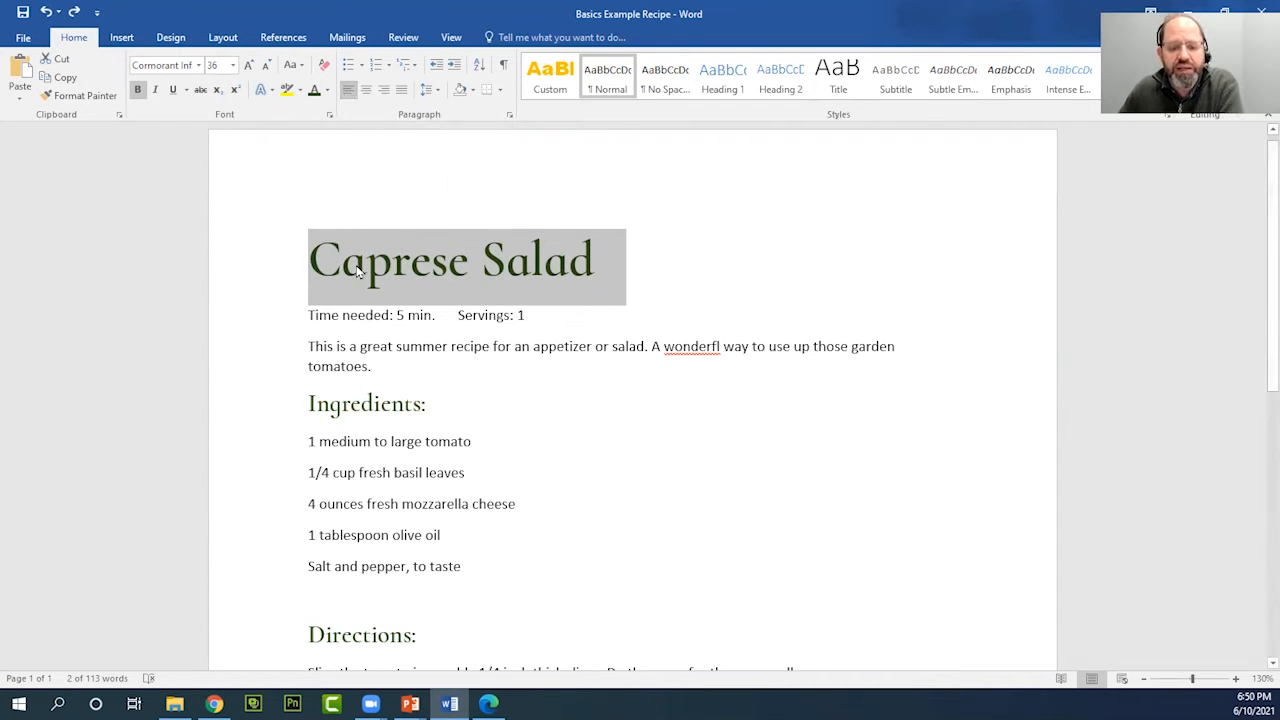
left_click(365, 92)
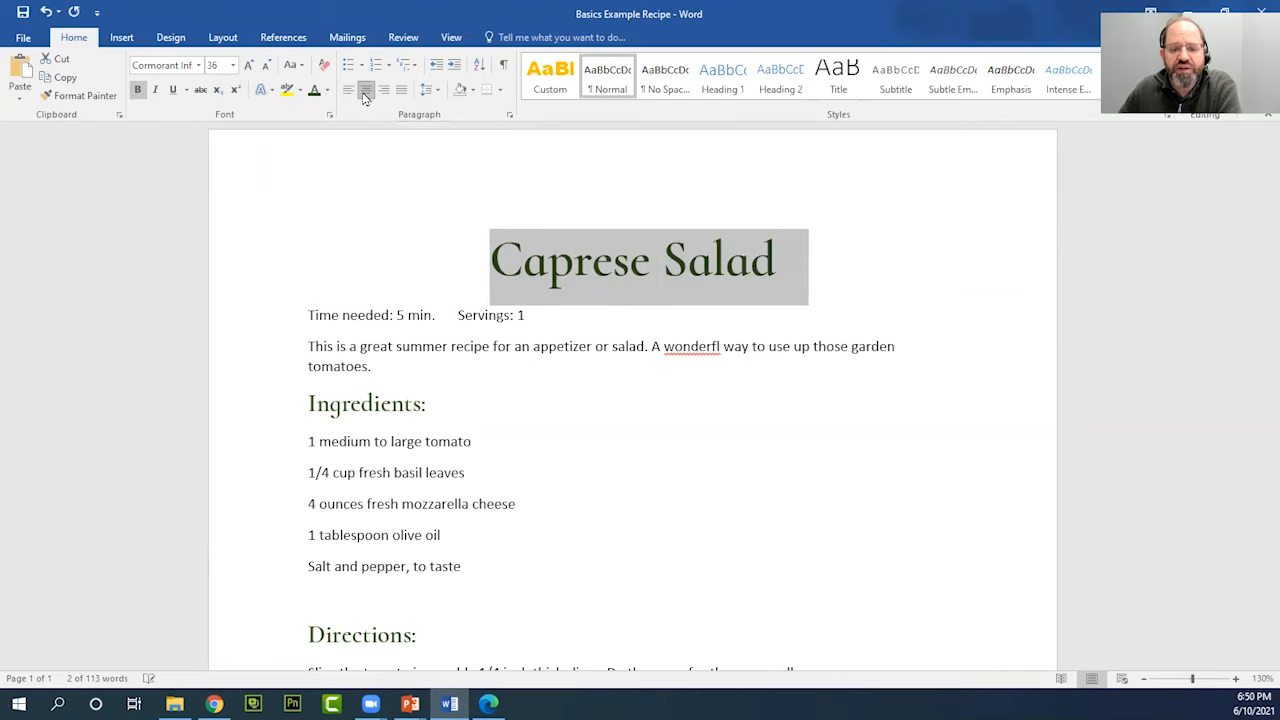
left_click(774, 272)
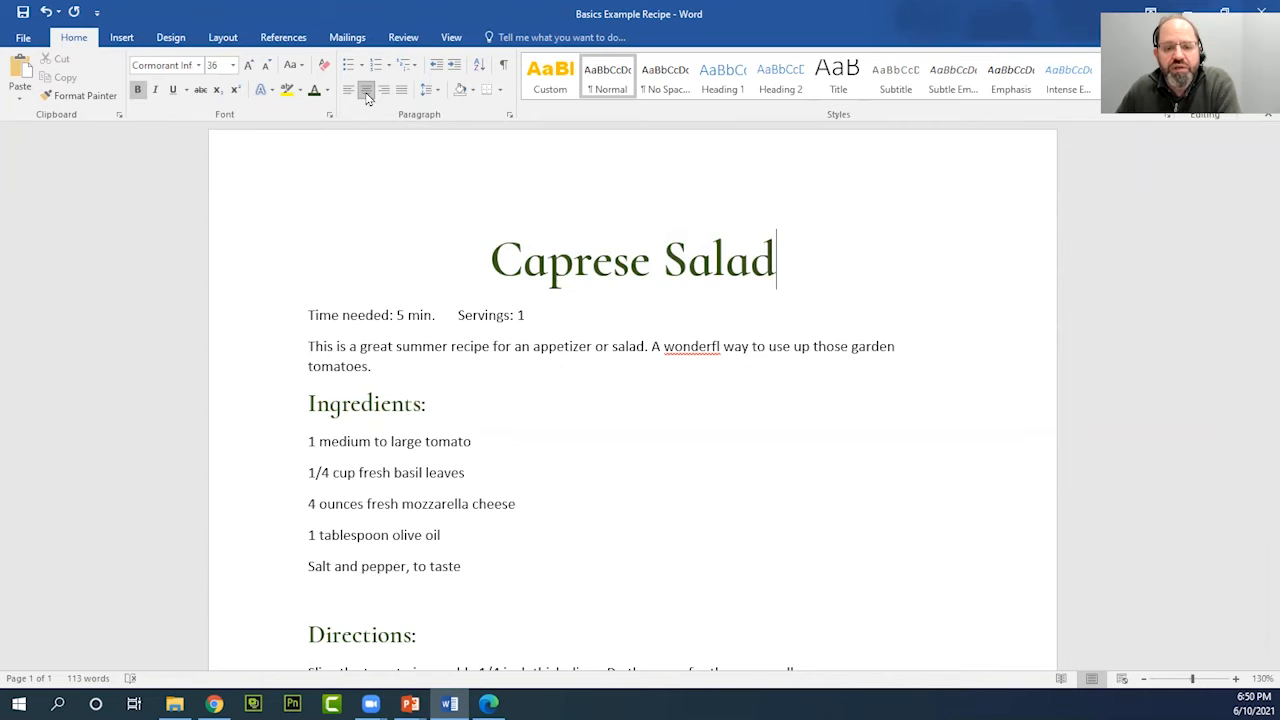
Try justified alignment on the second Directions paragraph, compare it with left alignment, and undo the change
scroll(530, 330, "down", 3)
scroll(500, 345, "down", 6)
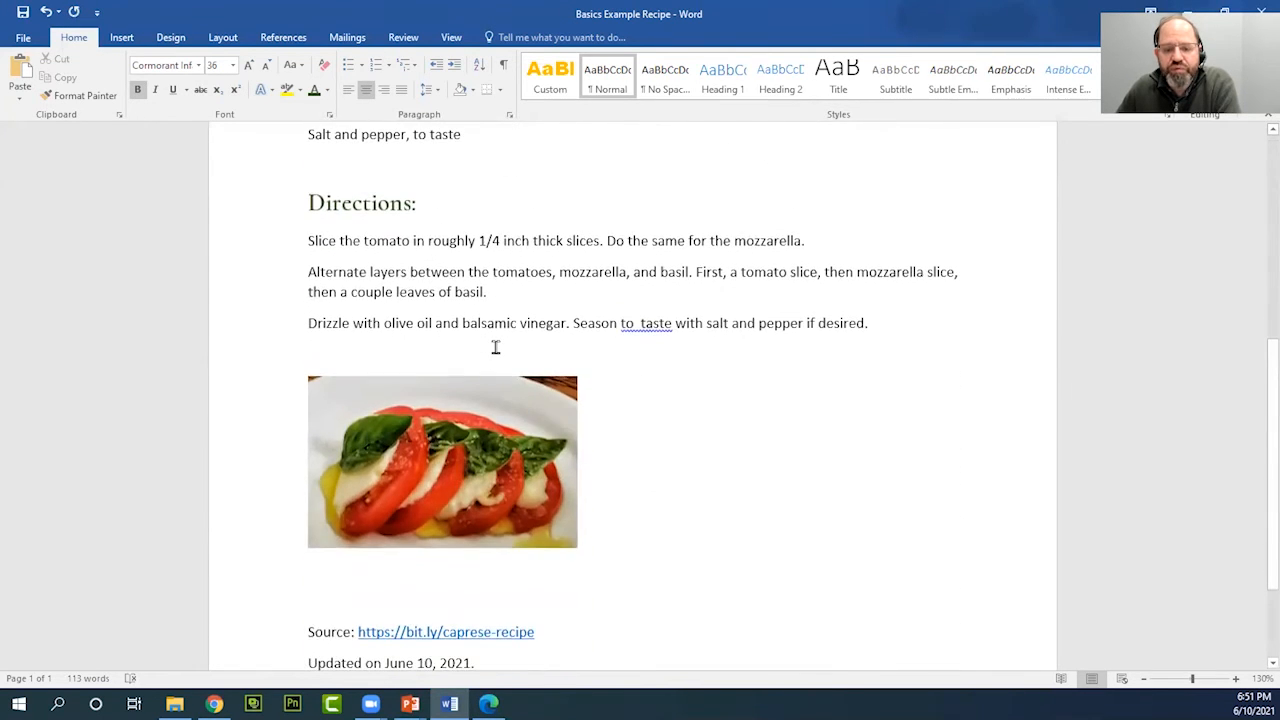
scroll(570, 352, "down", 1)
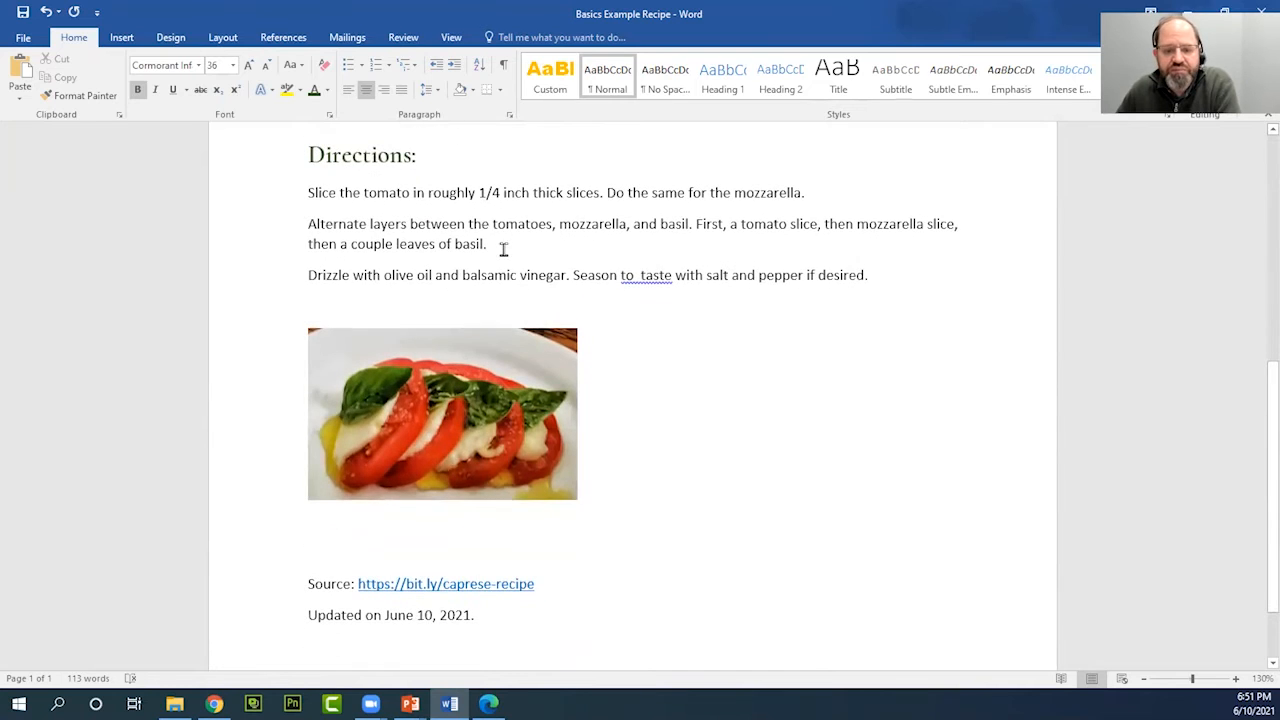
triple_click(453, 241)
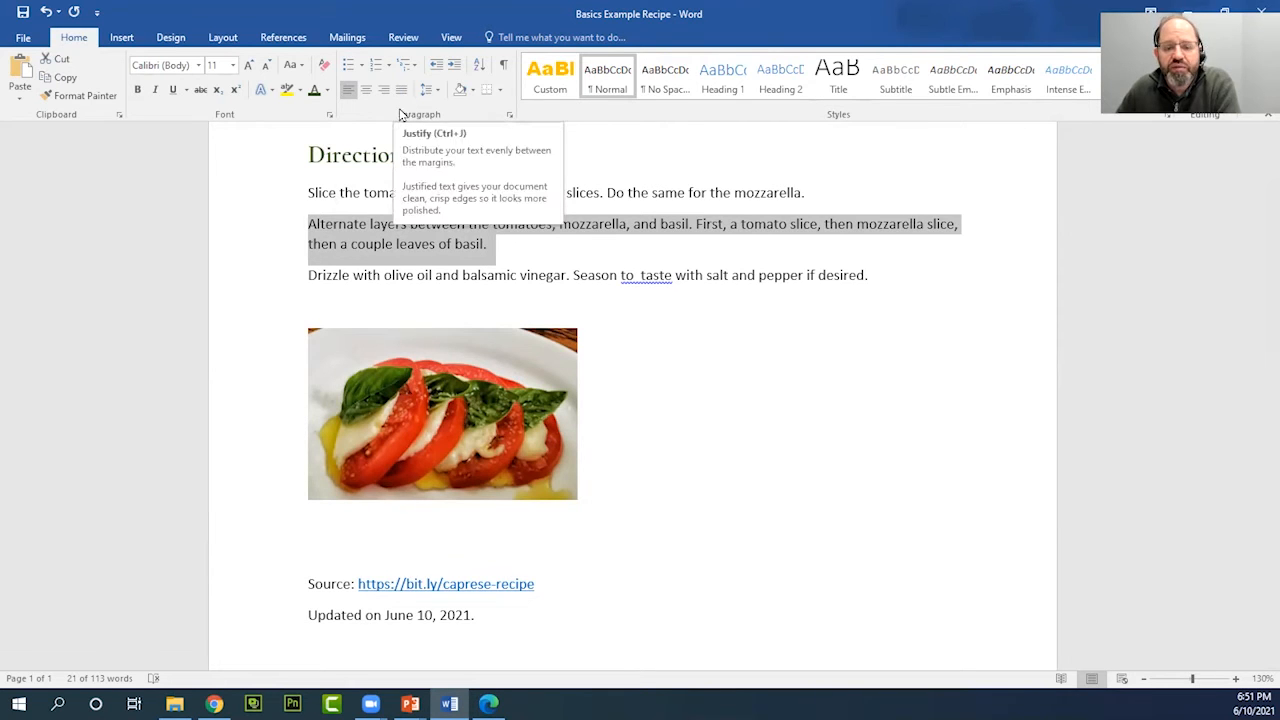
left_click(405, 95)
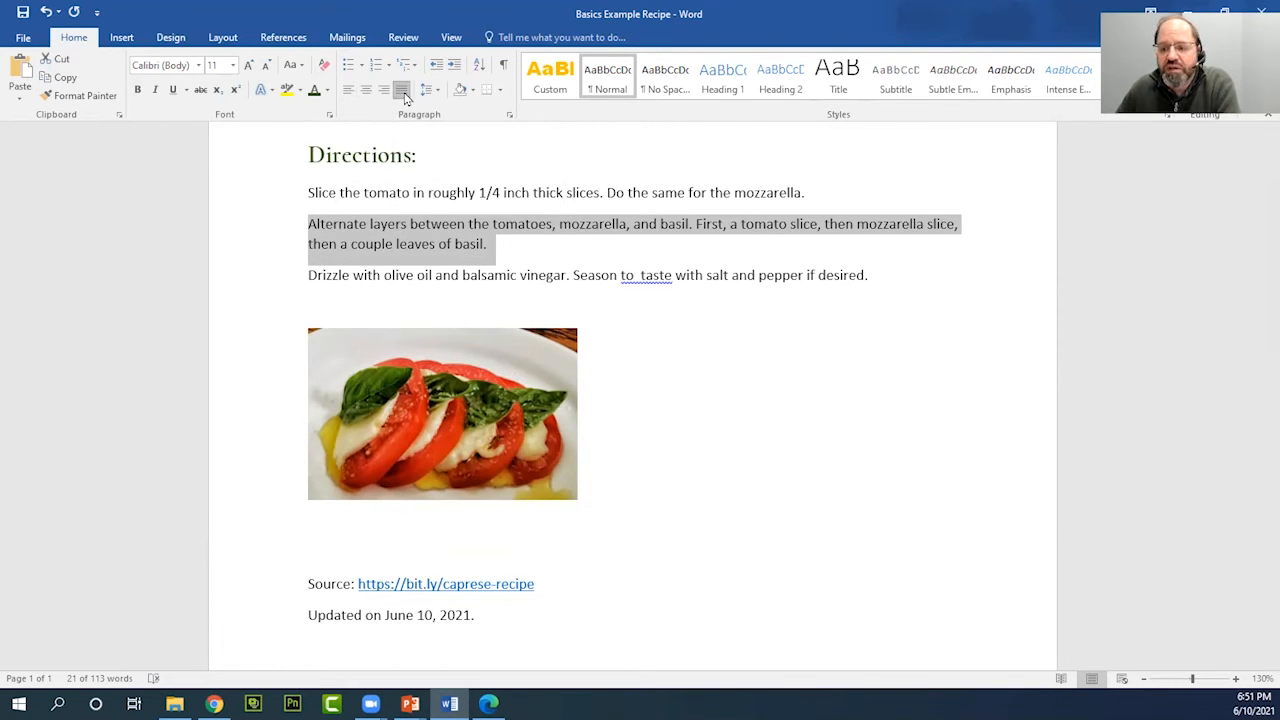
left_click(405, 96)
left_click(405, 96)
left_click(405, 95)
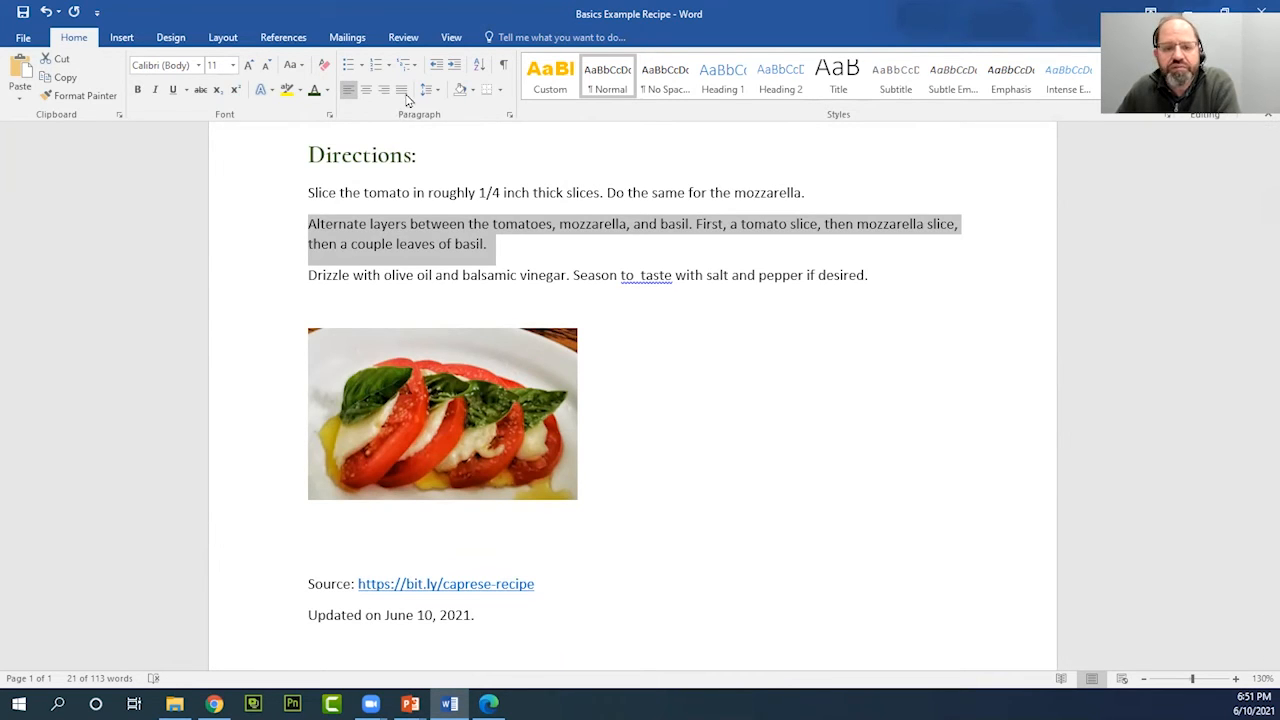
left_click(405, 95)
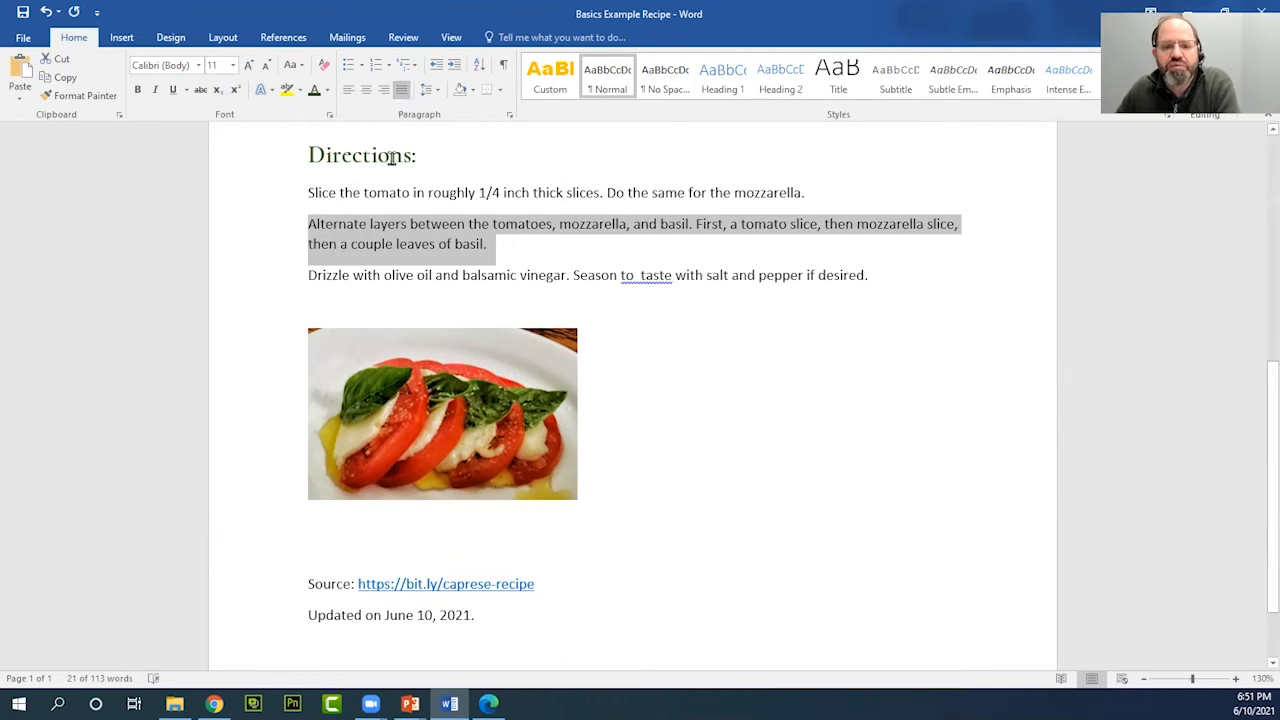
left_click(349, 93)
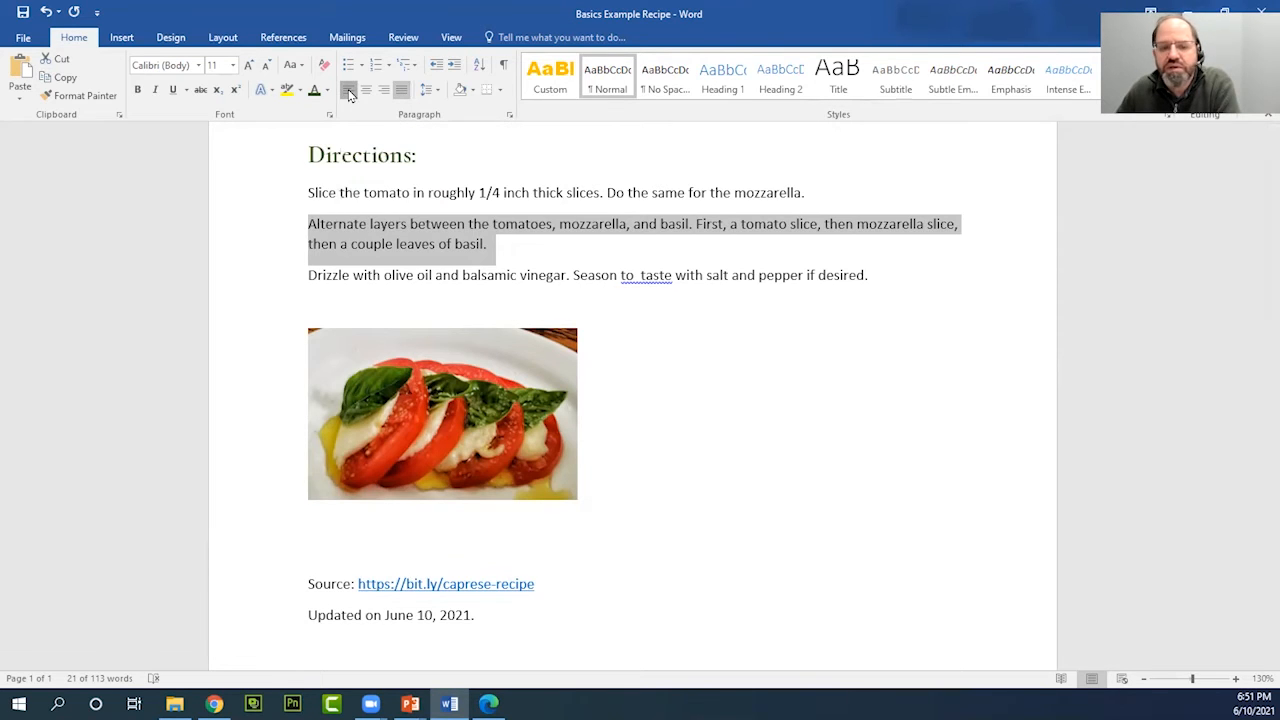
left_click(405, 95)
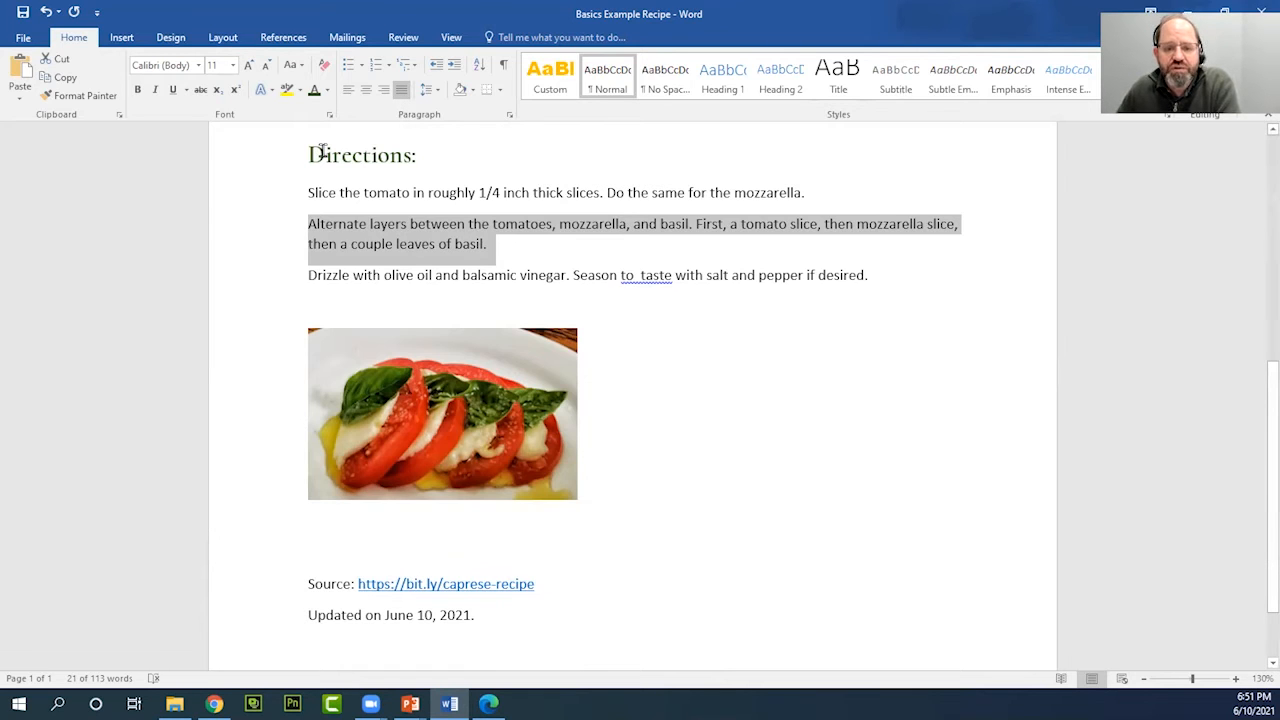
left_click(400, 89)
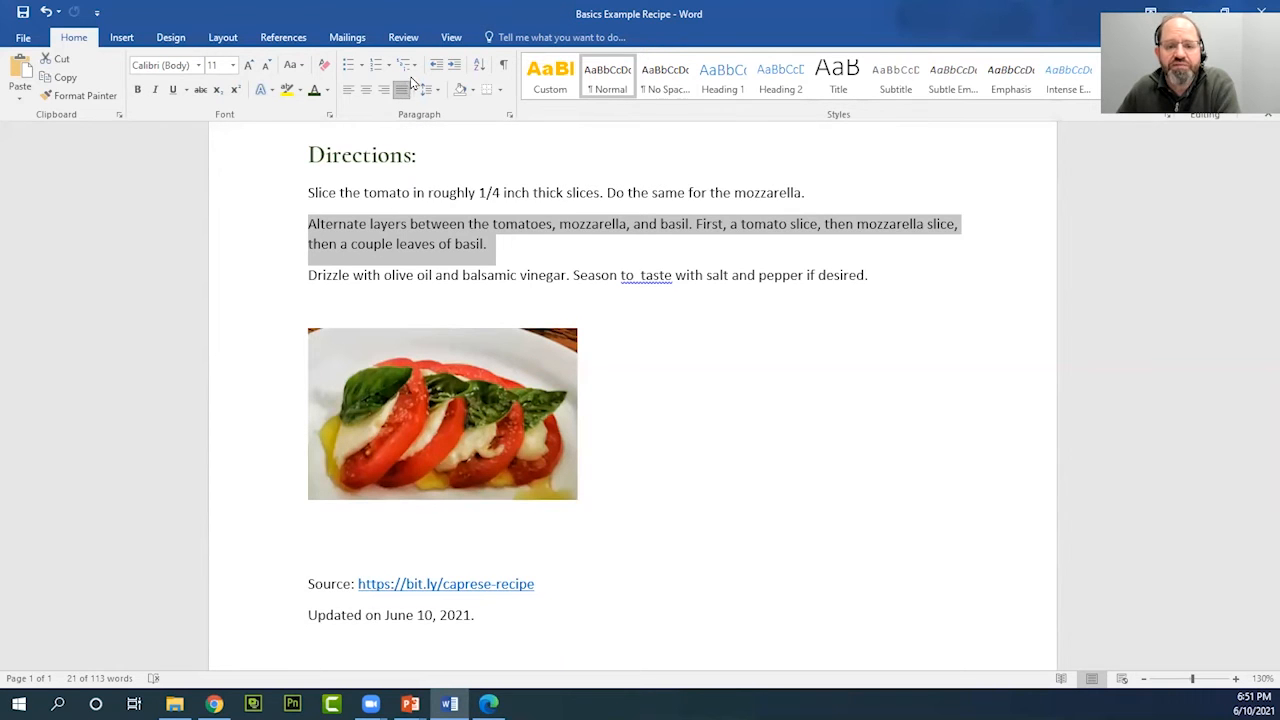
key("ctrl+z")
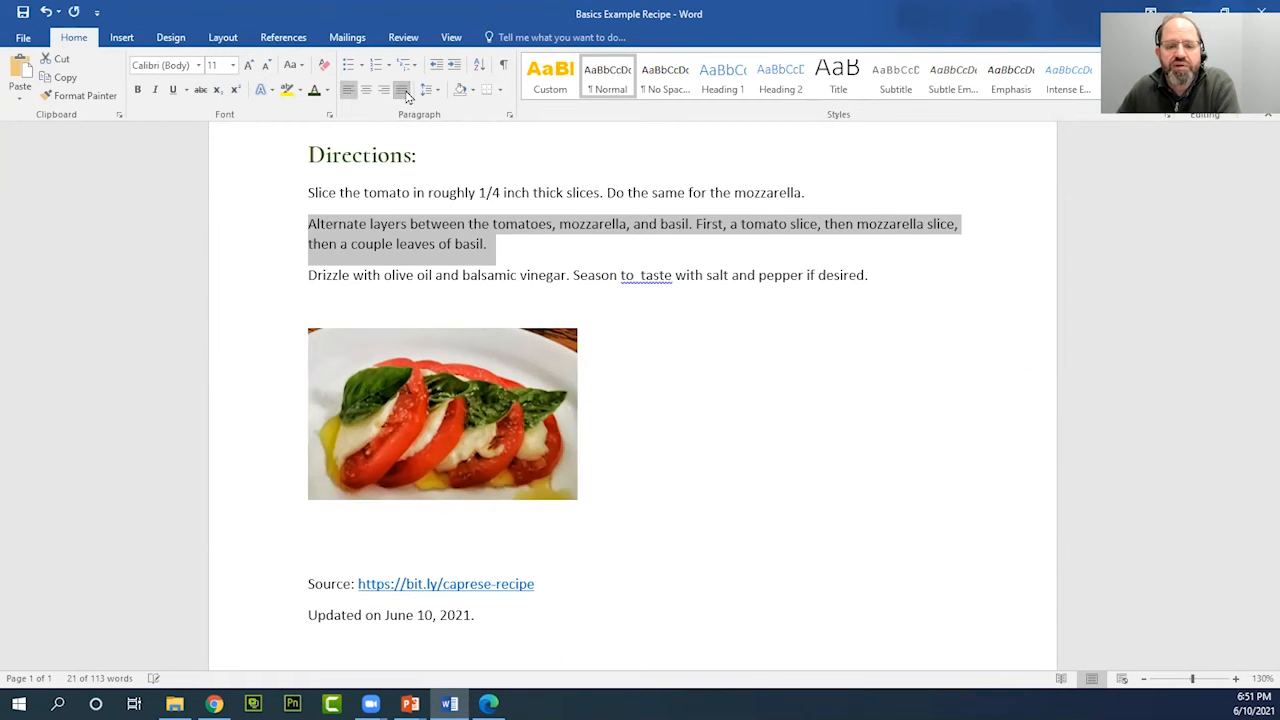
Look over the recipe's text spacing from the title down to the salad photo
scroll(416, 334, "up", 5)
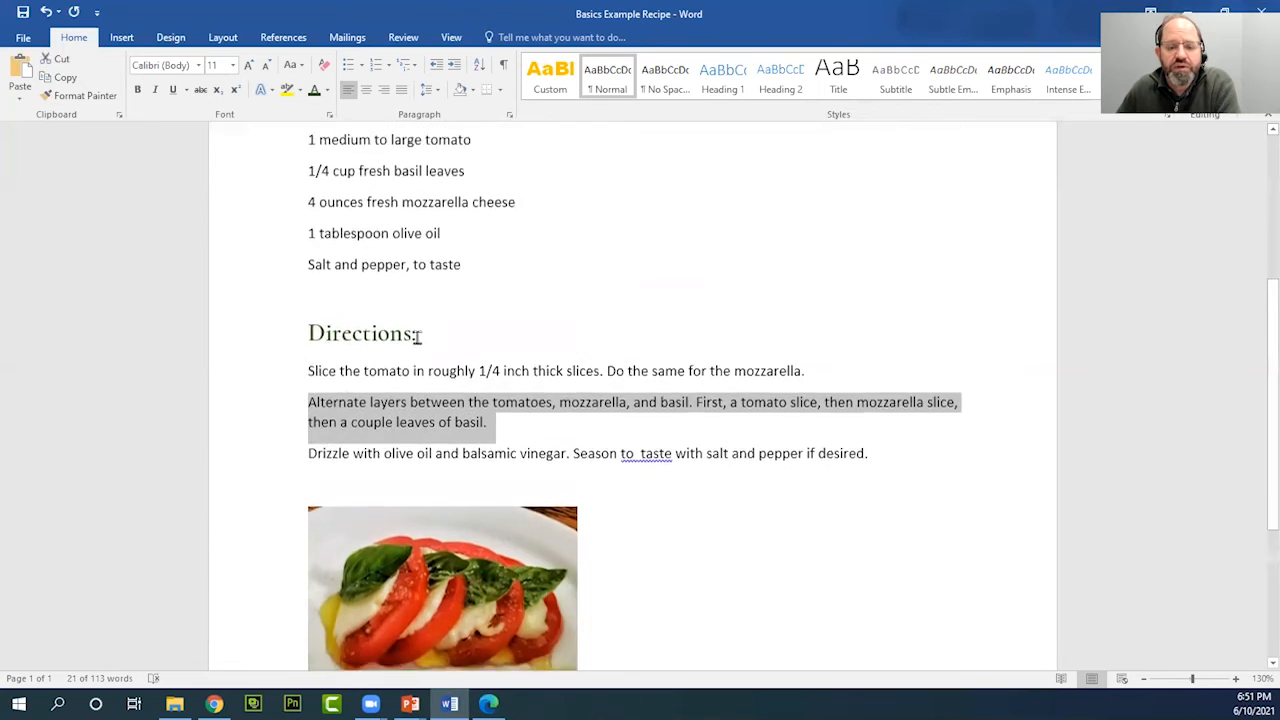
scroll(420, 334, "up", 2)
scroll(526, 449, "down", 6)
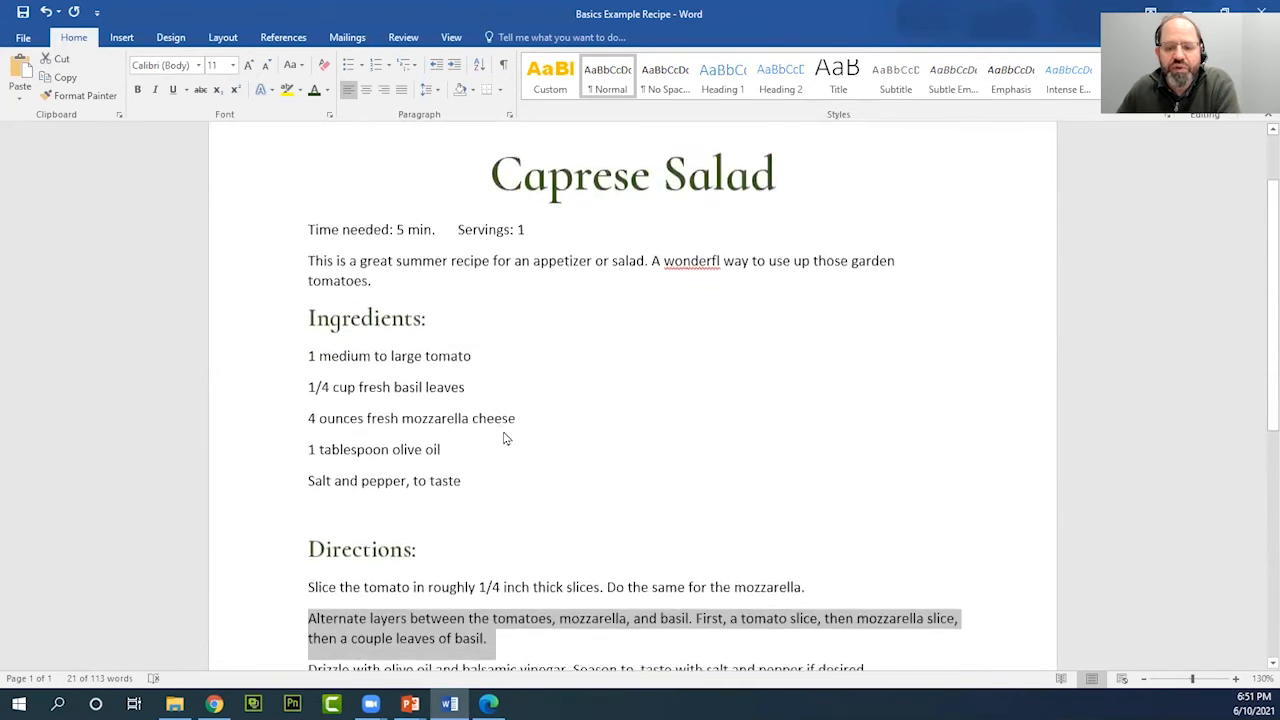
scroll(554, 491, "down", 3)
scroll(541, 514, "up", 8)
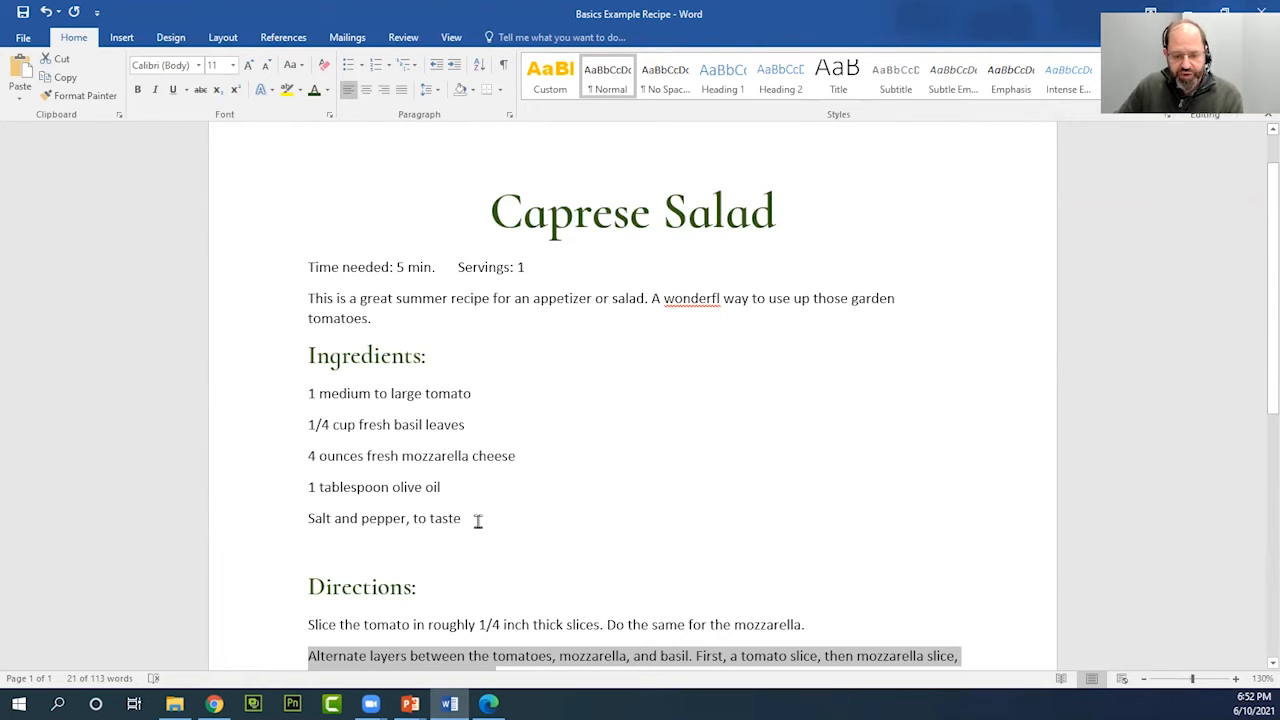
scroll(480, 515, "down", 1)
scroll(470, 545, "down", 4)
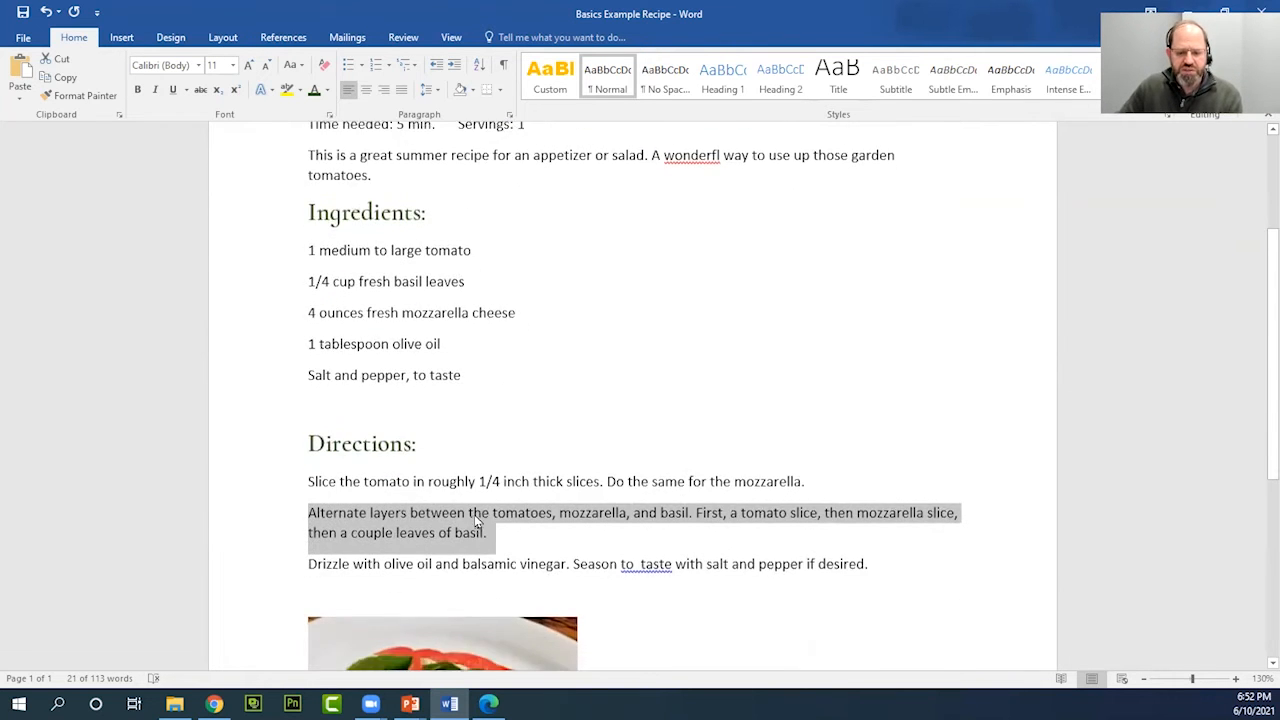
scroll(475, 492, "down", 2)
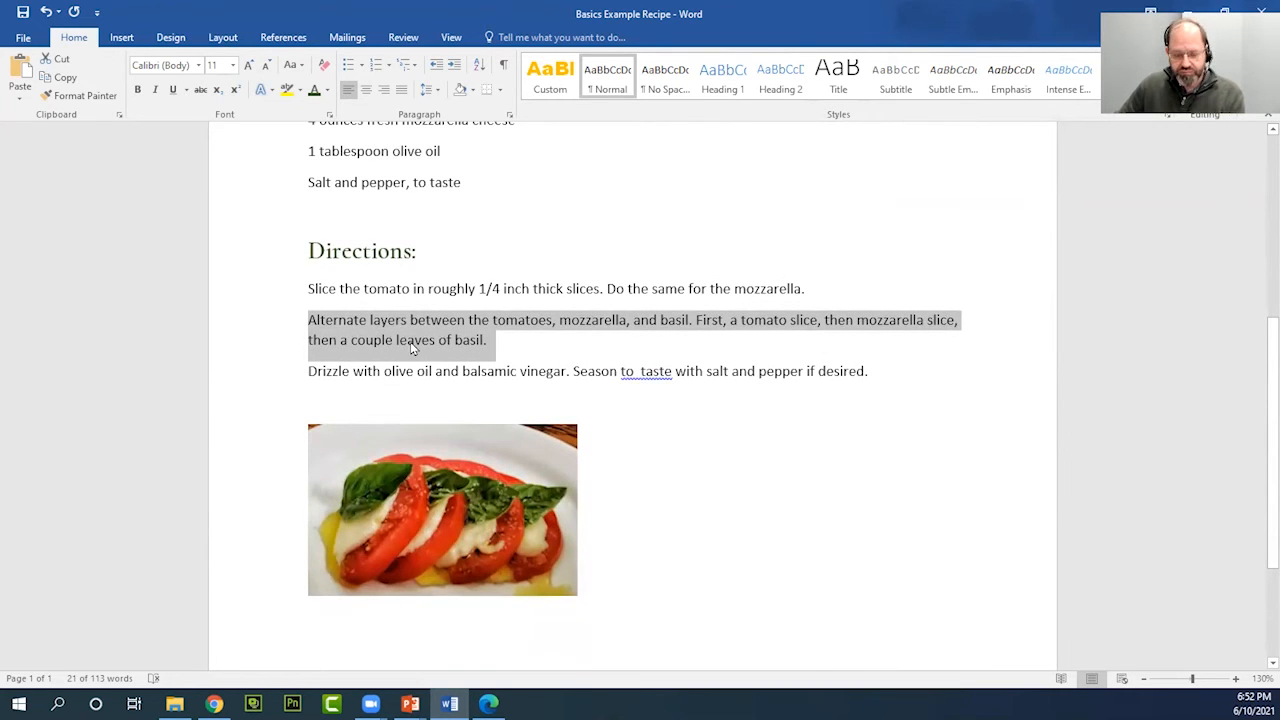
Examine the line spacing within the second Directions paragraph and the gap to the paragraph below it
left_click(302, 322)
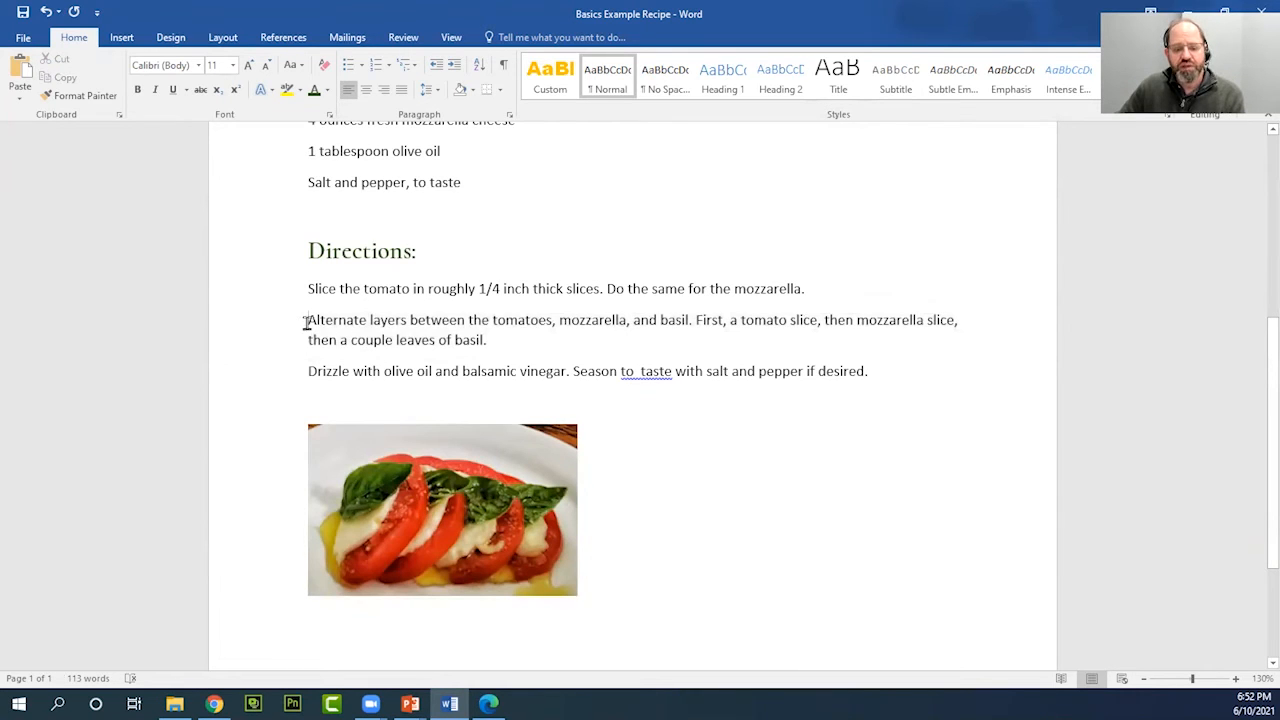
left_click_drag(303, 321, 491, 340)
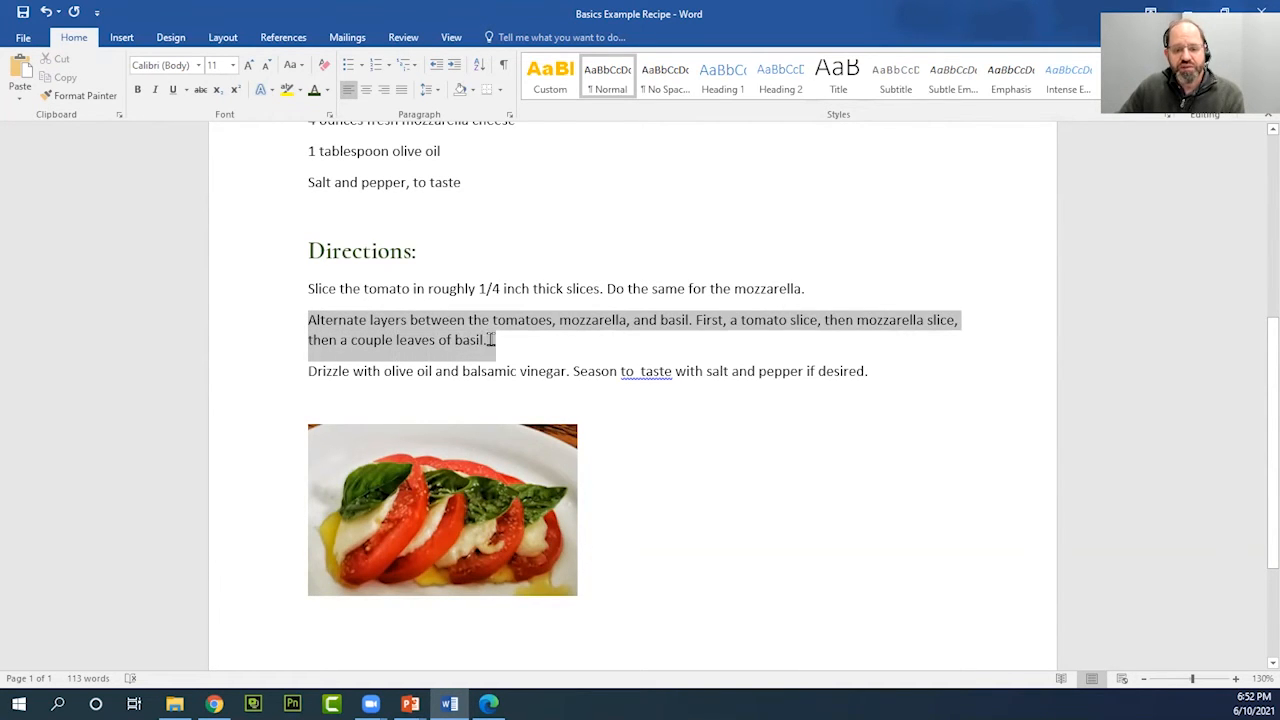
left_click(336, 340)
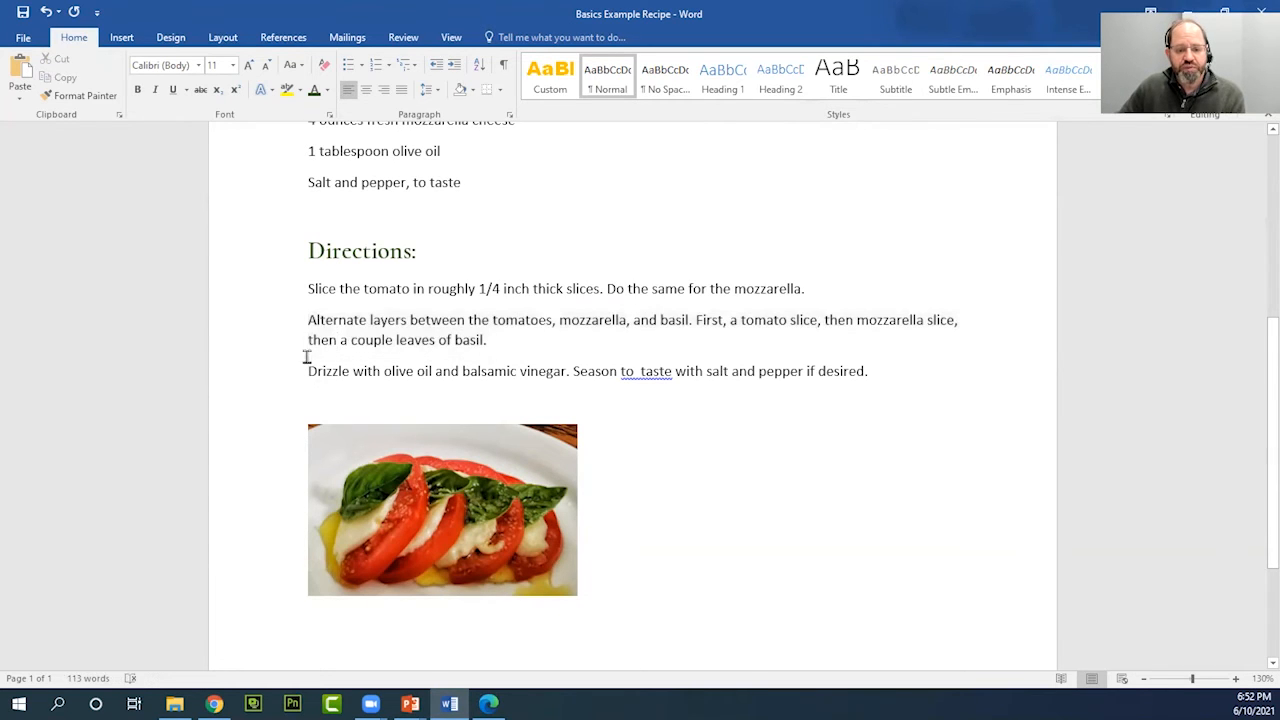
left_click_drag(322, 358, 587, 390)
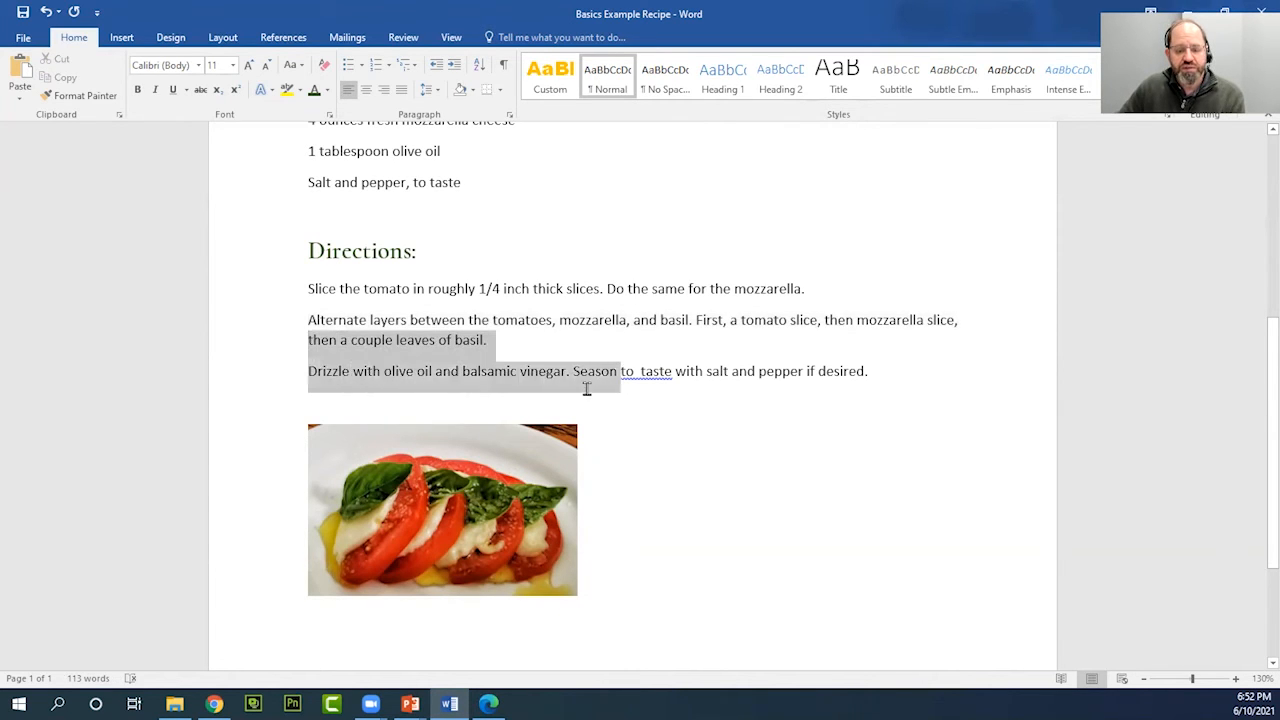
left_click(482, 372)
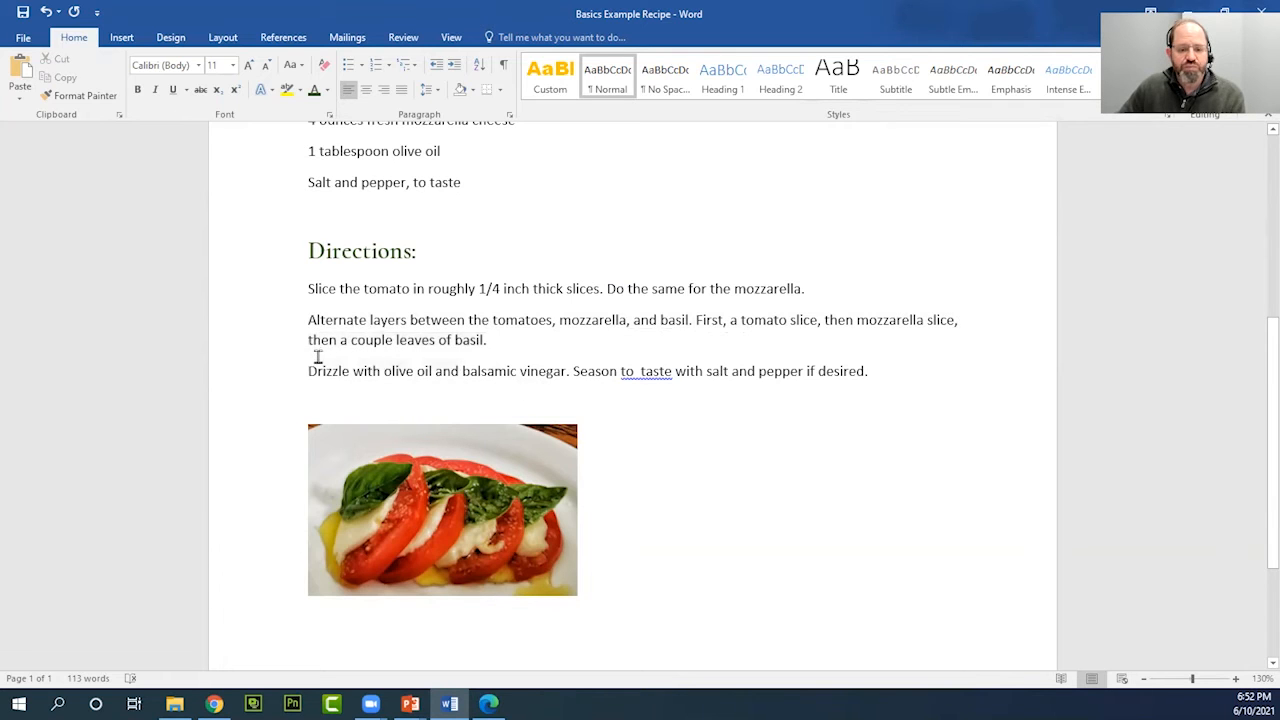
left_click_drag(309, 320, 509, 343)
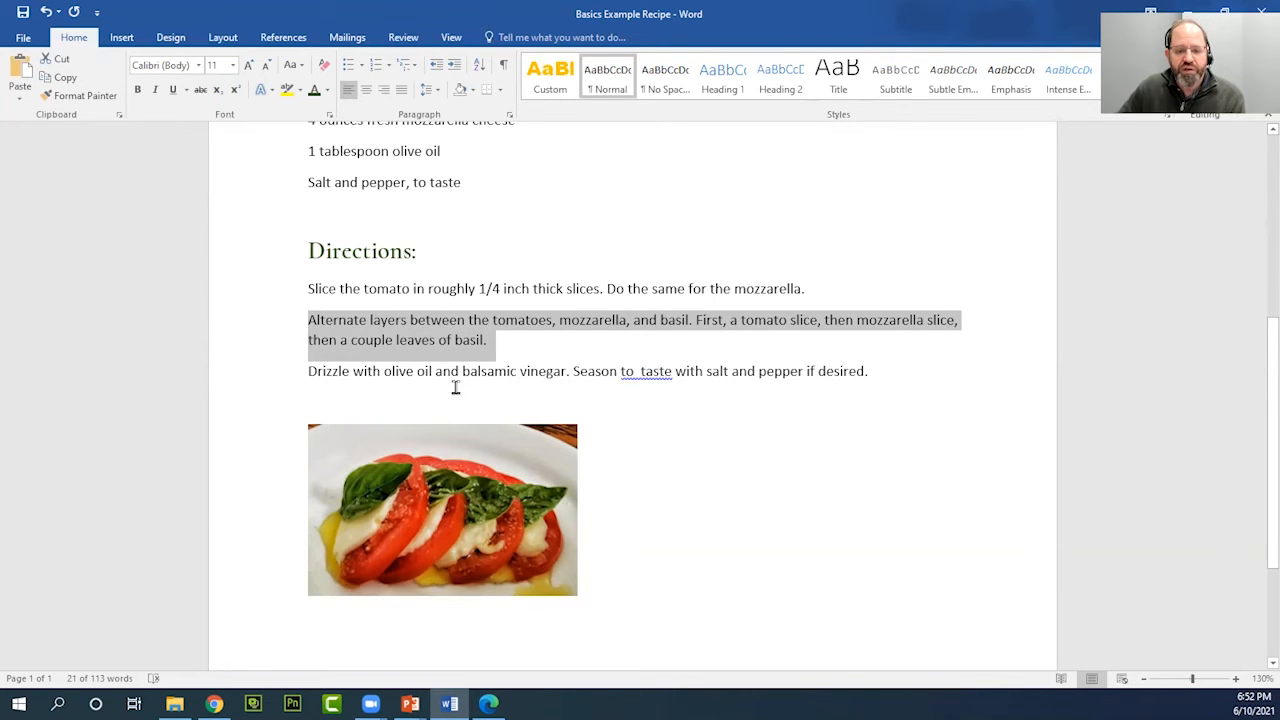
Set the spacing after each paragraph to 0 pt for the five items in the ingredients list
scroll(455, 385, "up", 5)
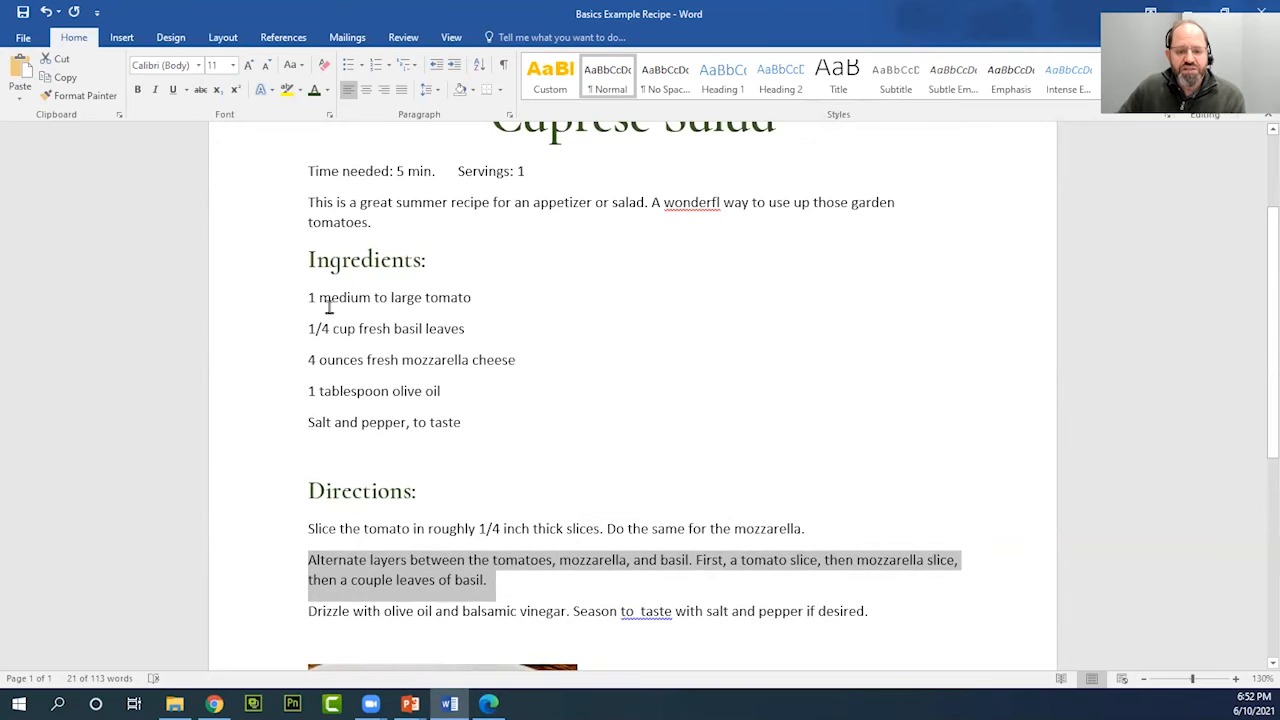
left_click_drag(309, 297, 511, 434)
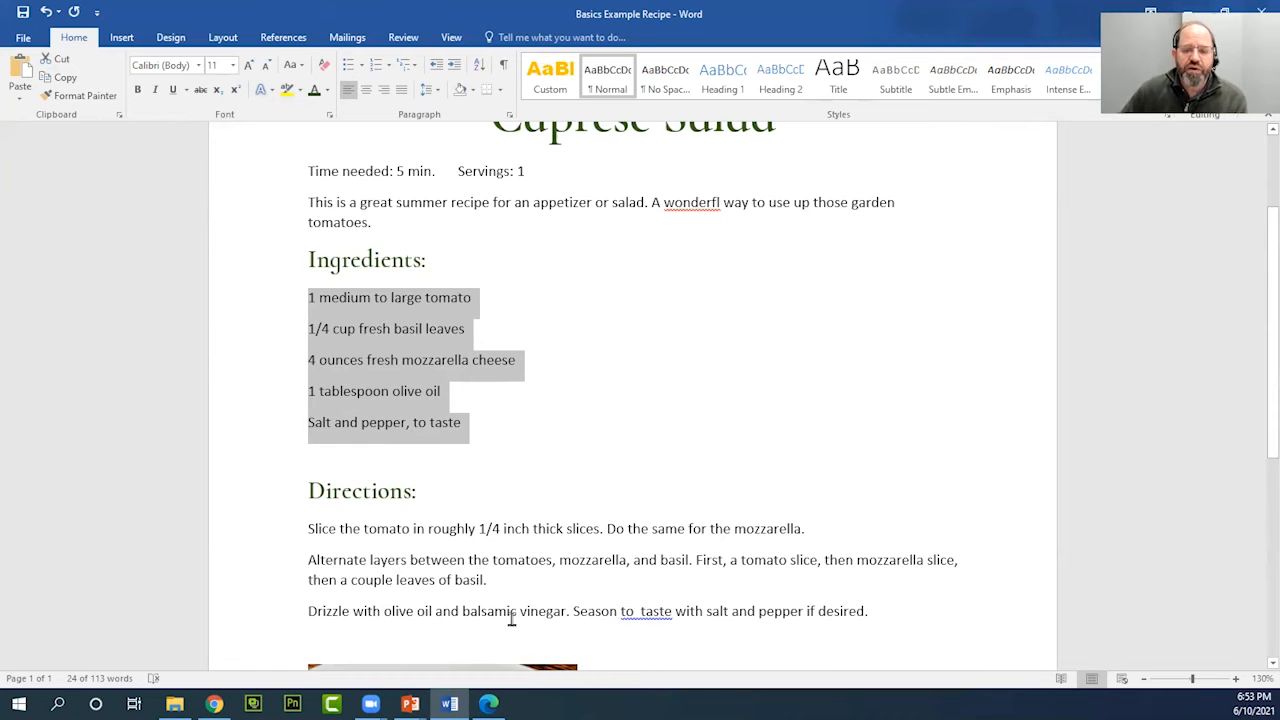
left_click(438, 92)
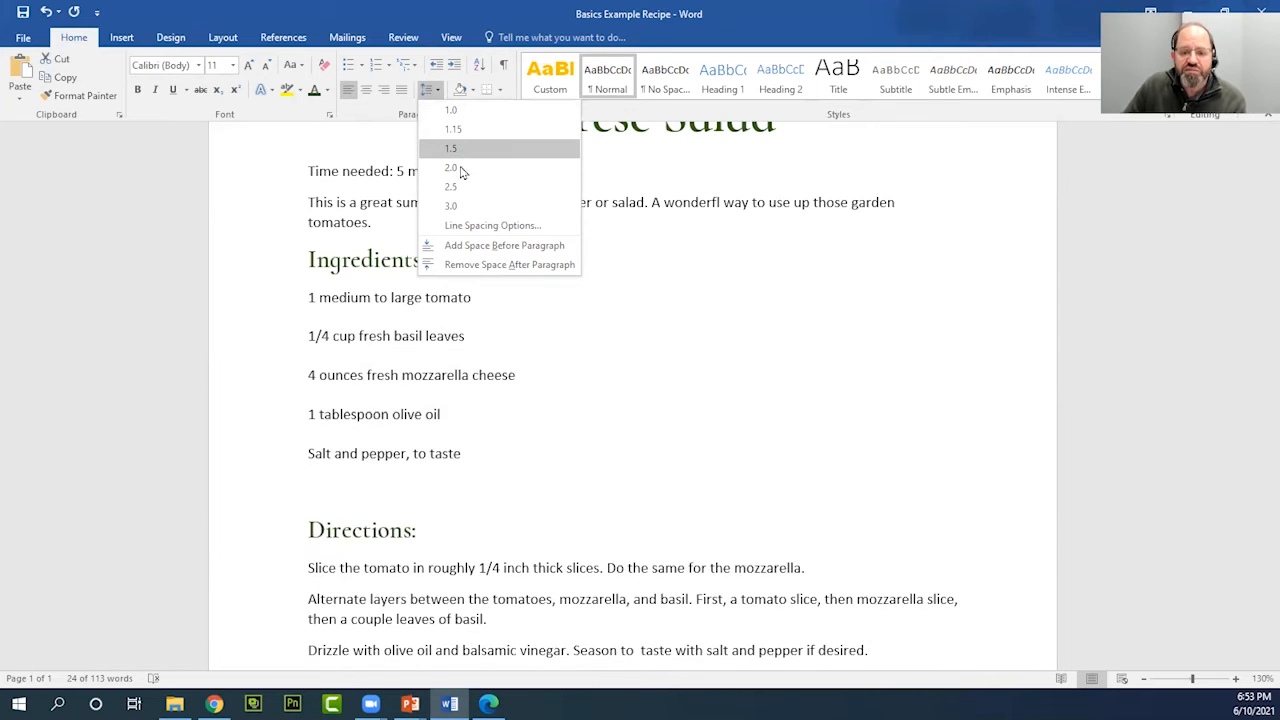
left_click(514, 228)
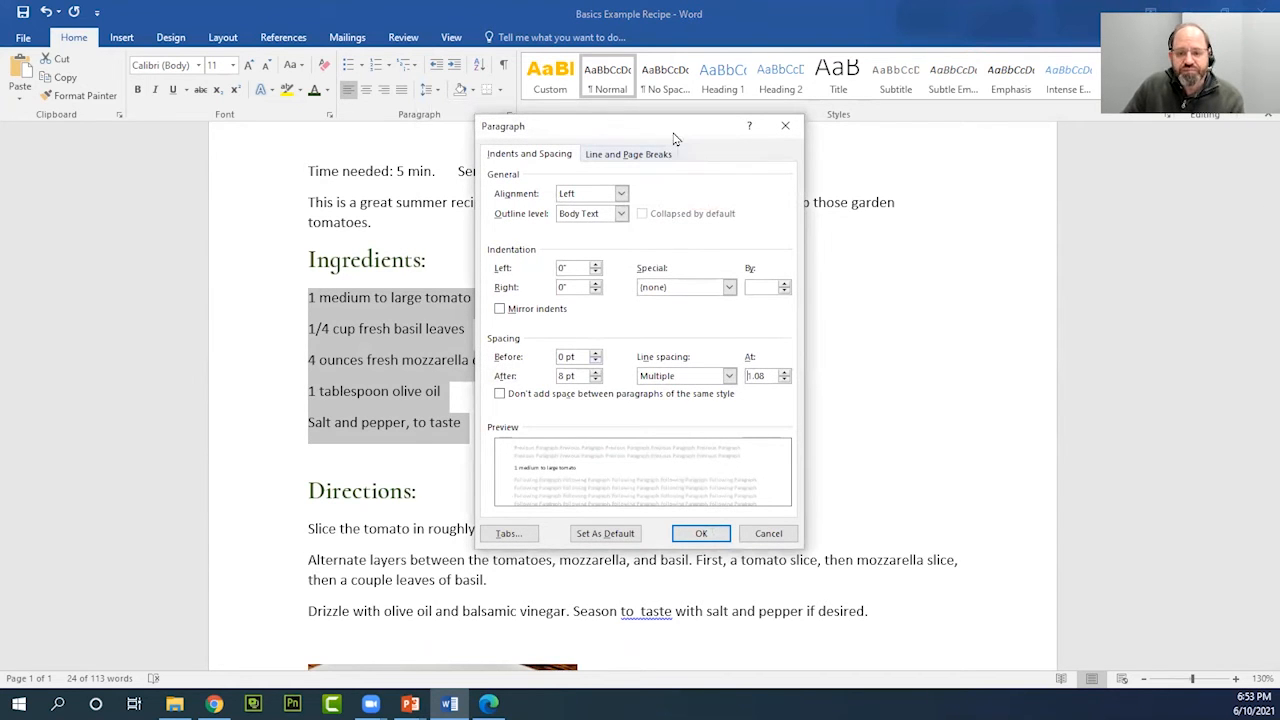
left_click_drag(648, 124, 618, 106)
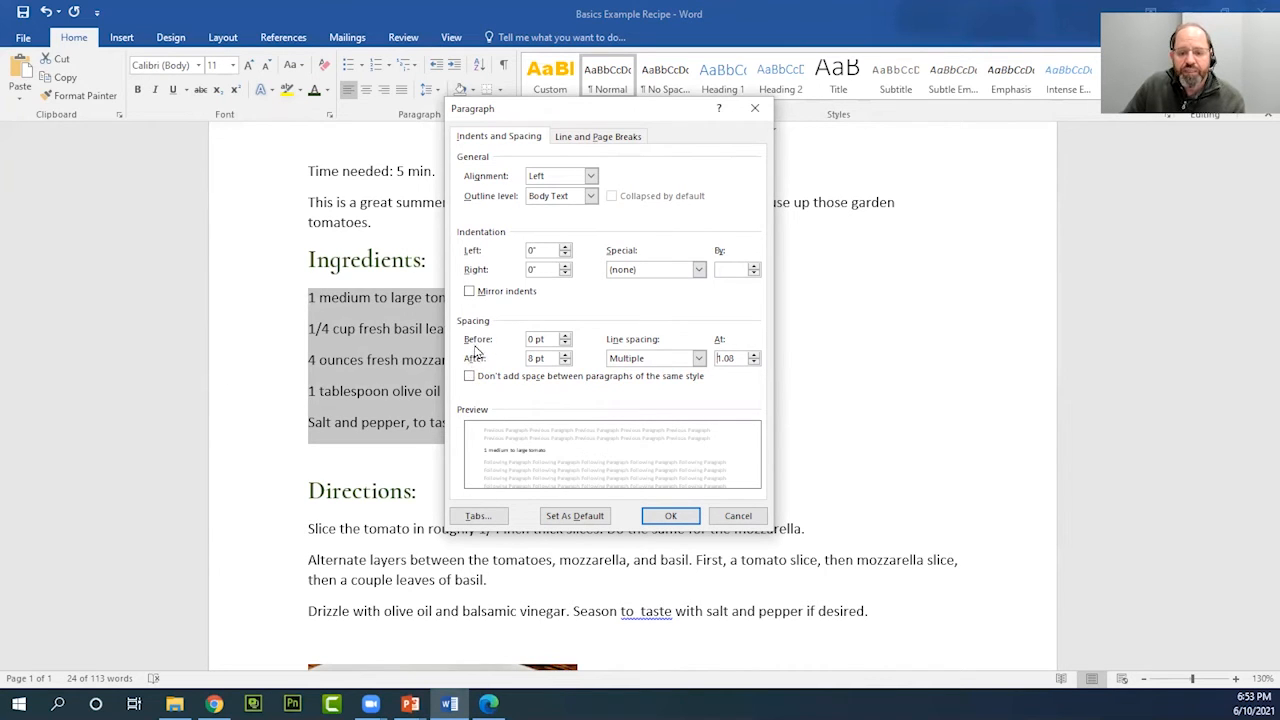
left_click(565, 362)
left_click(565, 362)
left_click(566, 356)
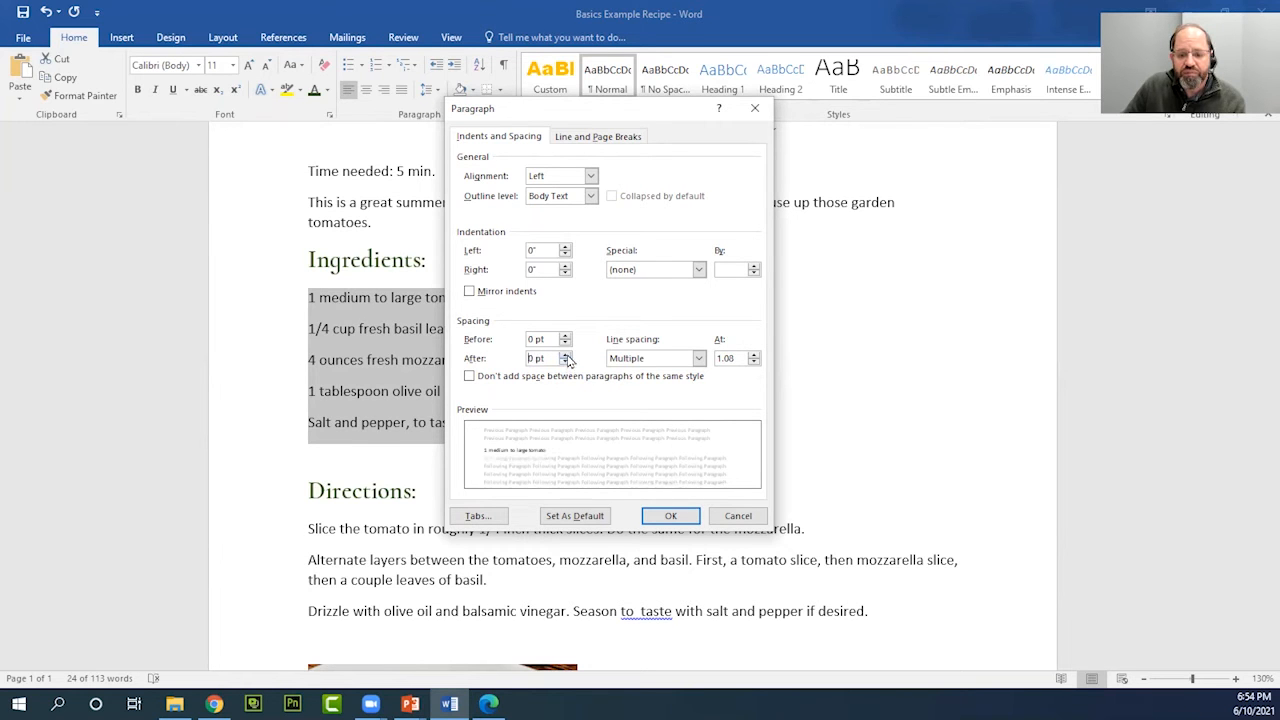
left_click(669, 516)
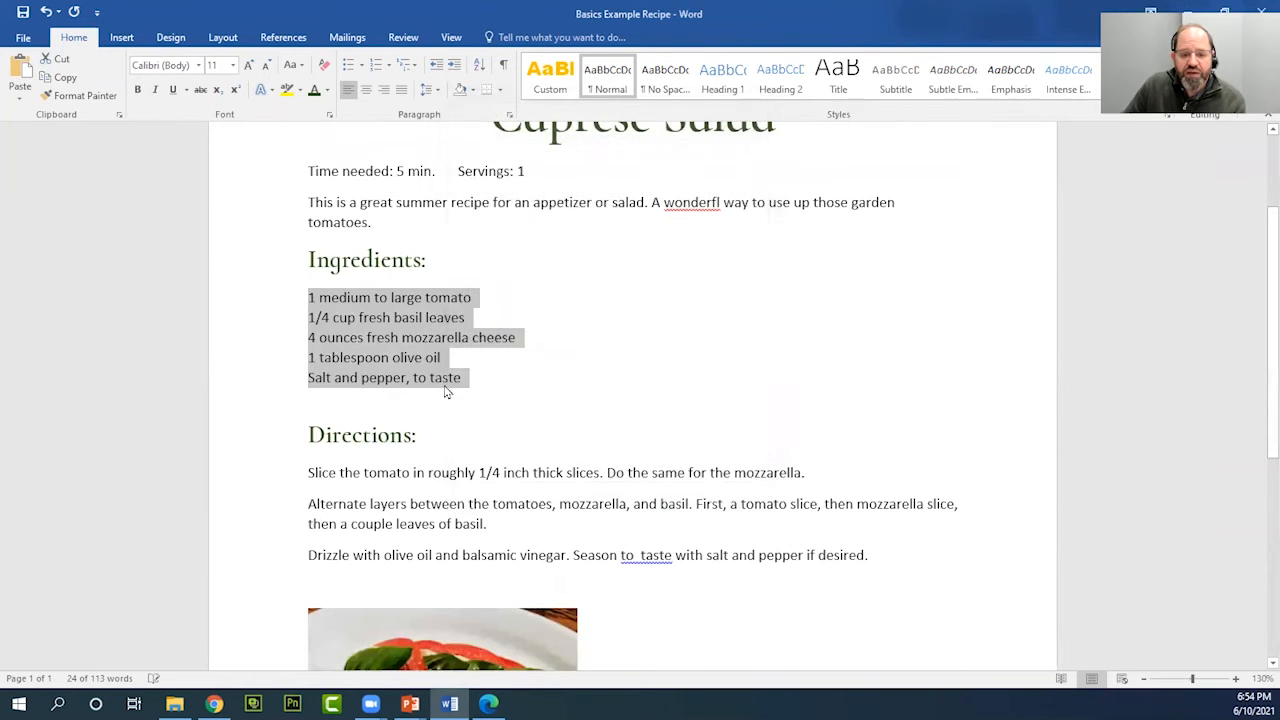
Undo the last paragraph spacing change on the ingredients list
left_click(470, 377)
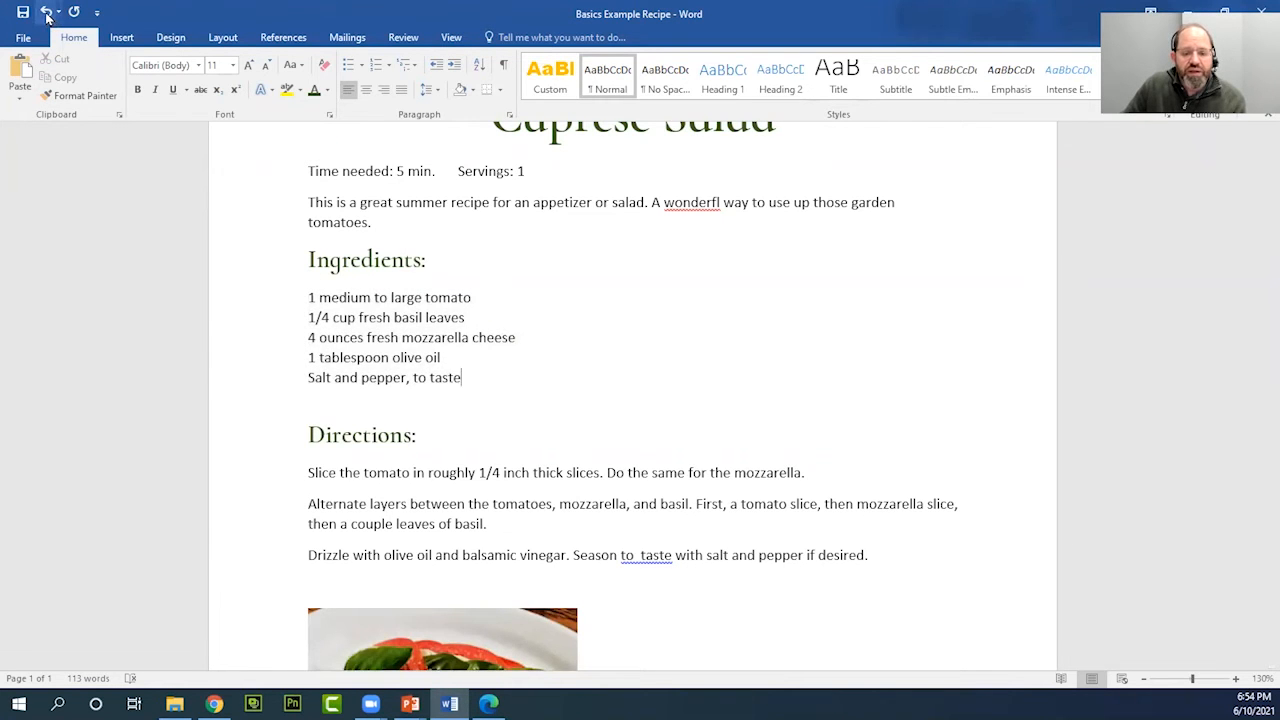
left_click(47, 17)
left_click(477, 431)
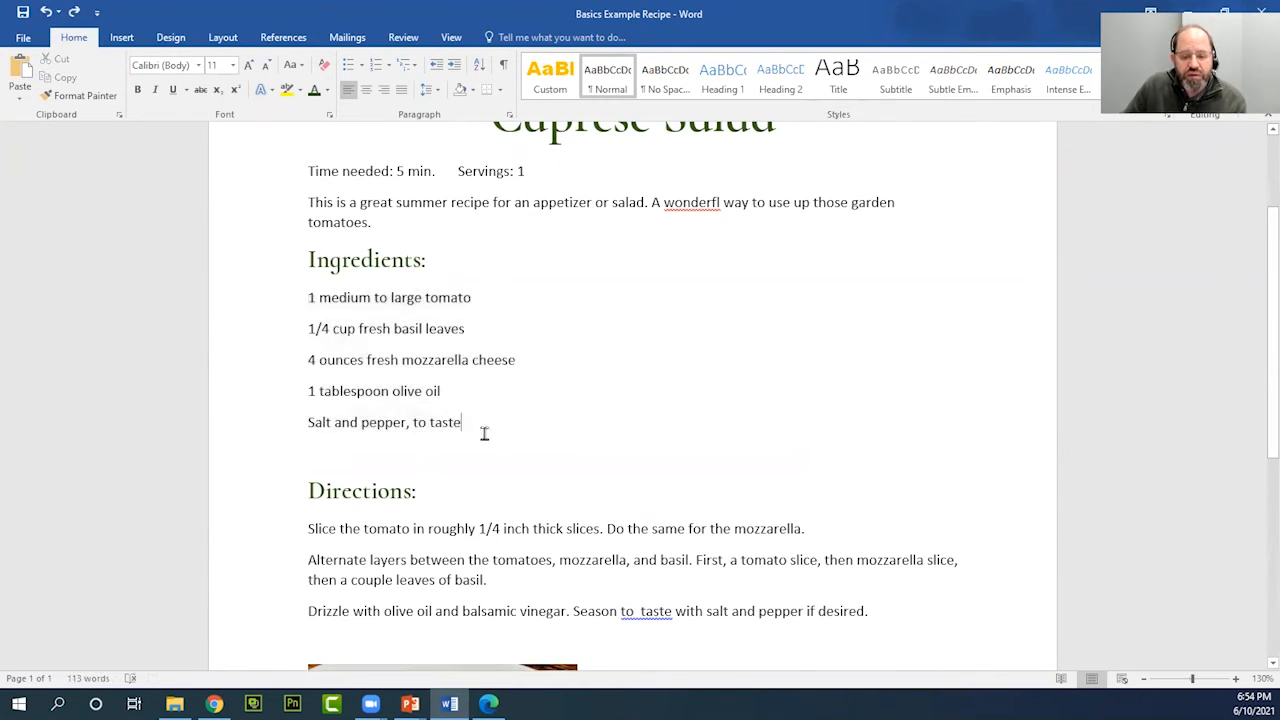
Remove the space after each paragraph for the five ingredients, from the tomato to the salt and pepper
left_click_drag(481, 430, 320, 300)
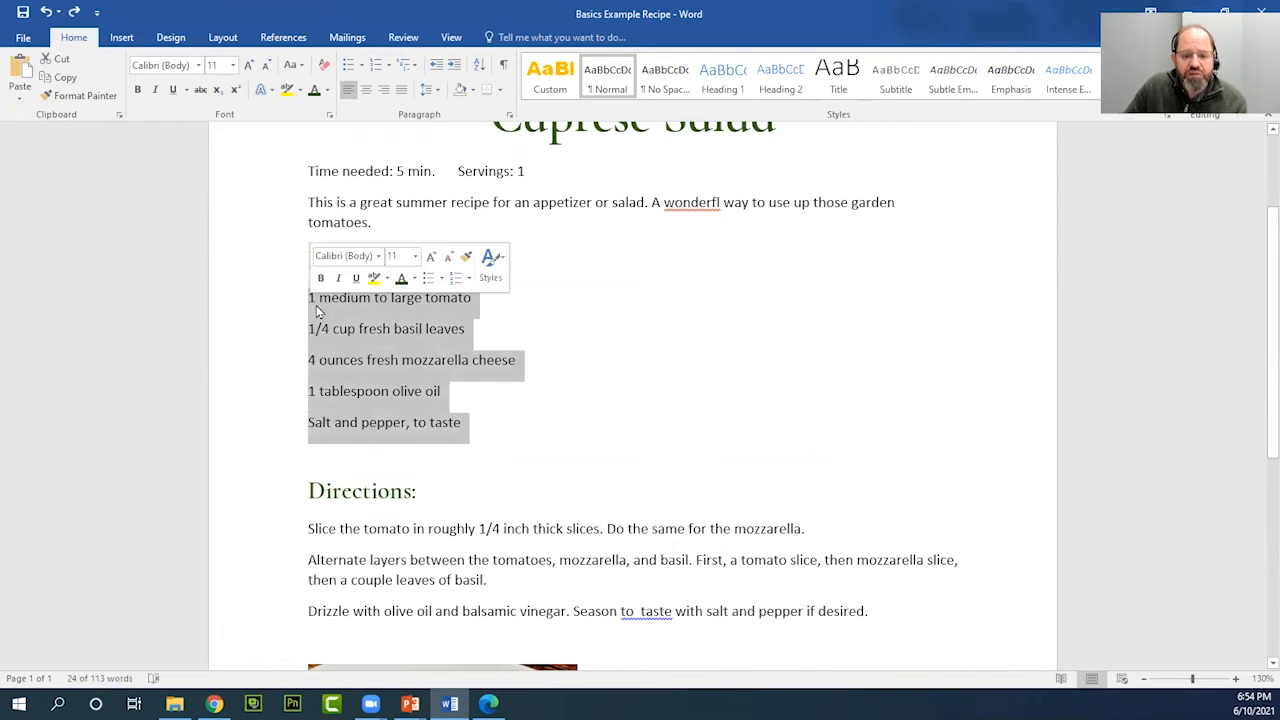
left_click(438, 92)
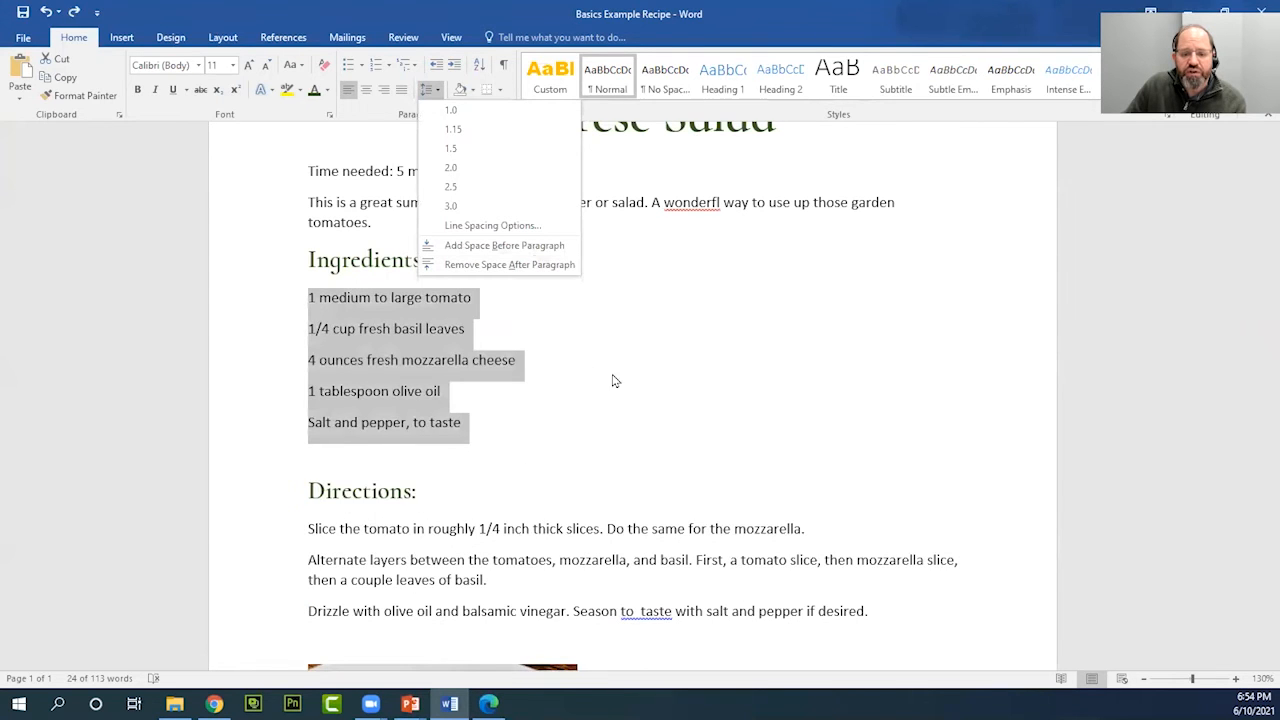
left_click(525, 265)
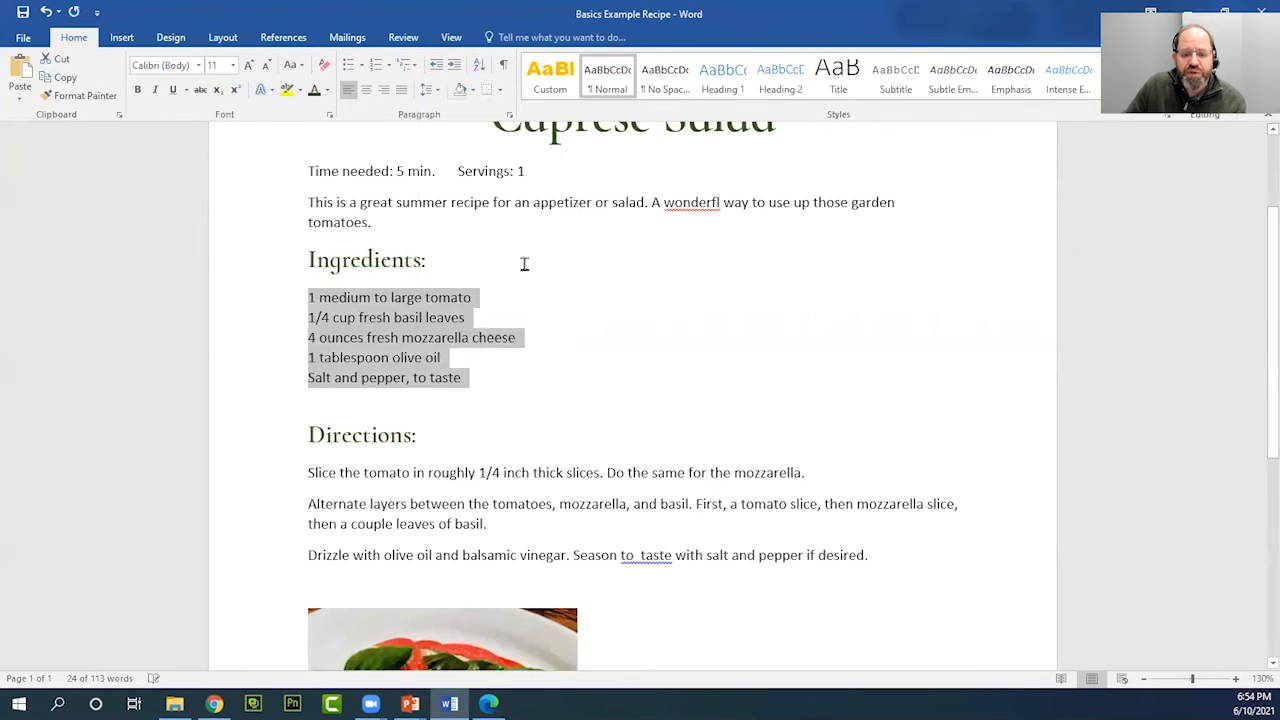
Check which line and paragraph spacing choices are offered for the ingredients list, without applying any
left_click(437, 90)
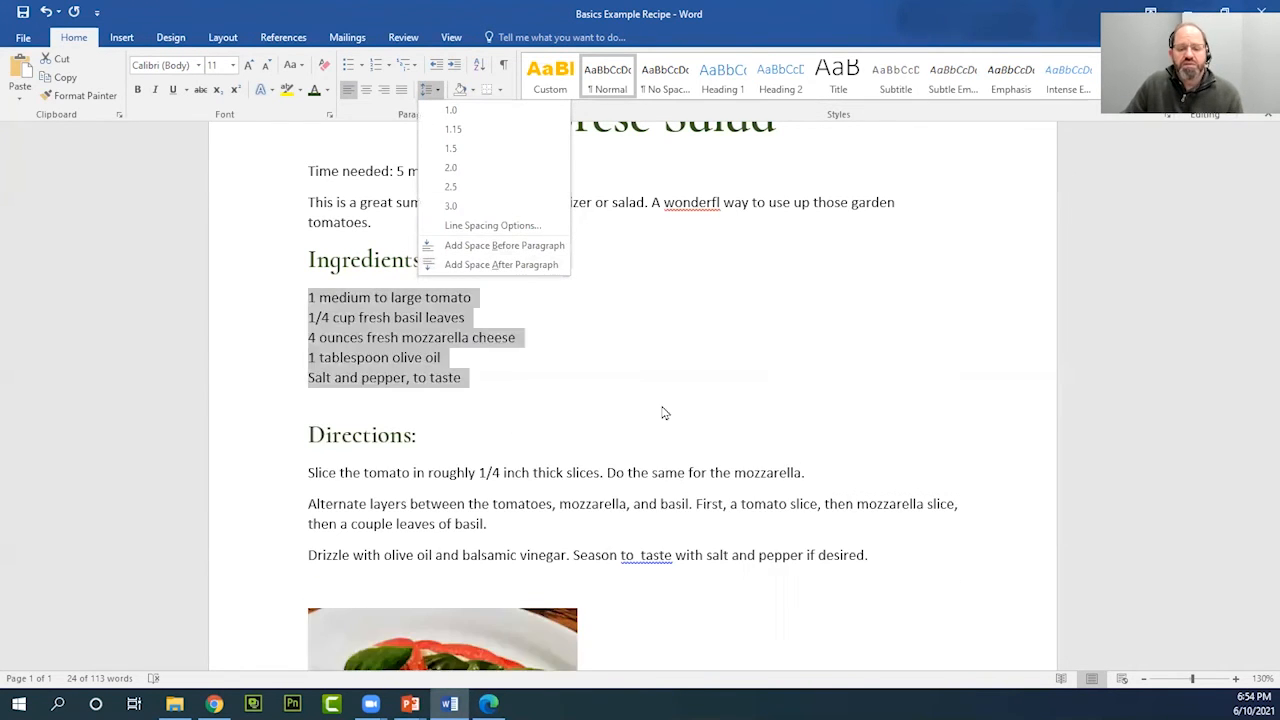
key("Escape")
left_click(478, 373)
left_click_drag(480, 374, 306, 291)
left_click(370, 337)
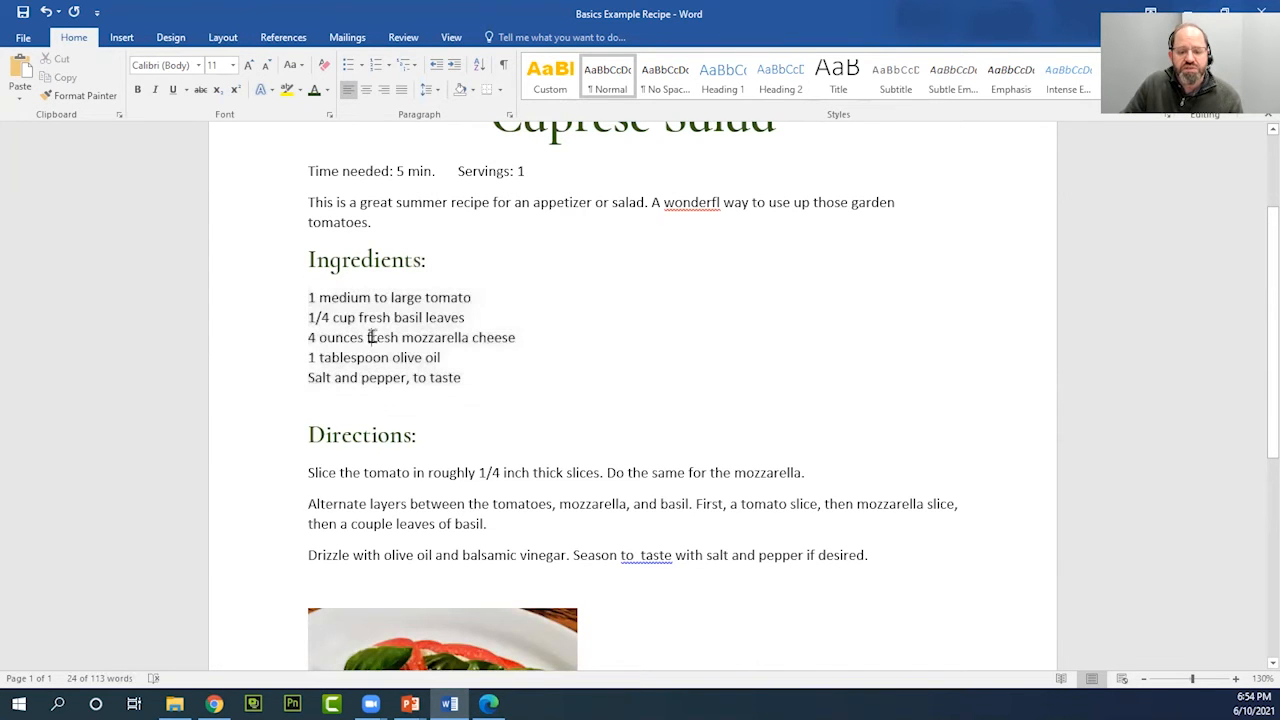
left_click(487, 382)
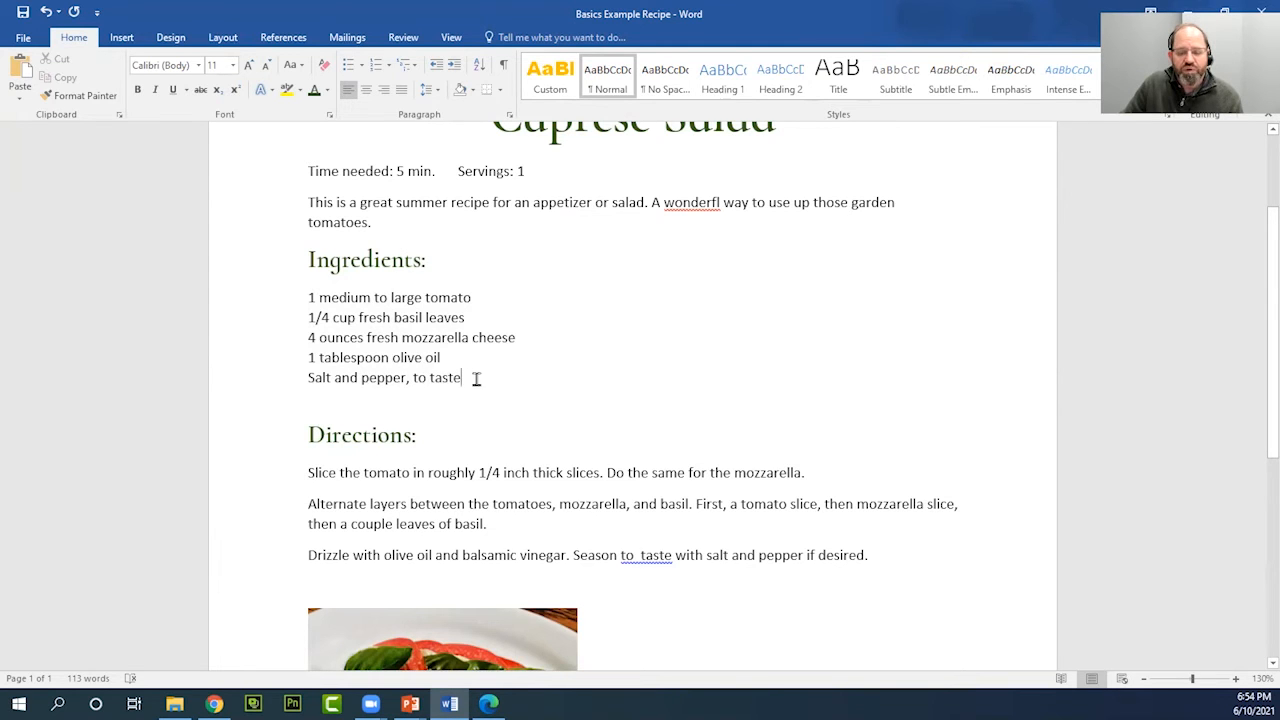
Review the Paragraph dialog's indentation and spacing settings for the salt and pepper line, and cancel without changes
left_click(437, 91)
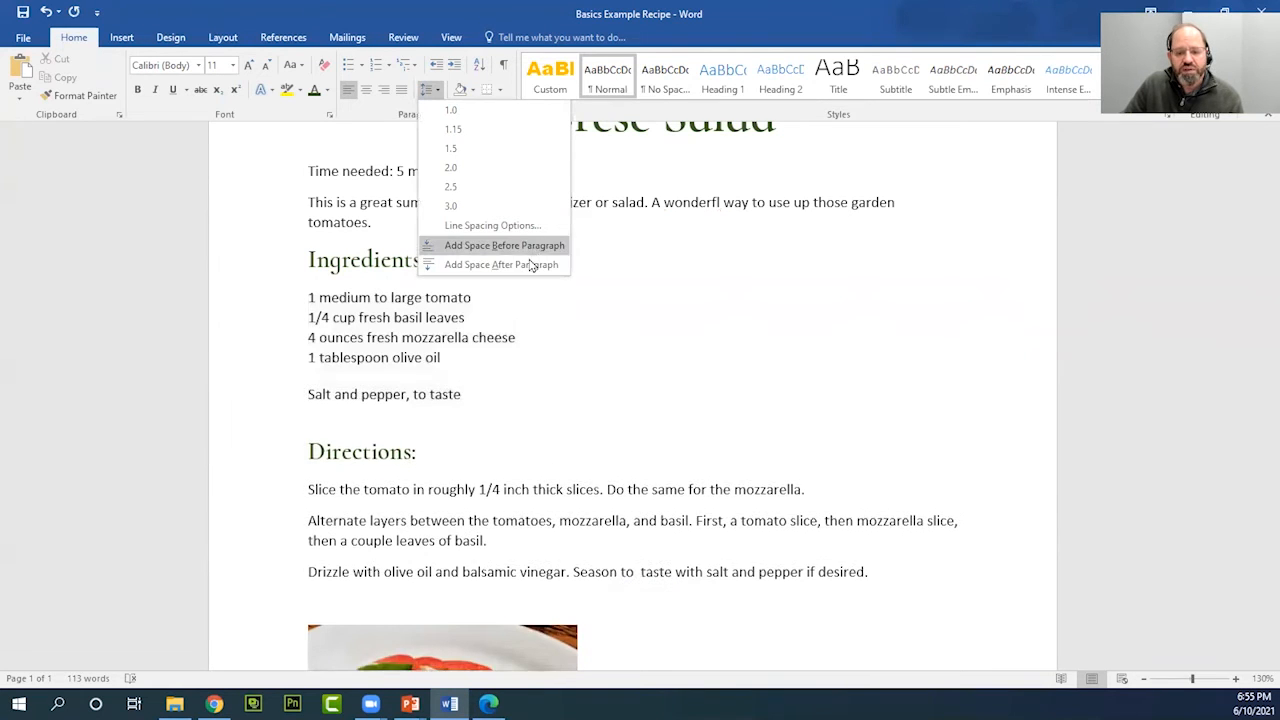
key("Escape")
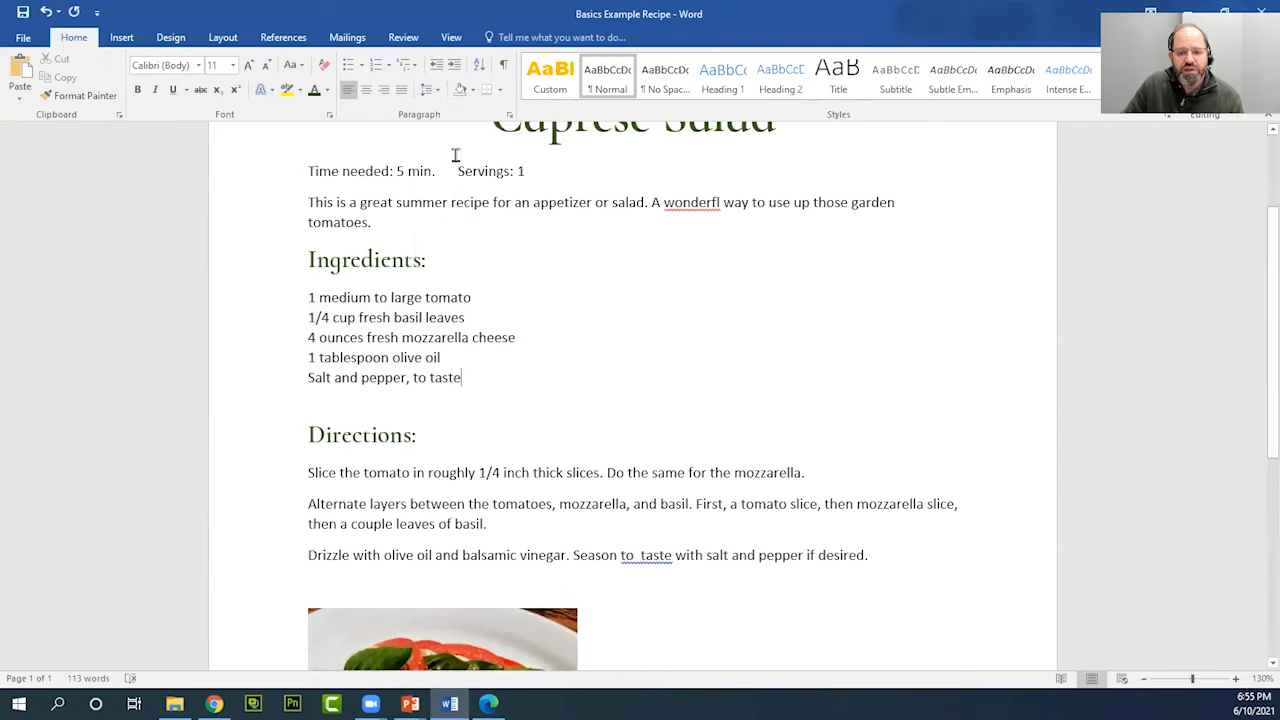
left_click(438, 92)
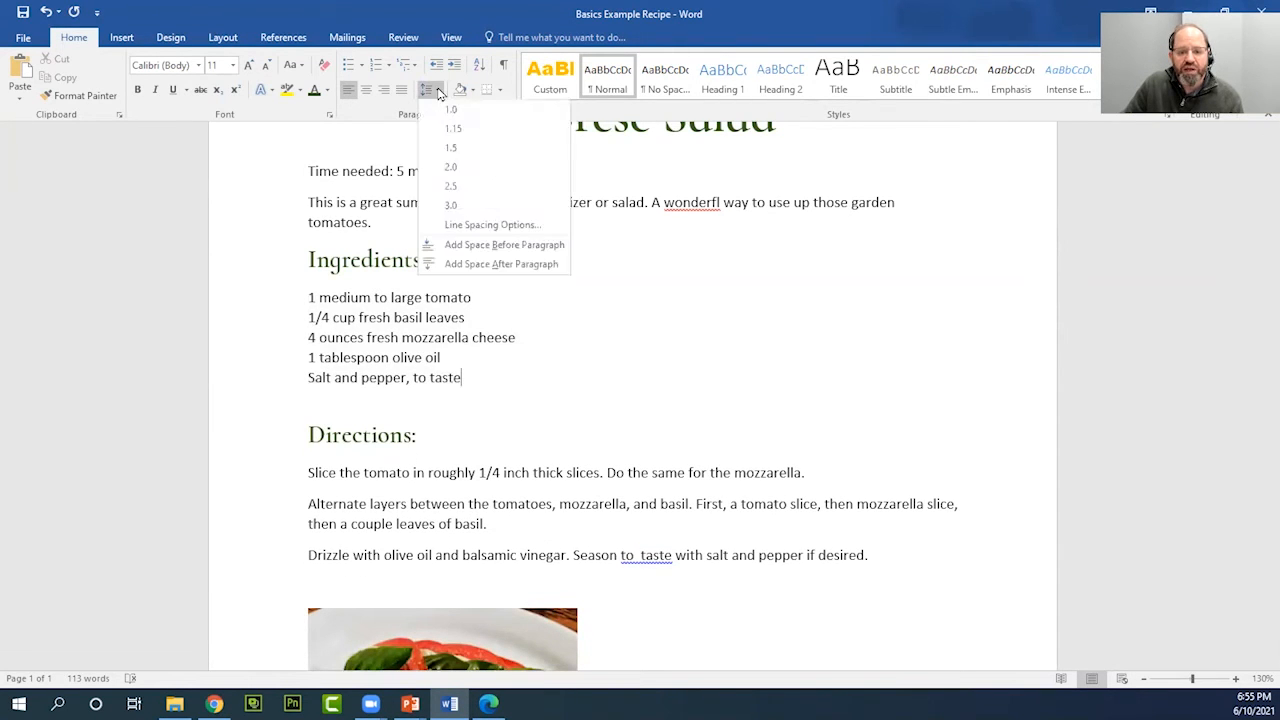
left_click(530, 225)
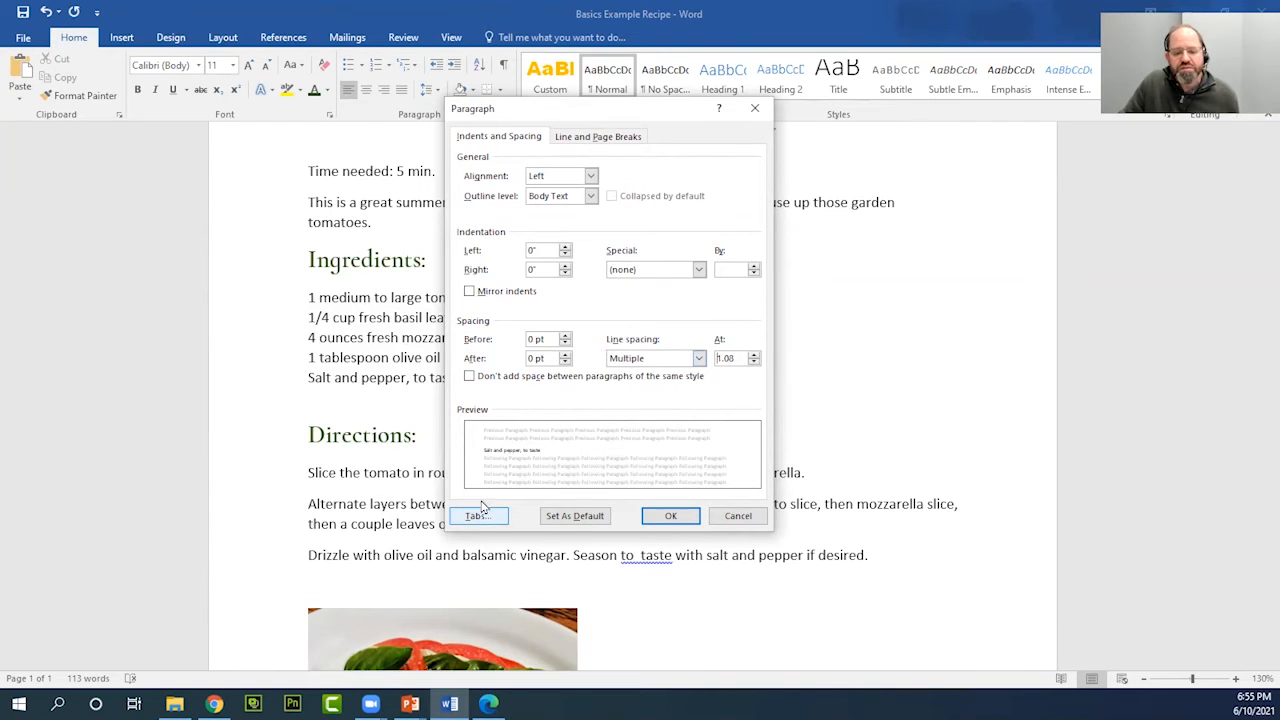
left_click(738, 516)
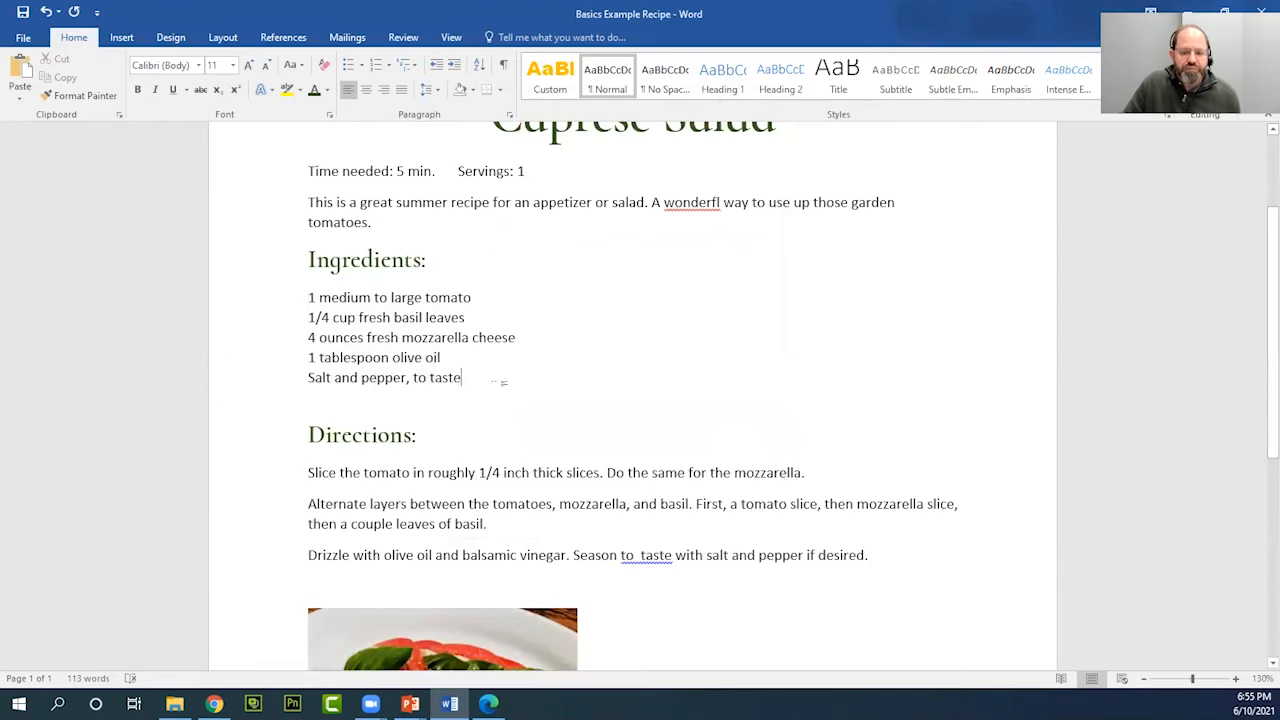
Remove the space after each of the three Directions paragraphs
scroll(496, 385, "down", 1)
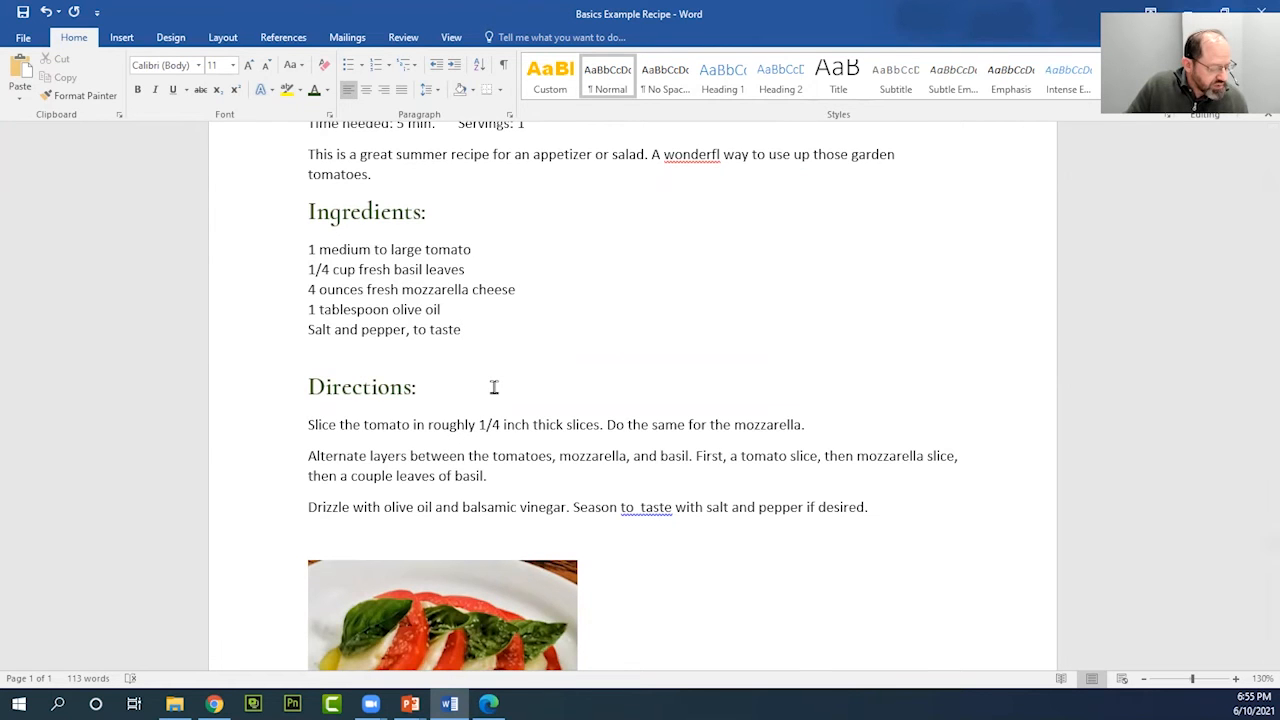
scroll(494, 387, "down", 2)
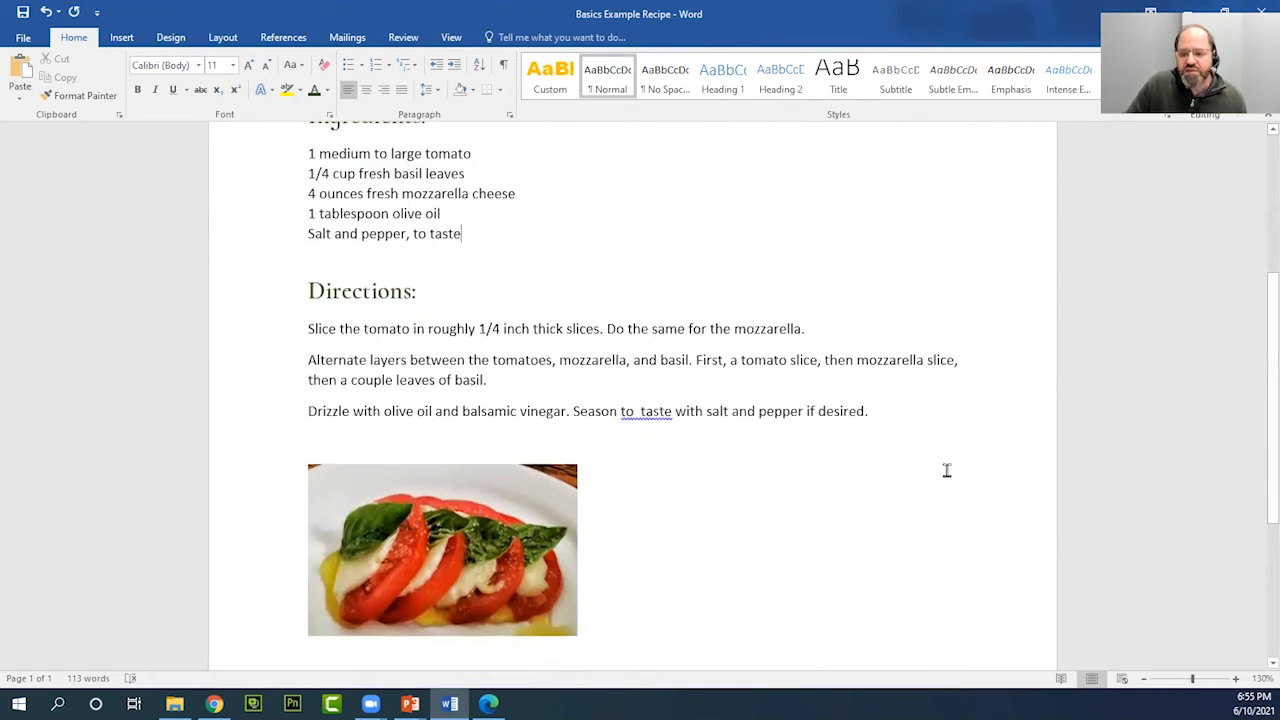
left_click_drag(880, 412, 335, 332)
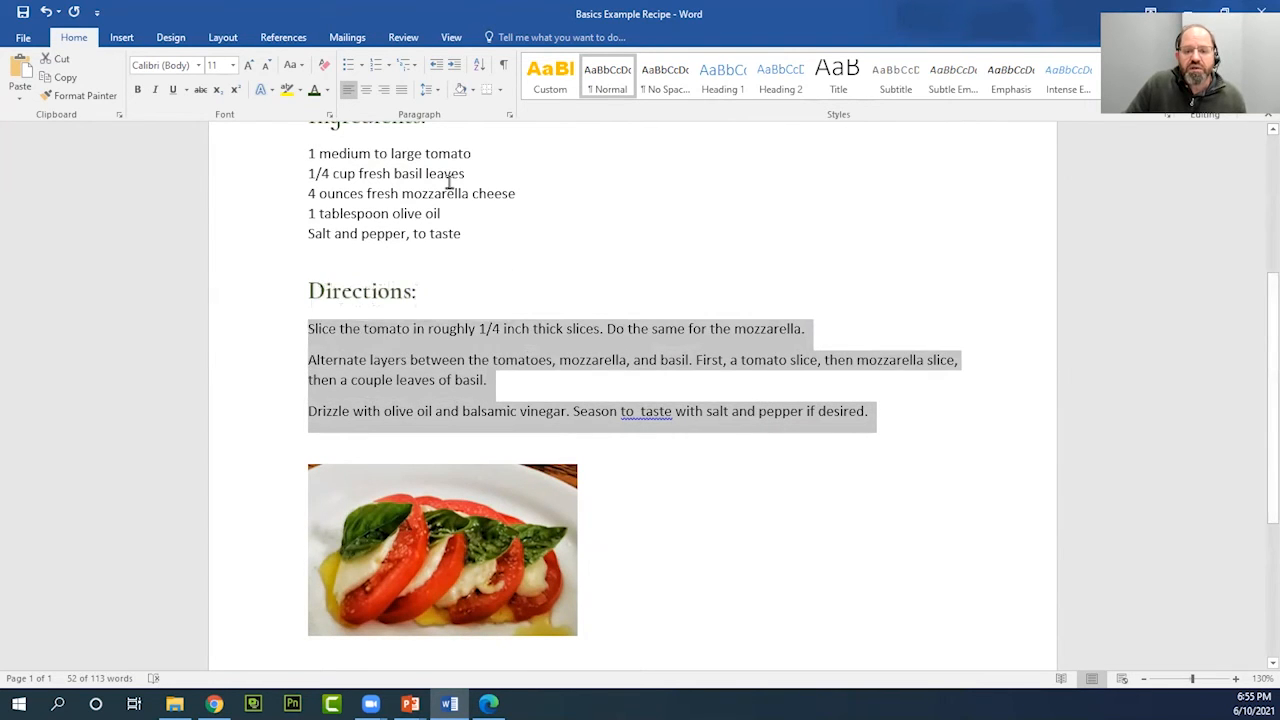
left_click(438, 97)
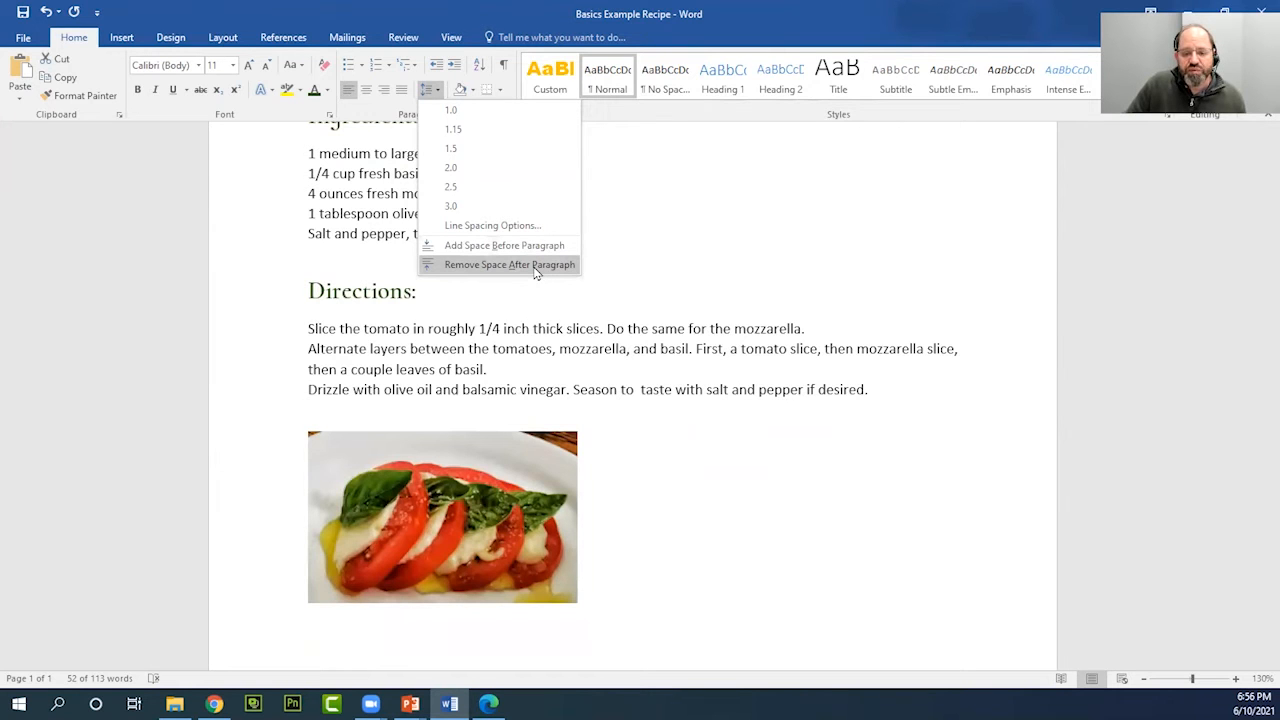
left_click(535, 265)
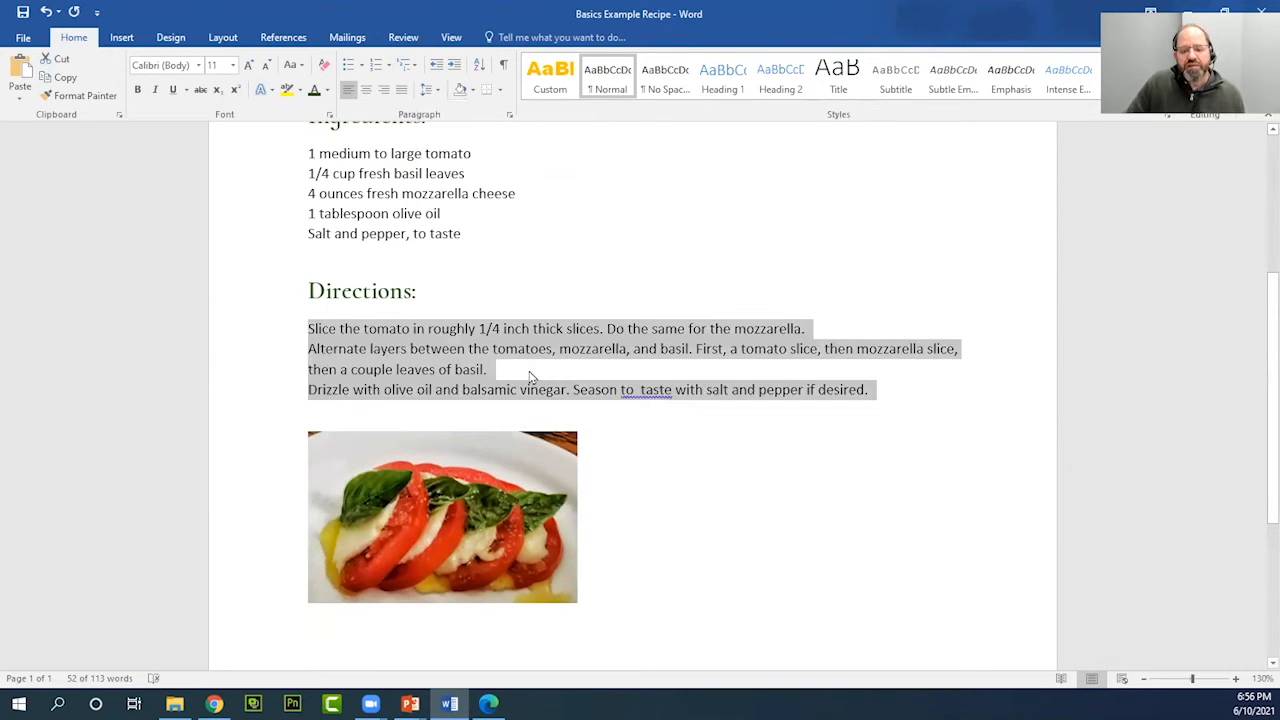
left_click(493, 368)
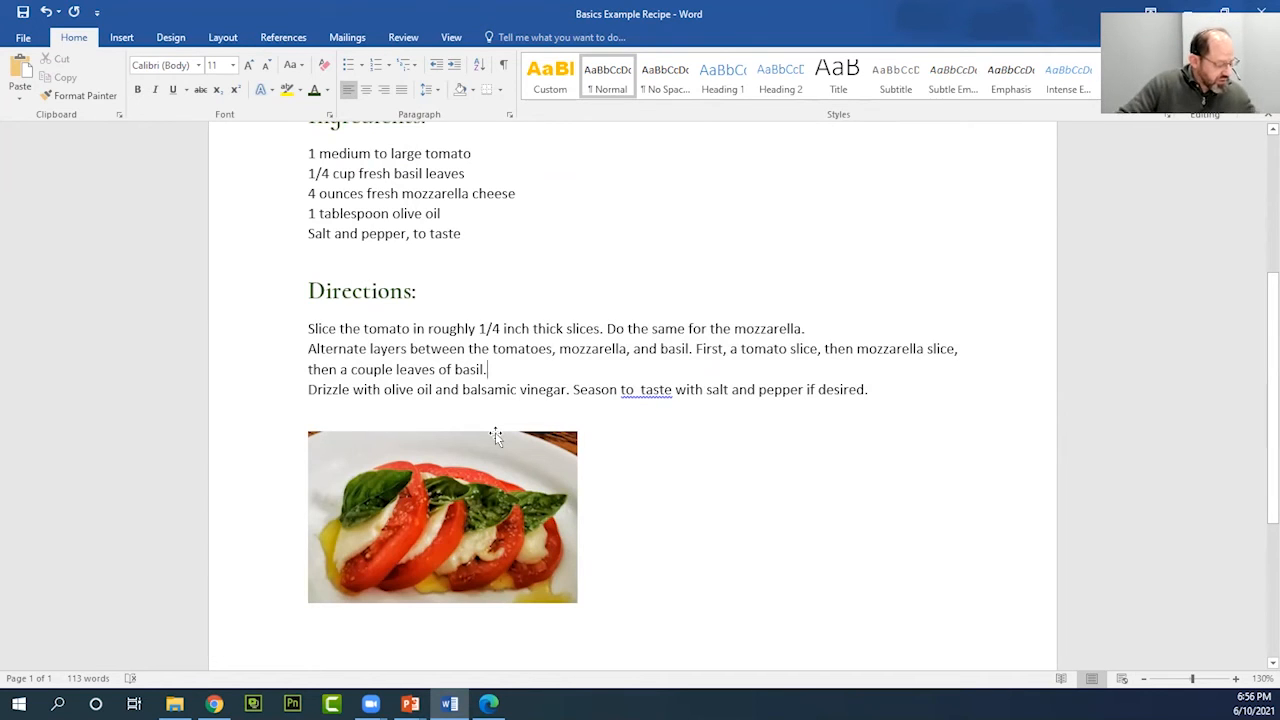
key("alt")
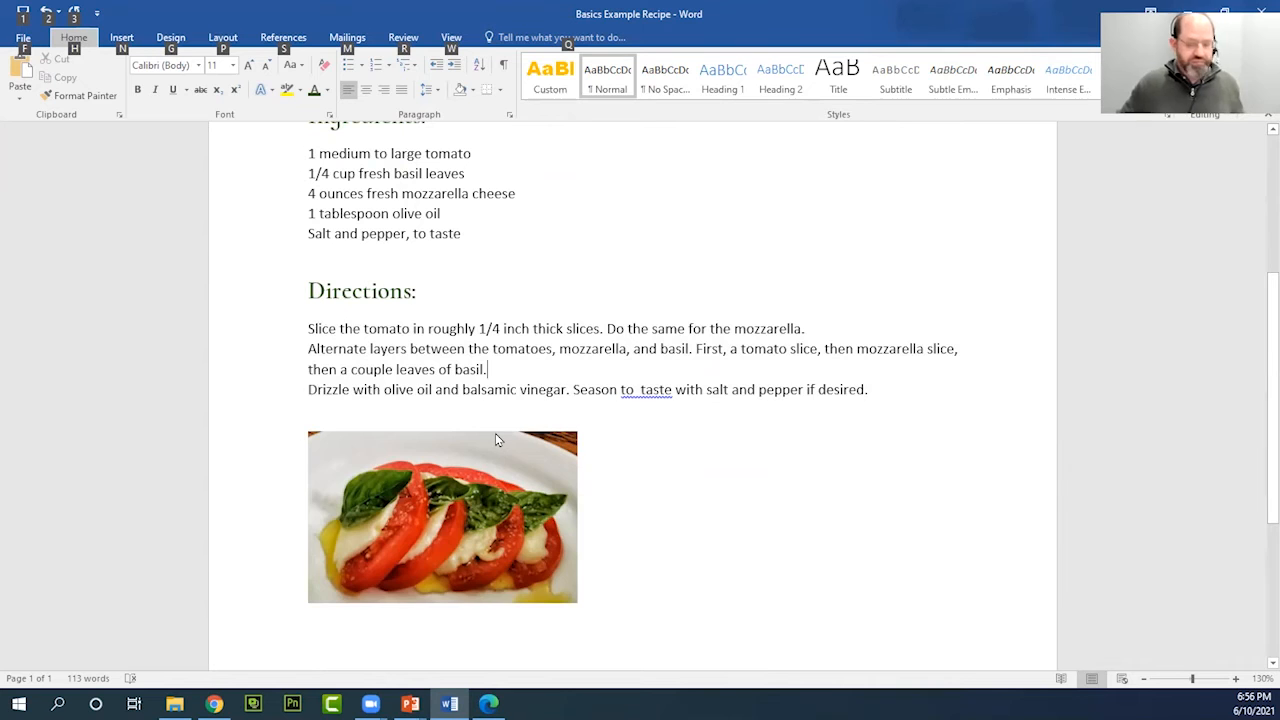
scroll(471, 371, "up", 3)
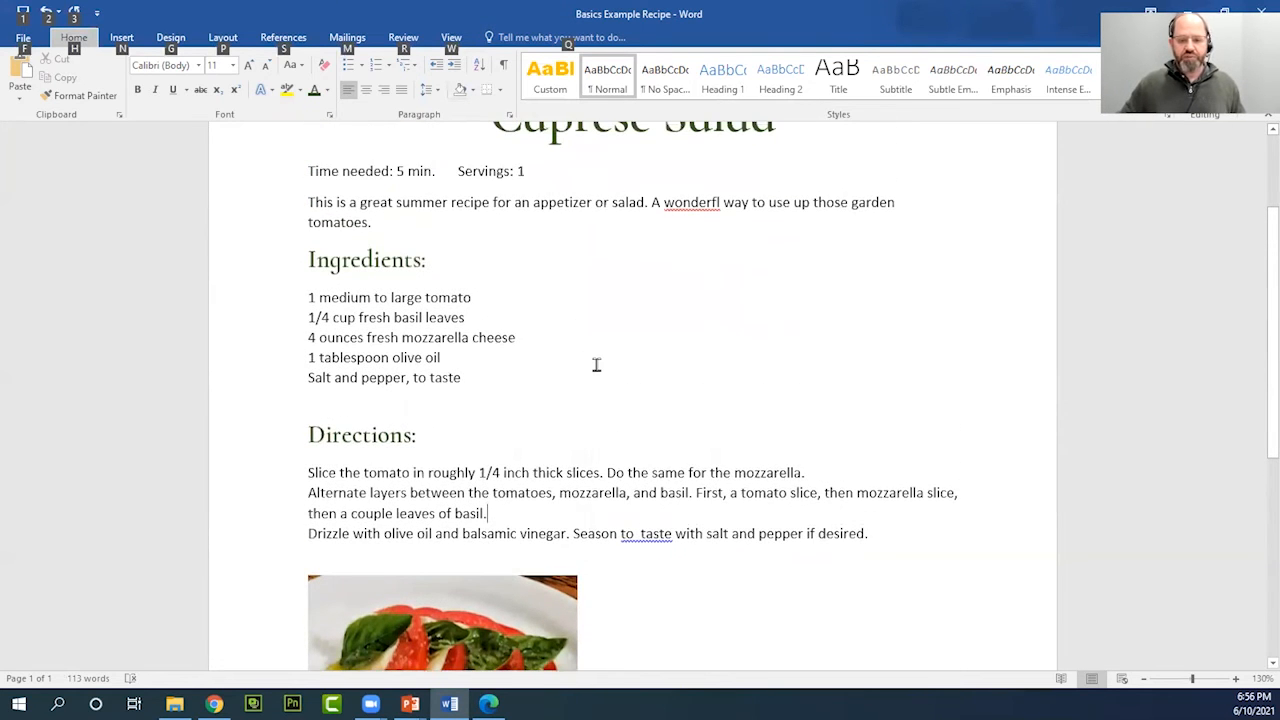
left_click(596, 365)
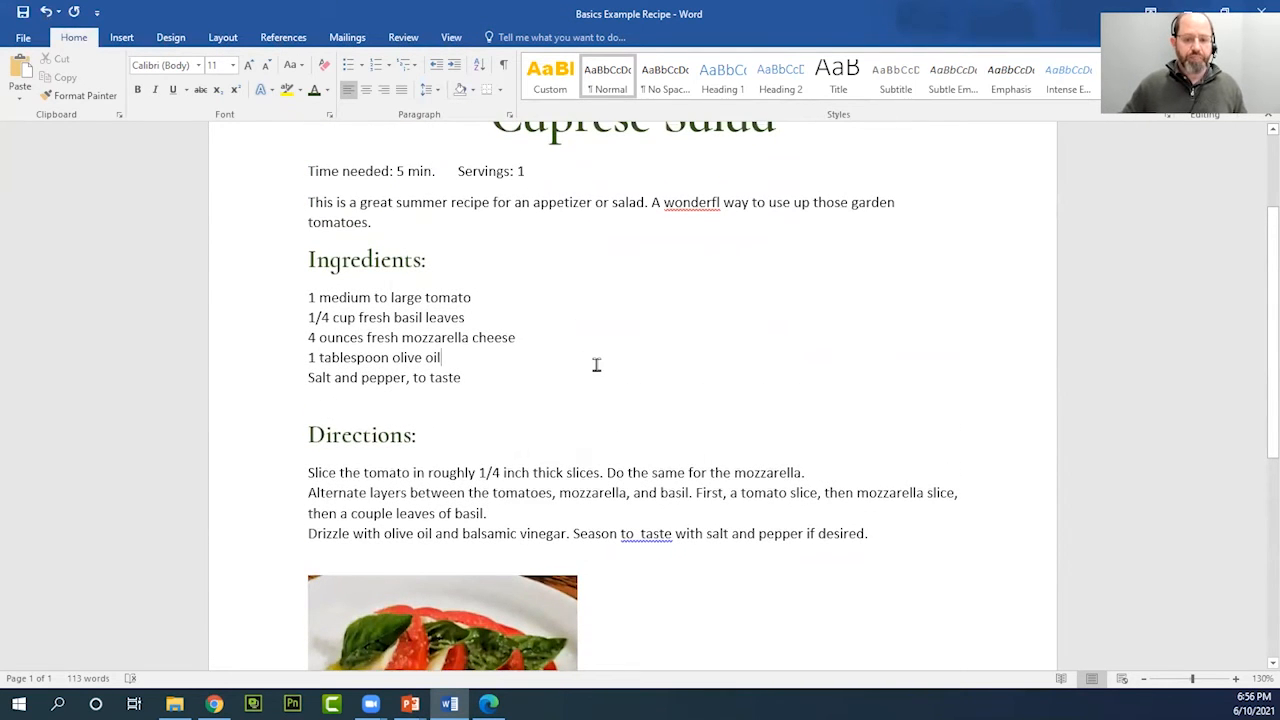
scroll(596, 365, "down", 1)
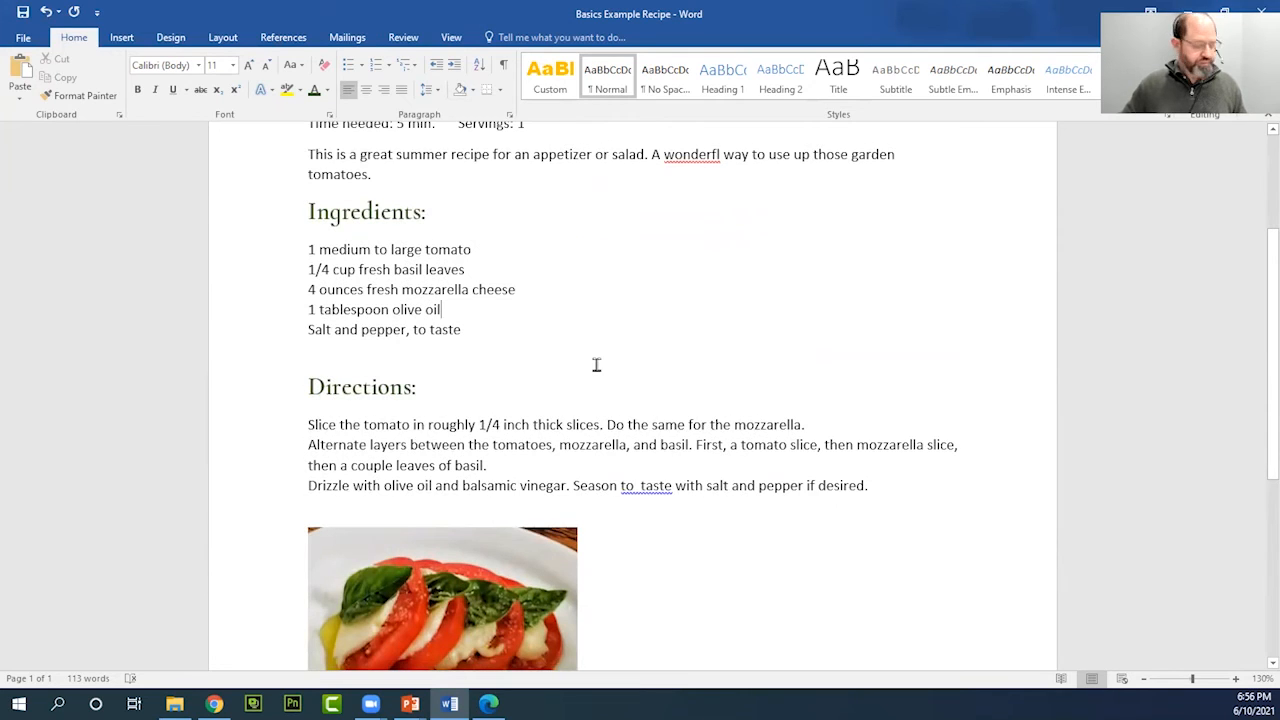
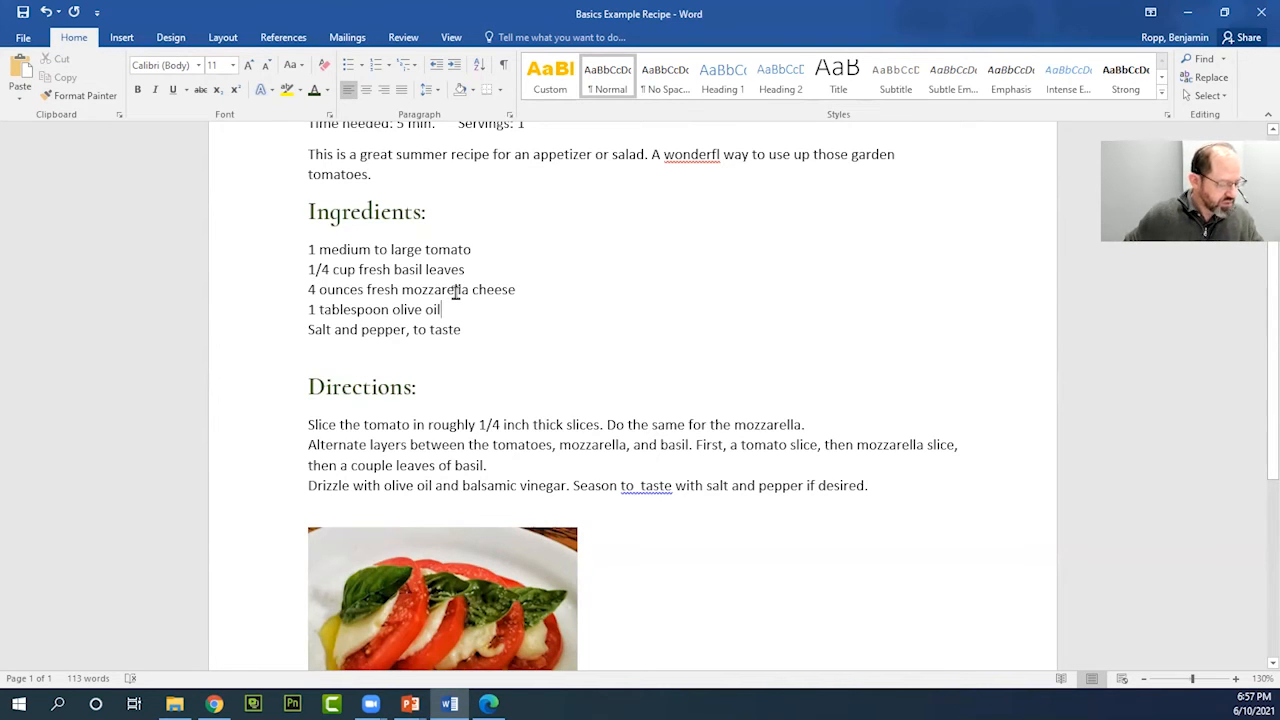
Turn the five ingredients into a bulleted list with the default round bullets
left_click_drag(478, 335, 313, 255)
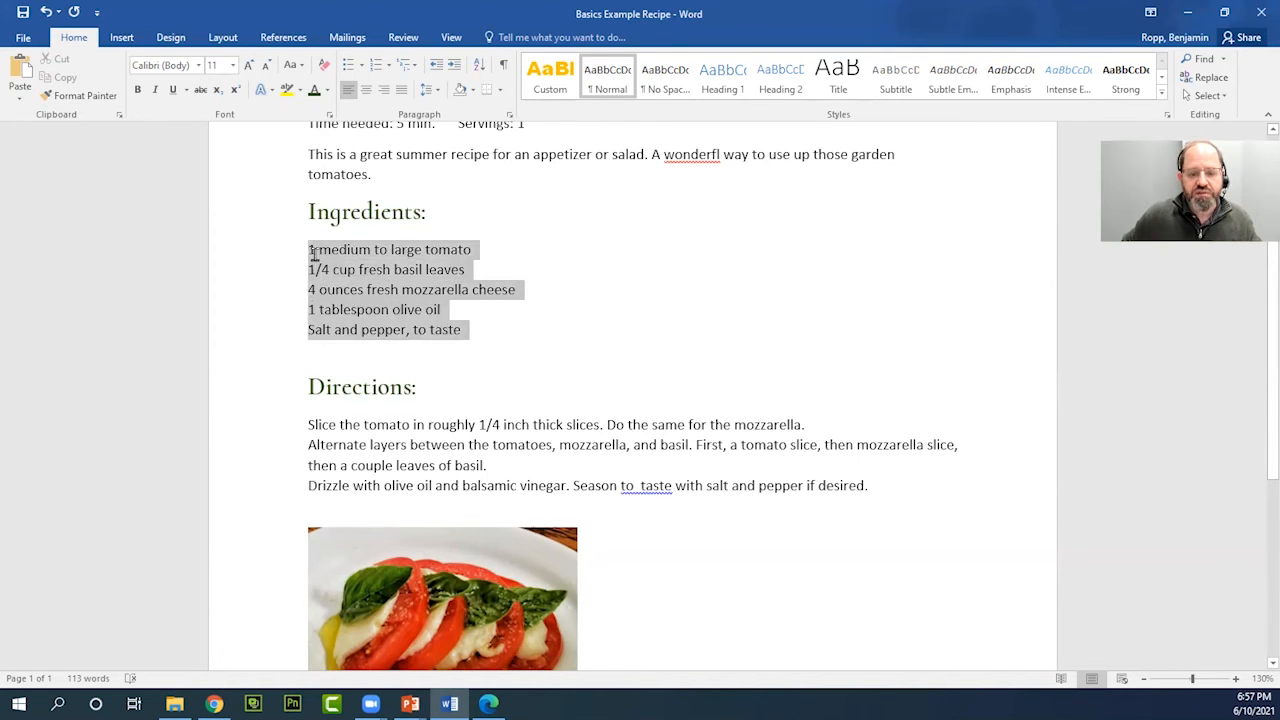
left_click(470, 332)
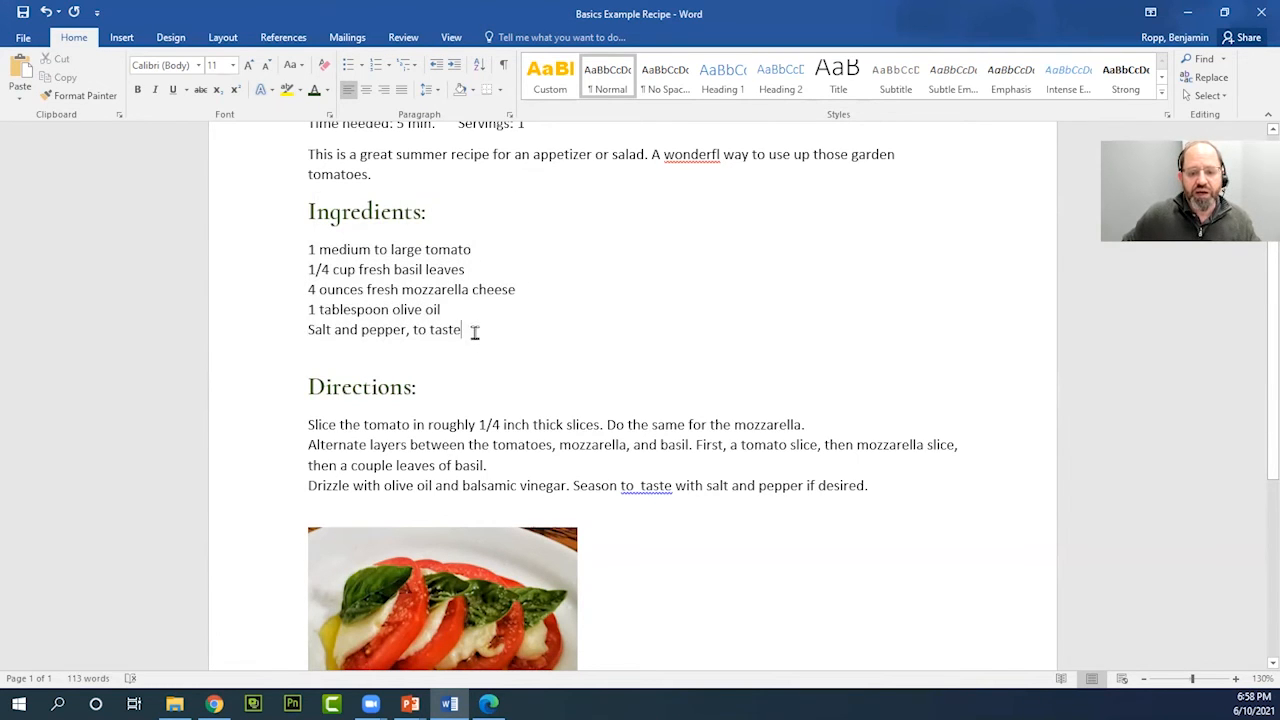
left_click_drag(462, 335, 312, 256)
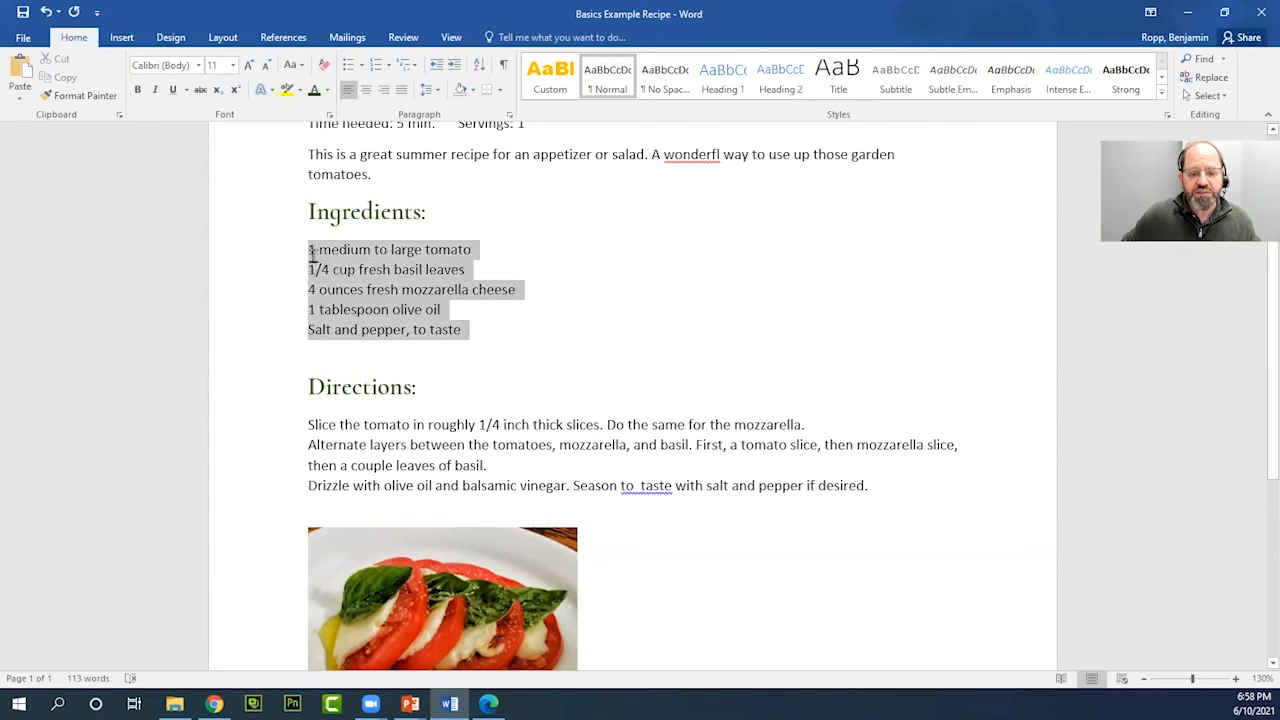
left_click(443, 315)
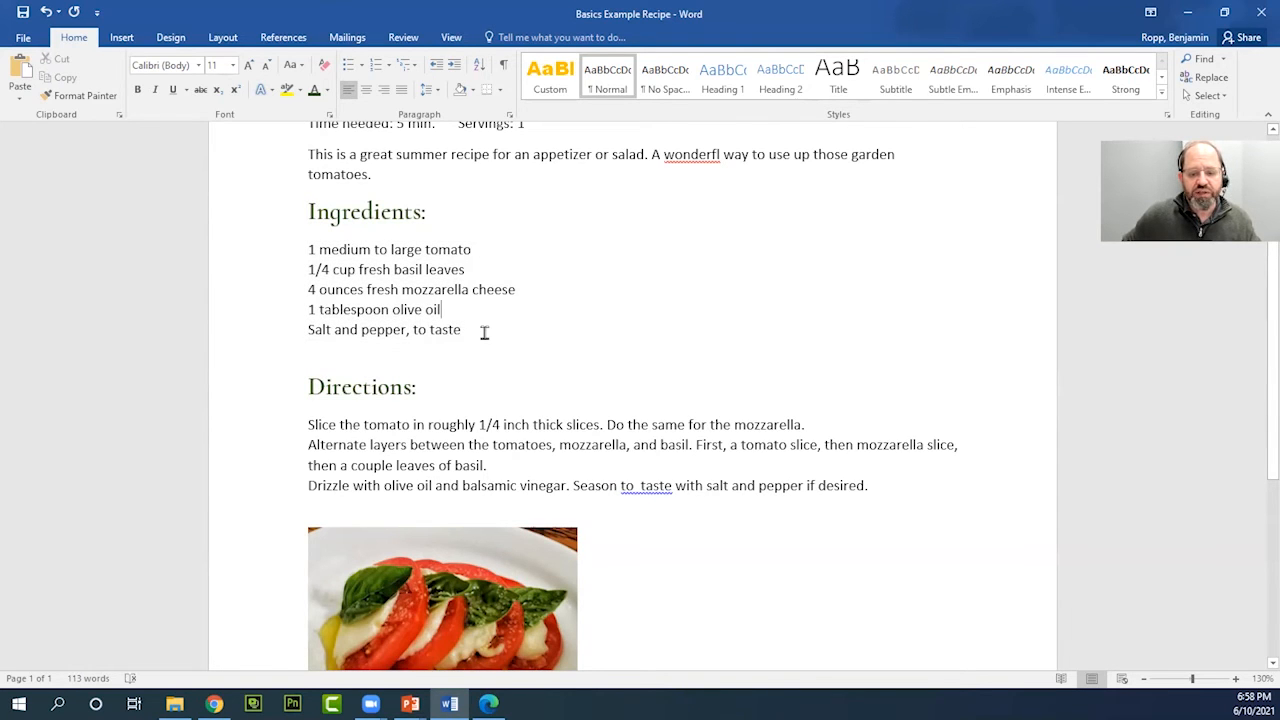
left_click_drag(484, 332, 306, 246)
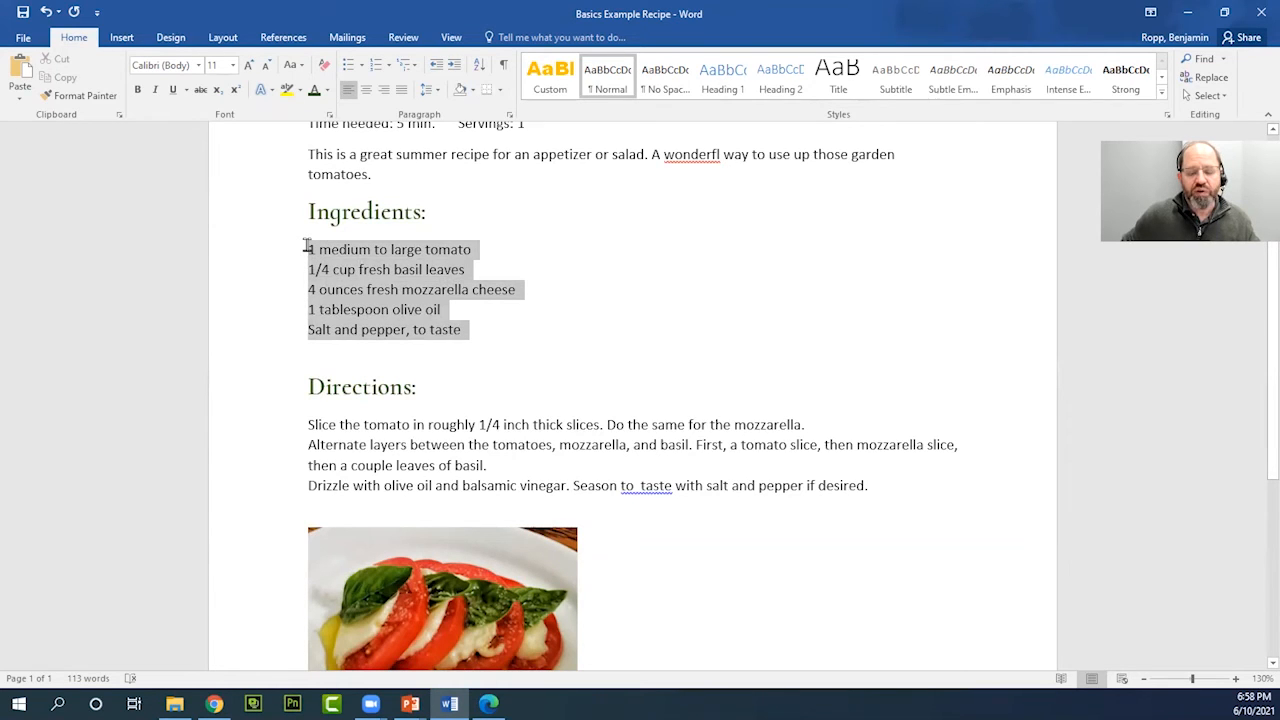
left_click_drag(306, 246, 307, 247)
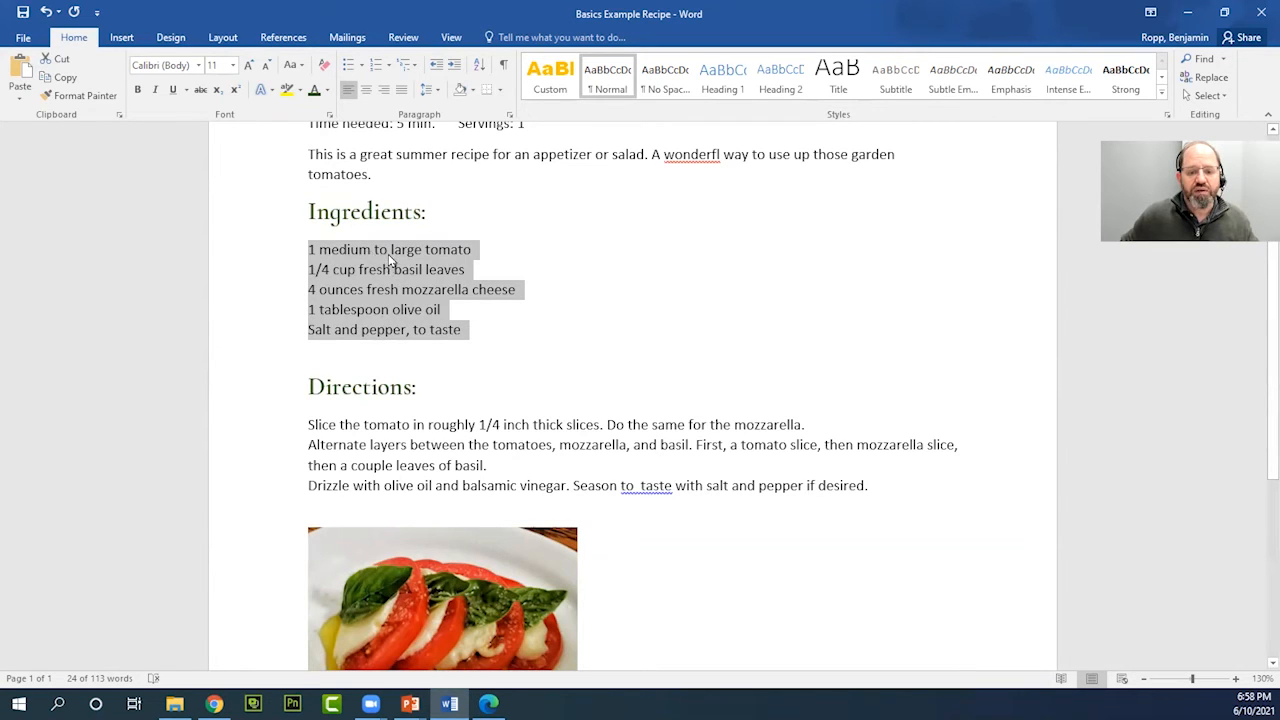
left_click(349, 67)
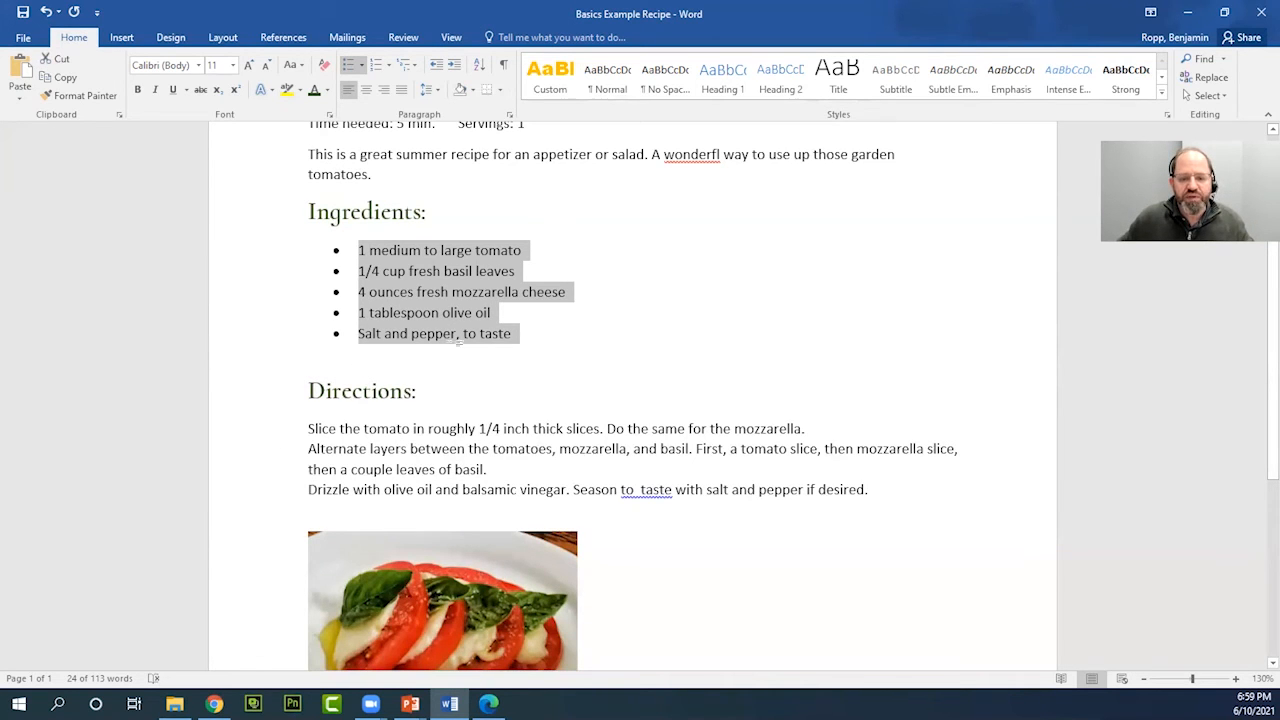
Look through the bullet library for the ingredients list and close it without choosing another bullet style
left_click(362, 66)
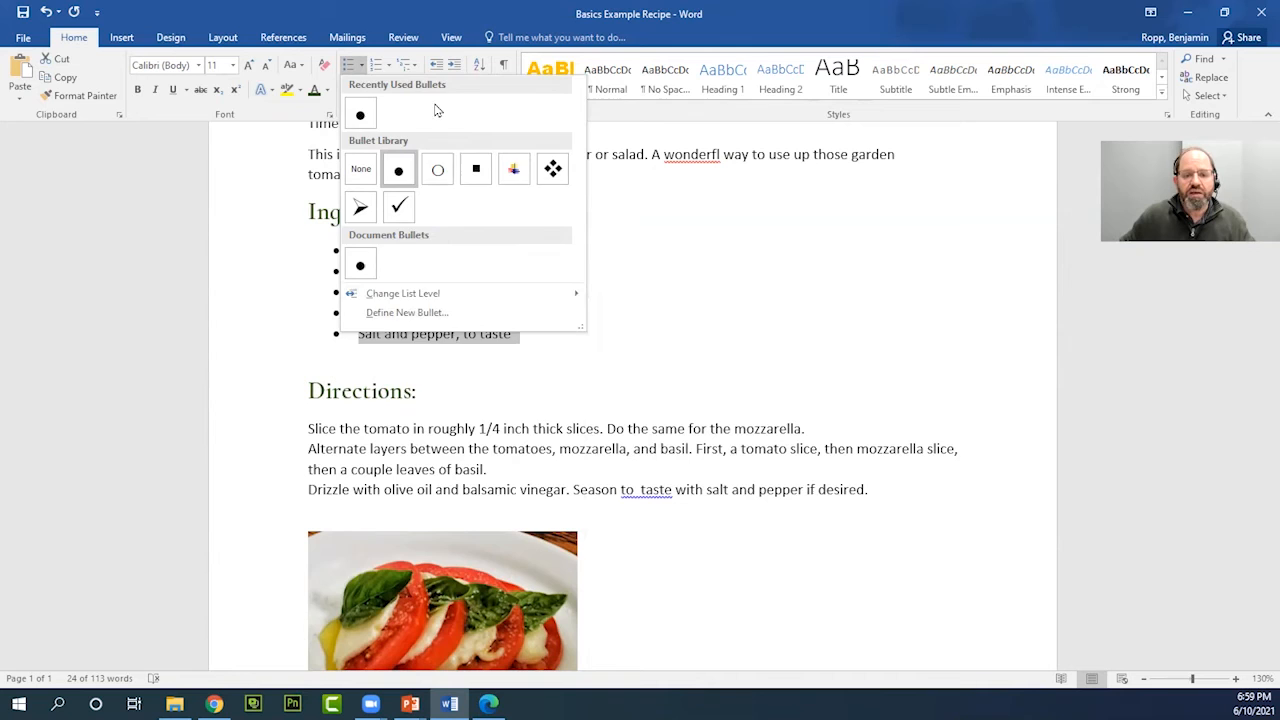
key("Escape")
left_click(469, 313)
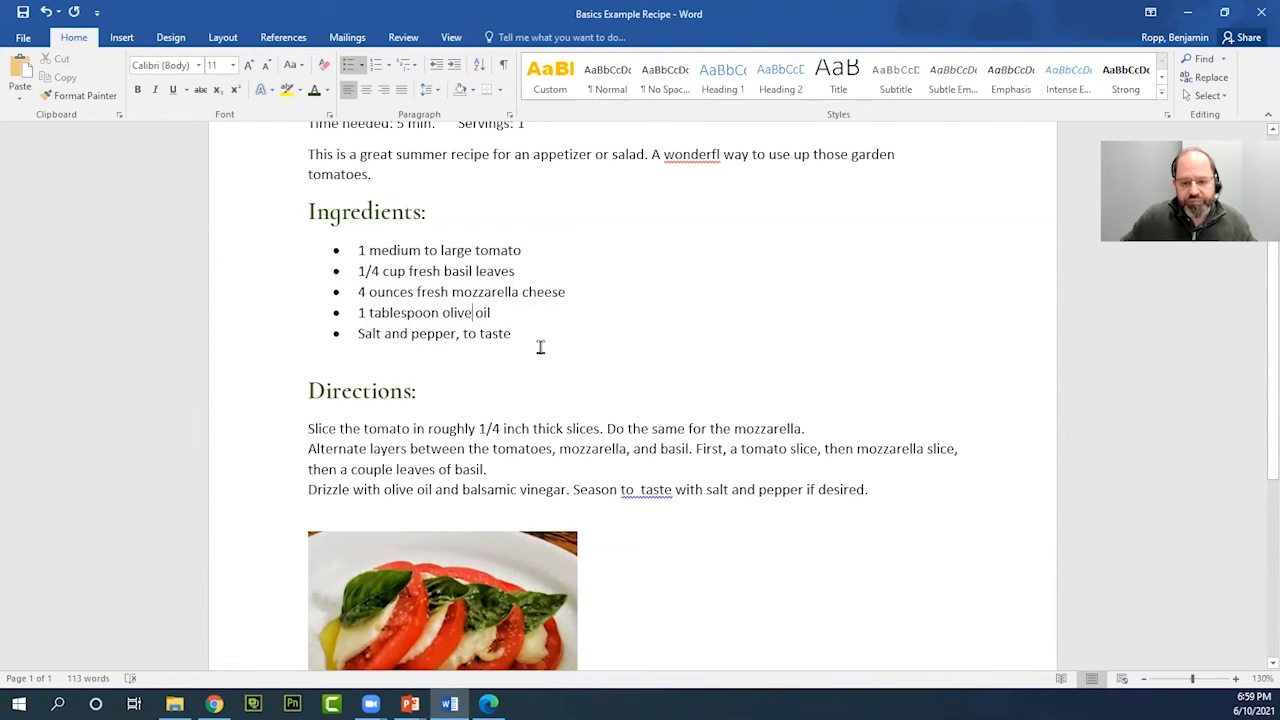
scroll(517, 337, "down", 2)
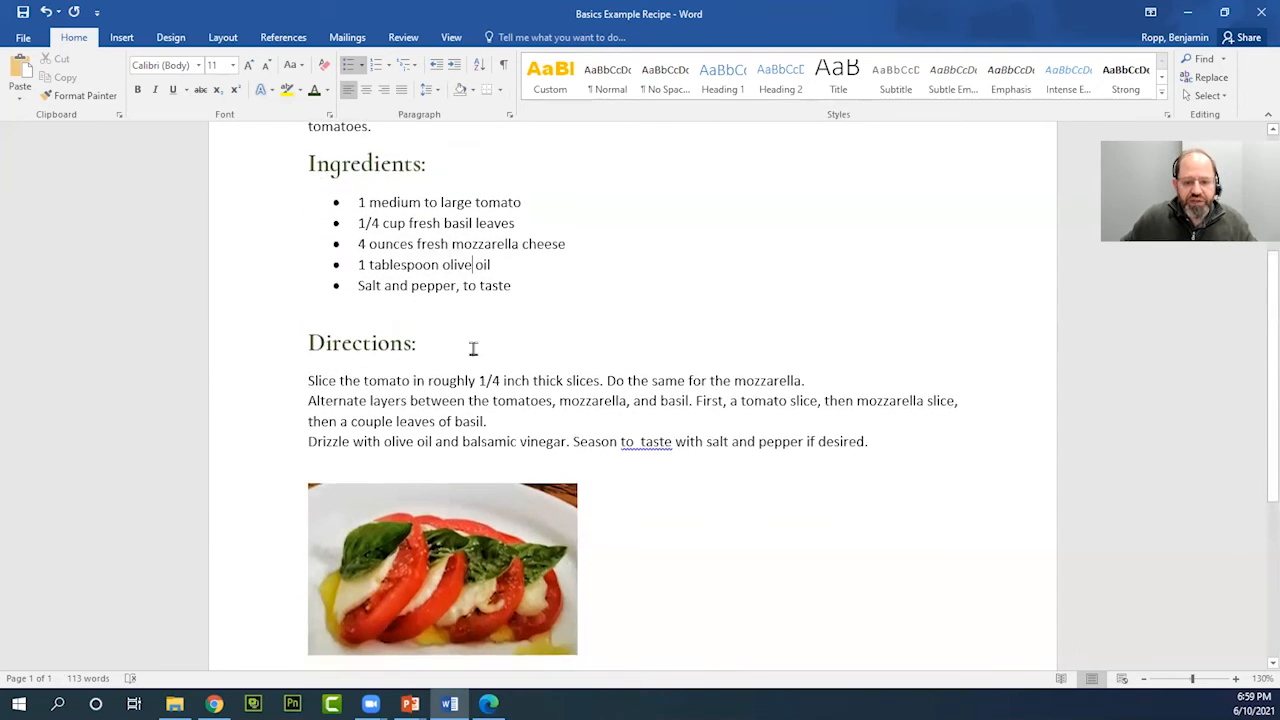
scroll(451, 277, "up", 2)
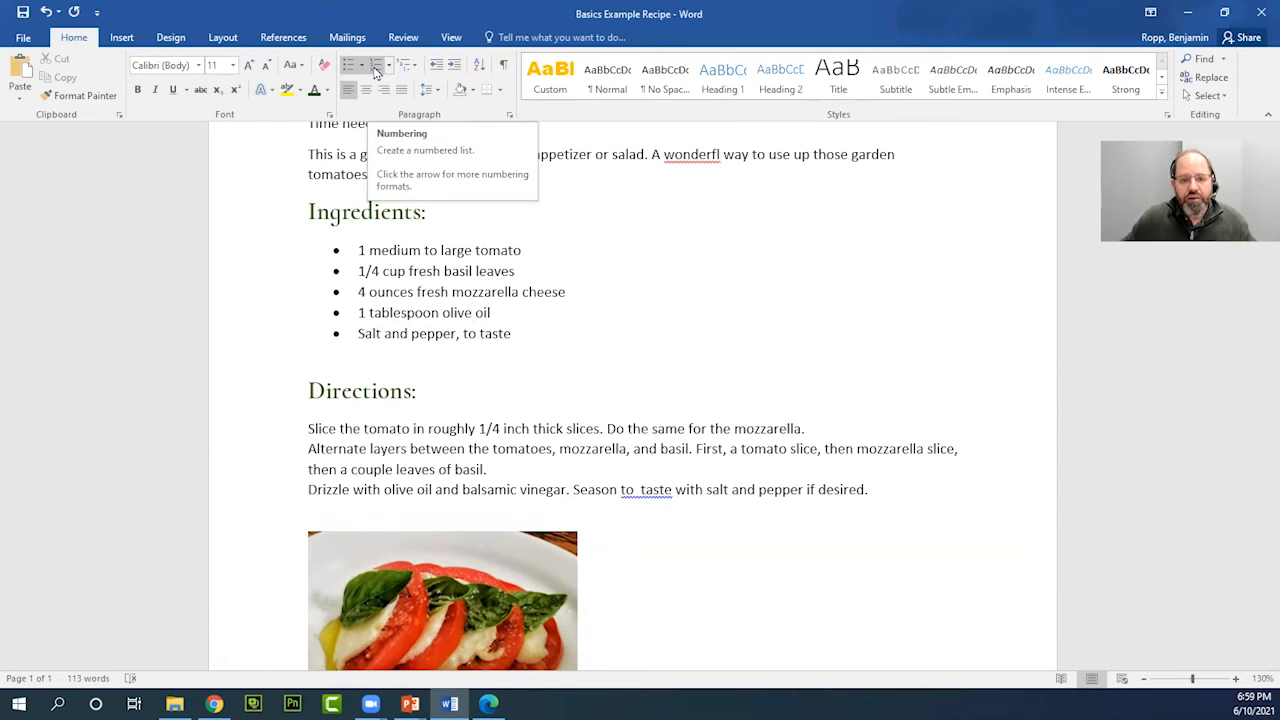
Turn the three Directions paragraphs into a numbered list using the 1., 2., 3. number format
left_click(606, 502)
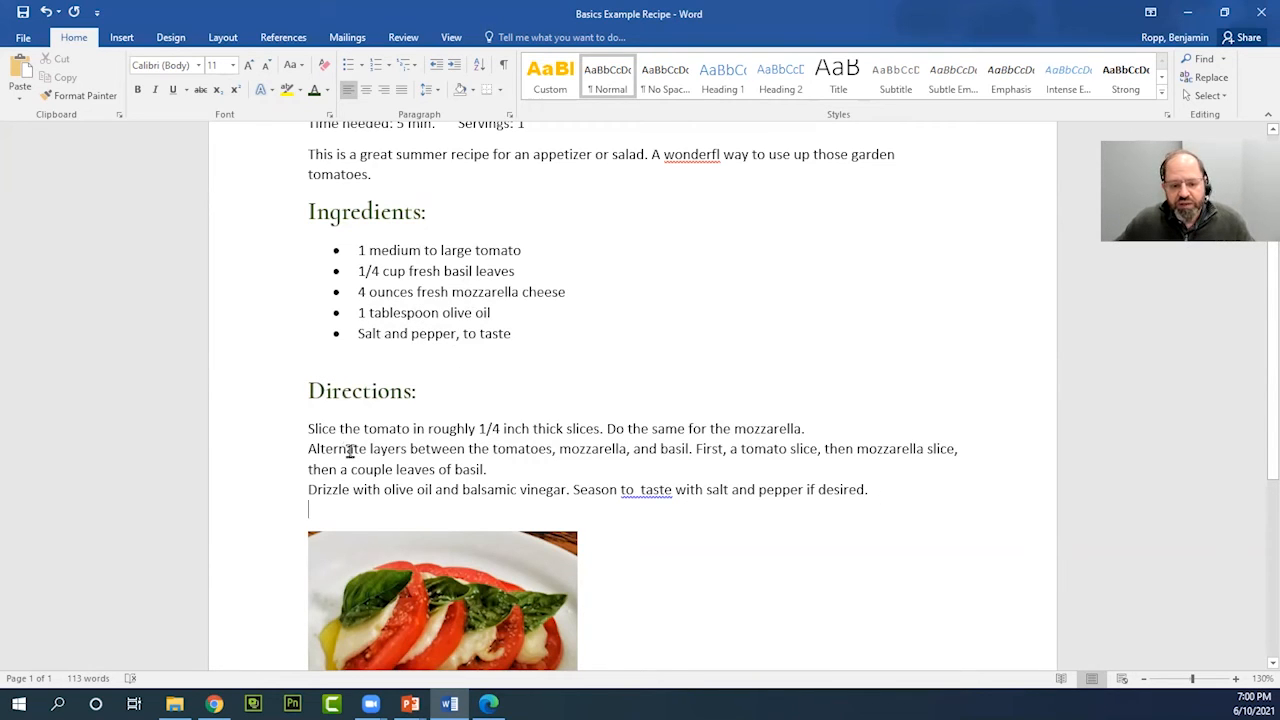
left_click_drag(877, 489, 336, 426)
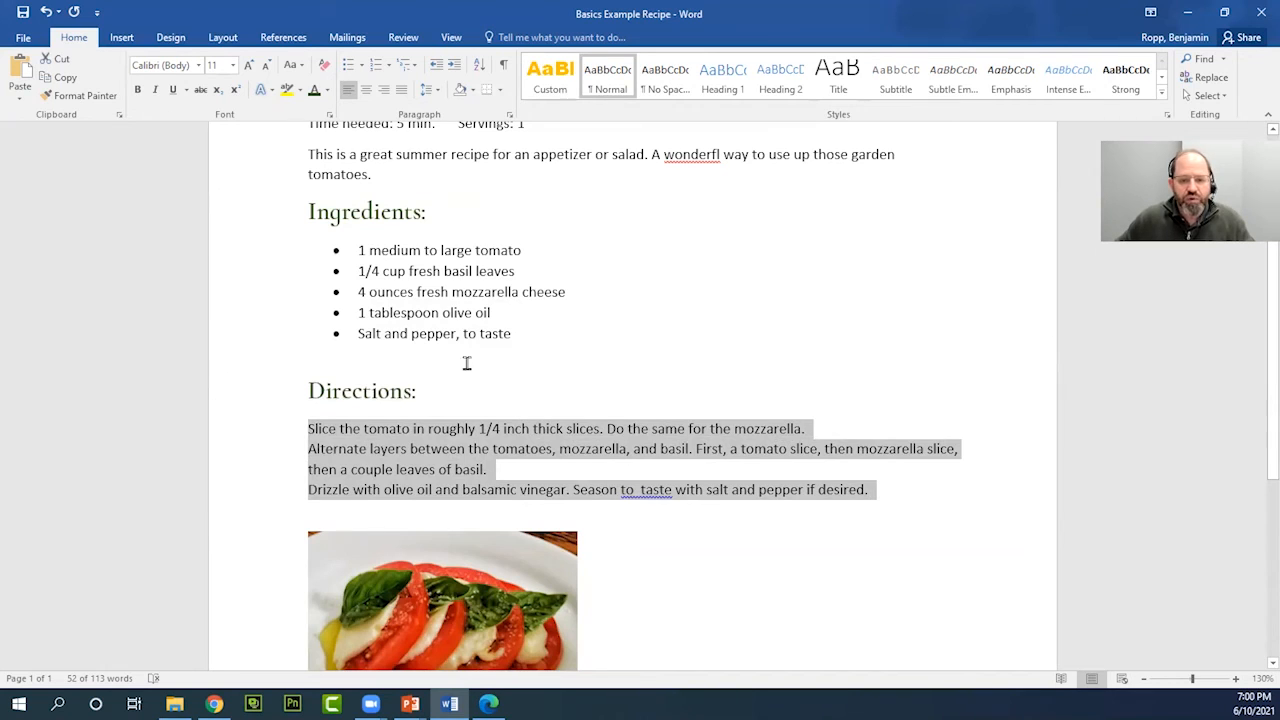
left_click(376, 70)
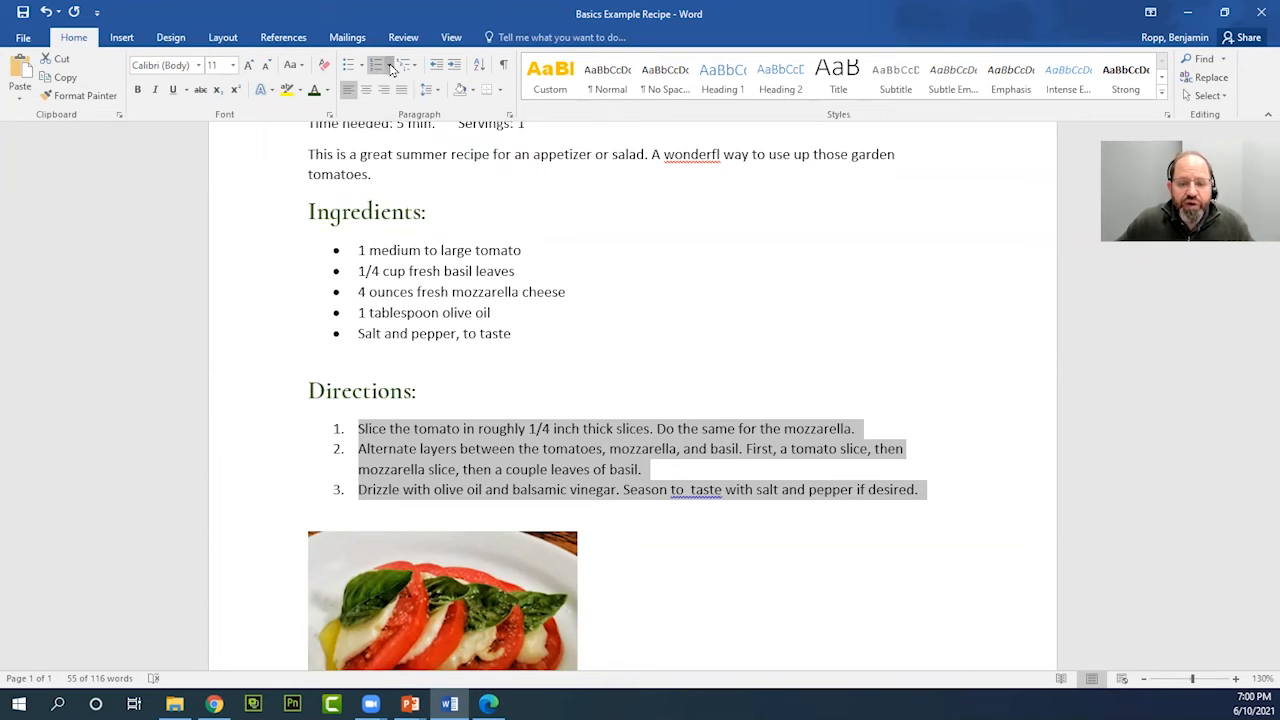
left_click(390, 66)
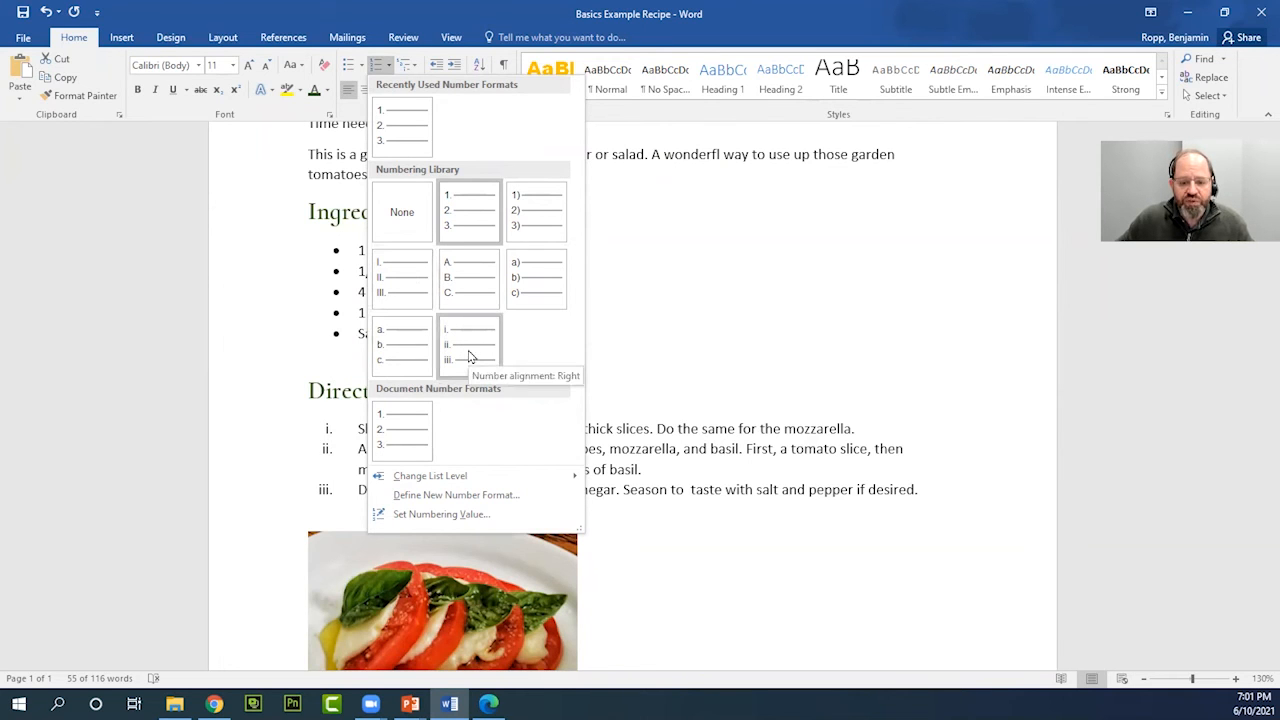
left_click(390, 133)
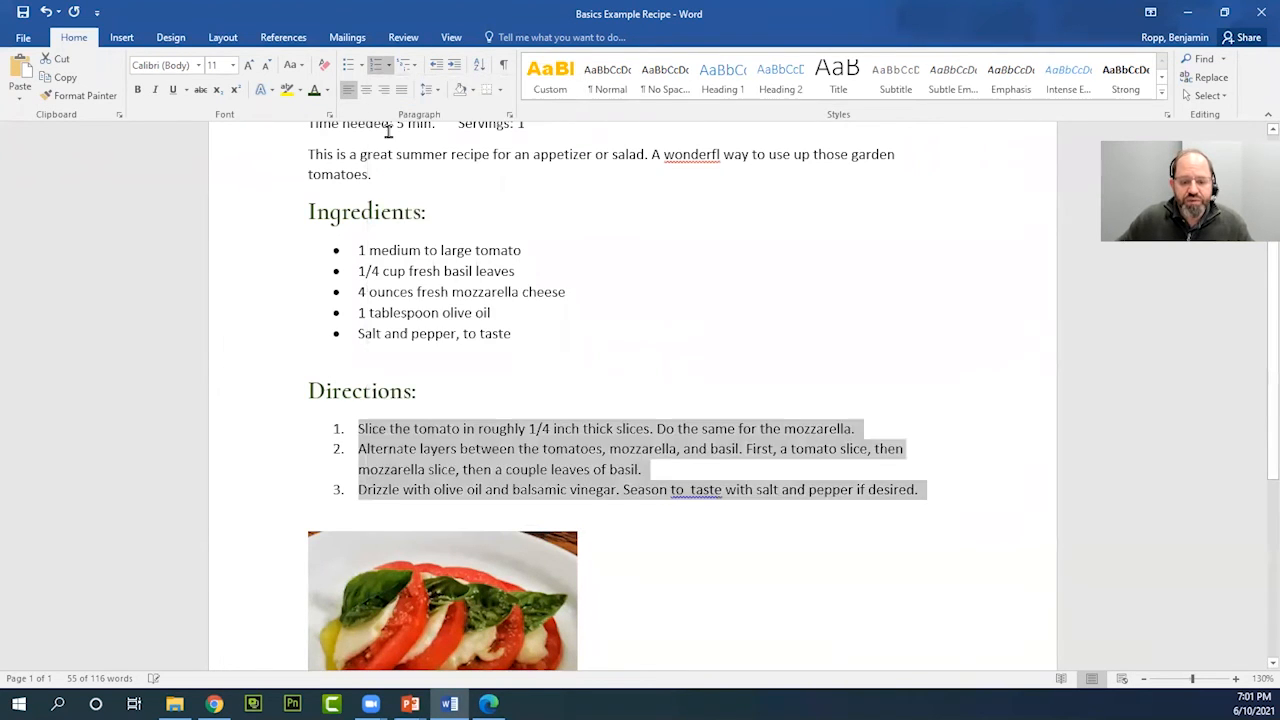
left_click(362, 436)
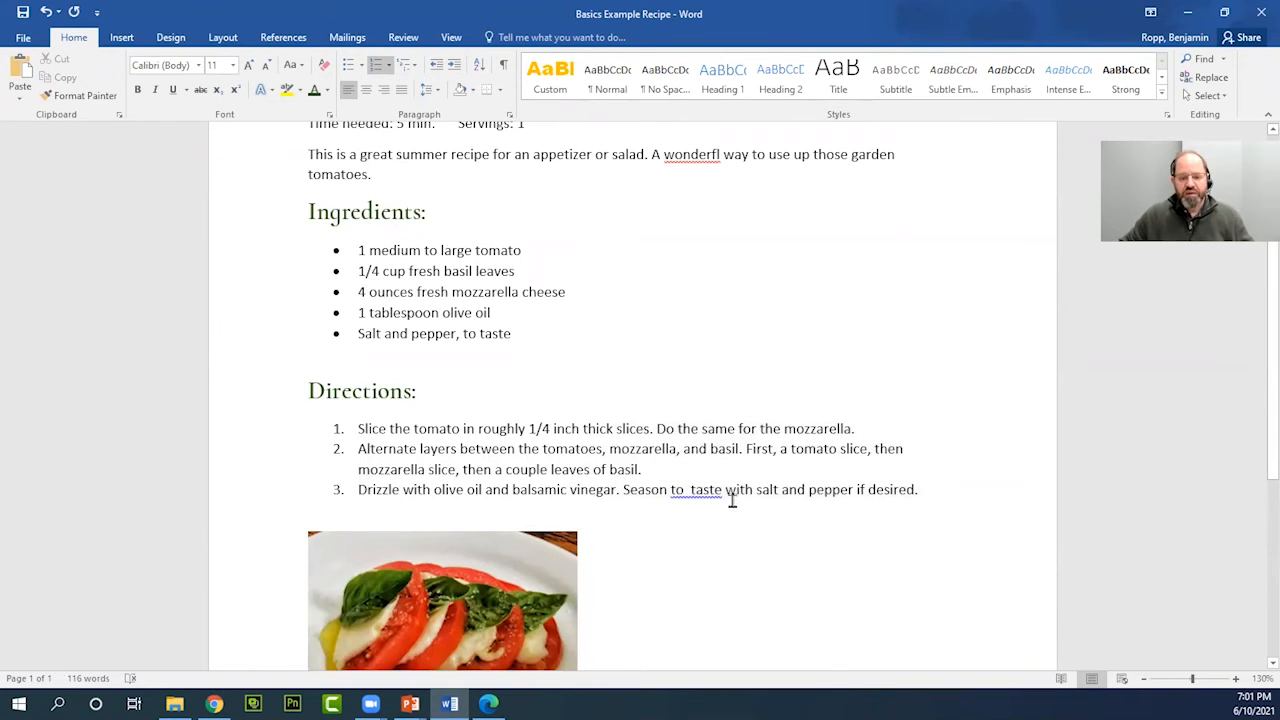
Look over the formatted recipe from the title down to the source line and back
scroll(733, 503, "down", 2)
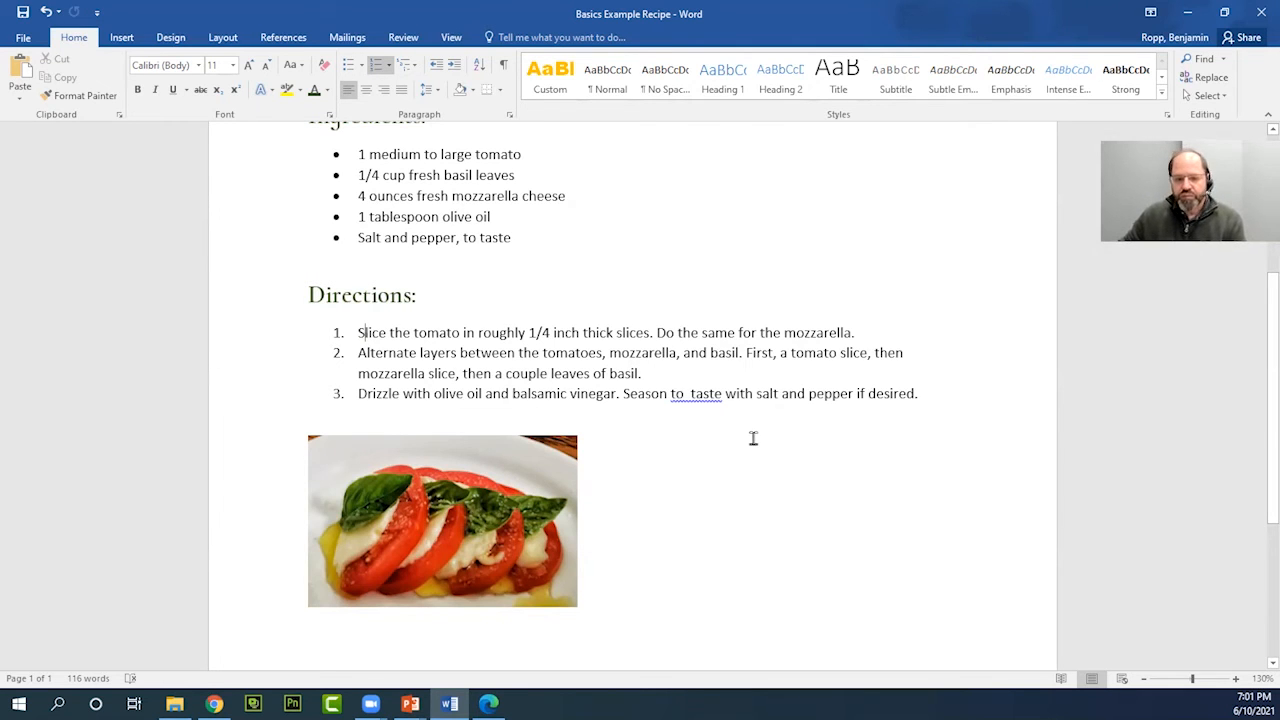
scroll(753, 438, "up", 5)
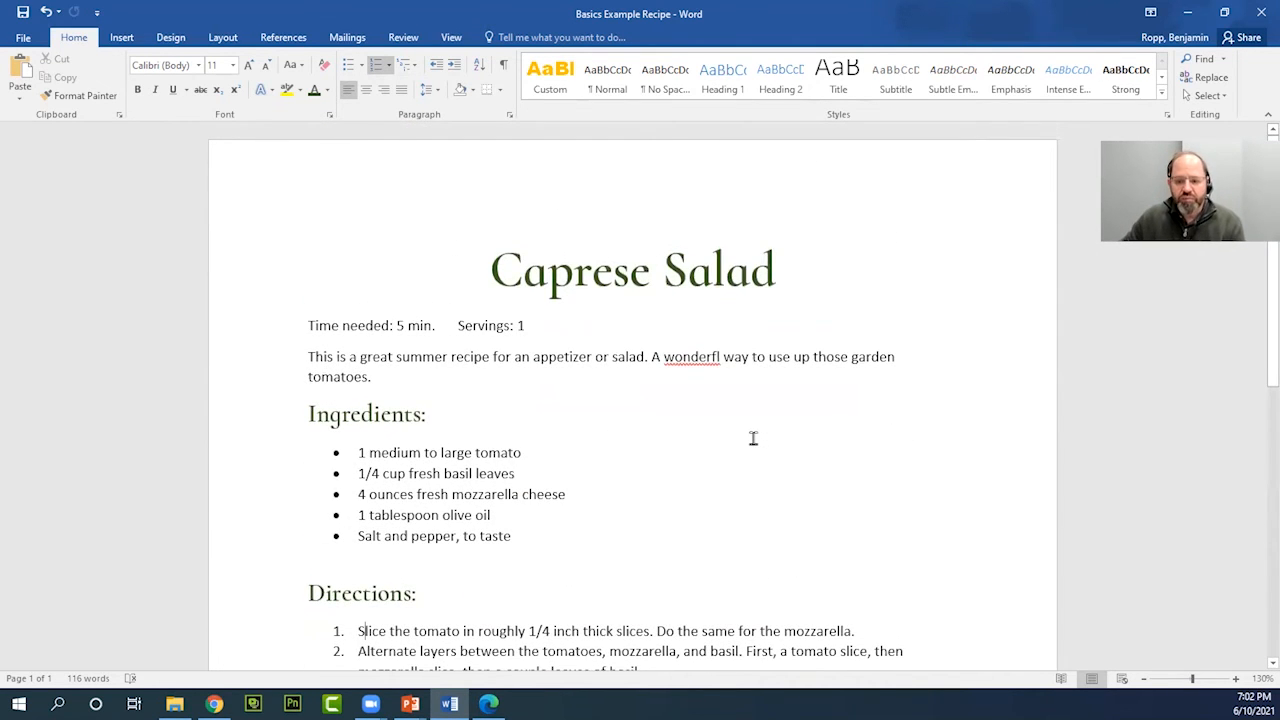
scroll(753, 438, "down", 10)
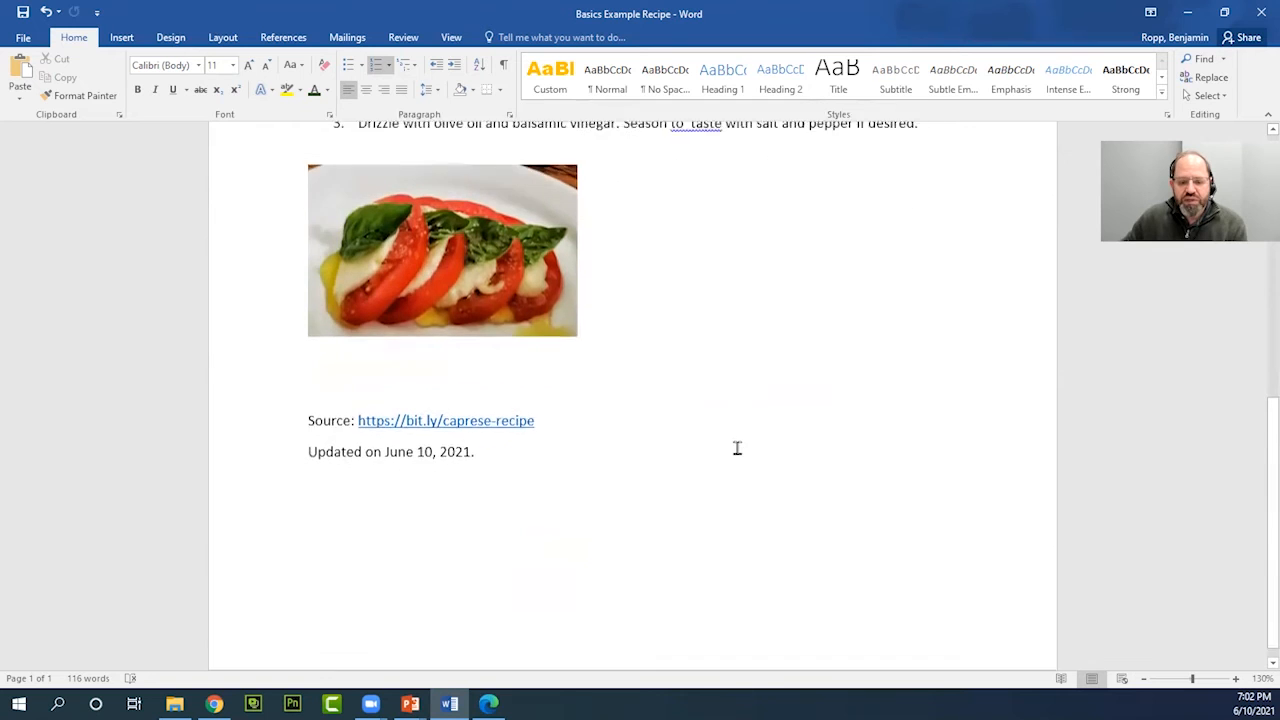
scroll(727, 465, "up", 10)
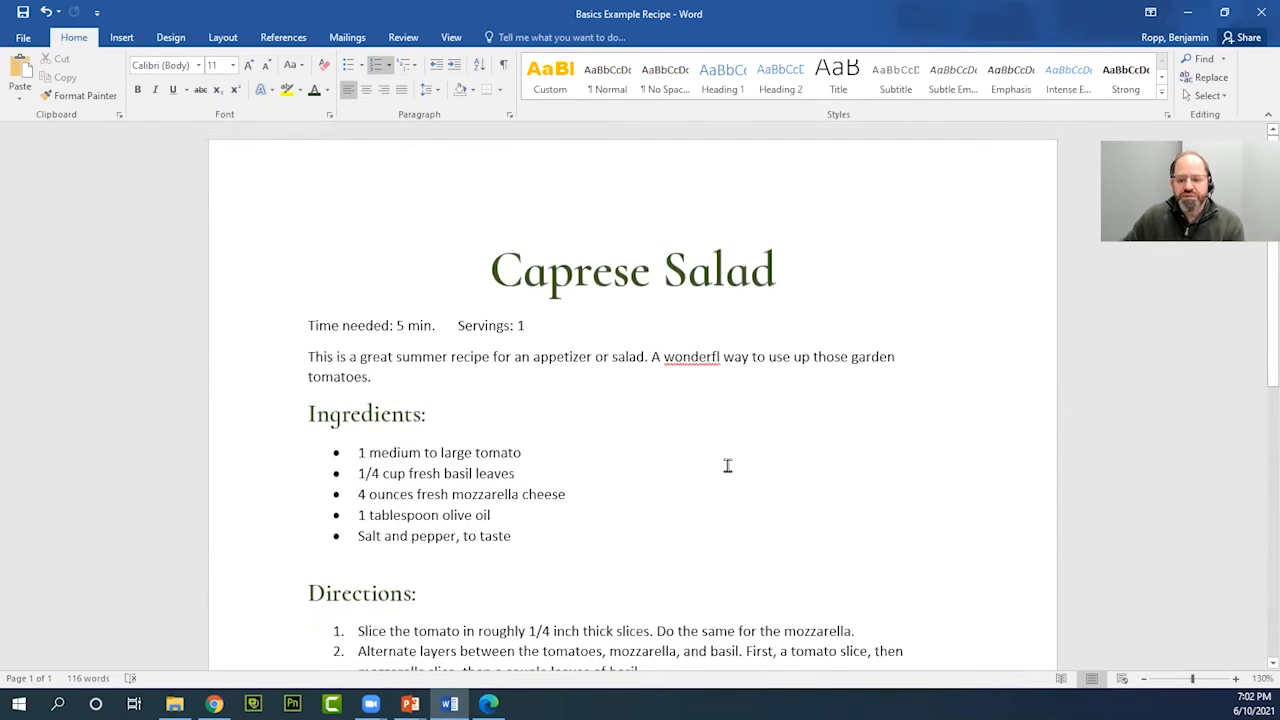
scroll(727, 465, "down", 5)
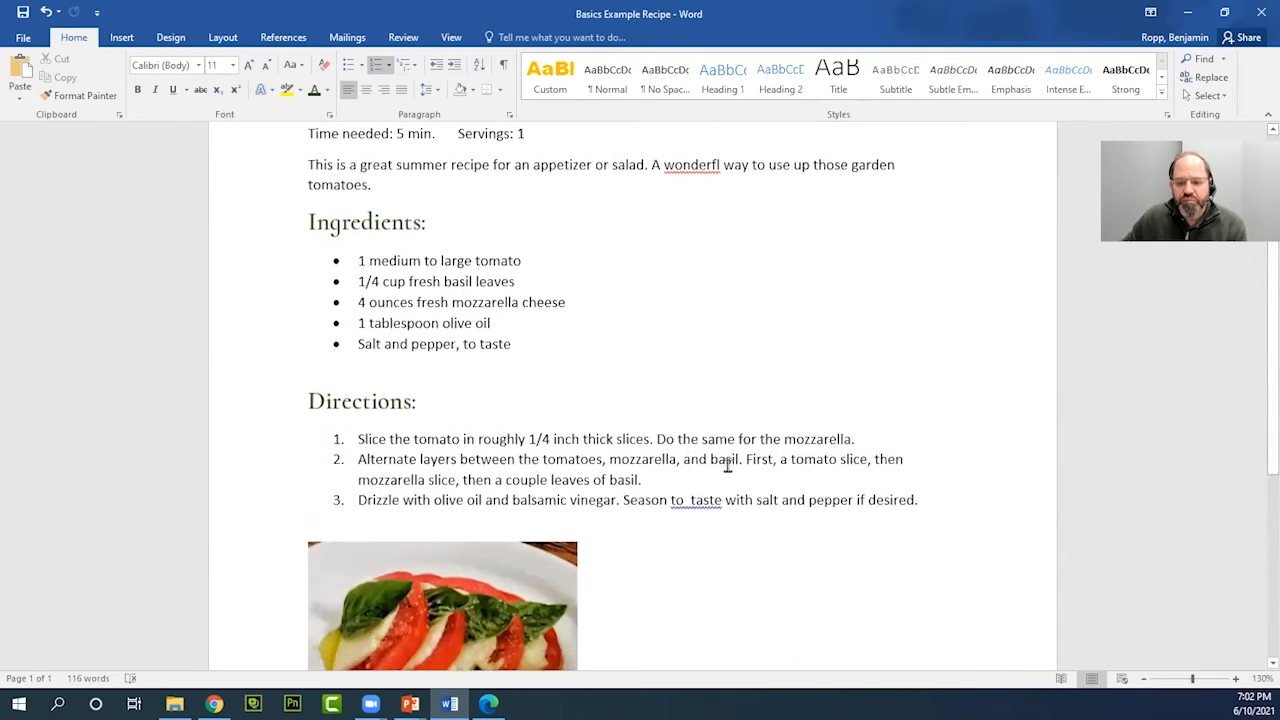
scroll(727, 465, "up", 4)
Correct the misspelled word "wonderfl" in the introduction with the suggested spelling "wonderful"
scroll(727, 465, "down", 1)
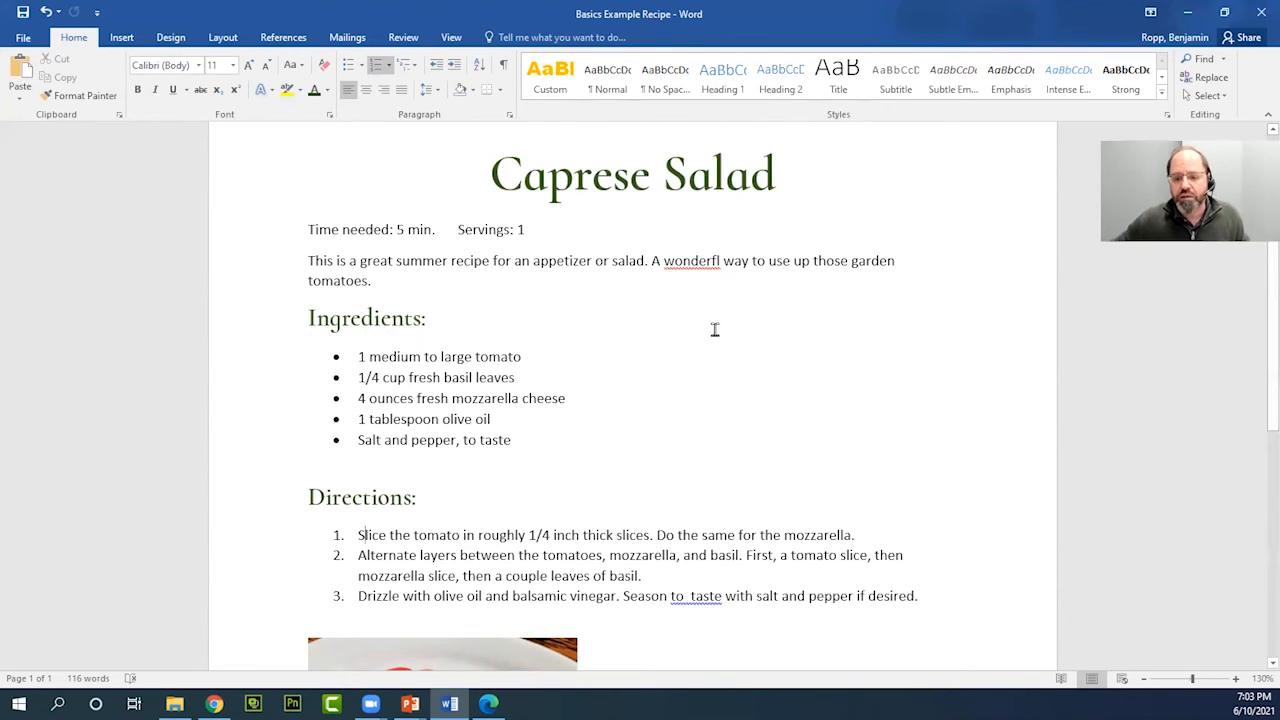
right_click(690, 263)
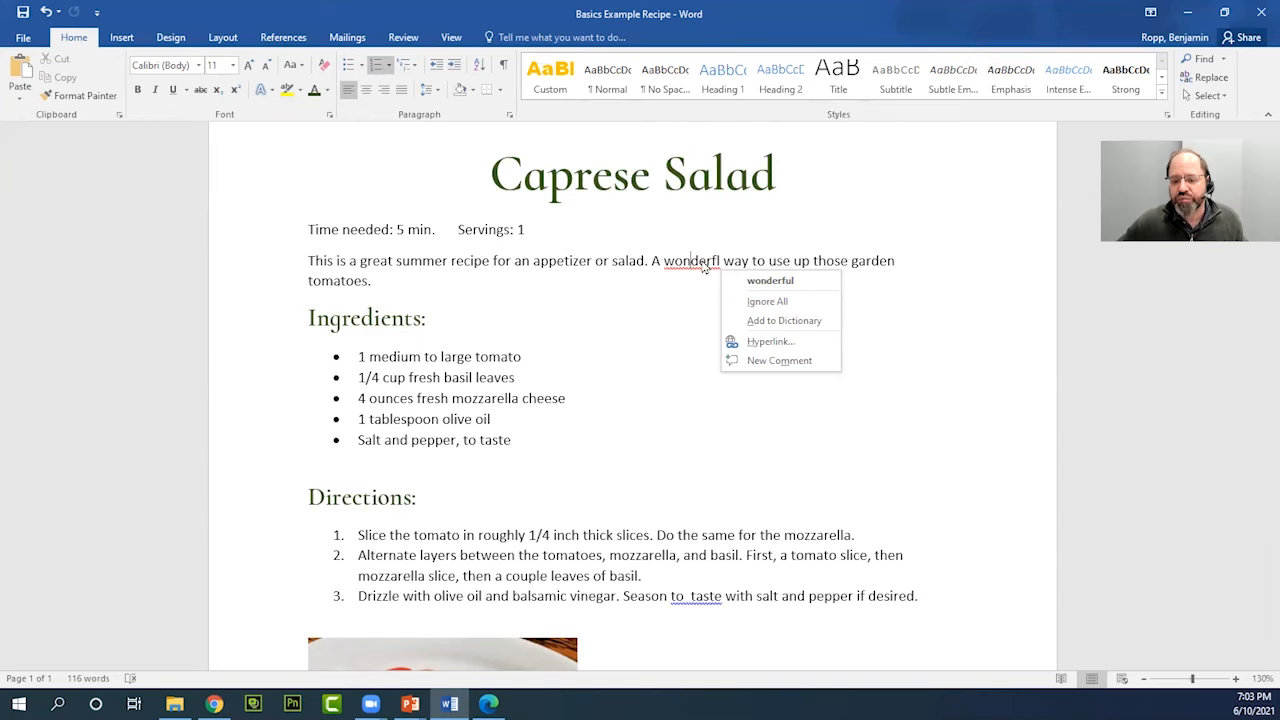
left_click(788, 284)
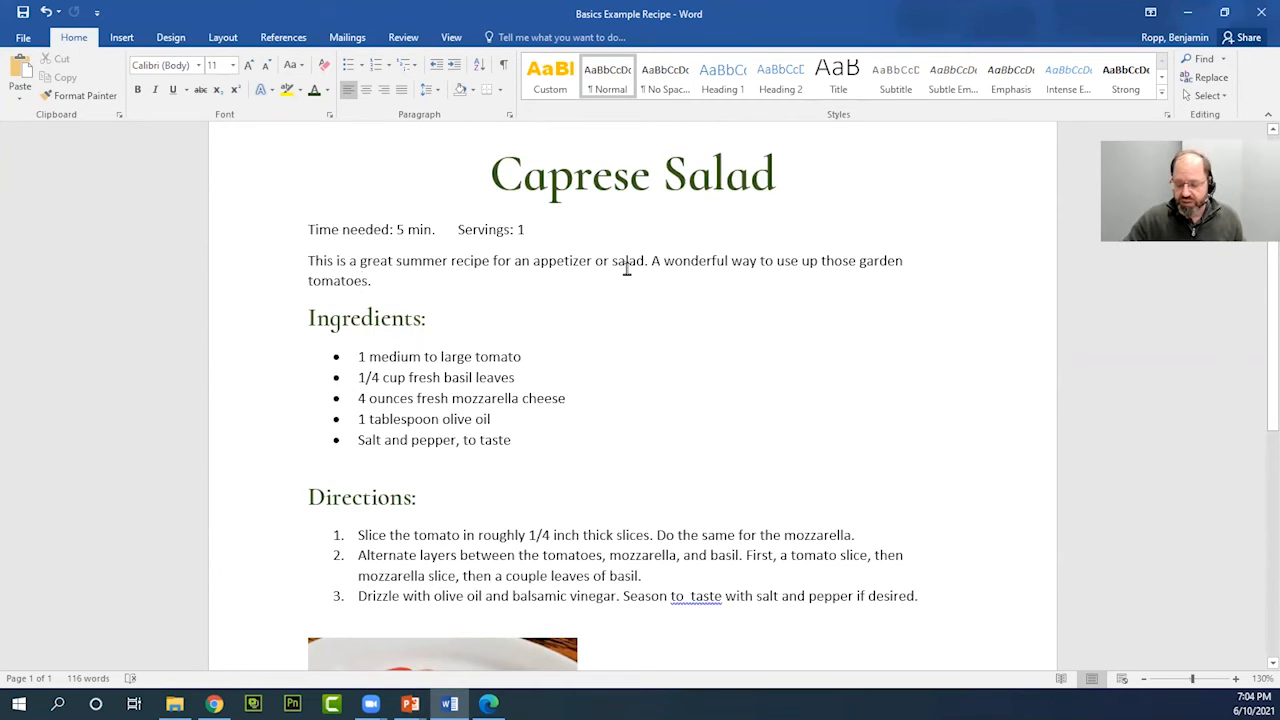
Delete the "e" from "tomatoes" in the introduction, and correct the misspelling with the suggested word "tomatoes"
key("BackSpace")
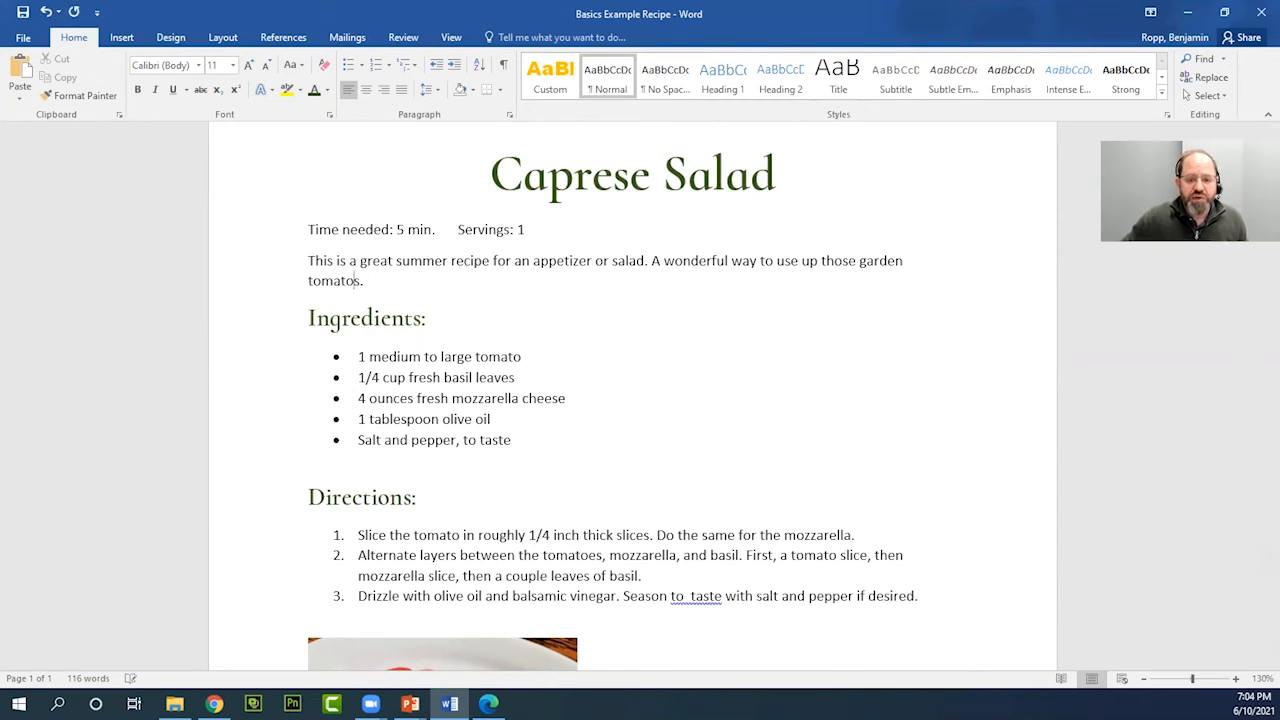
left_click(380, 281)
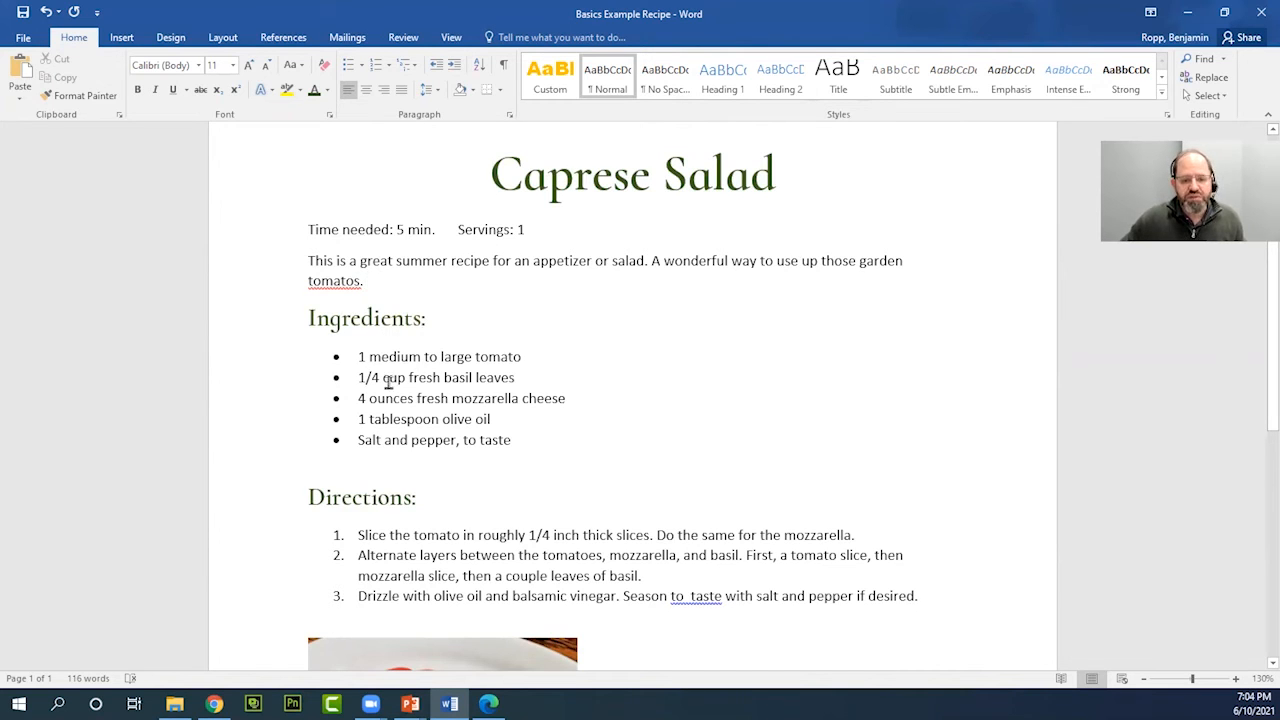
right_click(337, 289)
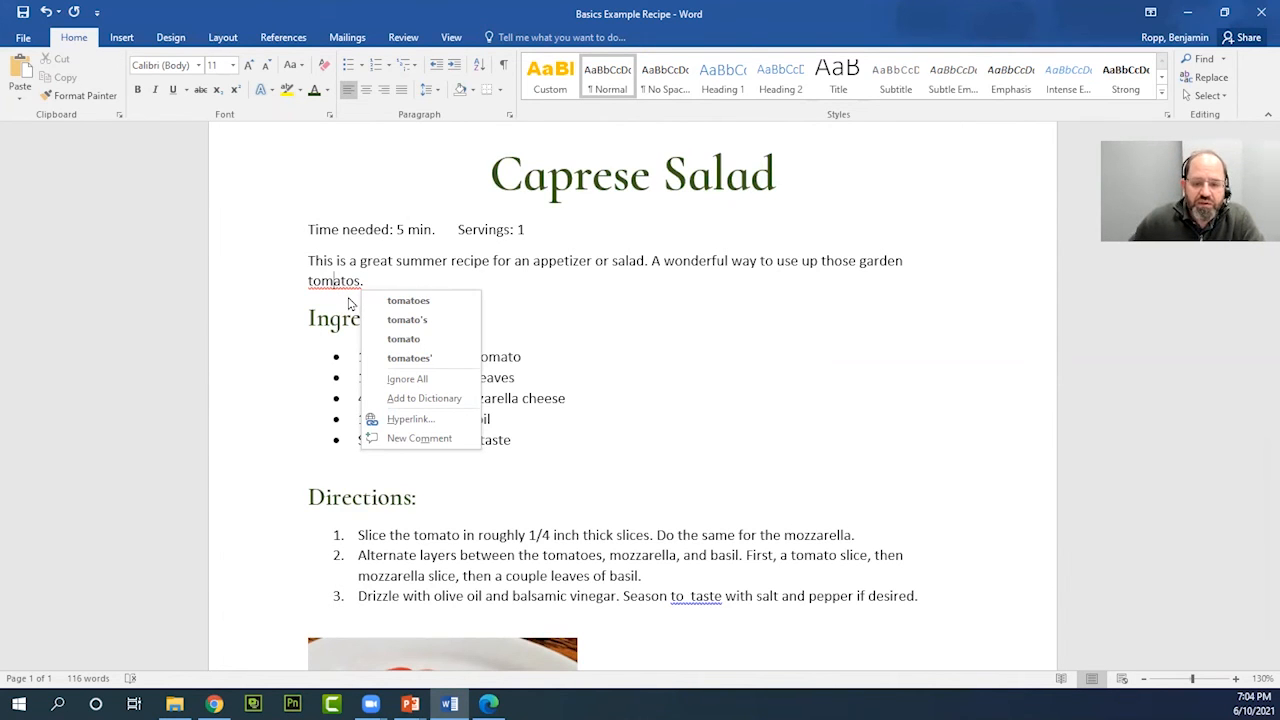
left_click(435, 304)
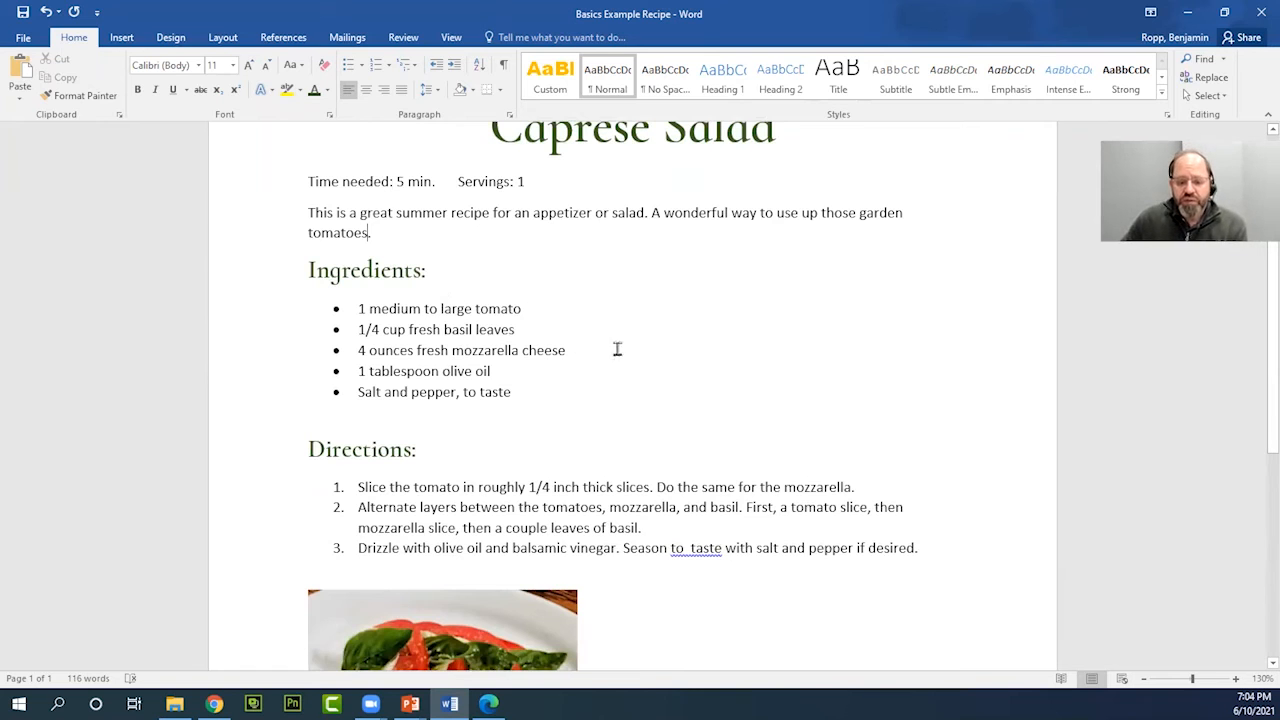
Remove the extra space between "to" and "taste" in the third direction by accepting the grammar suggestion "to taste"
scroll(612, 328, "down", 4)
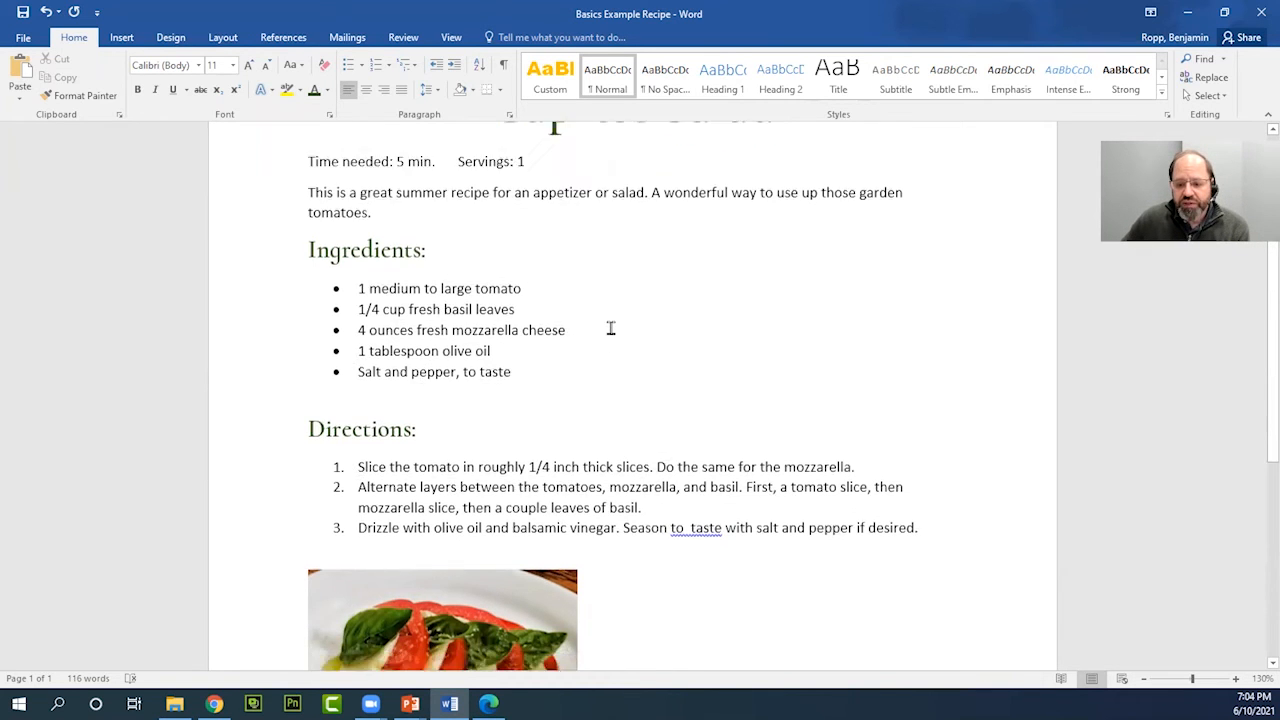
scroll(610, 330, "down", 2)
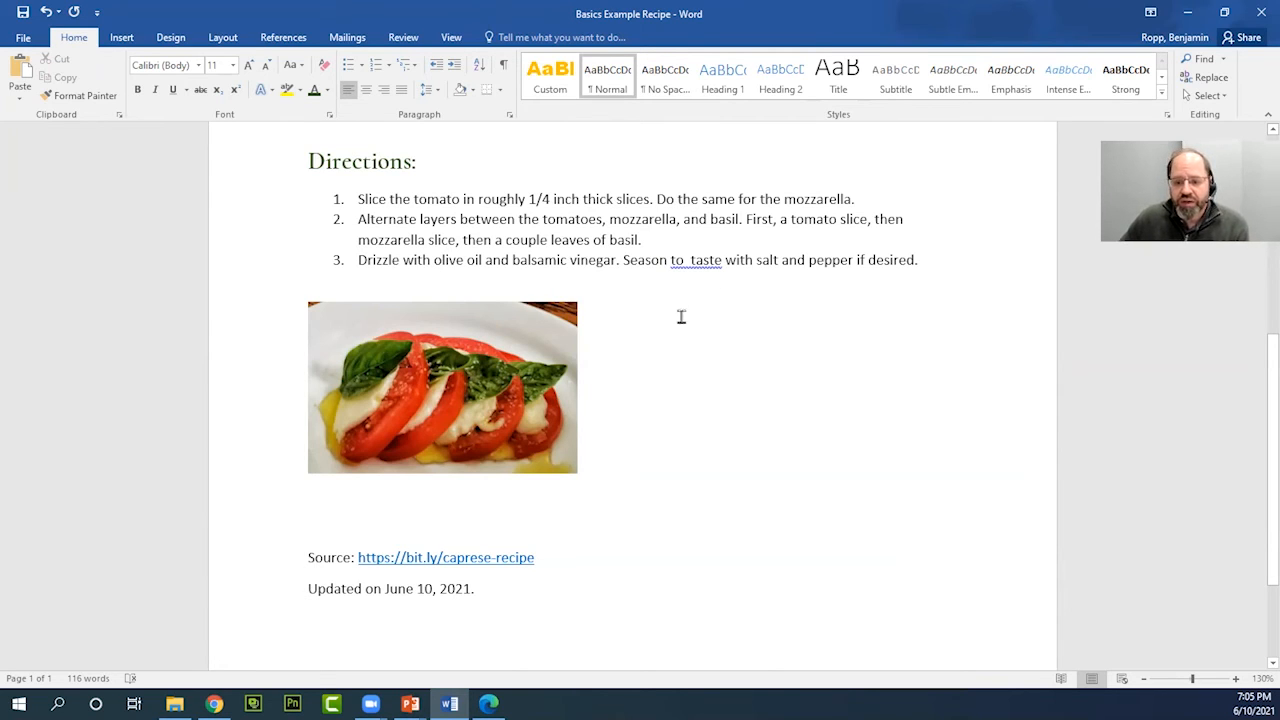
right_click(706, 261)
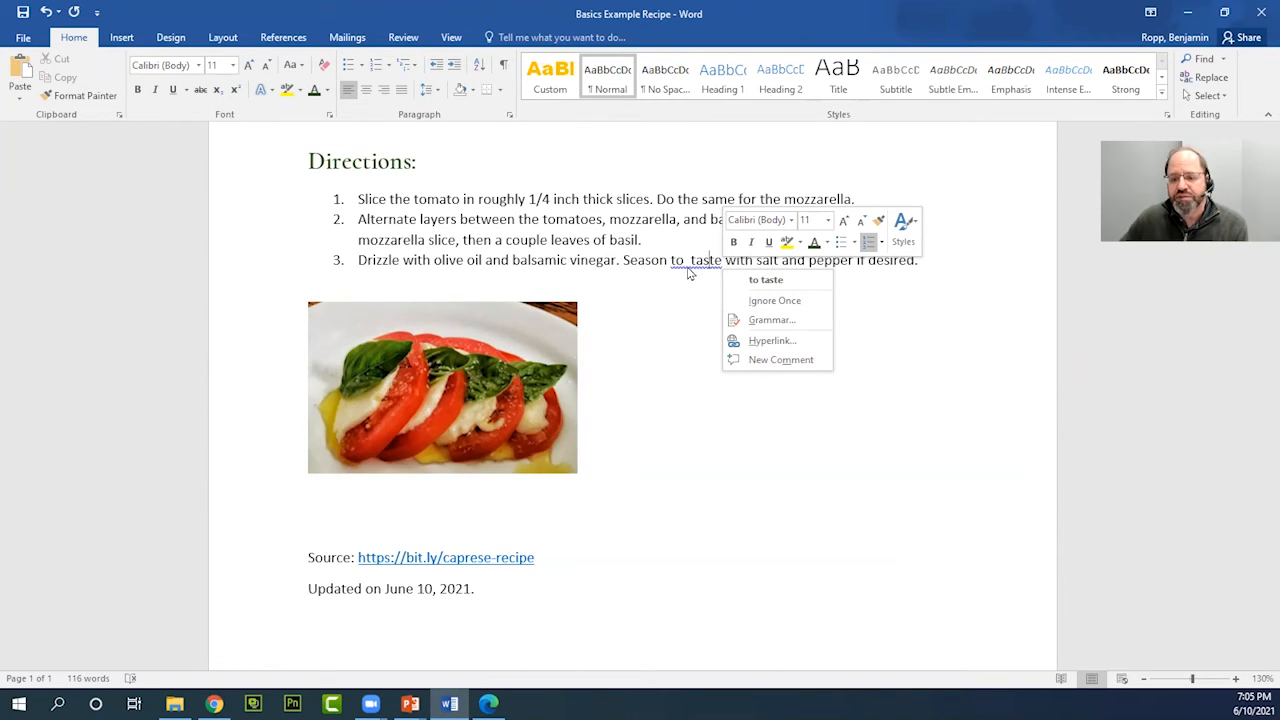
left_click(770, 284)
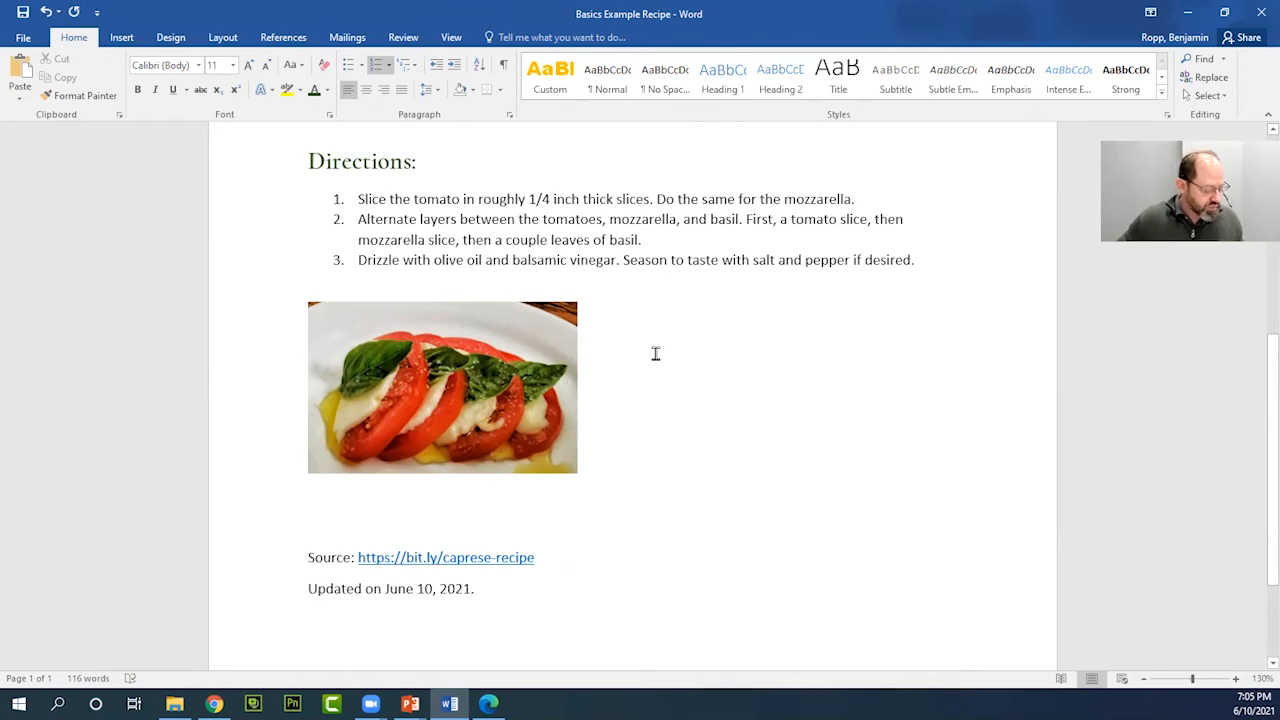
left_click(668, 260)
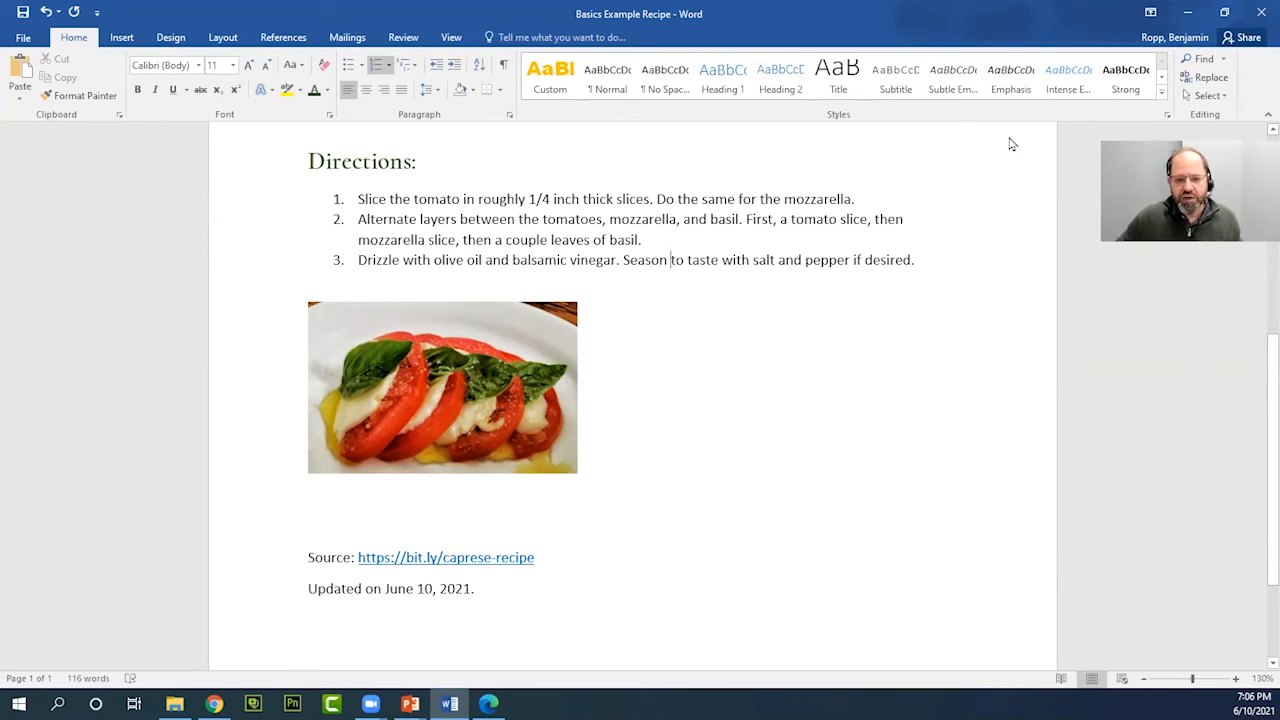
left_click(686, 305)
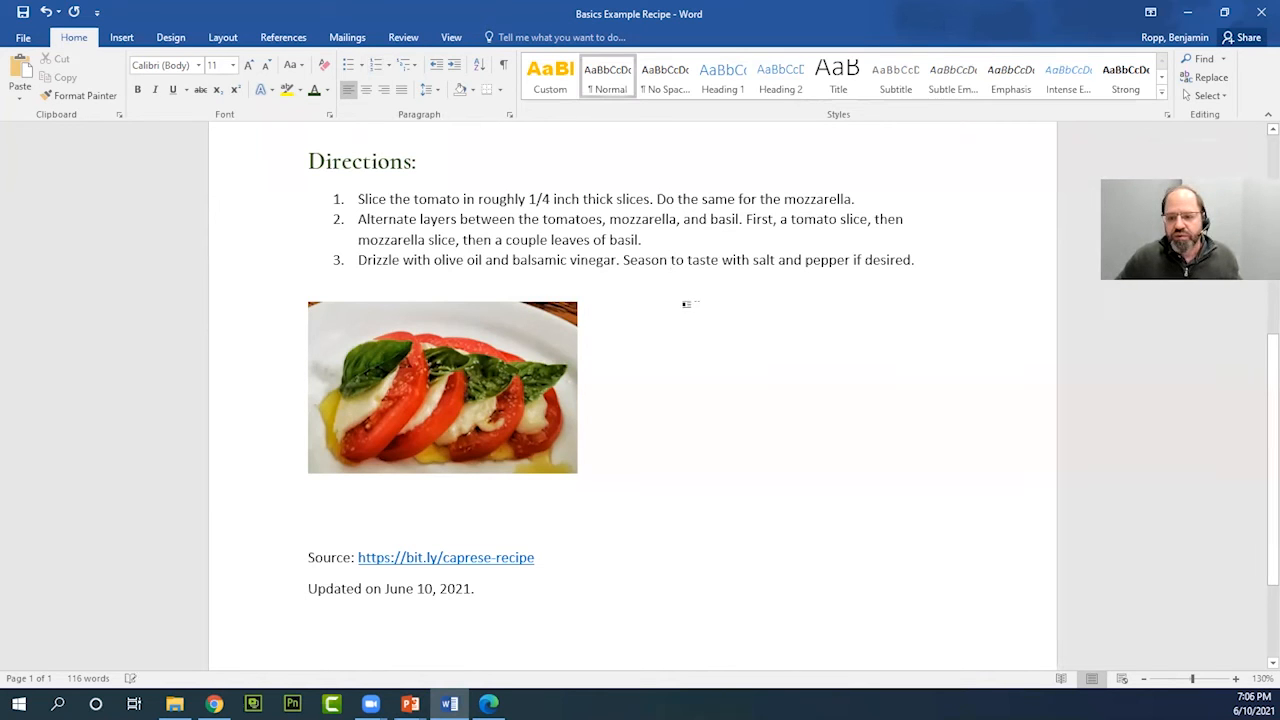
Undo the grammar correction in the third direction and the spelling corrections in the introduction
left_click(45, 14)
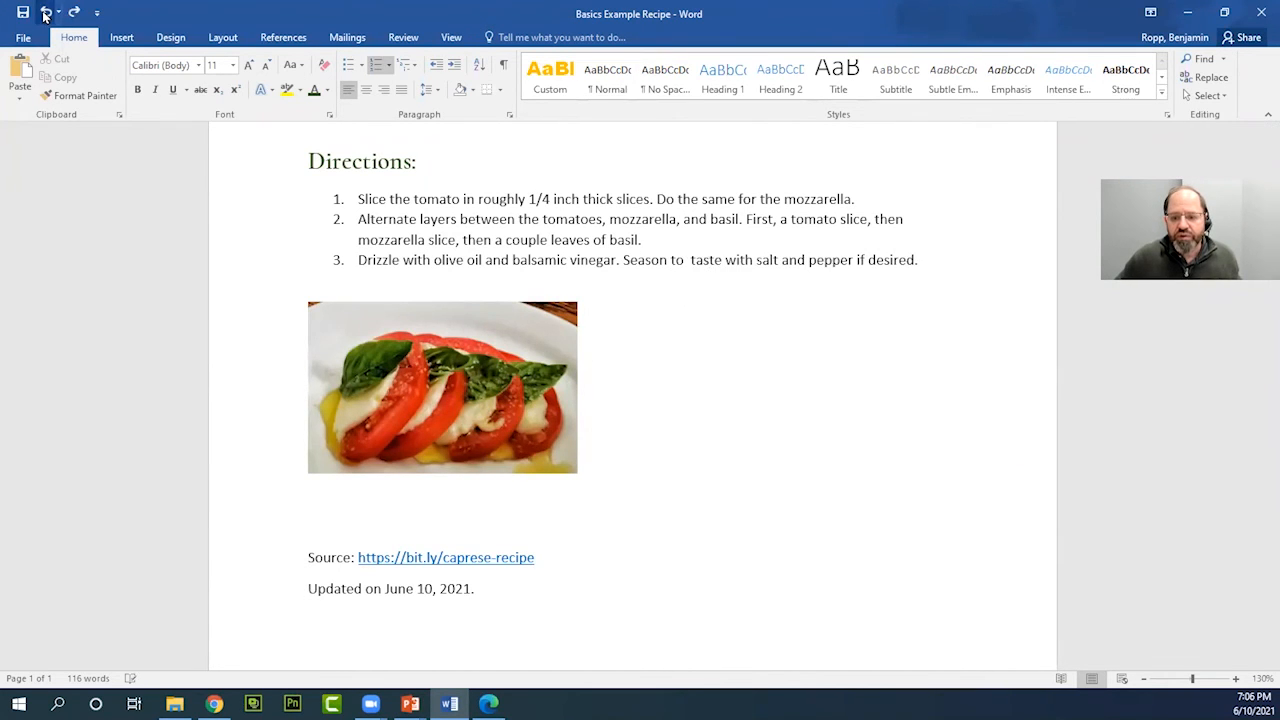
left_click(45, 14)
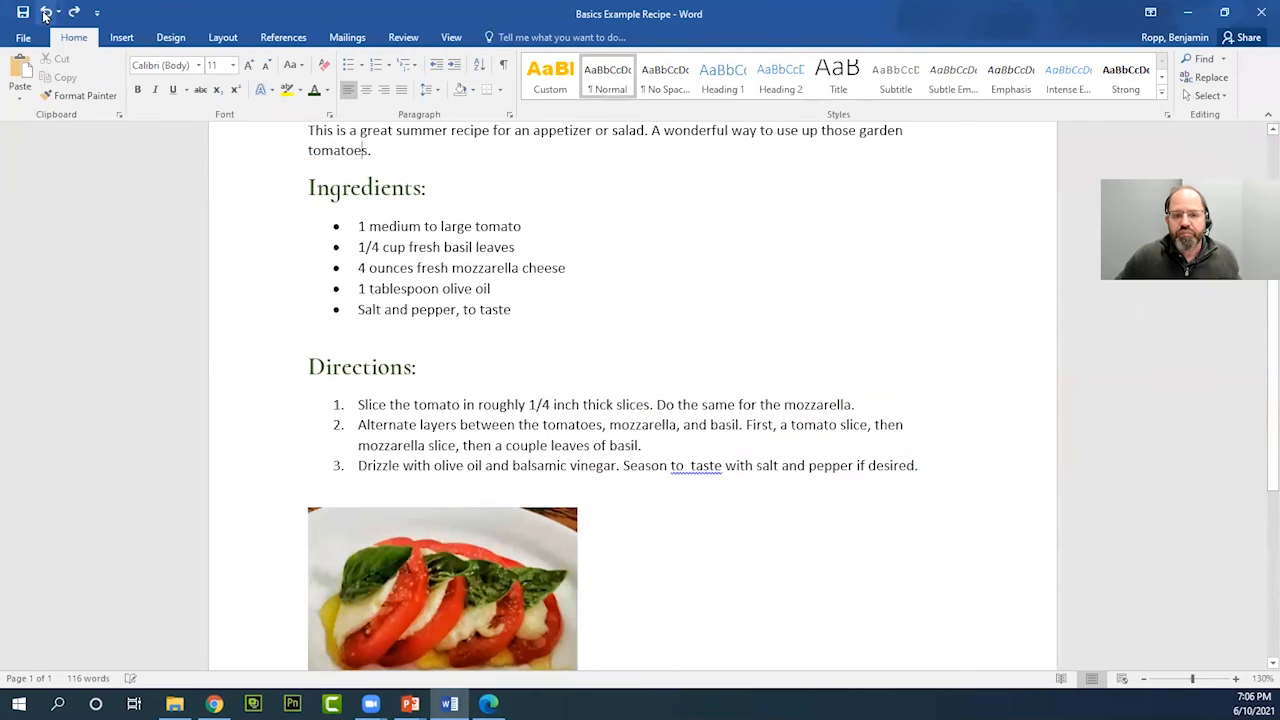
left_click(45, 14)
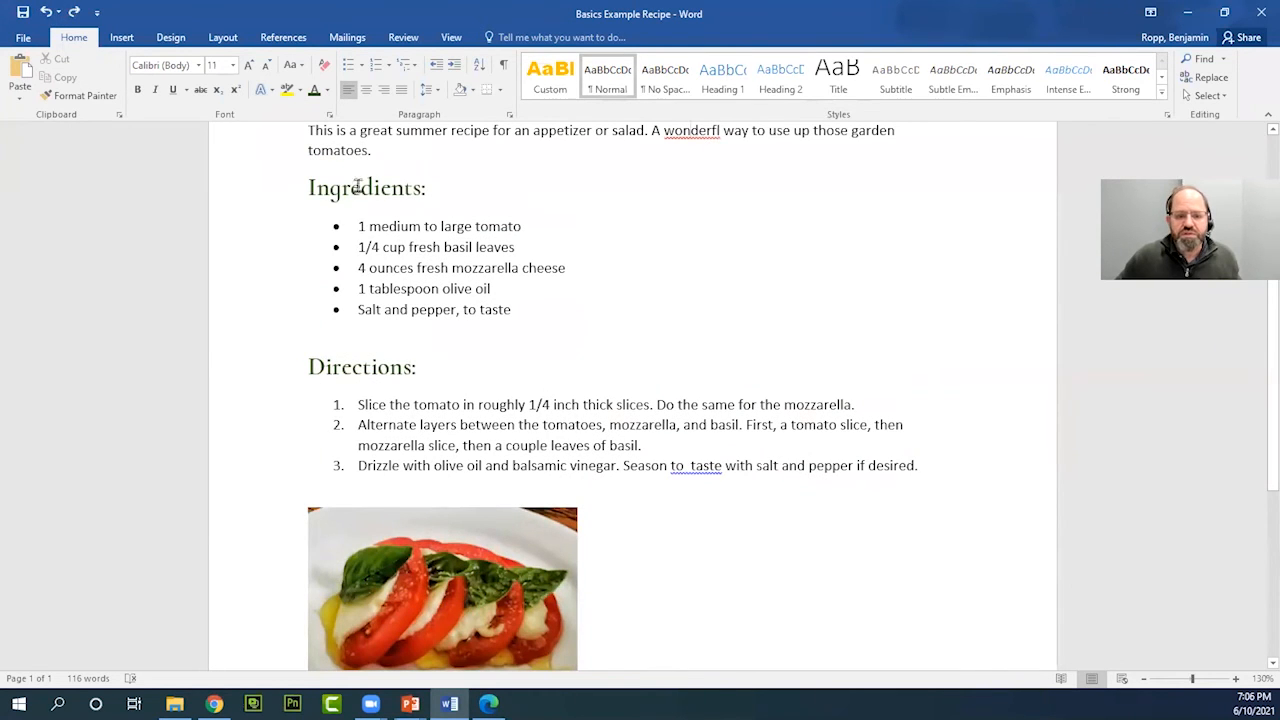
Introduce practice errors by changing "tomatoes" to "tomatos" in the introduction and adding an extra space between "Do" and "the" in the first direction
left_click(362, 152)
key("BackSpace")
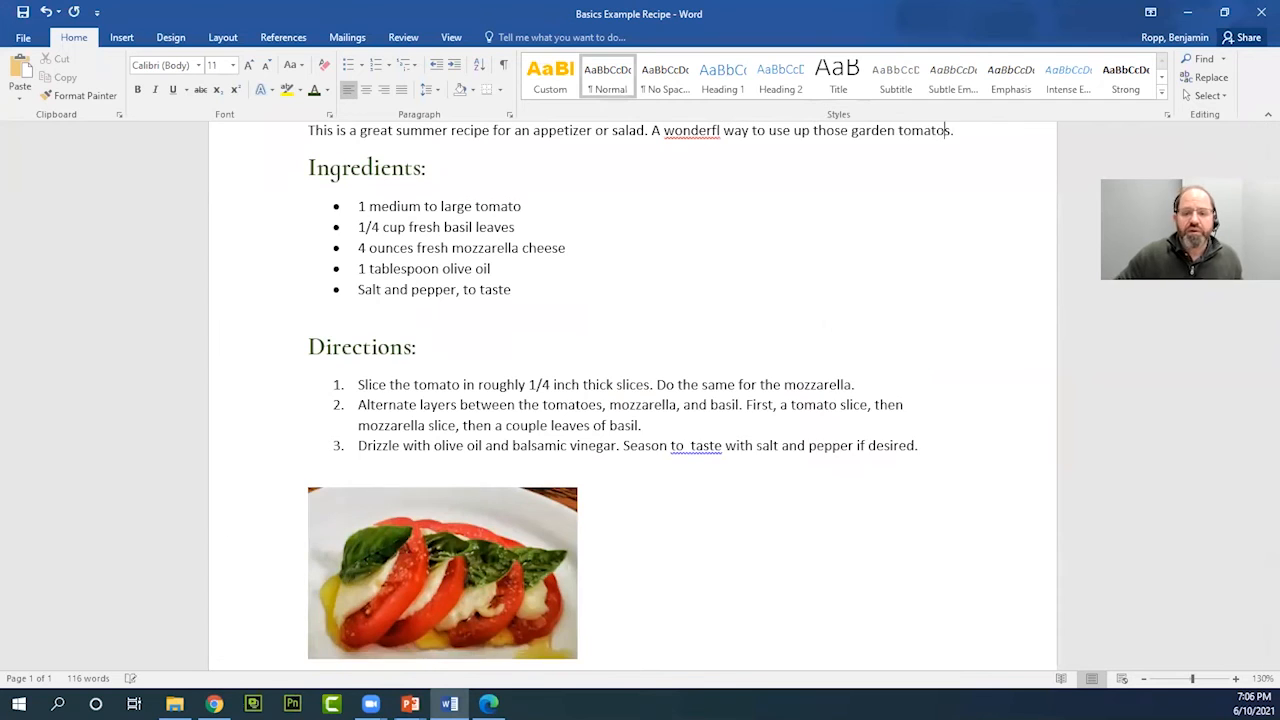
scroll(677, 300, "up", 2)
left_click(771, 351)
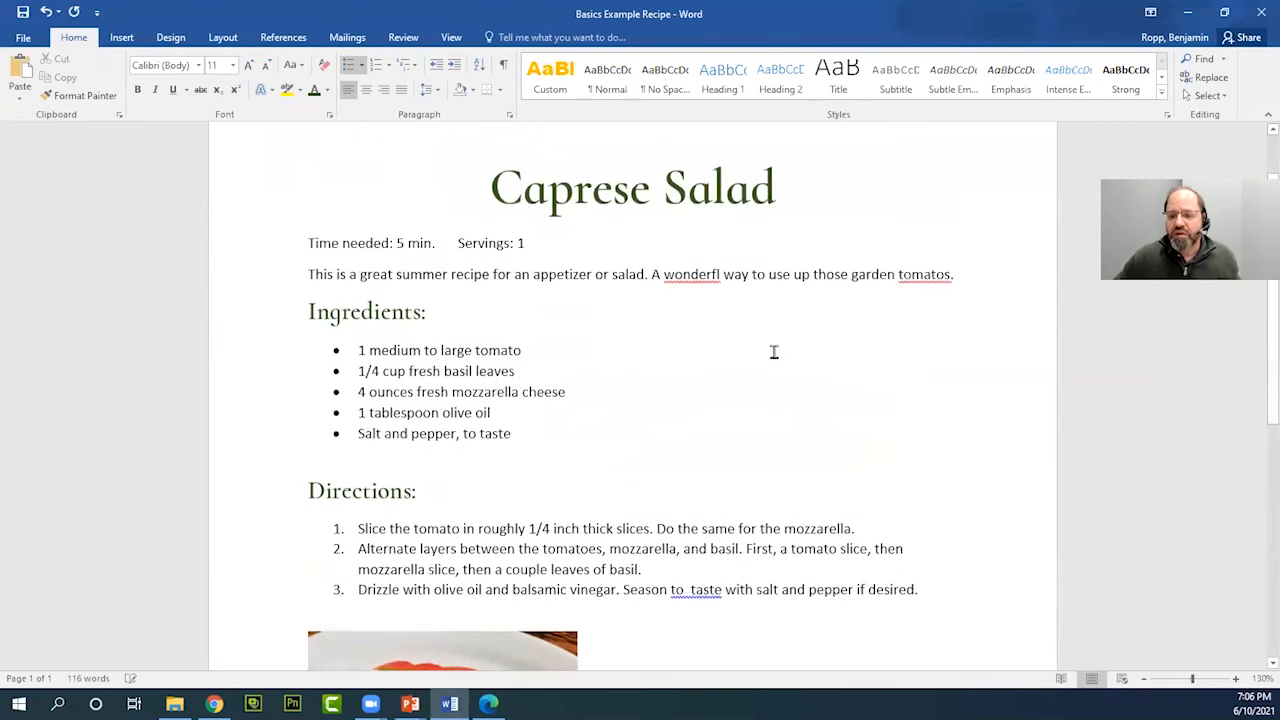
scroll(531, 452, "down", 4)
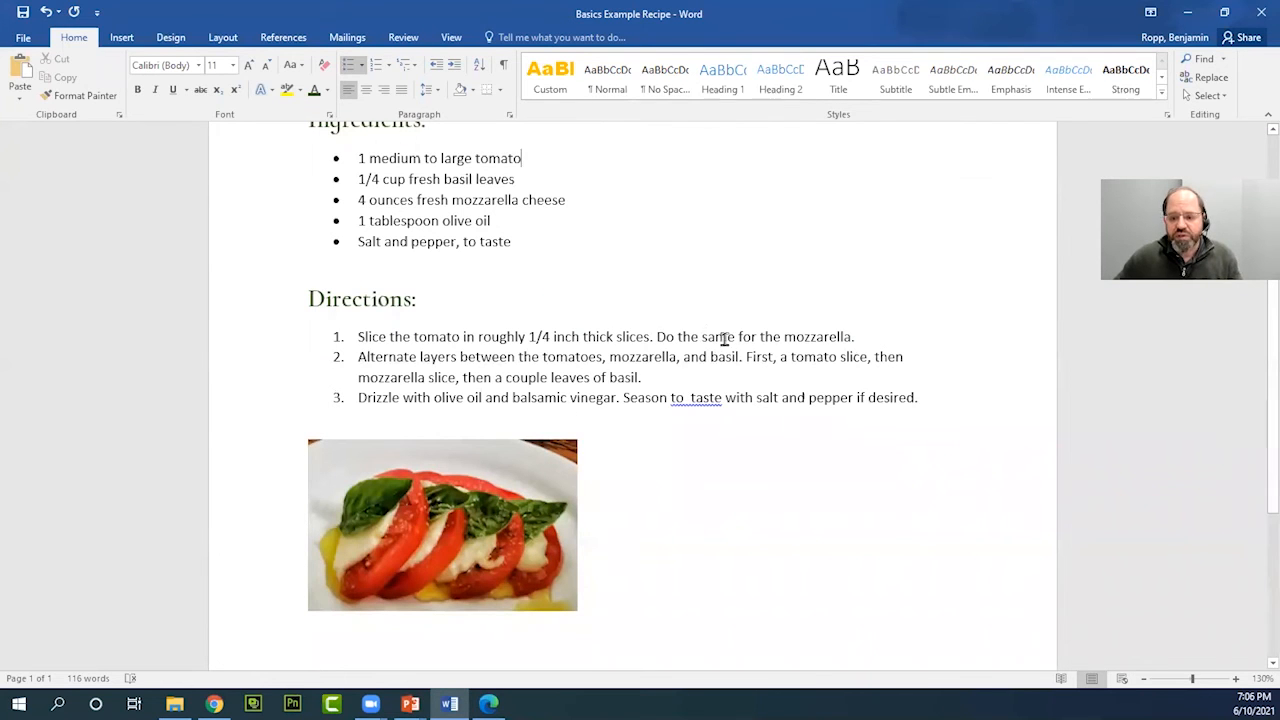
left_click(677, 336)
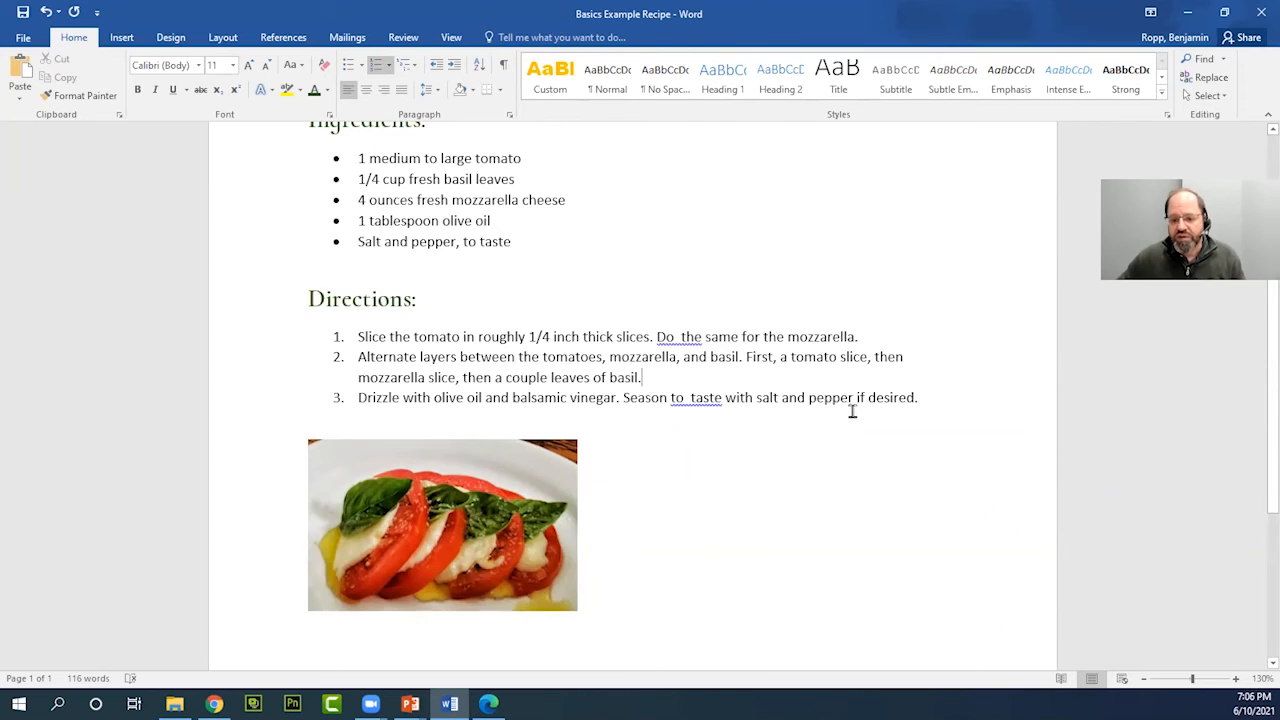
Run the Spelling & Grammar check on the document and close it without applying any correction
scroll(774, 457, "up", 3)
scroll(771, 457, "up", 3)
scroll(757, 451, "down", 2)
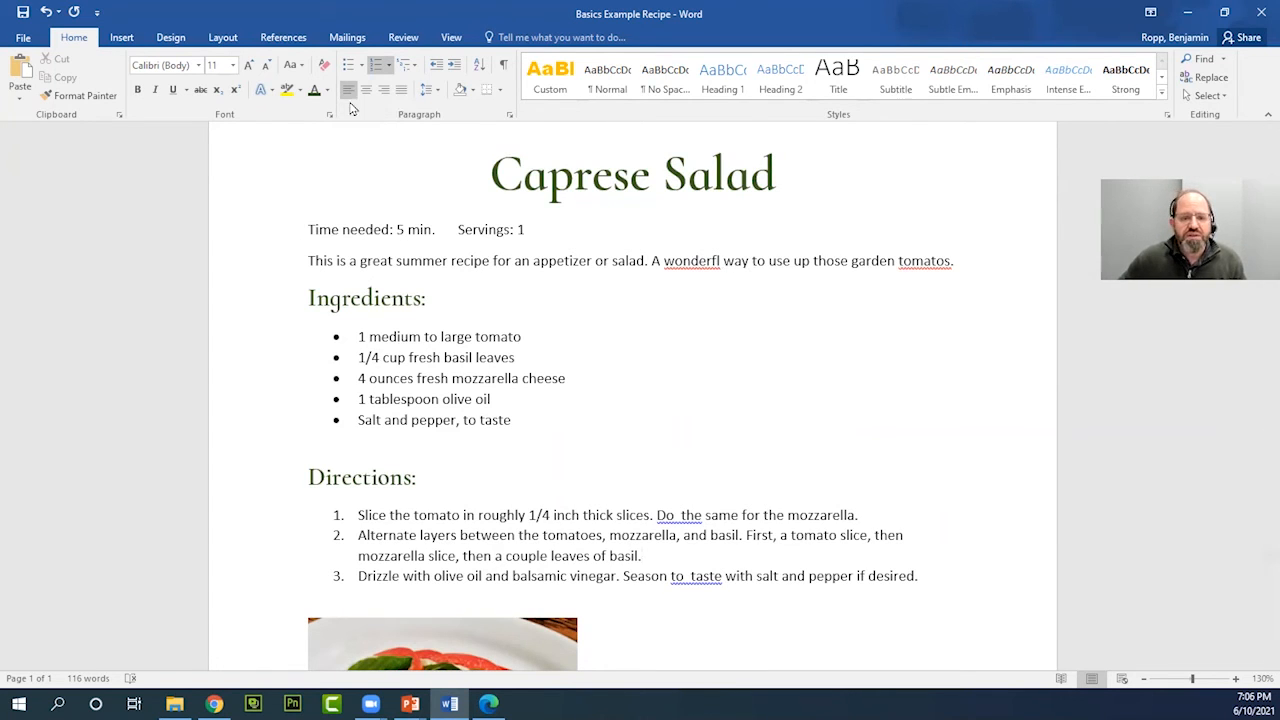
left_click(408, 42)
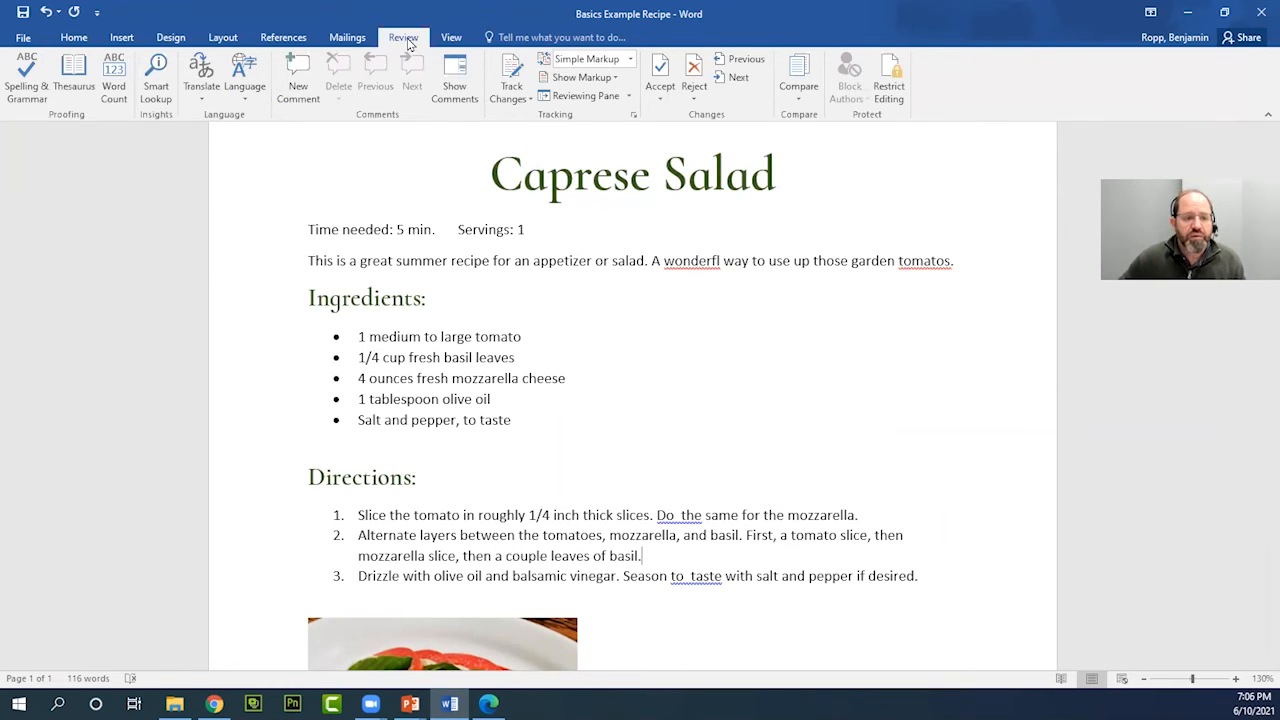
left_click(27, 90)
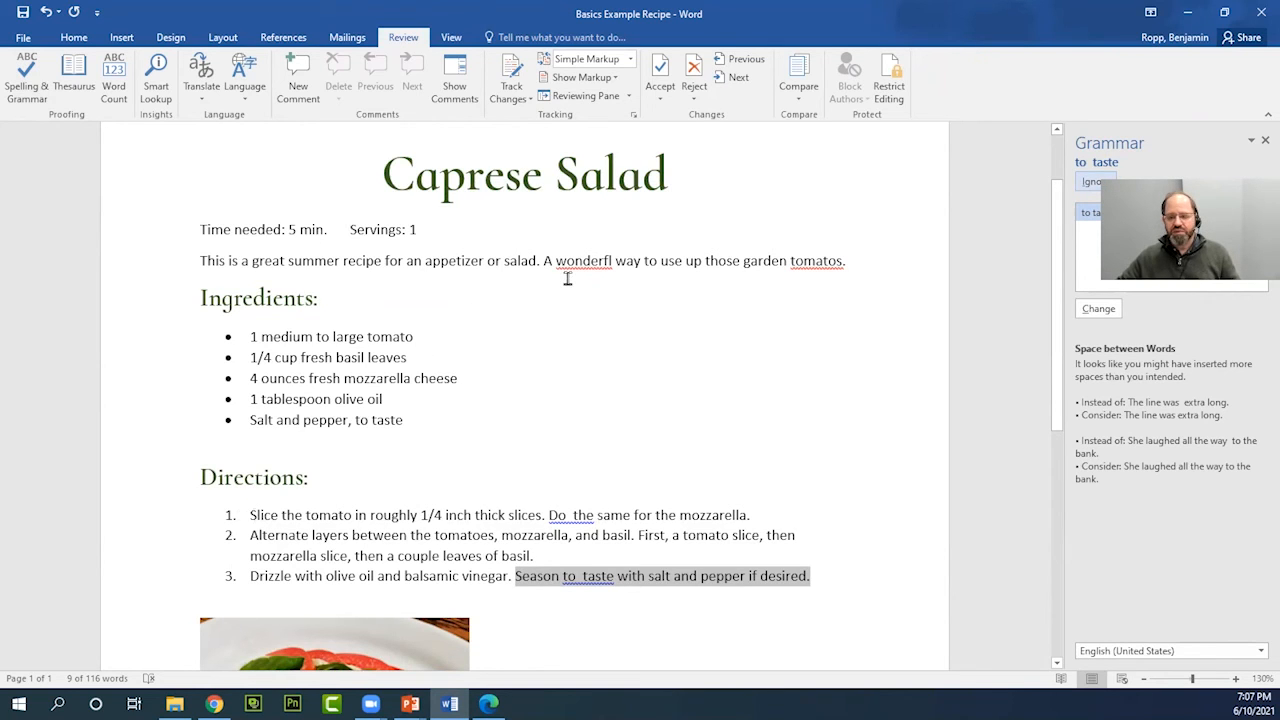
left_click(1265, 141)
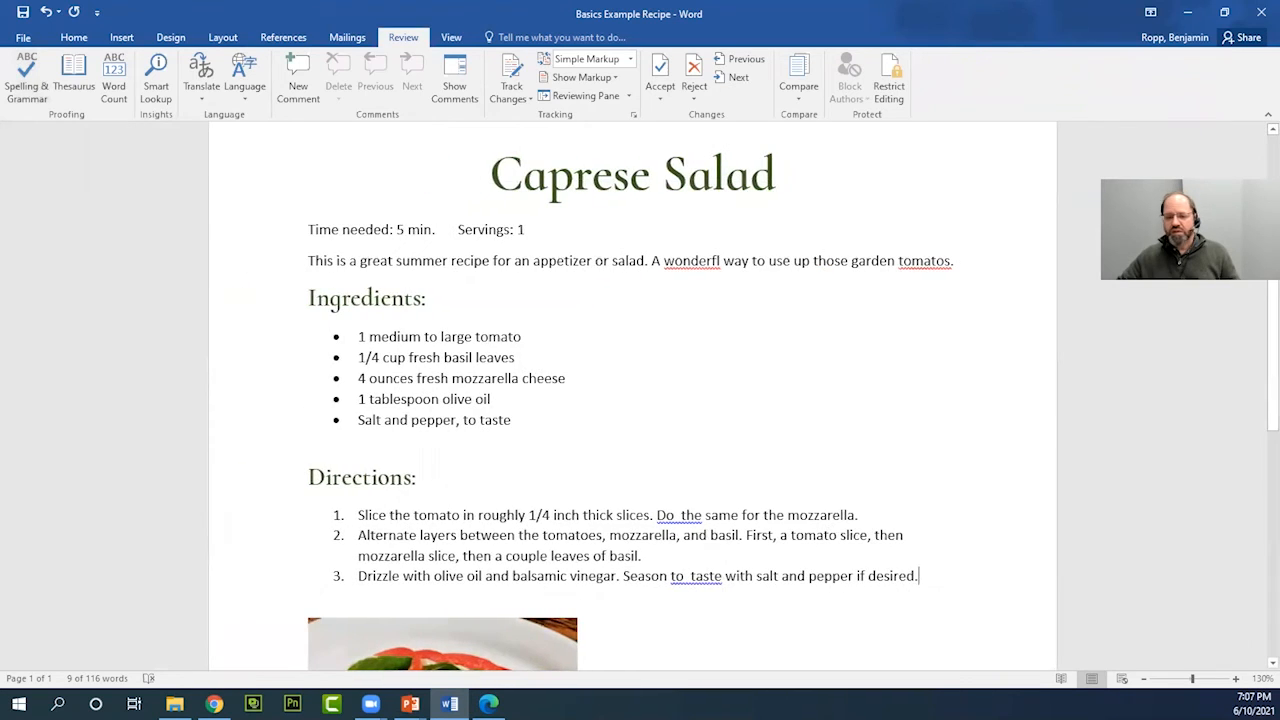
Run the Spelling & Grammar check from the document's beginning and correct the introduction's misspellings to "wonderful" and "tomatoes"
left_click(493, 174)
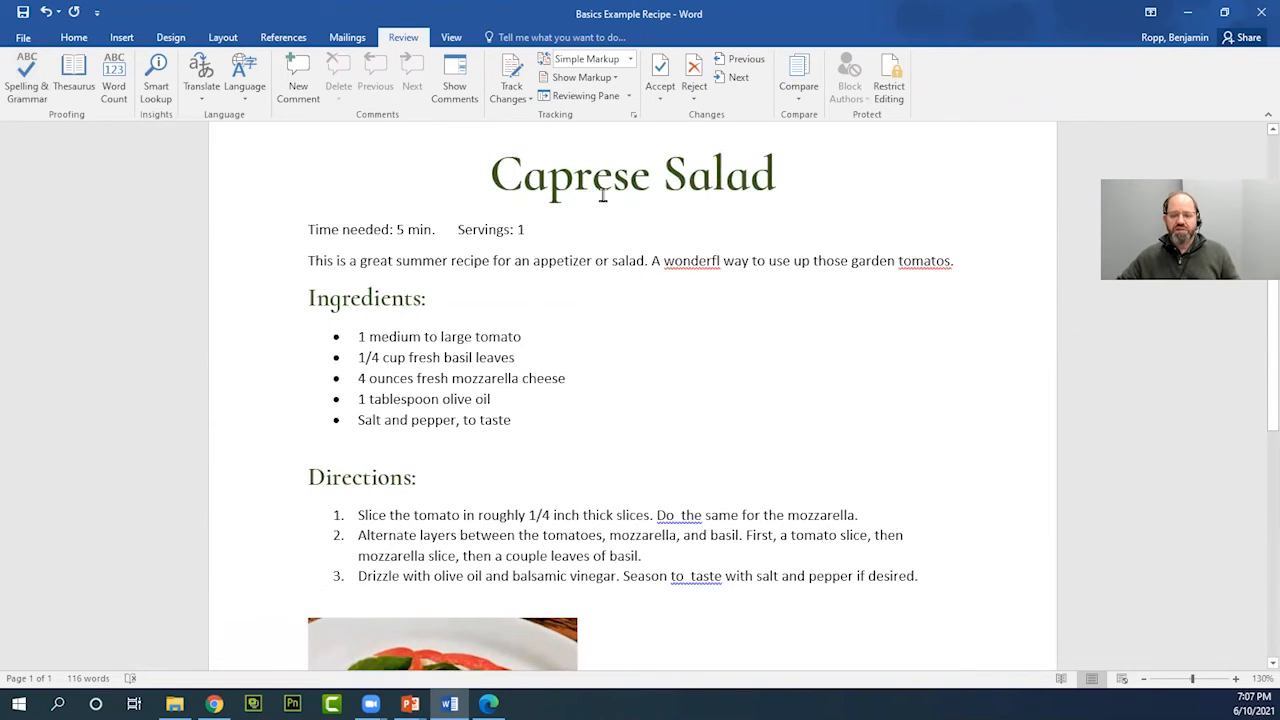
left_click(25, 78)
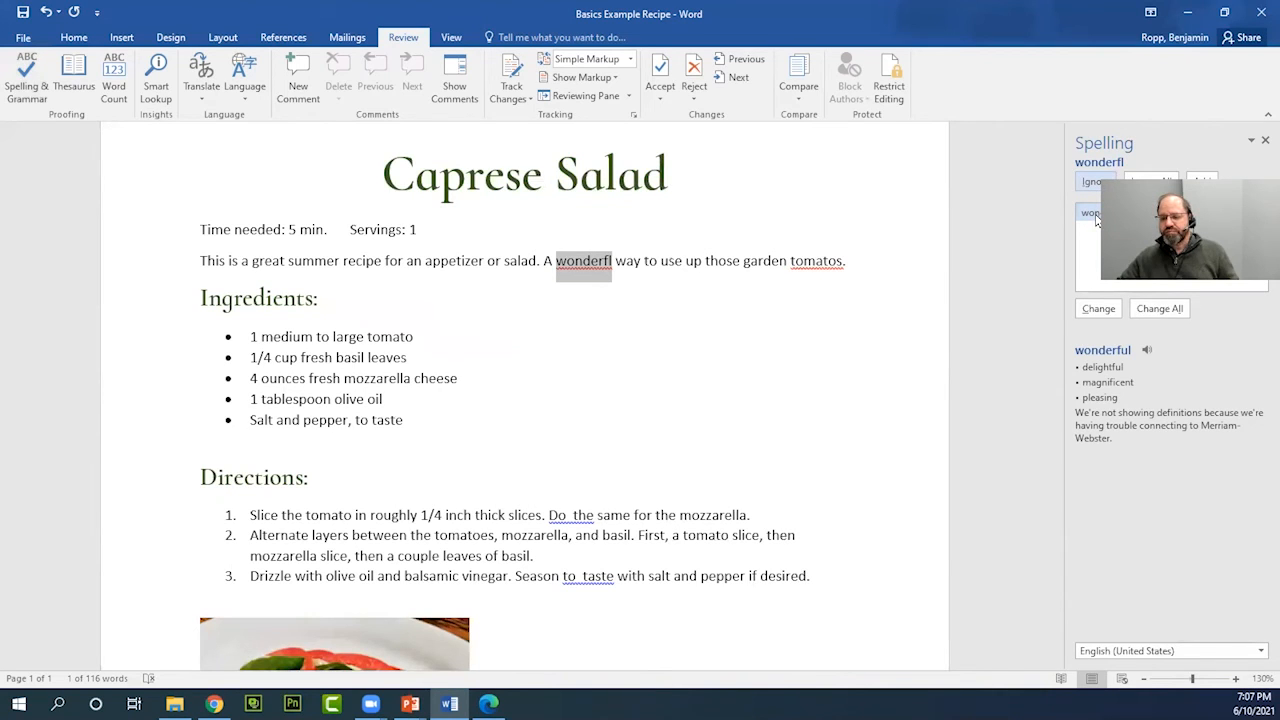
left_click(1098, 310)
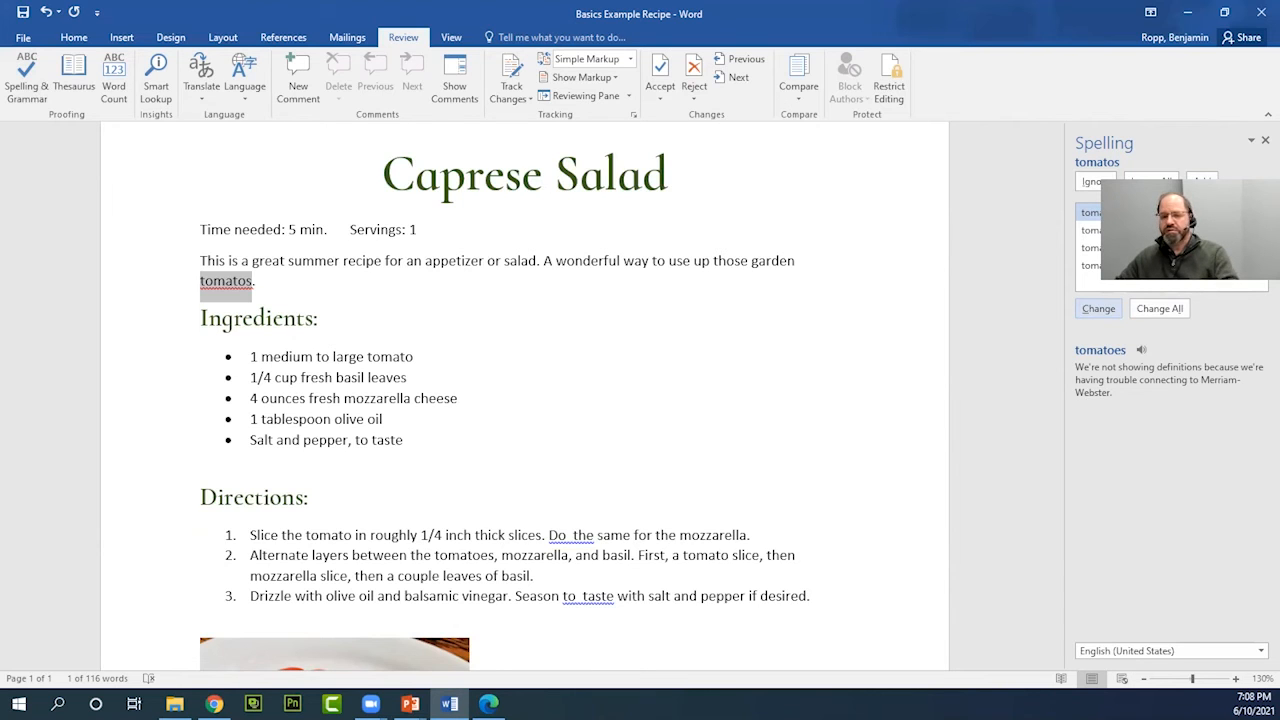
left_click(1098, 309)
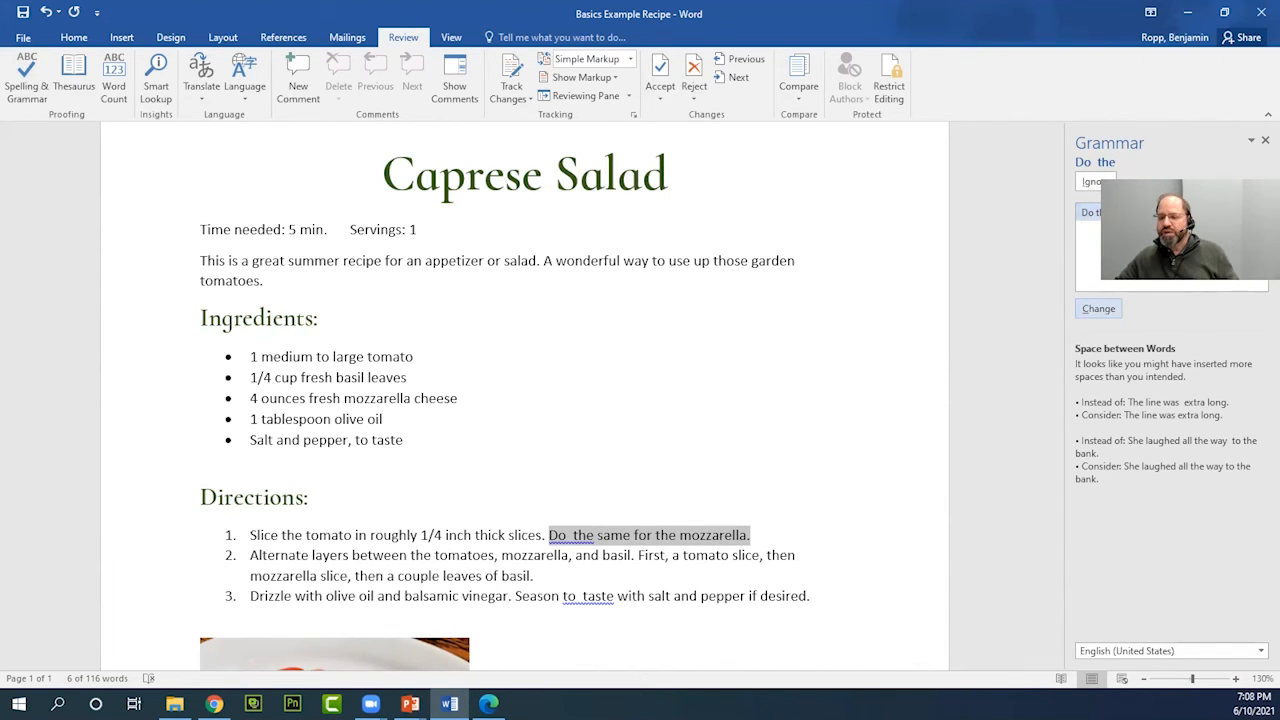
Accept the grammar suggestions "Do the" in the first direction and "to taste" in the third, and finish the check
left_click(1107, 313)
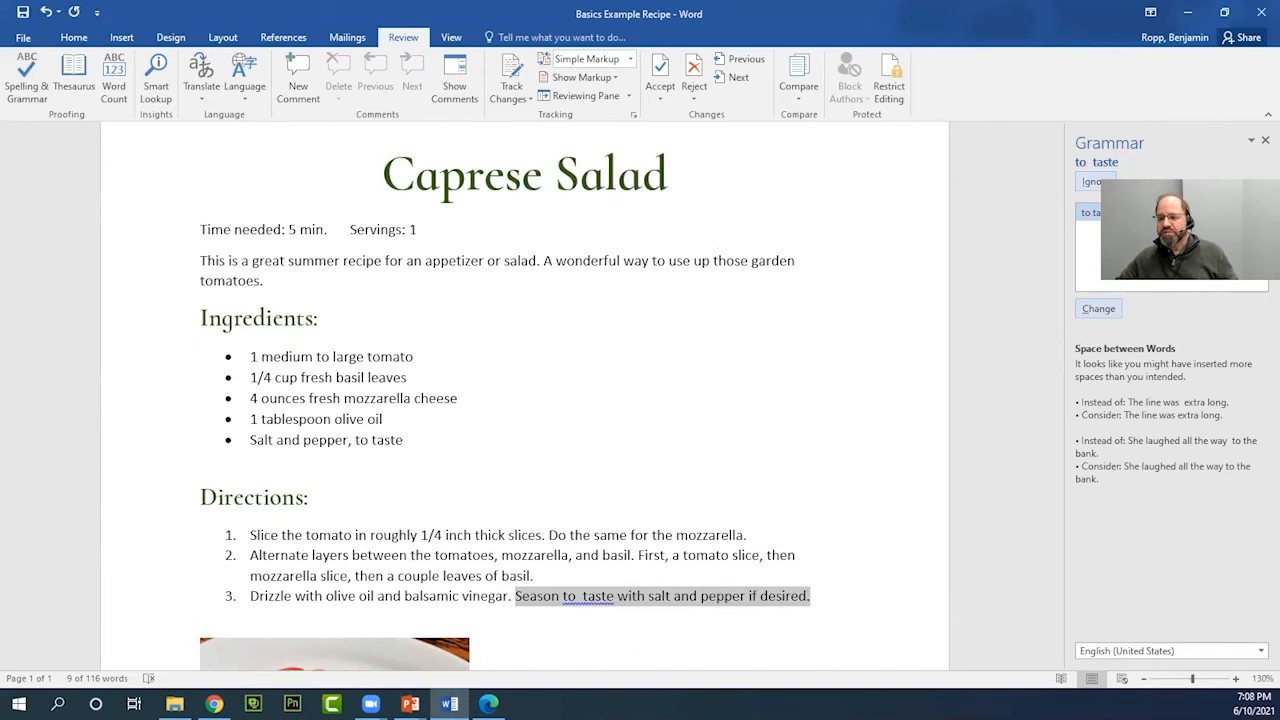
left_click(1110, 310)
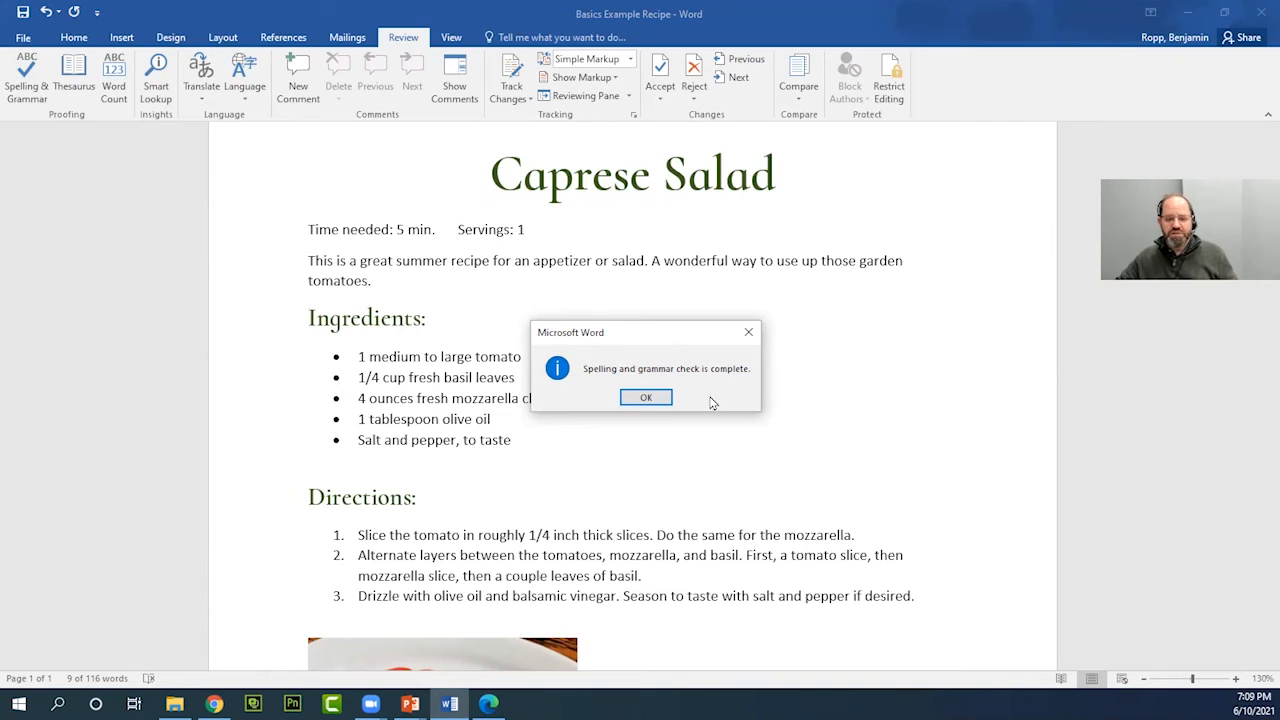
left_click(646, 398)
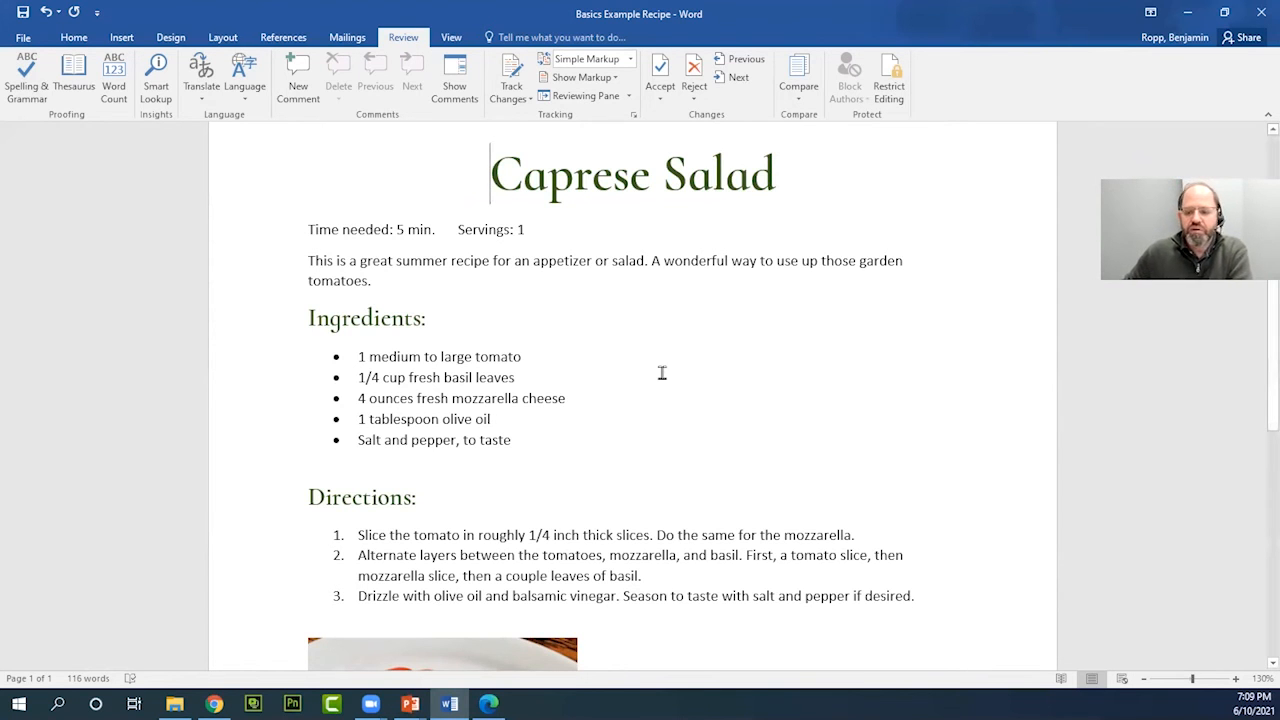
Apply the Narrow margin preset, 0.5" on all sides, to the recipe page
scroll(746, 435, "down", 5)
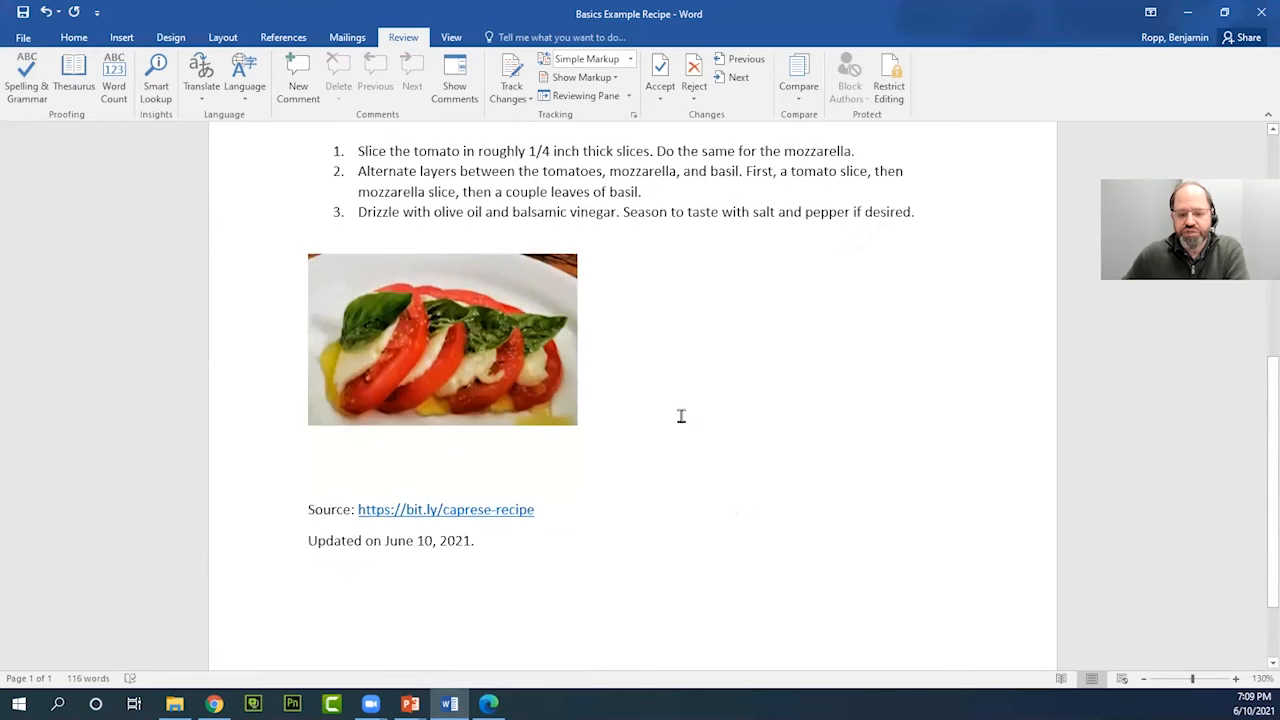
scroll(671, 417, "up", 5)
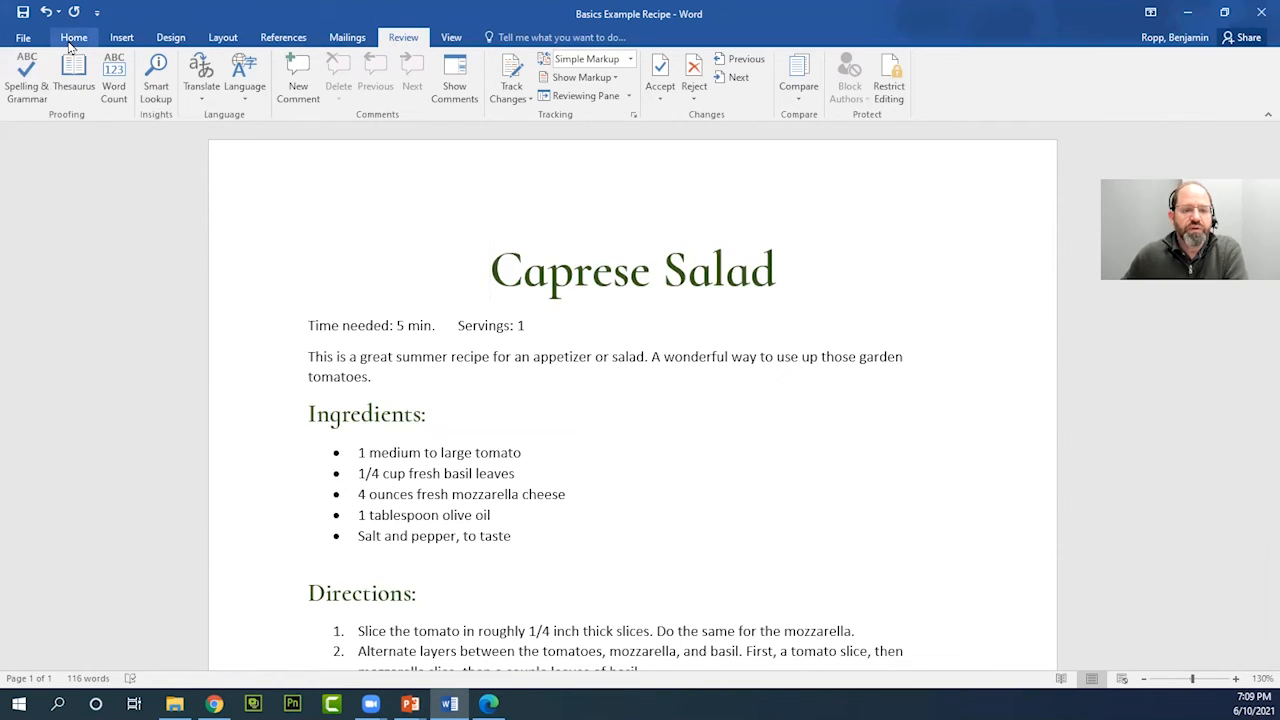
left_click(174, 41)
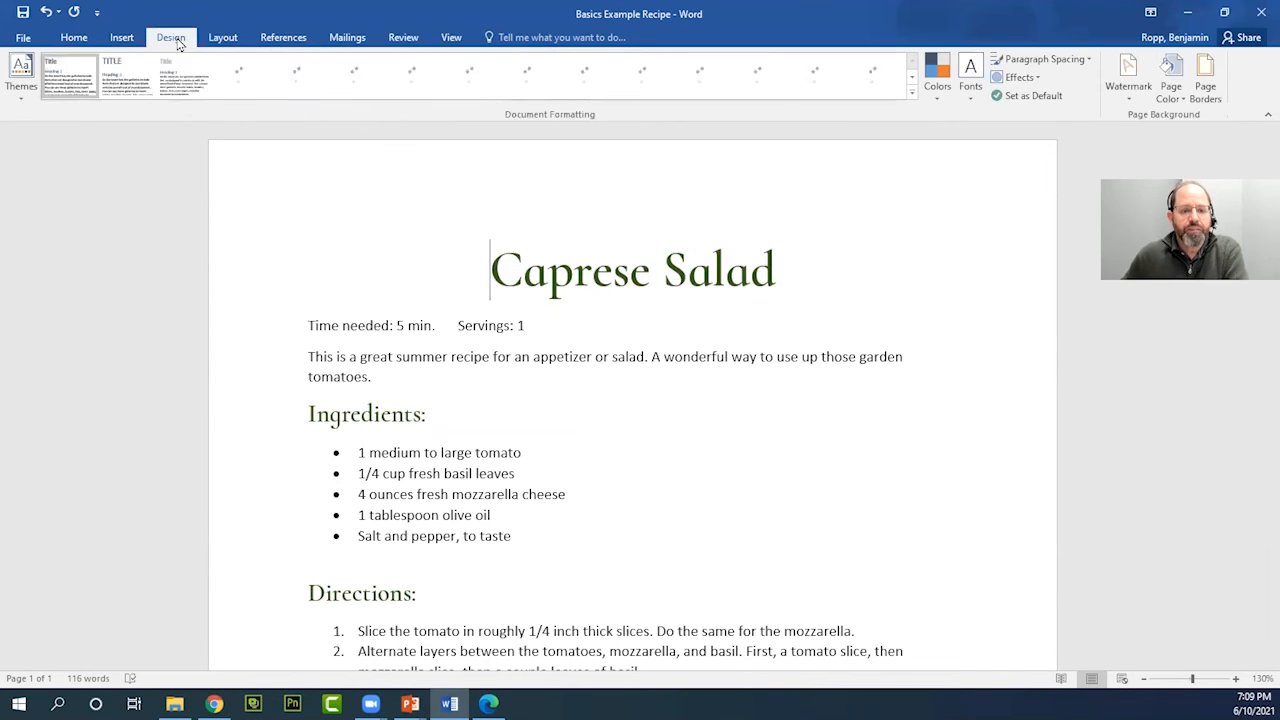
left_click(223, 40)
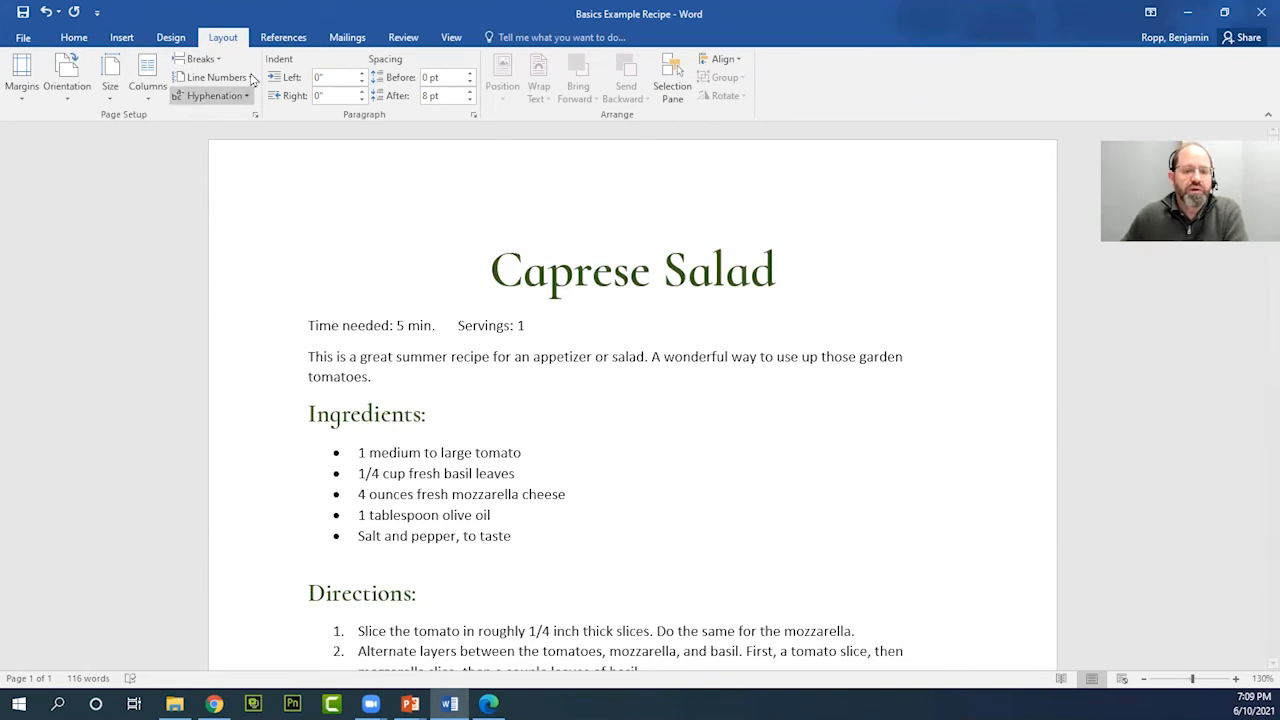
left_click(20, 76)
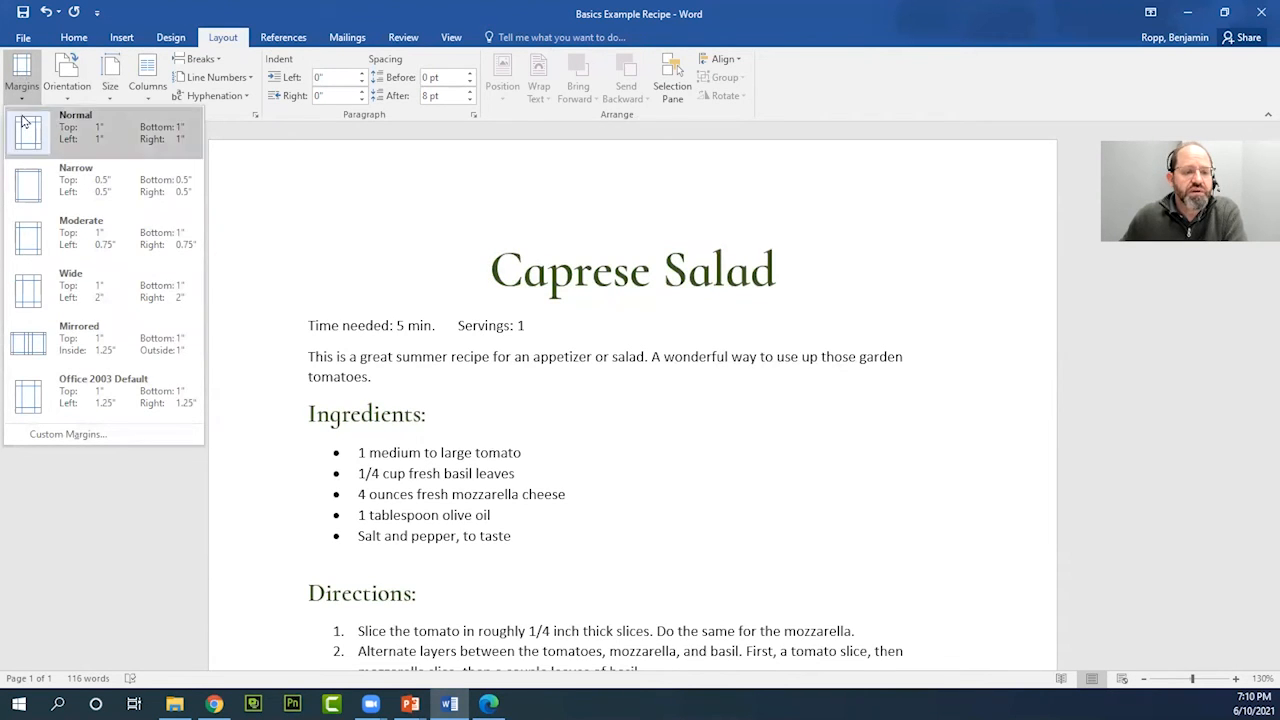
left_click(23, 101)
left_click(23, 101)
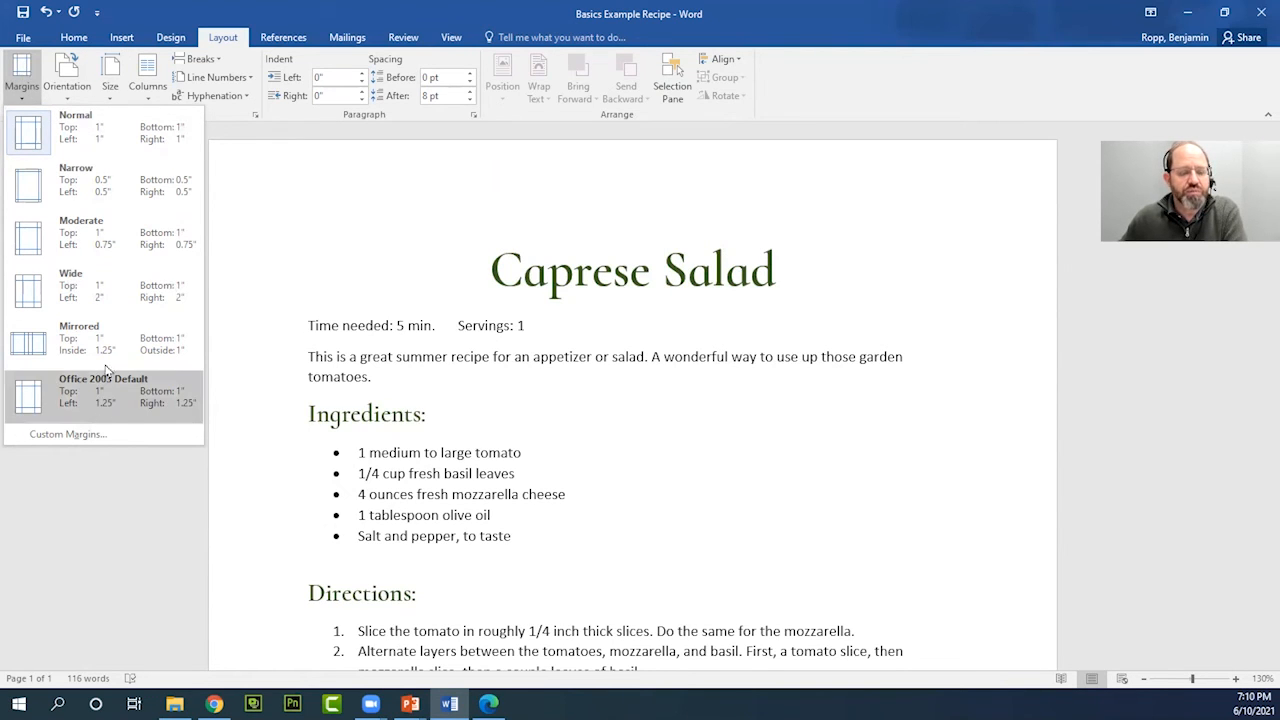
left_click(22, 68)
left_click(22, 68)
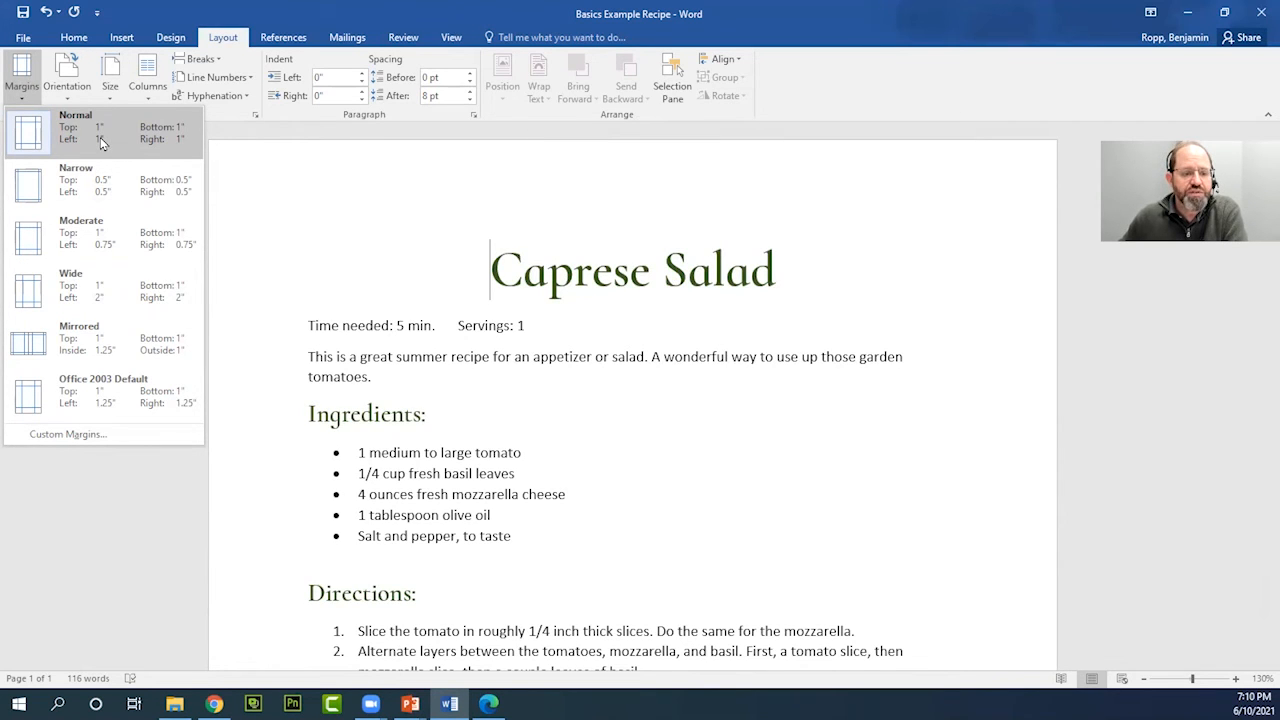
left_click(127, 196)
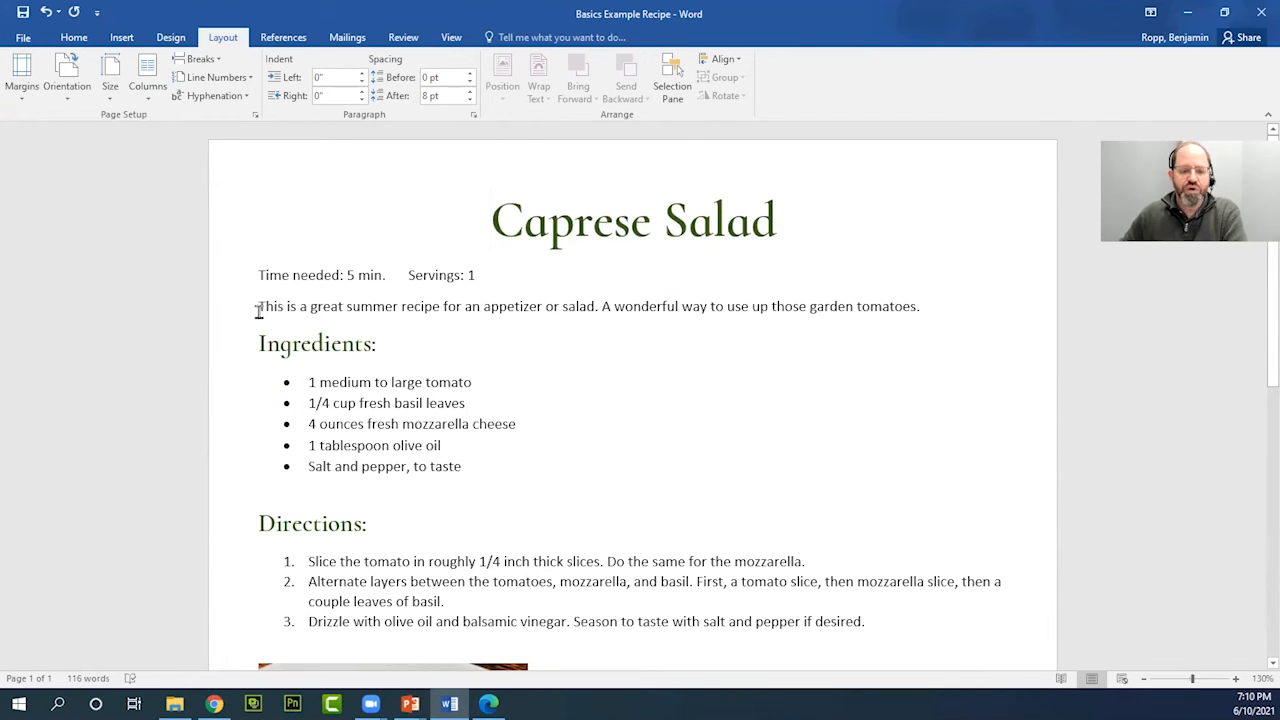
Apply the Moderate margin preset to the recipe, with 1" at top and bottom and 0.75" at the sides
scroll(818, 430, "down", 9)
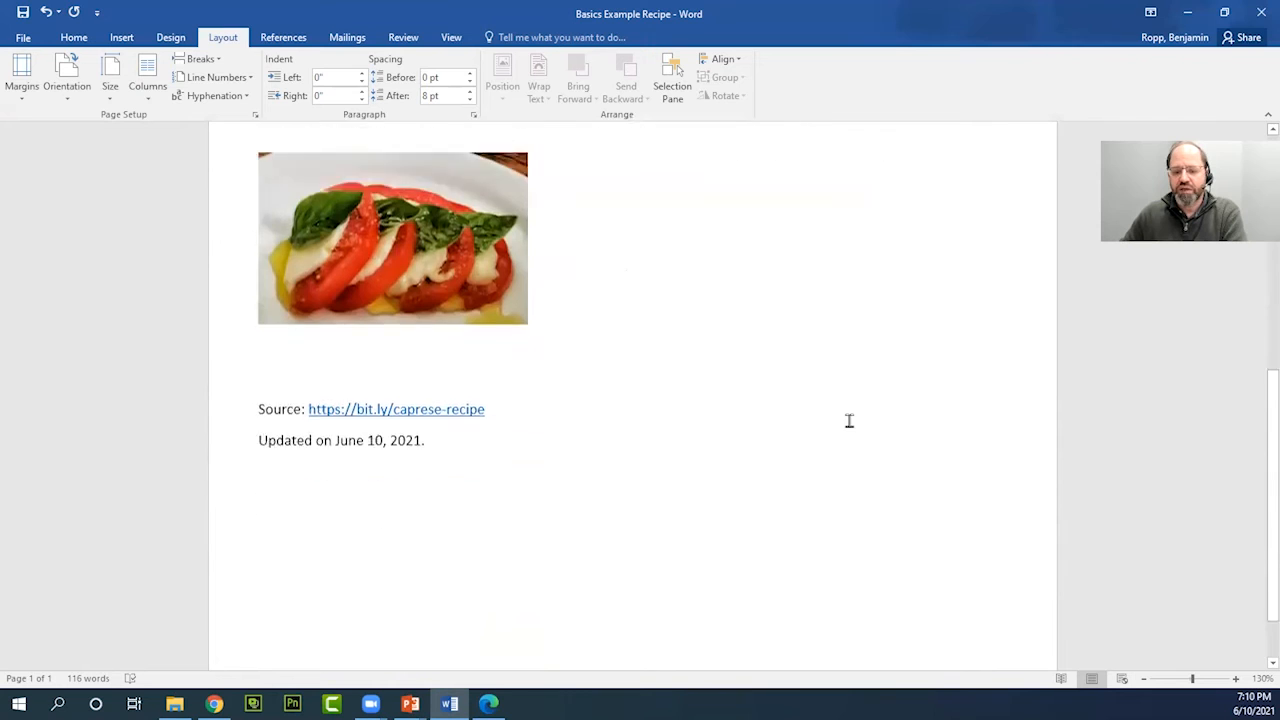
scroll(734, 600, "up", 9)
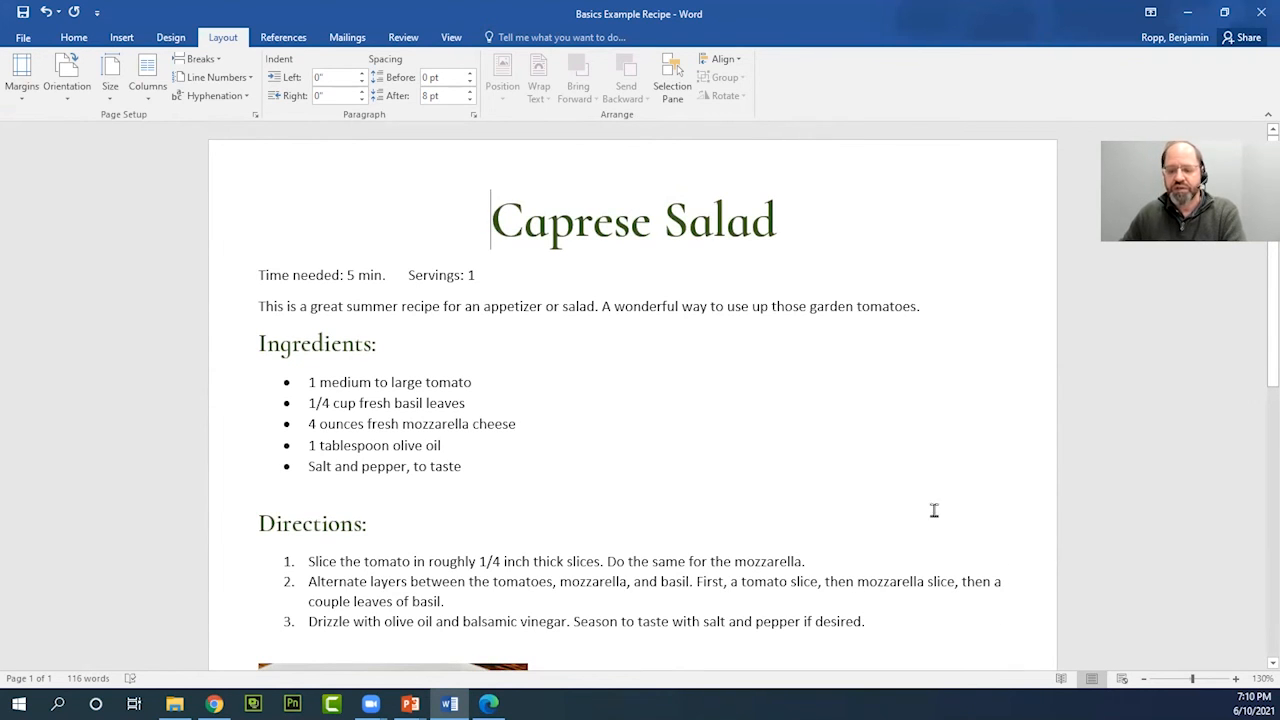
scroll(817, 526, "down", 5)
scroll(769, 489, "down", 3)
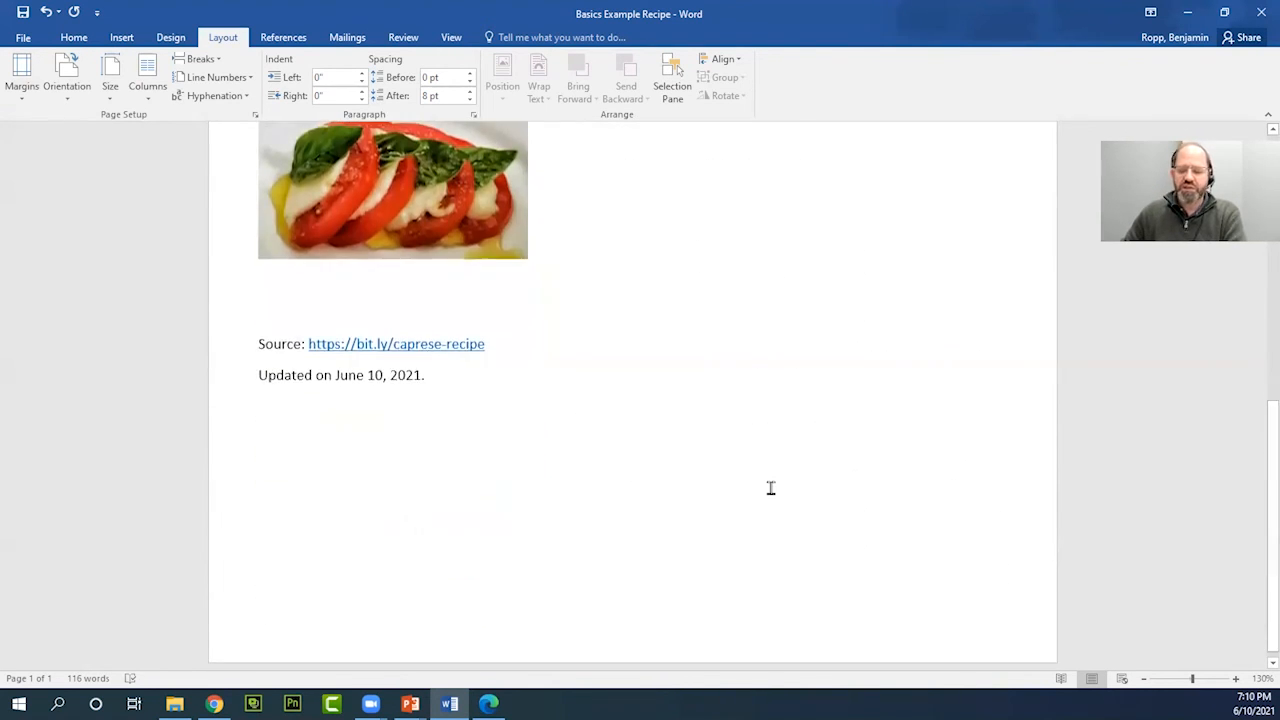
scroll(770, 488, "up", 4)
scroll(770, 488, "up", 4)
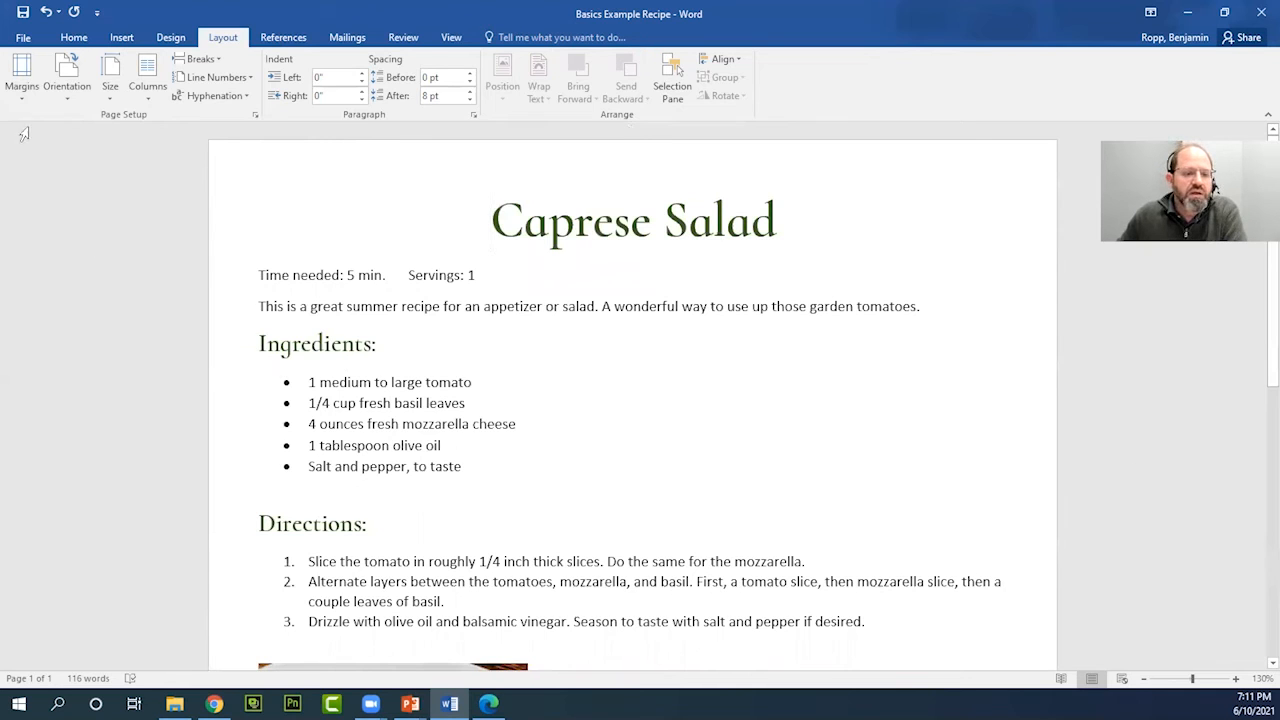
left_click(21, 82)
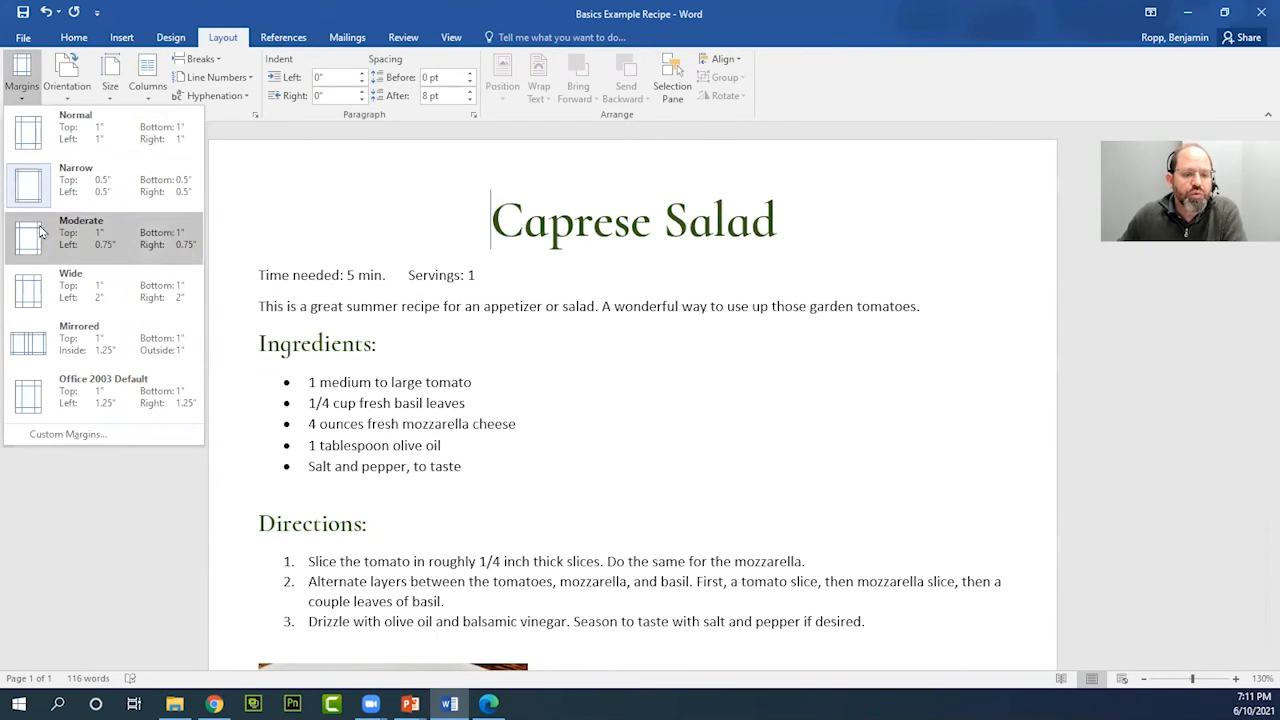
left_click(100, 258)
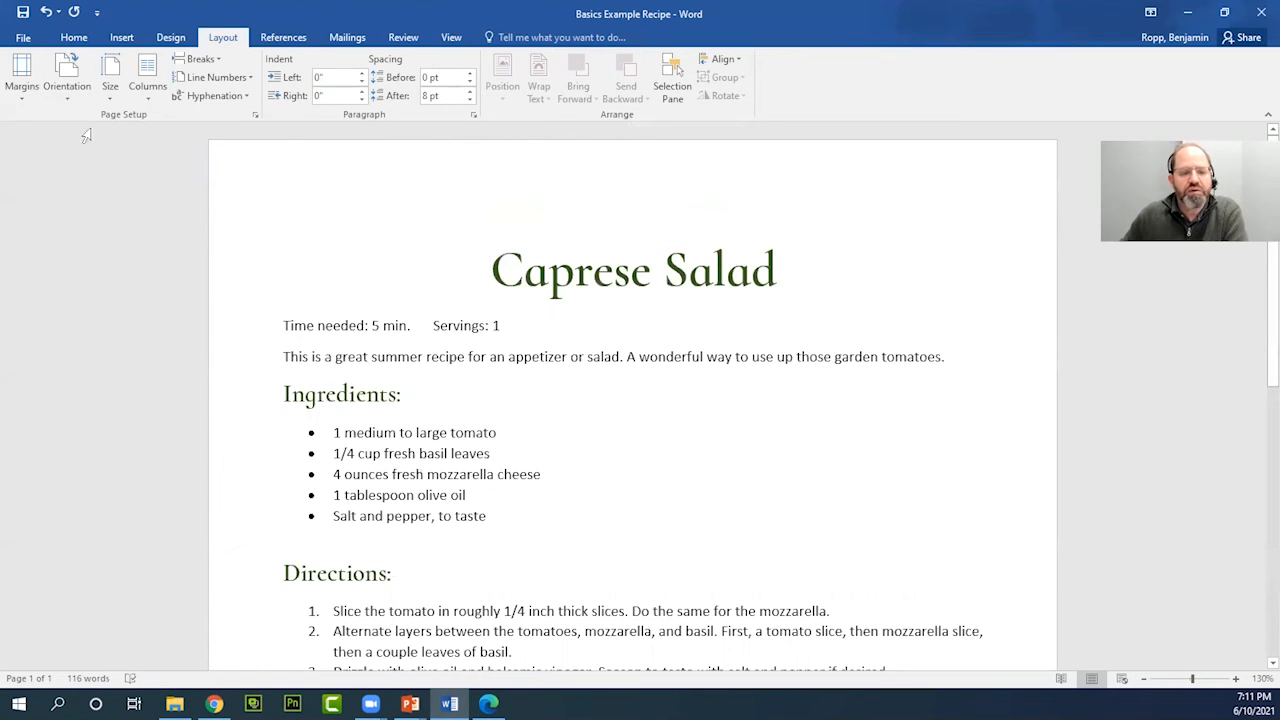
Review the page with its current margins and examine the custom margin settings in Page Setup without changing them
left_click(28, 97)
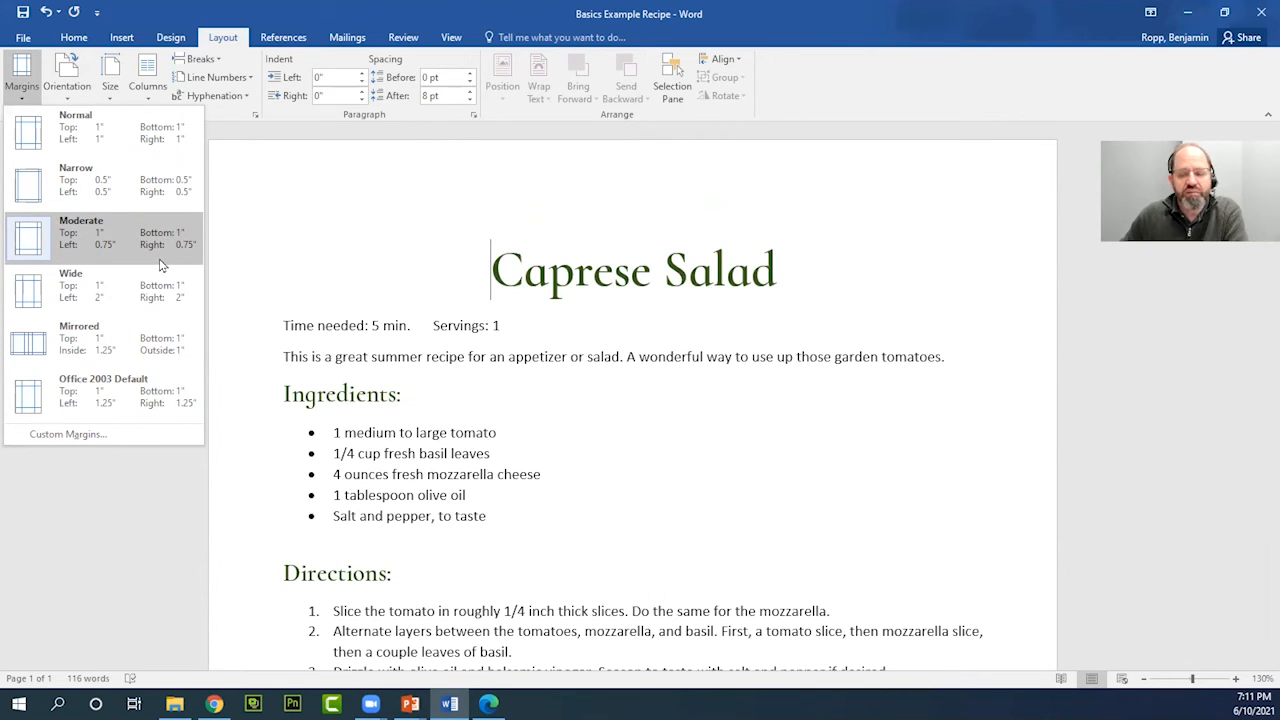
left_click(691, 469)
scroll(645, 480, "down", 8)
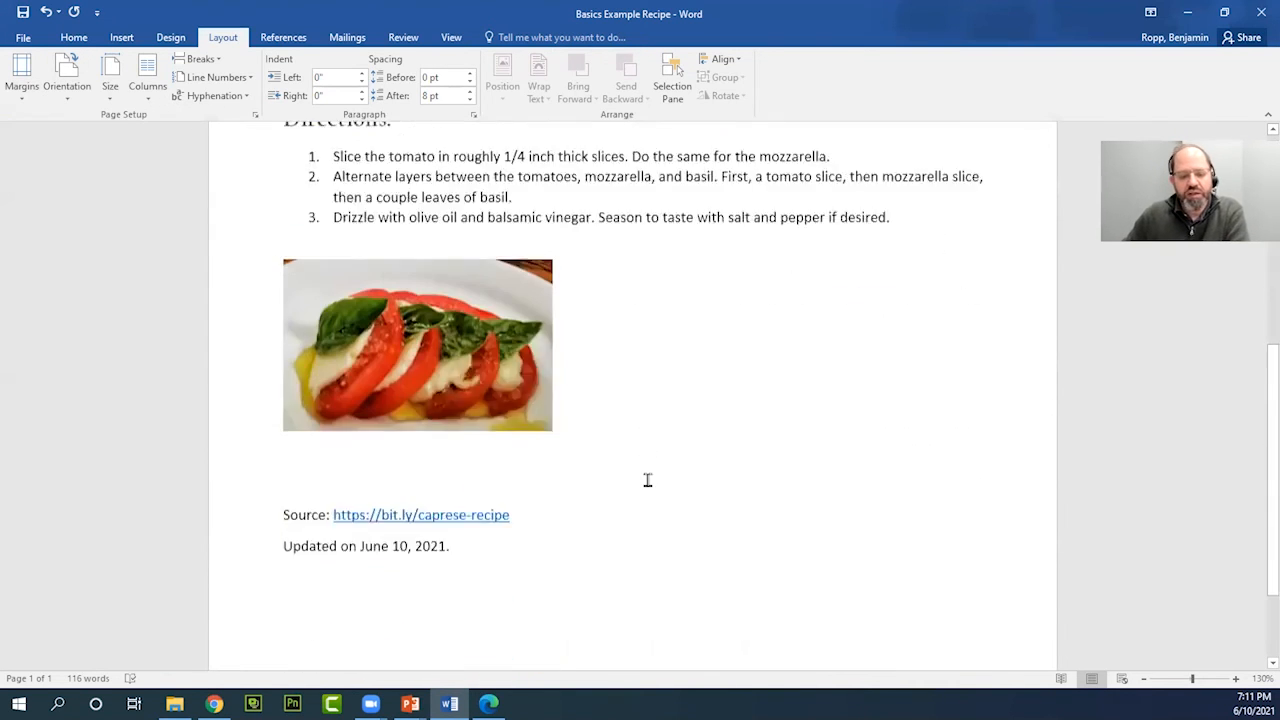
scroll(647, 480, "down", 3)
scroll(646, 480, "up", 10)
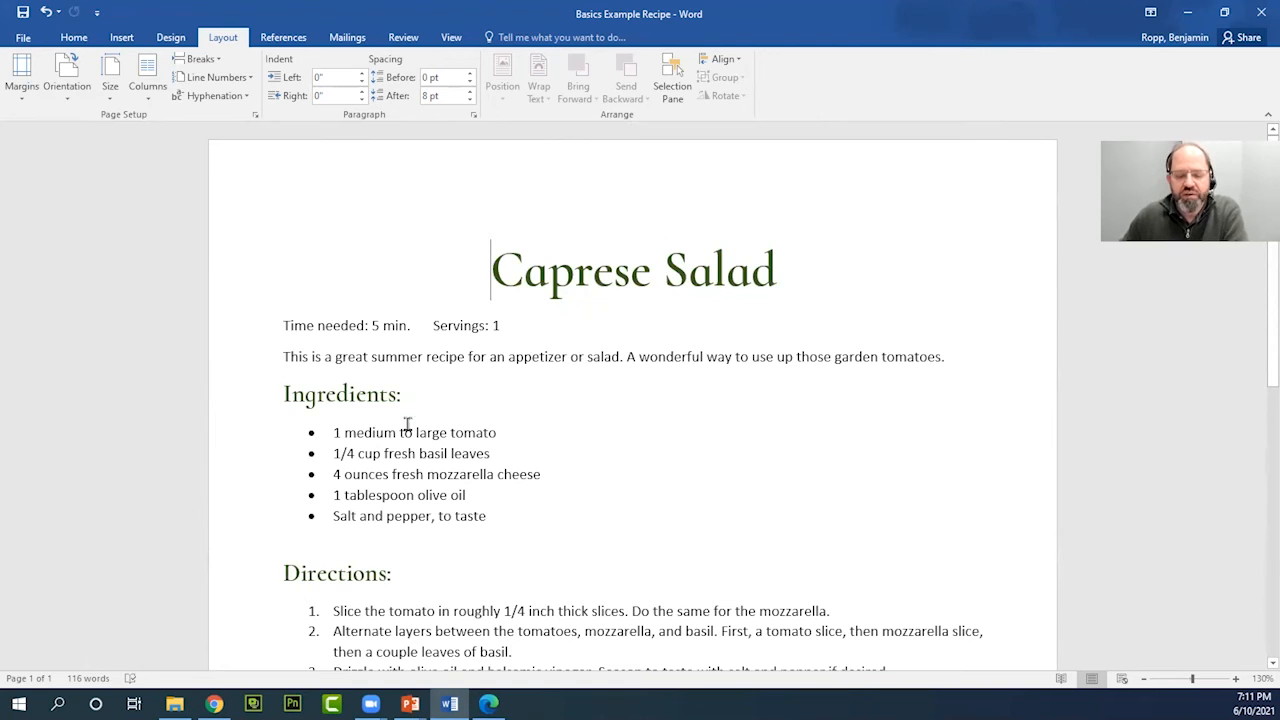
left_click(22, 92)
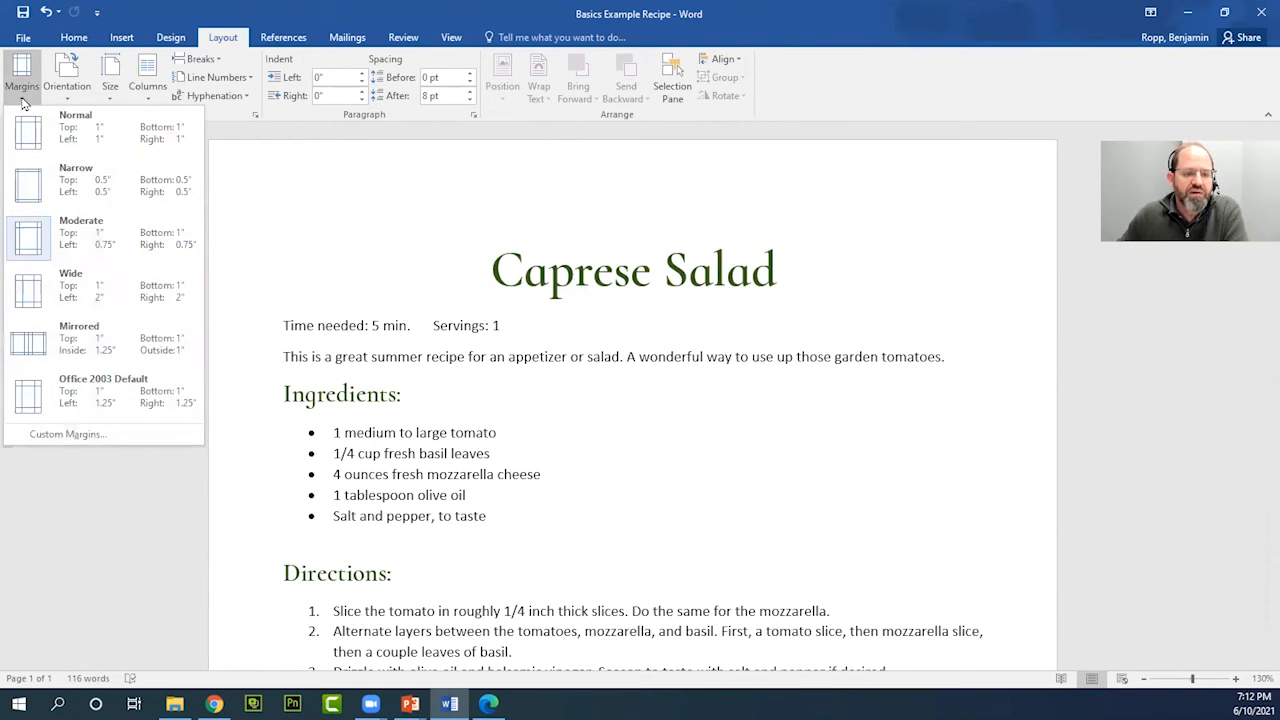
left_click(67, 435)
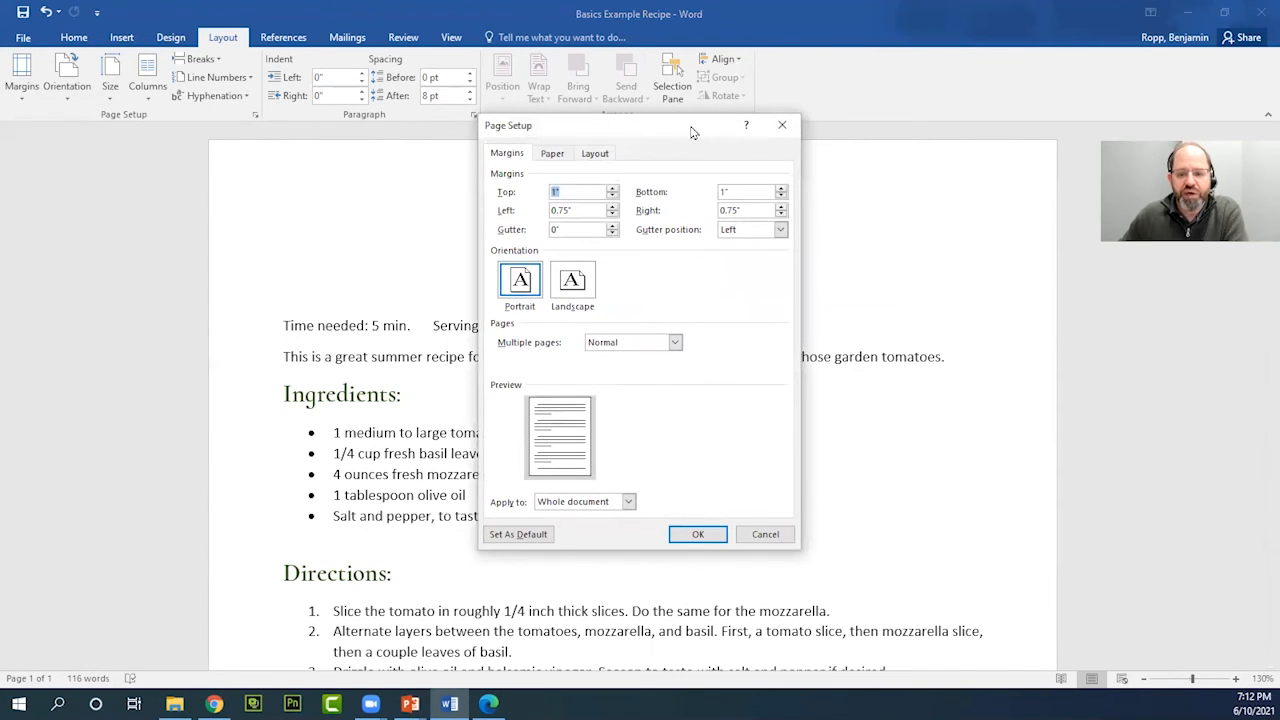
left_click_drag(665, 133, 882, 146)
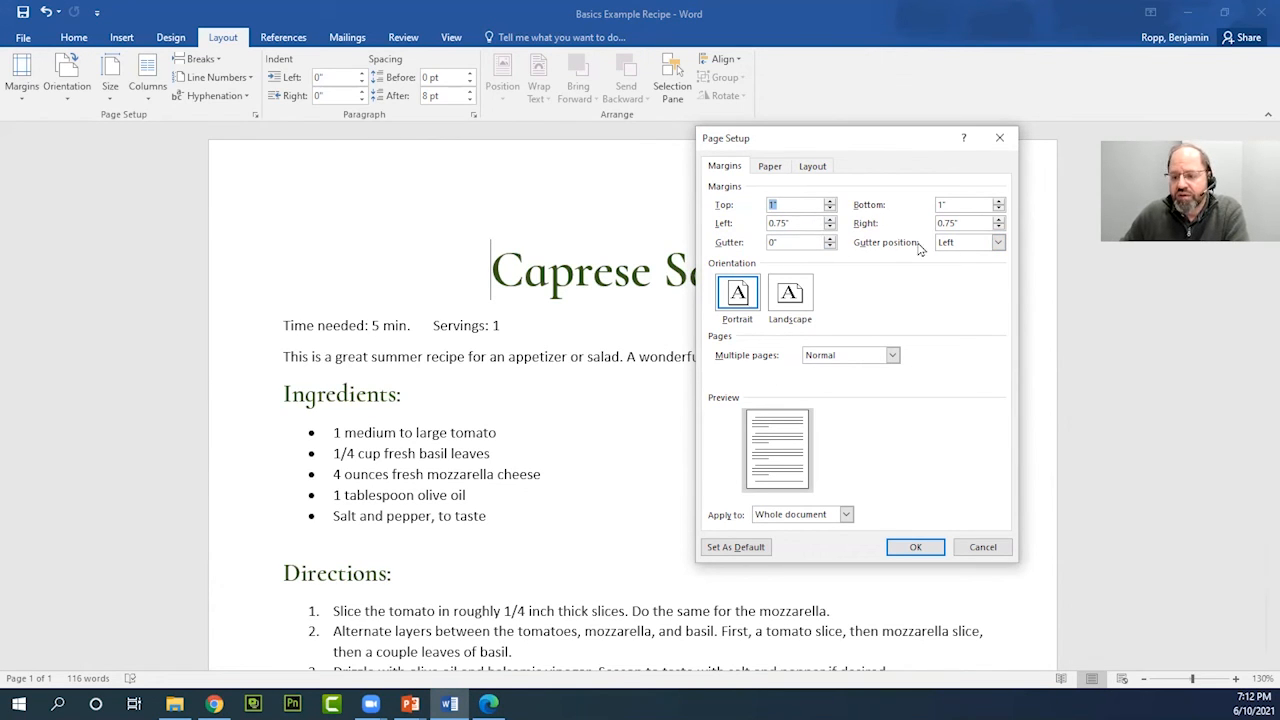
left_click(983, 548)
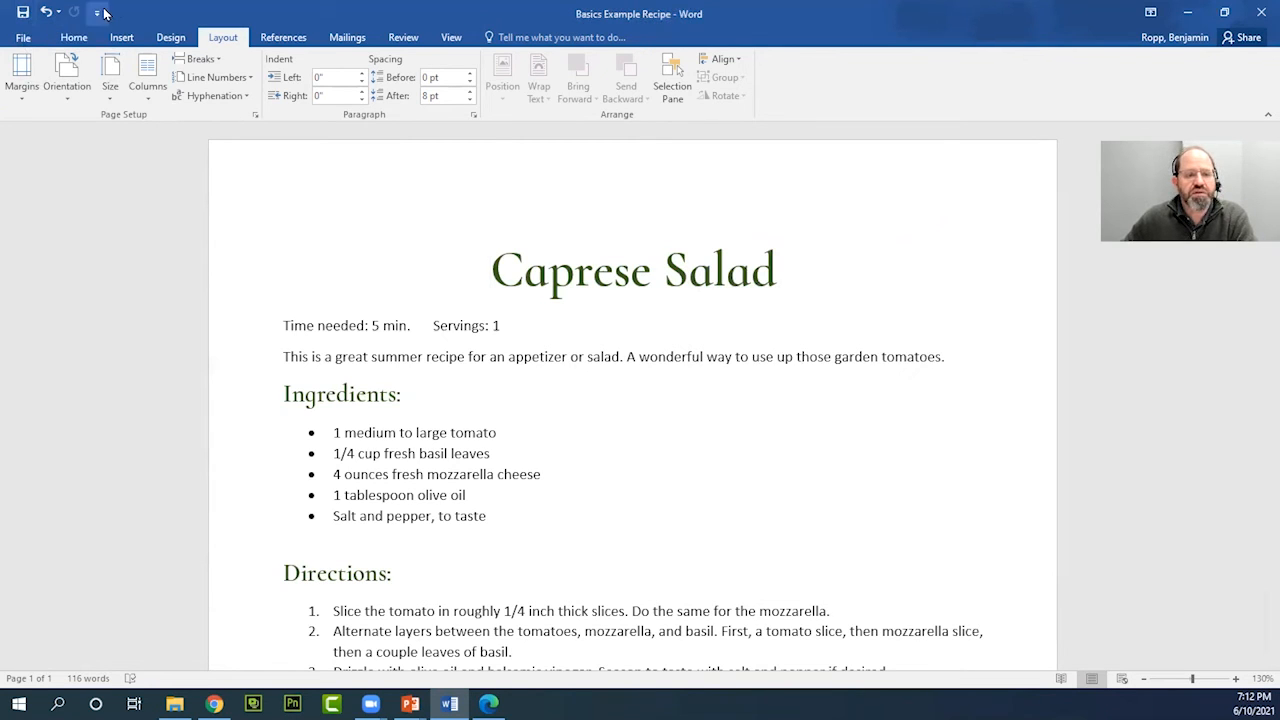
Start saving the recipe under a new name and choose the Documents folder on this PC as its location
left_click(24, 38)
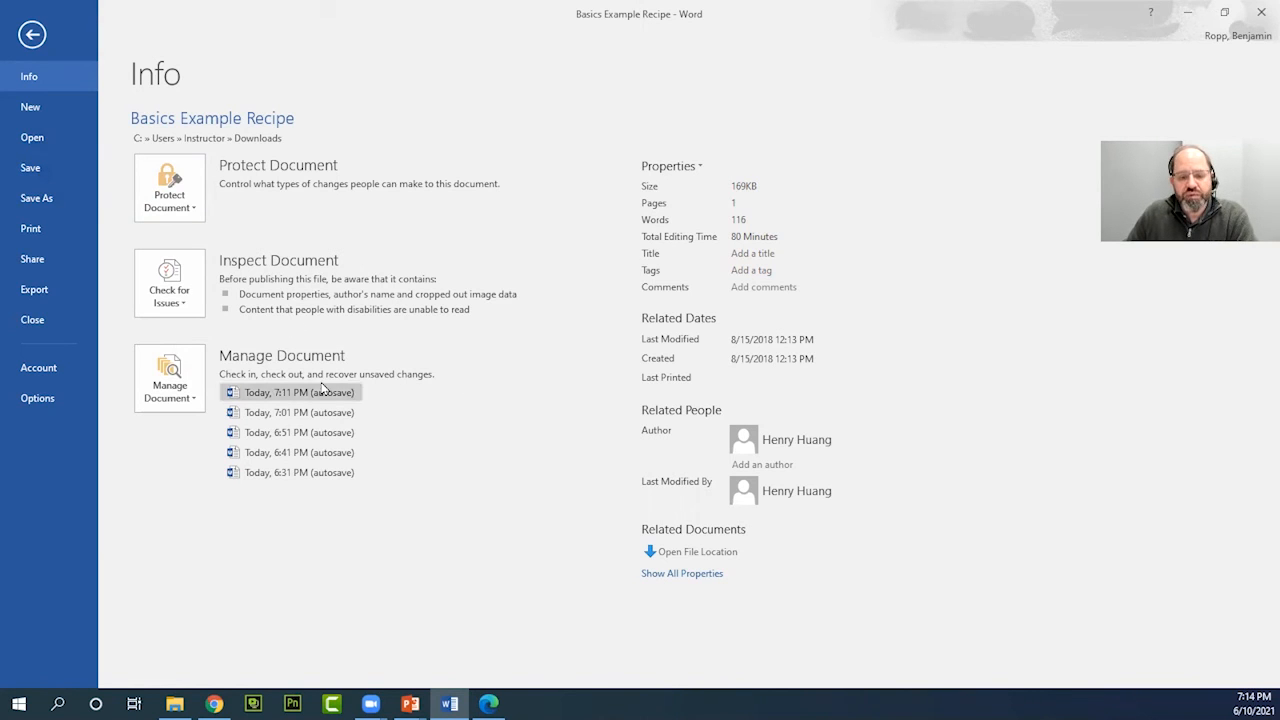
left_click(42, 199)
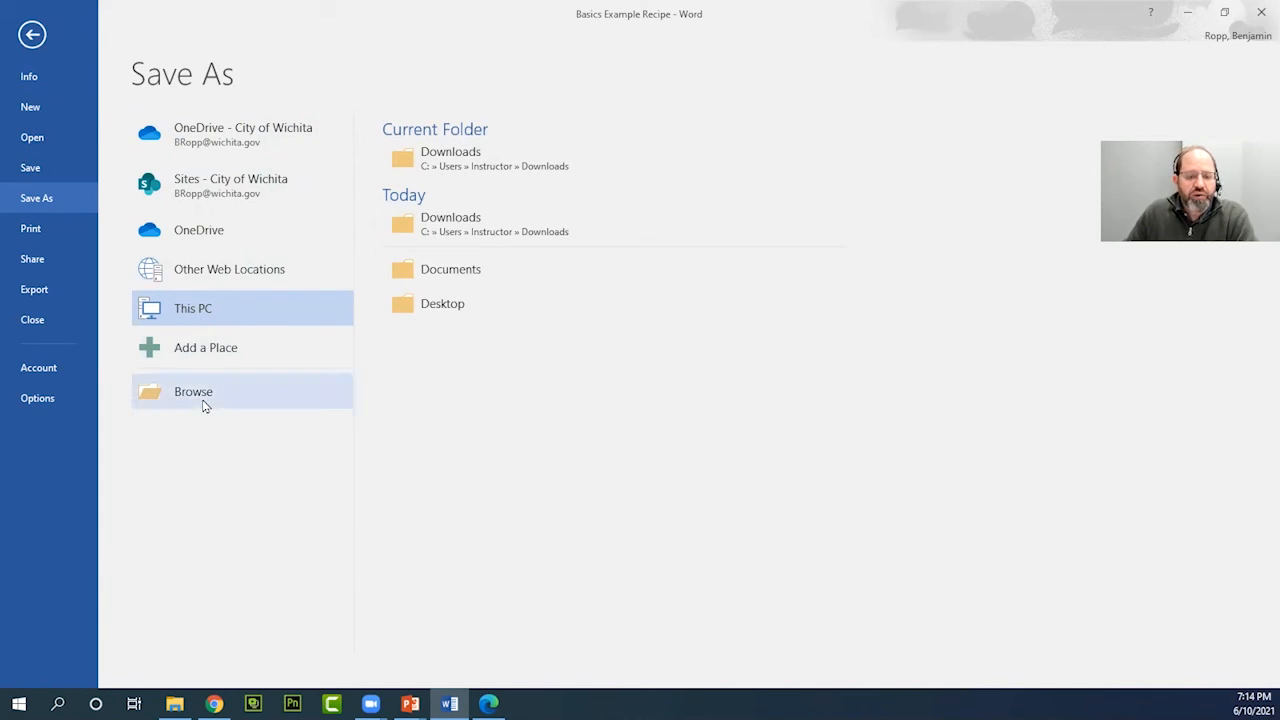
left_click(213, 314)
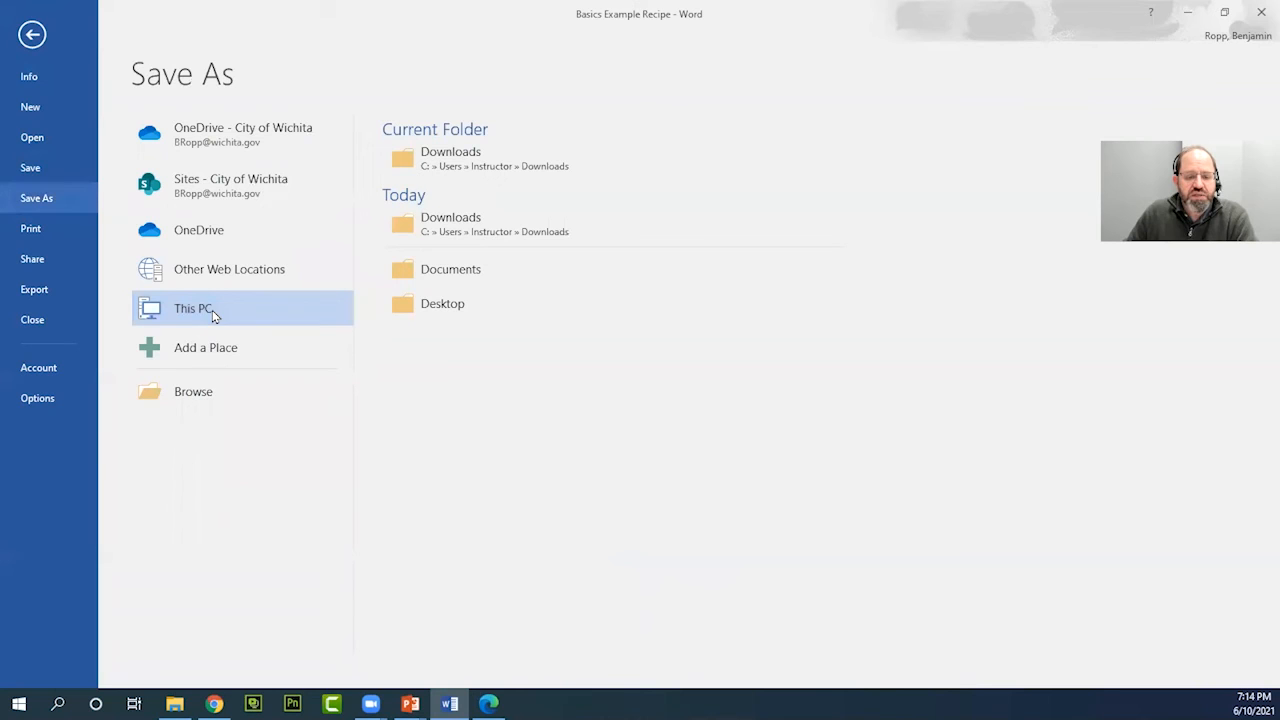
left_click(186, 393)
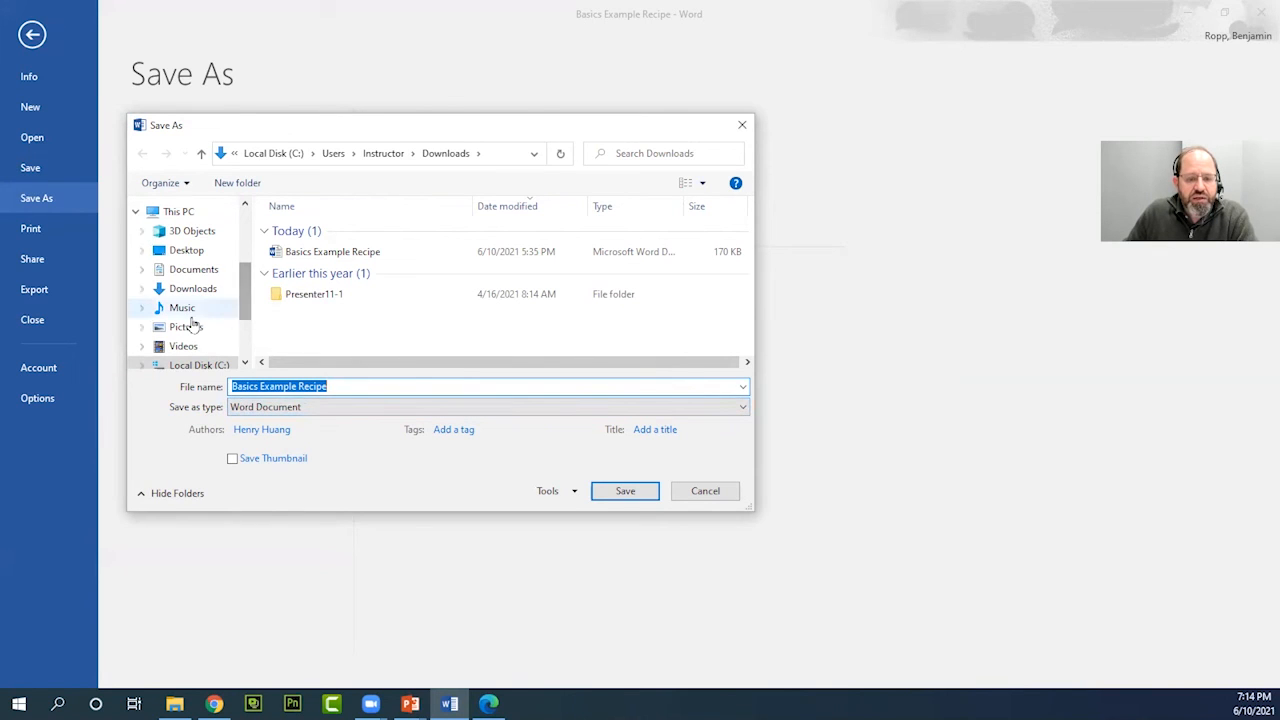
left_click(196, 272)
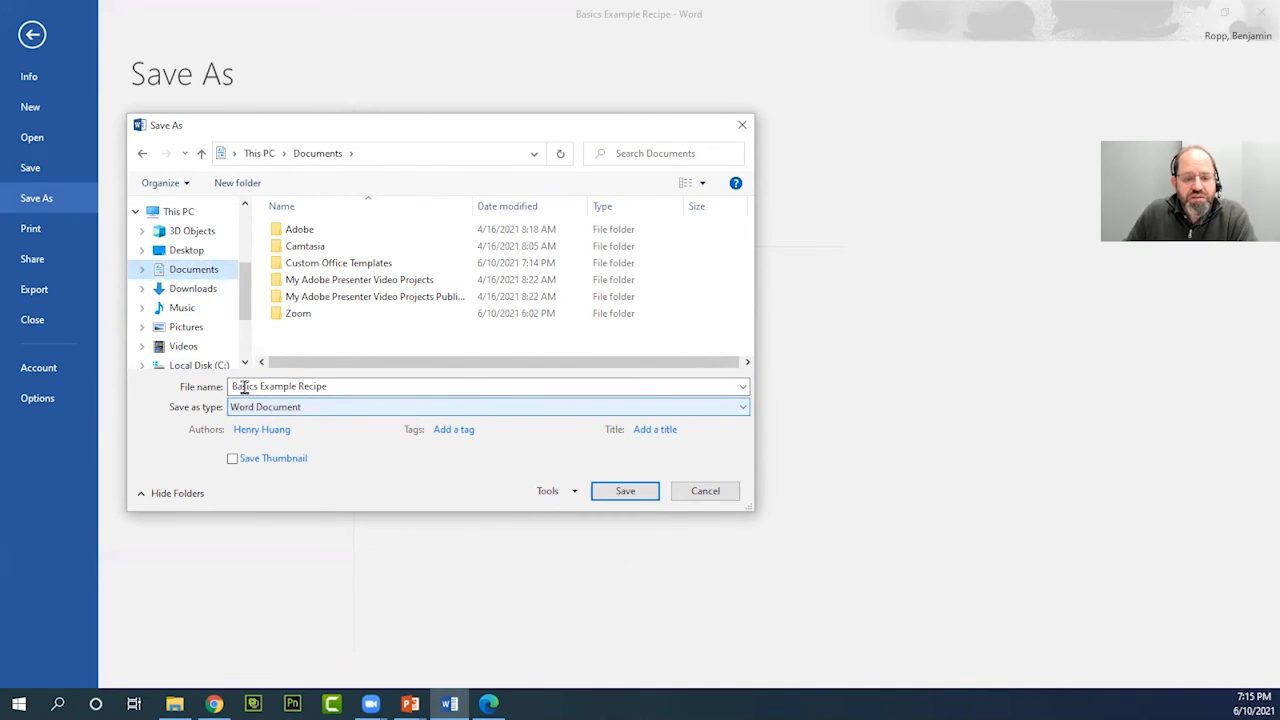
Append "copy" to the end of the proposed file name
left_click(347, 387)
left_click(353, 387)
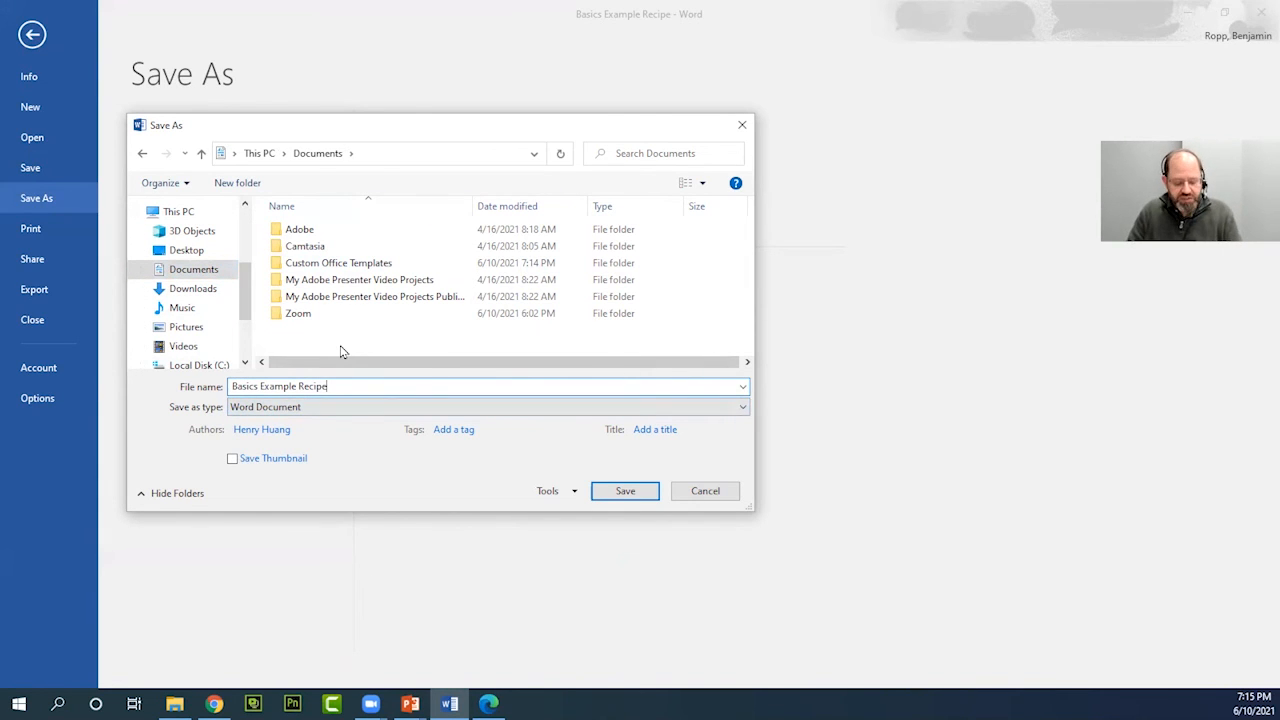
type("copy")
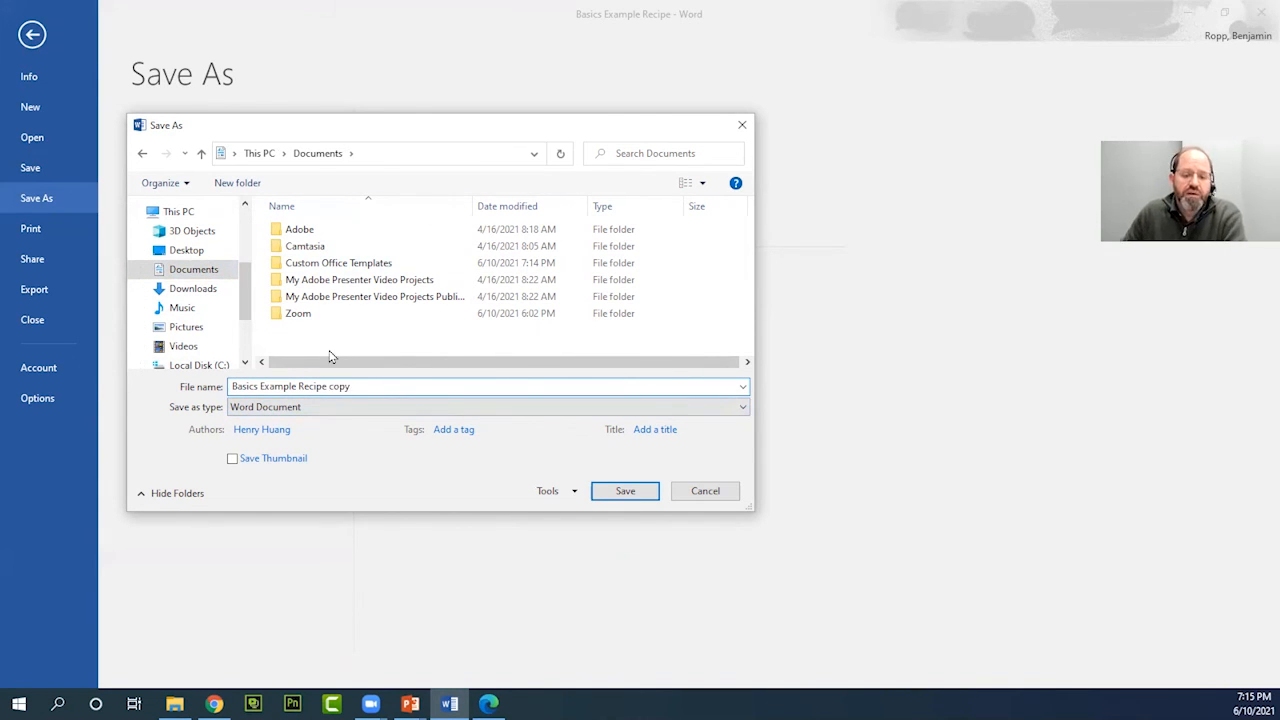
Save the recipe as Basics Example Recipe 6-10-21 in the Documents folder, and save that new file once more
double_click(338, 386)
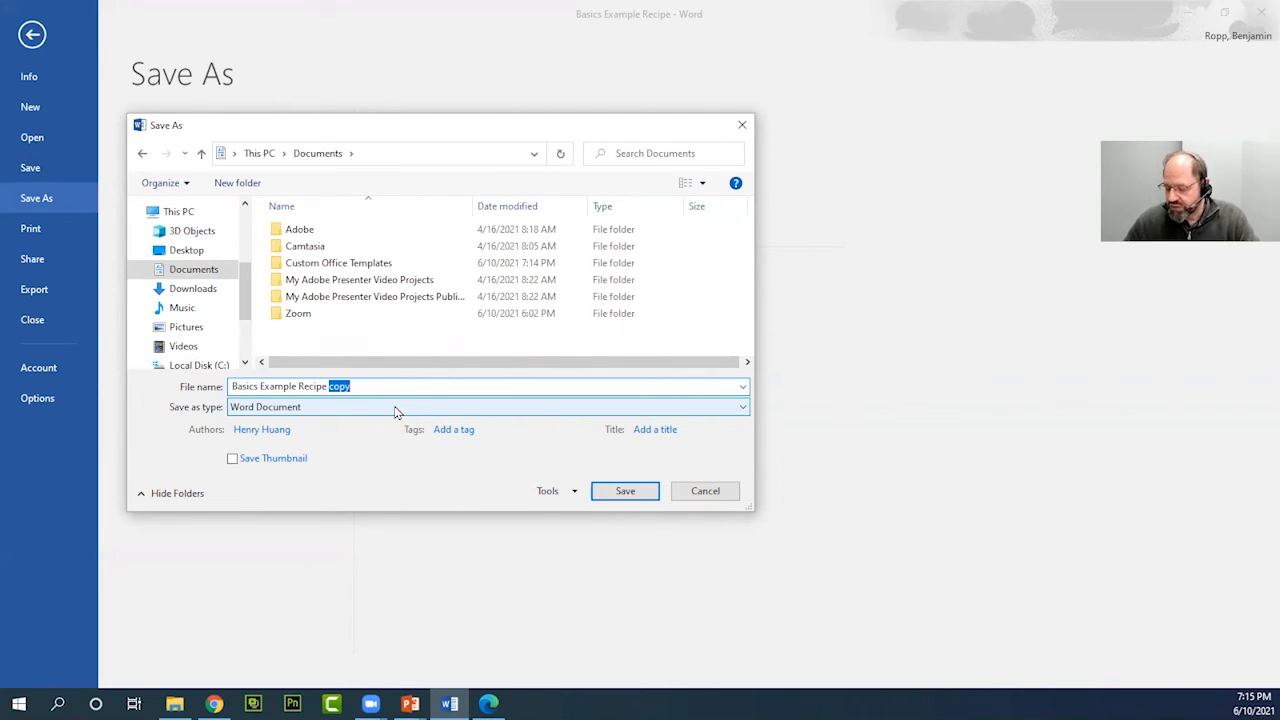
type("/")
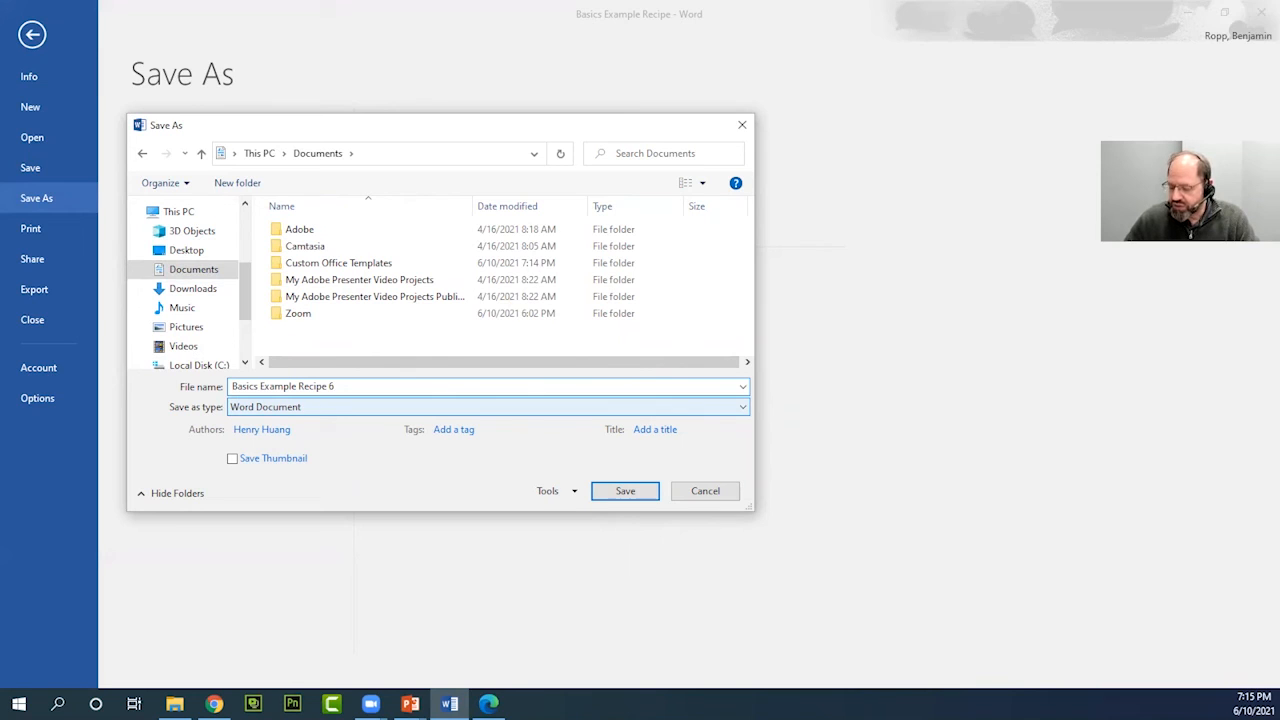
type("-10-21")
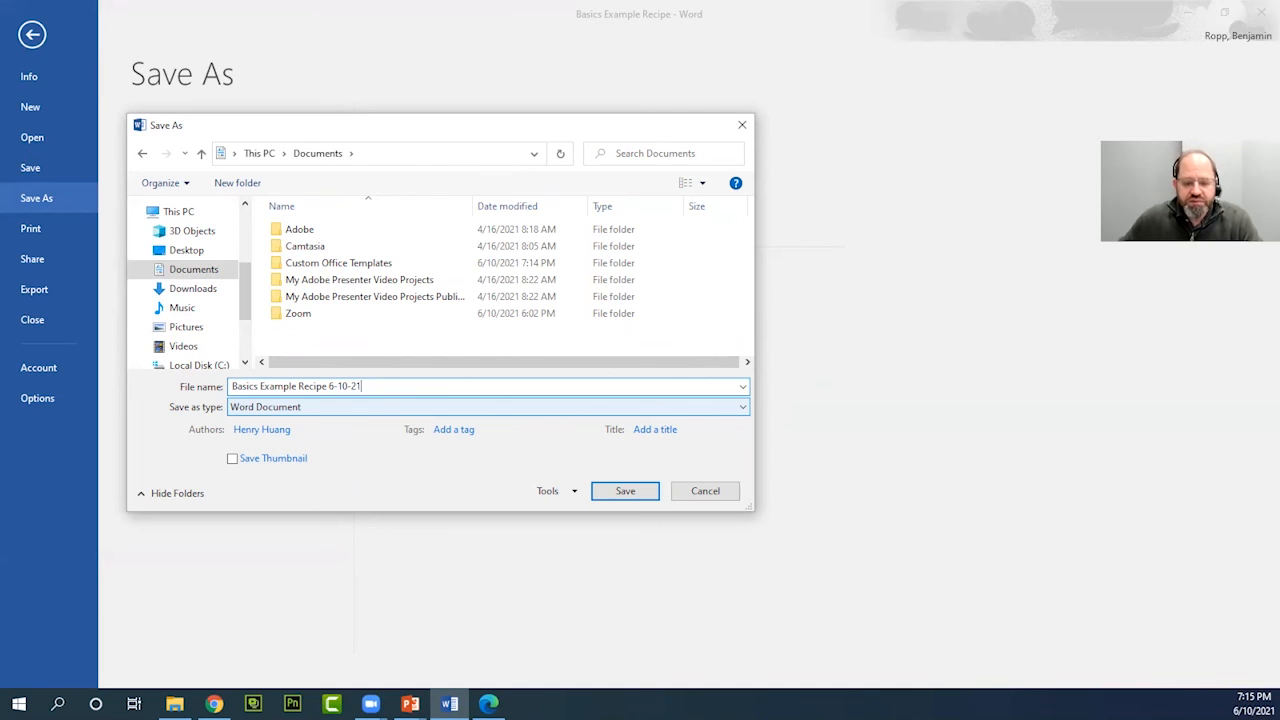
left_click(648, 498)
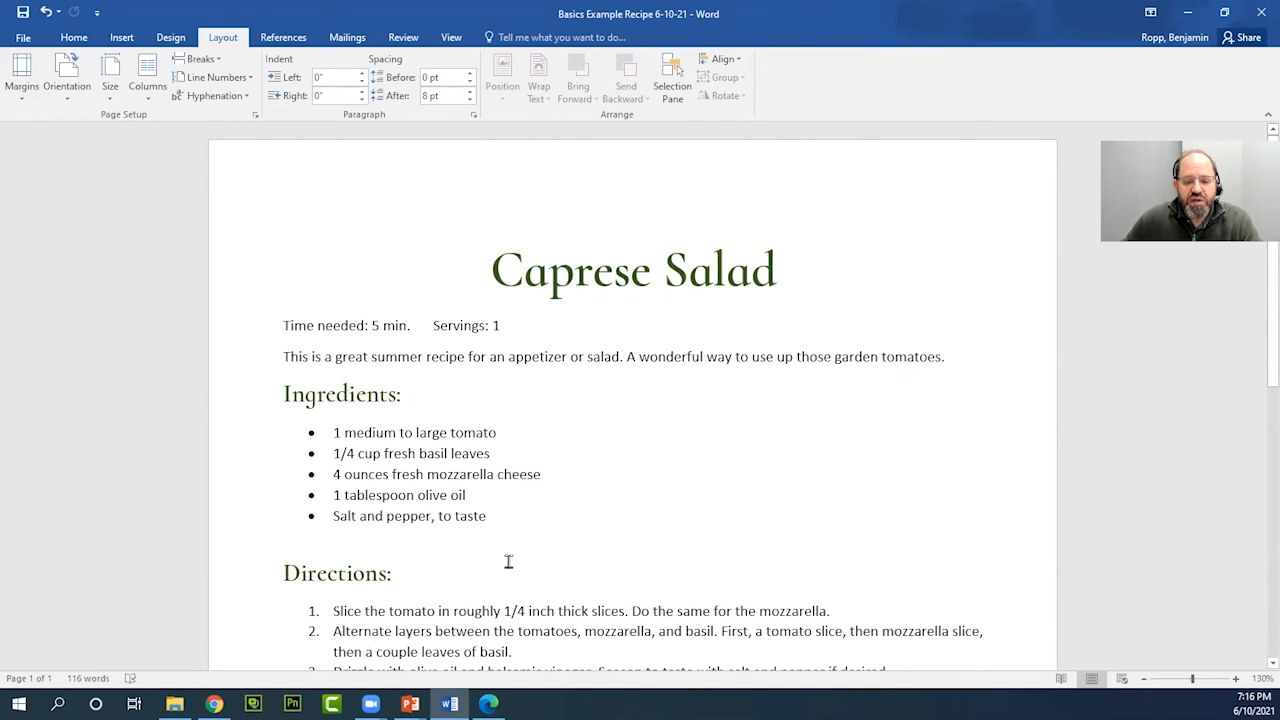
left_click(26, 40)
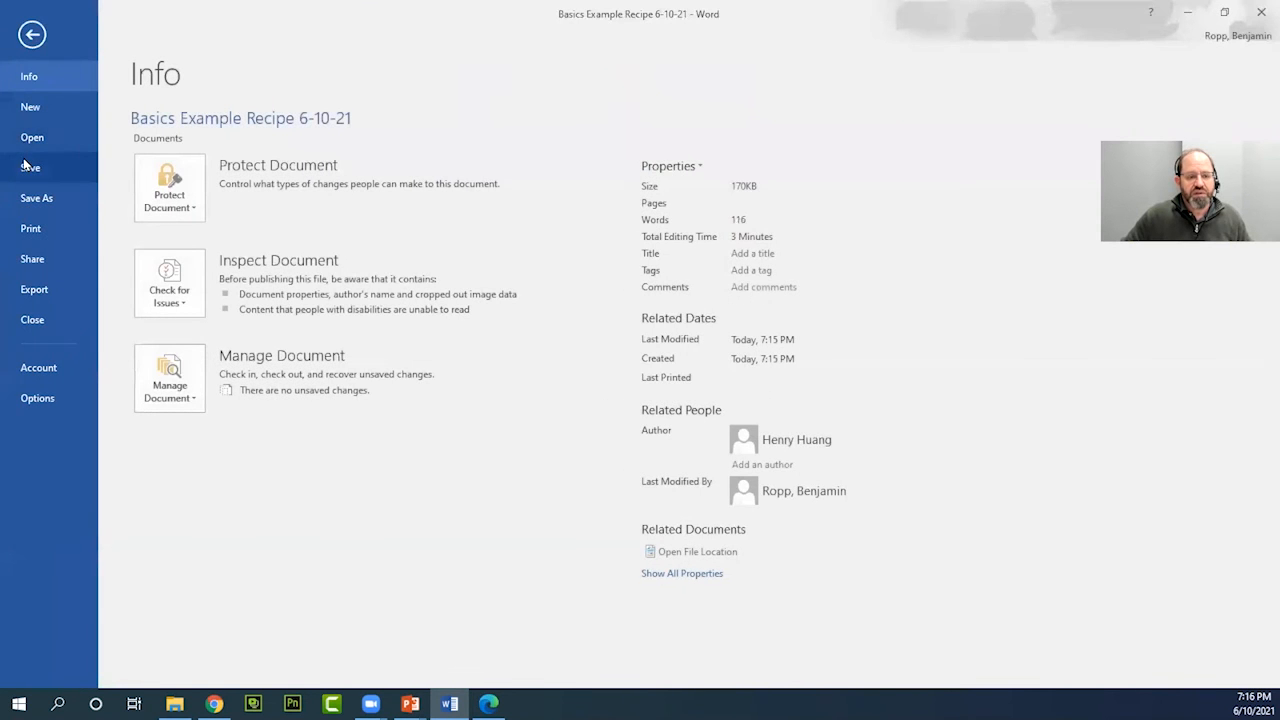
left_click(27, 165)
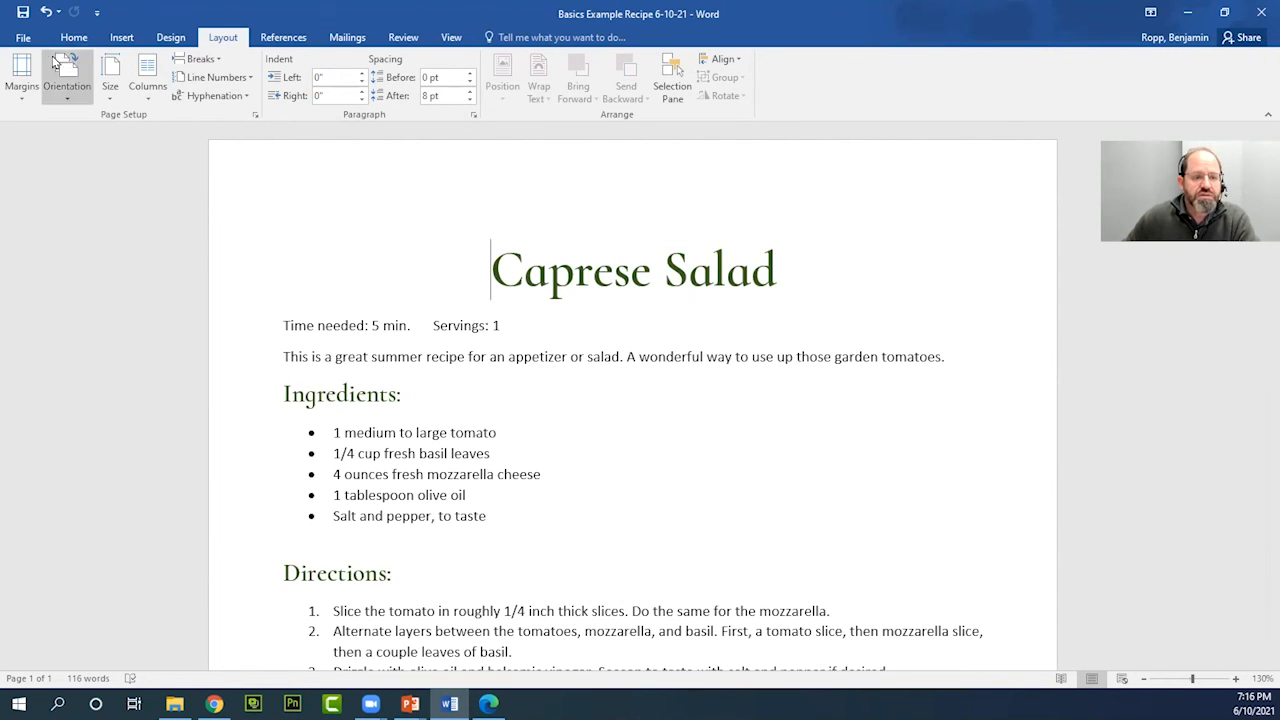
Review the recipe's print preview and print settings, including the available printers and the page range option
left_click(24, 38)
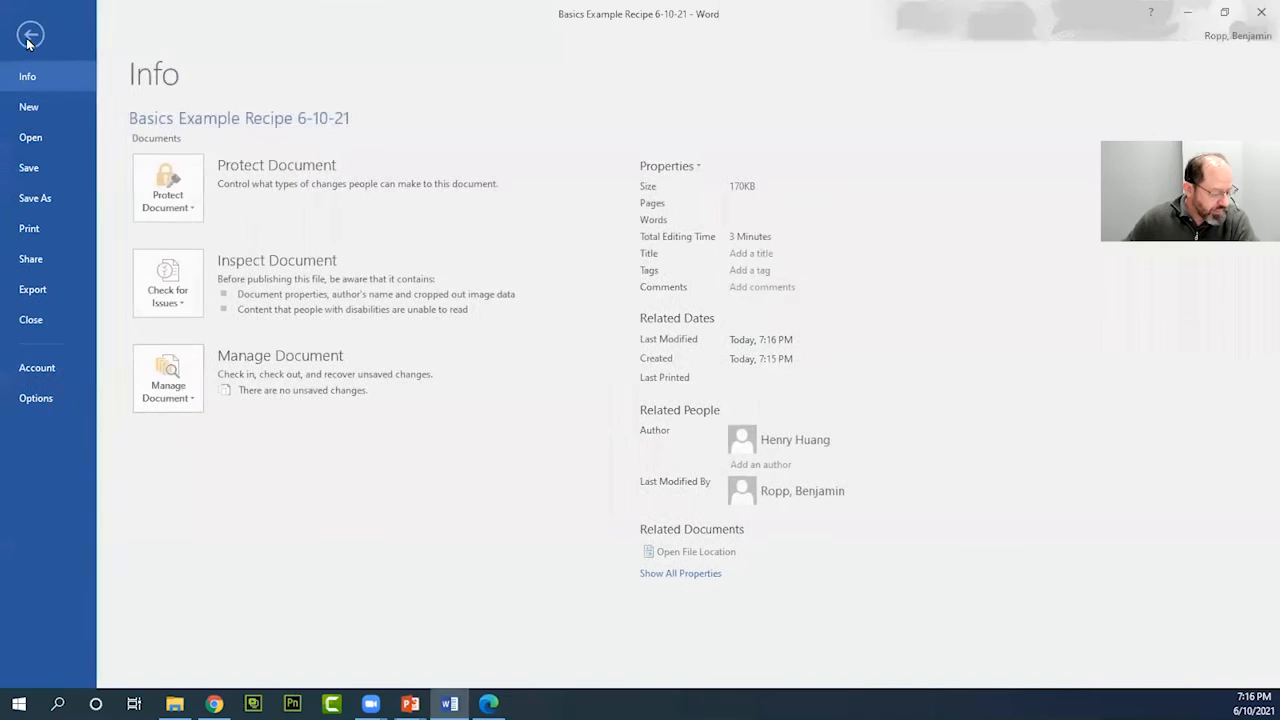
left_click(31, 229)
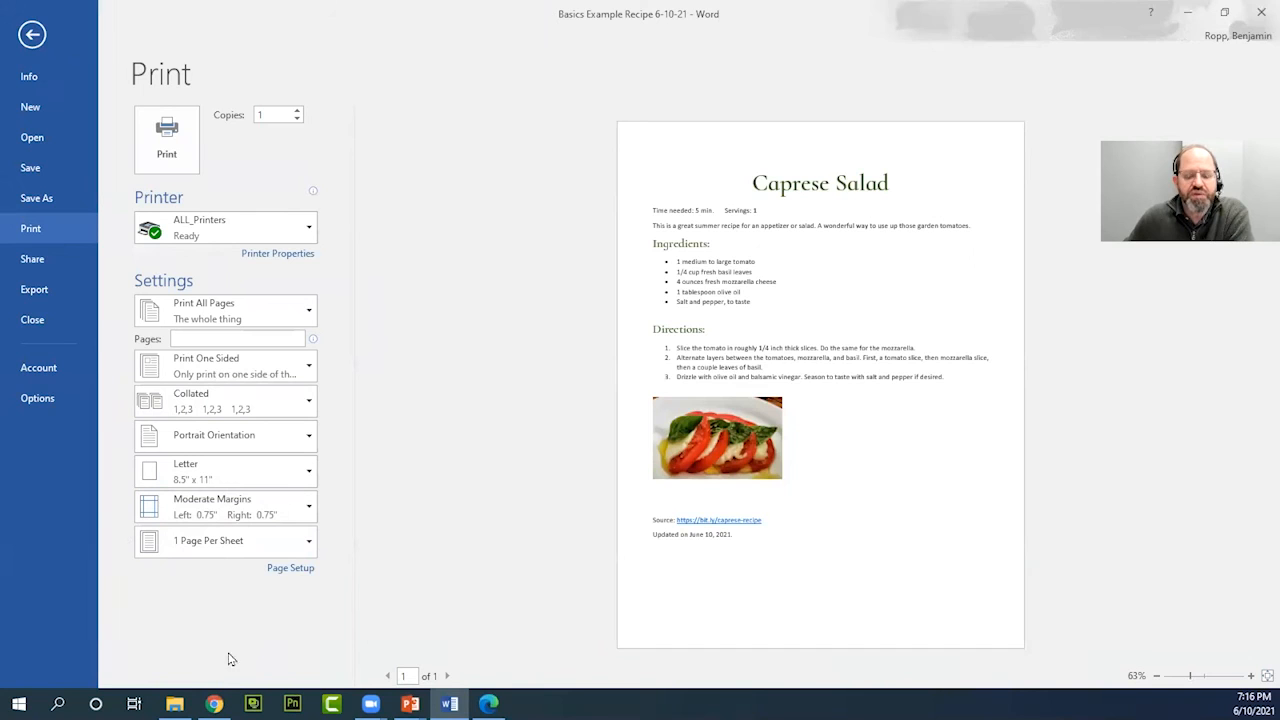
left_click(309, 228)
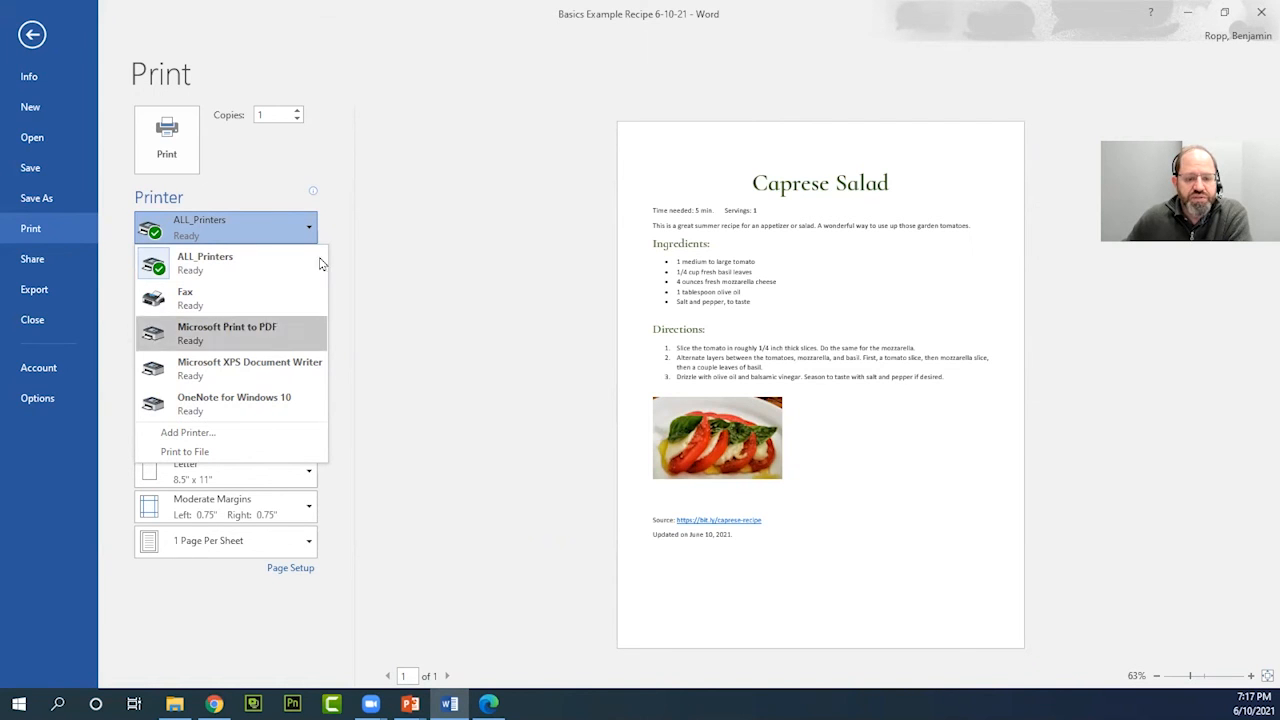
left_click(309, 229)
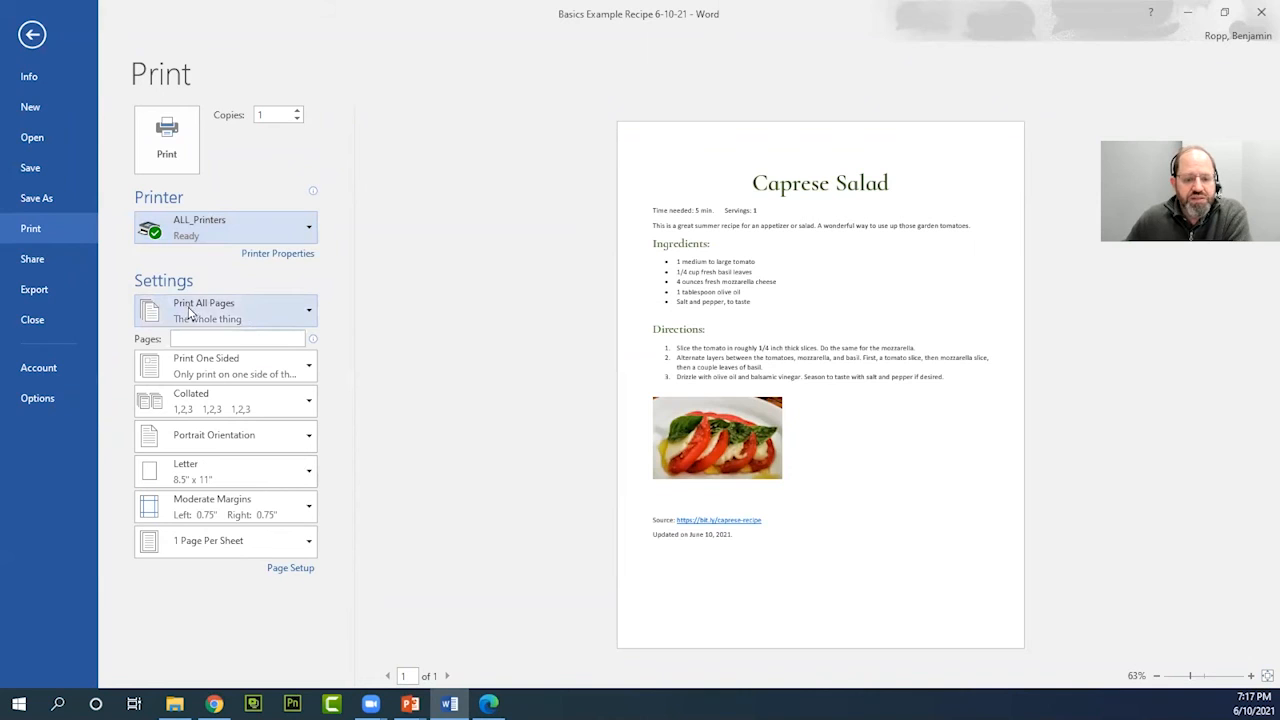
left_click(230, 338)
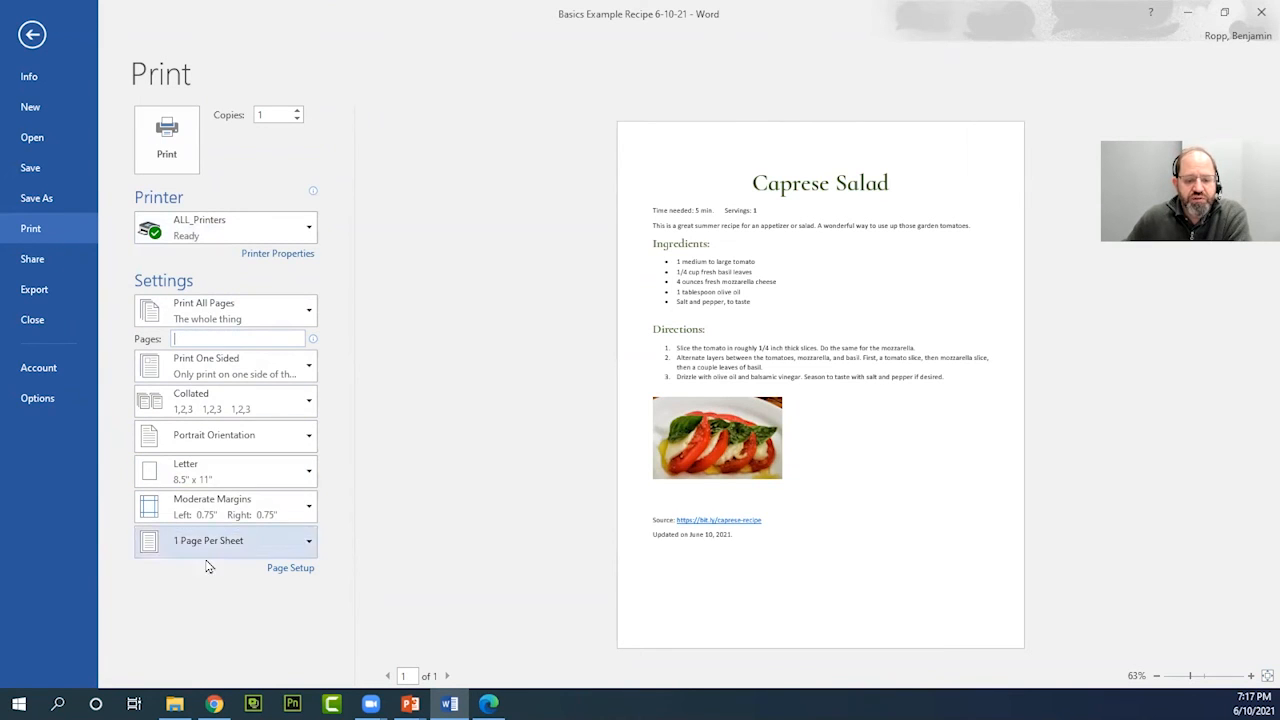
Examine the Margins, Paper and Layout settings of Page Setup without changing them, and return to the recipe without printing
left_click(290, 572)
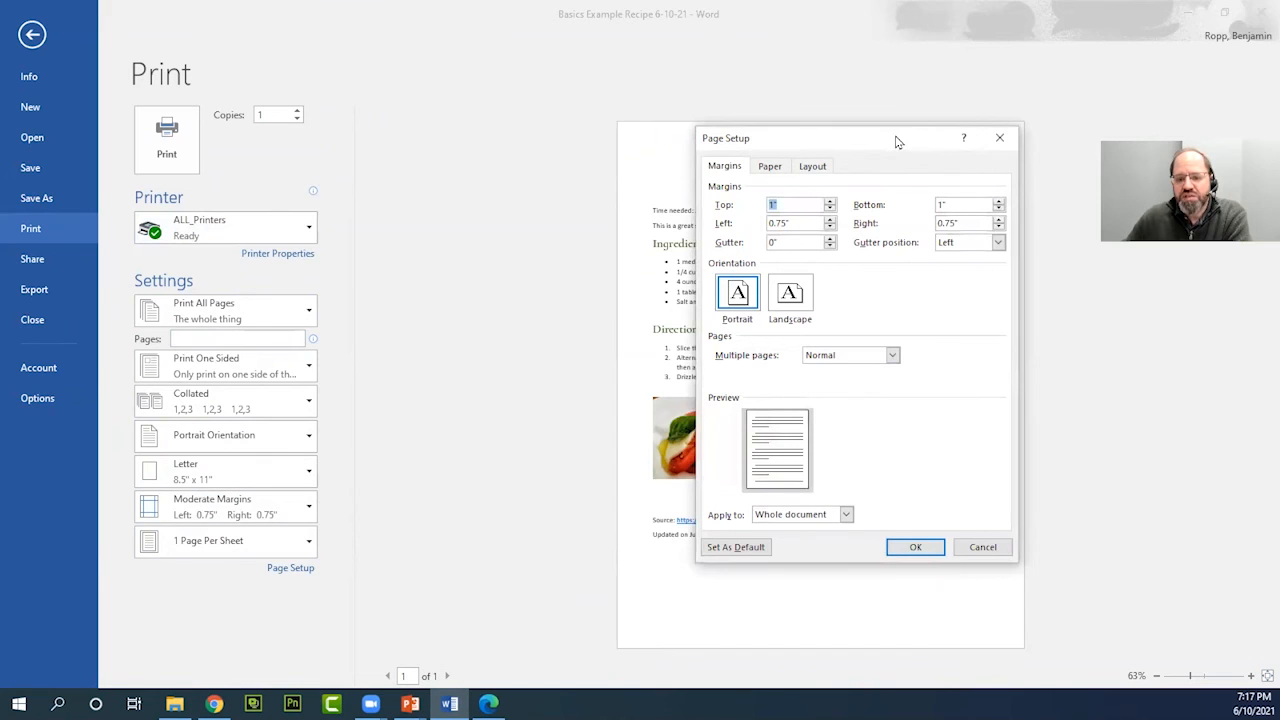
left_click_drag(897, 142, 673, 114)
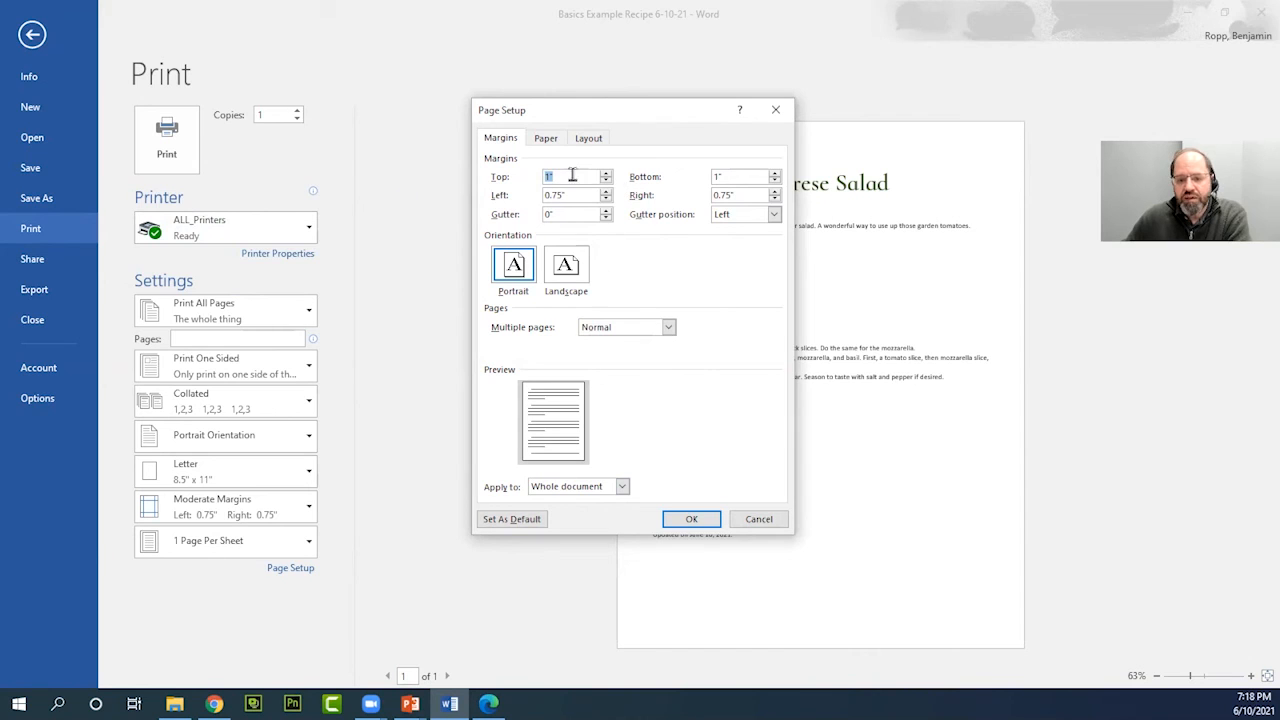
left_click(547, 141)
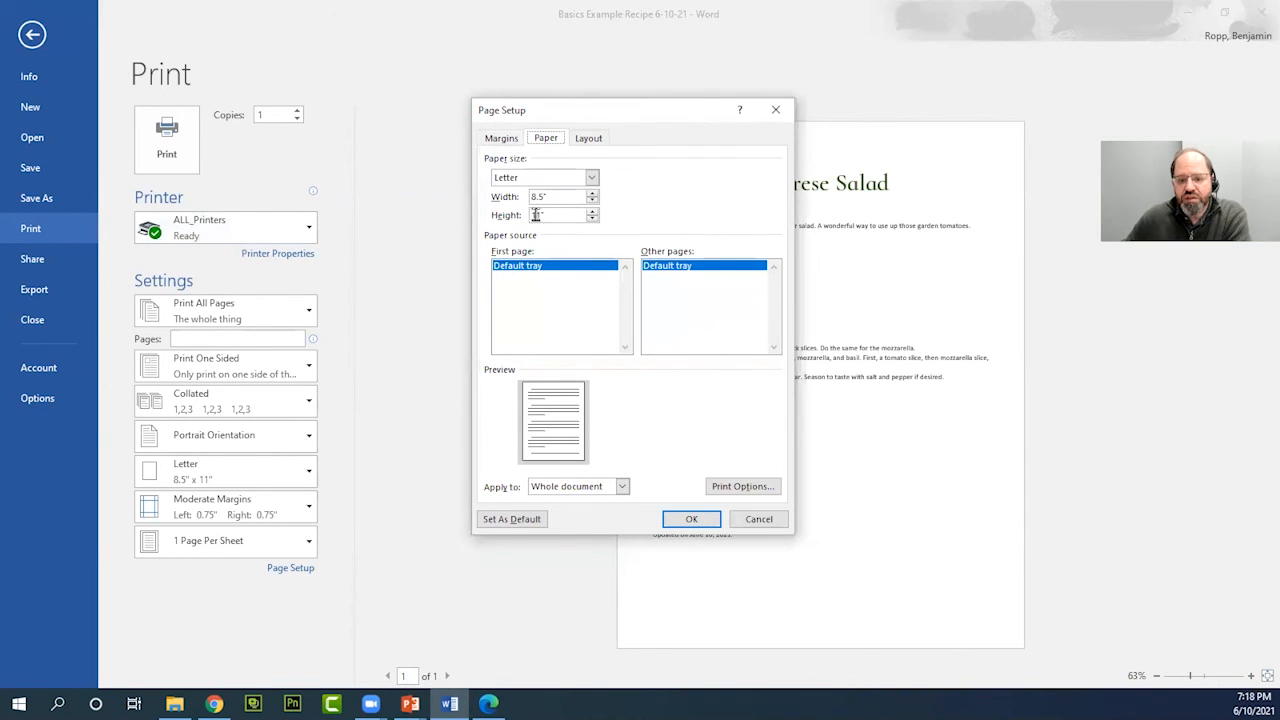
left_click(589, 139)
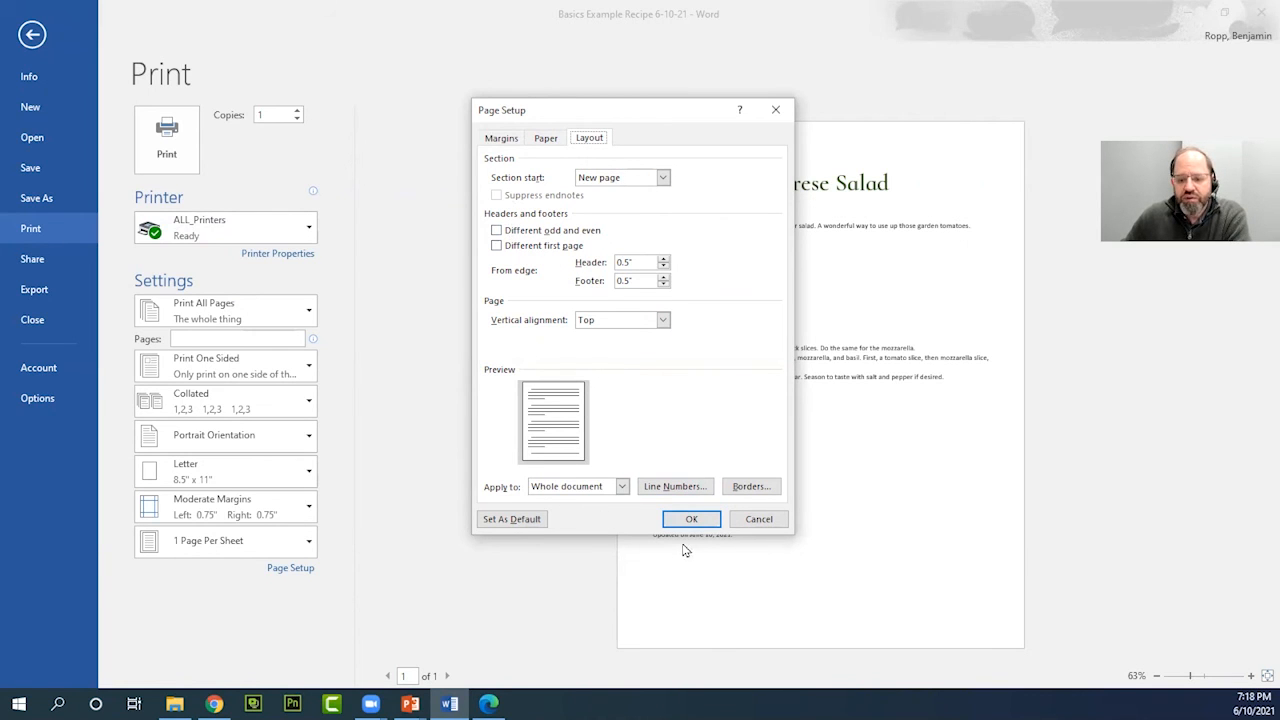
left_click(501, 139)
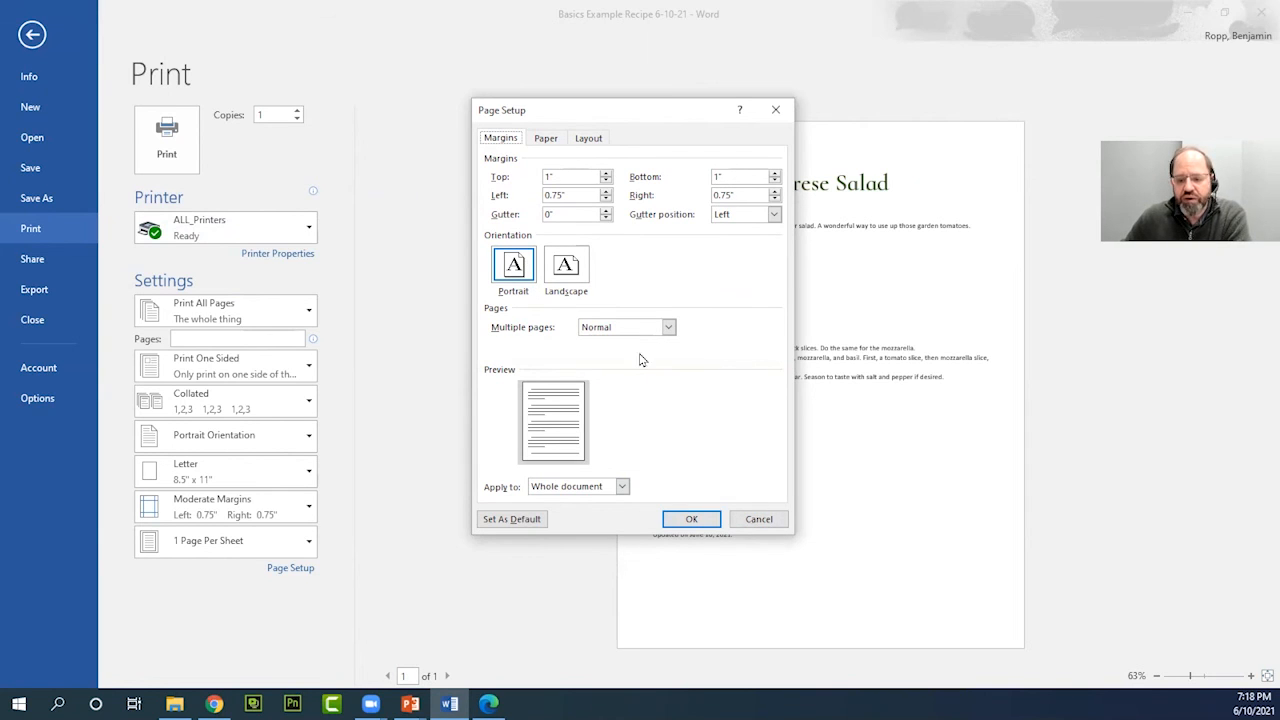
left_click(757, 520)
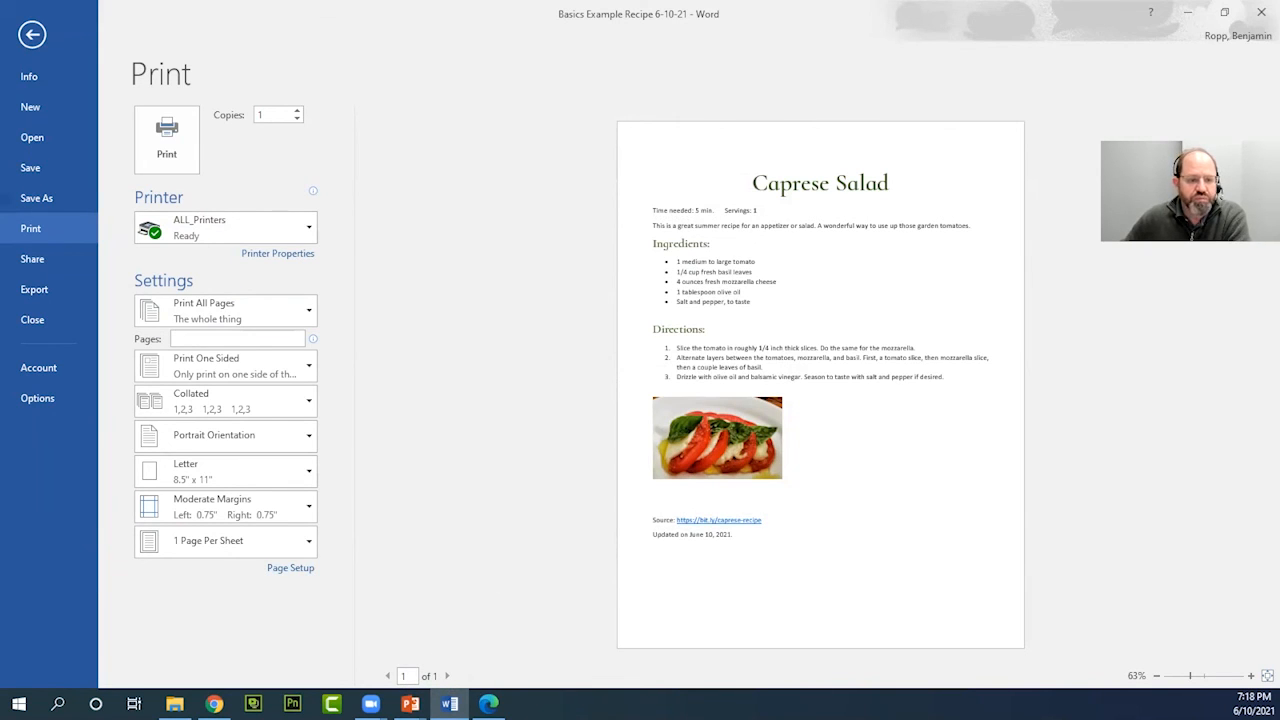
left_click(33, 35)
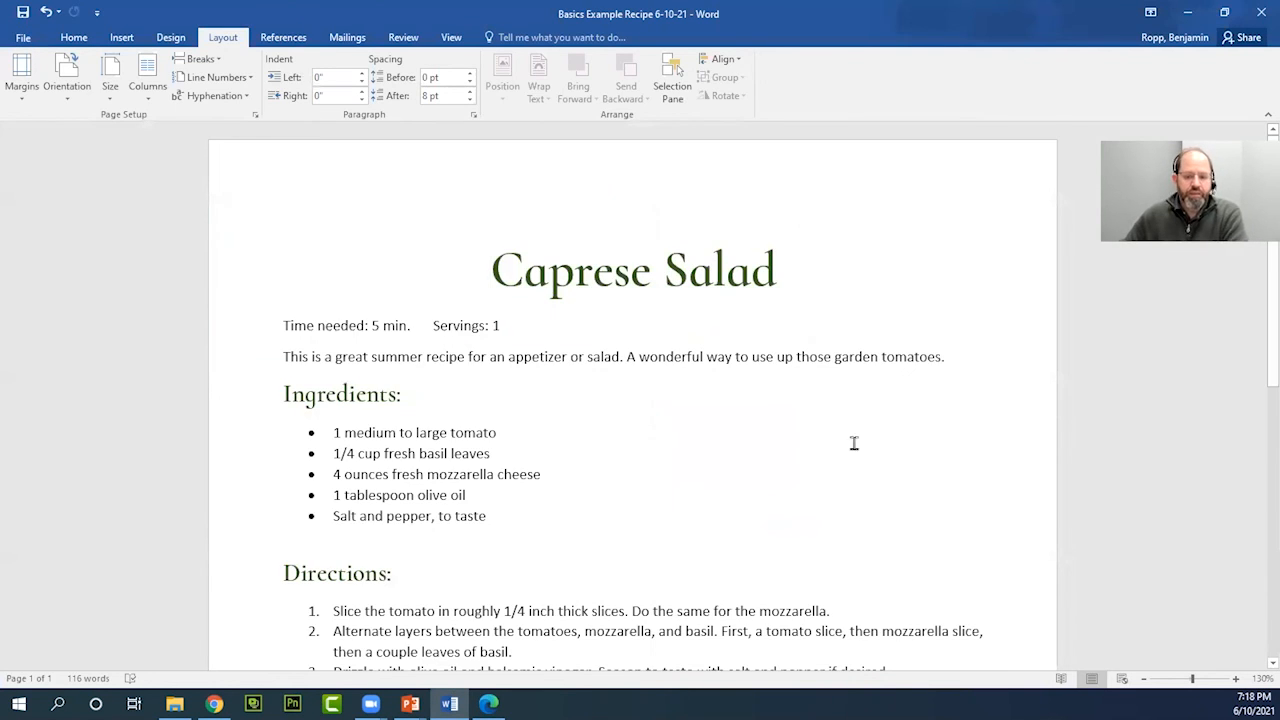
Look over the finished recipe, minimize it, and switch to the Microsoft Word Basics - Jun 2021 presentation in PowerPoint
scroll(778, 464, "down", 10)
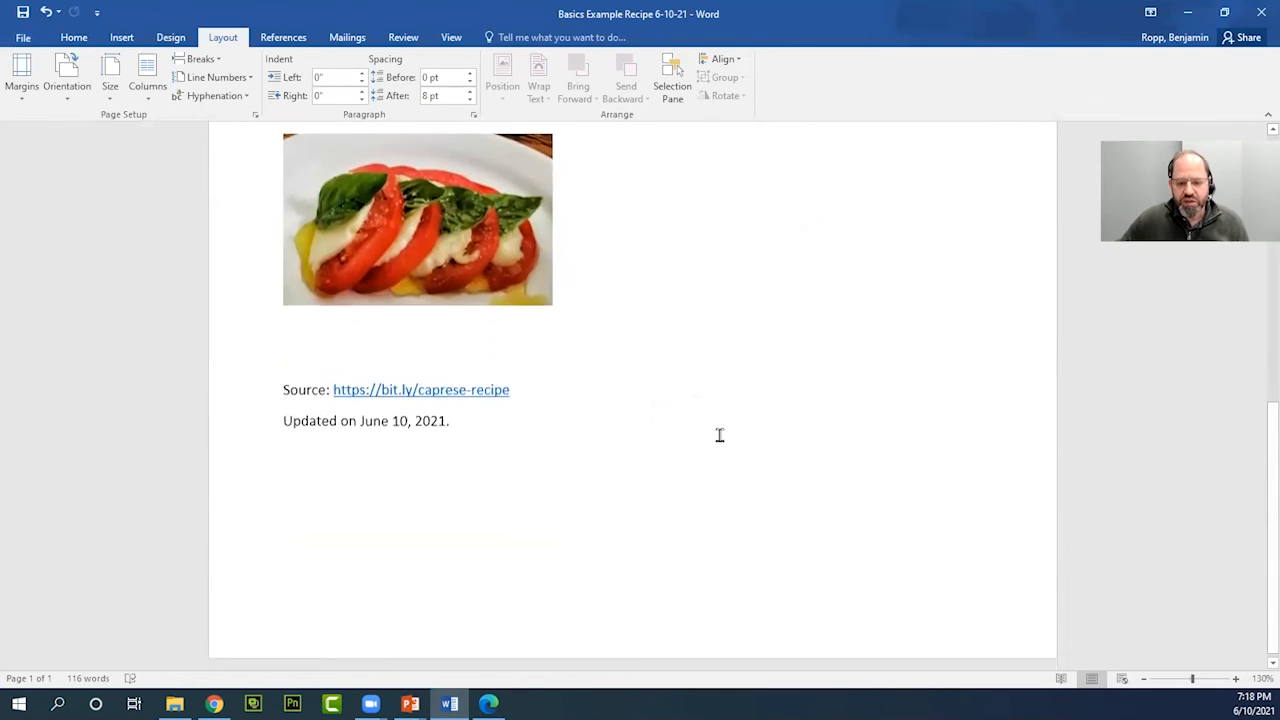
scroll(719, 435, "up", 10)
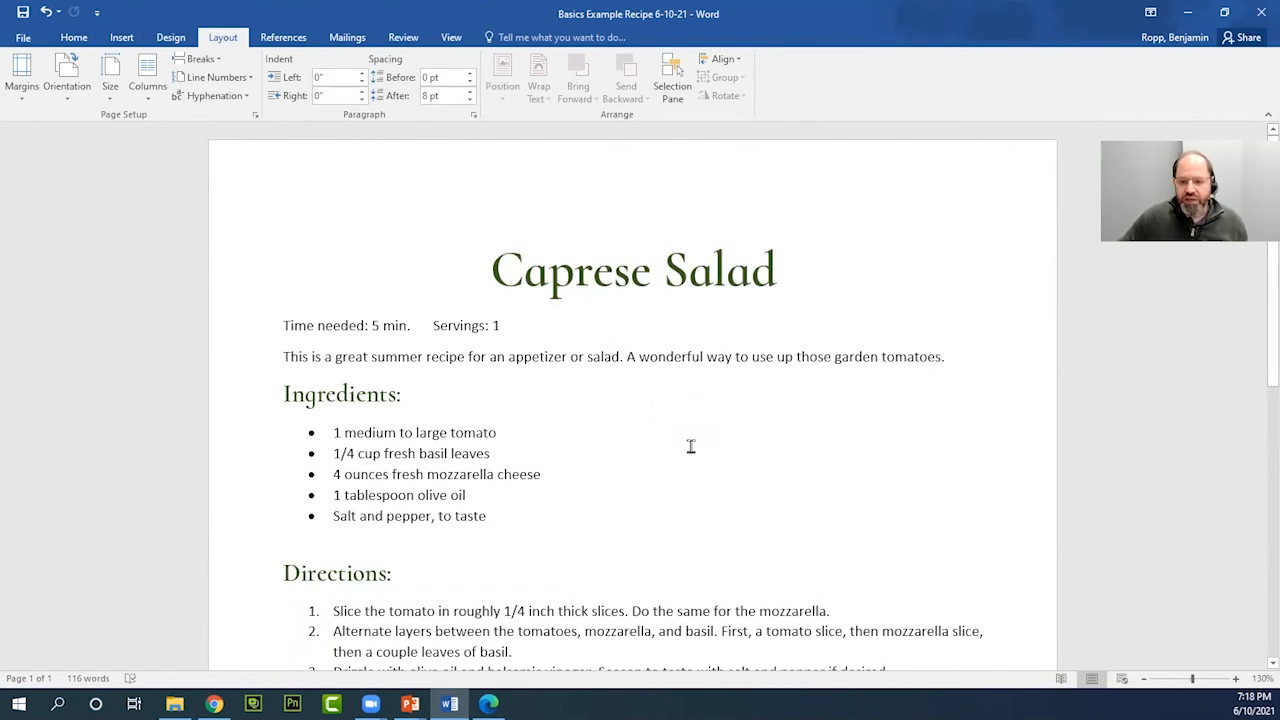
left_click(1198, 22)
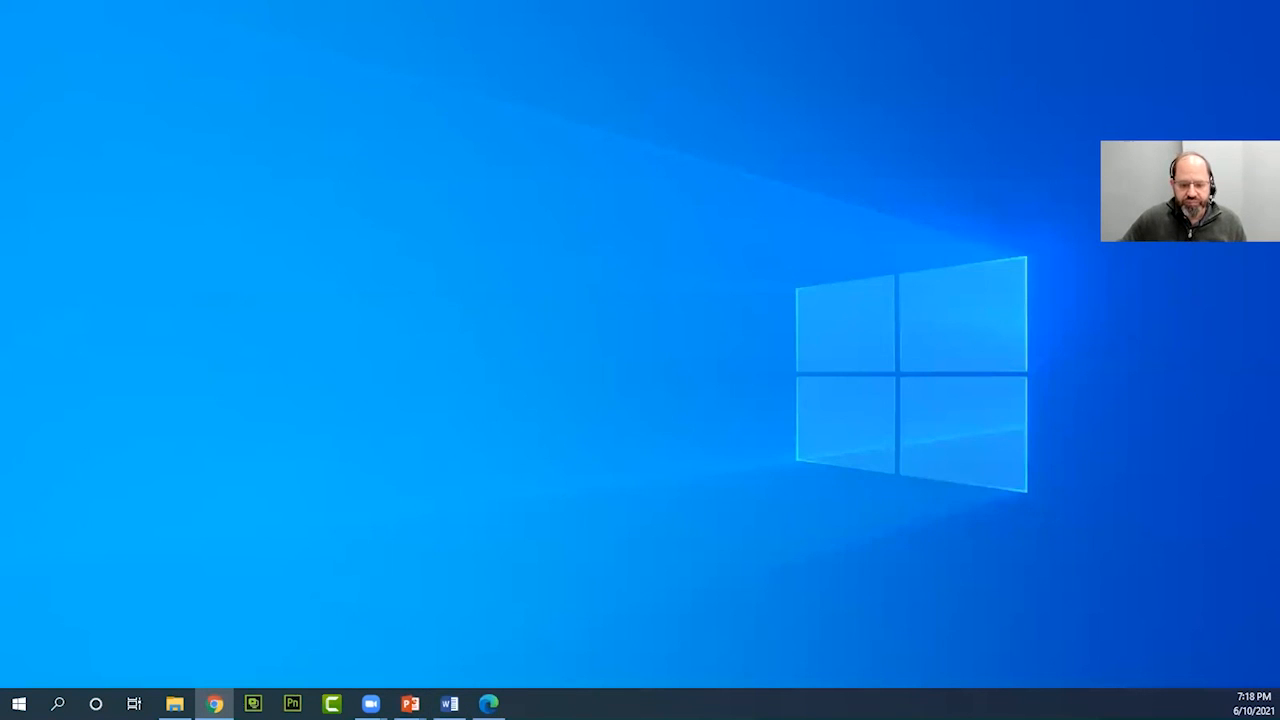
mouse_move(410, 704)
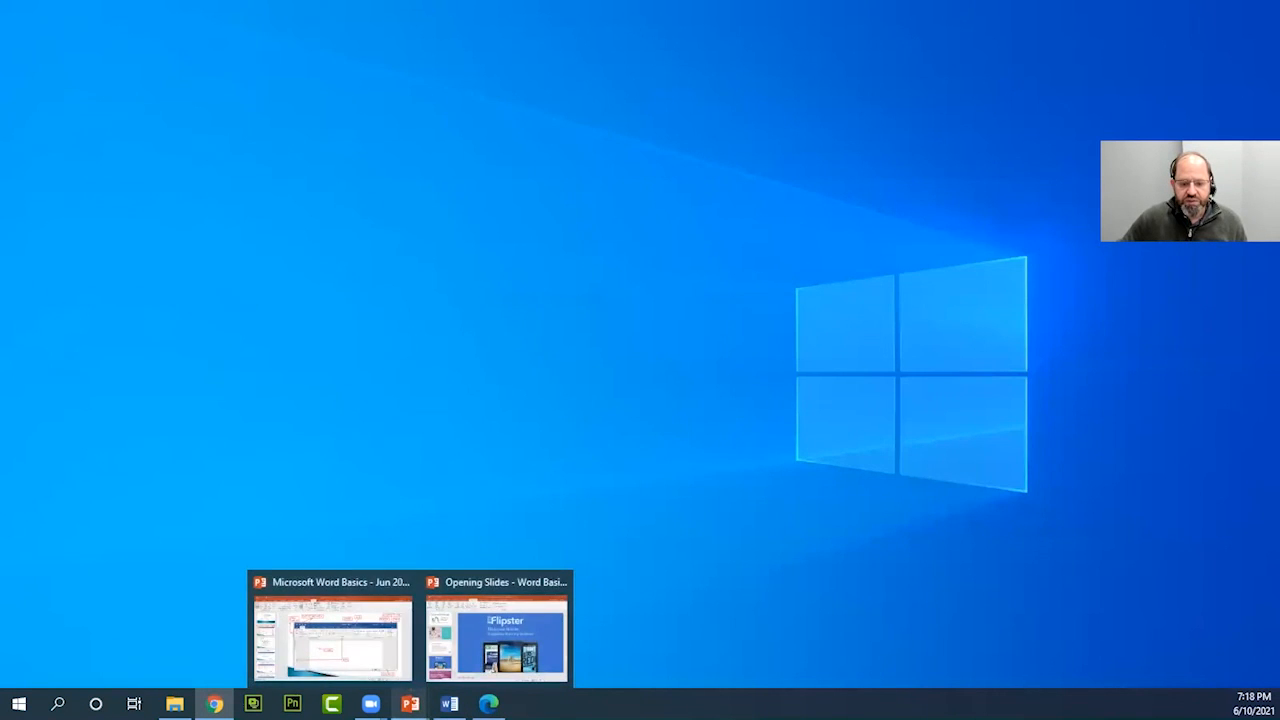
left_click(372, 634)
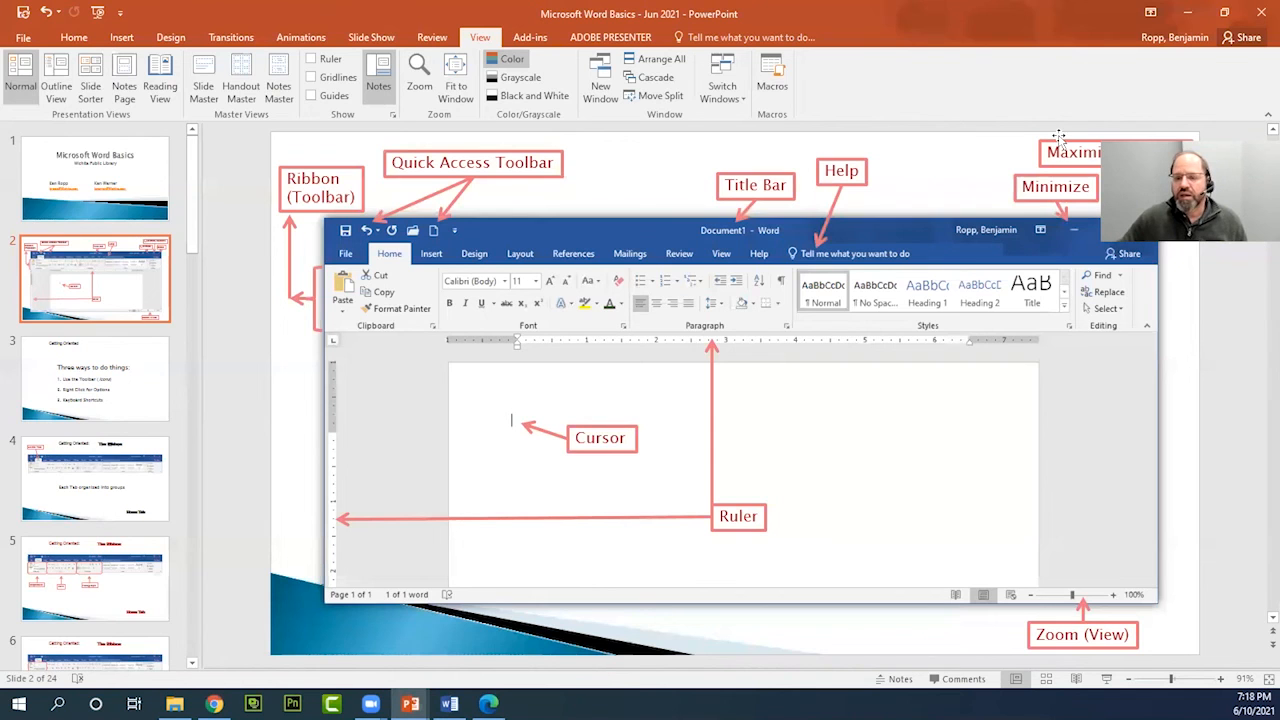